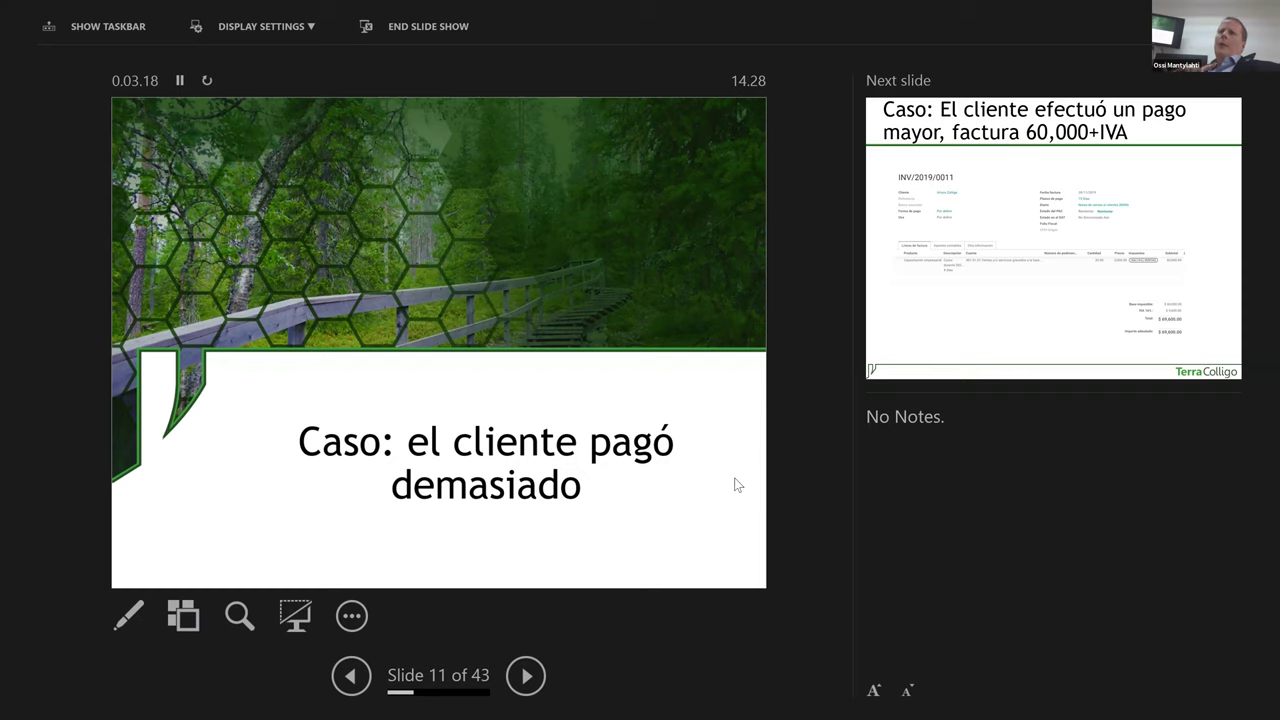
# Advance the slide show to the "El cliente pagará 100,000" slide and turn on the laser pointer.
pyautogui.press('Right')
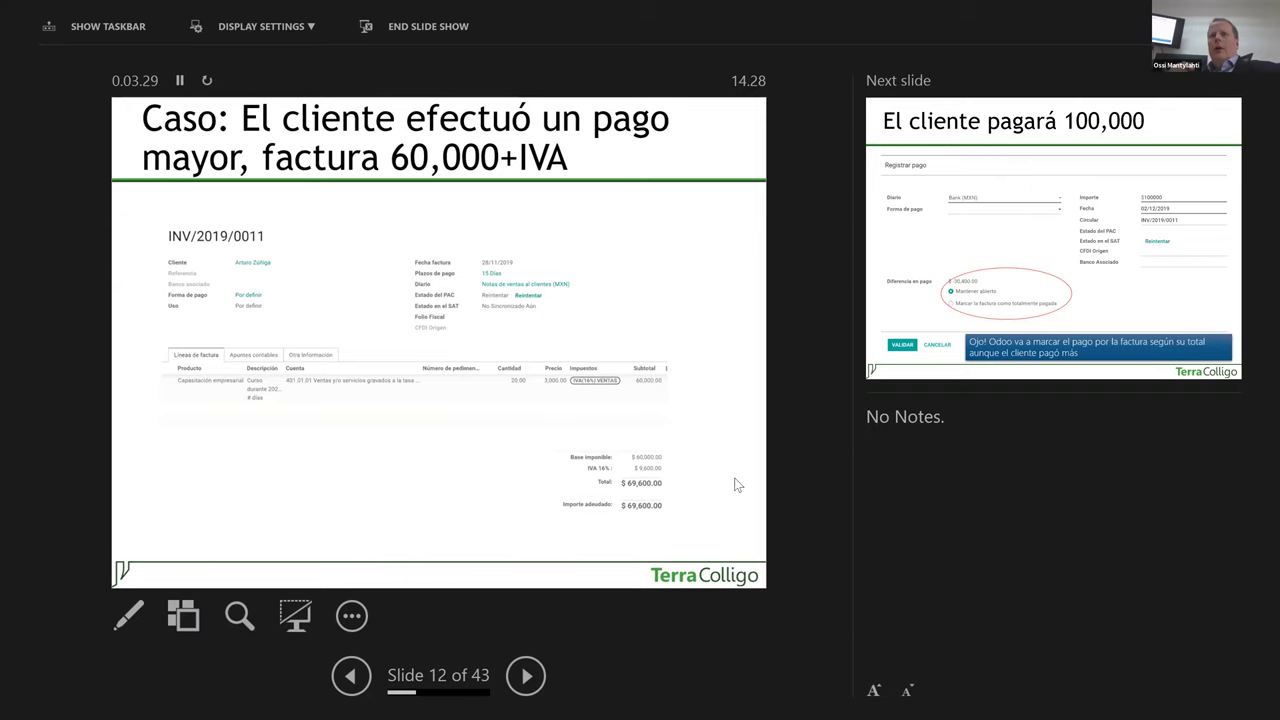
pyautogui.press('Right')
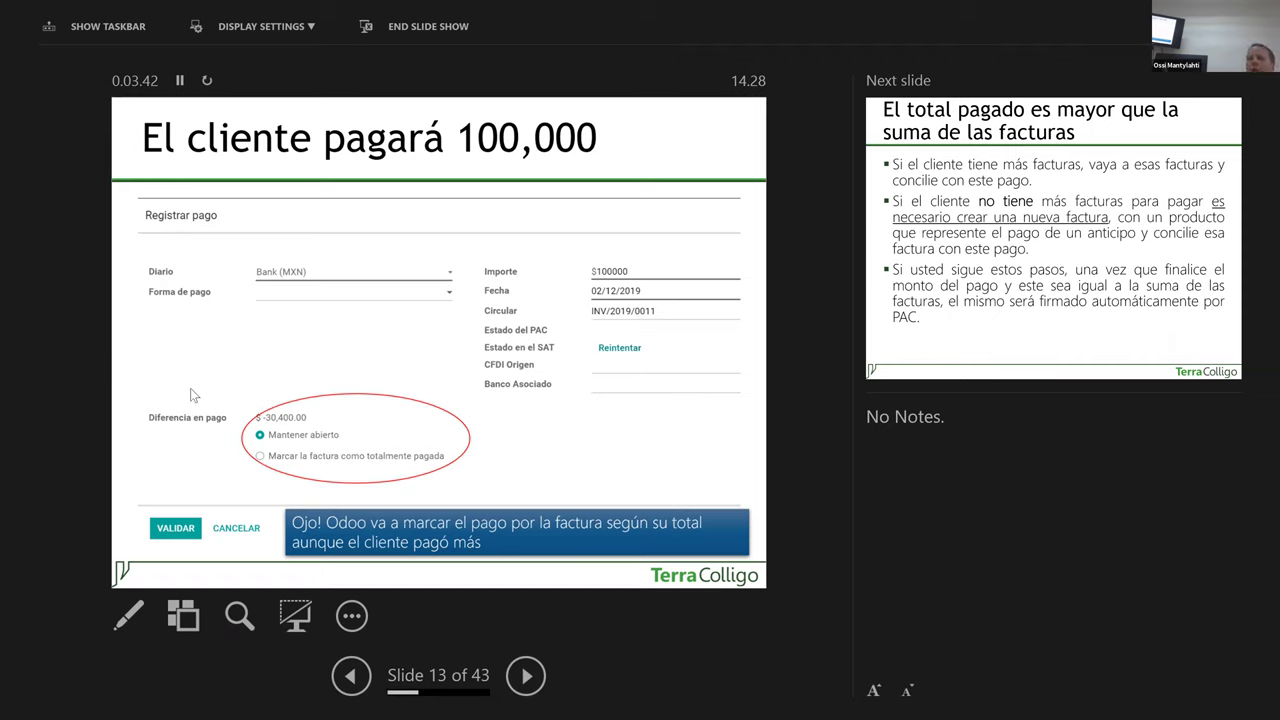
pyautogui.click(128, 615)
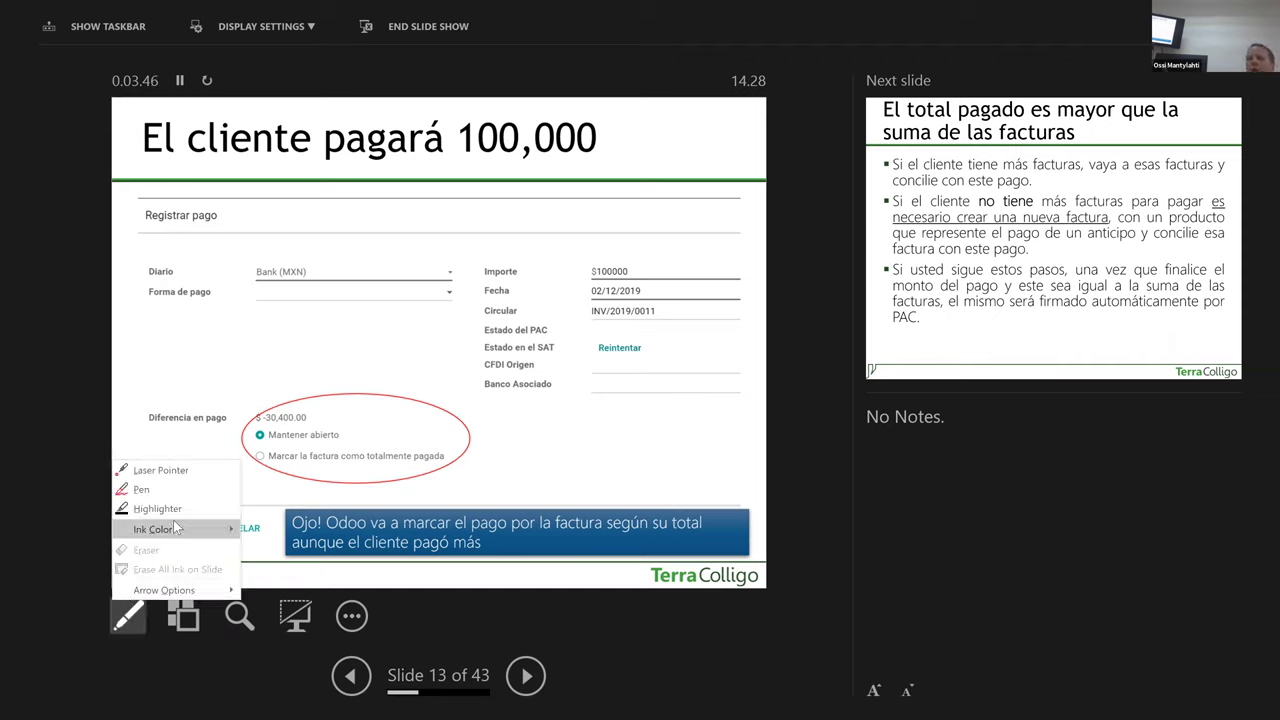
pyautogui.click(178, 470)
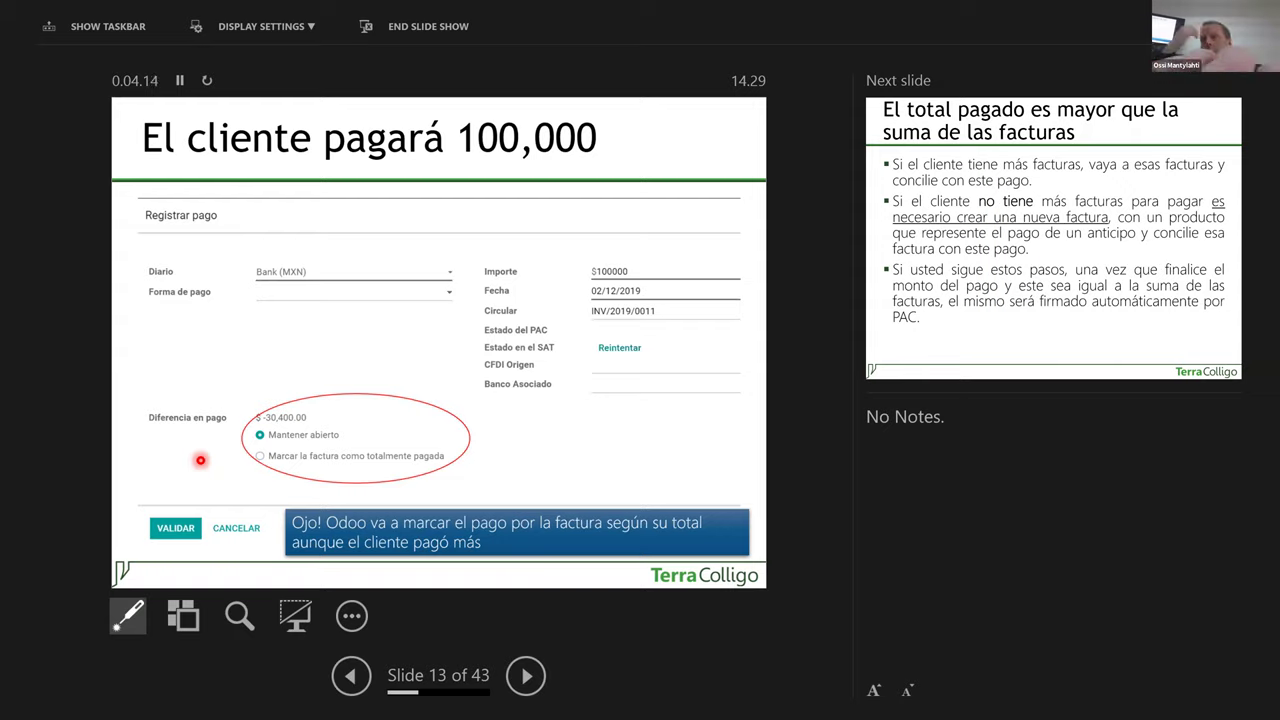
# Leave the slide show, switch to Chrome, close the two news article tabs and bring up the Odoo demo database.
pyautogui.press('Escape')
pyautogui.press('Escape')
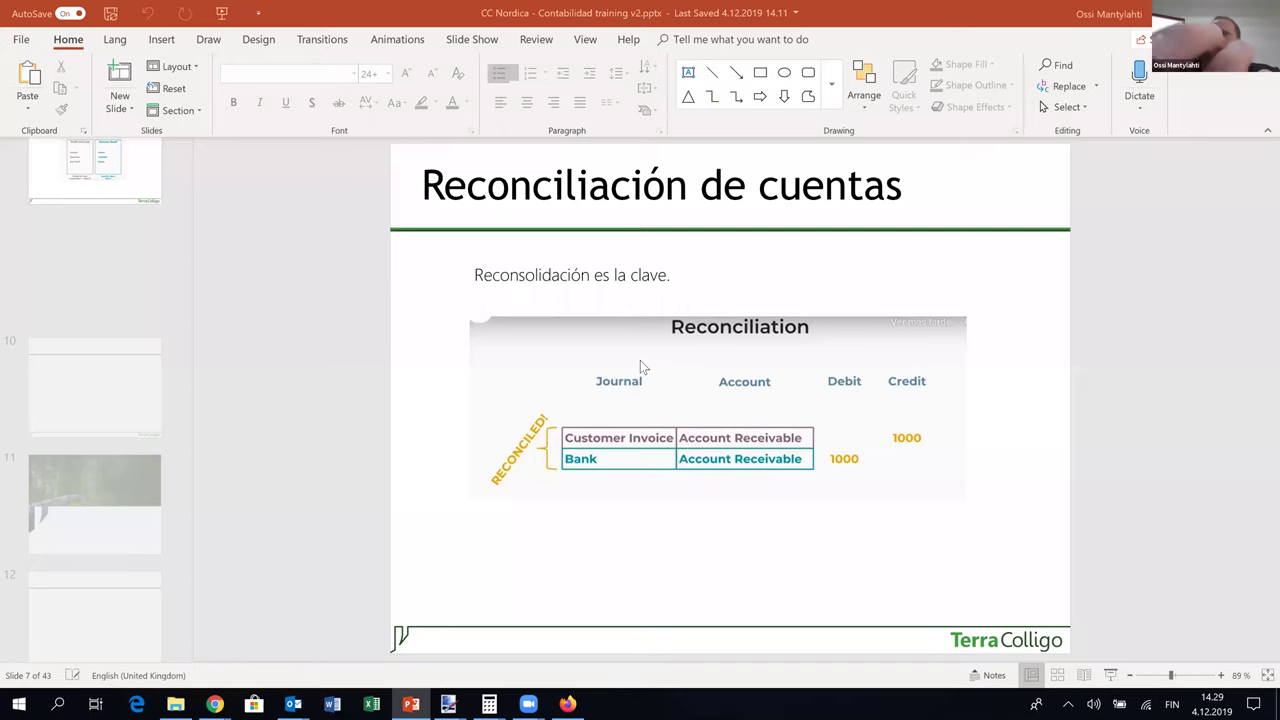
pyautogui.hotkey('shift', 'F5')
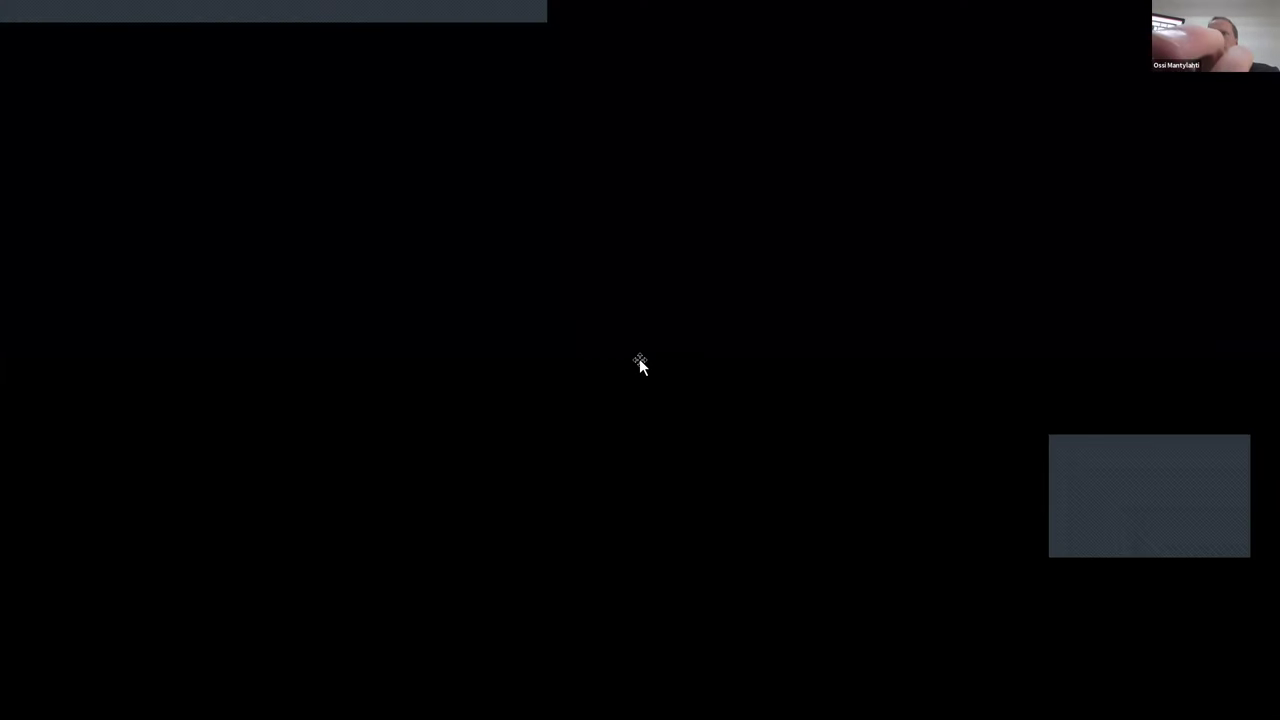
pyautogui.hotkey('alt', 'Tab')
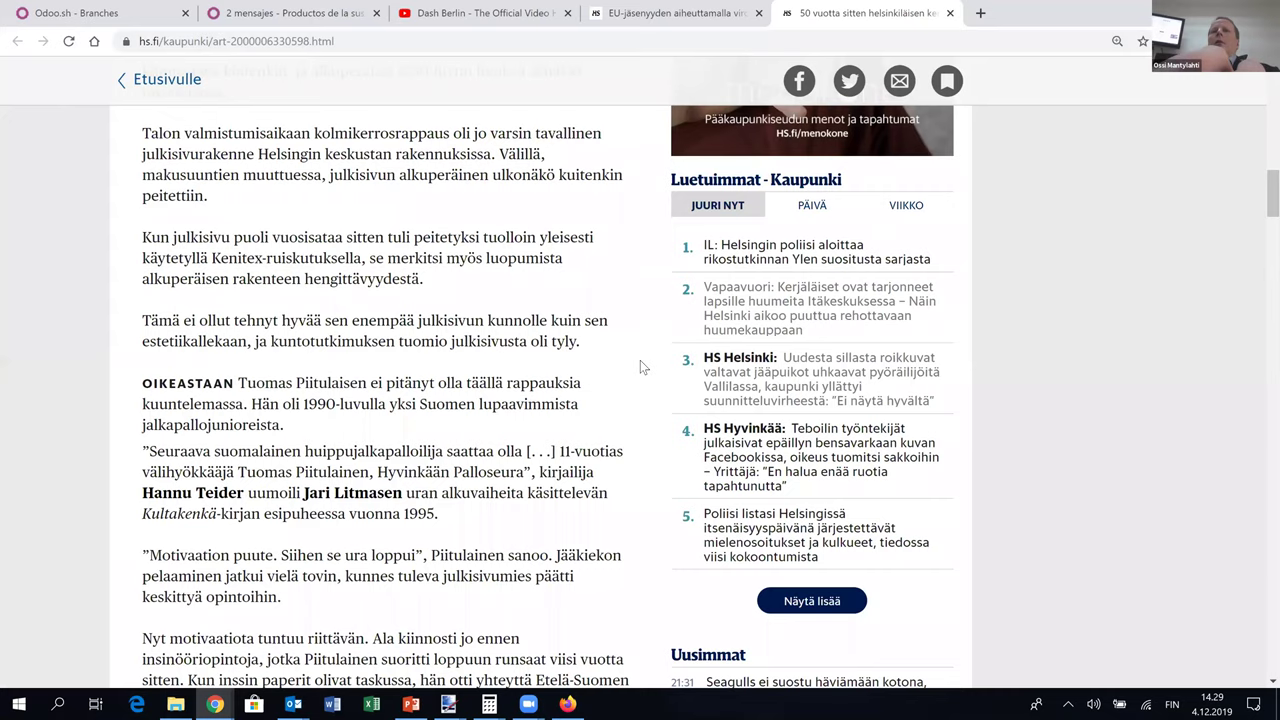
pyautogui.hotkey('ctrl', 'w')
pyautogui.hotkey('ctrl', 'w')
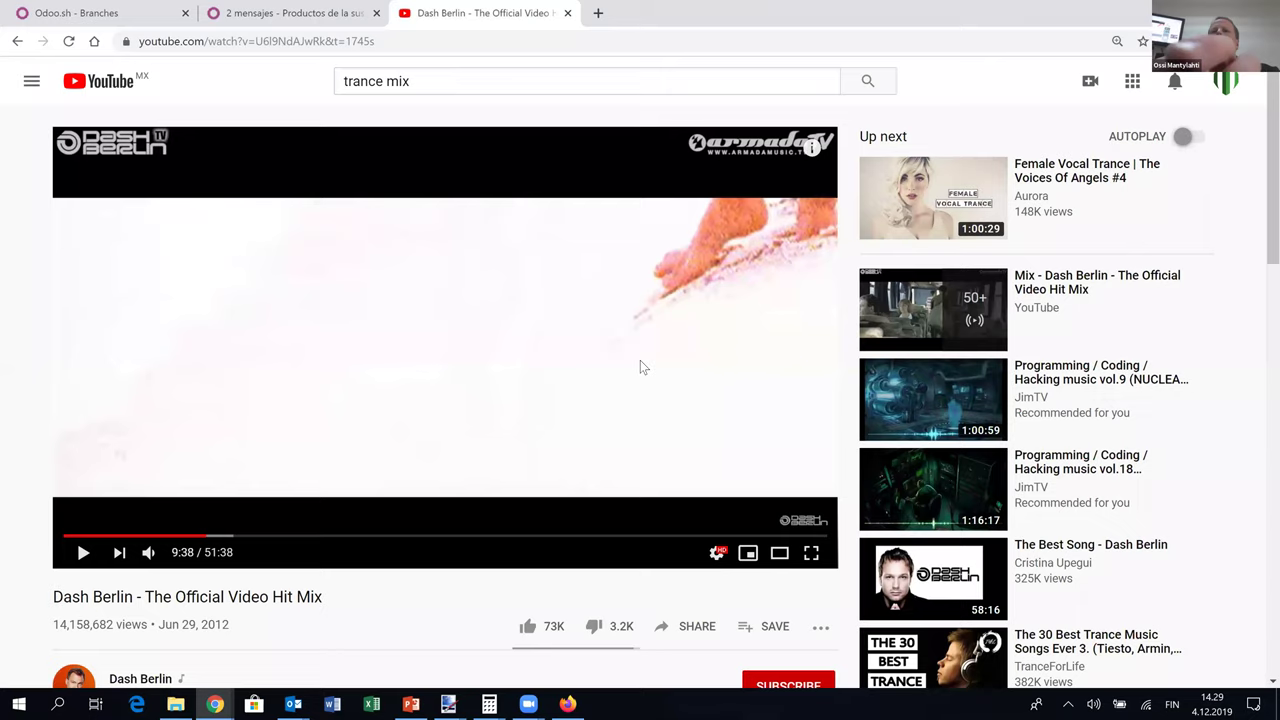
pyautogui.hotkey('ctrl', 'Tab')
pyautogui.hotkey('ctrl', 'Tab')
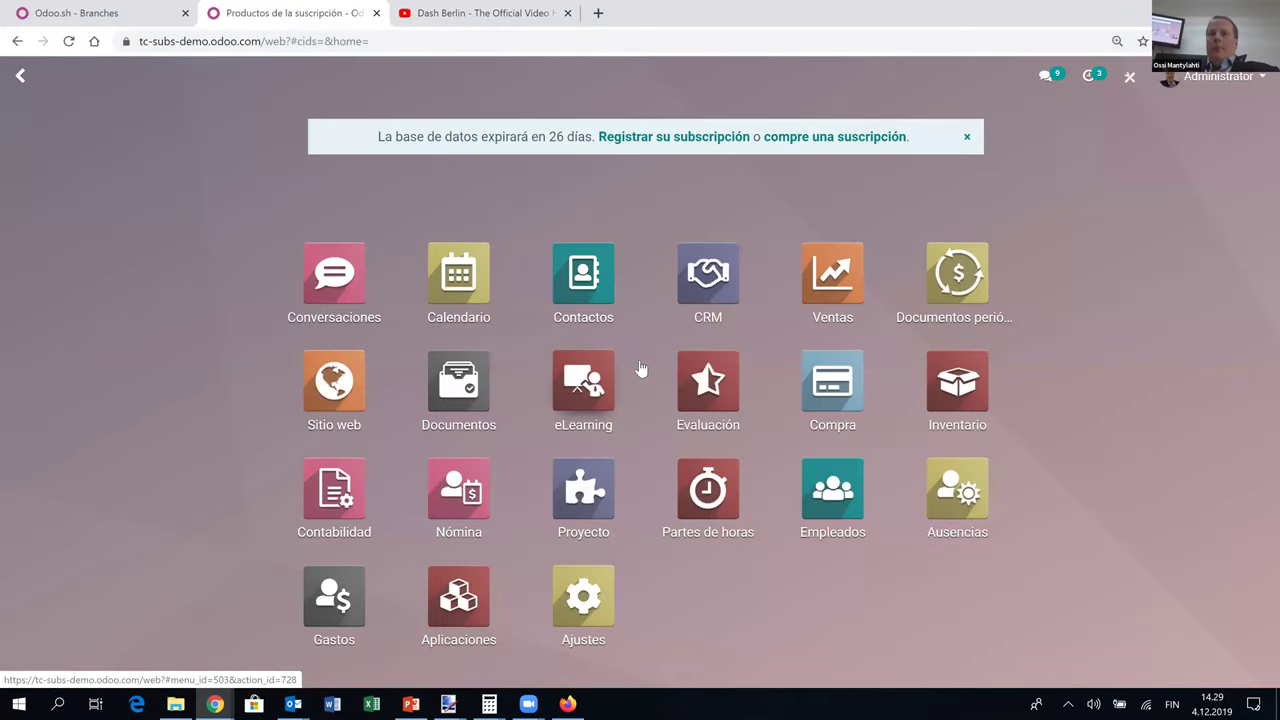
# Open the customer's record in Contactos and examine the overdue invoices listed in the payment follow-up report.
pyautogui.click(563, 268)
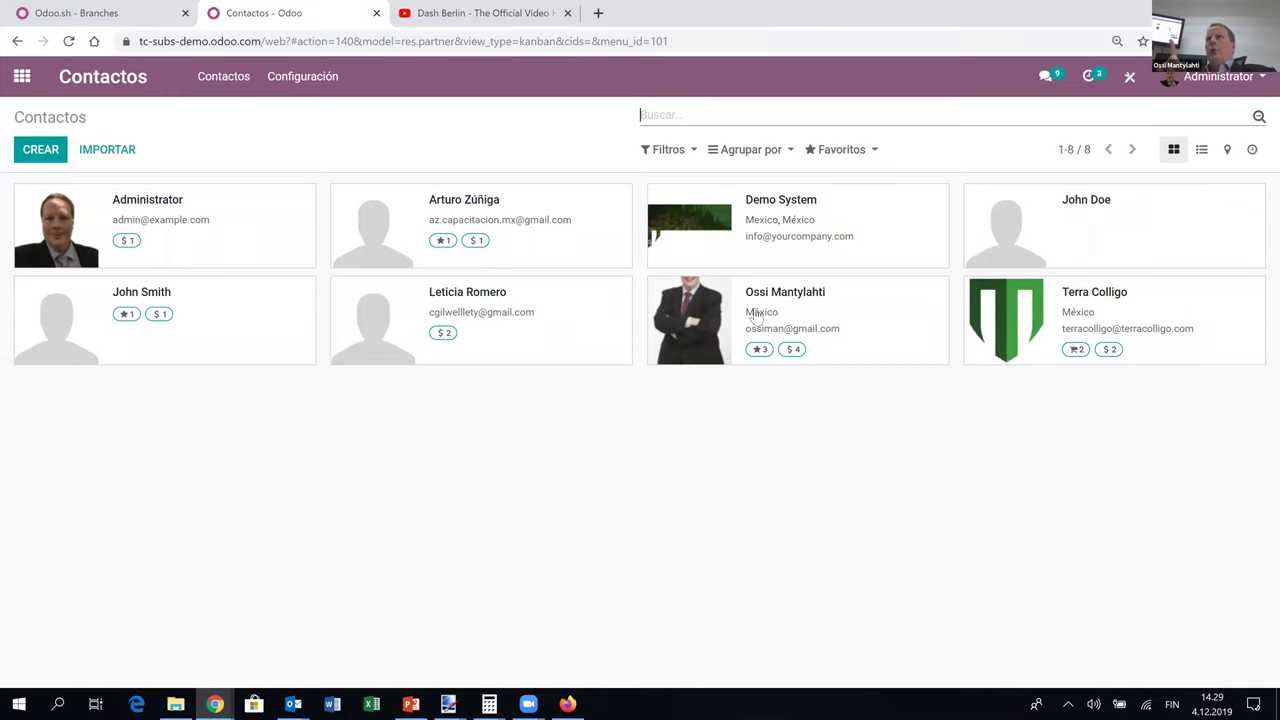
pyautogui.click(755, 315)
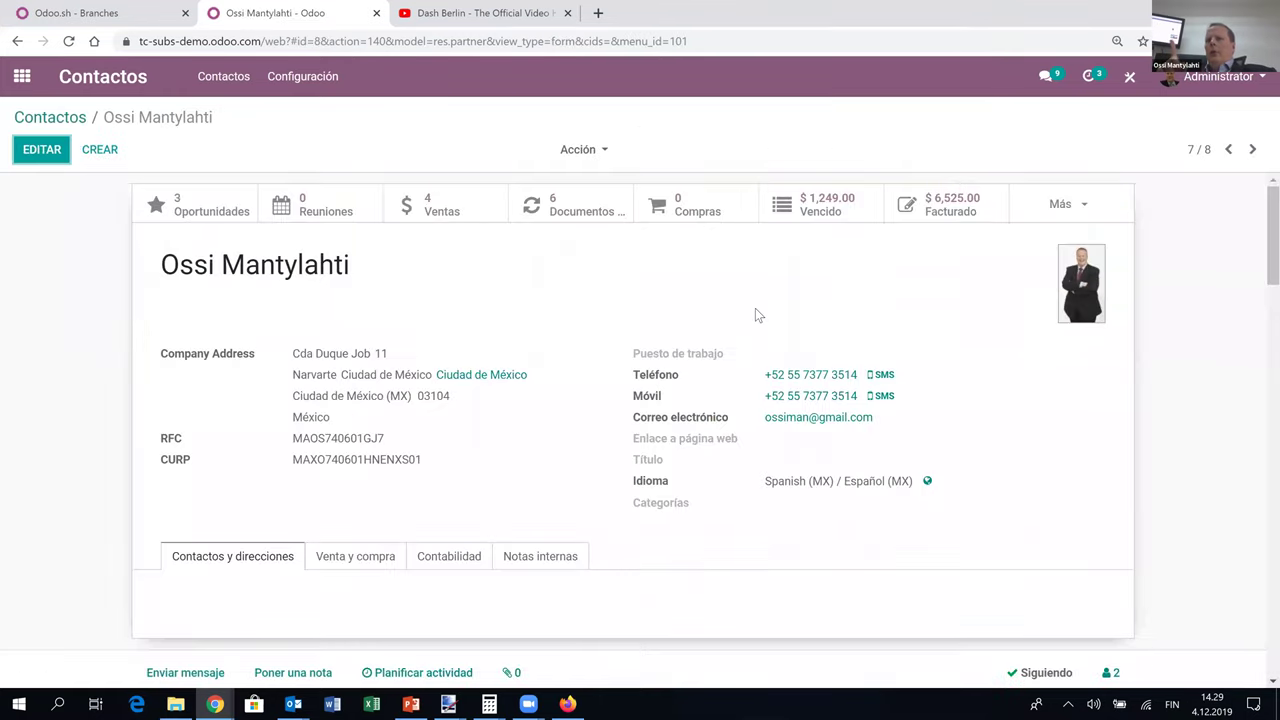
pyautogui.click(825, 212)
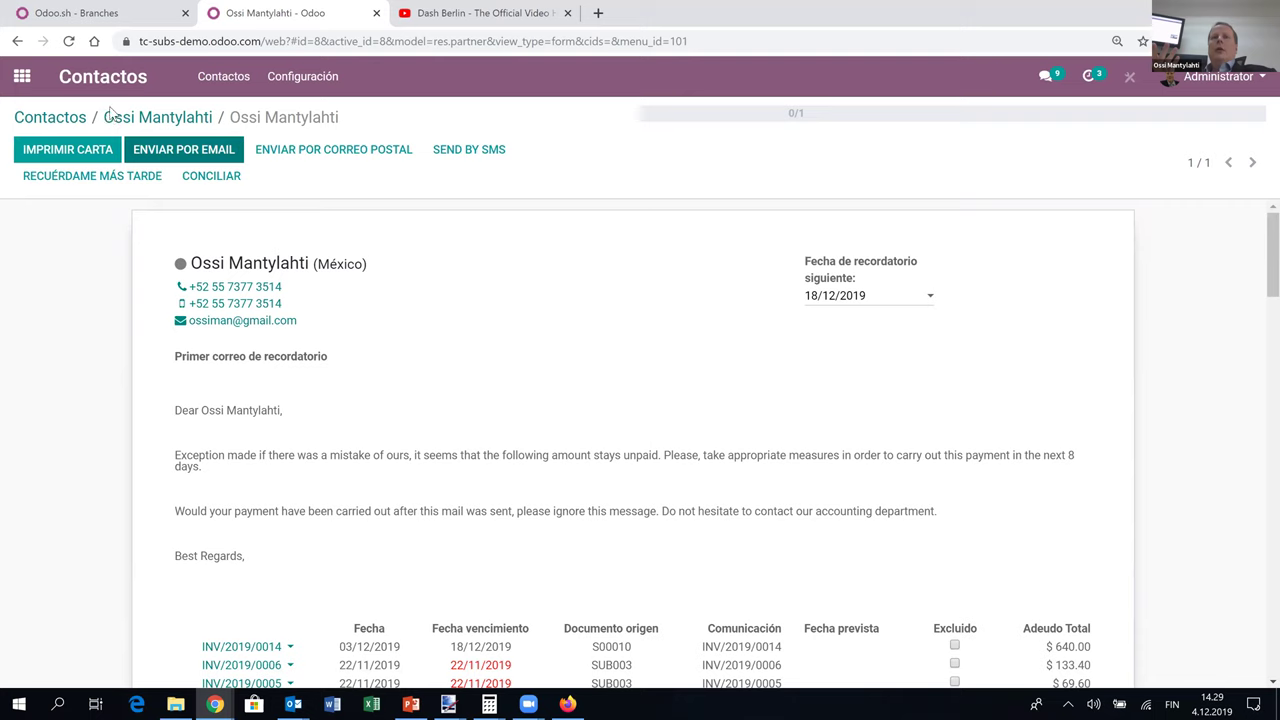
pyautogui.scroll(-2, 507, 297)
pyautogui.scroll(-2, 507, 297)
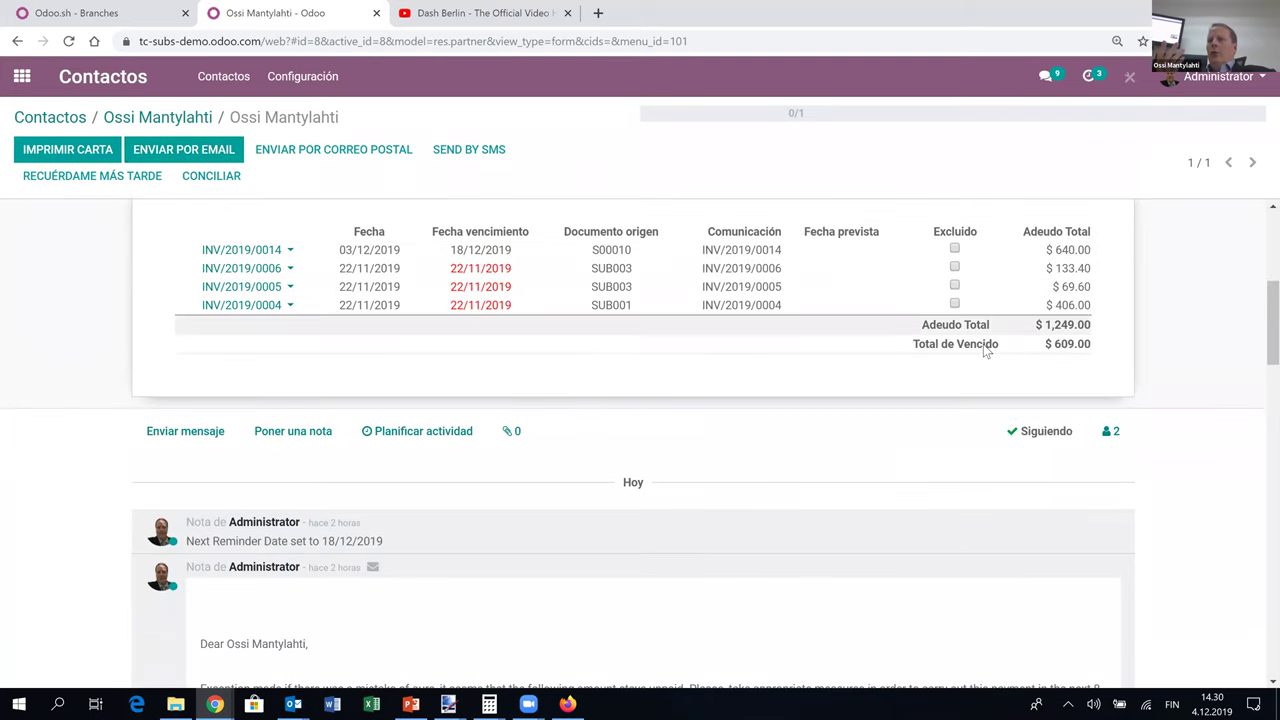
pyautogui.scroll(3, 891, 385)
pyautogui.scroll(1, 891, 385)
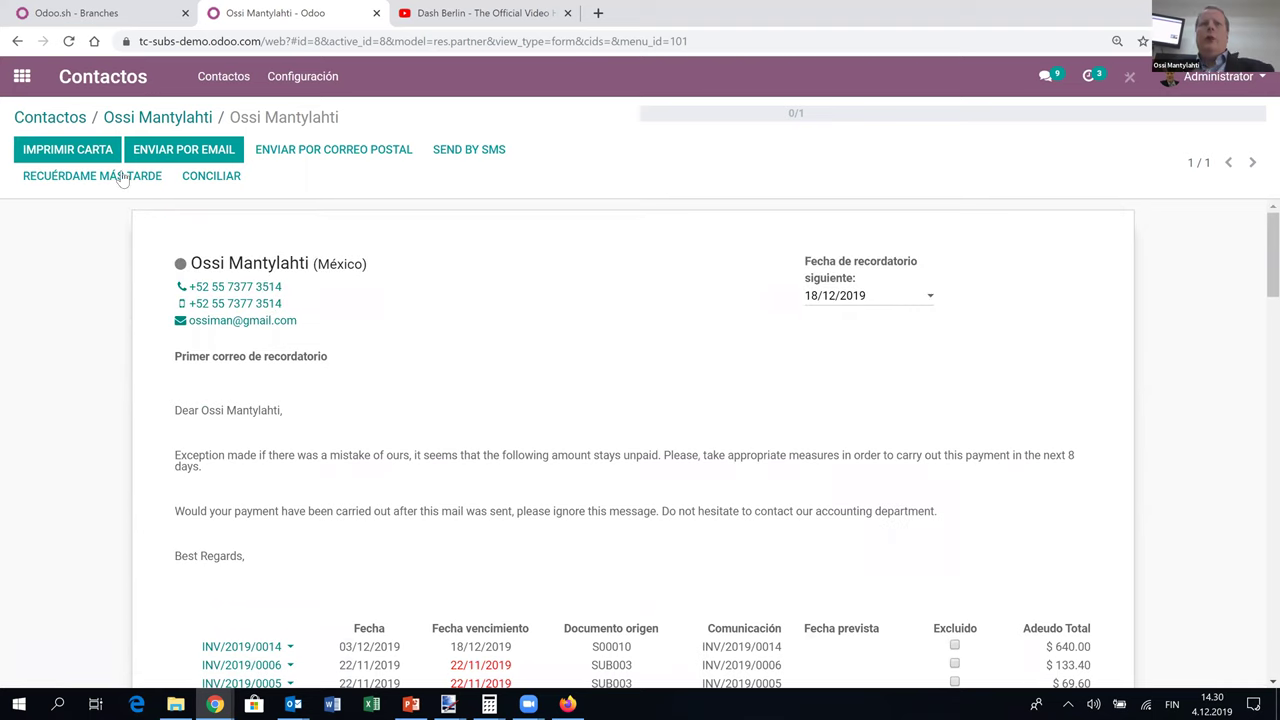
pyautogui.click(131, 121)
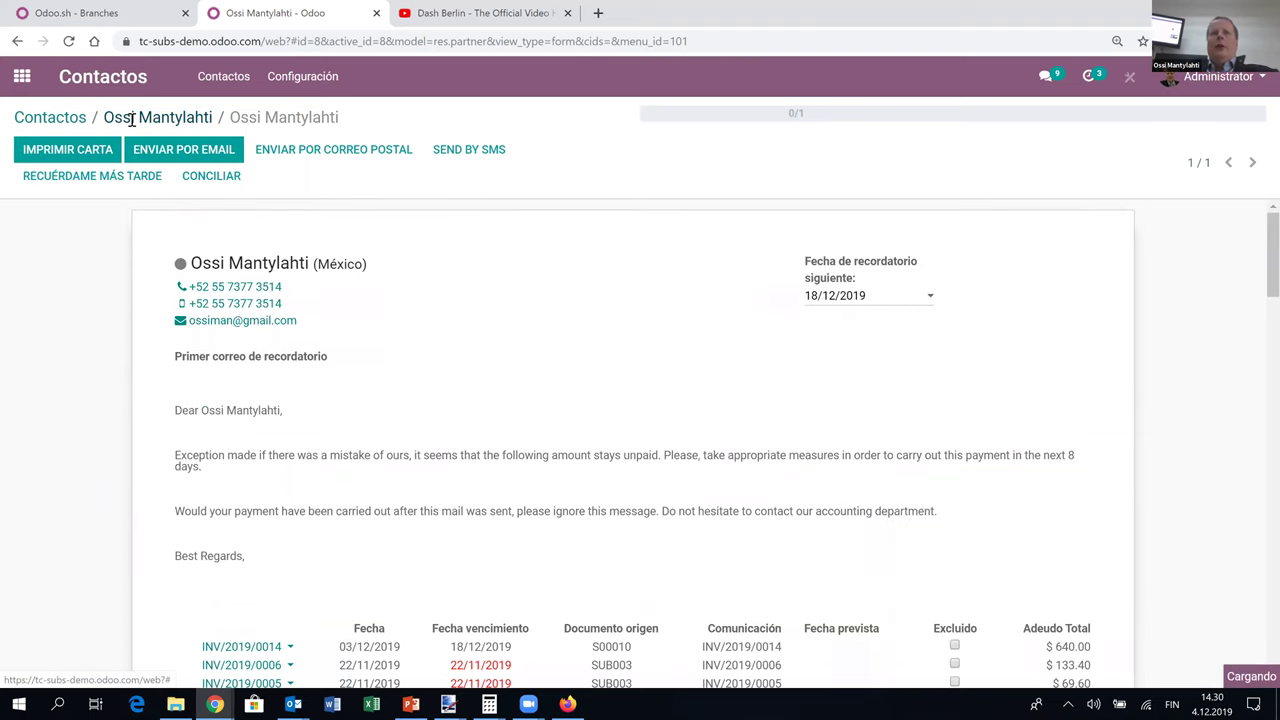
# Start a new sales order from the Pedidos de ventas list in the Ventas app.
pyautogui.click(22, 76)
pyautogui.click(843, 263)
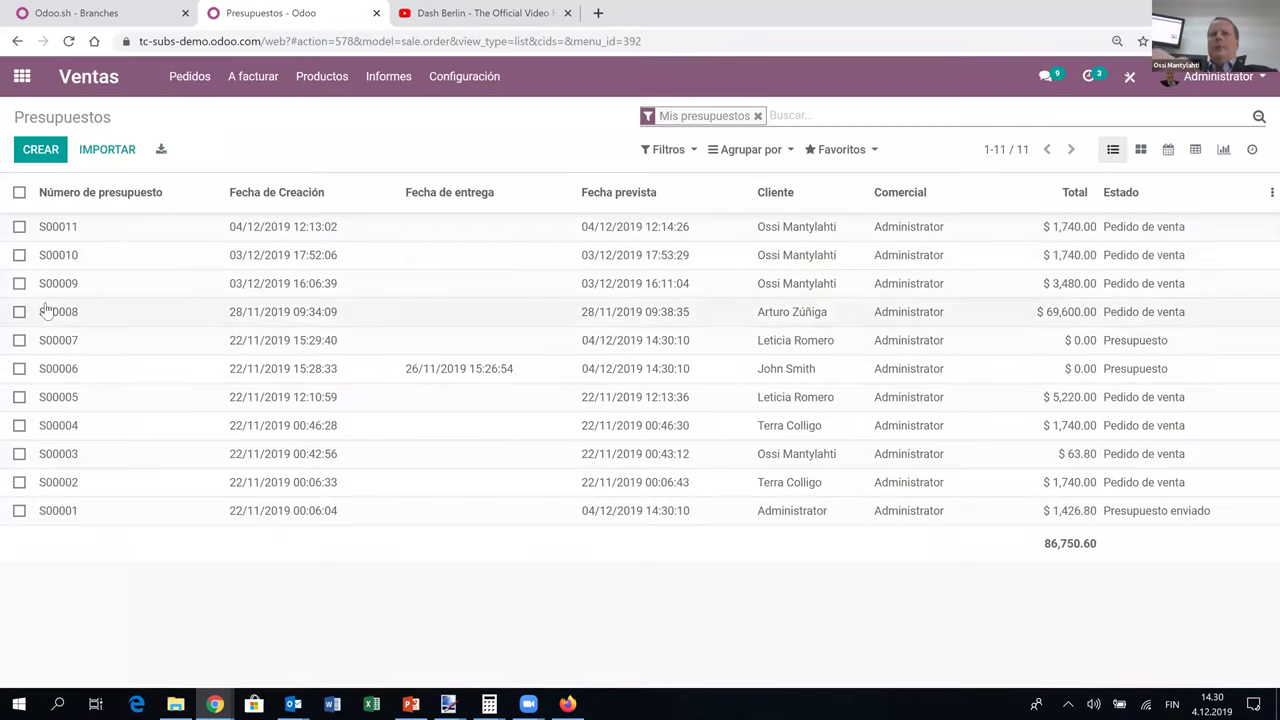
pyautogui.click(38, 151)
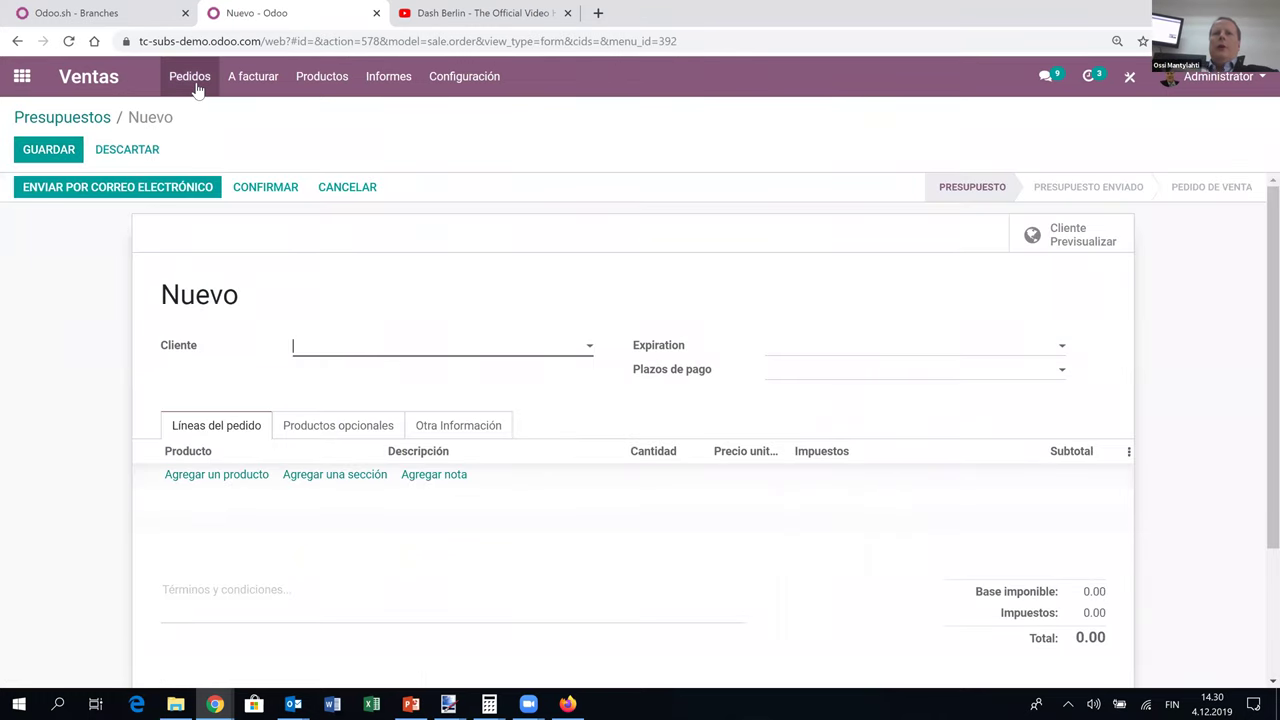
pyautogui.click(196, 88)
pyautogui.click(204, 129)
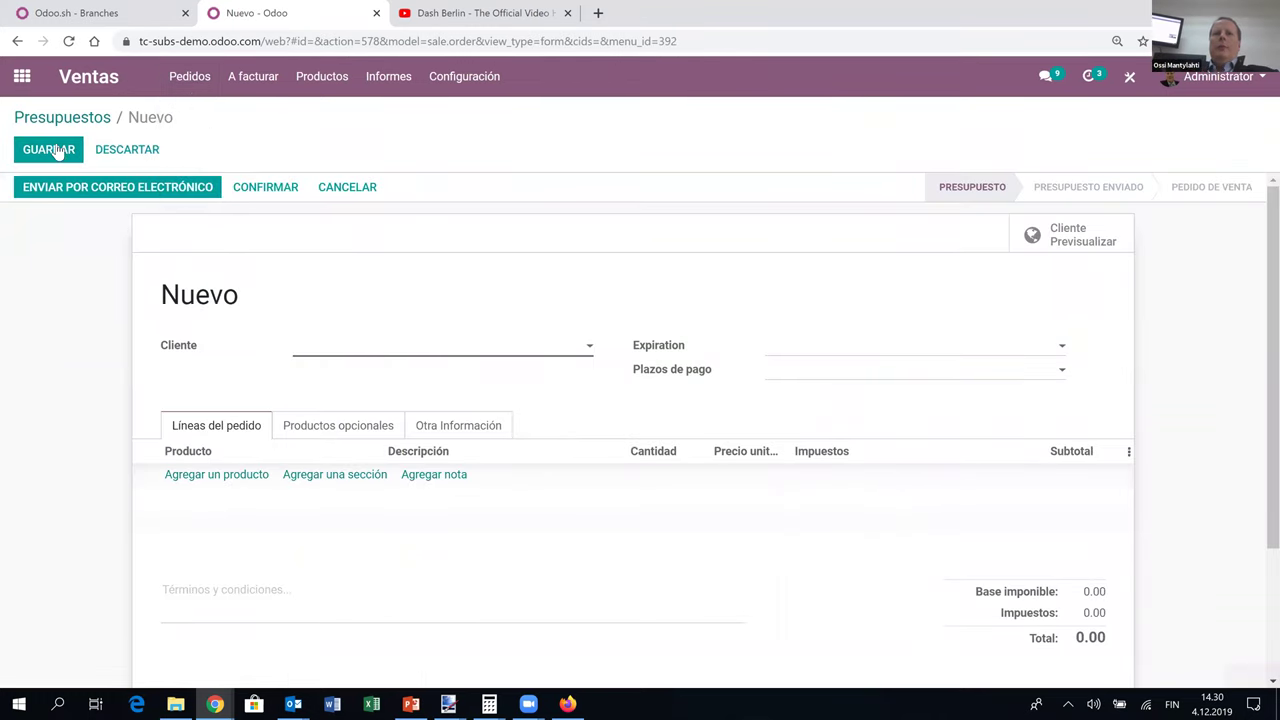
pyautogui.click(46, 150)
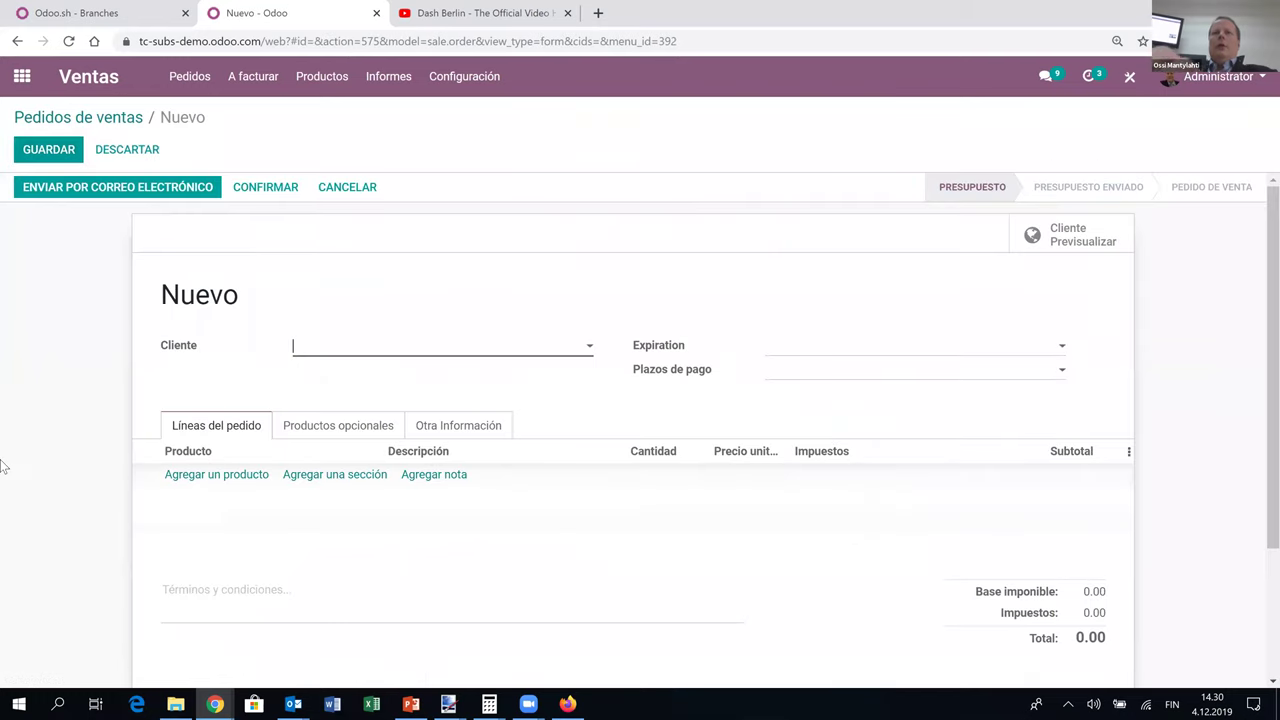
# Fill in the order's customer, set the expiration to 04/12/2019 and the payment terms to Pago inmediato.
pyautogui.write('ossi')
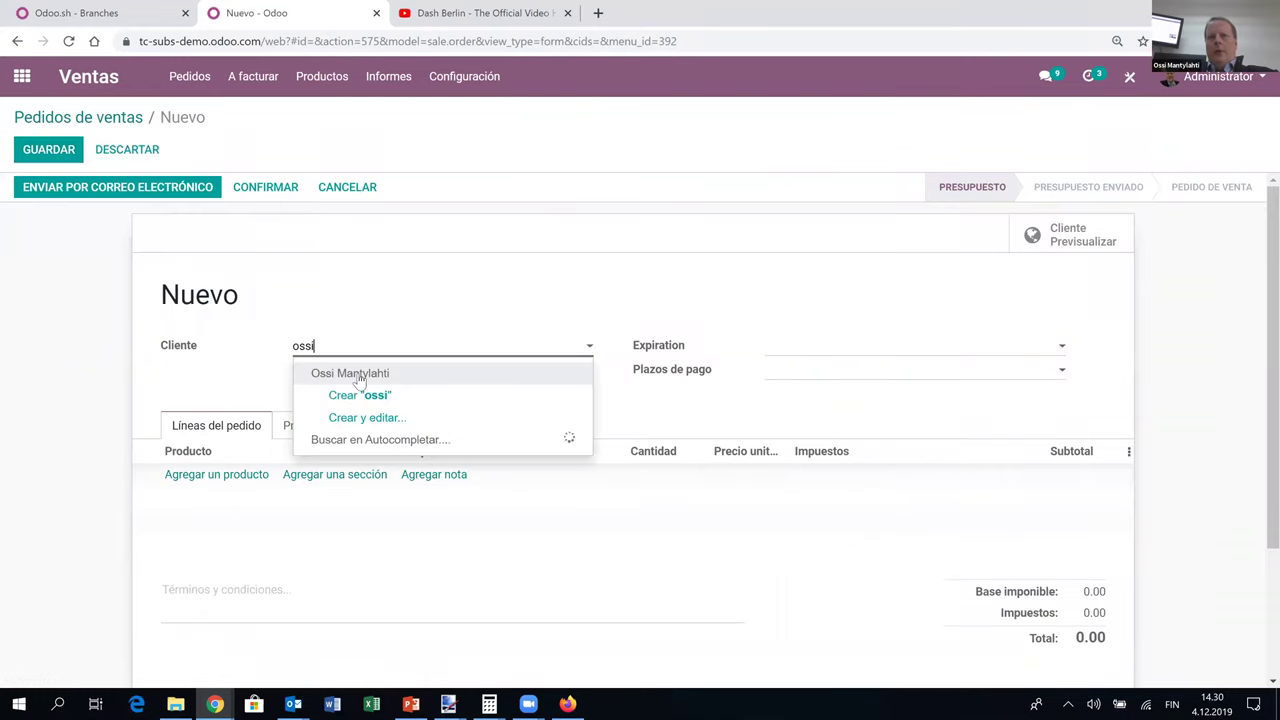
pyautogui.click(357, 373)
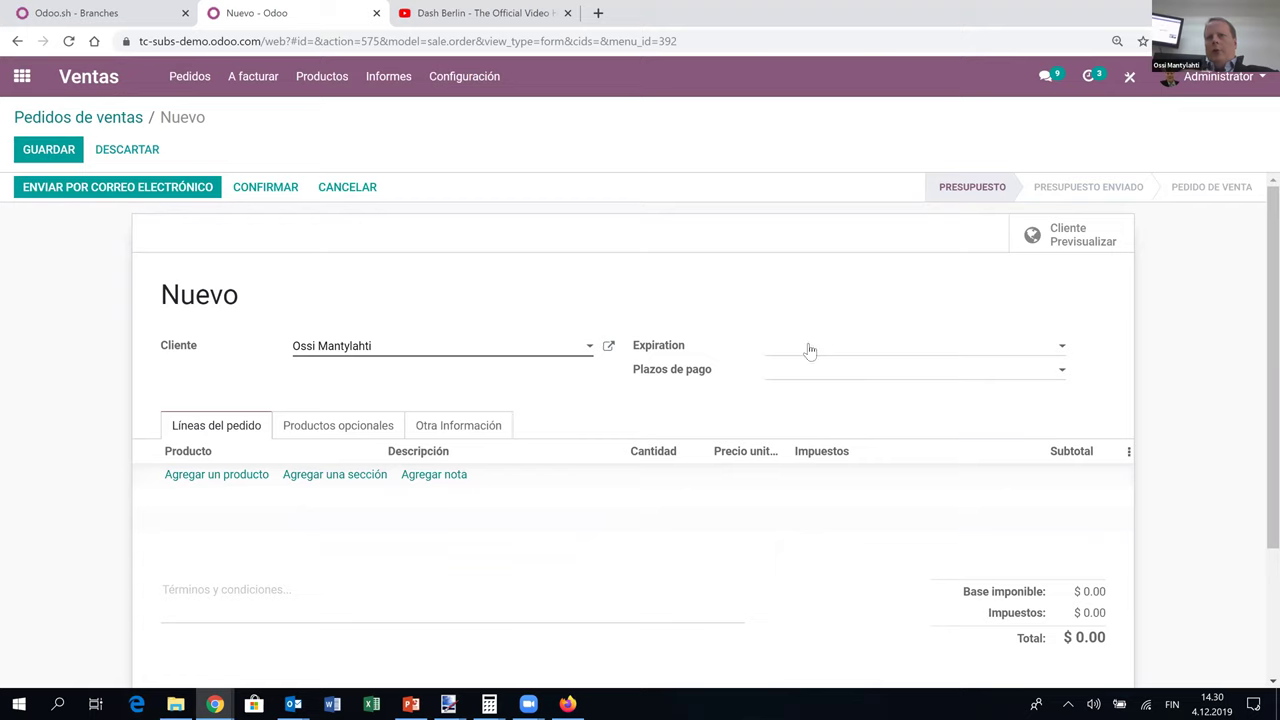
pyautogui.click(810, 350)
pyautogui.click(894, 425)
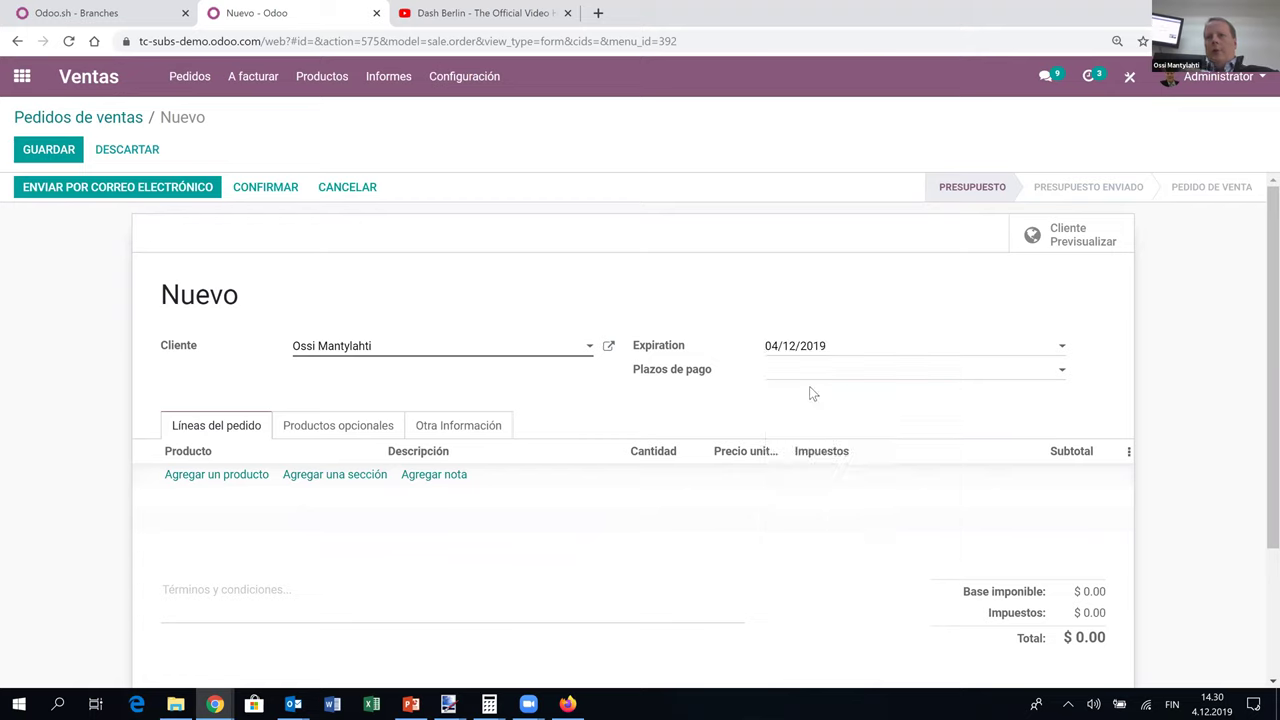
pyautogui.click(812, 371)
pyautogui.click(812, 400)
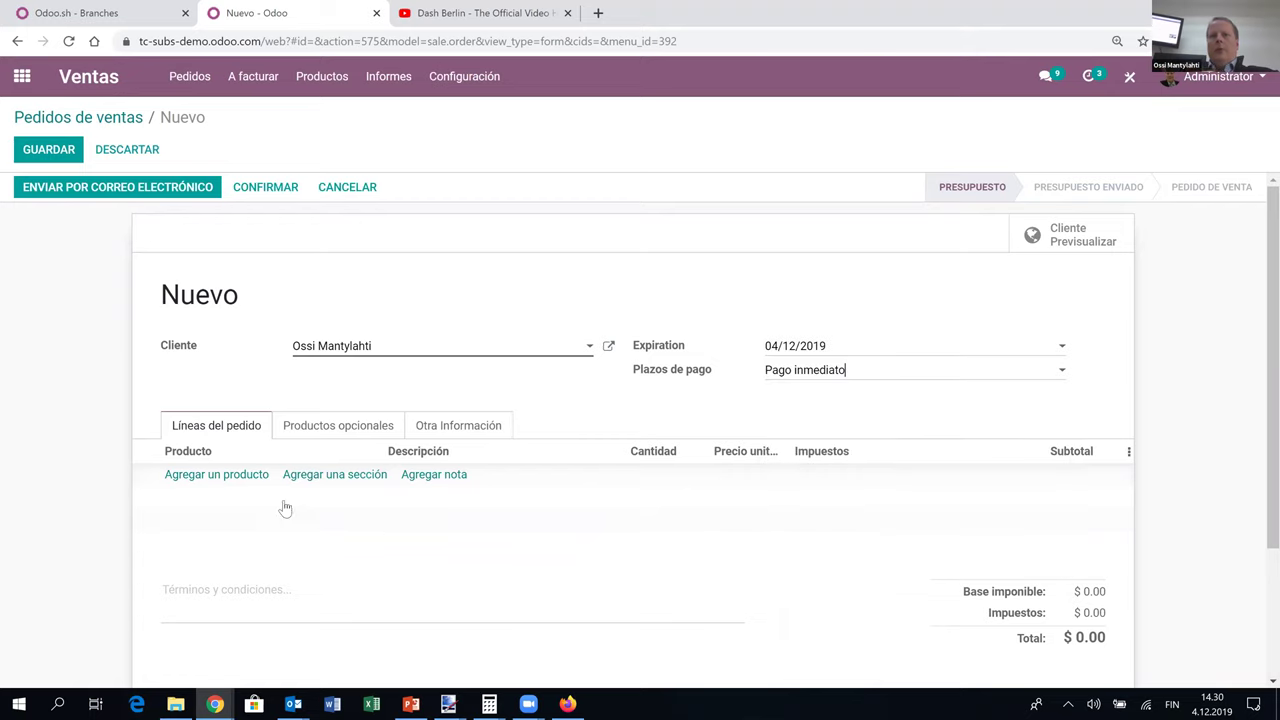
# Add the product [PDV] Pastillas de vitamina to the order lines with a unit price of 100000.
pyautogui.click(255, 477)
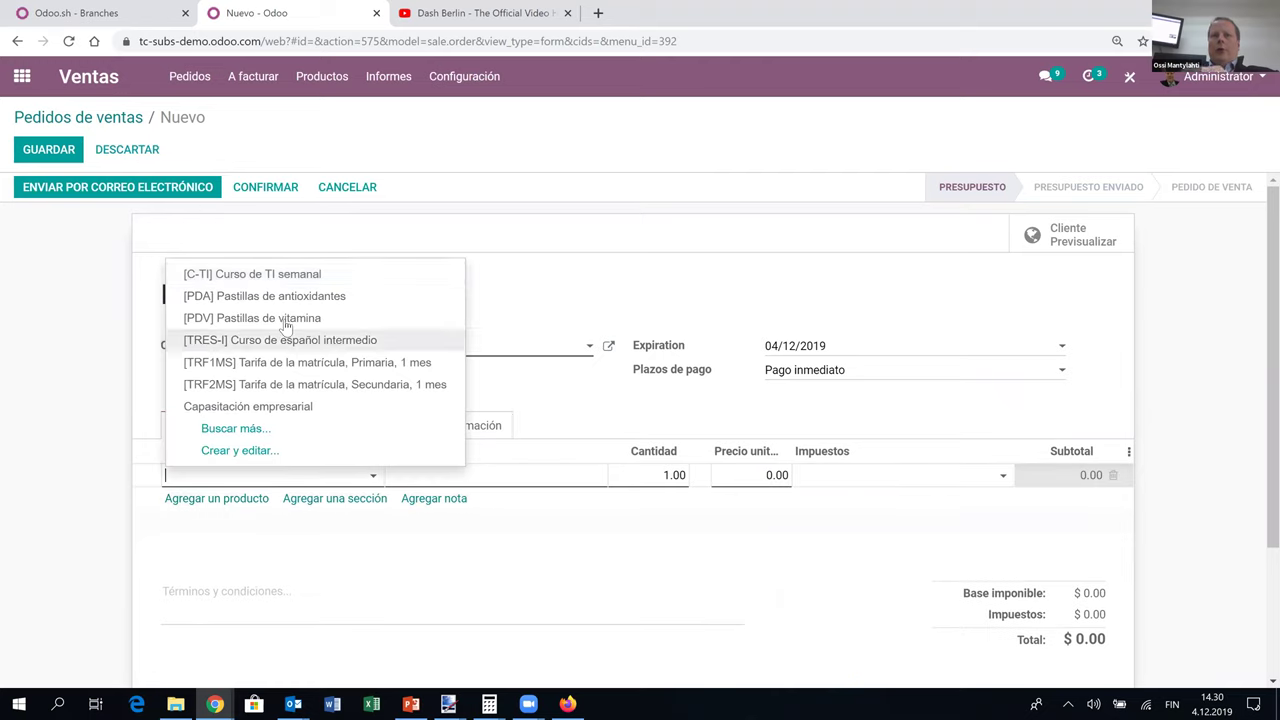
pyautogui.press('Return')
pyautogui.click(766, 474)
pyautogui.write('1000')
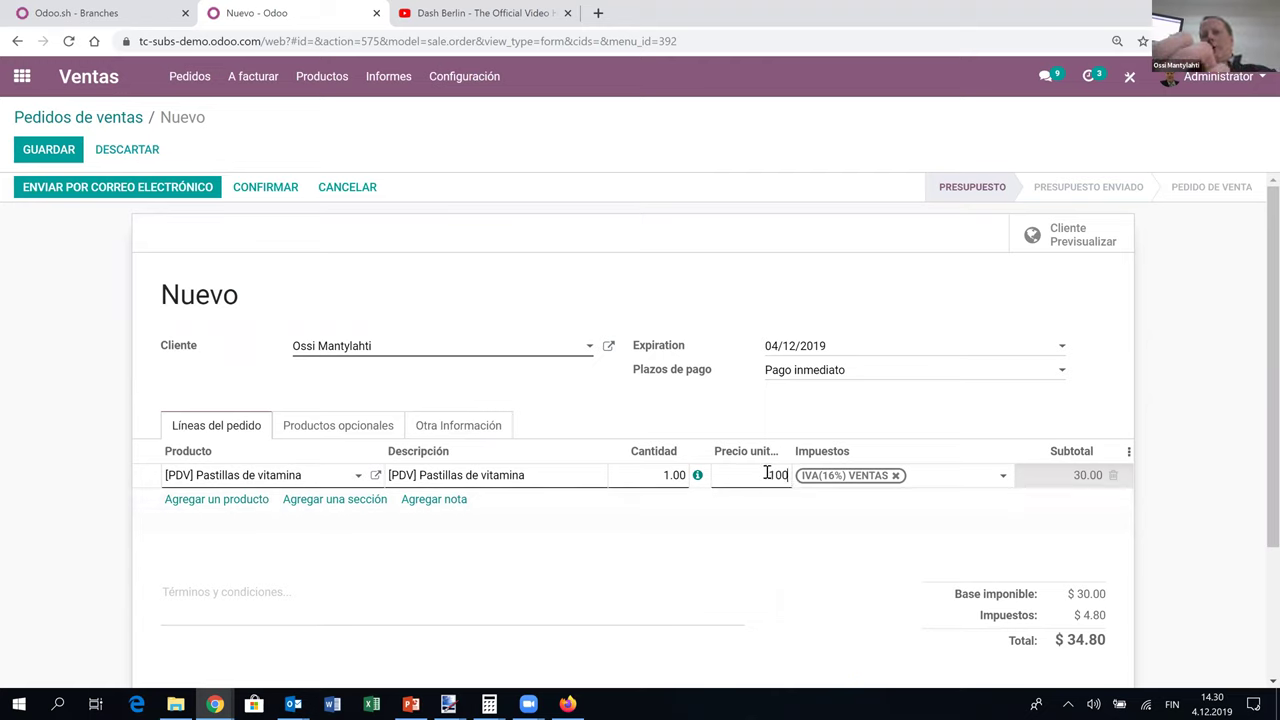
pyautogui.write('00')
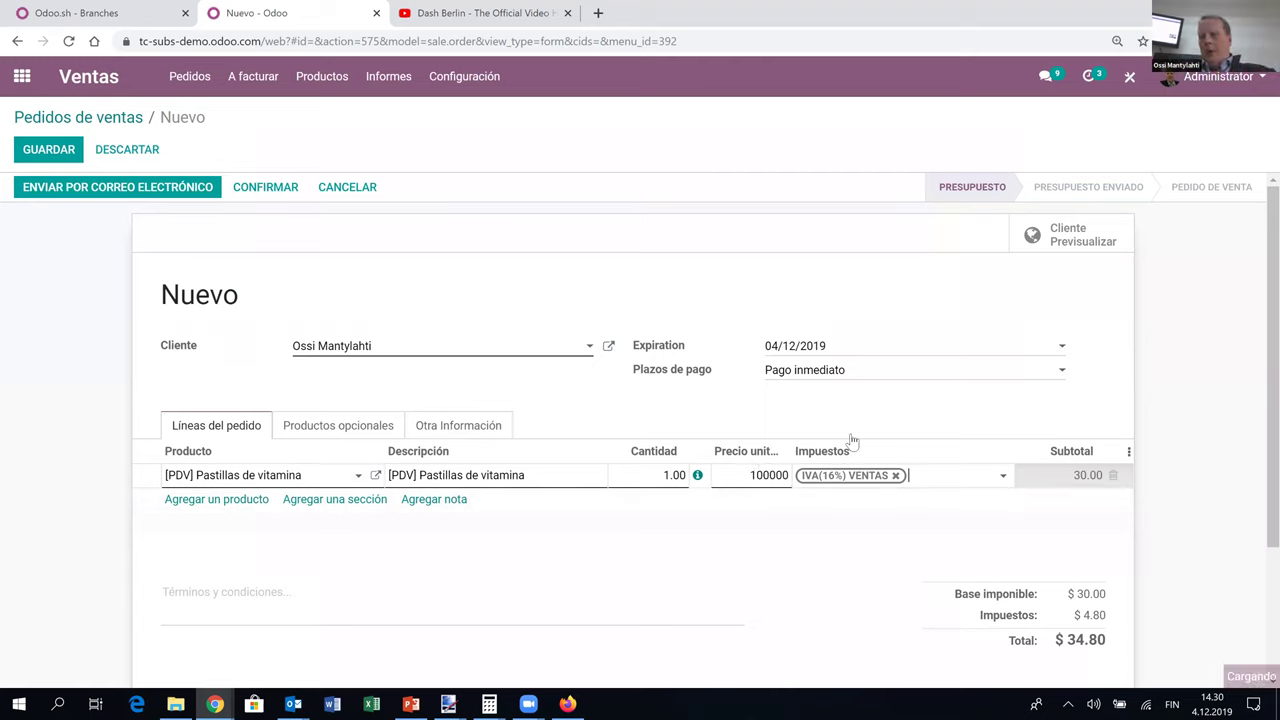
pyautogui.click(1175, 449)
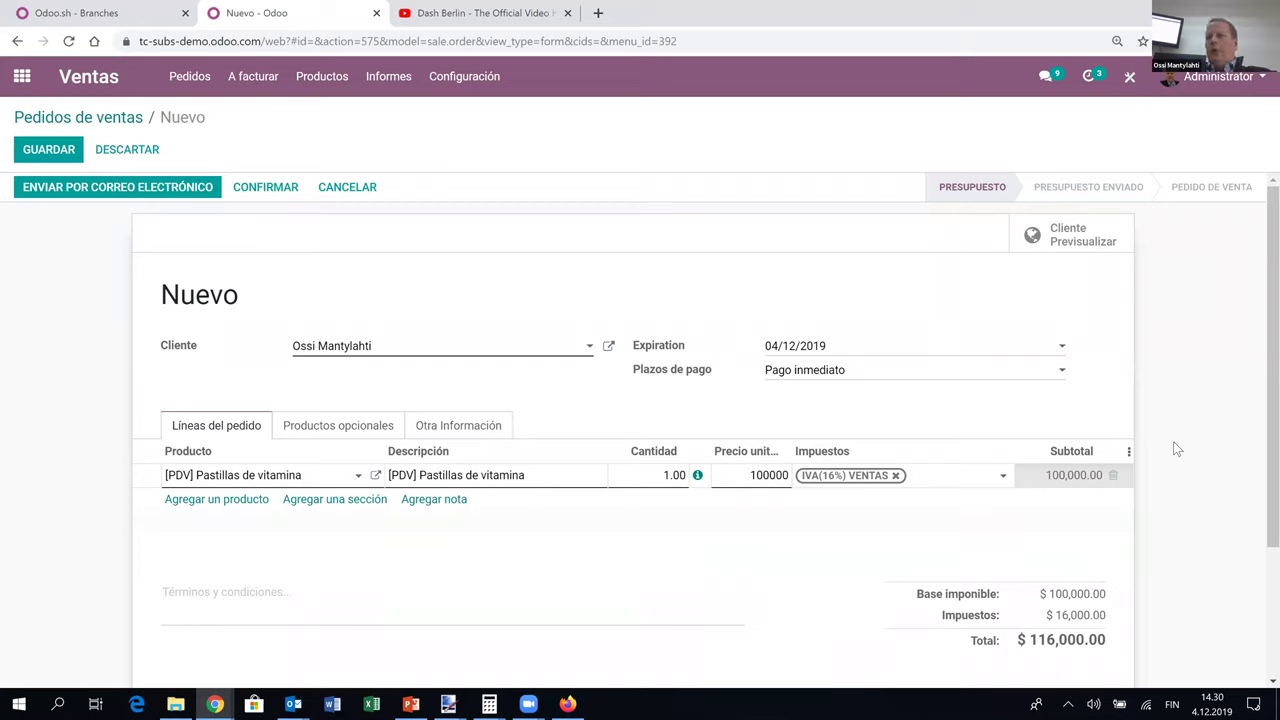
pyautogui.click(1060, 622)
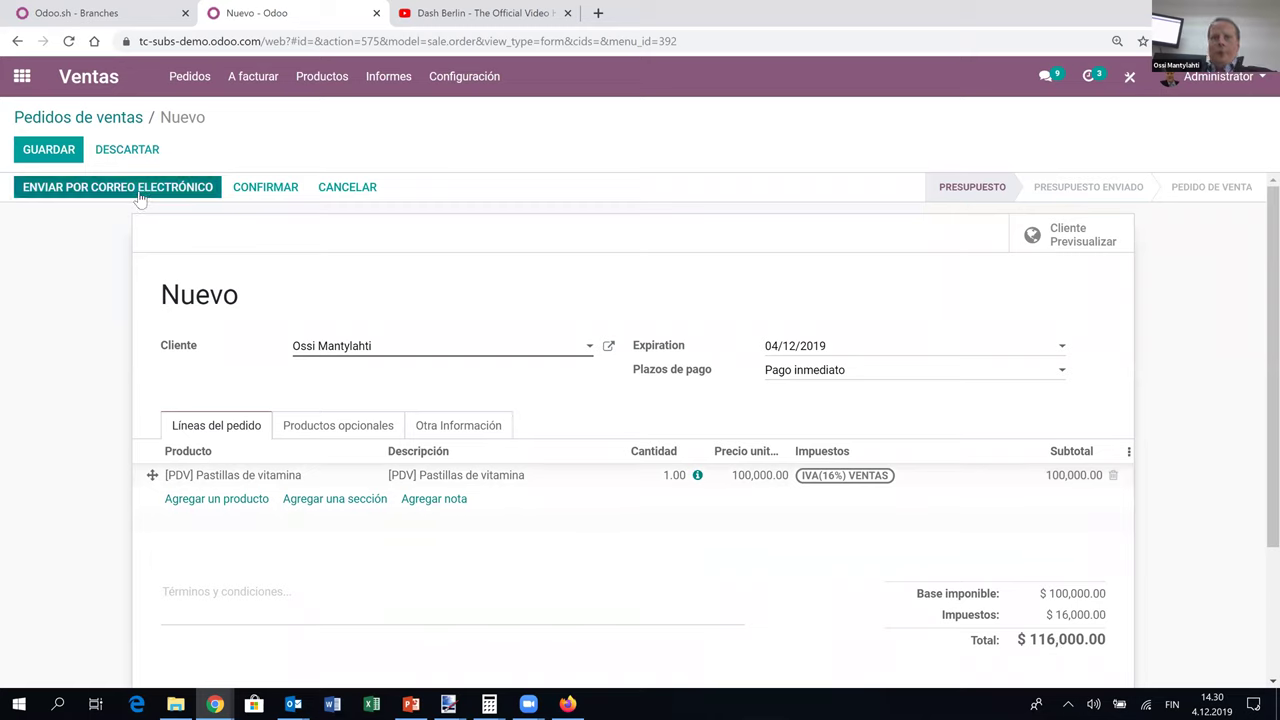
# Confirm the sales order and validate its delivery of the Pastillas de vitamina.
pyautogui.click(263, 192)
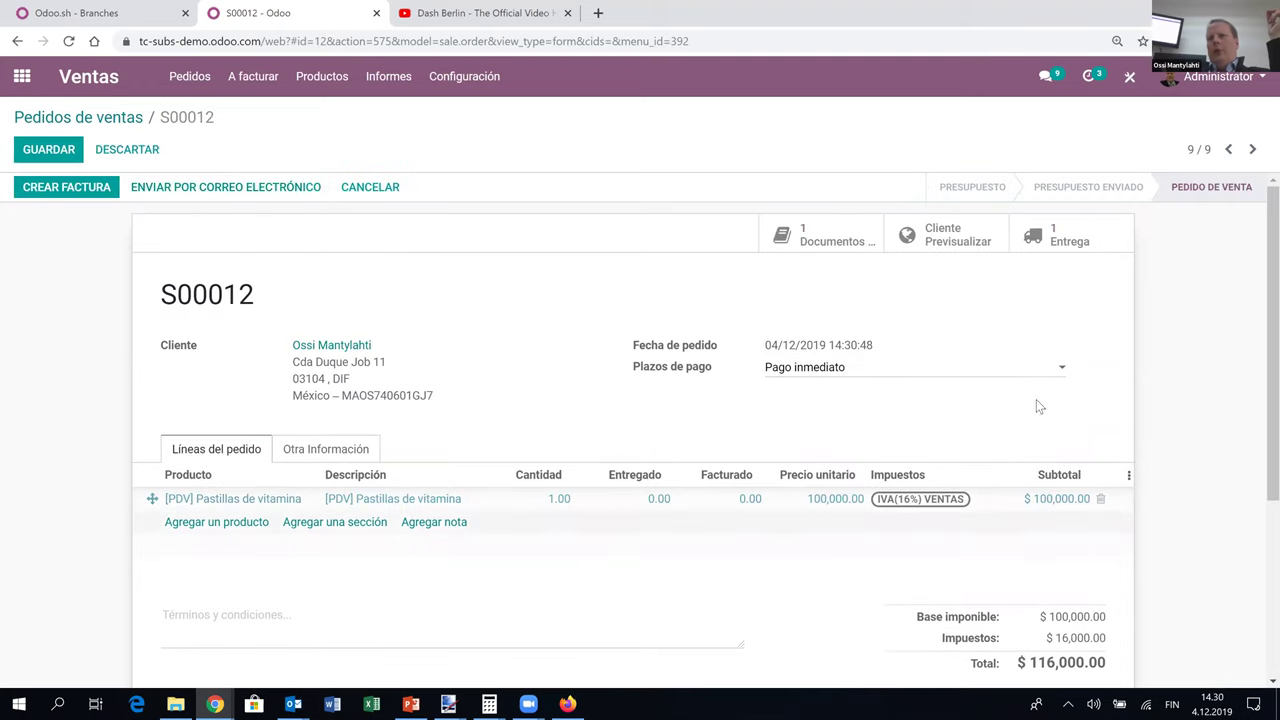
pyautogui.click(1073, 238)
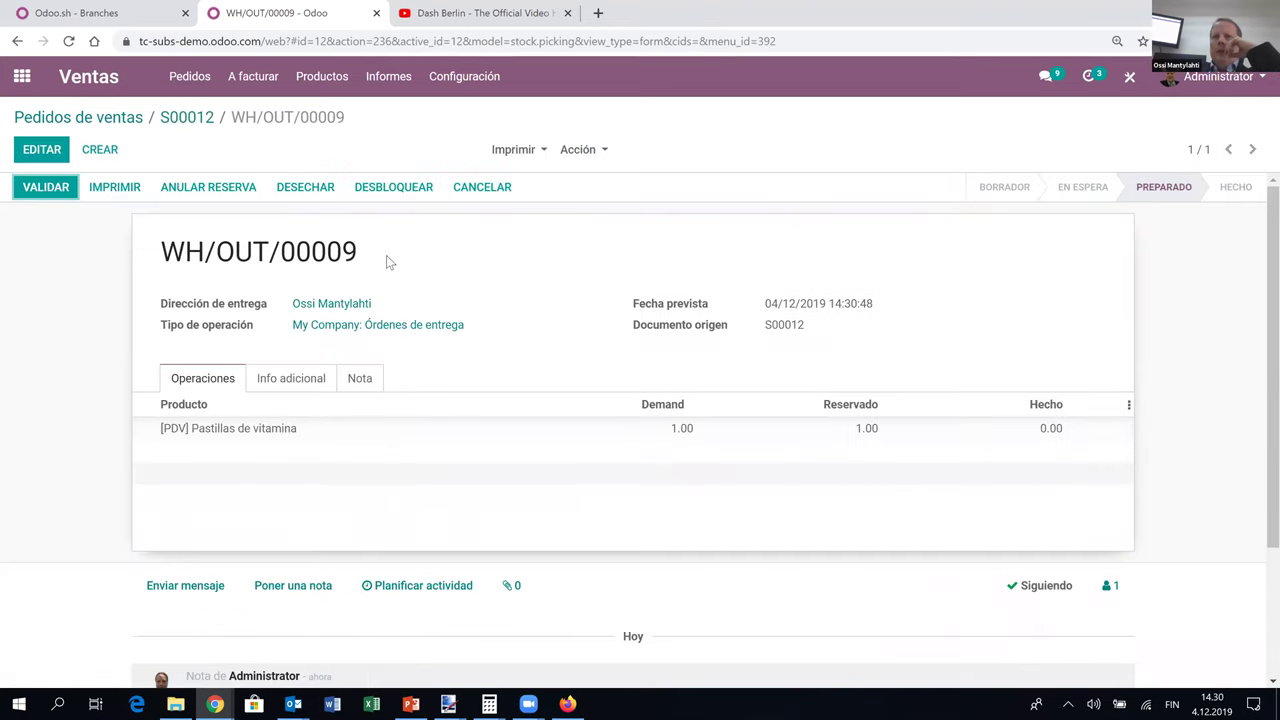
pyautogui.click(46, 189)
pyautogui.click(241, 240)
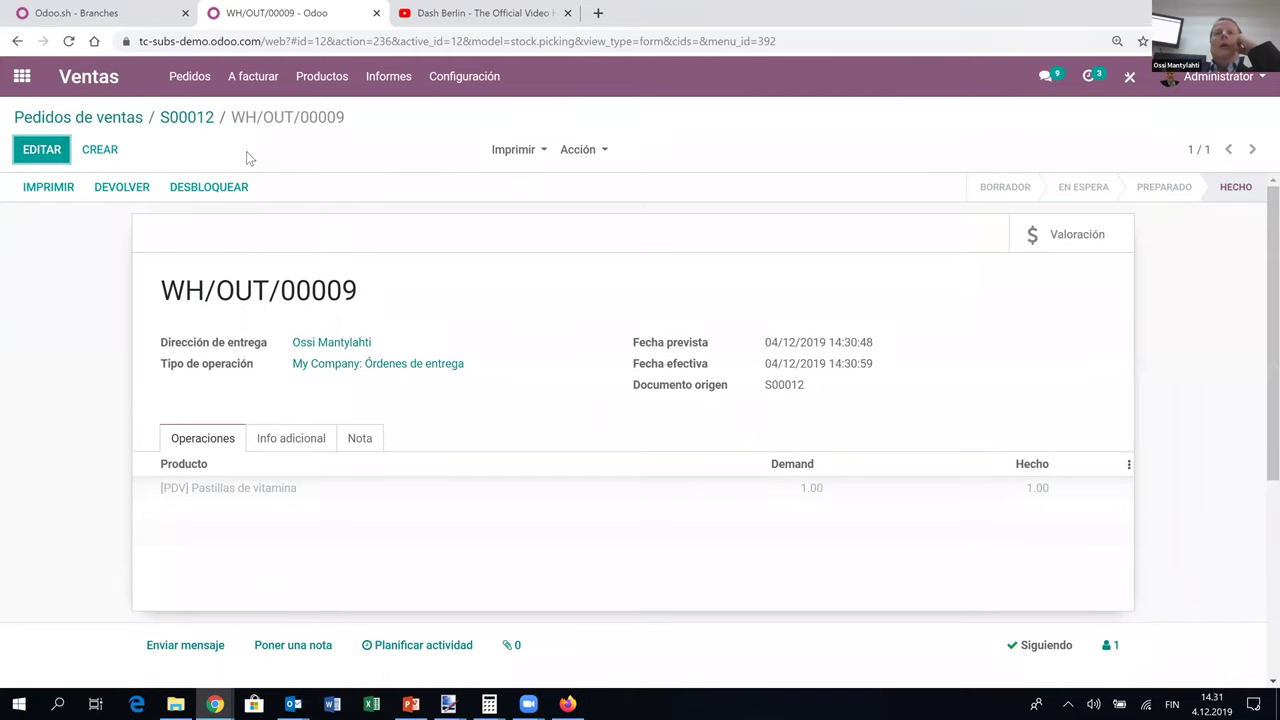
# Create a regular invoice from the delivered sales order and publish it.
pyautogui.click(196, 119)
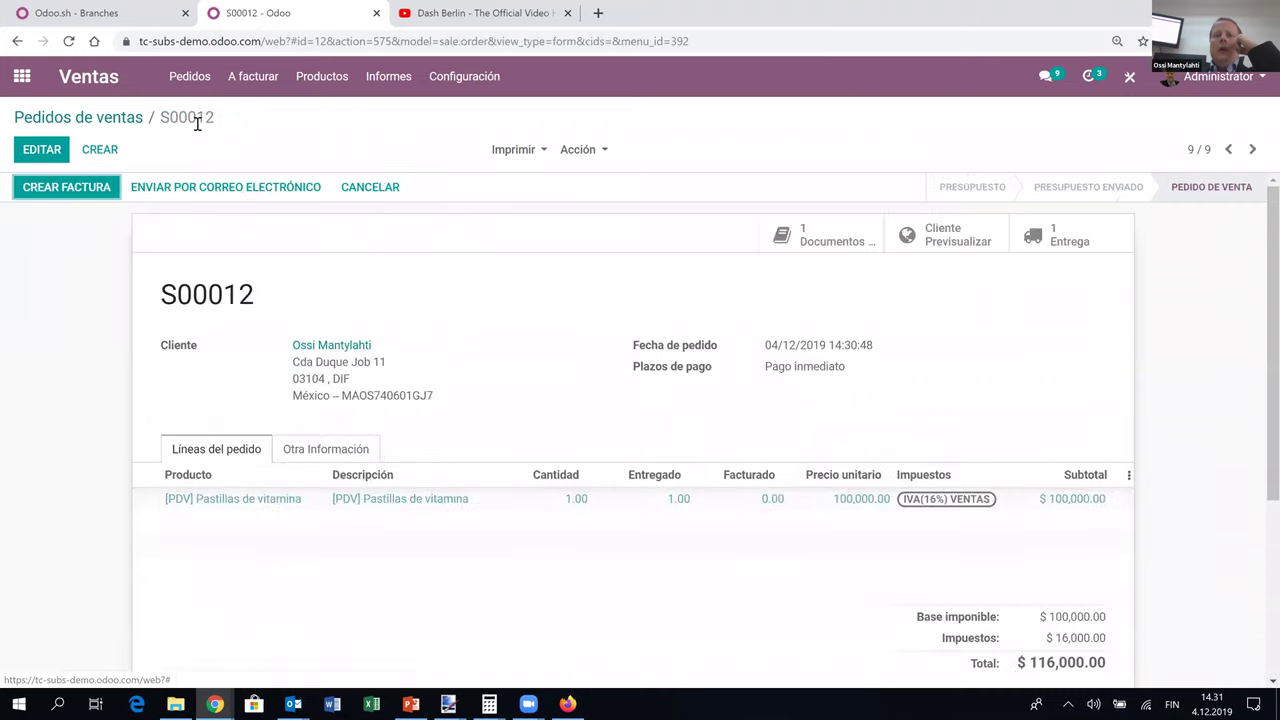
pyautogui.click(58, 195)
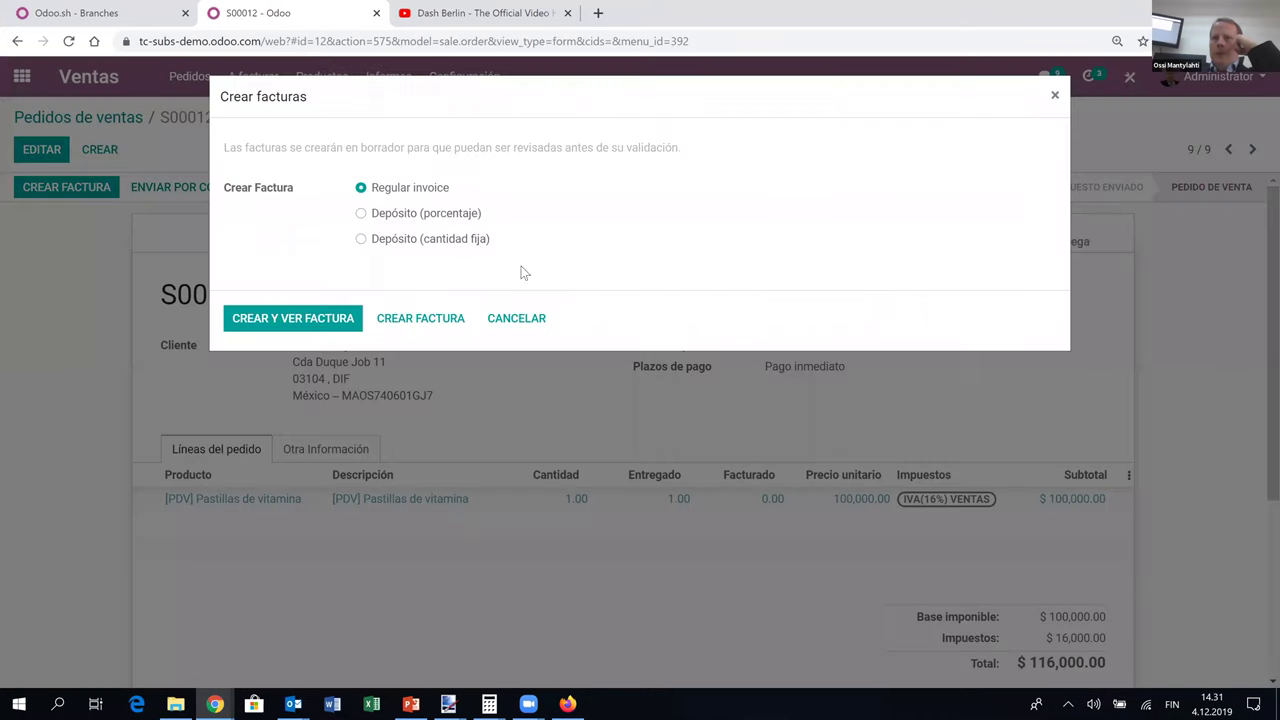
pyautogui.click(318, 318)
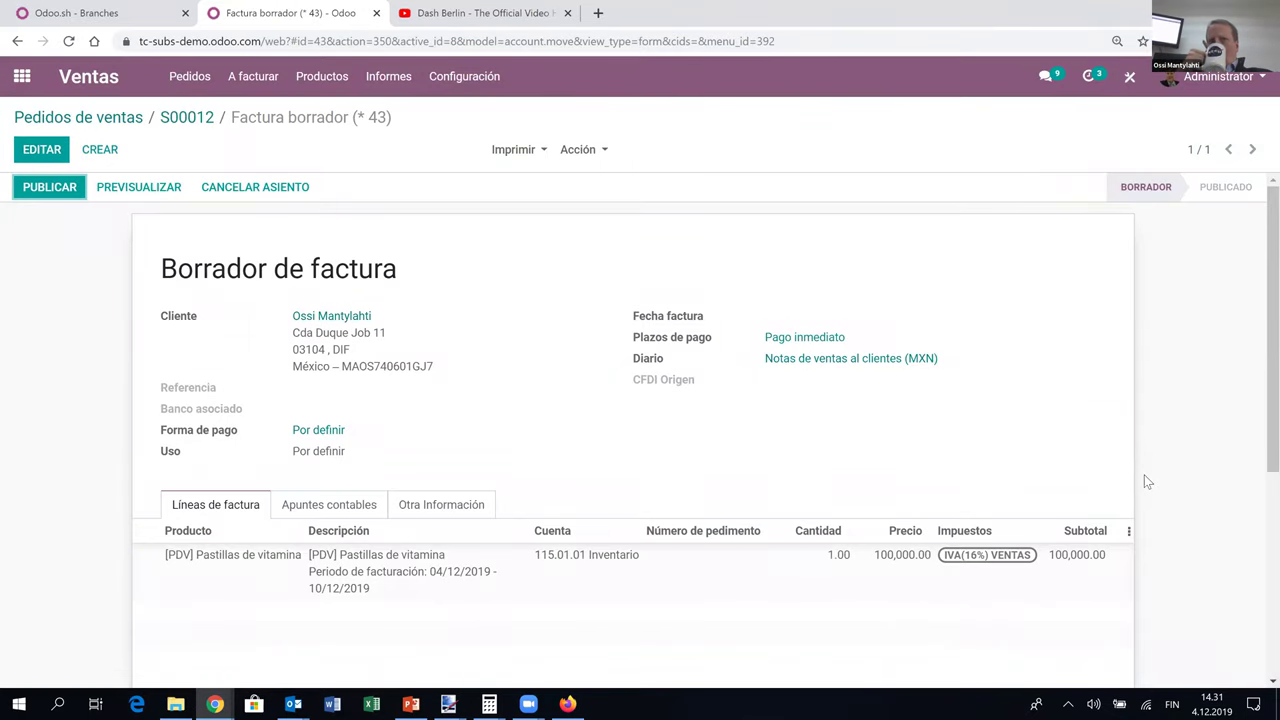
pyautogui.click(56, 190)
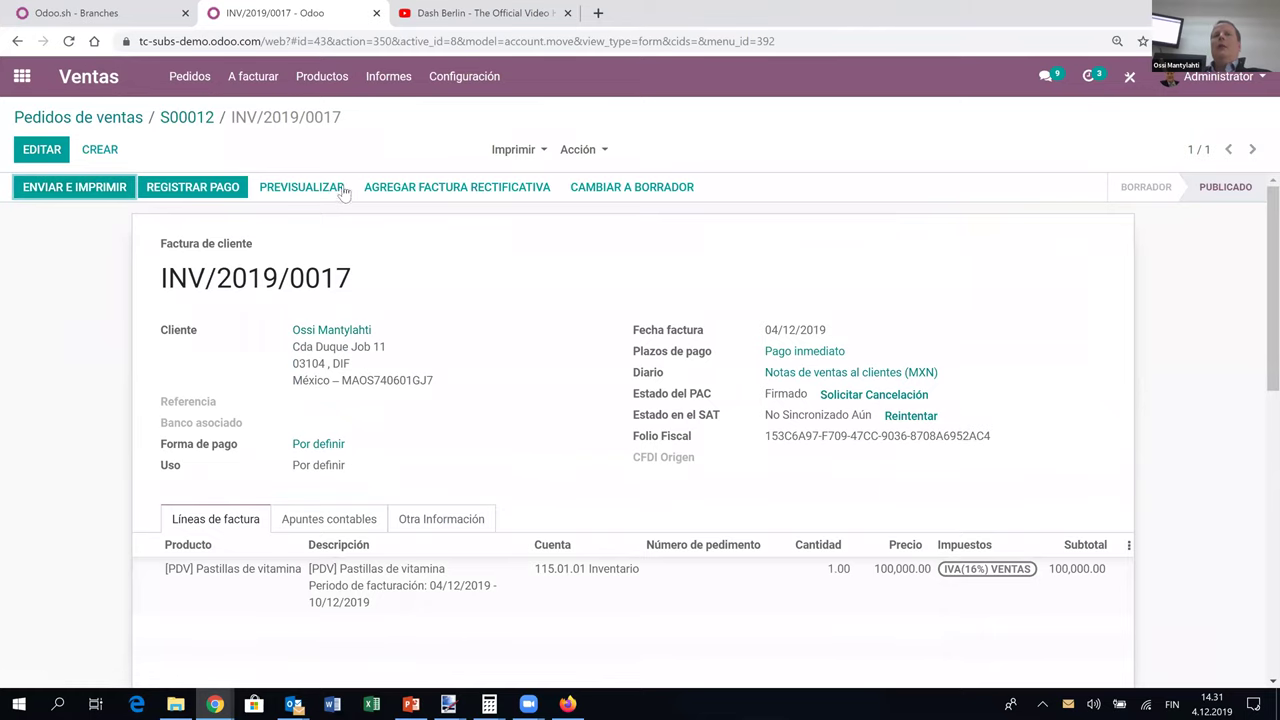
# Register a 300000 payment for the invoice in the Bank (MXN) journal, keeping the payment difference open, and validate it.
pyautogui.click(190, 190)
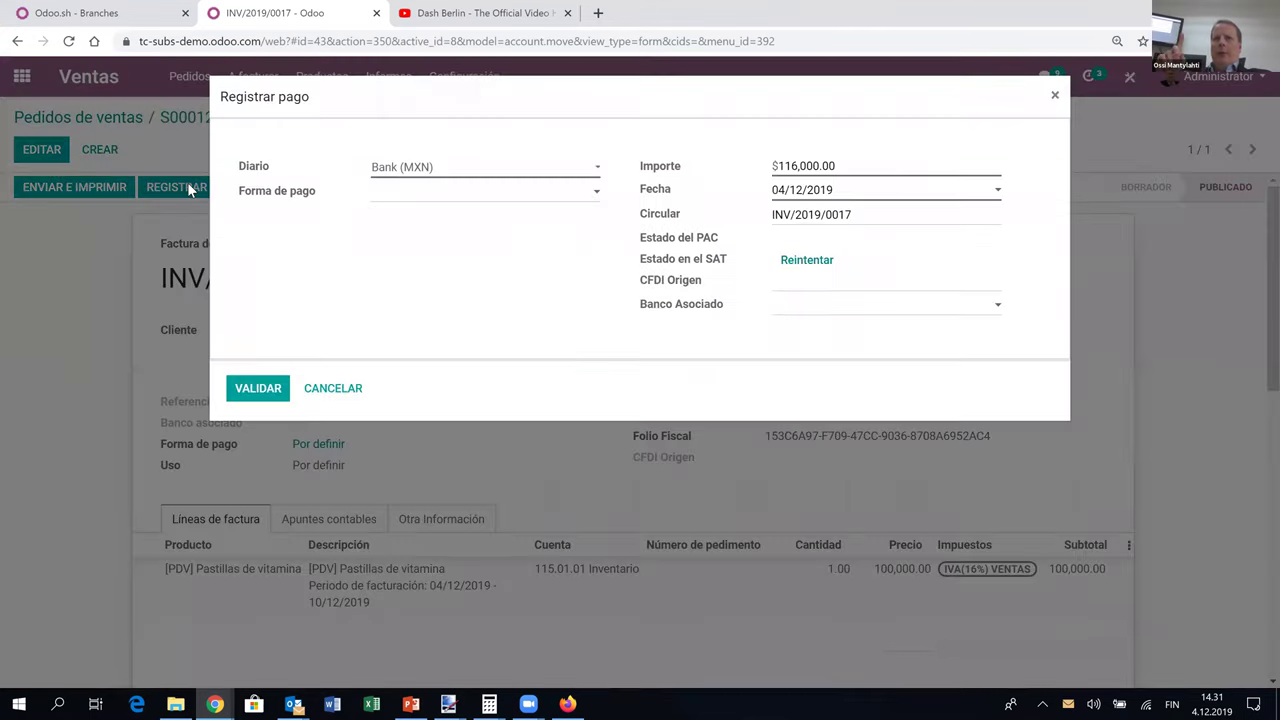
pyautogui.doubleClick(869, 161)
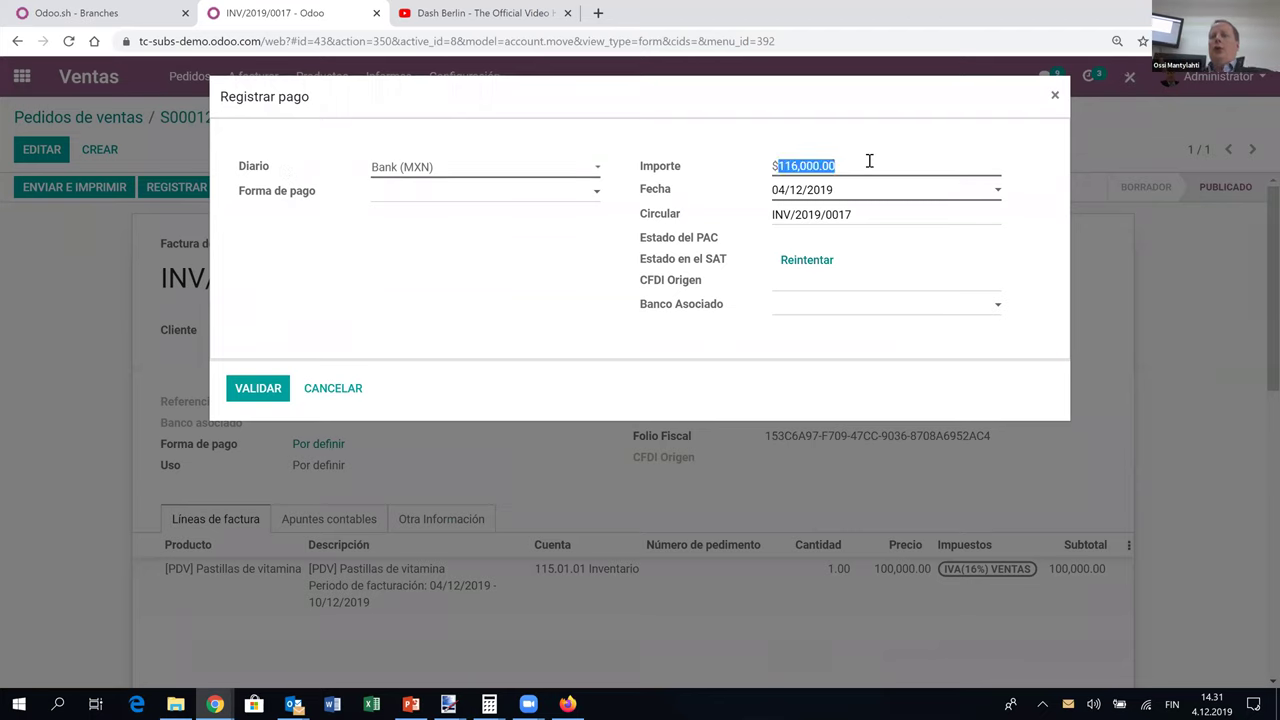
pyautogui.write('300')
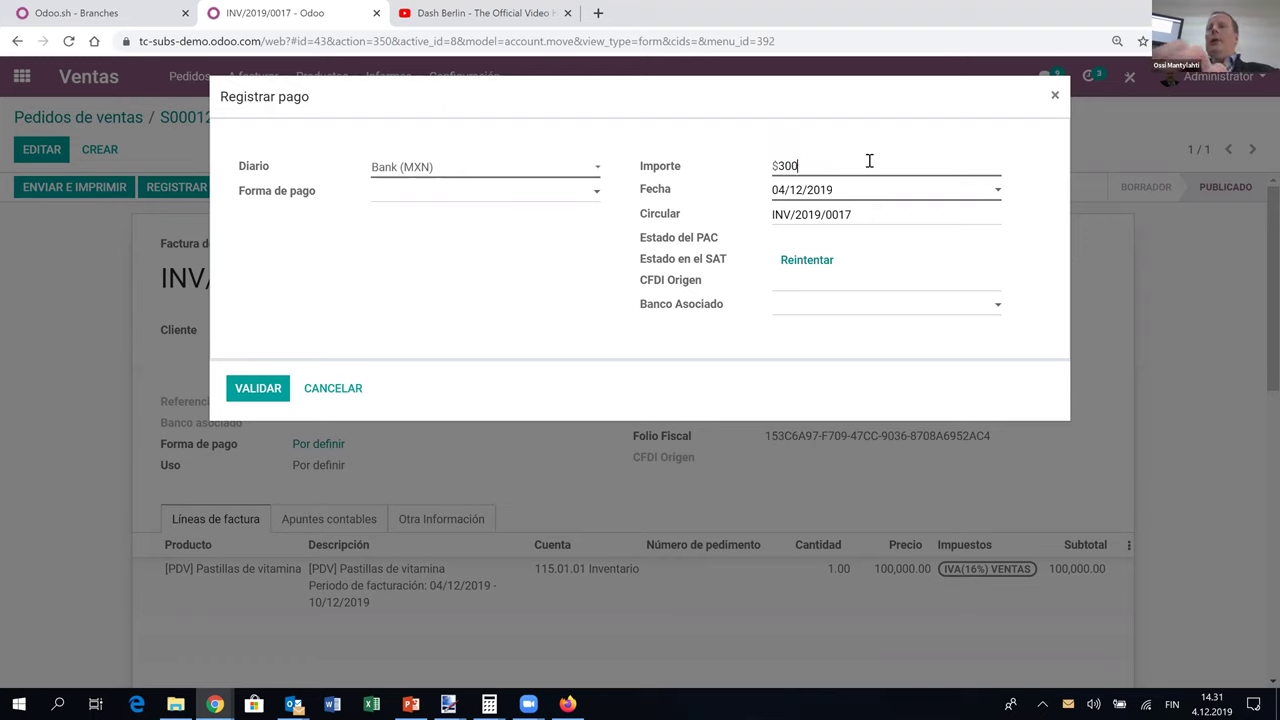
pyautogui.write('0000')
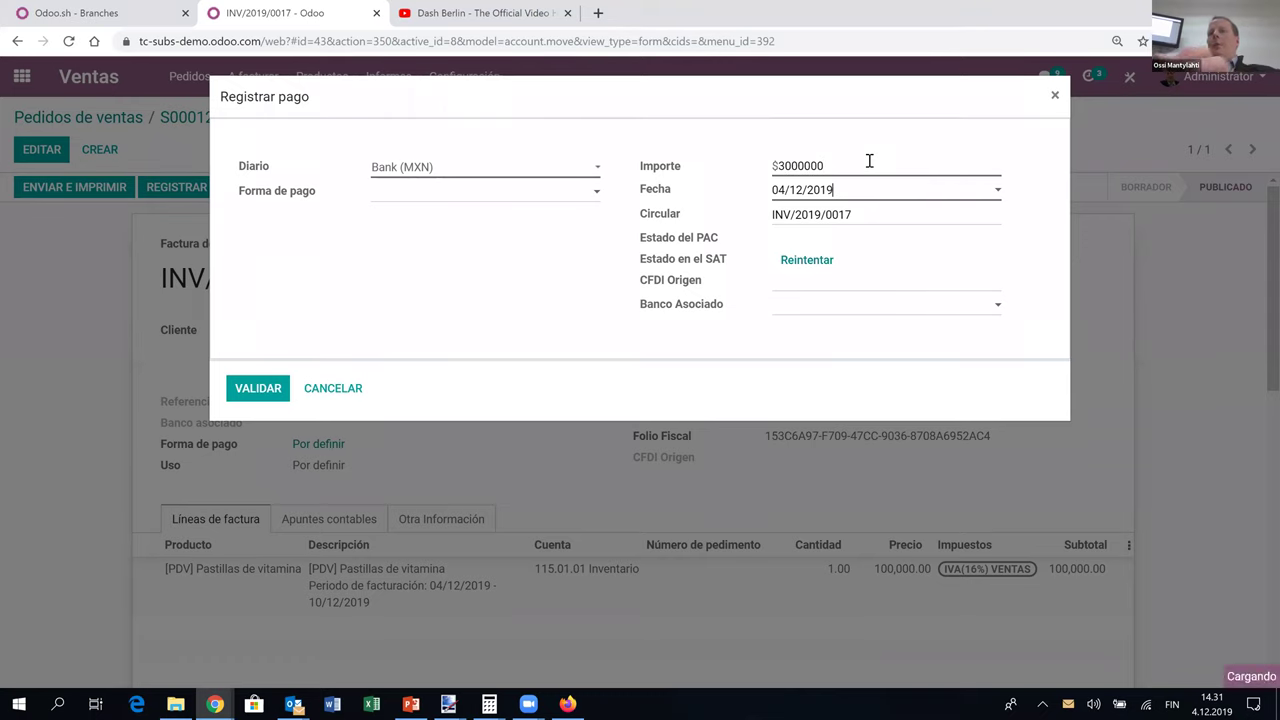
pyautogui.press('BackSpace')
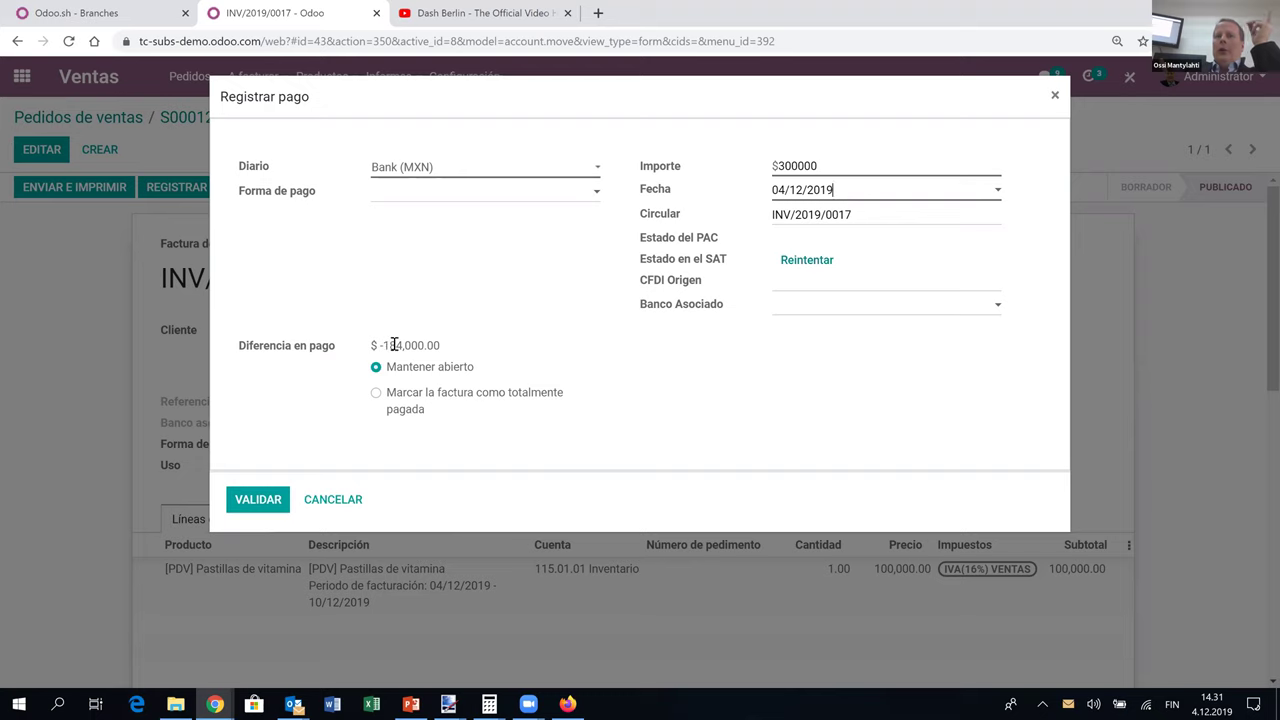
pyautogui.click(258, 500)
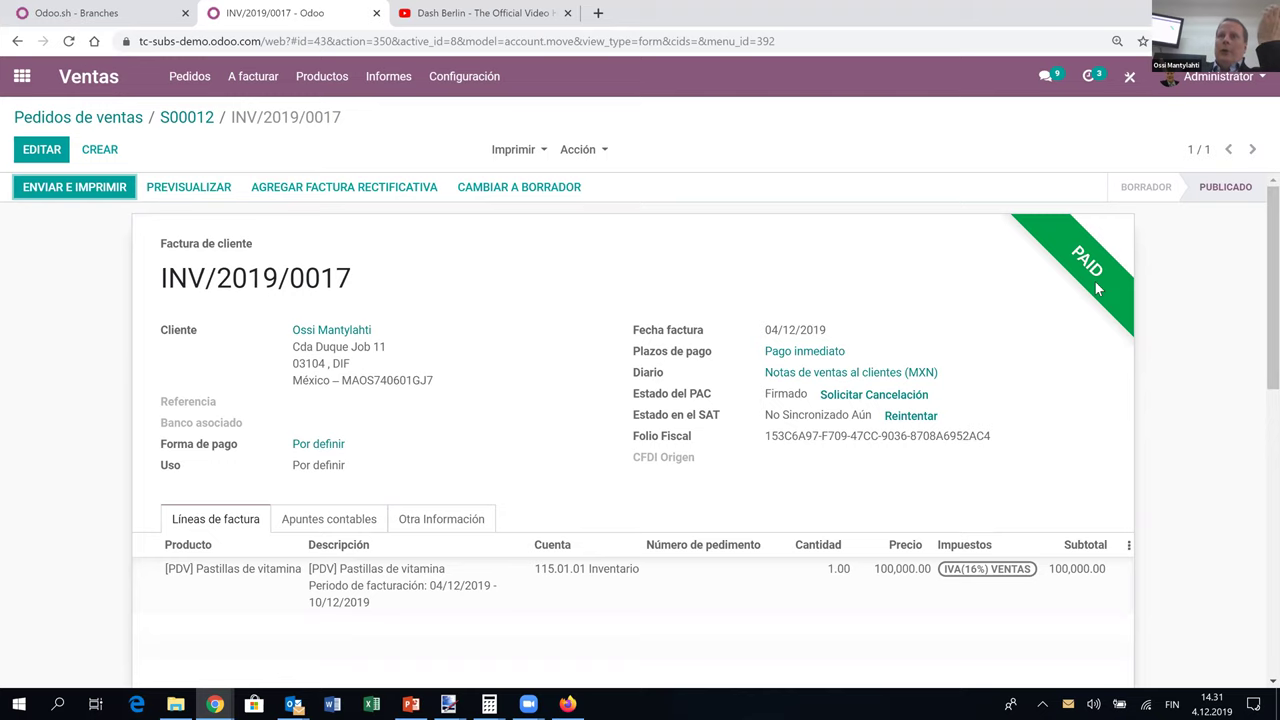
# Examine the paid invoice's totals, the details of its applied payment and the amount due.
pyautogui.scroll(-5, 622, 335)
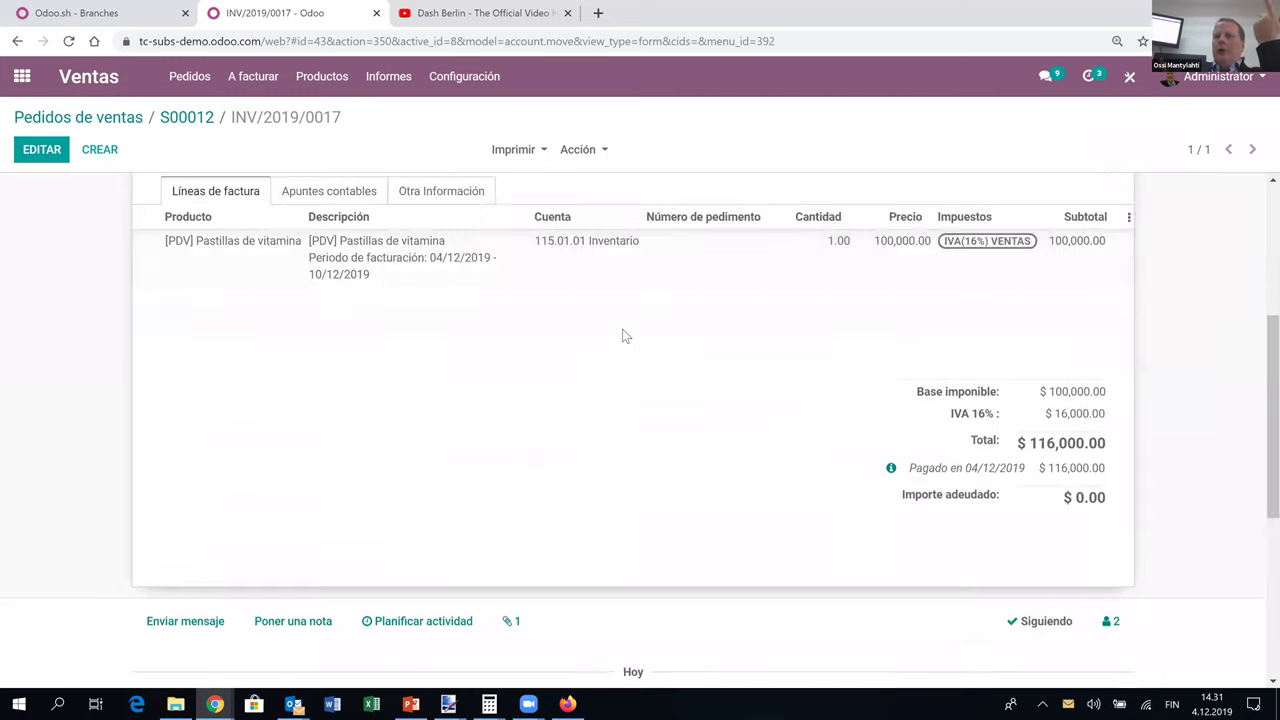
pyautogui.scroll(1, 622, 335)
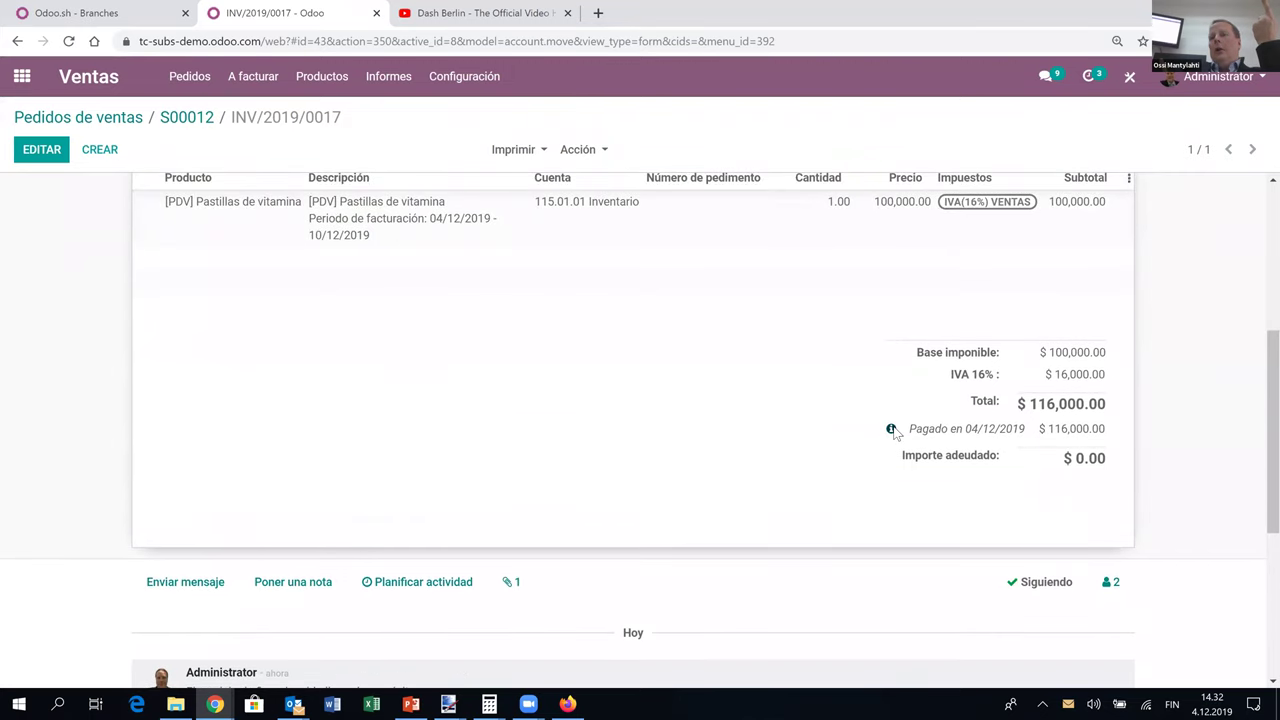
pyautogui.click(891, 429)
pyautogui.click(314, 387)
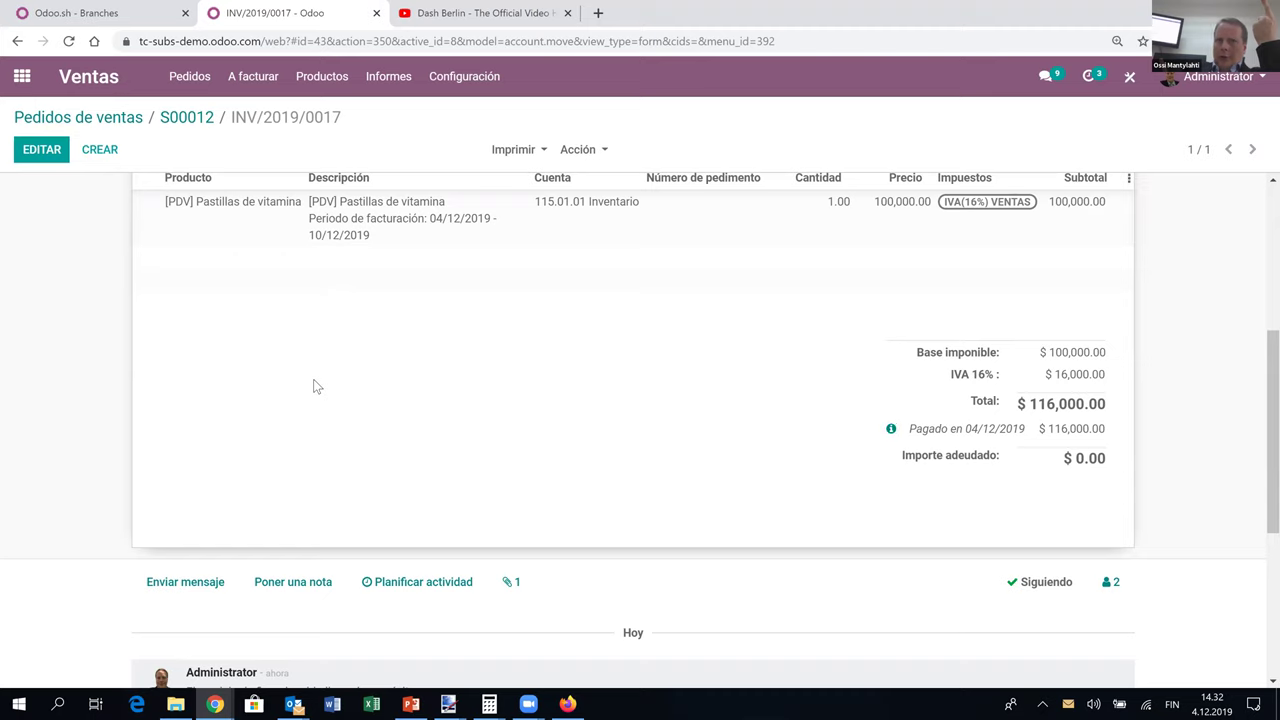
pyautogui.scroll(5, 314, 387)
# Open the invoiced customer's record in Contacts and examine the overdue balance's breakdown by document.
pyautogui.click(28, 84)
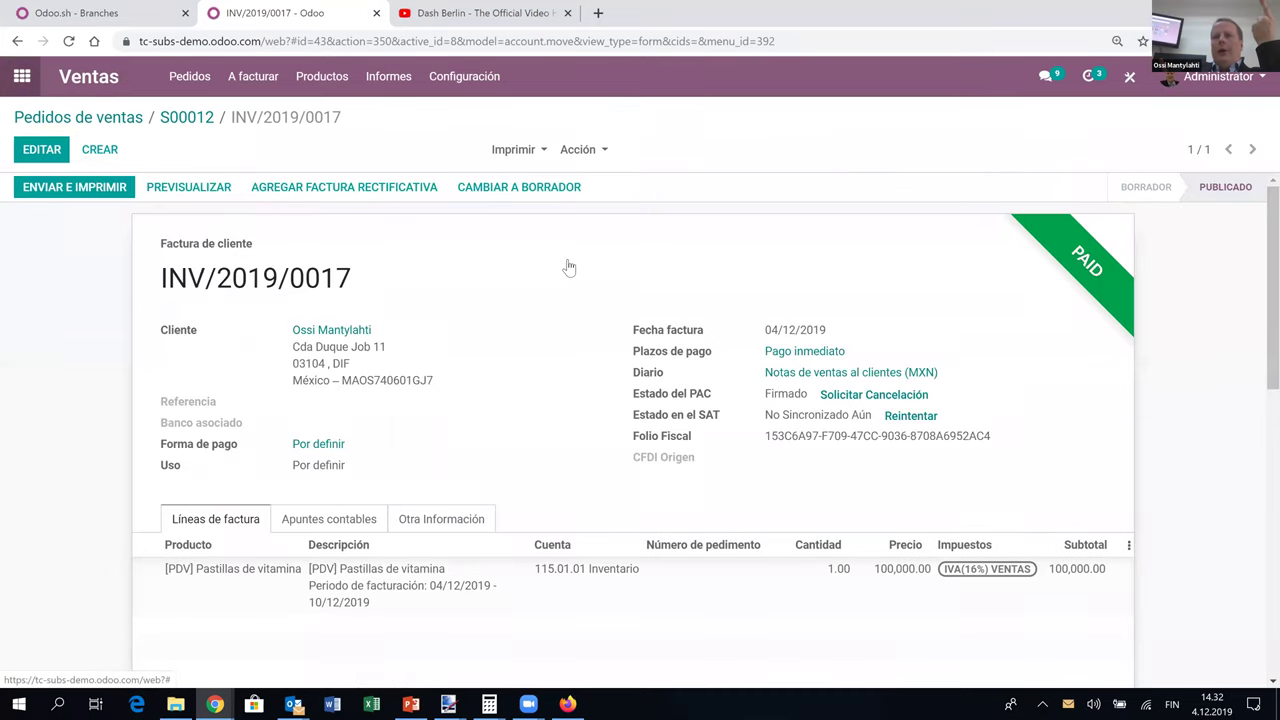
pyautogui.click(582, 277)
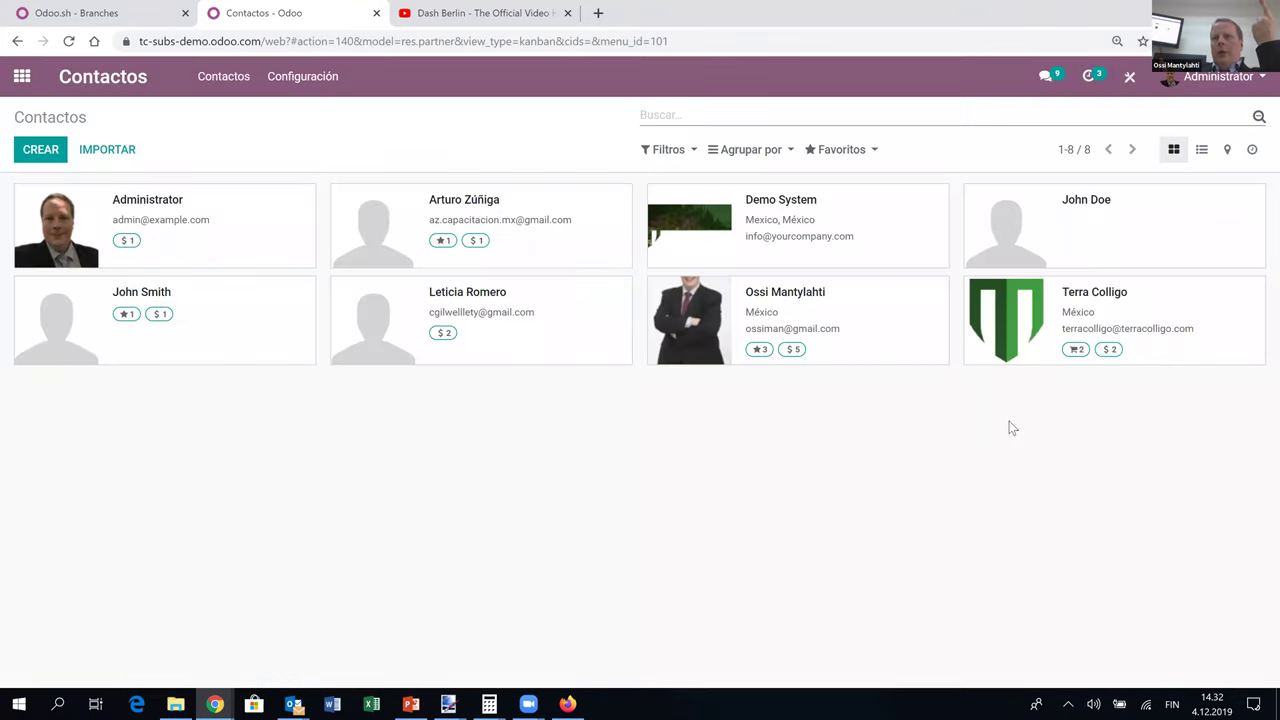
pyautogui.click(822, 322)
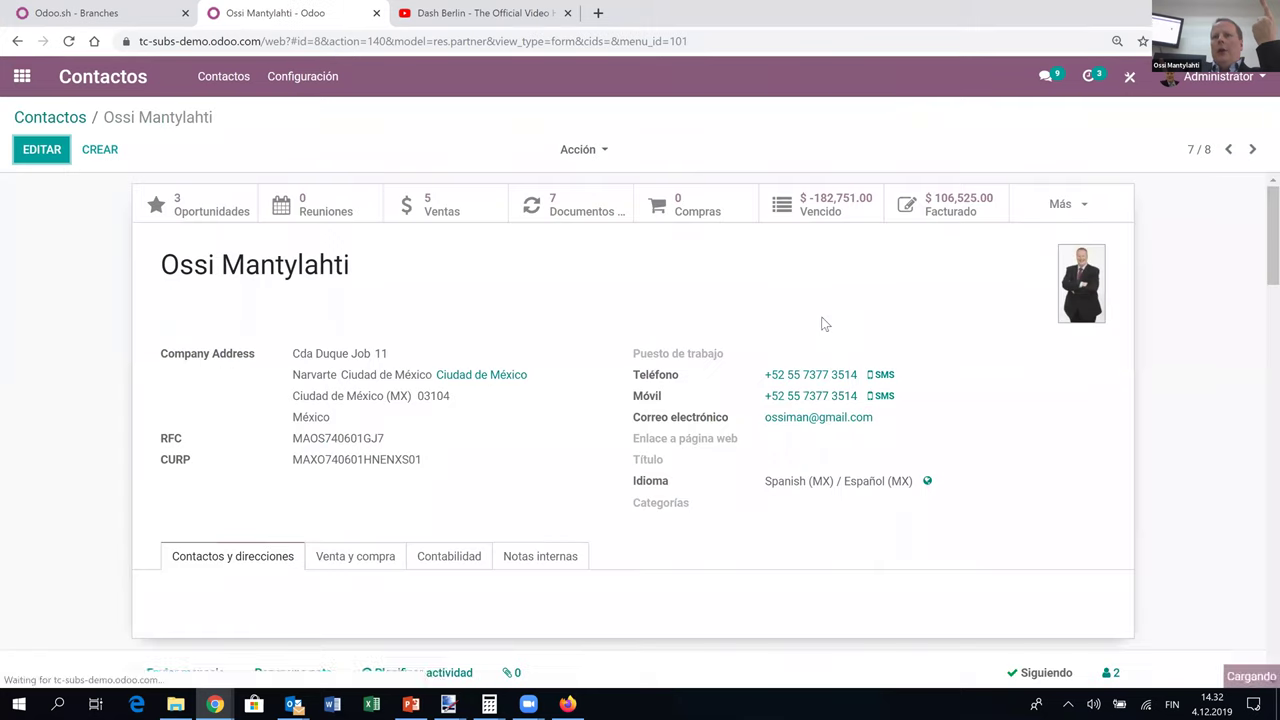
pyautogui.click(836, 204)
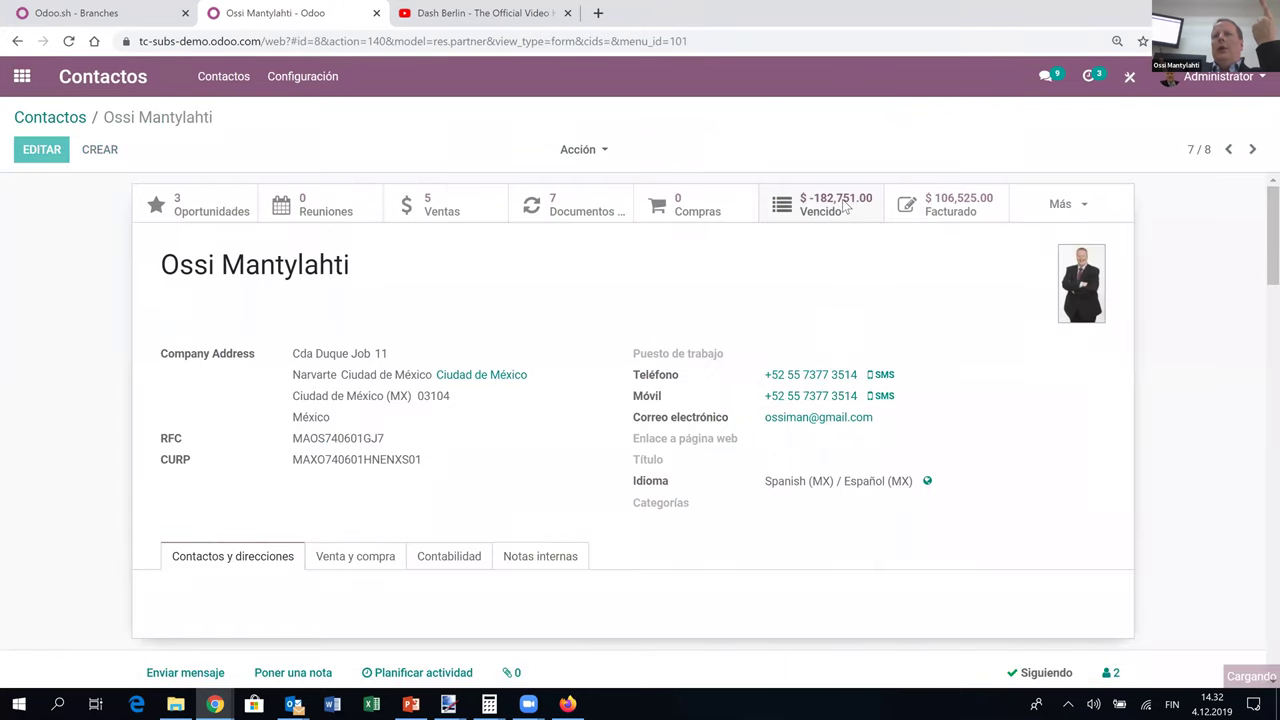
pyautogui.scroll(-2, 546, 375)
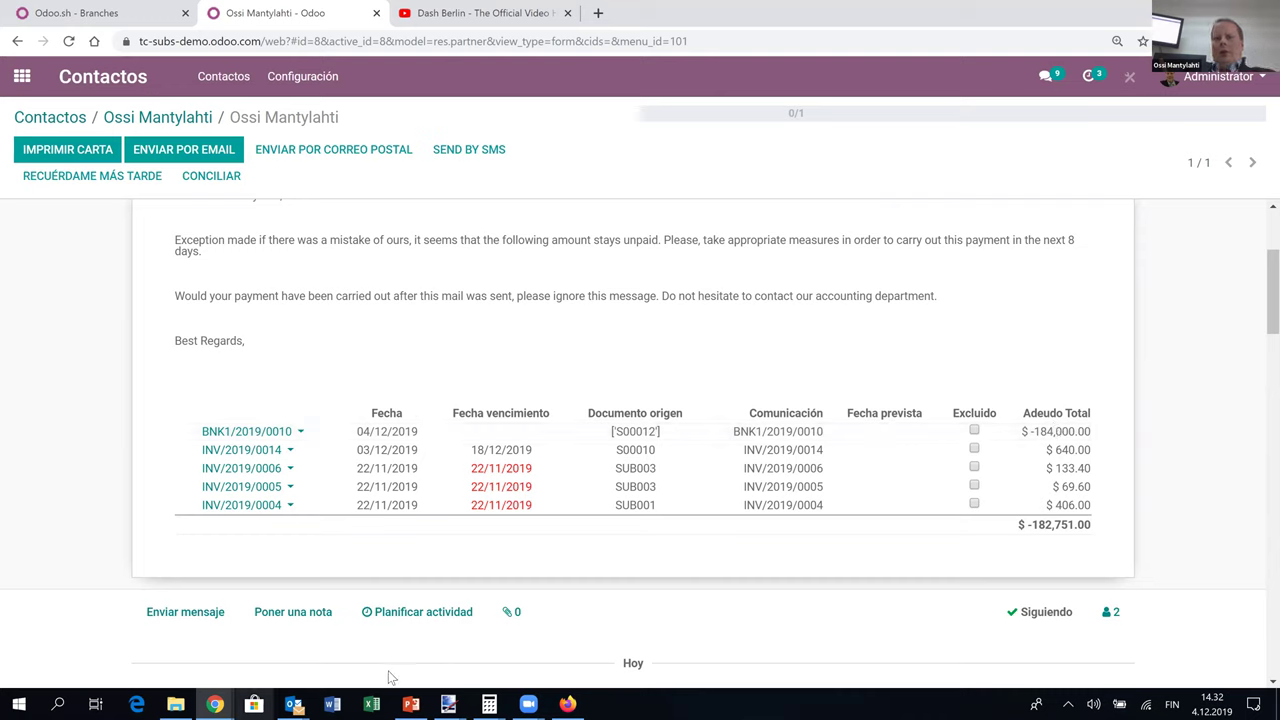
# Switch to PowerPoint, start the slide show from slide 13 and advance to the "Cancelación de las facturas" slide.
pyautogui.hotkey('alt', 'Tab')
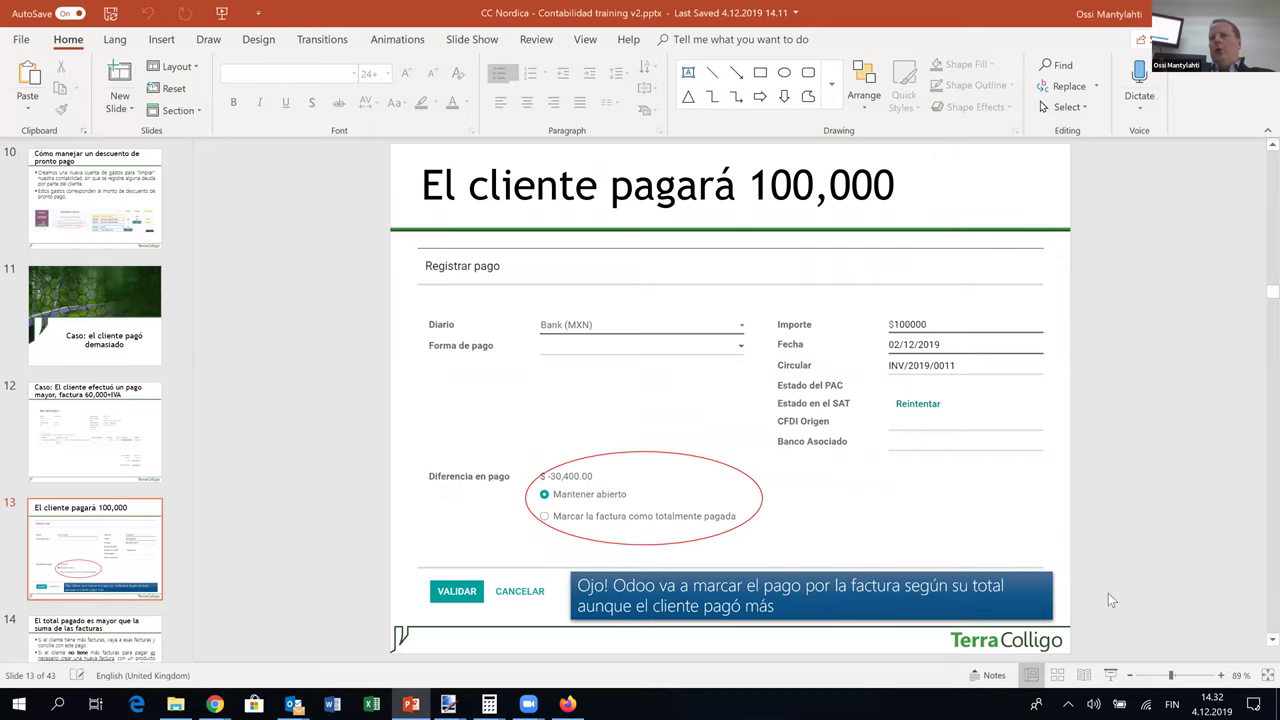
pyautogui.click(1110, 678)
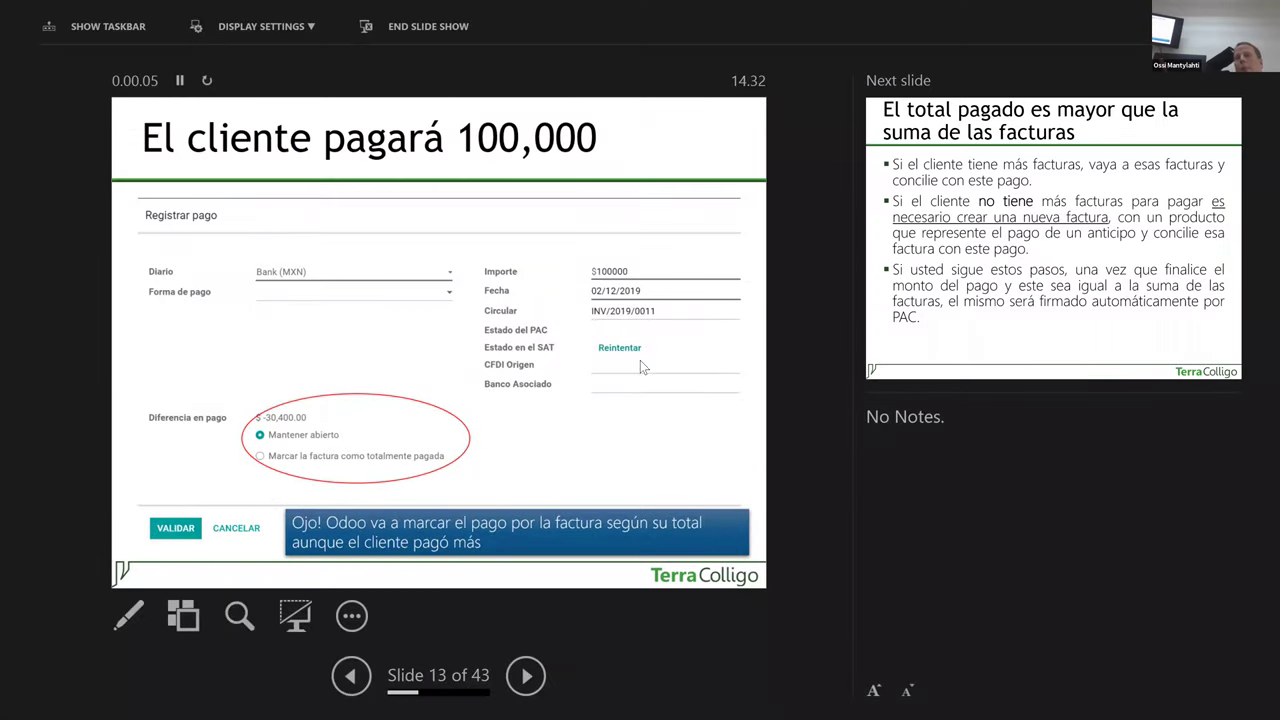
pyautogui.click(640, 360)
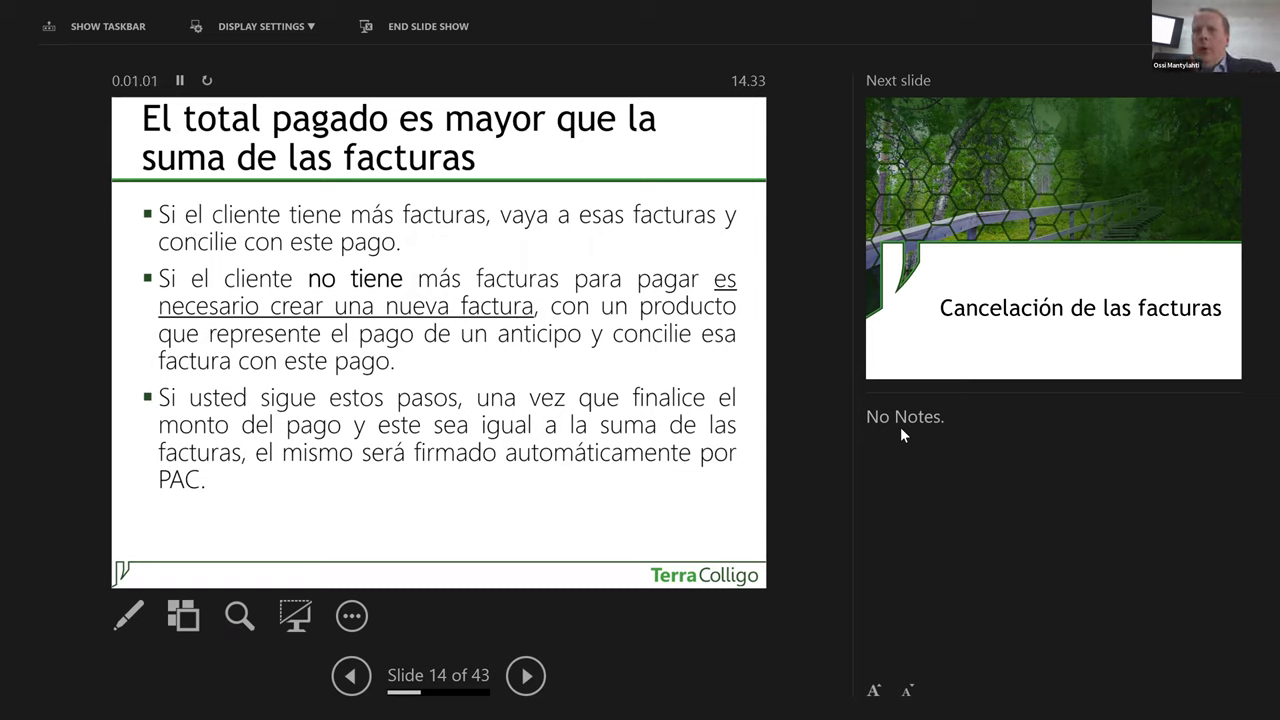
pyautogui.click(526, 676)
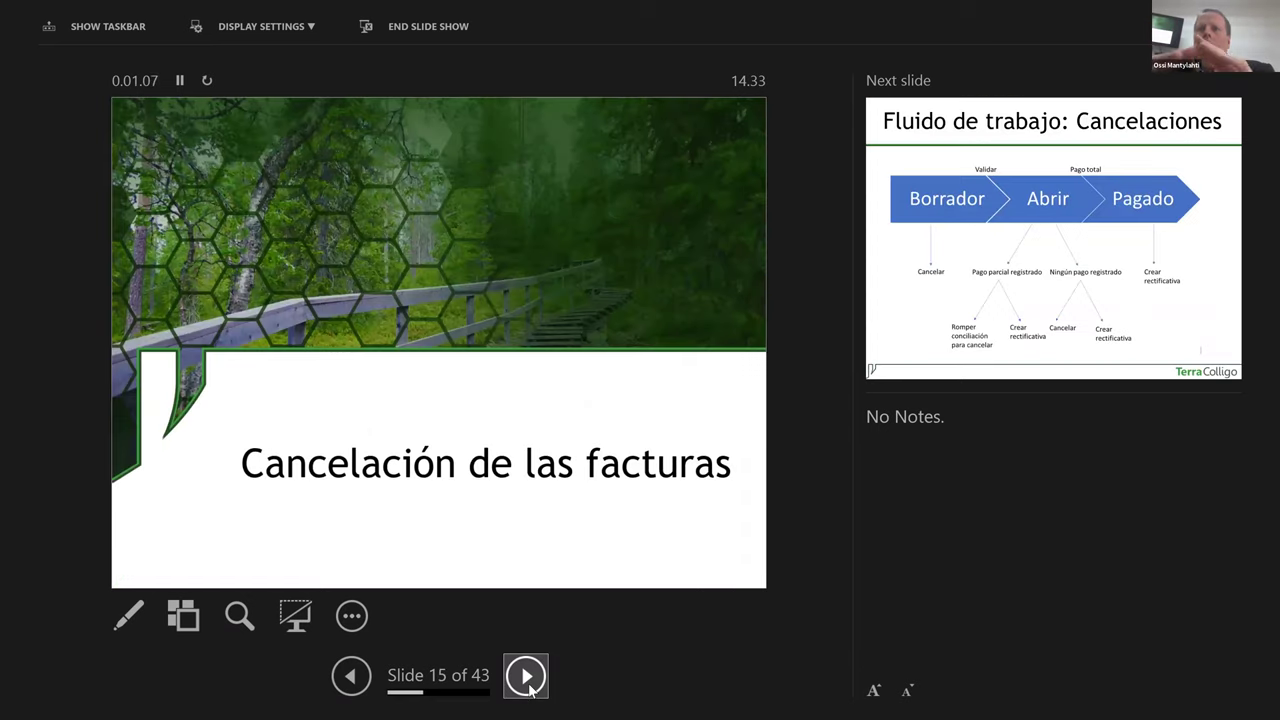
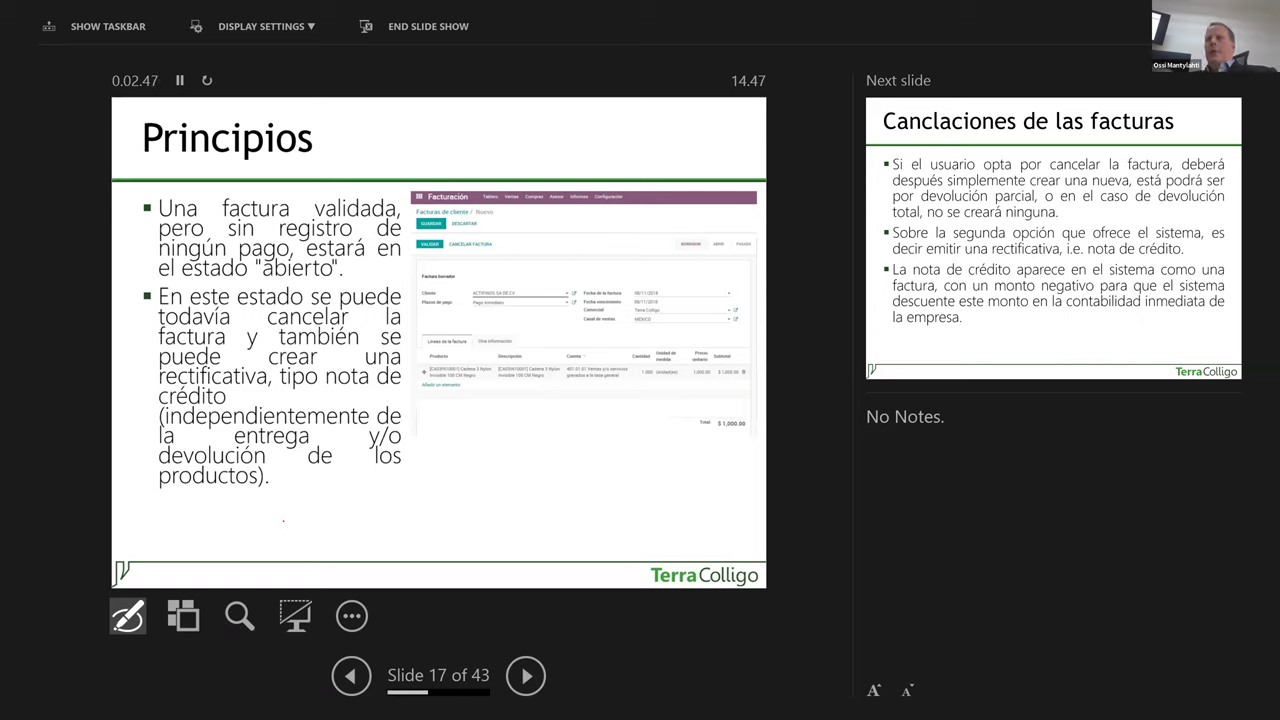
# Advance the slide show to "Cancelación de facturas ya emitidas y pagadas", end it and select that slide in the editor.
pyautogui.press('Right')
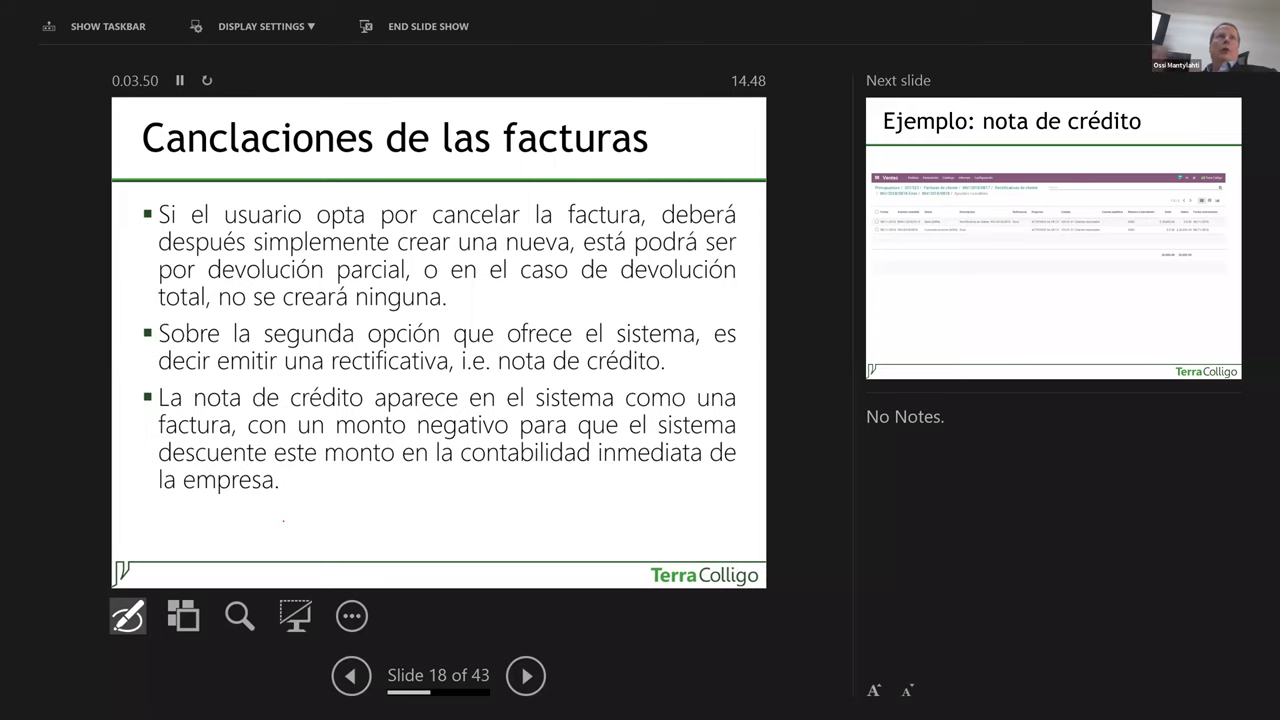
pyautogui.press('Right')
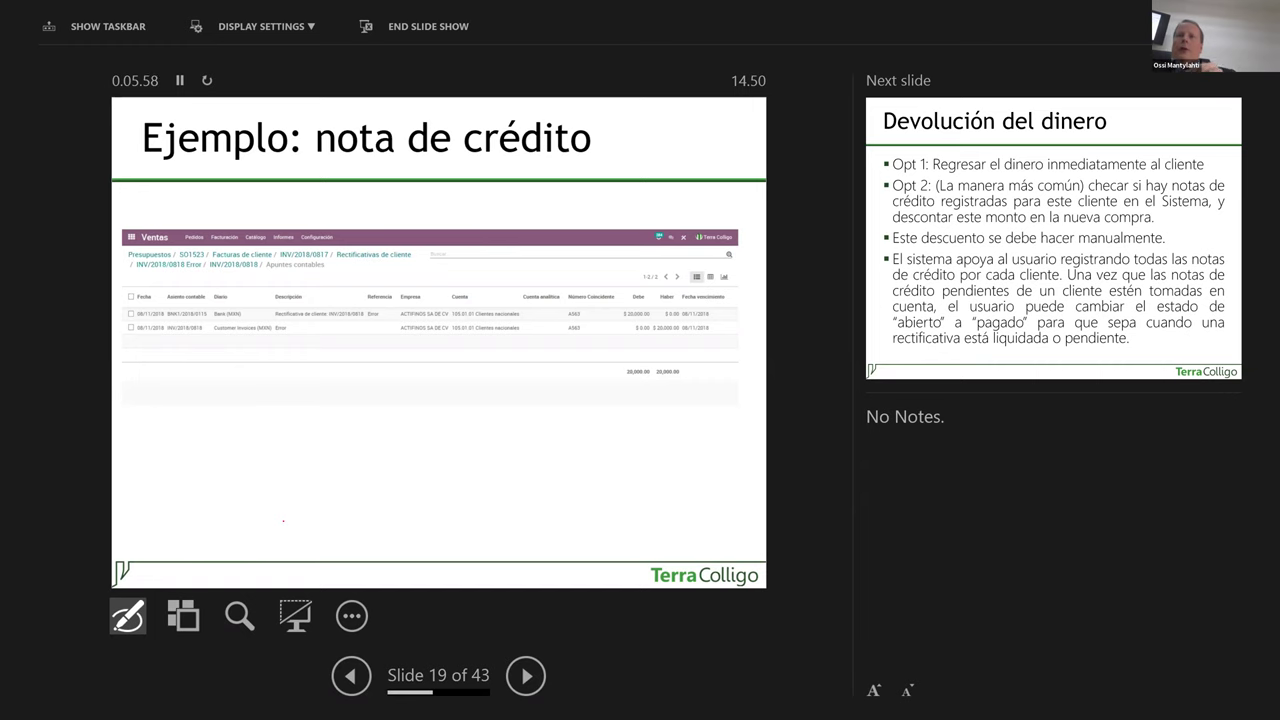
pyautogui.press('Right')
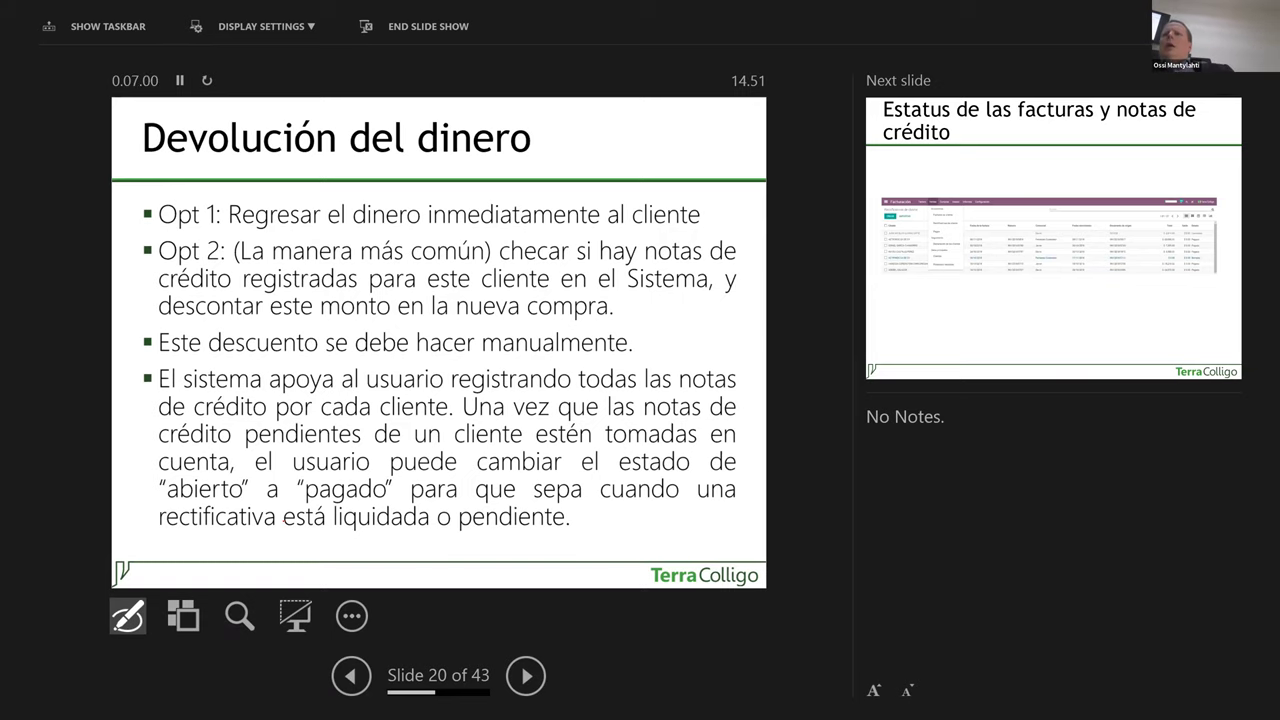
pyautogui.press('Right')
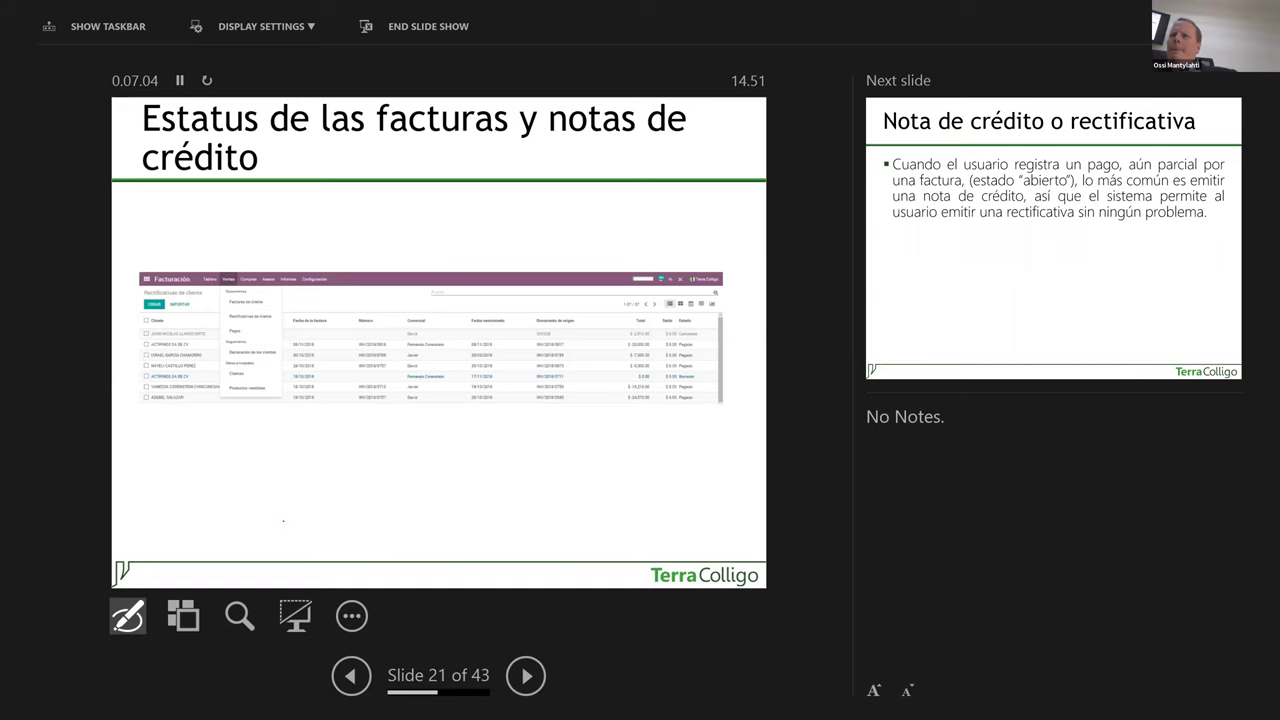
pyautogui.press('Right')
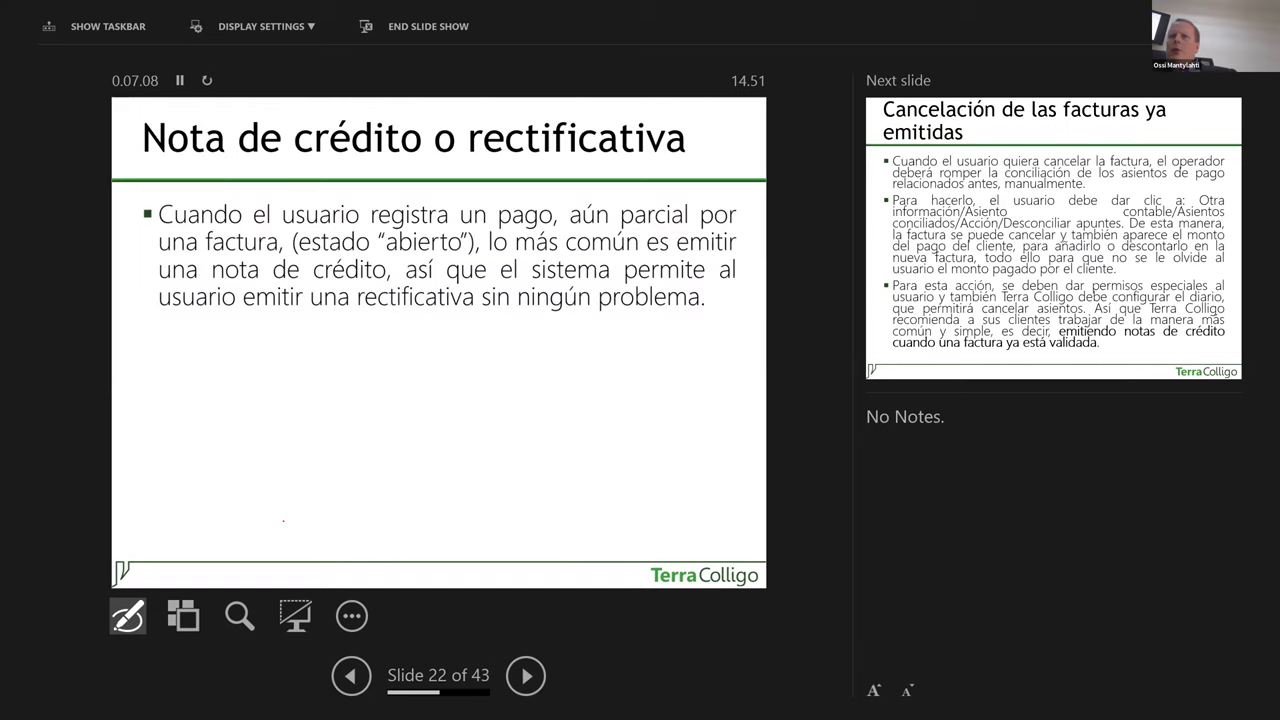
pyautogui.press('Right')
pyautogui.press('Right')
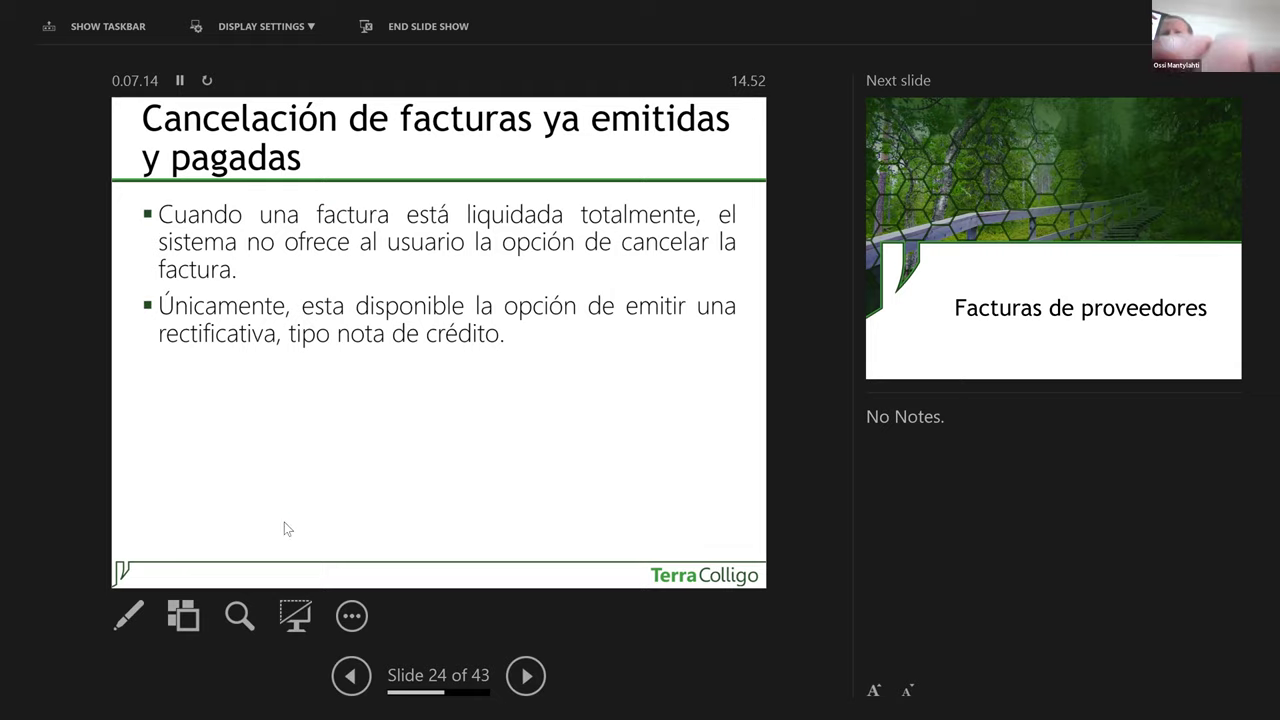
pyautogui.press('Escape')
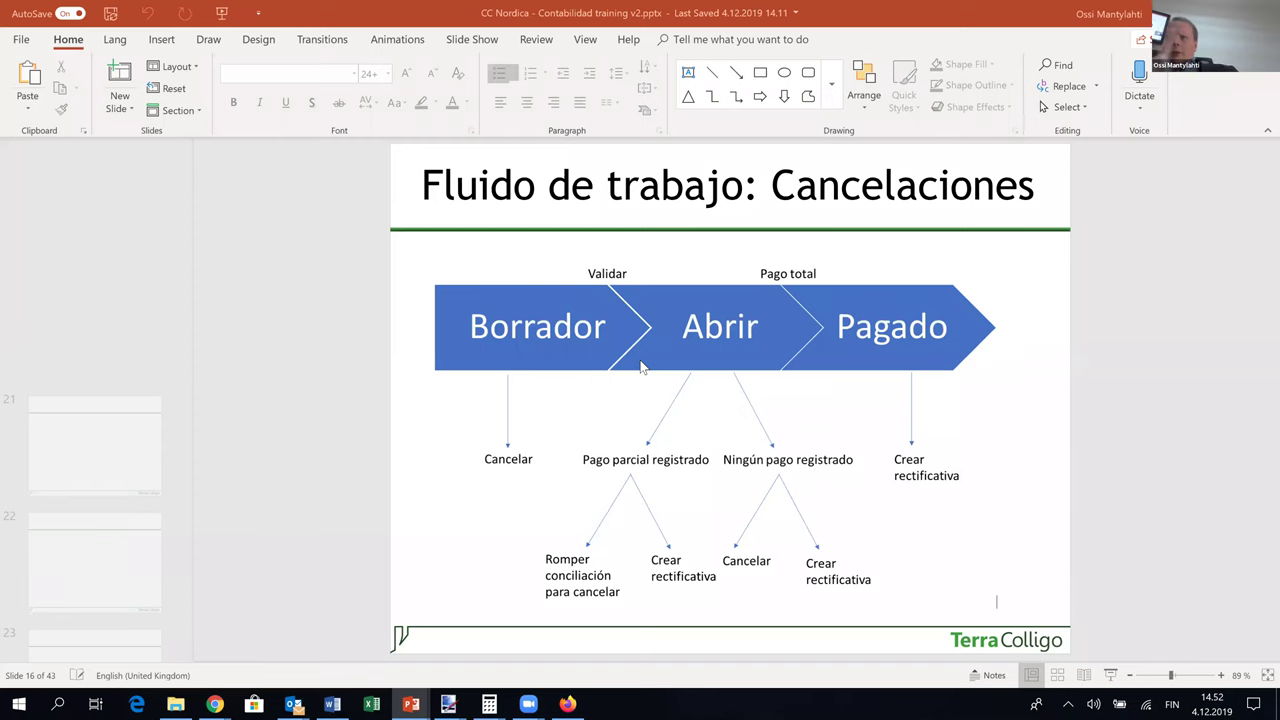
pyautogui.click(139, 569)
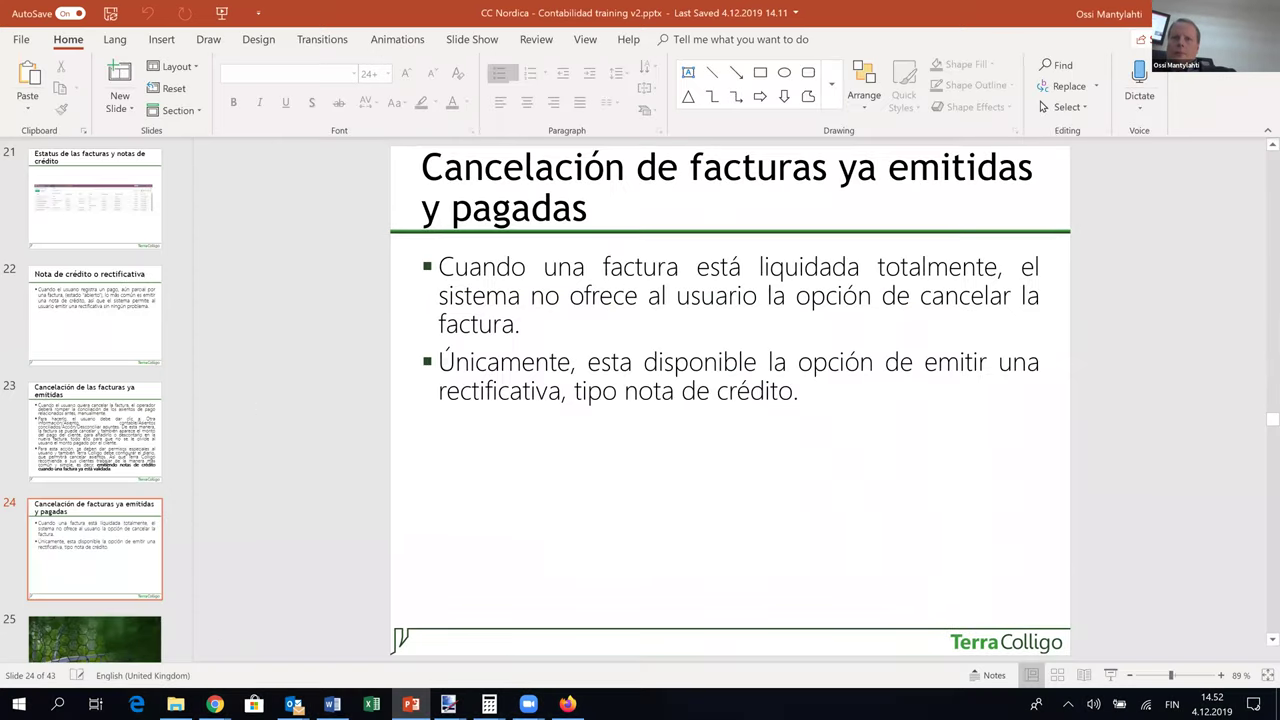
# Switch to the Accounting Overview browser window, open the Customer Invoices list and examine the invoices' statuses and amounts due.
pyautogui.moveTo(214, 703)
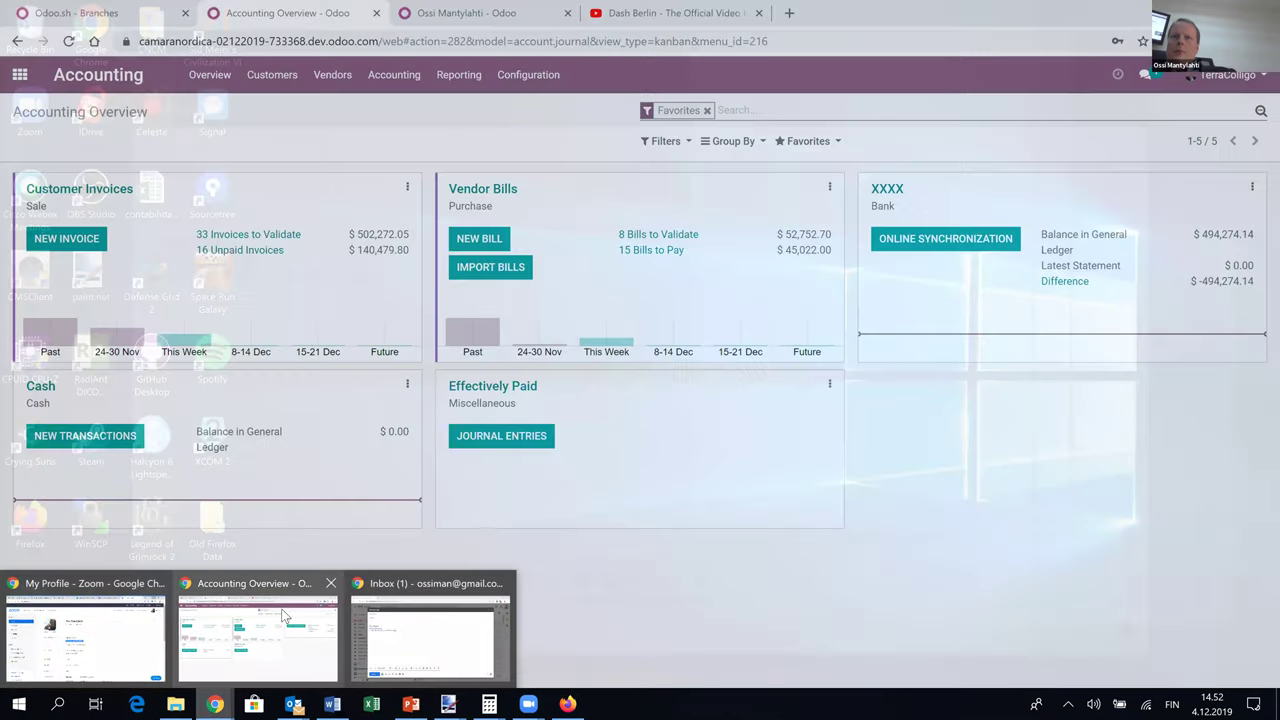
pyautogui.click(284, 615)
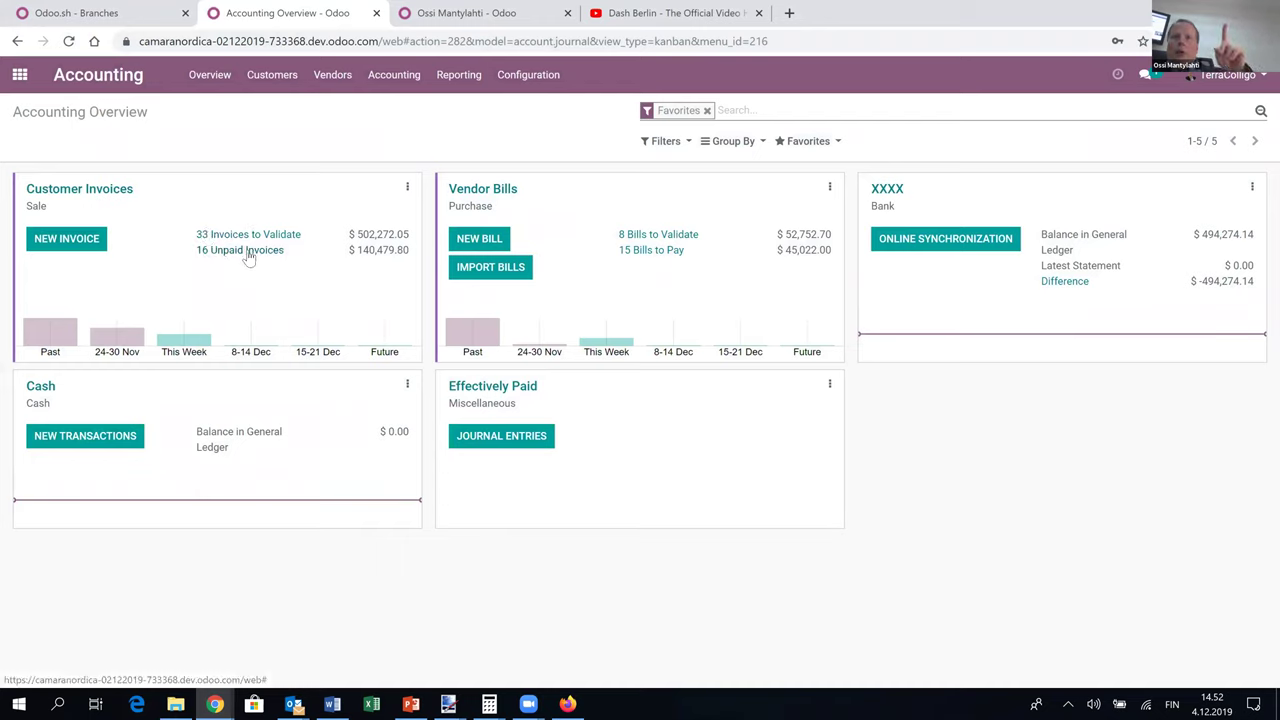
pyautogui.click(92, 193)
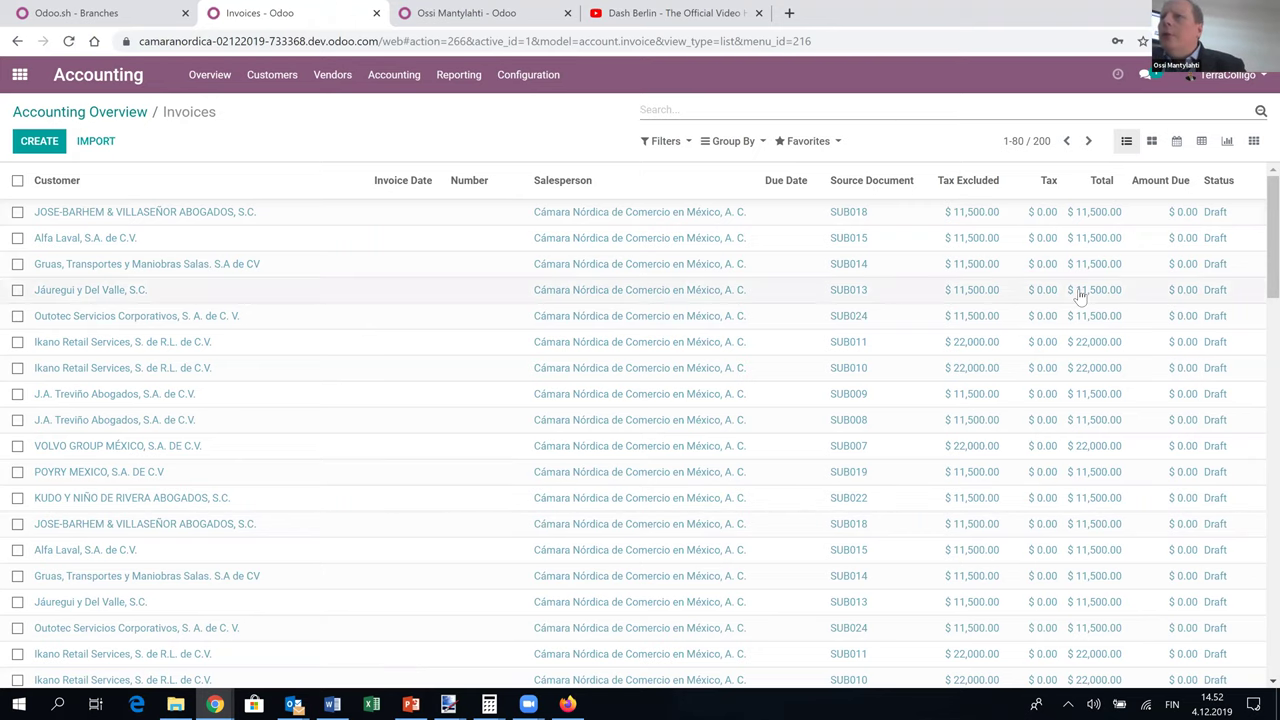
pyautogui.scroll(-3, 1080, 295)
pyautogui.scroll(-3, 1080, 295)
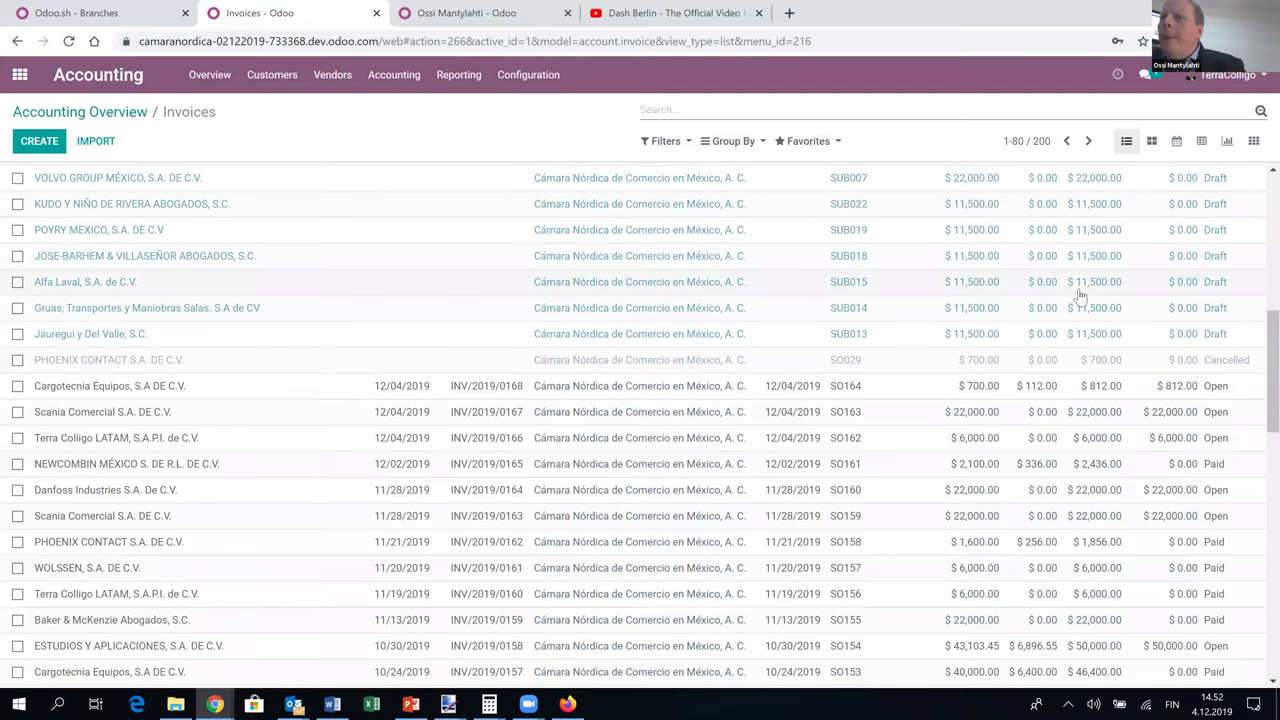
pyautogui.scroll(-3, 1080, 295)
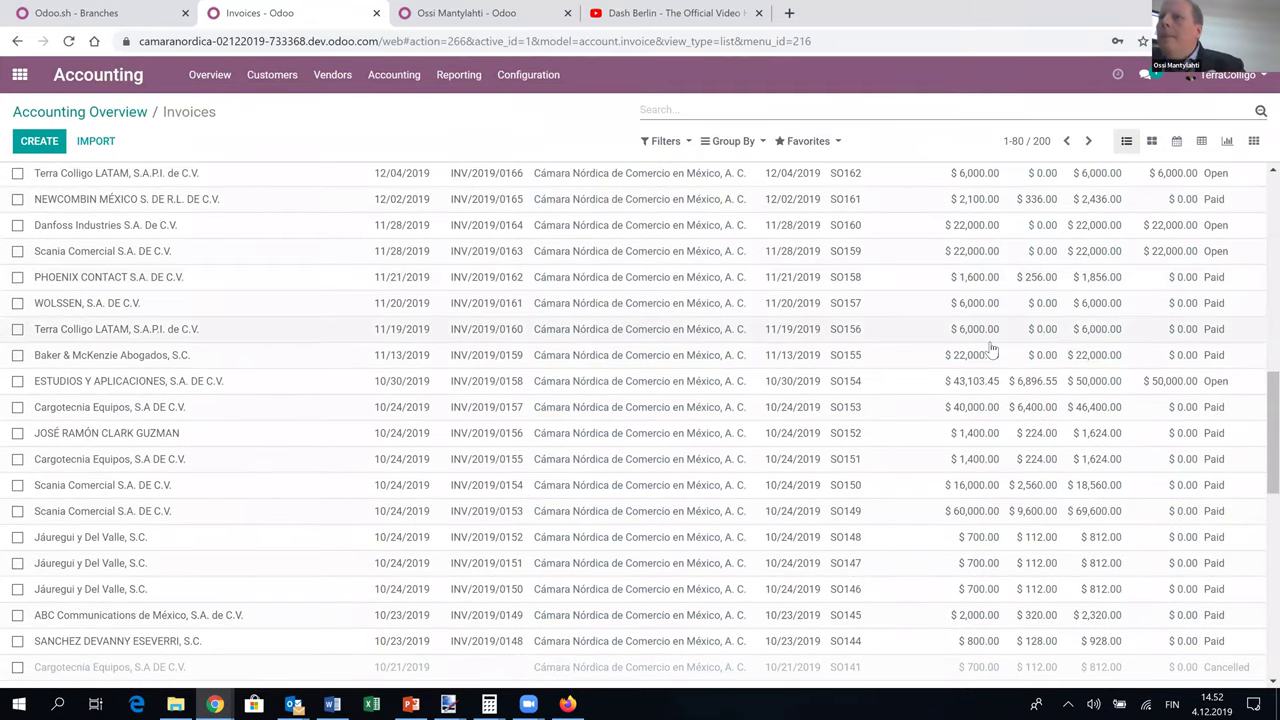
pyautogui.scroll(1, 992, 348)
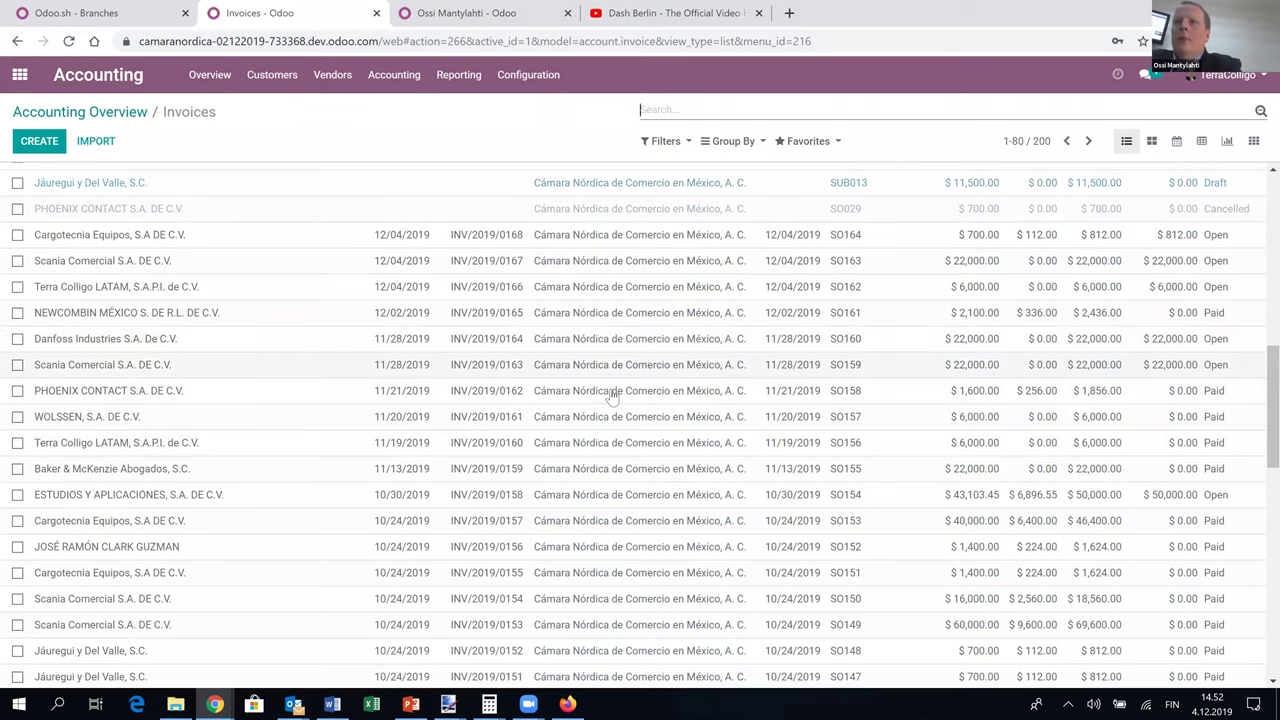
pyautogui.scroll(5, 613, 397)
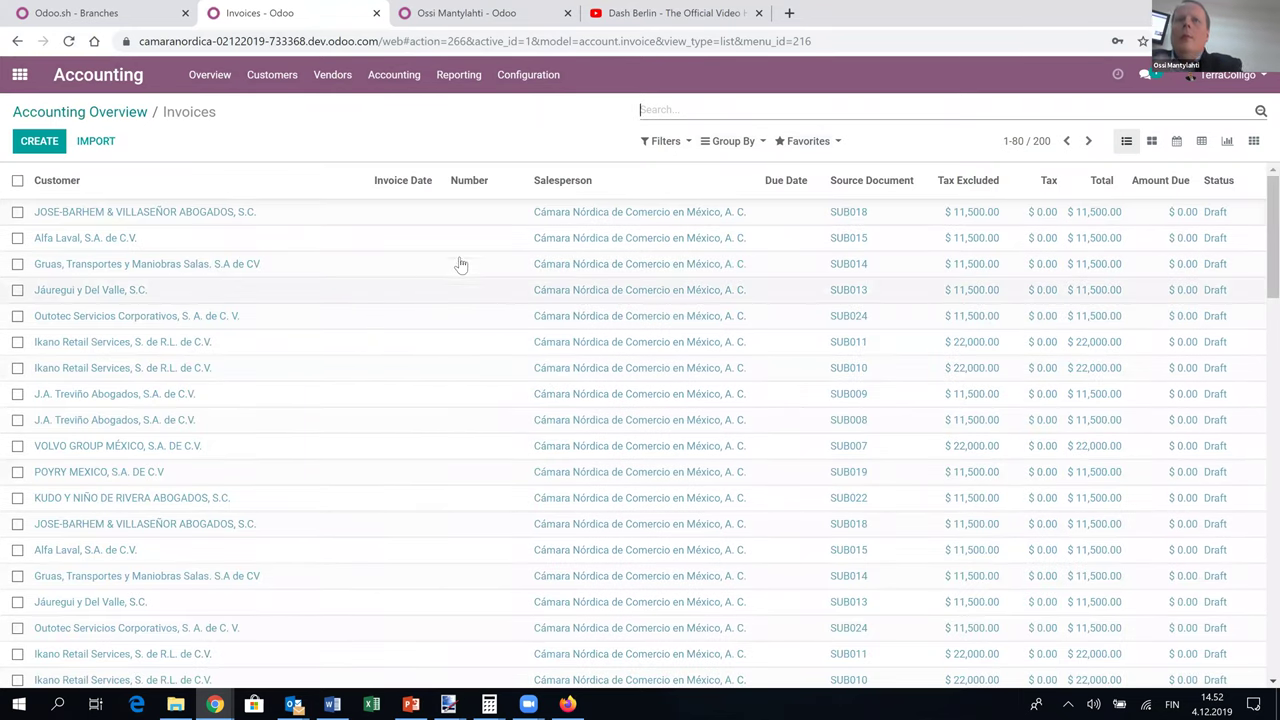
pyautogui.scroll(-6, 430, 258)
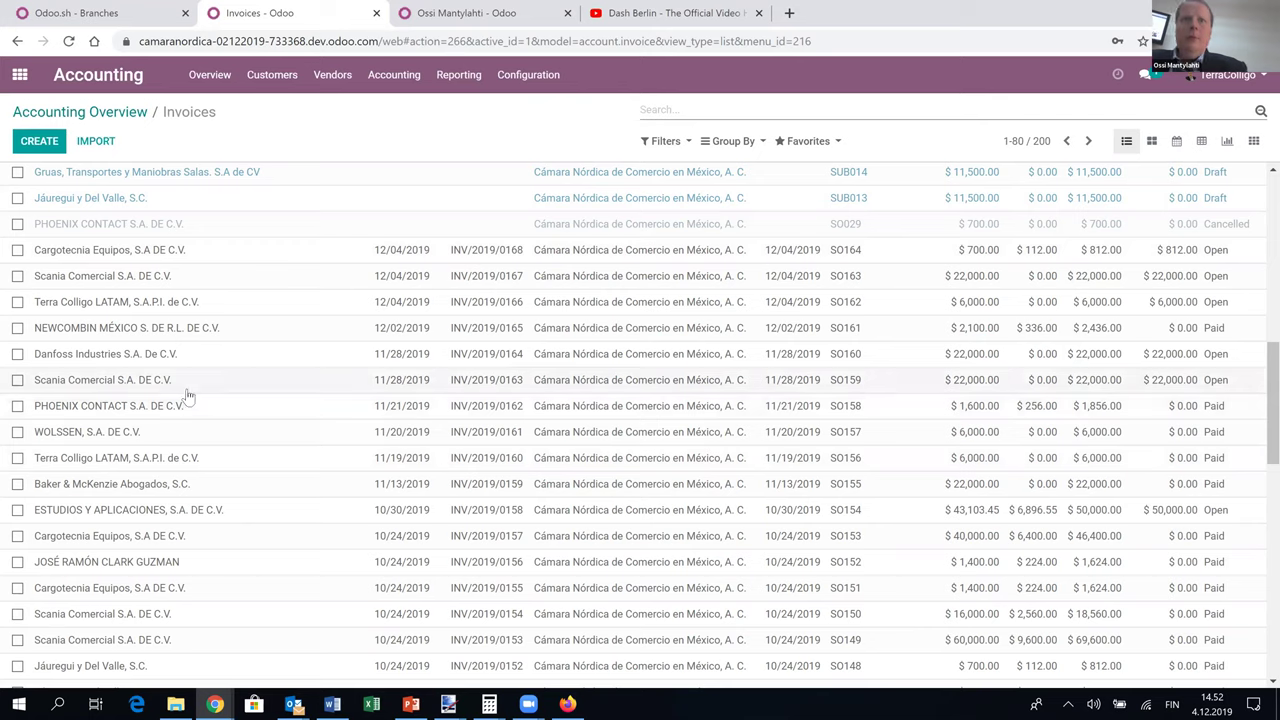
# Open the cancelled PHOENIX CONTACT S.A. DE C.V. invoice, enlarge the page to 125% and examine the status-change note in its history.
pyautogui.click(174, 225)
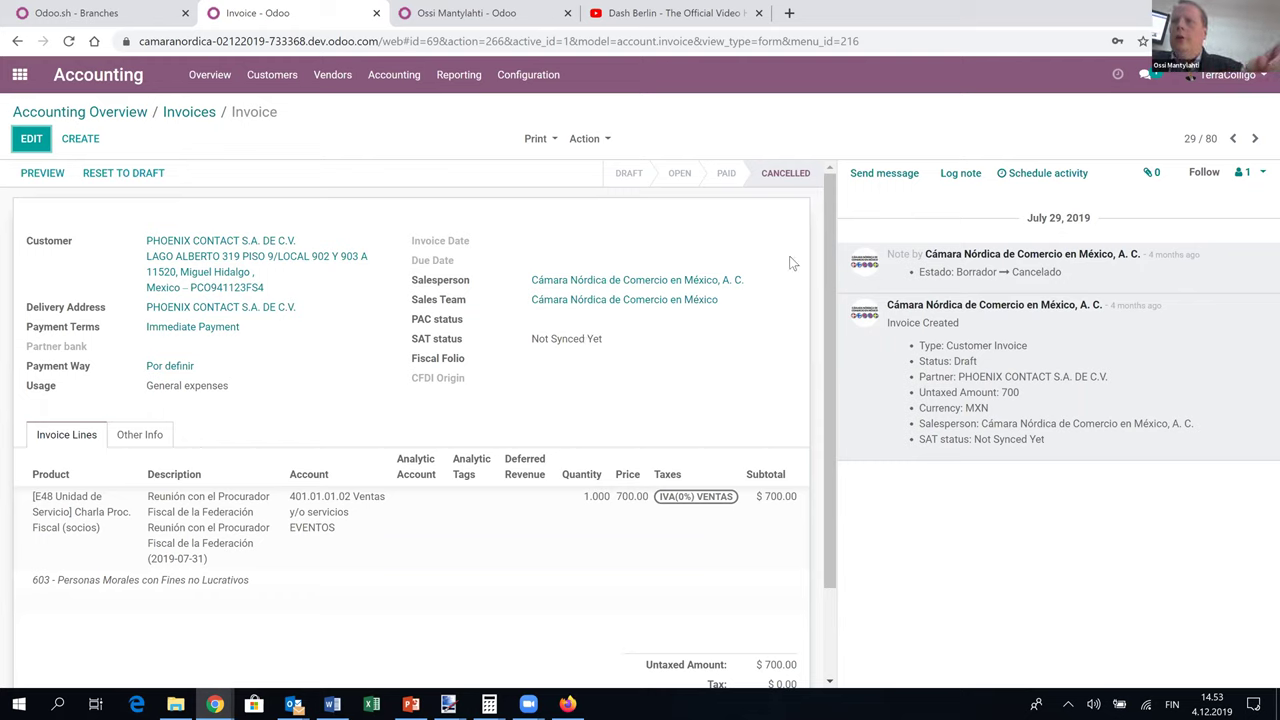
pyautogui.moveTo(928, 273); pyautogui.dragTo(1052, 277)
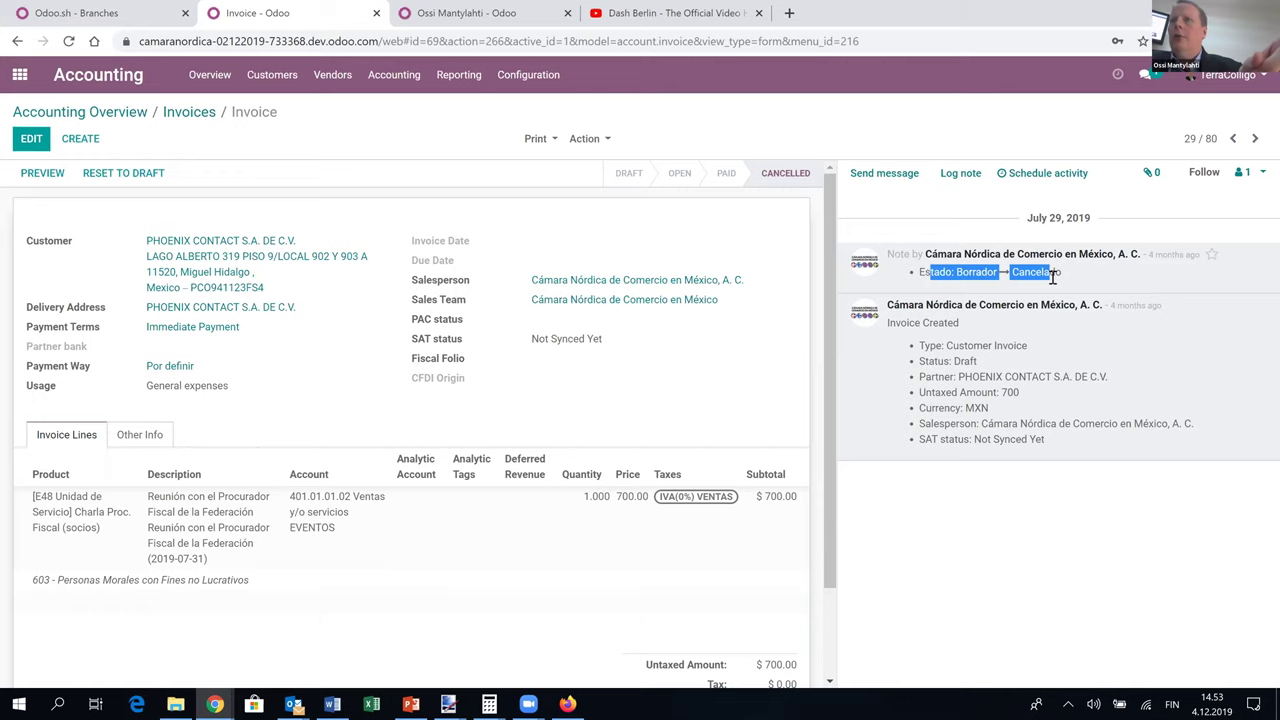
pyautogui.click(1052, 277)
pyautogui.click(1265, 41)
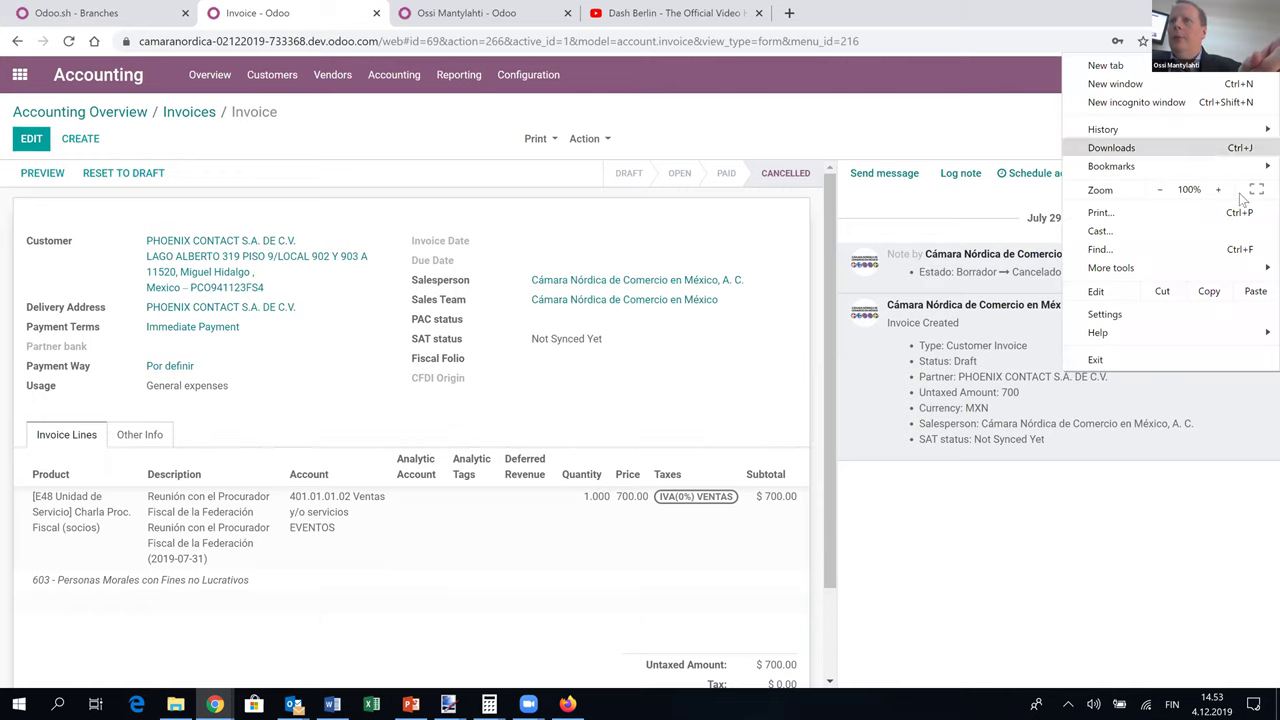
pyautogui.click(1209, 193)
pyautogui.click(1209, 193)
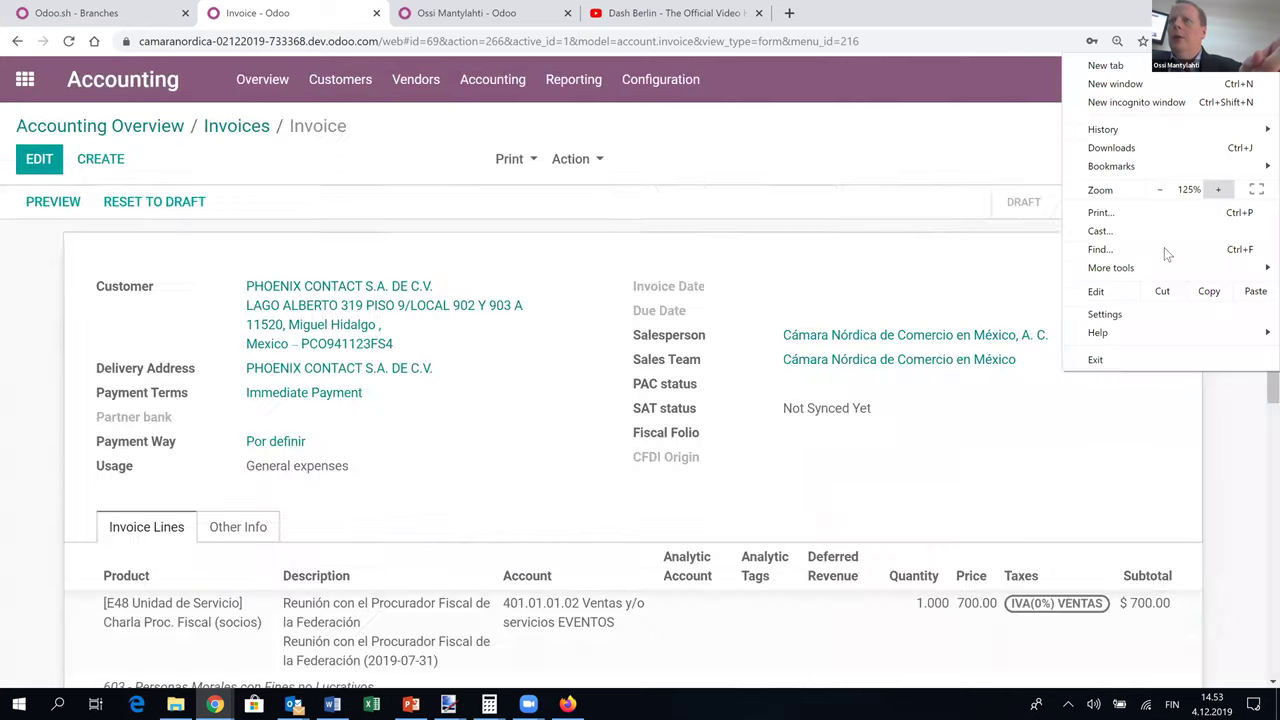
pyautogui.click(1158, 441)
pyautogui.scroll(-2, 1145, 366)
pyautogui.scroll(-4, 1145, 370)
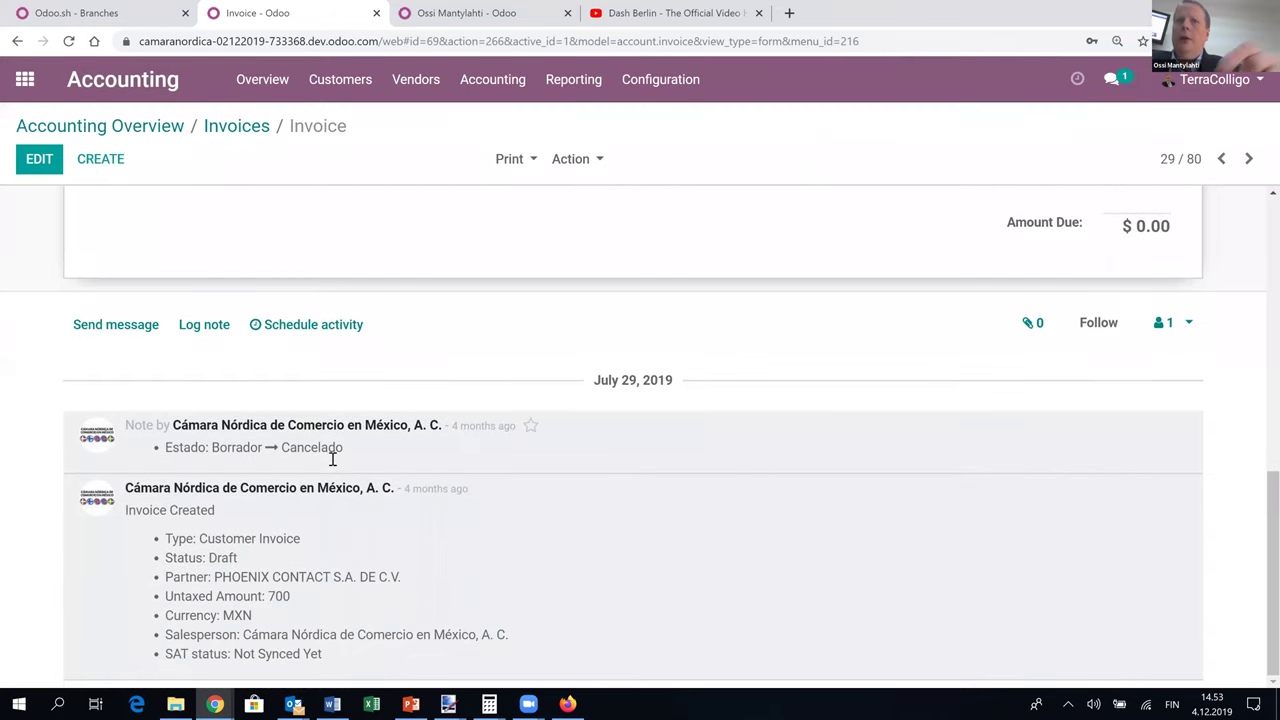
pyautogui.moveTo(178, 447); pyautogui.dragTo(351, 452)
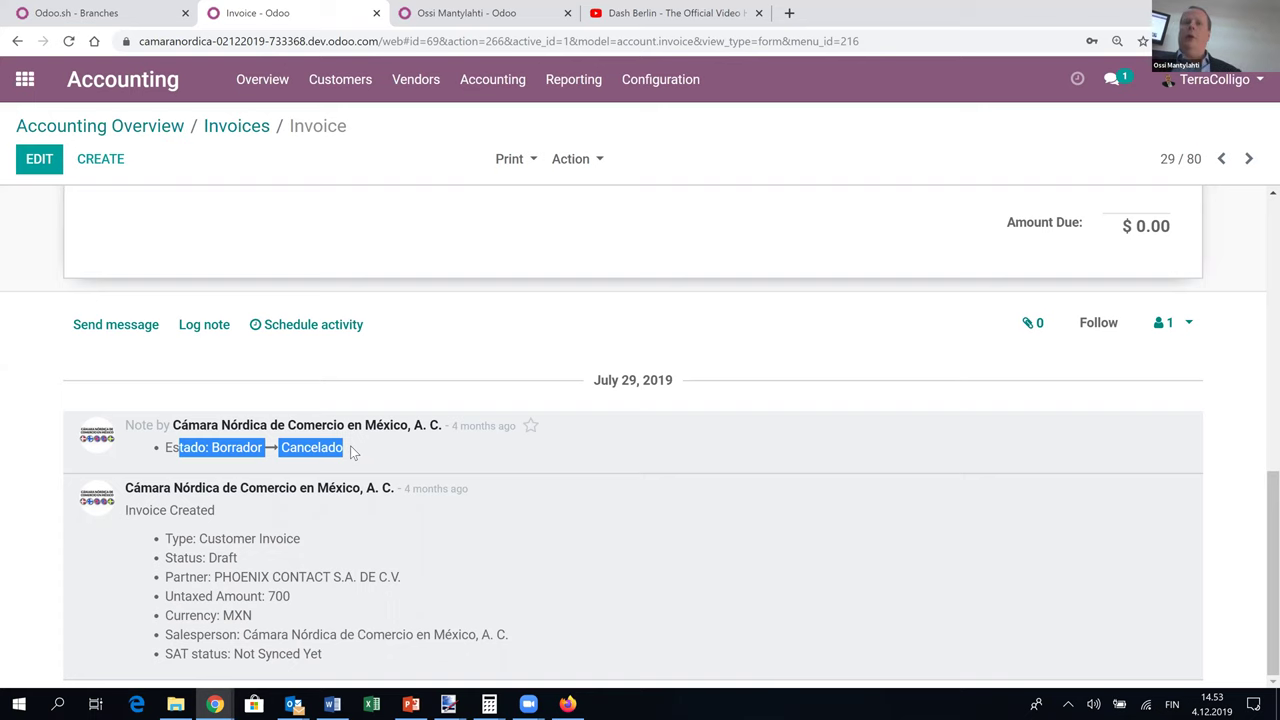
# Duplicate the cancelled invoice, set the copy's invoice date to 12/04/2019 and save it as a draft.
pyautogui.scroll(7, 351, 452)
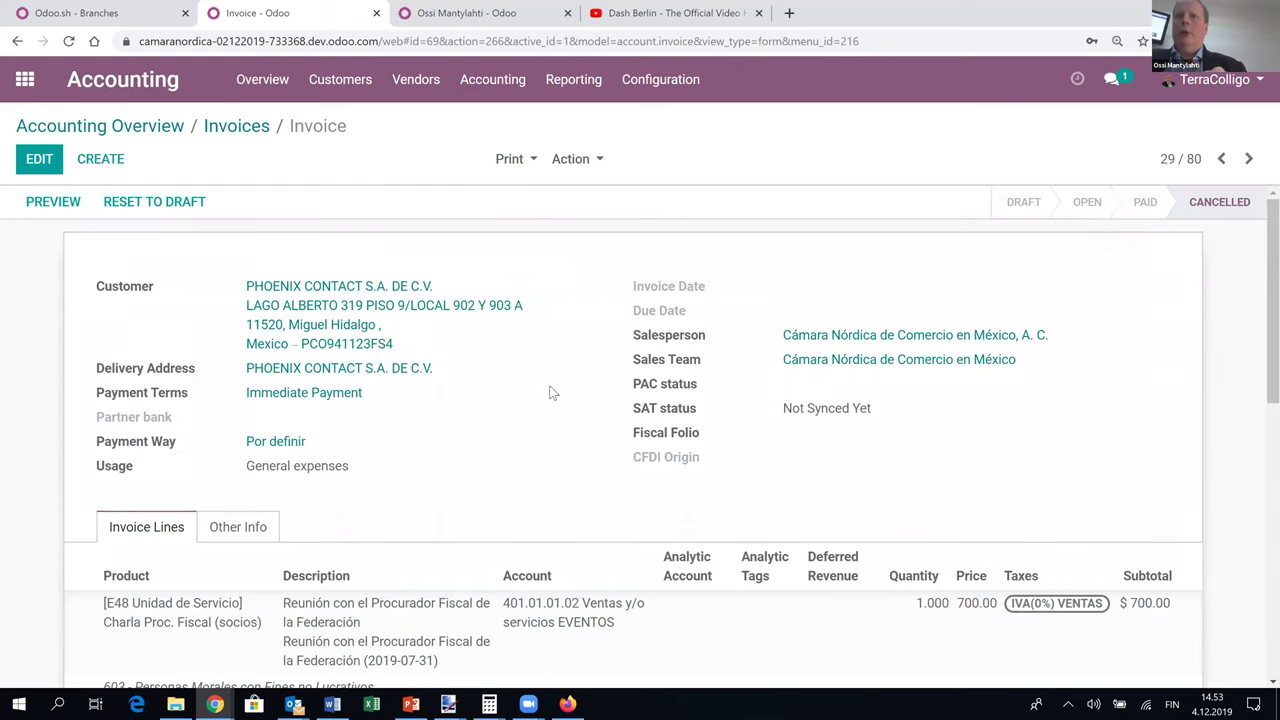
pyautogui.click(577, 161)
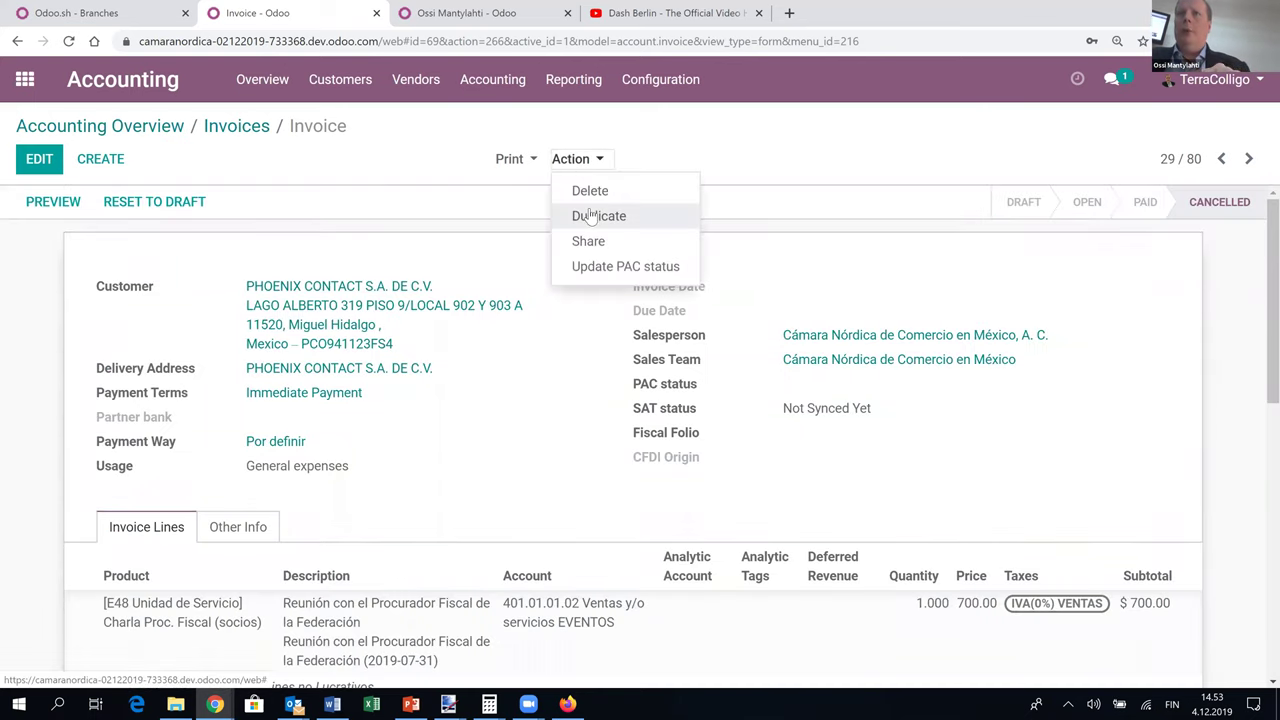
pyautogui.click(591, 216)
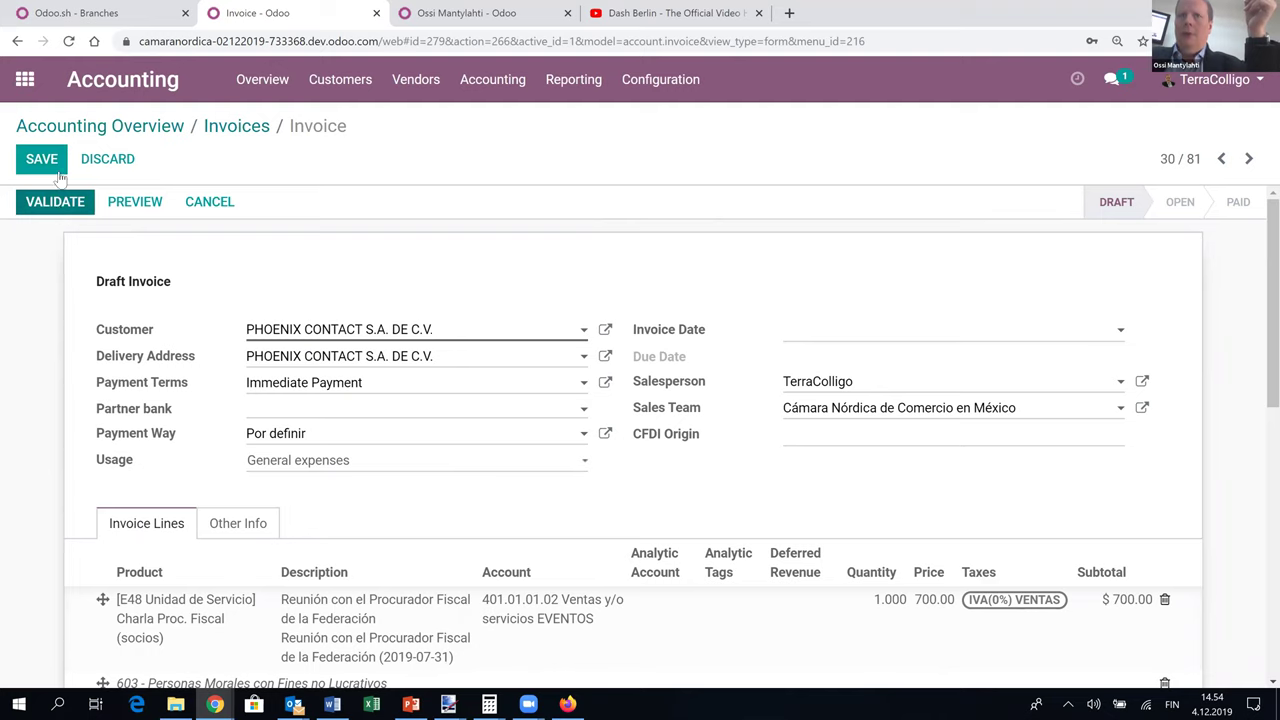
pyautogui.click(830, 335)
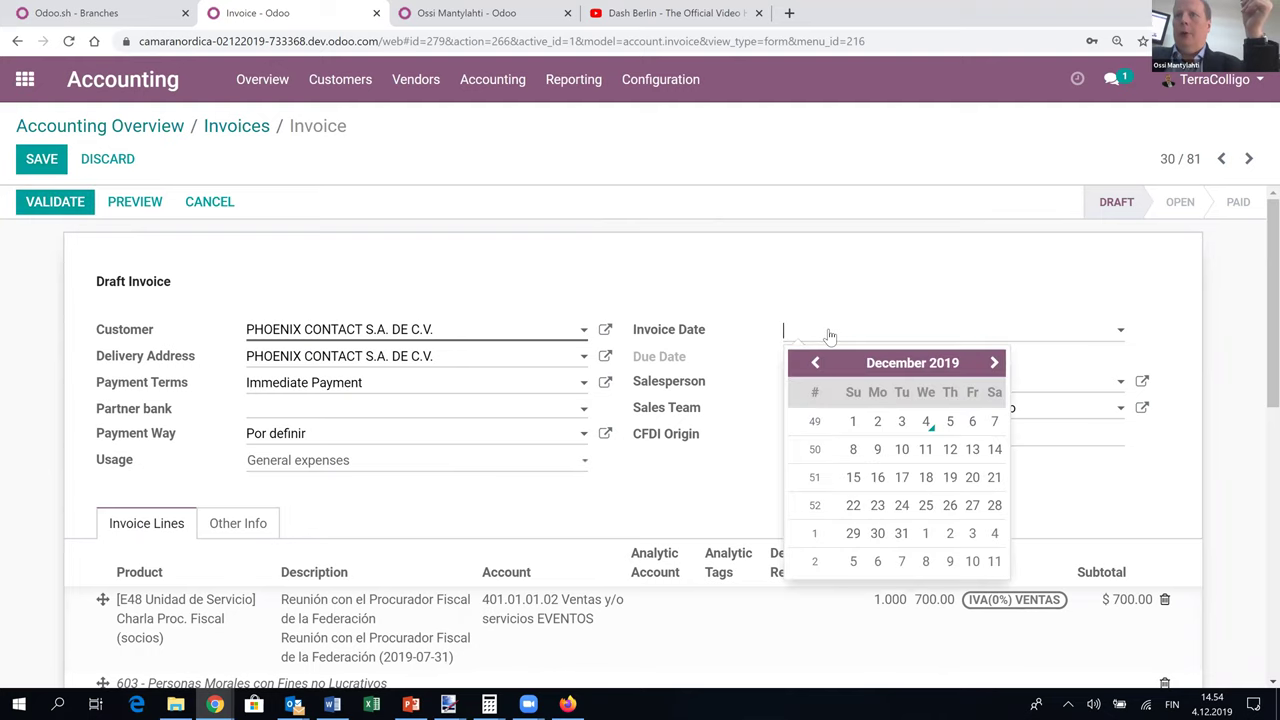
pyautogui.click(927, 422)
pyautogui.click(54, 171)
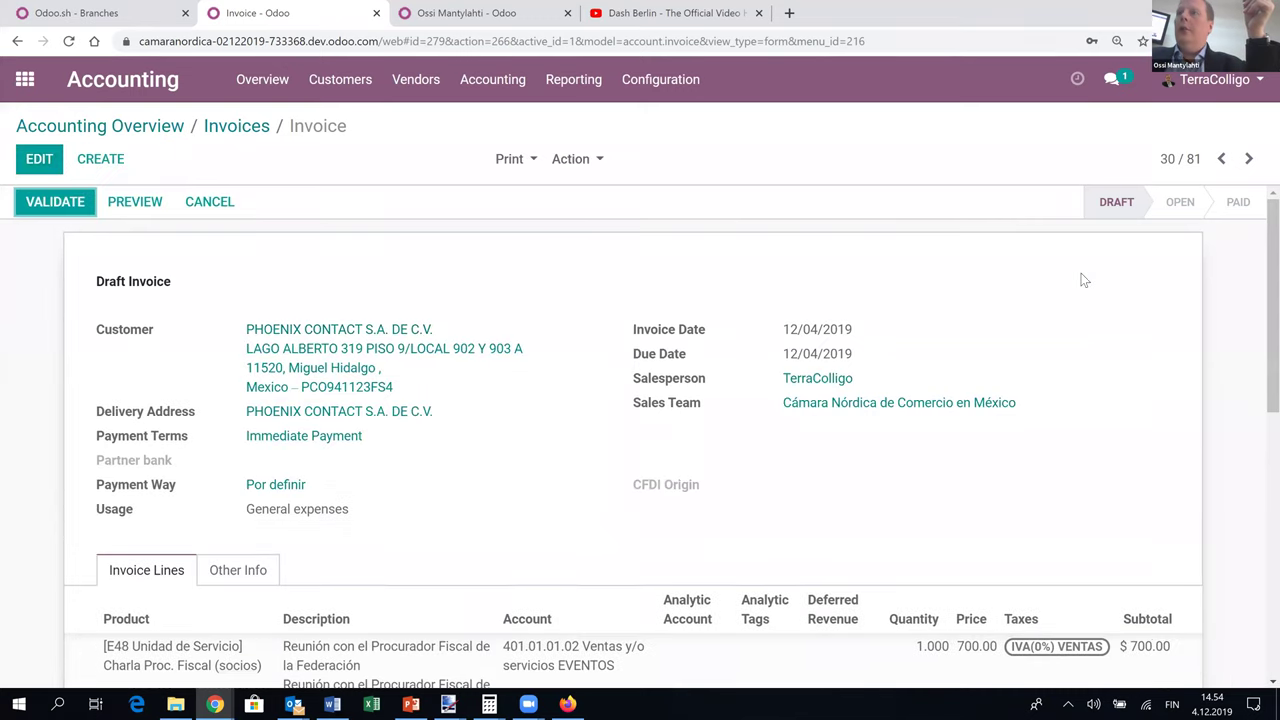
# Cancel the duplicated draft invoice and check the status change logged in its history.
pyautogui.click(225, 205)
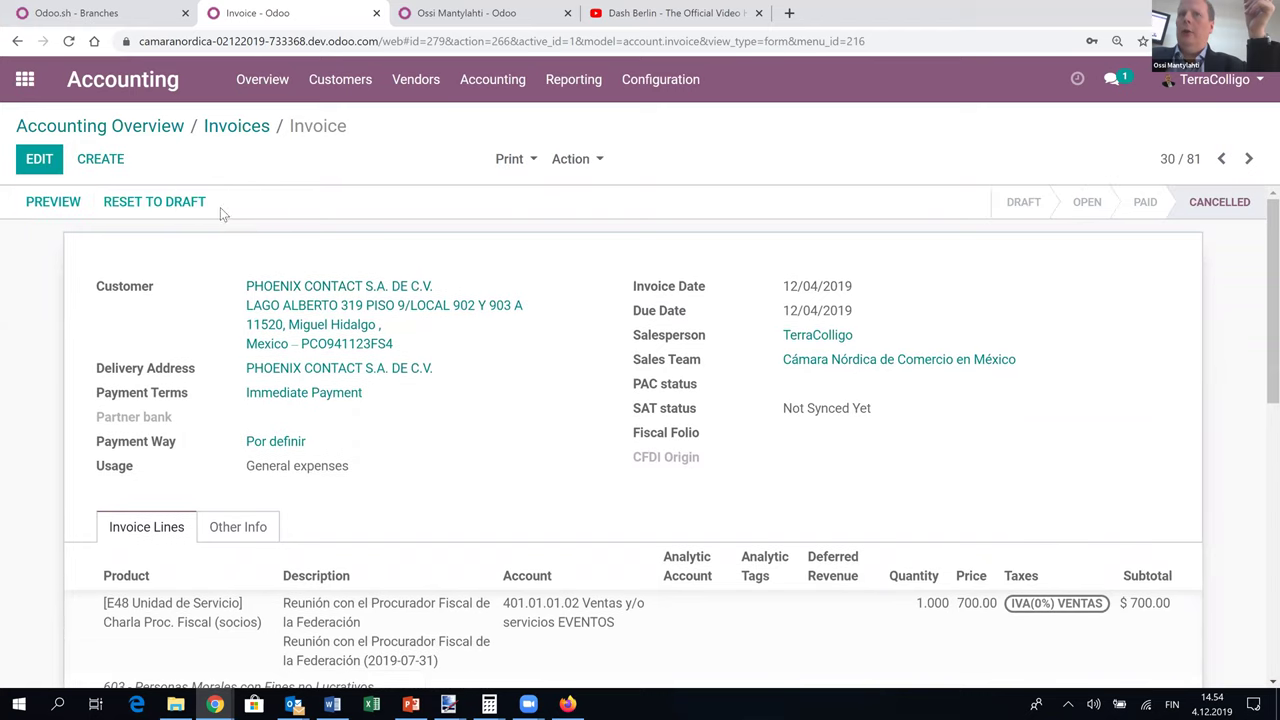
pyautogui.scroll(-7, 47, 263)
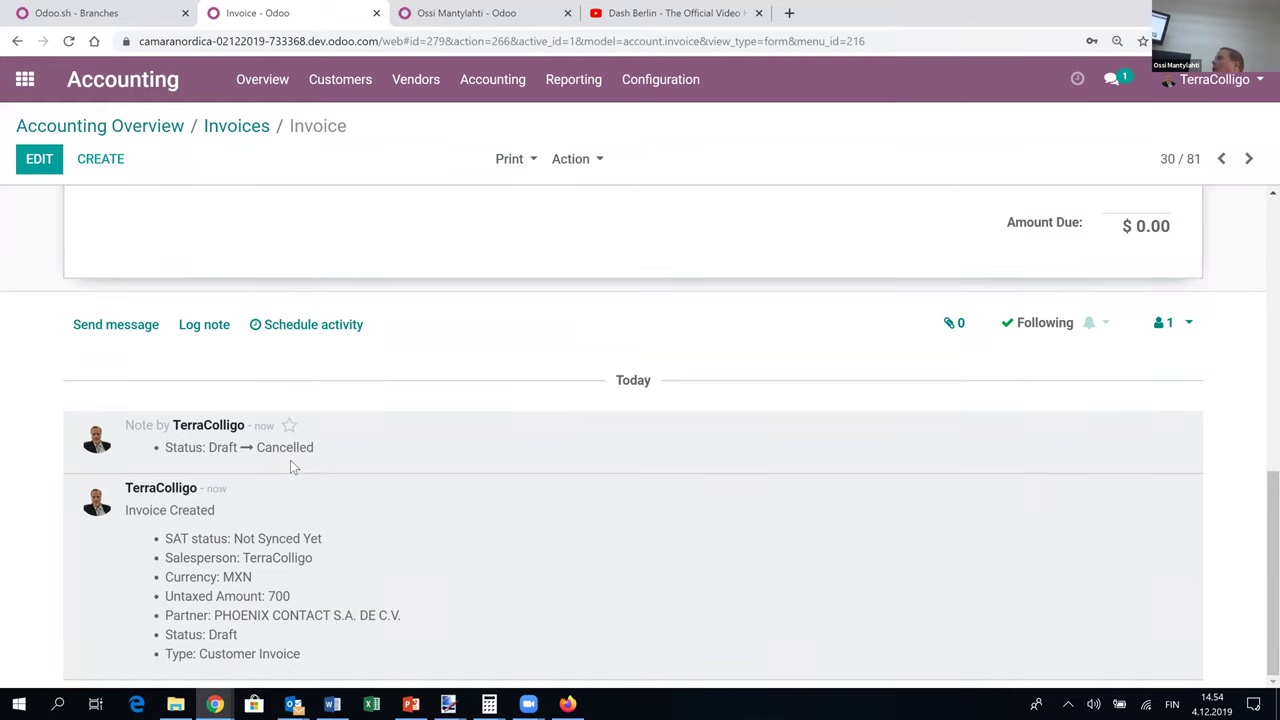
# Switch to PowerPoint and display slide 16, "Fluido de trabajo: Cancelaciones", to review the cancellation workflow.
pyautogui.press('alt')
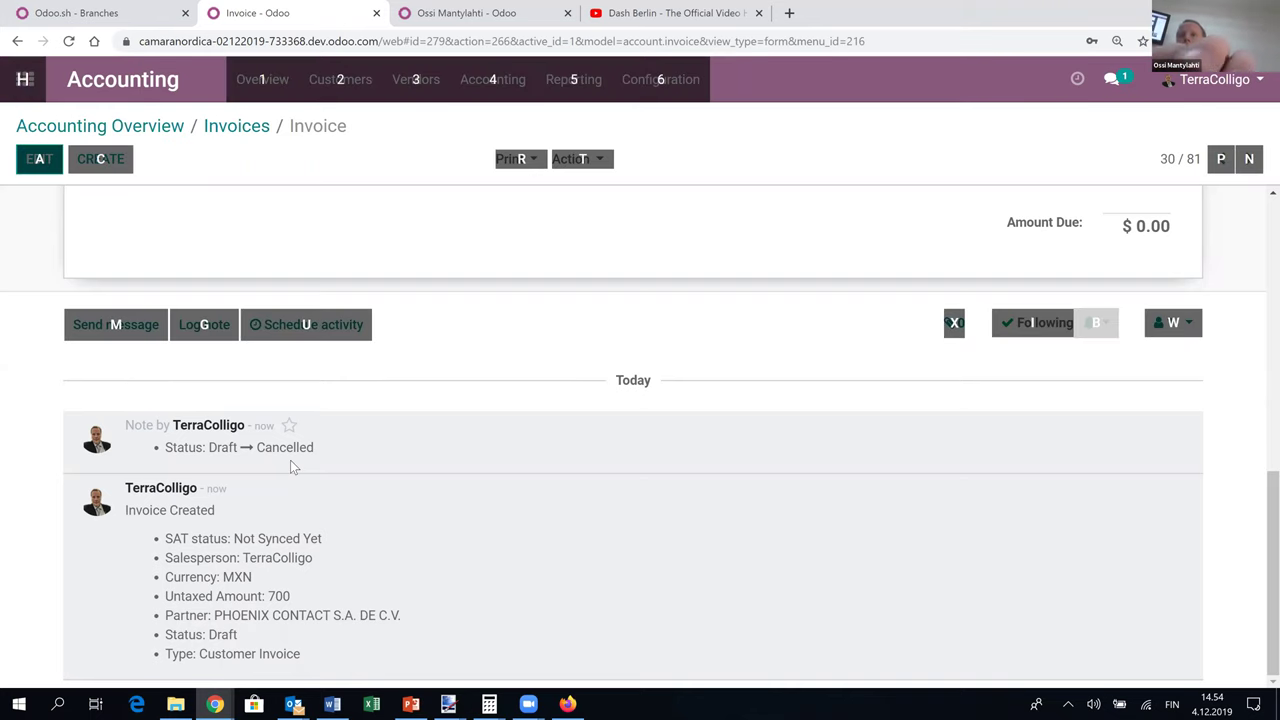
pyautogui.hotkey('alt', 'Tab')
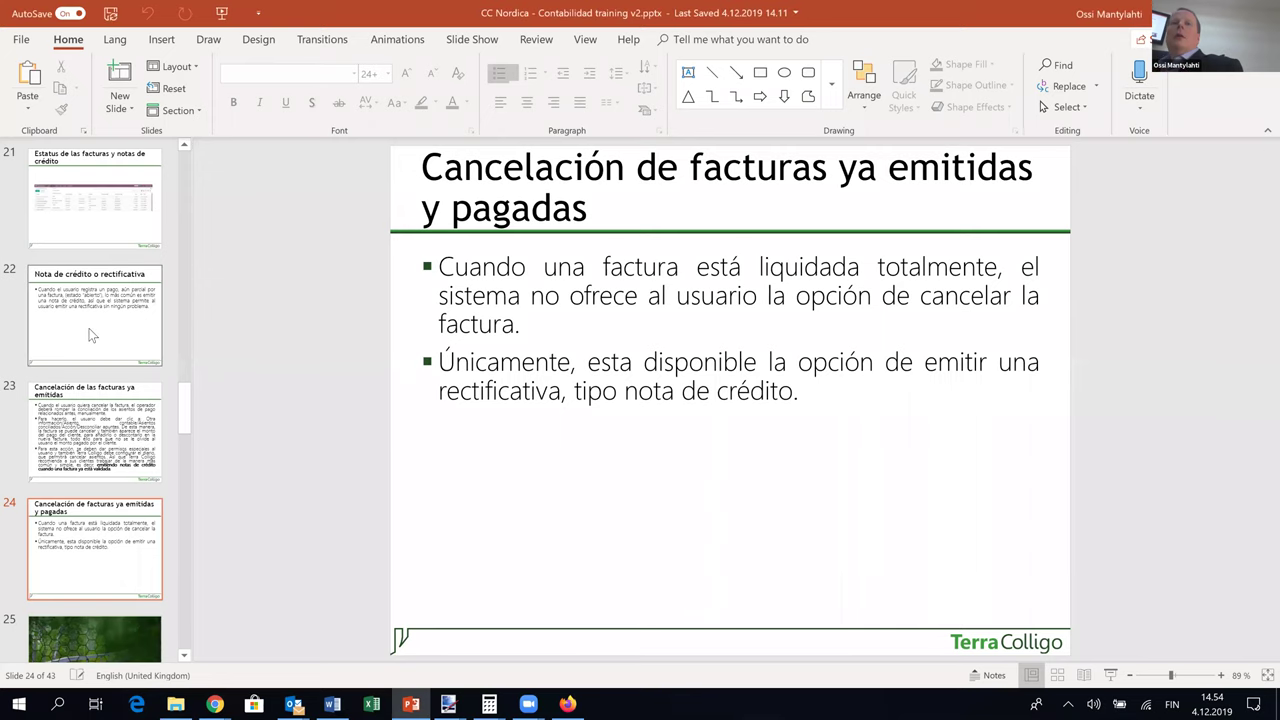
pyautogui.scroll(8, 90, 335)
pyautogui.click(93, 272)
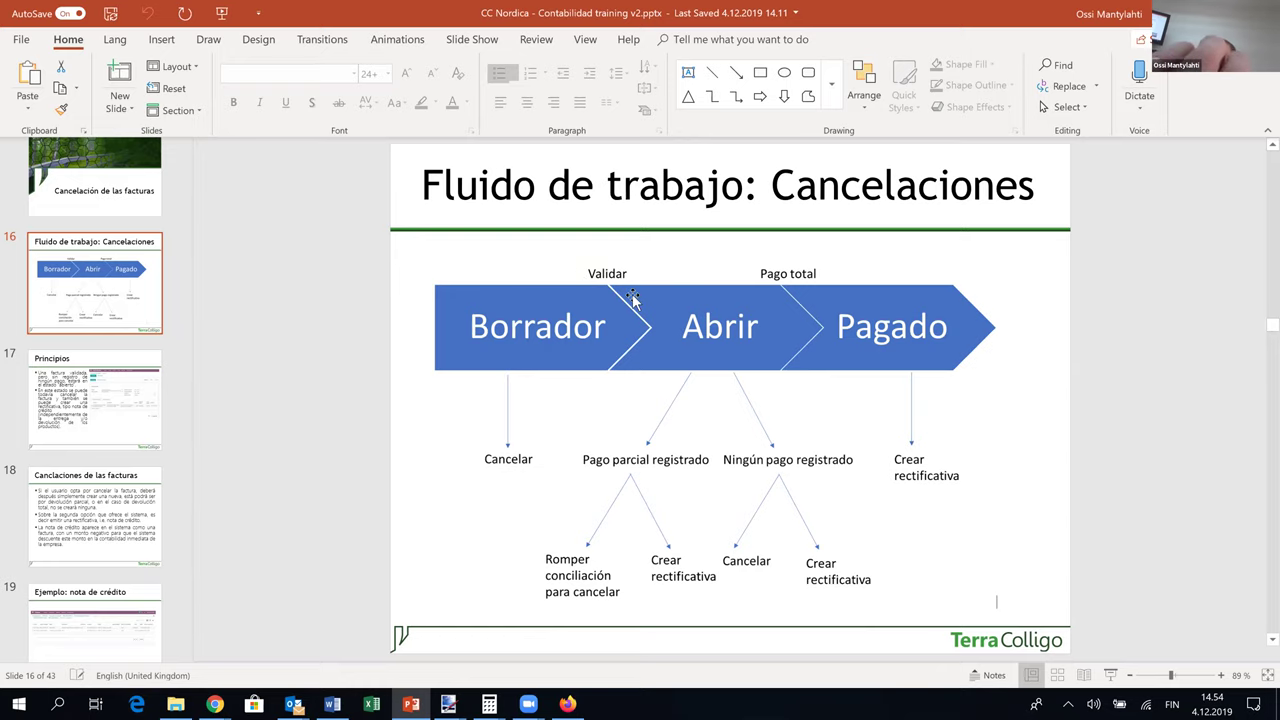
# Switch back to the Odoo browser window and return from the cancelled invoice to the Invoices list.
pyautogui.hotkey('alt', 'Tab')
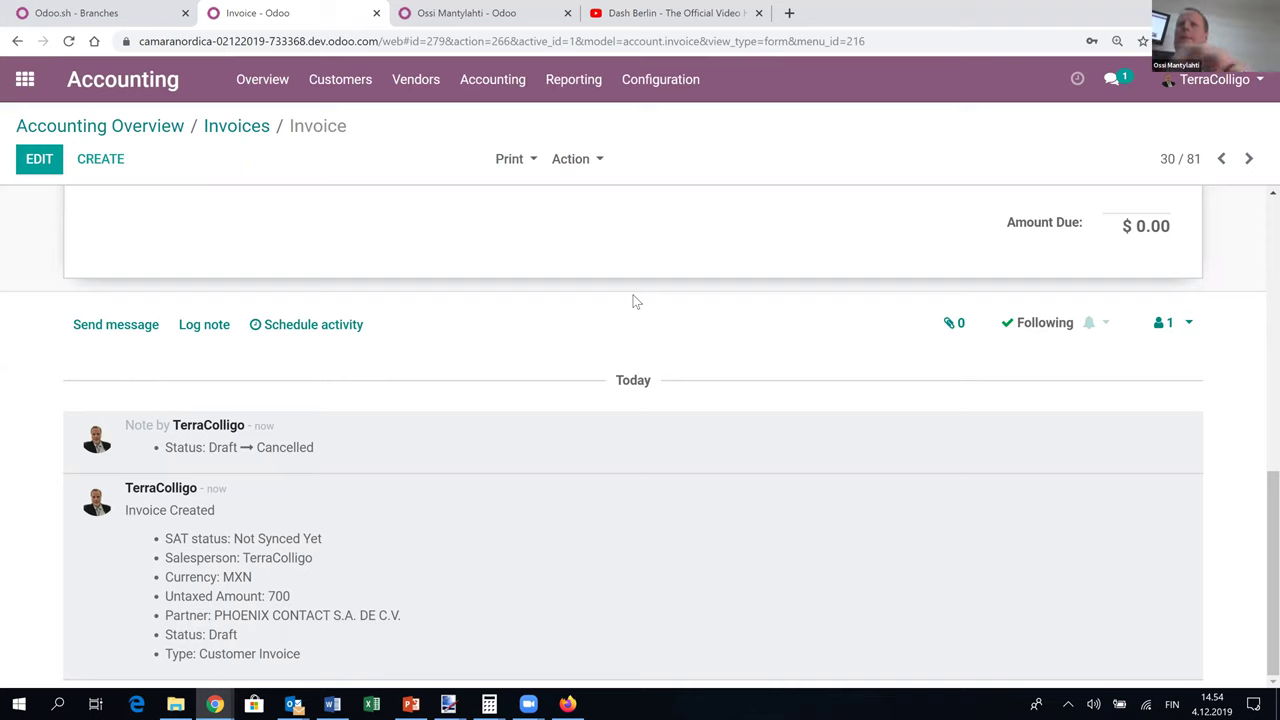
pyautogui.click(240, 125)
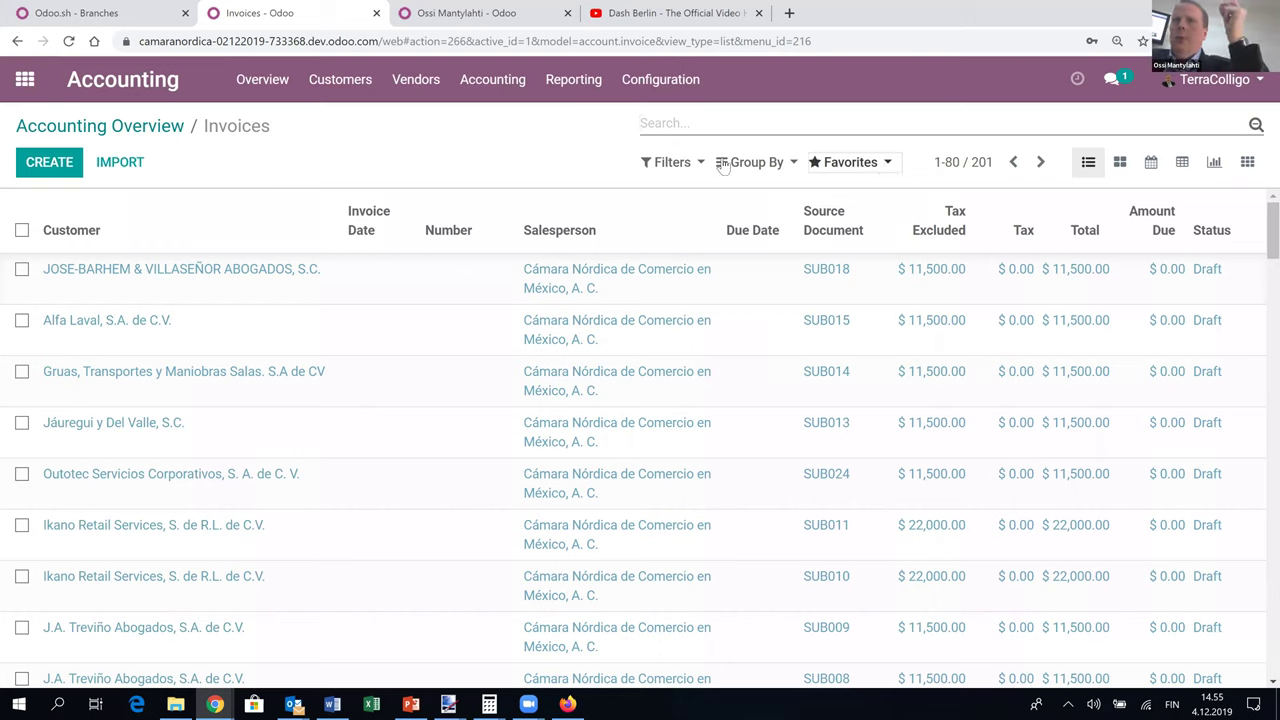
pyautogui.click(1255, 128)
pyautogui.click(1255, 128)
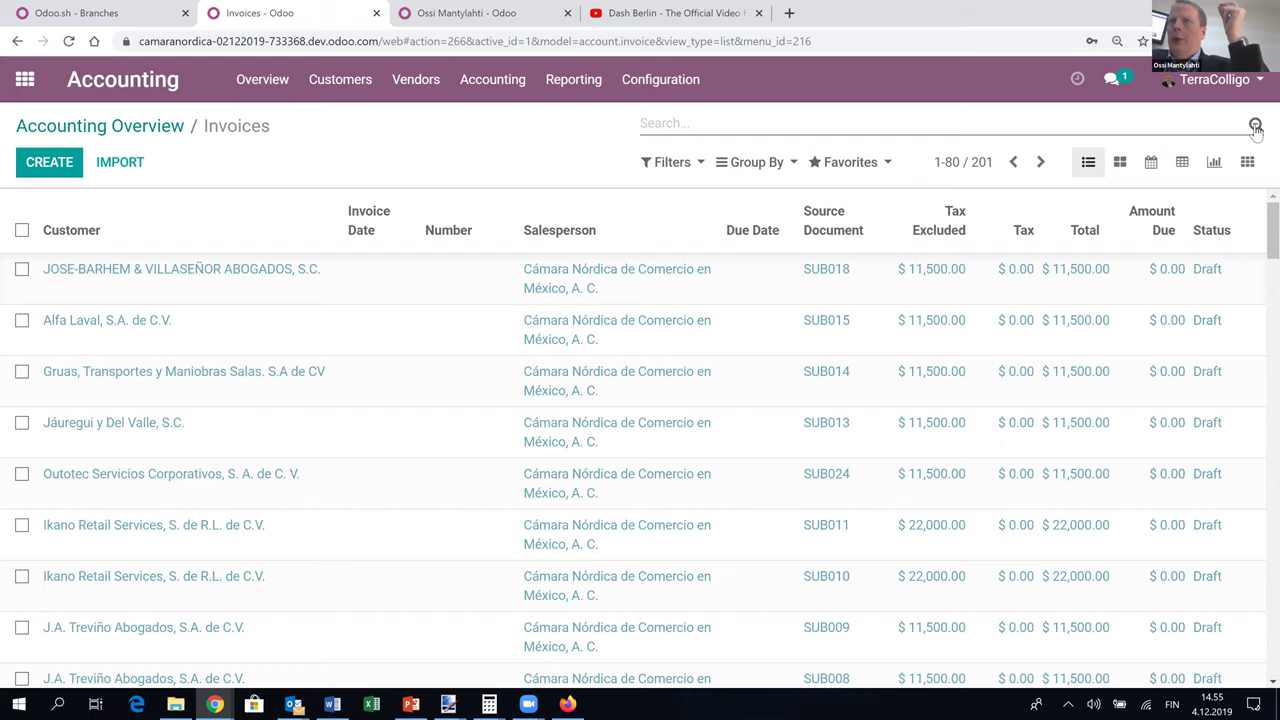
# Start a custom filter for the Invoices list with Status as its field.
pyautogui.click(688, 170)
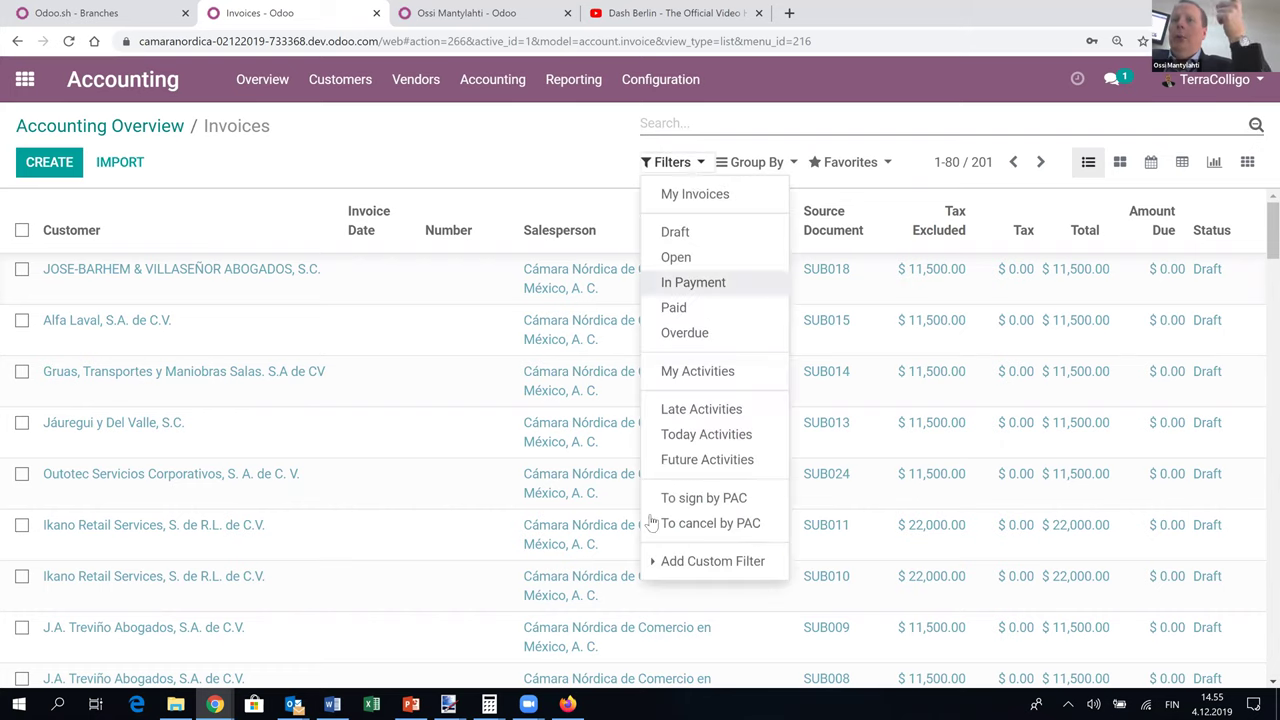
pyautogui.click(694, 566)
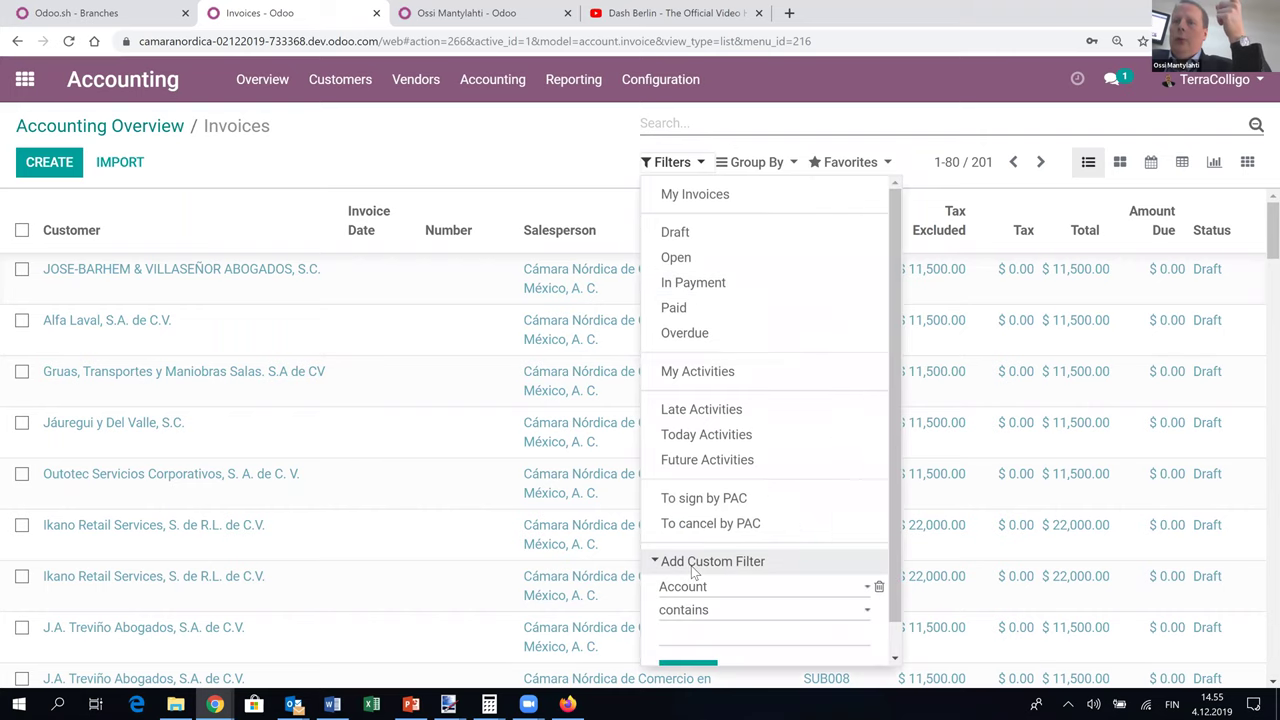
pyautogui.scroll(-1, 761, 502)
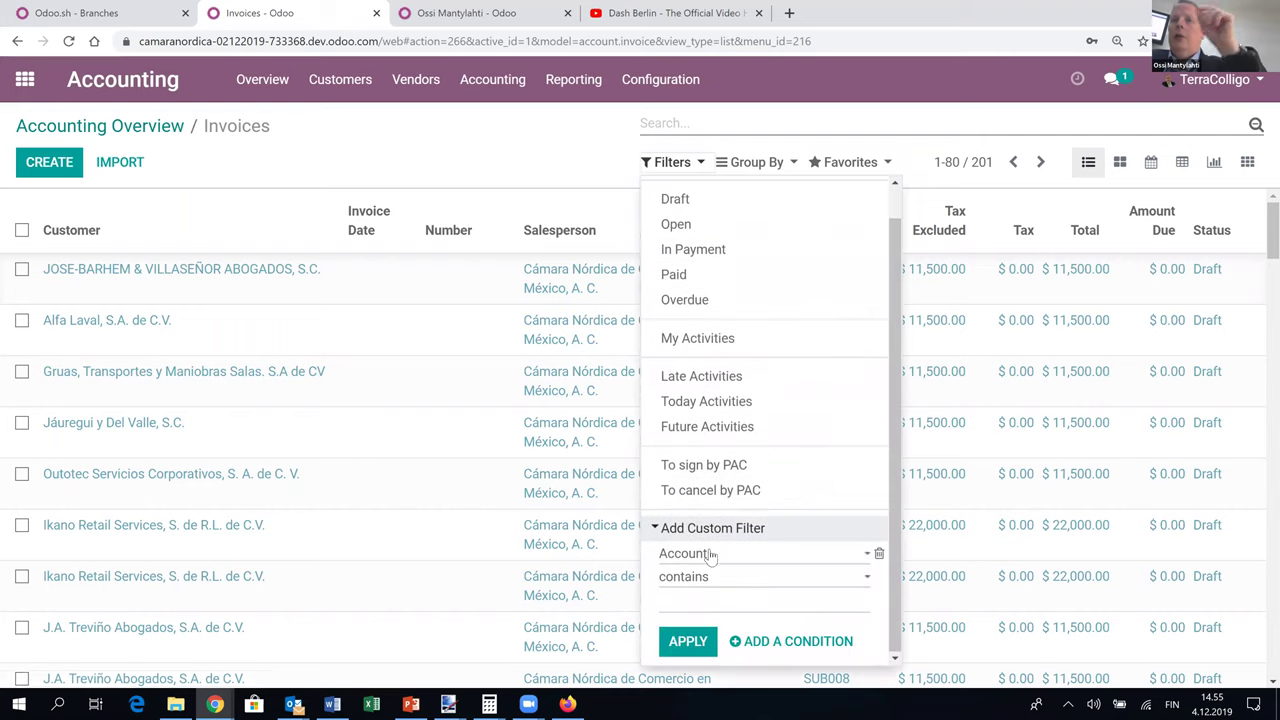
pyautogui.click(710, 553)
pyautogui.press('s')
pyautogui.press('s')
pyautogui.press('s')
pyautogui.press('s')
pyautogui.press('s')
pyautogui.press('s')
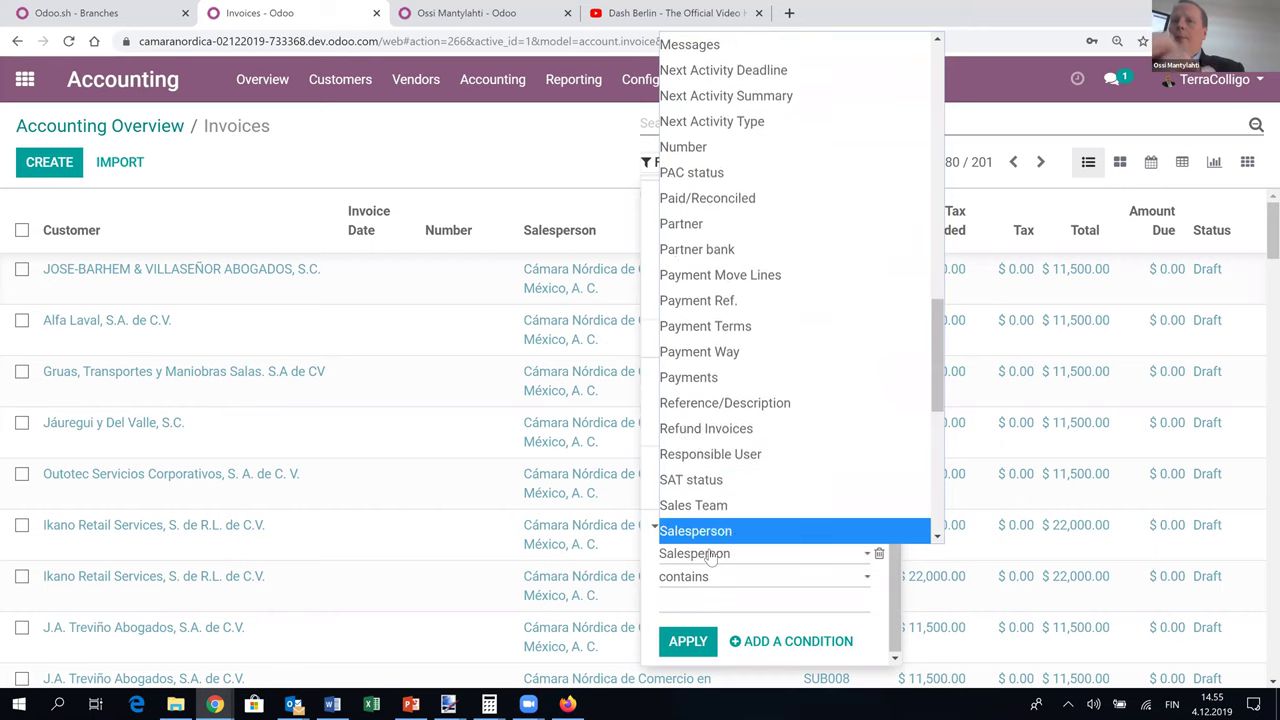
pyautogui.press('s')
pyautogui.press('s')
pyautogui.press('s')
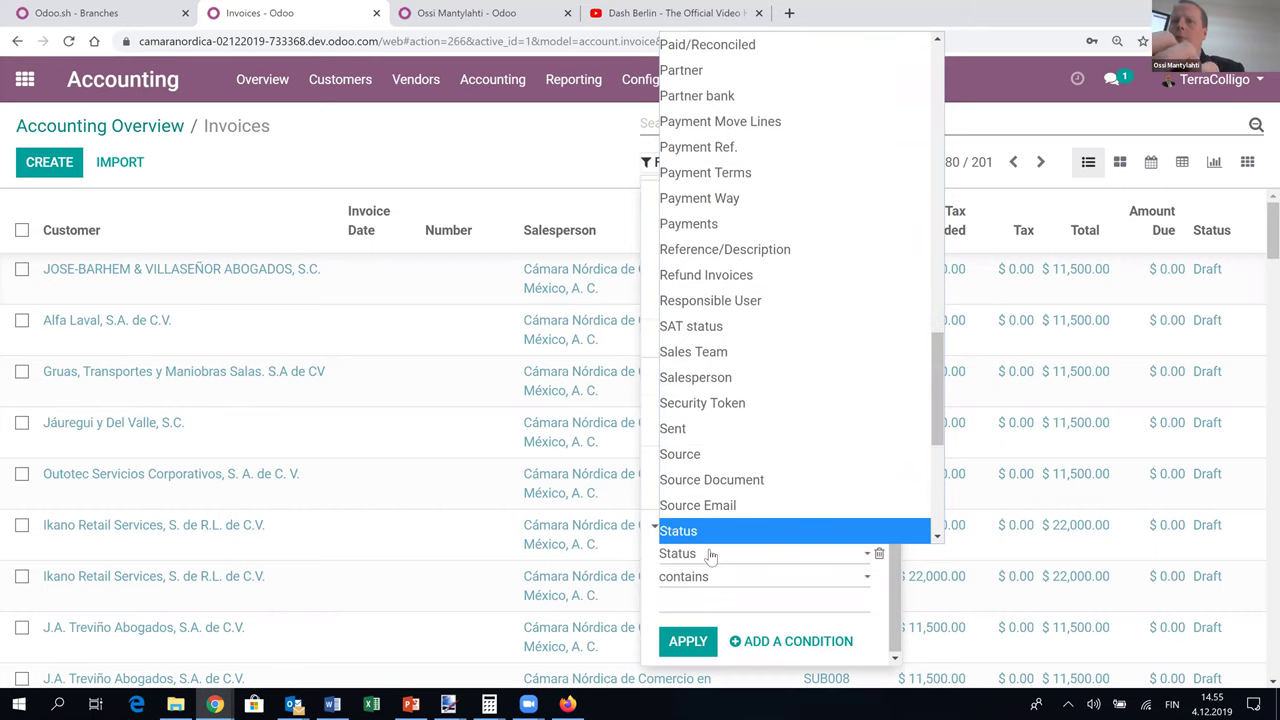
pyautogui.press('Return')
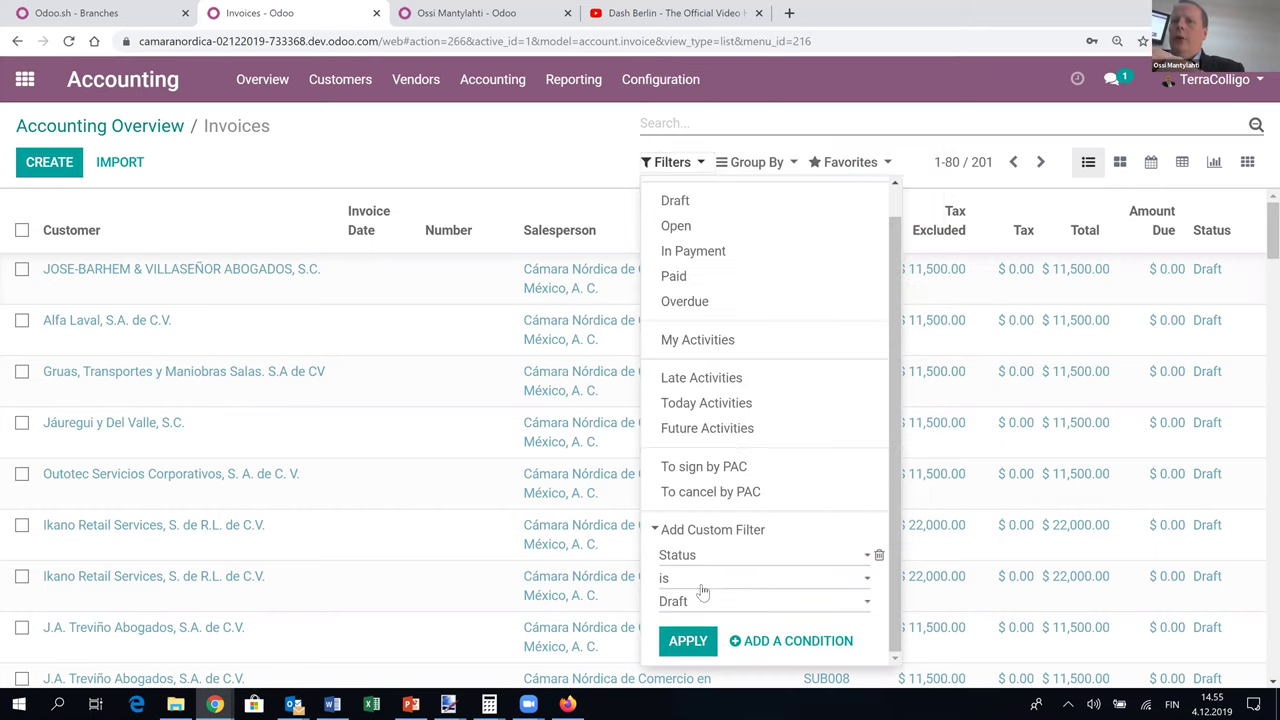
# Set the custom filter's value to Cancelled and apply it to the Invoices list.
pyautogui.click(703, 610)
pyautogui.click(703, 610)
pyautogui.click(703, 610)
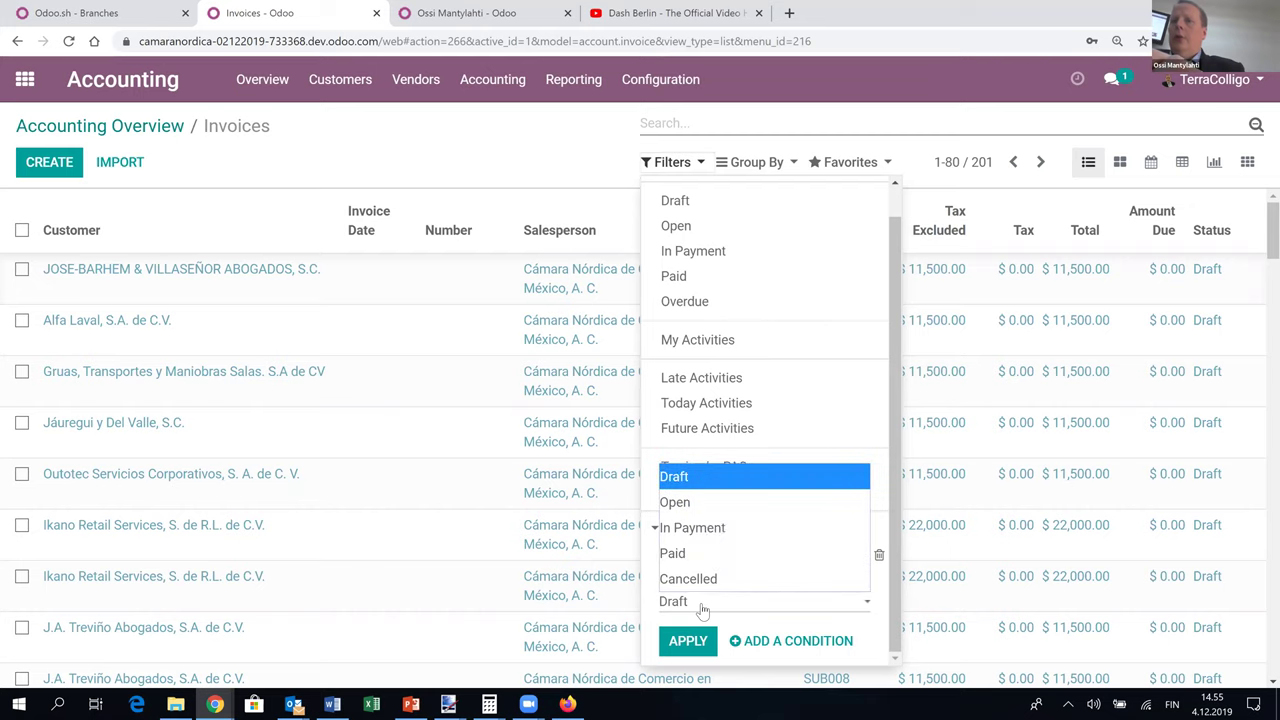
pyautogui.click(703, 582)
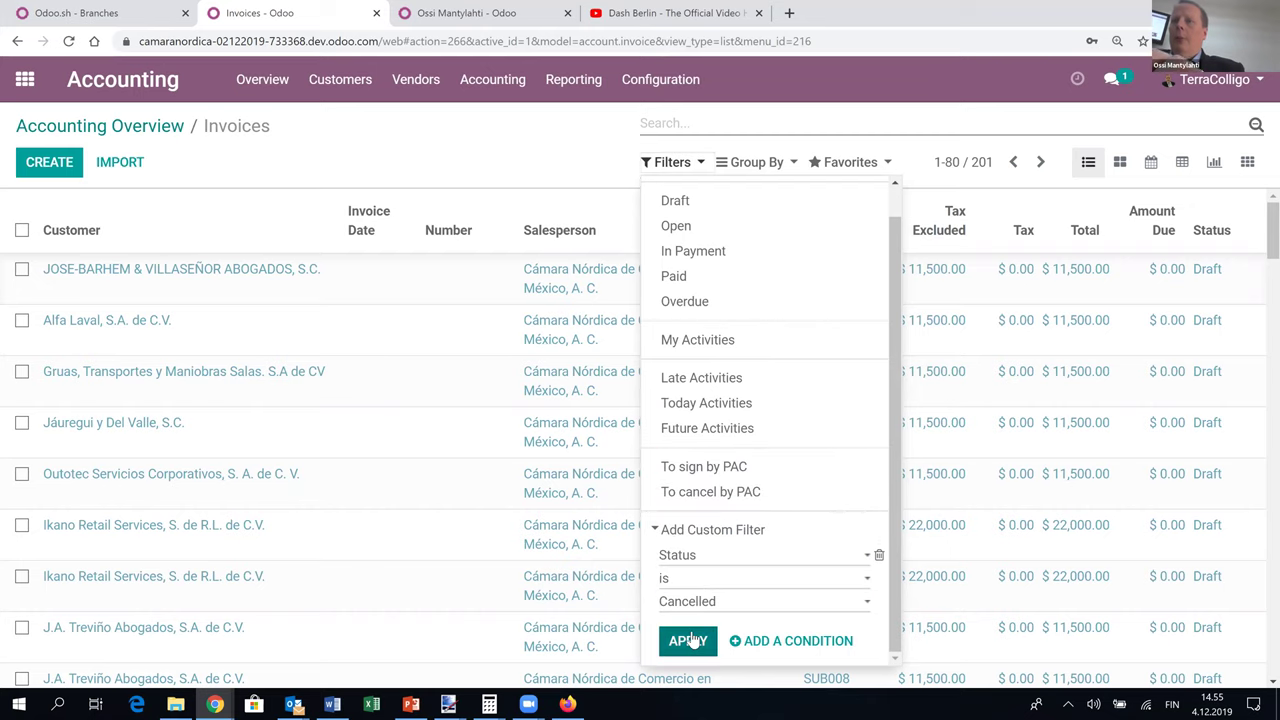
pyautogui.click(690, 640)
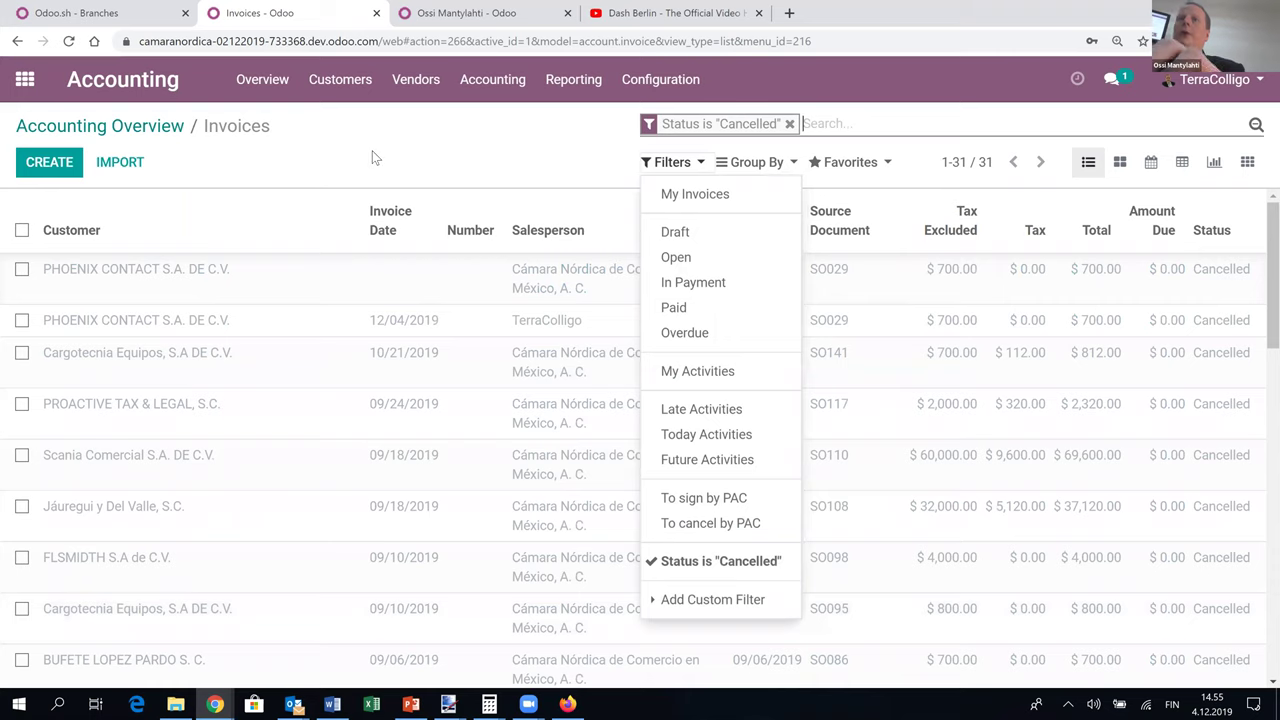
pyautogui.click(371, 157)
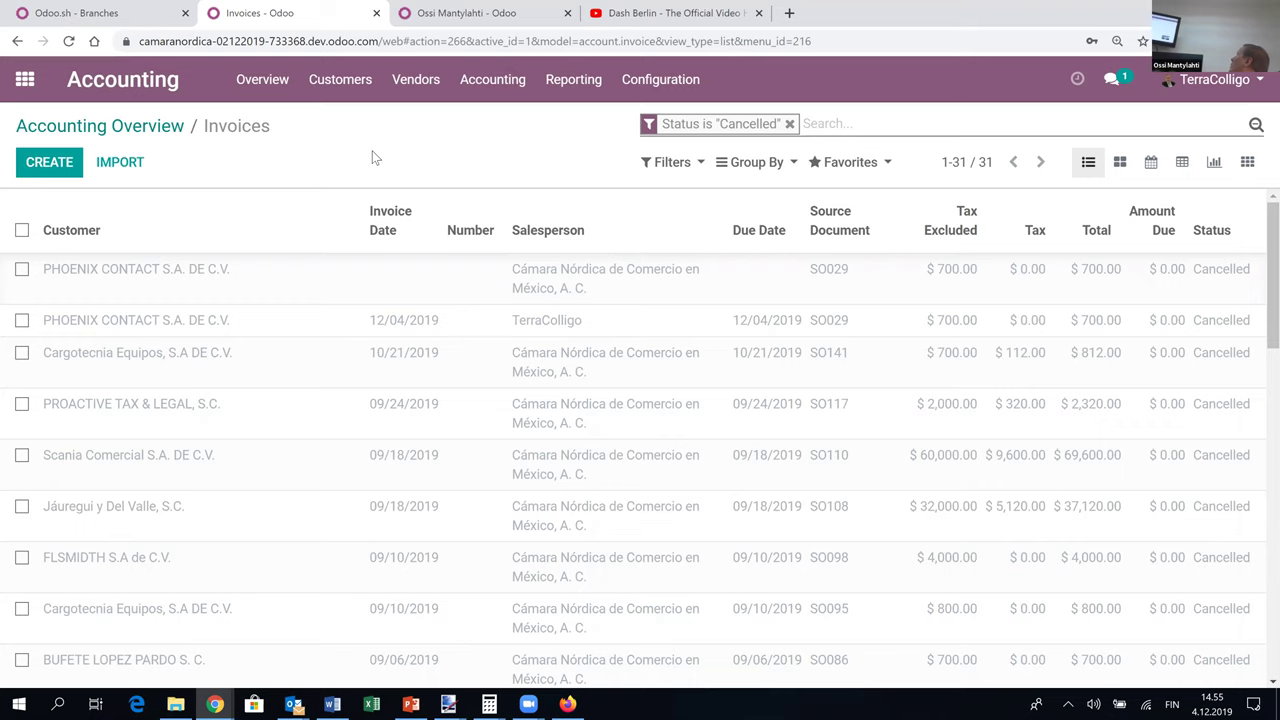
# Sort the cancelled invoices by status and narrow the list with the "To cancel by PAC" filter.
pyautogui.click(1212, 232)
pyautogui.click(1212, 230)
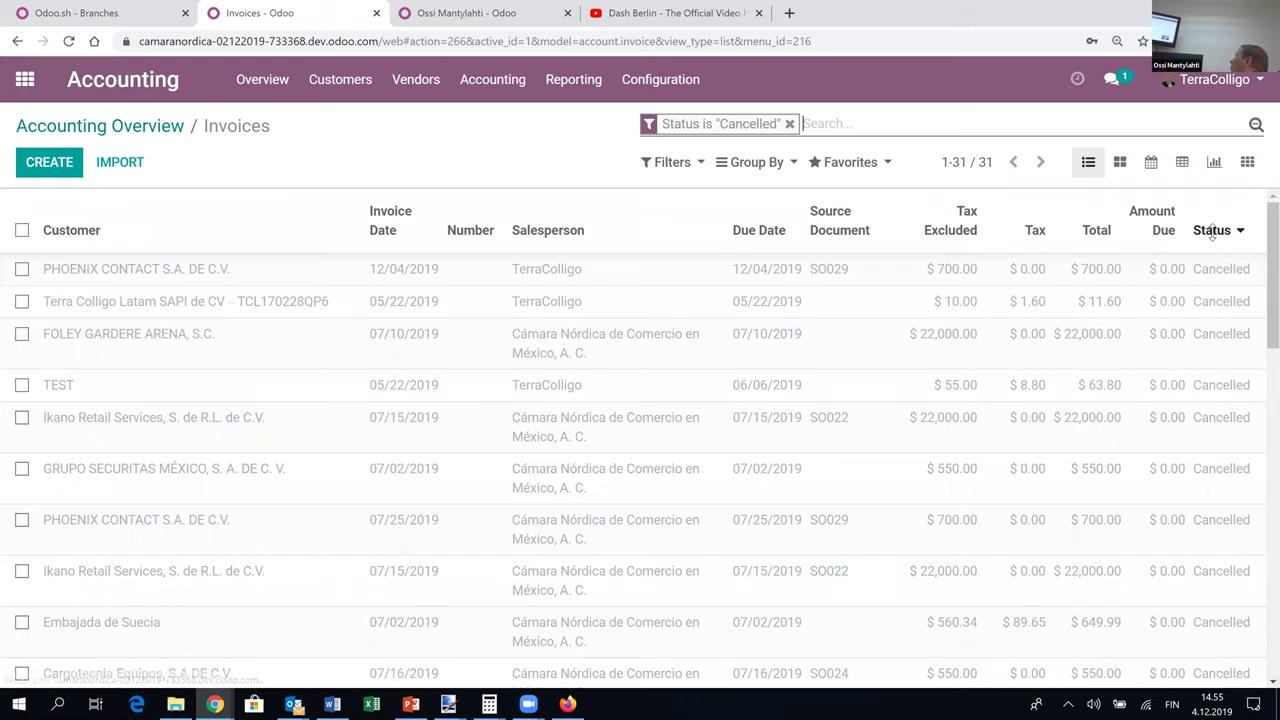
pyautogui.click(698, 166)
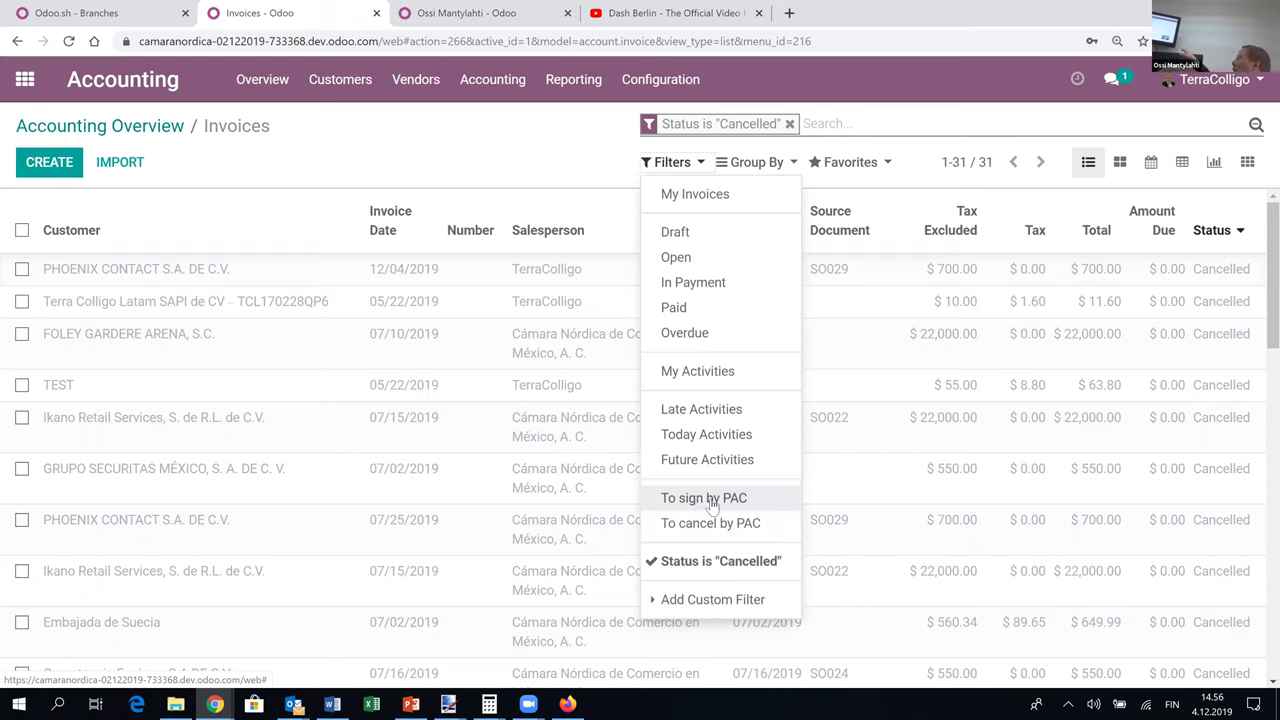
pyautogui.click(722, 530)
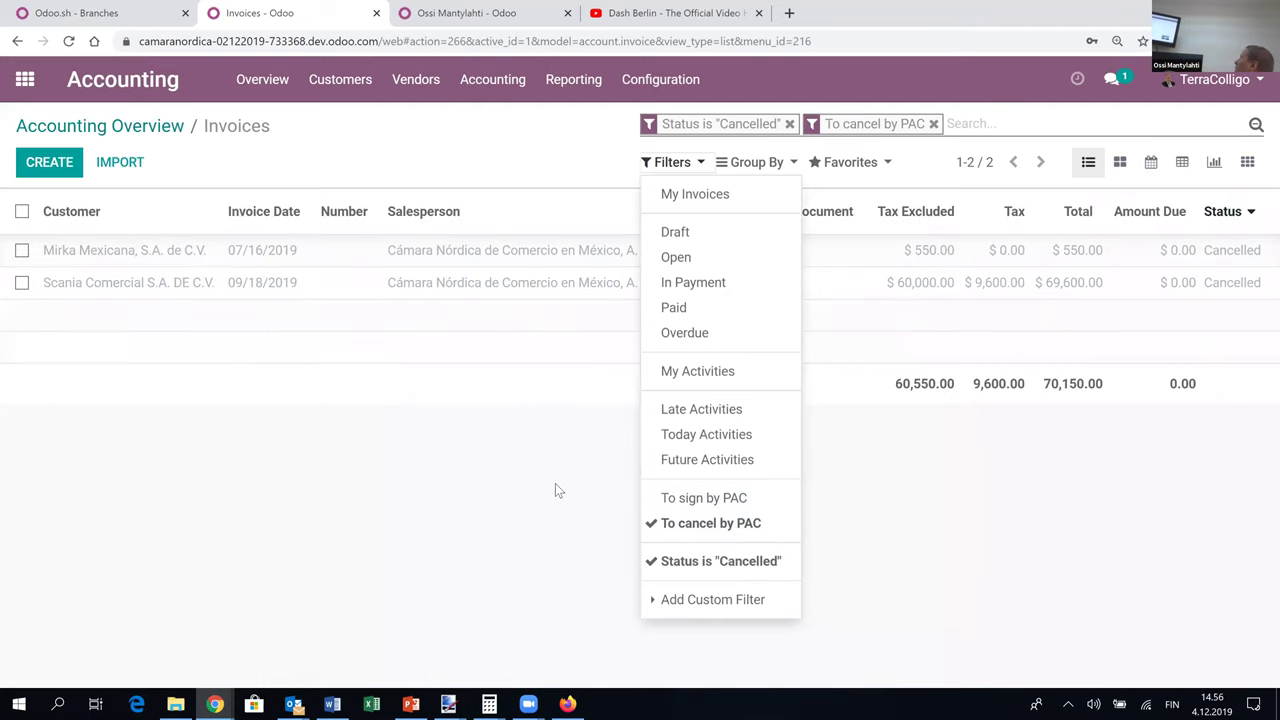
pyautogui.click(556, 485)
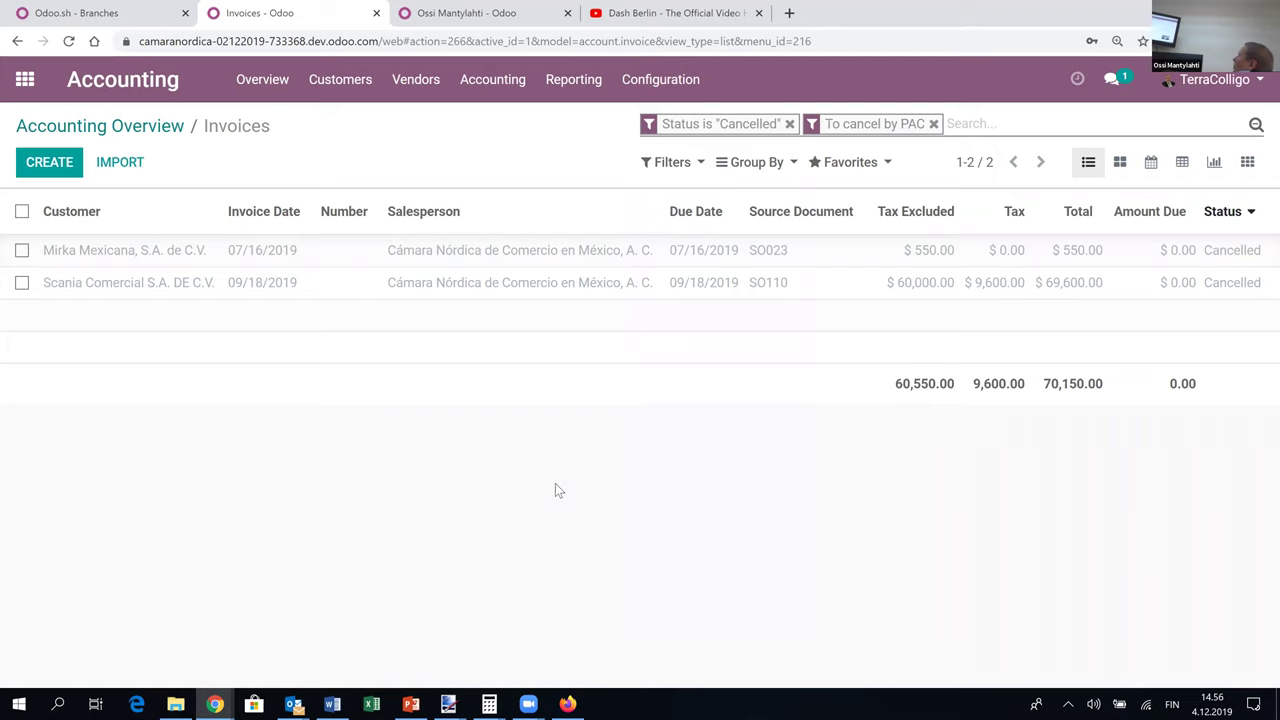
pyautogui.click(688, 166)
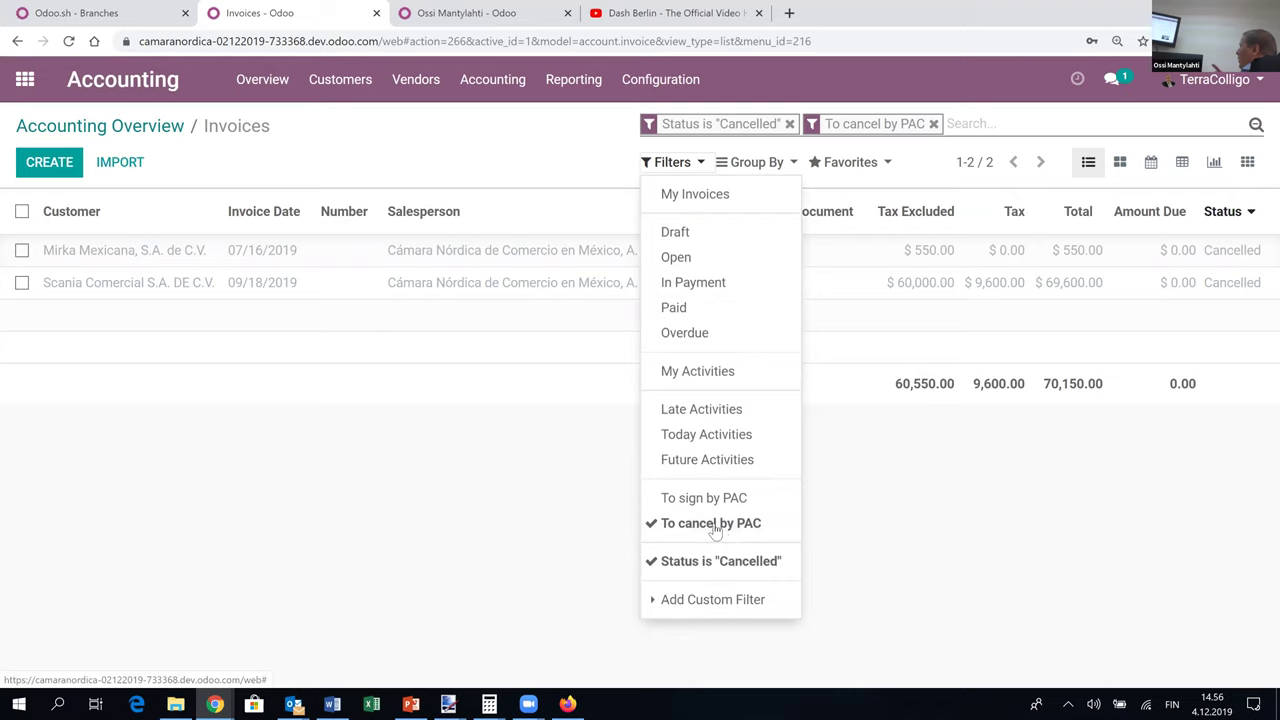
pyautogui.click(904, 475)
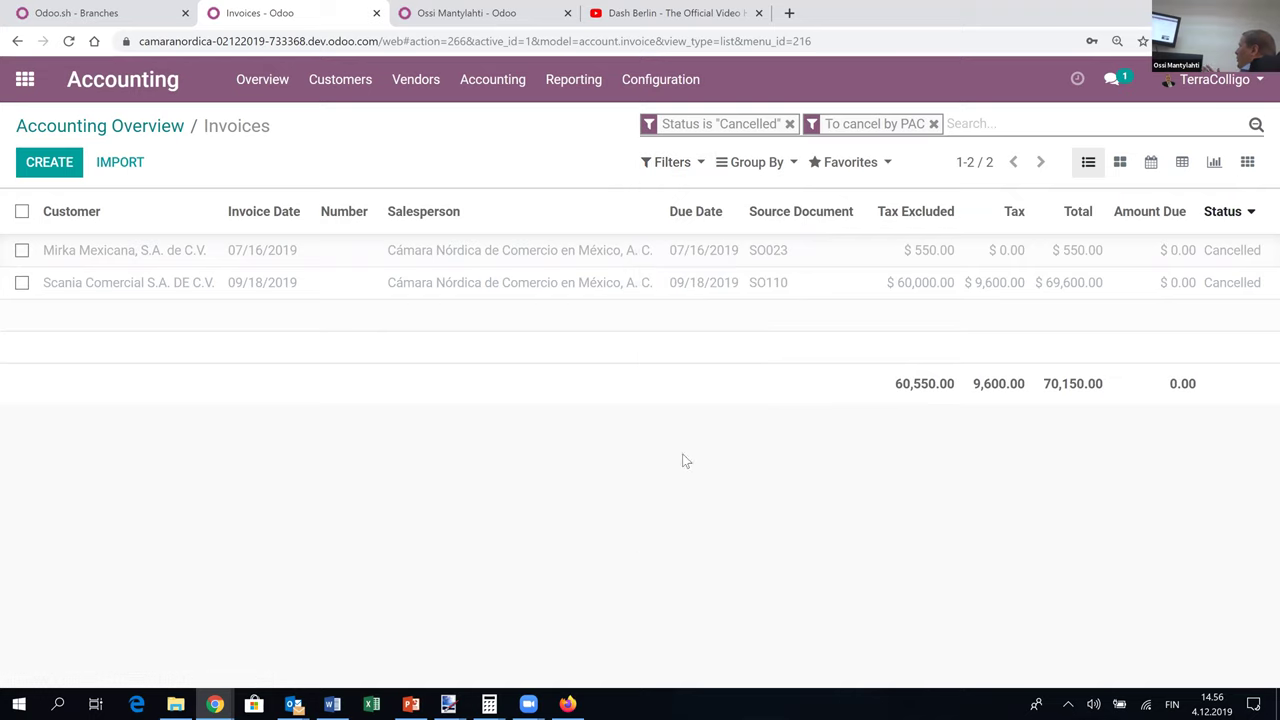
# Open the cancelled Scania Comercial S.A. DE C.V. invoice and read its message log from the cancellation entries back to the invoice's creation.
pyautogui.click(600, 283)
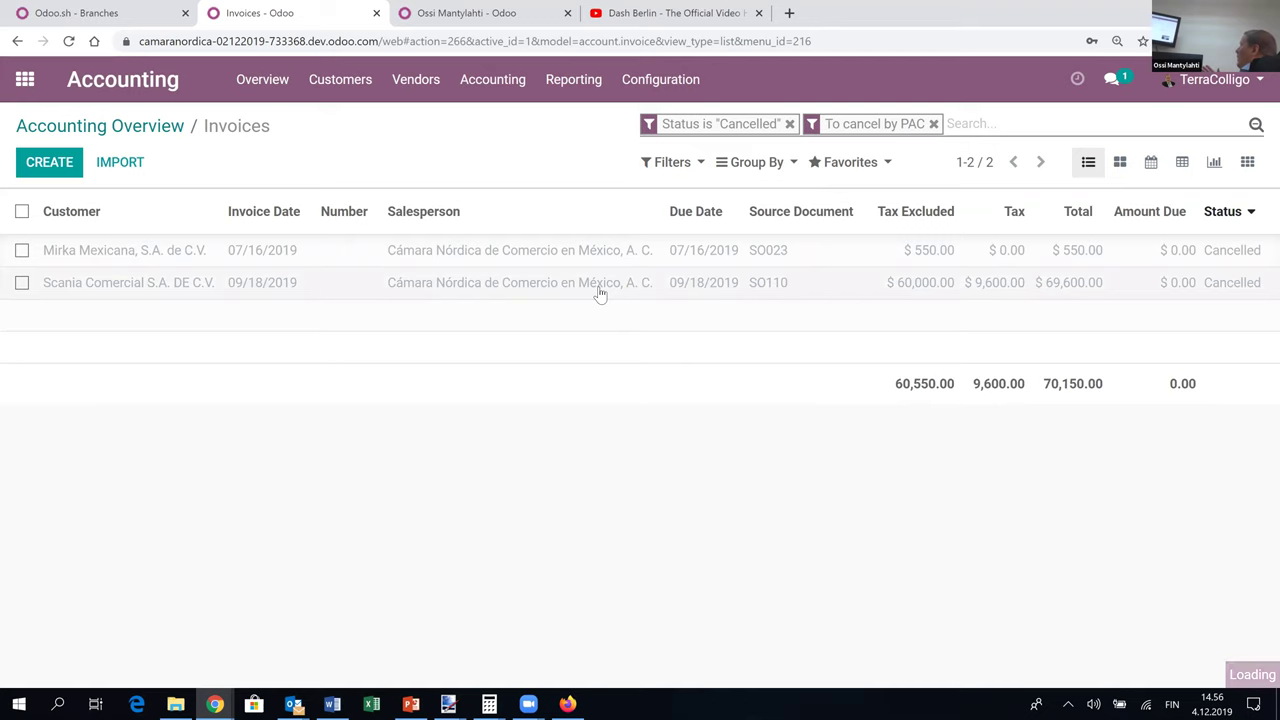
pyautogui.scroll(-3, 605, 408)
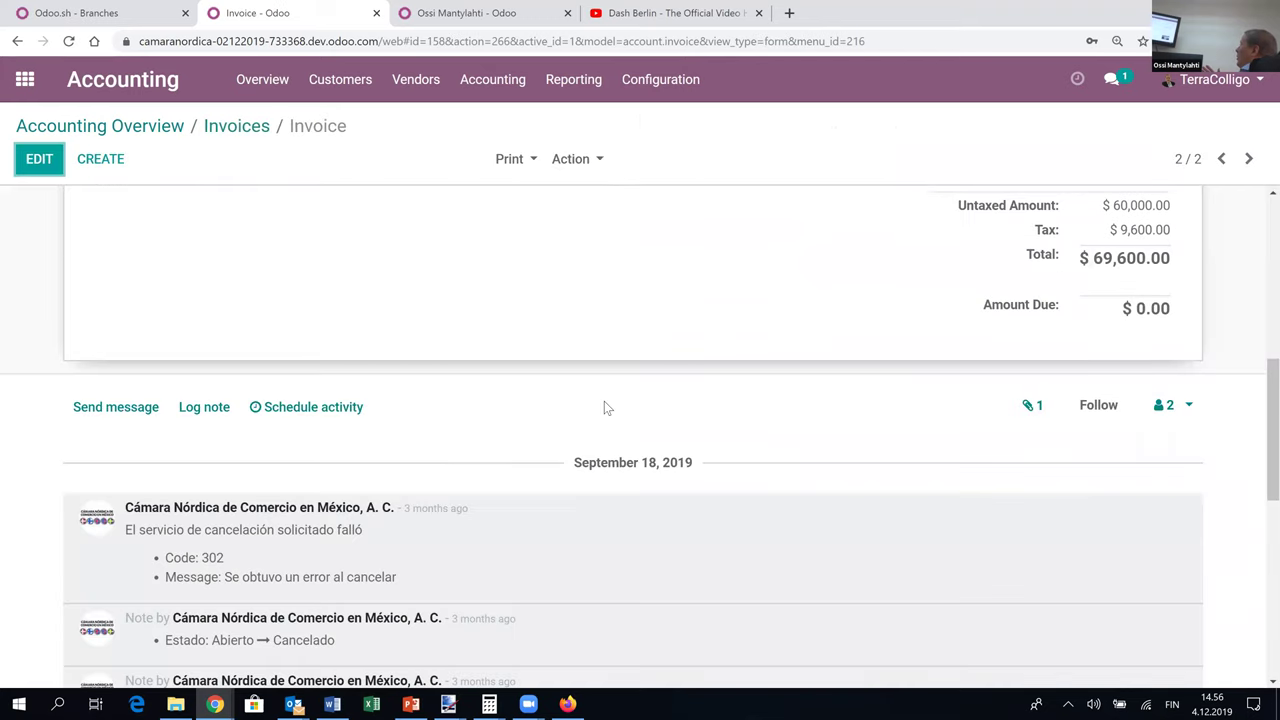
pyautogui.scroll(-2, 605, 407)
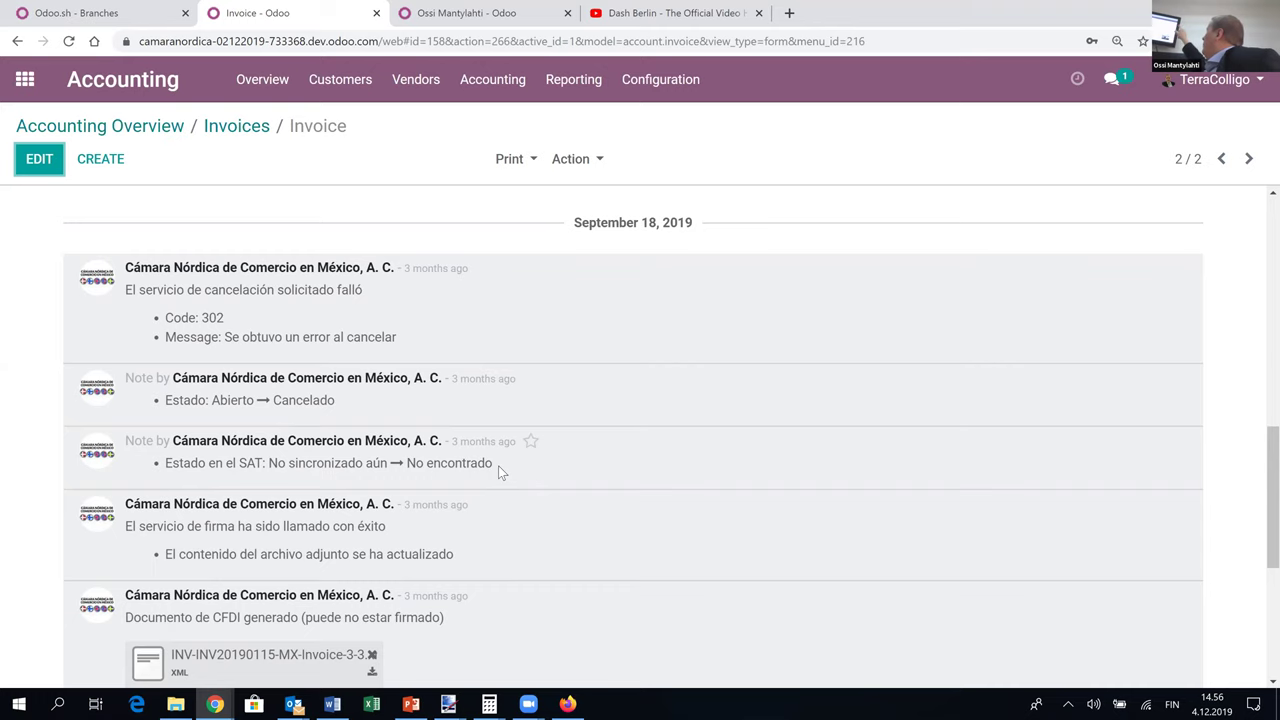
pyautogui.scroll(-2, 498, 465)
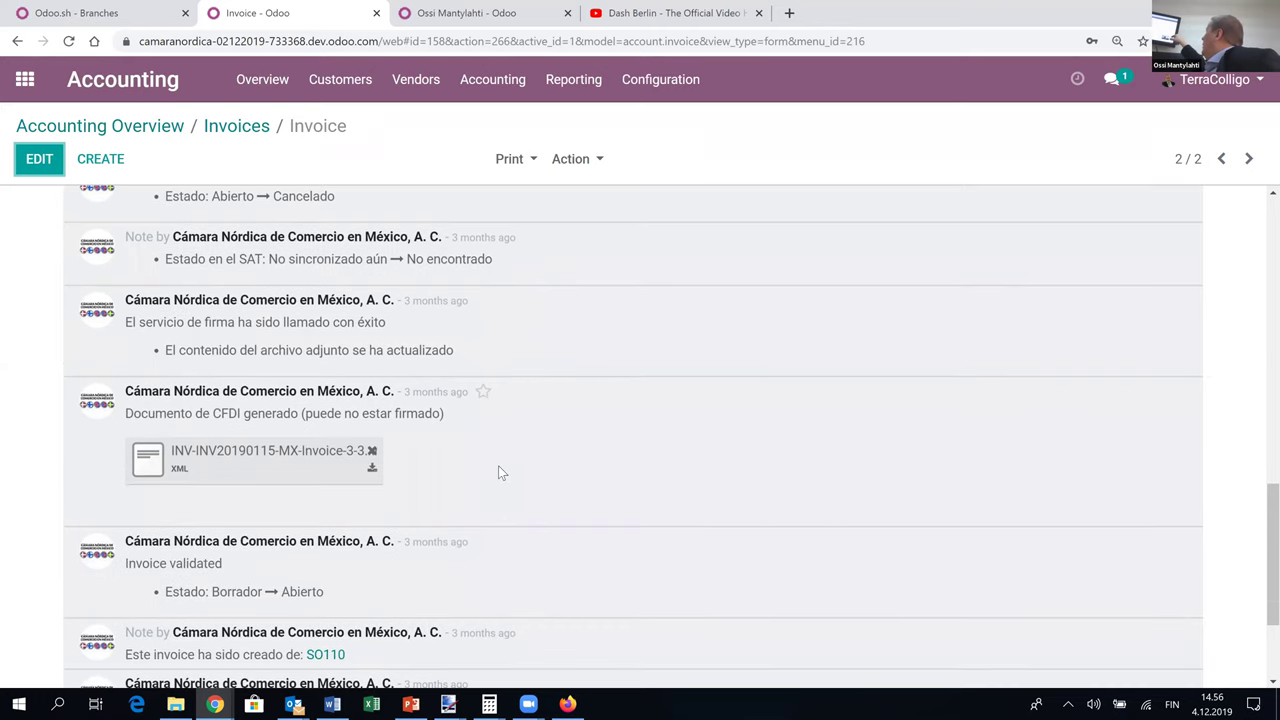
pyautogui.scroll(-1, 498, 465)
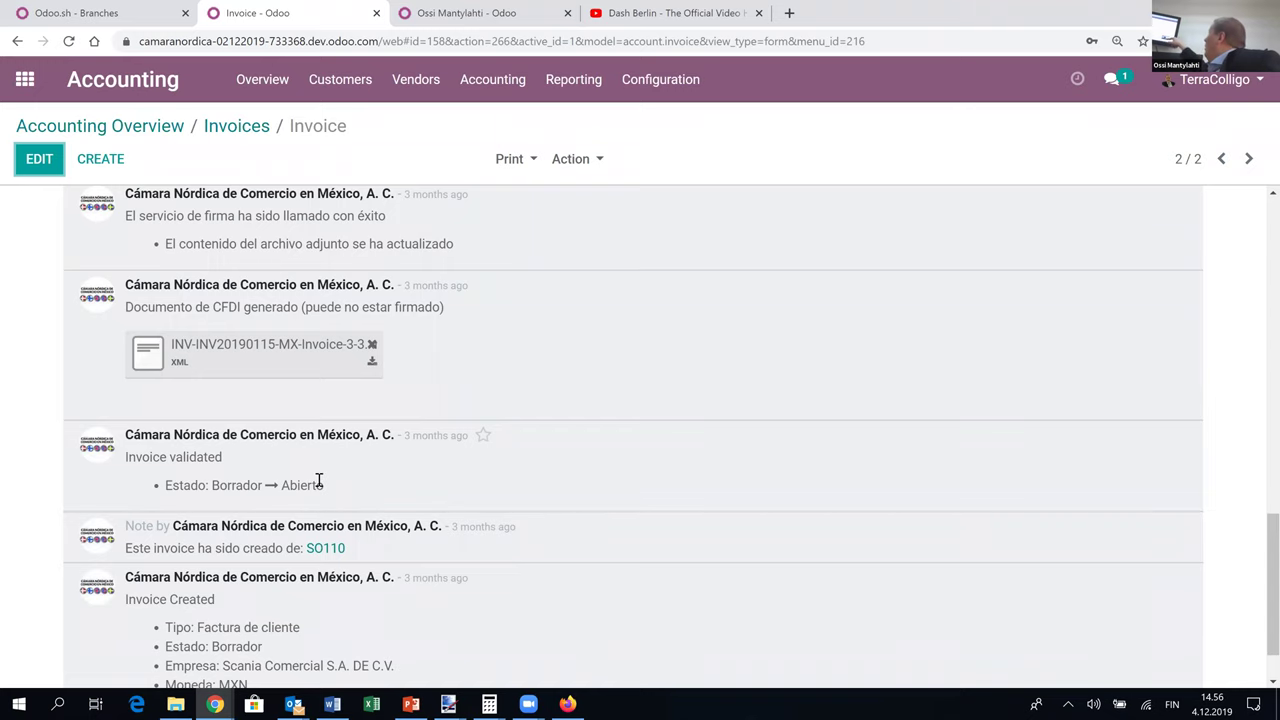
pyautogui.scroll(1, 318, 481)
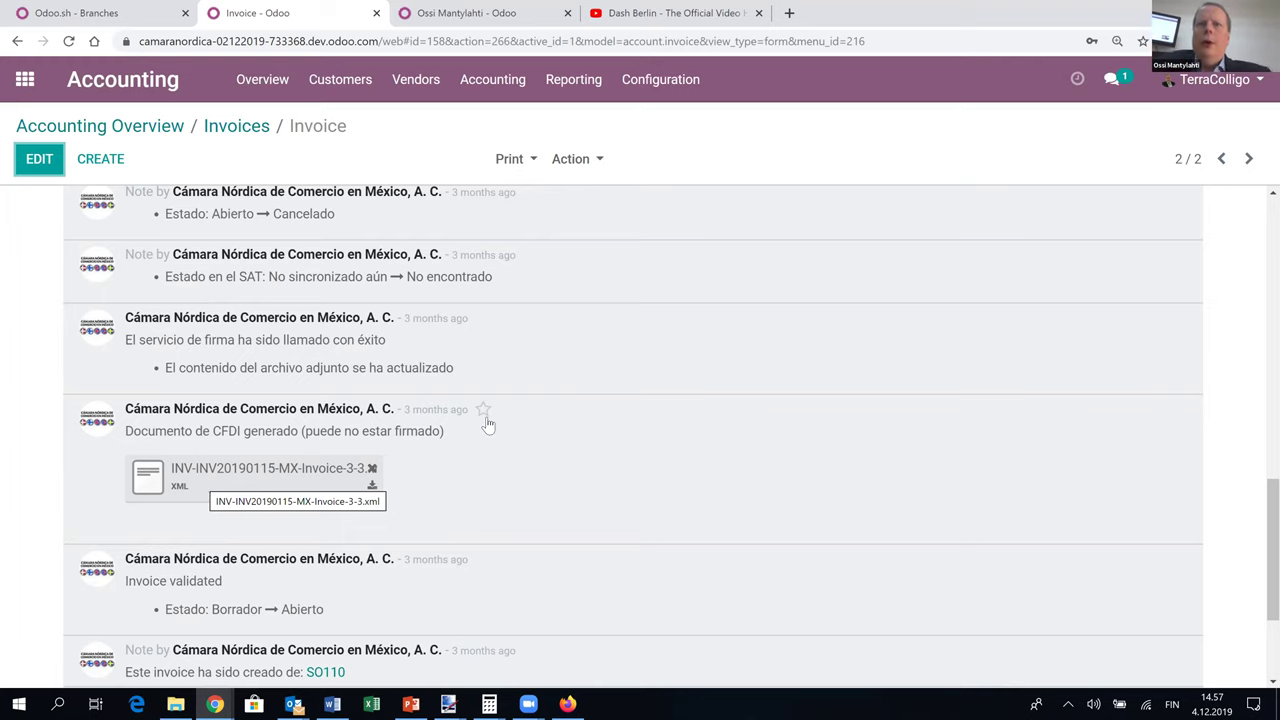
pyautogui.scroll(2, 486, 420)
pyautogui.scroll(10, 486, 420)
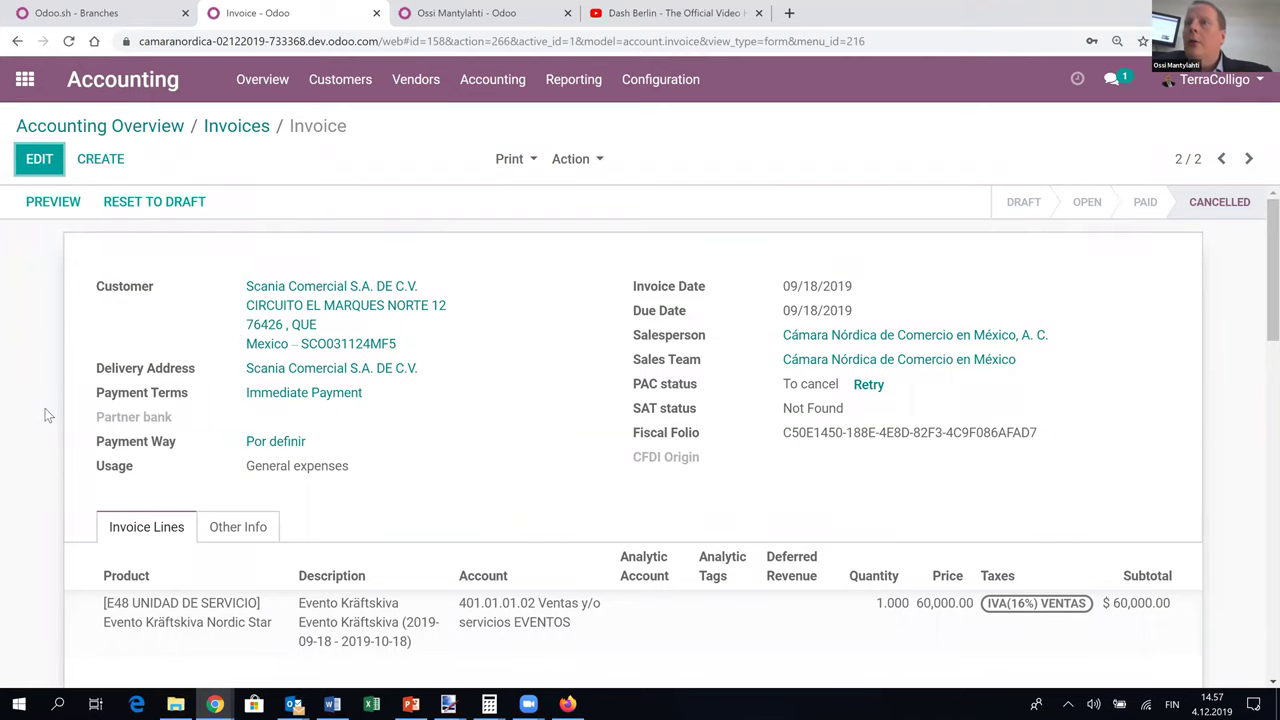
# Review the Scania invoice's totals, cancellation and CFDI log entries, and its Kräftskiva invoice line.
pyautogui.scroll(-4, 44, 415)
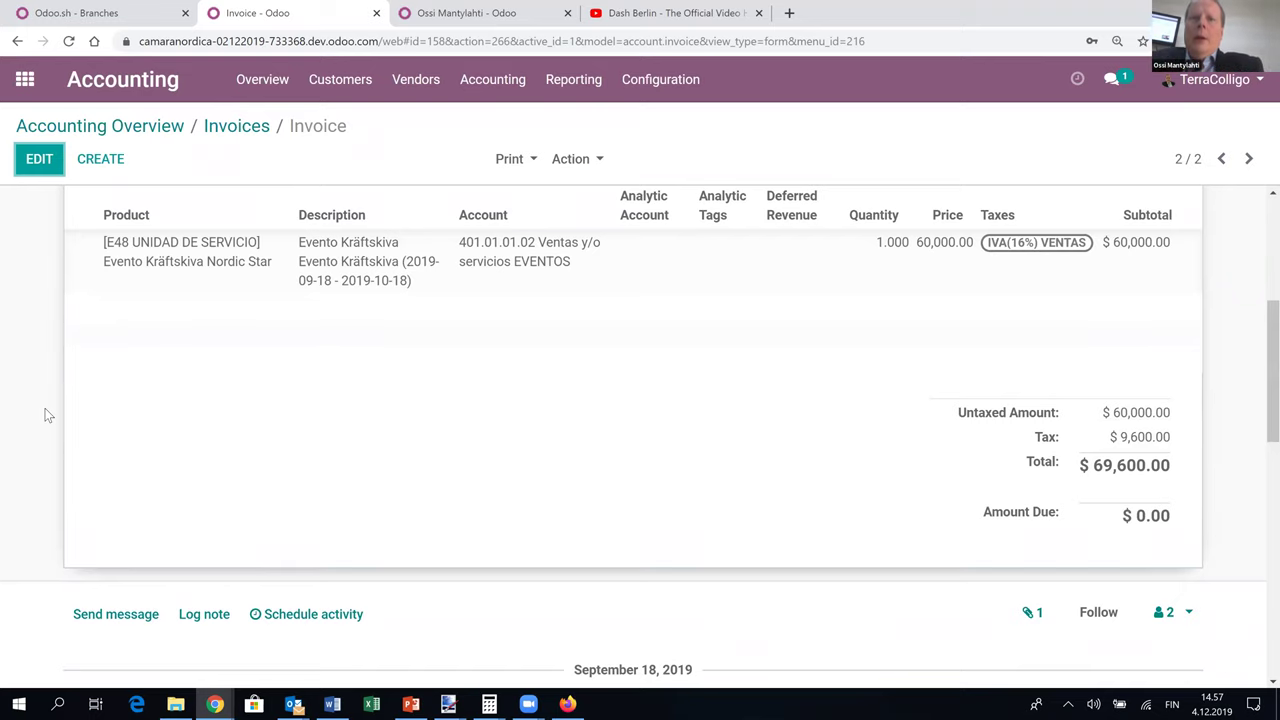
pyautogui.scroll(-1, 44, 415)
pyautogui.scroll(-3, 44, 415)
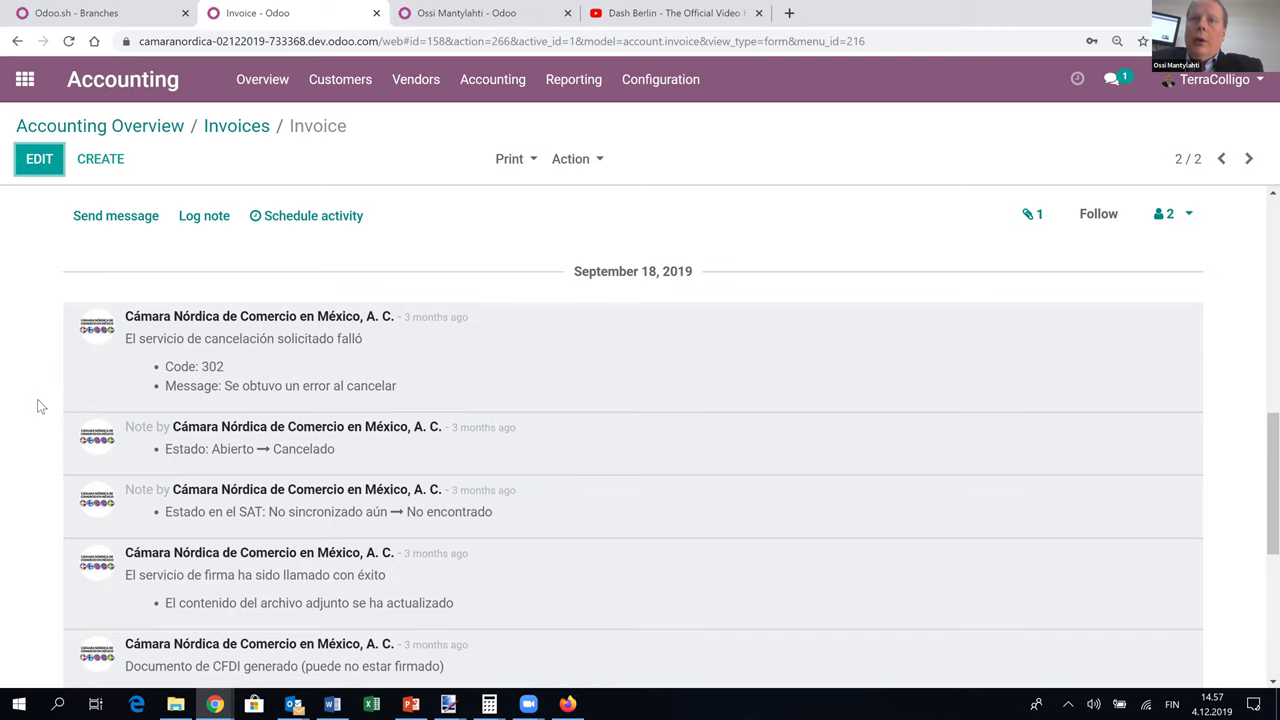
pyautogui.scroll(-2, 40, 406)
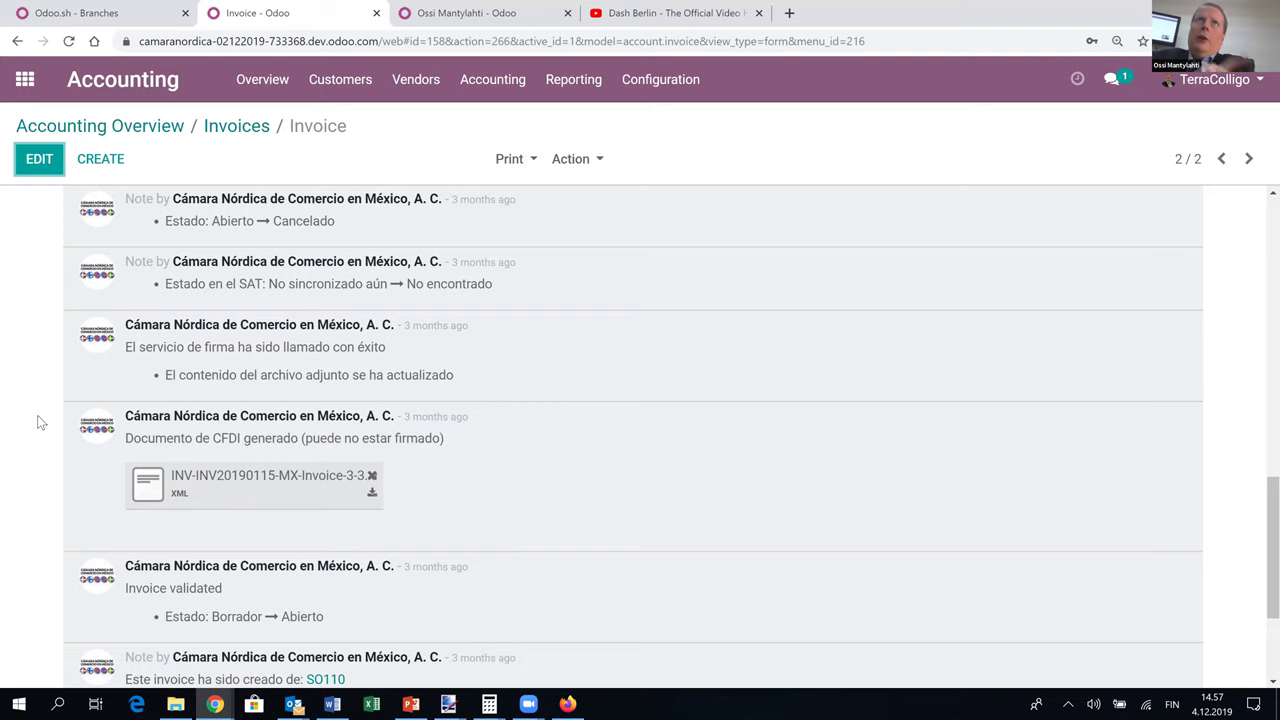
pyautogui.scroll(10, 38, 422)
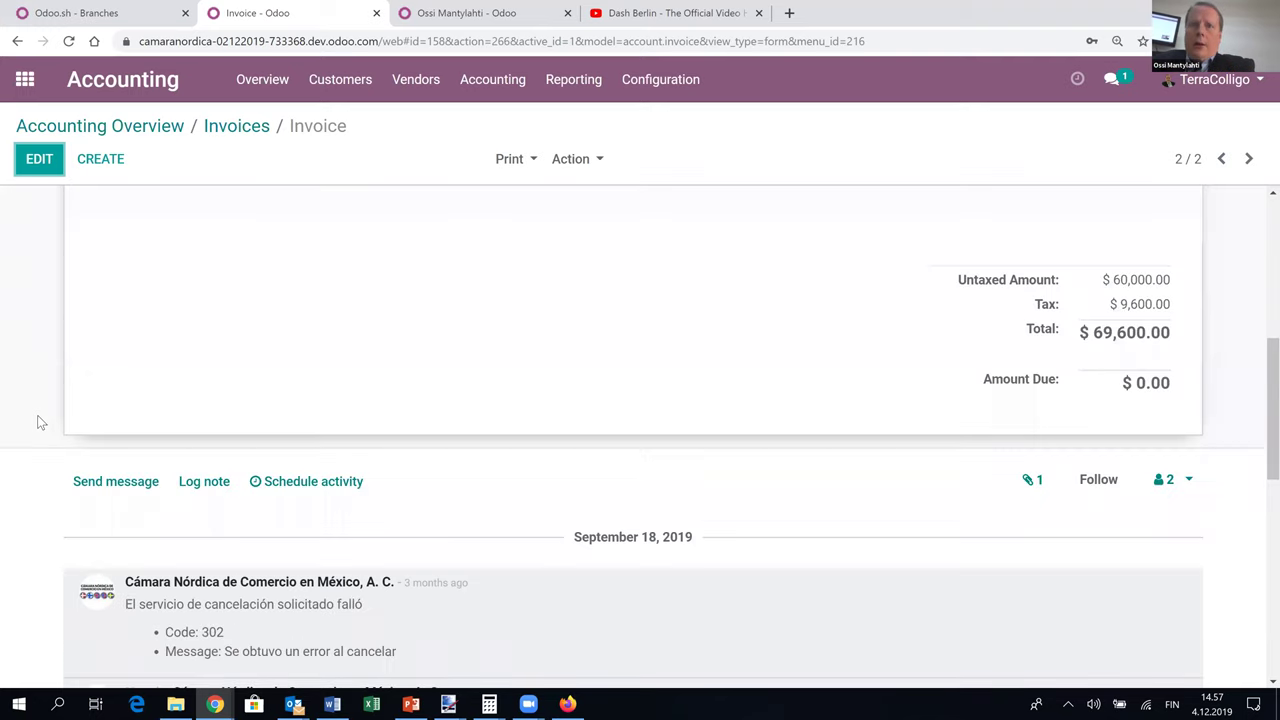
pyautogui.scroll(-2, 38, 422)
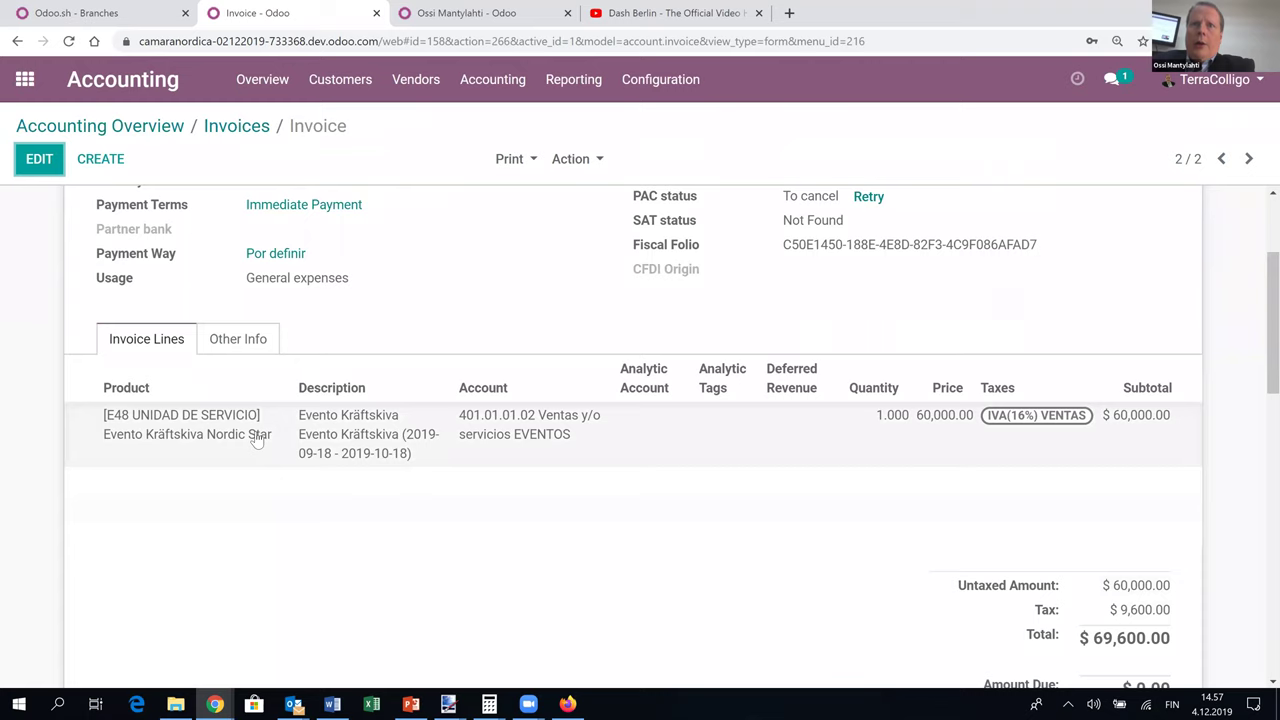
# Put the Scania invoice in edit mode, open its only invoice line and go to the line's product record.
pyautogui.click(35, 161)
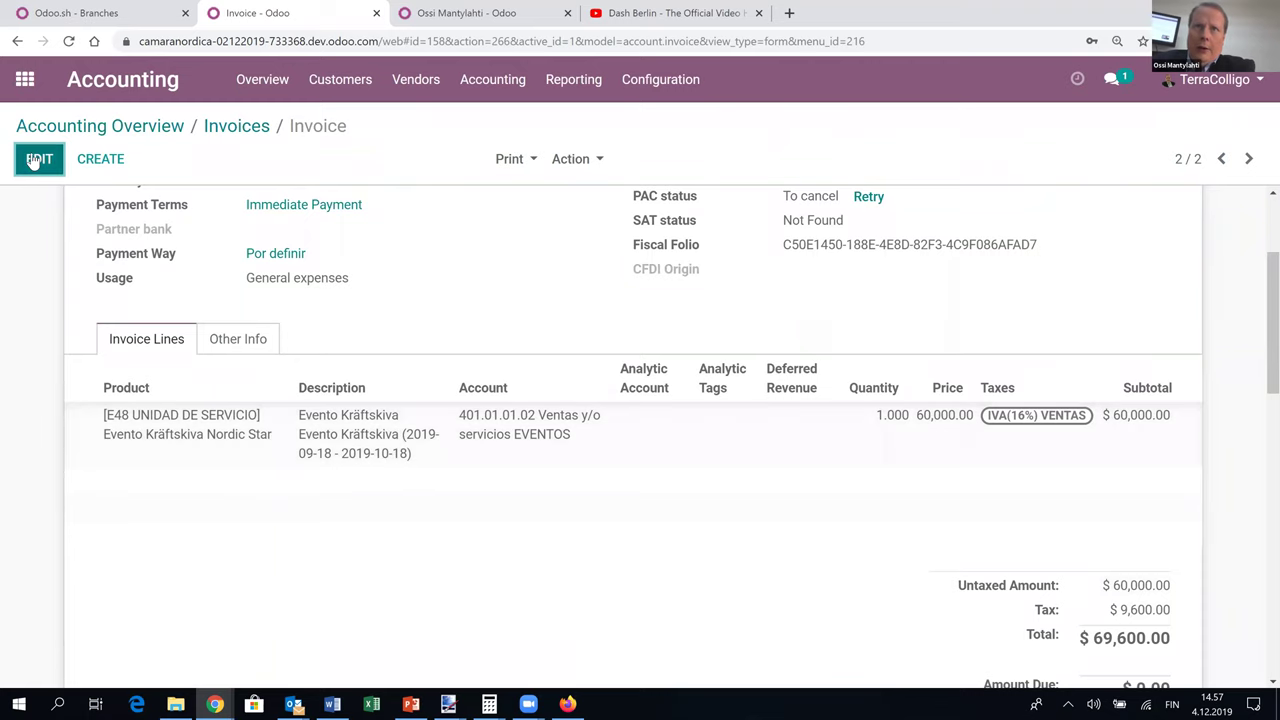
pyautogui.scroll(-2, 60, 520)
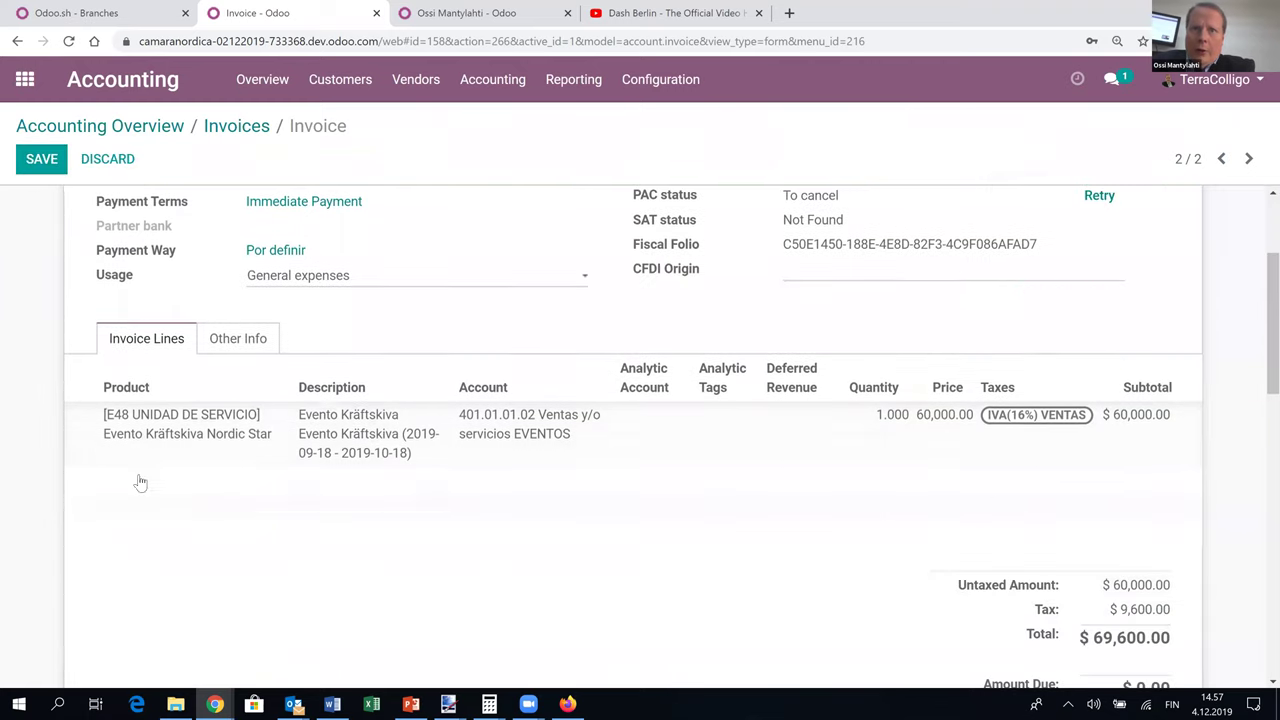
pyautogui.click(245, 440)
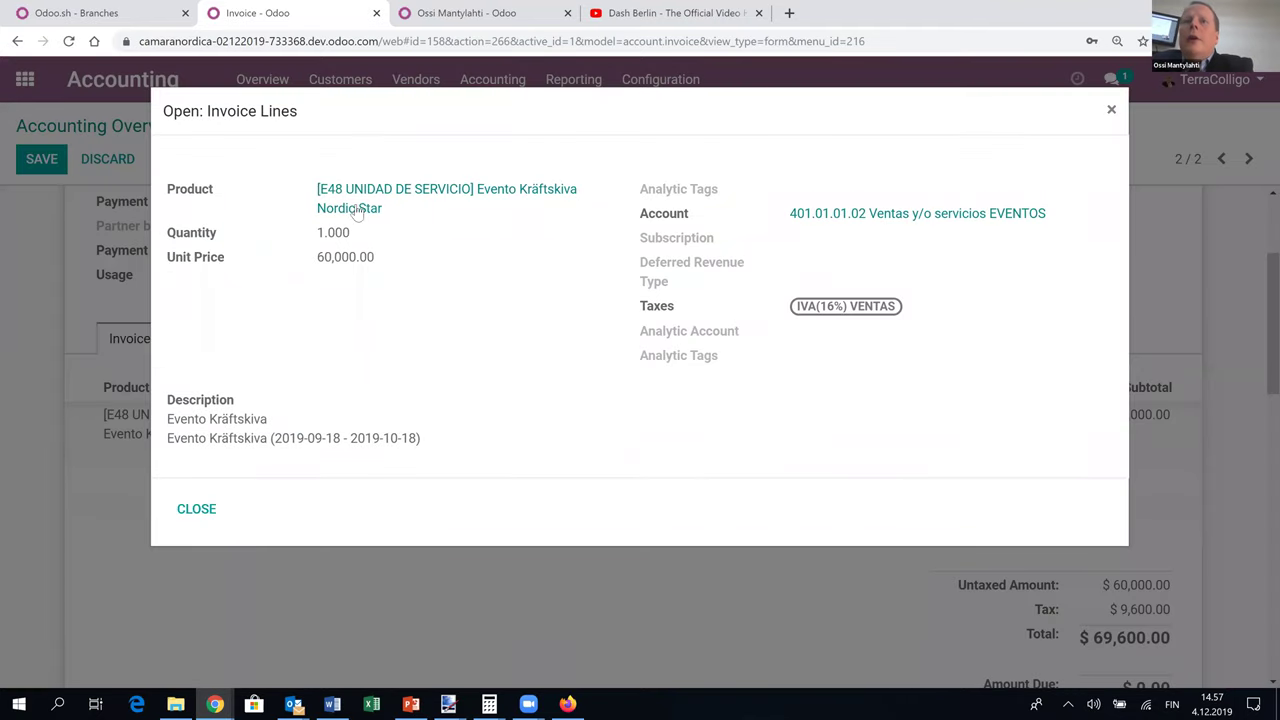
pyautogui.click(385, 193)
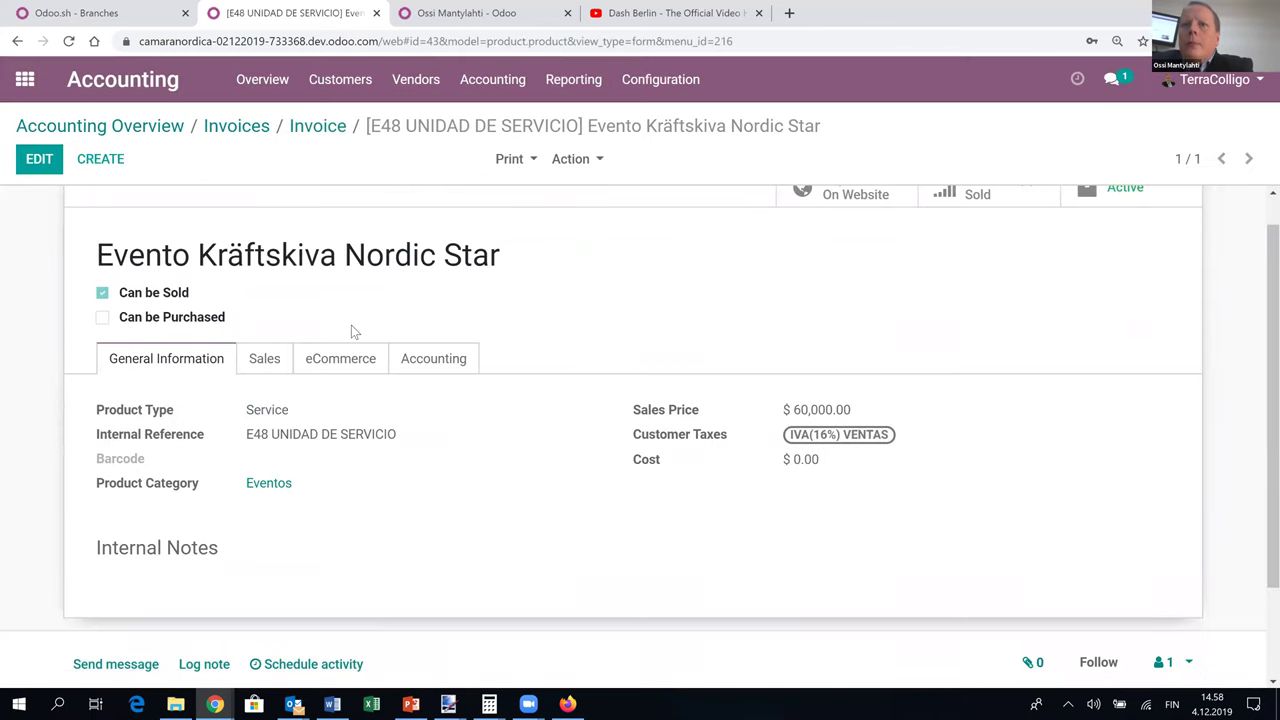
# Inspect the Evento Kräftskiva Nordic Star product's sales, eCommerce and accounting settings, including its income account and Code SAT.
pyautogui.click(266, 362)
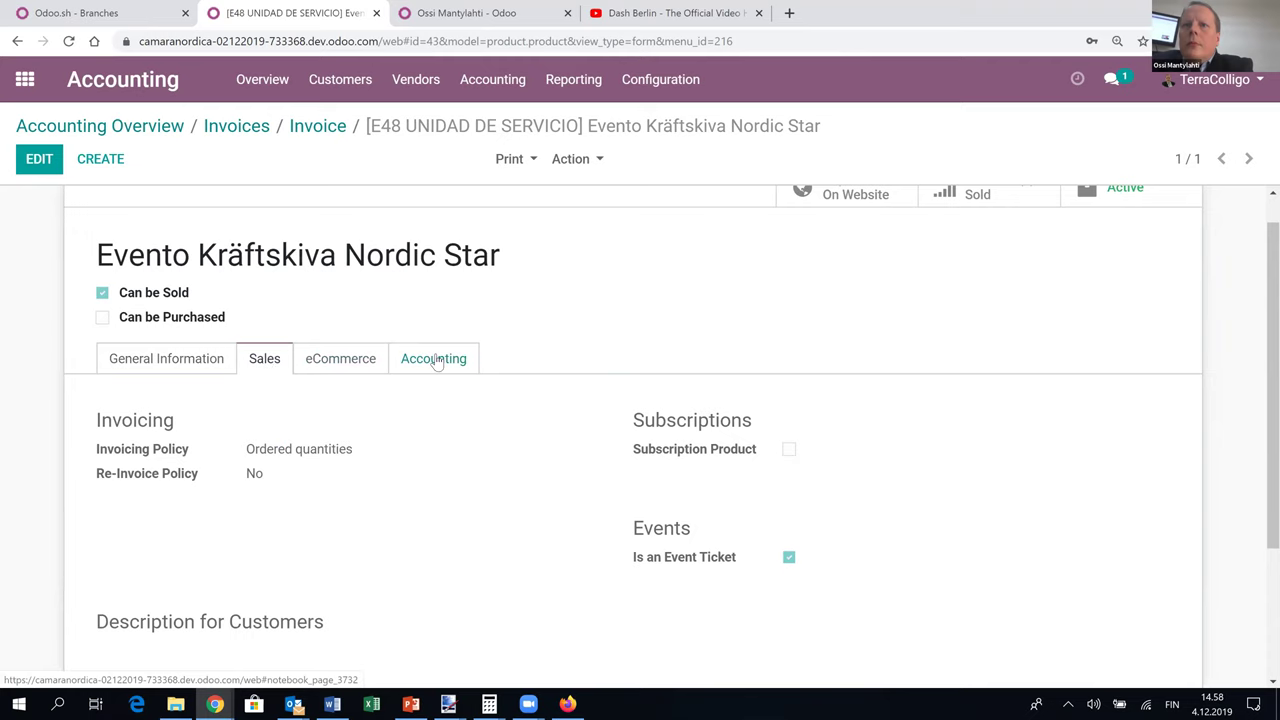
pyautogui.click(434, 358)
pyautogui.scroll(-1, 574, 327)
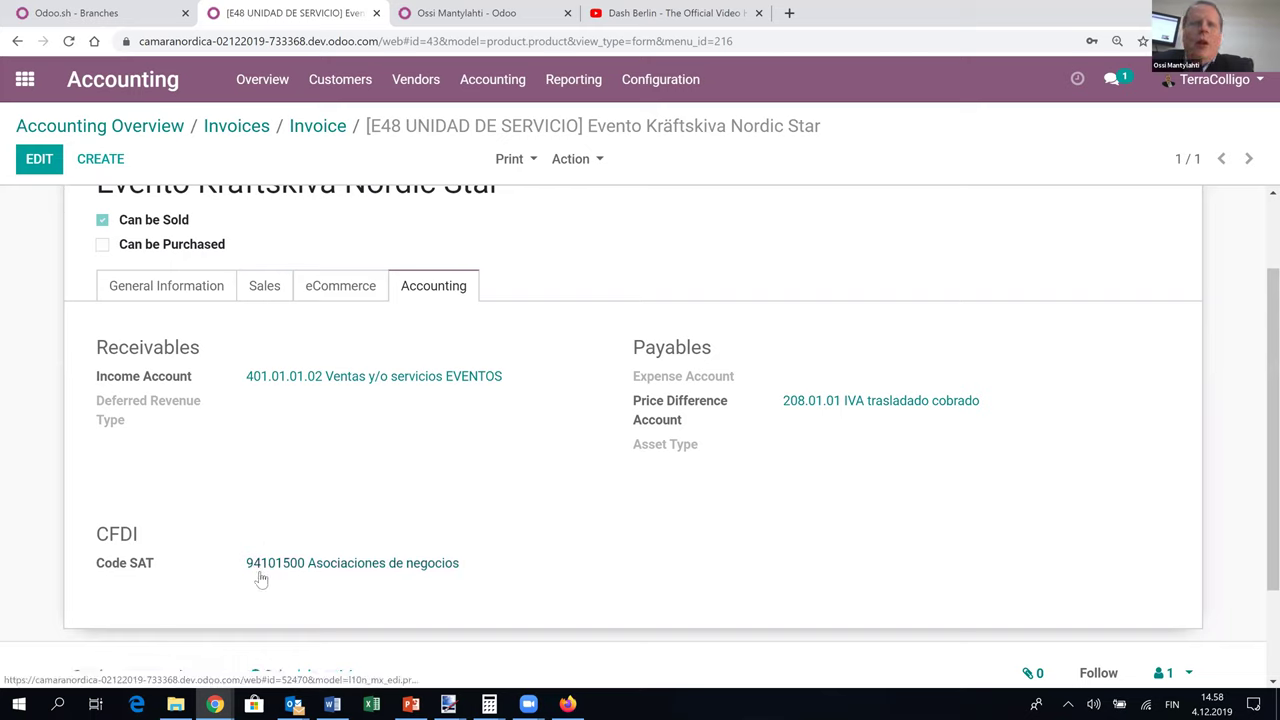
pyautogui.click(340, 300)
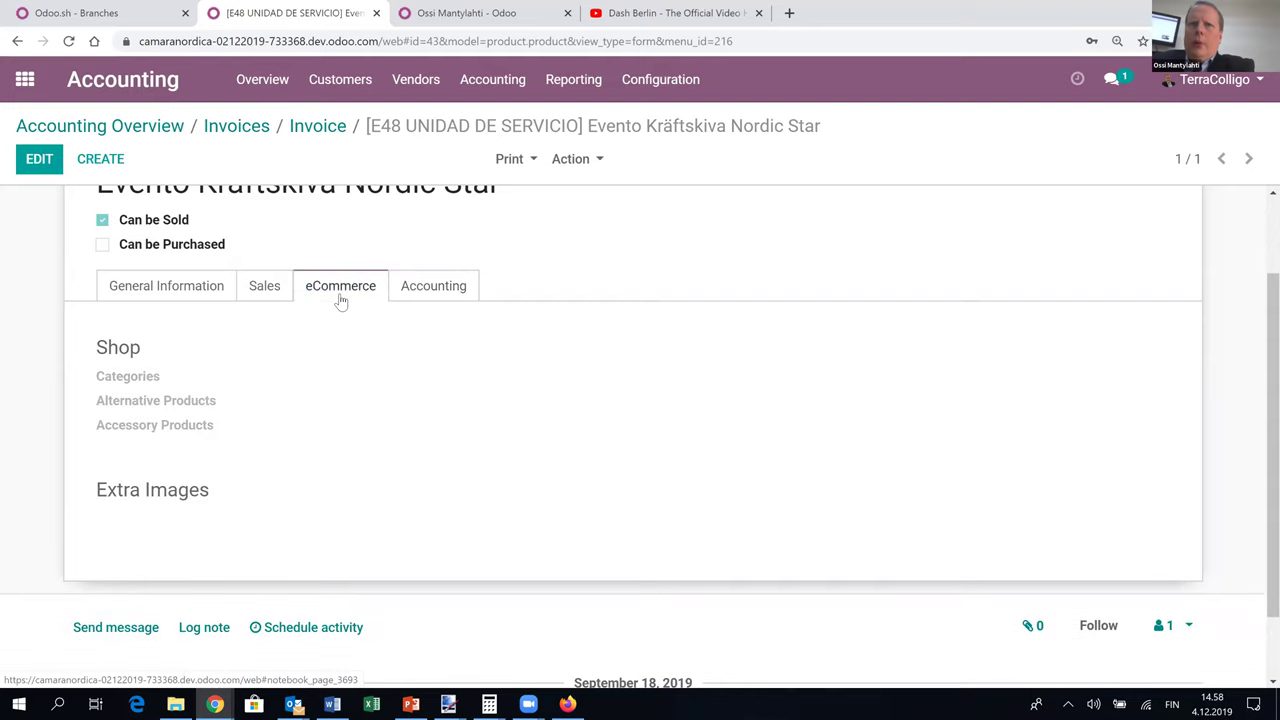
pyautogui.click(282, 288)
pyautogui.click(421, 300)
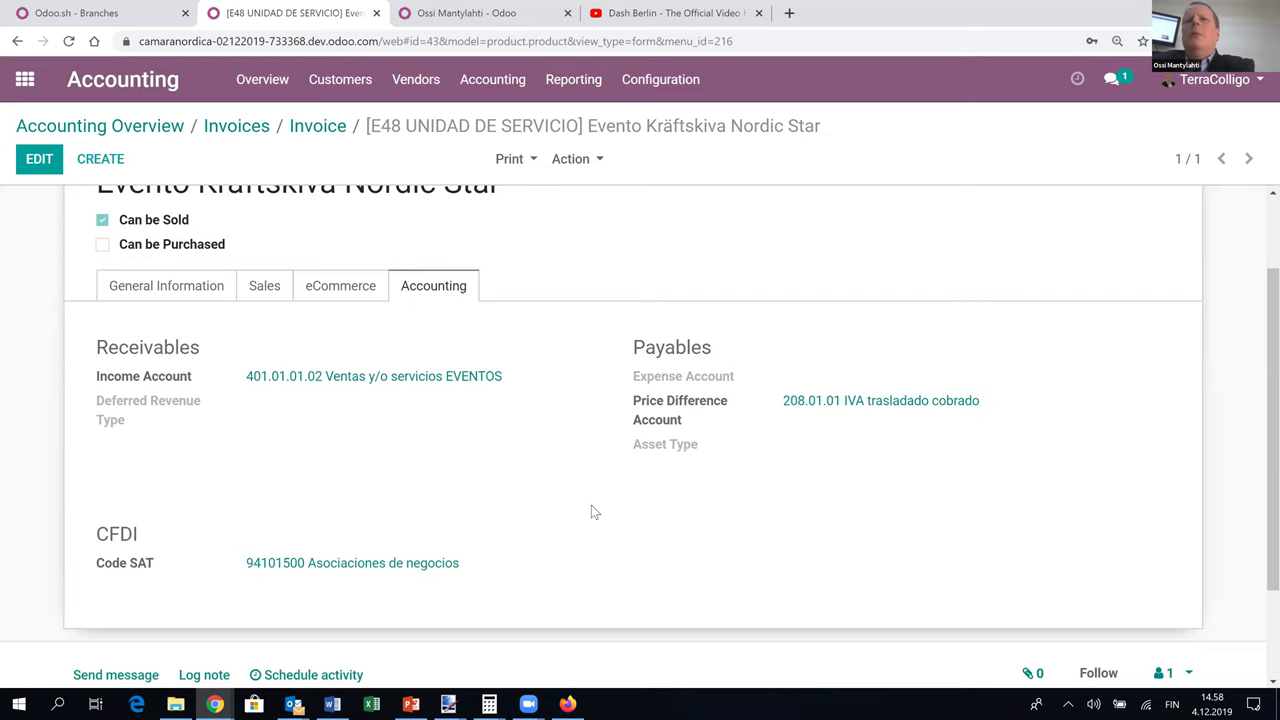
pyautogui.scroll(2, 591, 507)
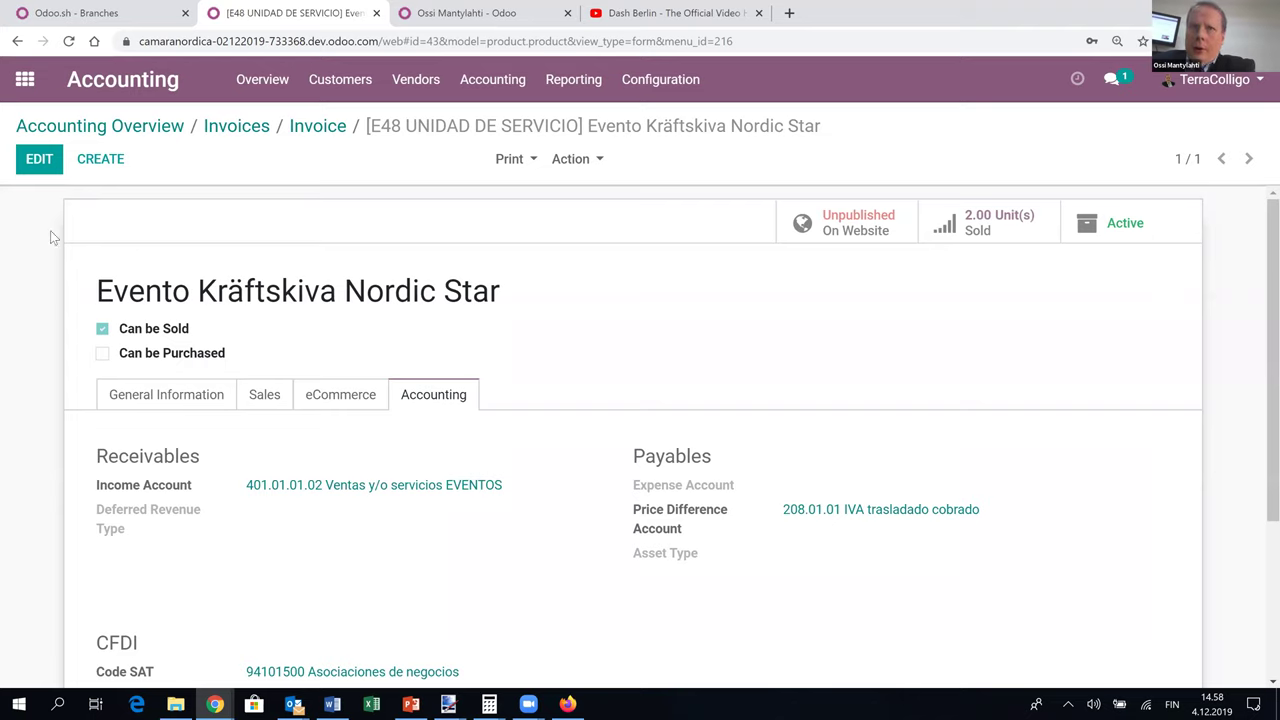
# Return from the product to the cancelled Scania invoice and check its totals, message log and header details.
pyautogui.click(328, 139)
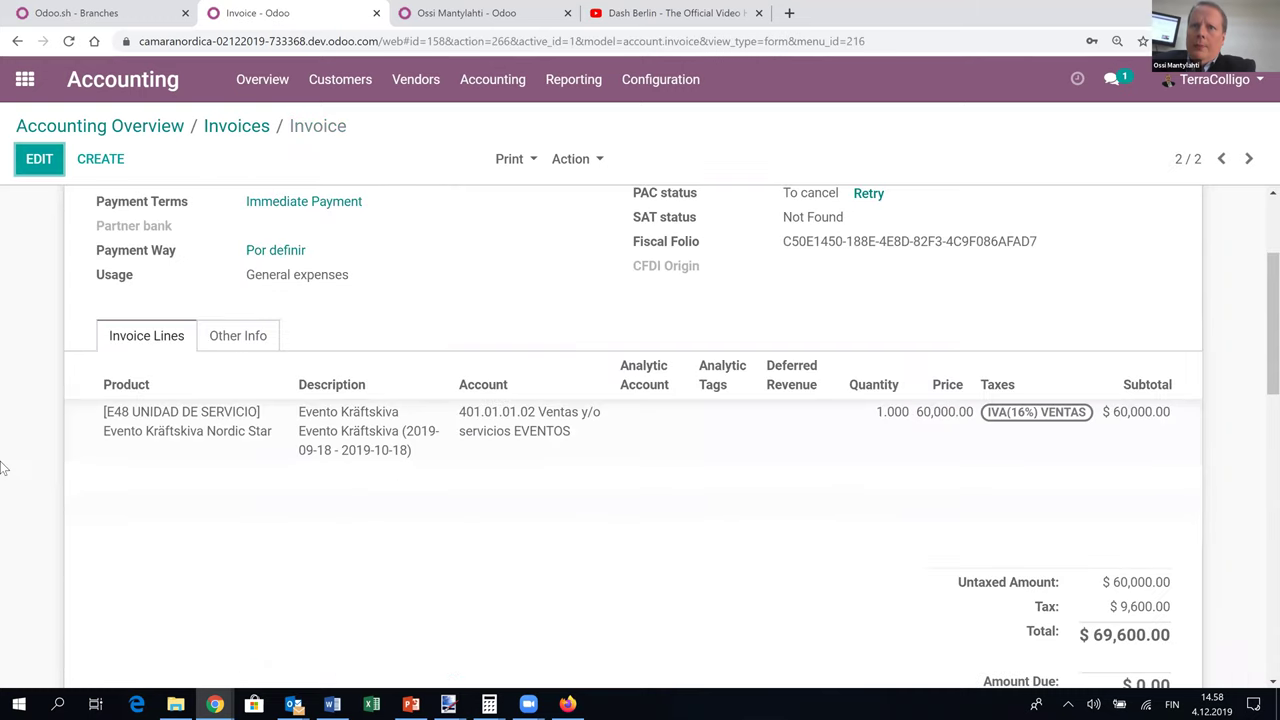
pyautogui.scroll(-2, 3, 467)
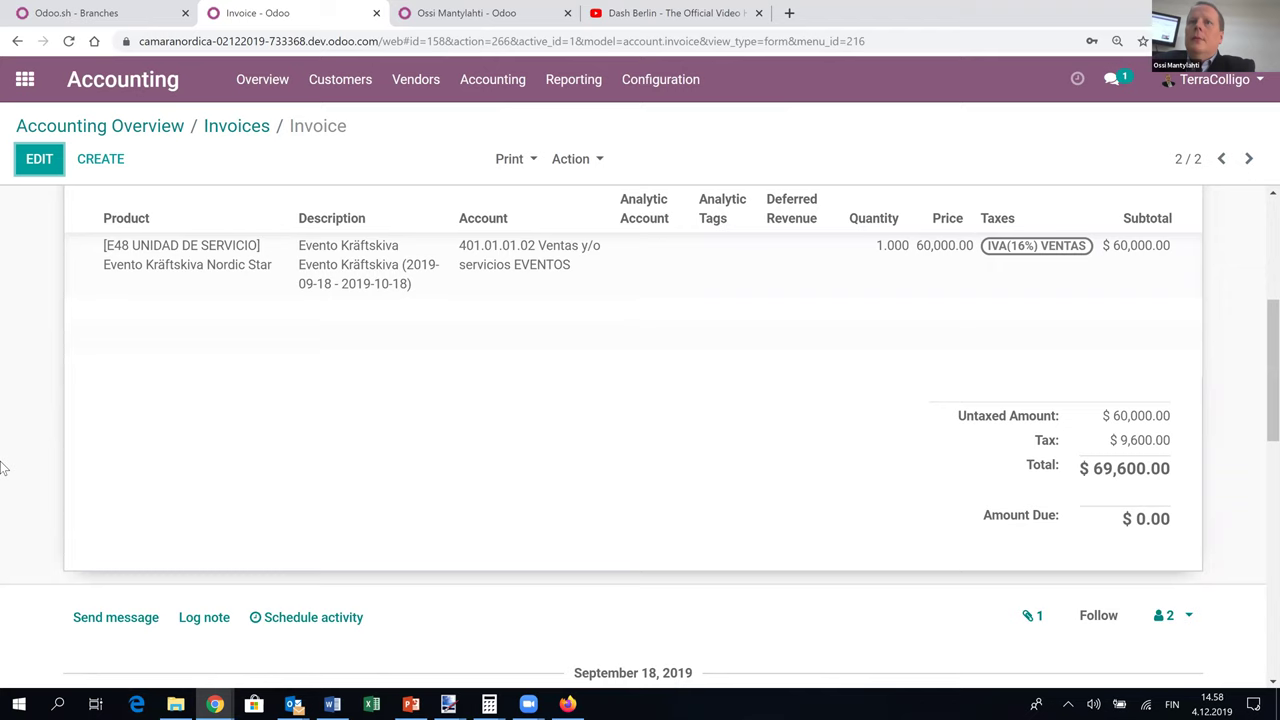
pyautogui.scroll(-5, 3, 467)
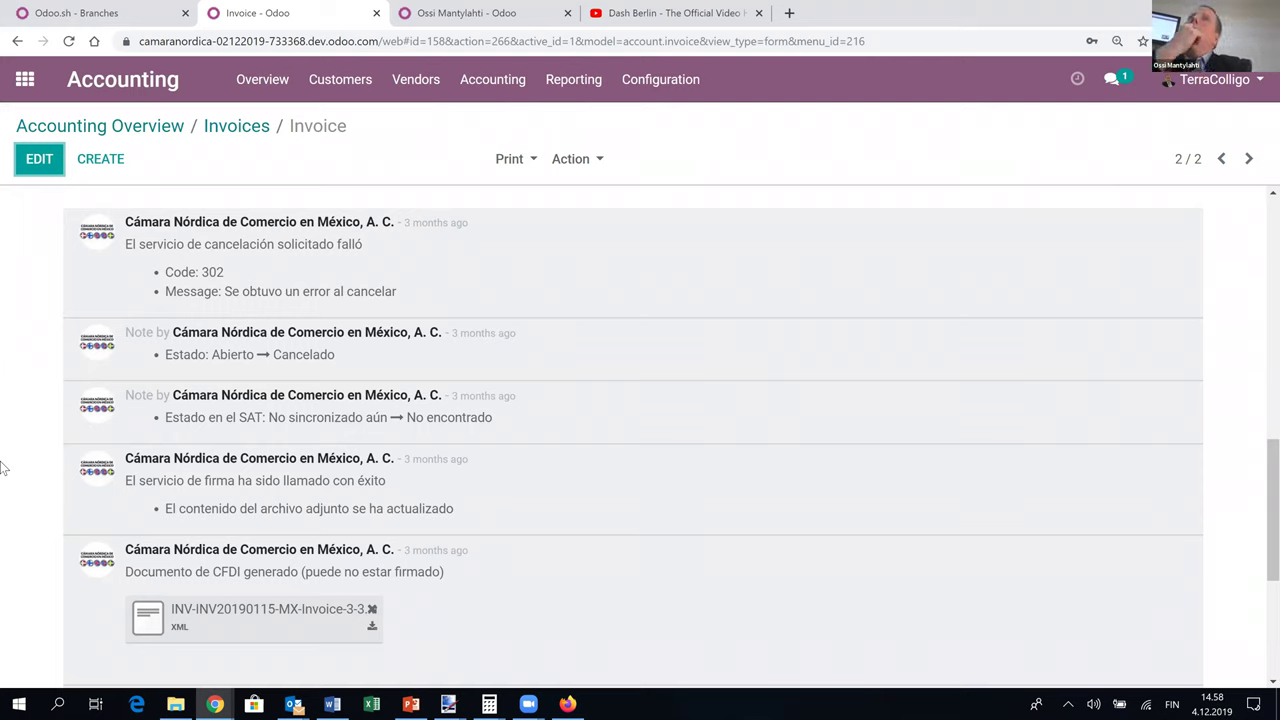
pyautogui.scroll(12, 14, 434)
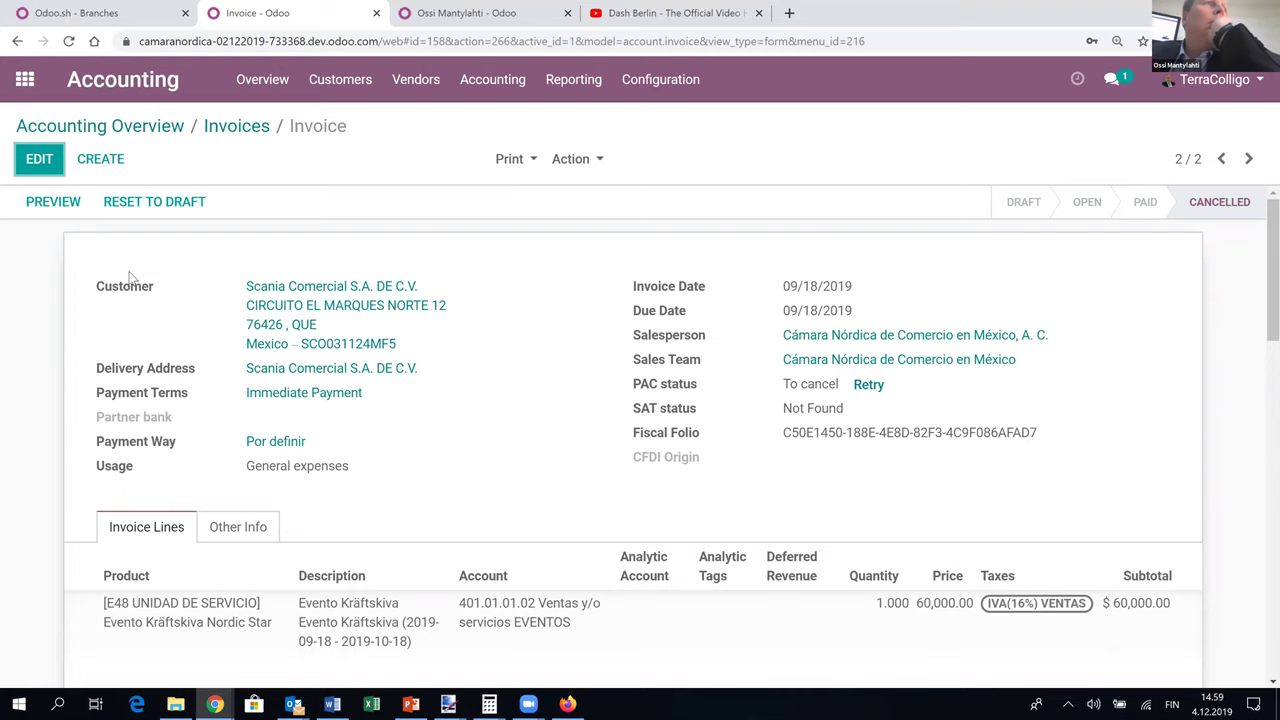
# Go back to the Invoices list and remove both the Status is "Cancelled" and "To cancel by PAC" filters.
pyautogui.click(241, 126)
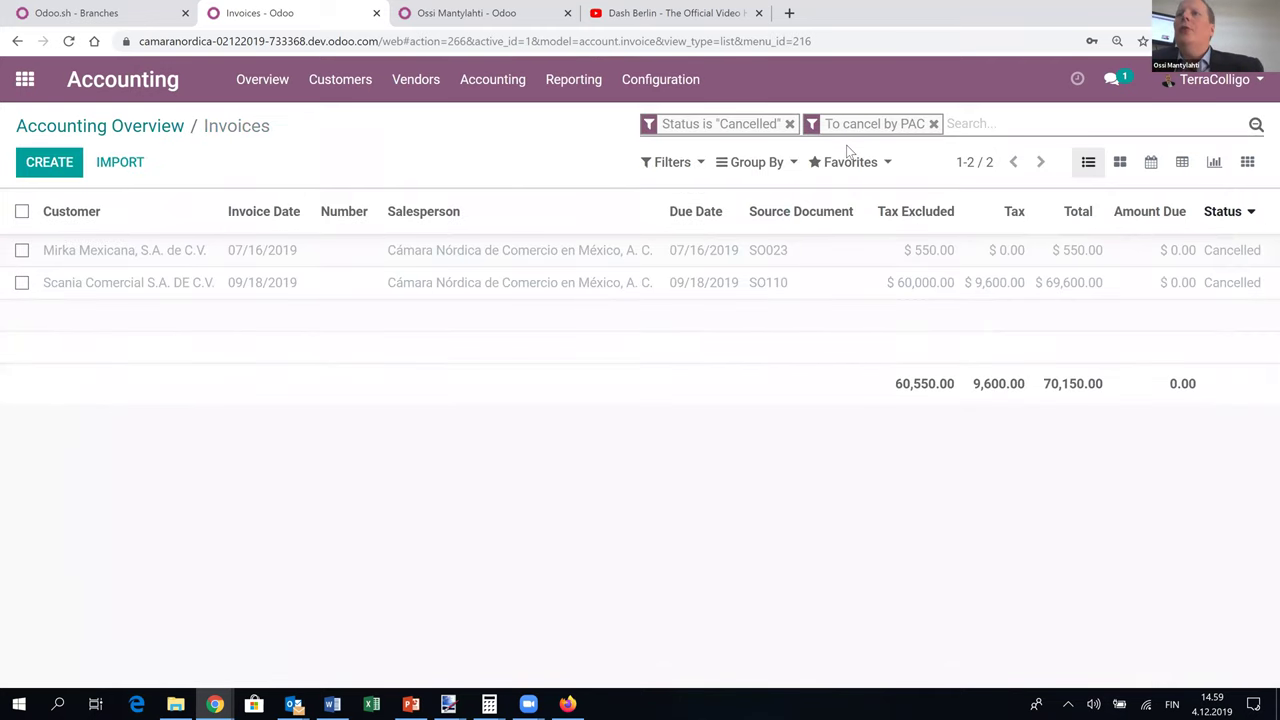
pyautogui.click(789, 124)
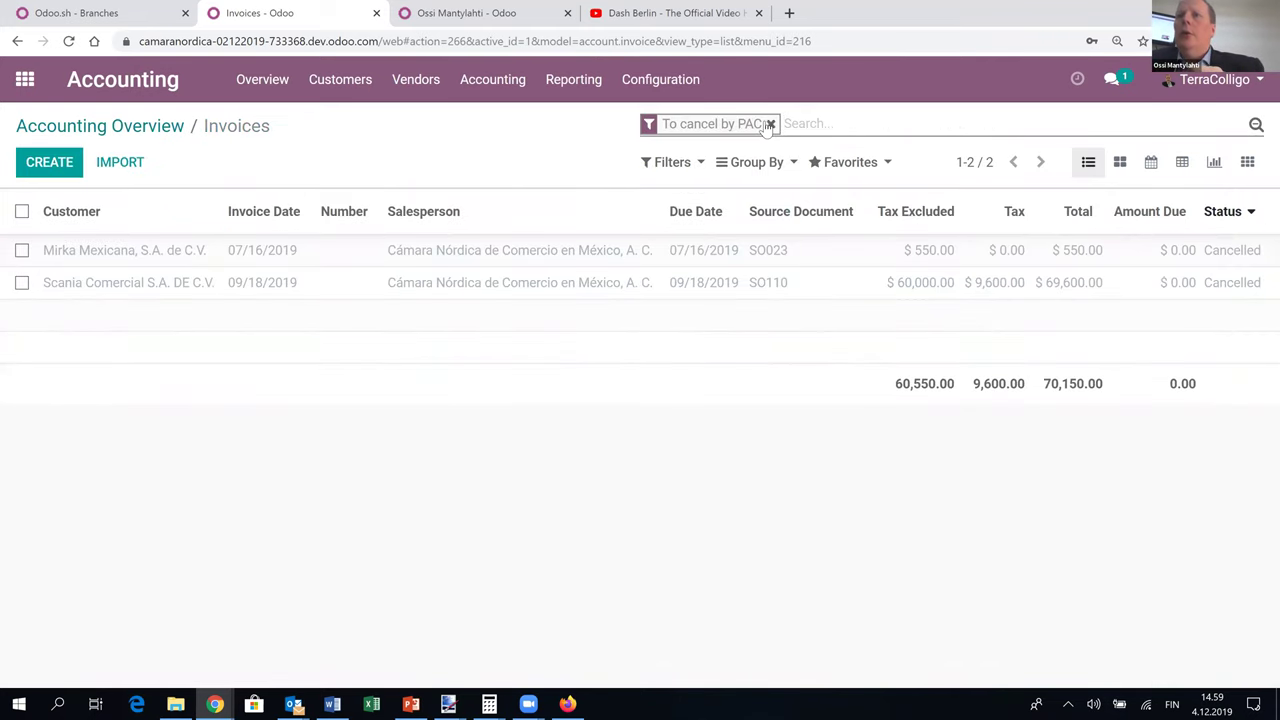
pyautogui.click(771, 124)
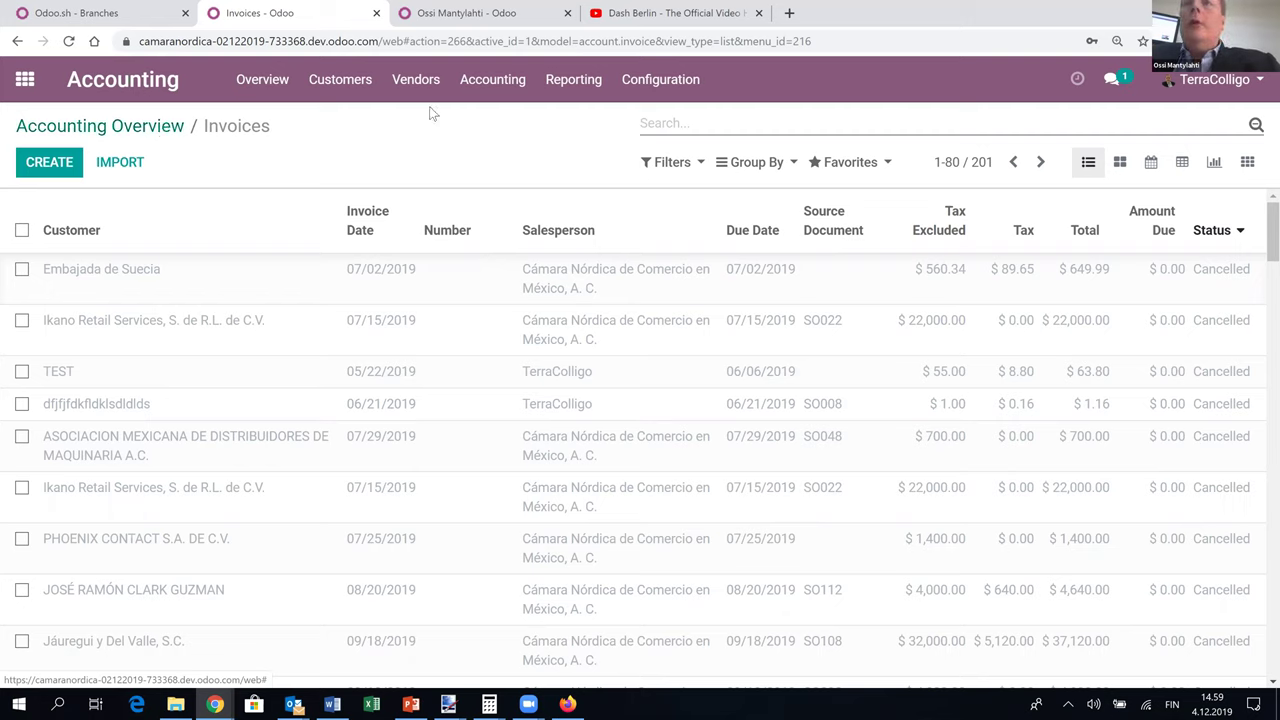
# Open the unfiltered customer Invoices list and look through its draft, cancelled, open and paid invoices.
pyautogui.click(494, 84)
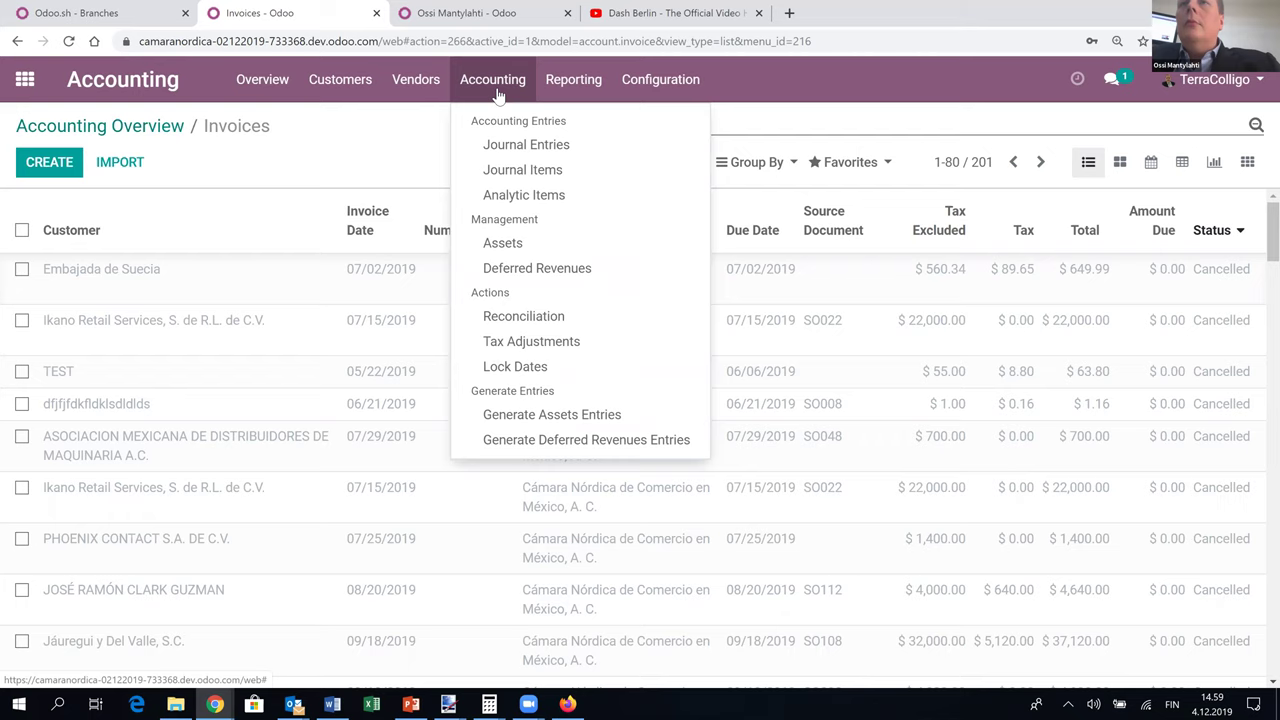
pyautogui.moveTo(569, 100)
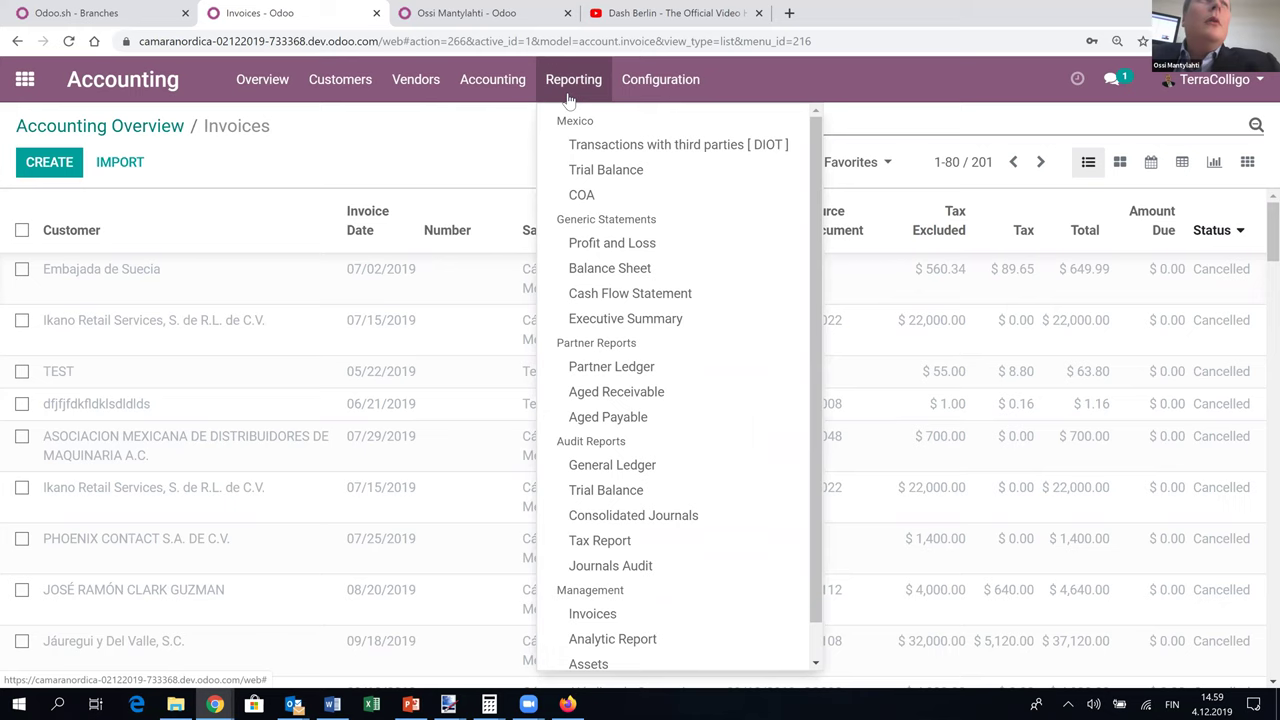
pyautogui.moveTo(366, 96)
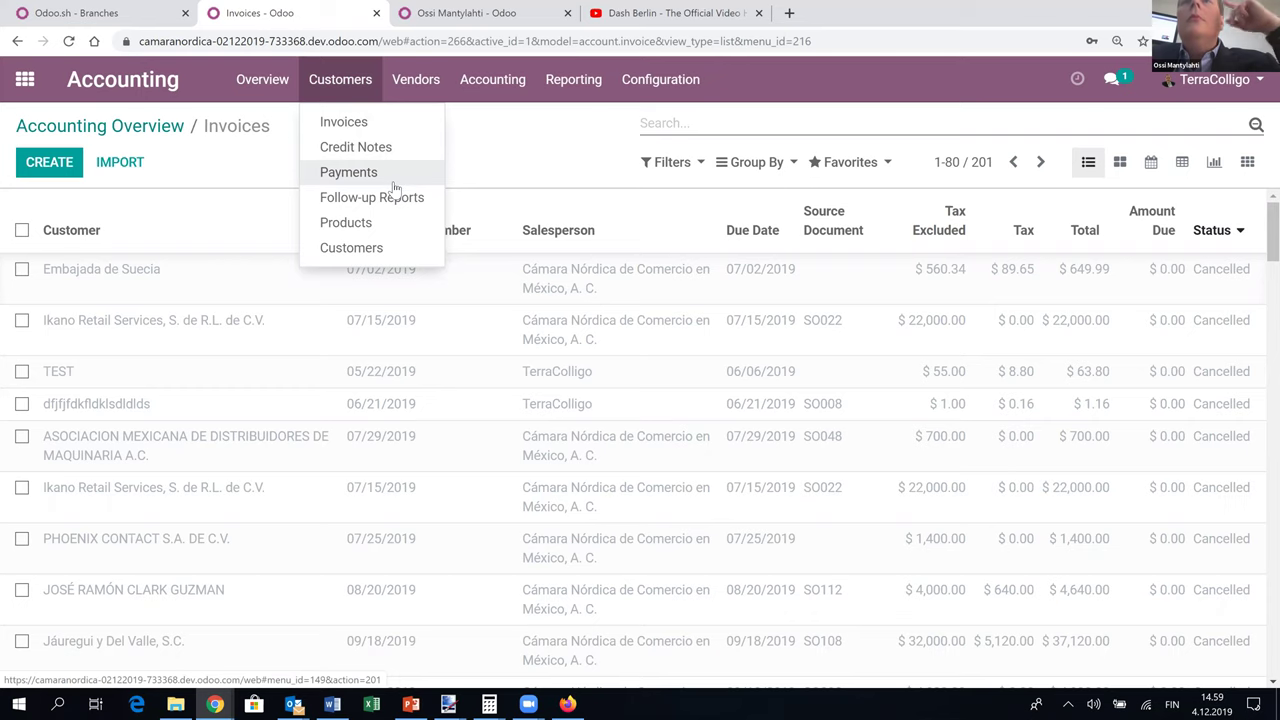
pyautogui.click(374, 130)
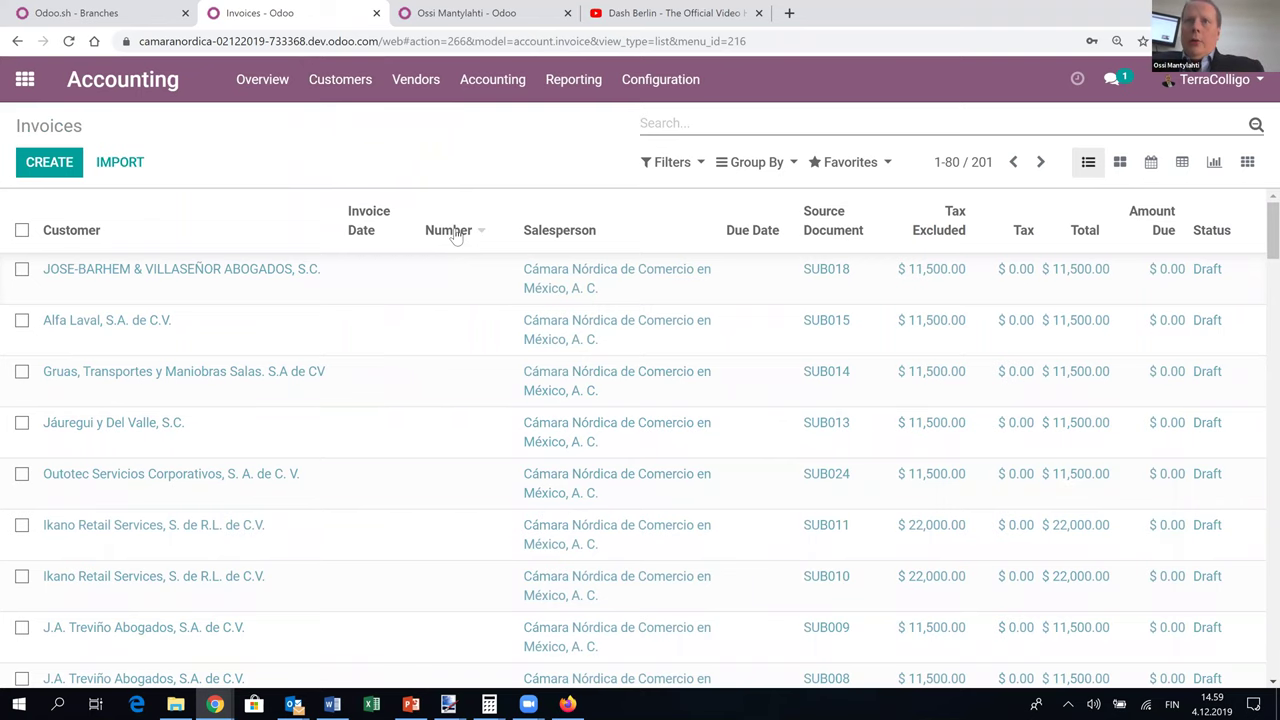
pyautogui.scroll(-12, 455, 233)
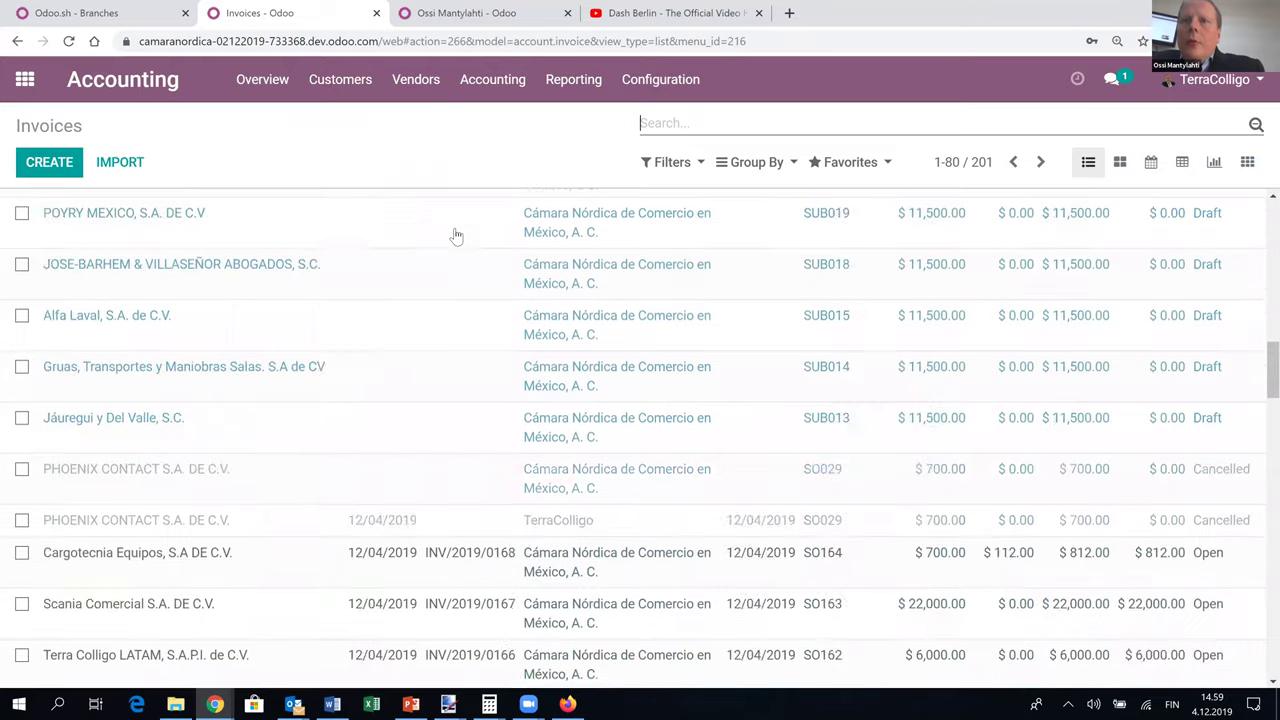
pyautogui.scroll(-4, 455, 233)
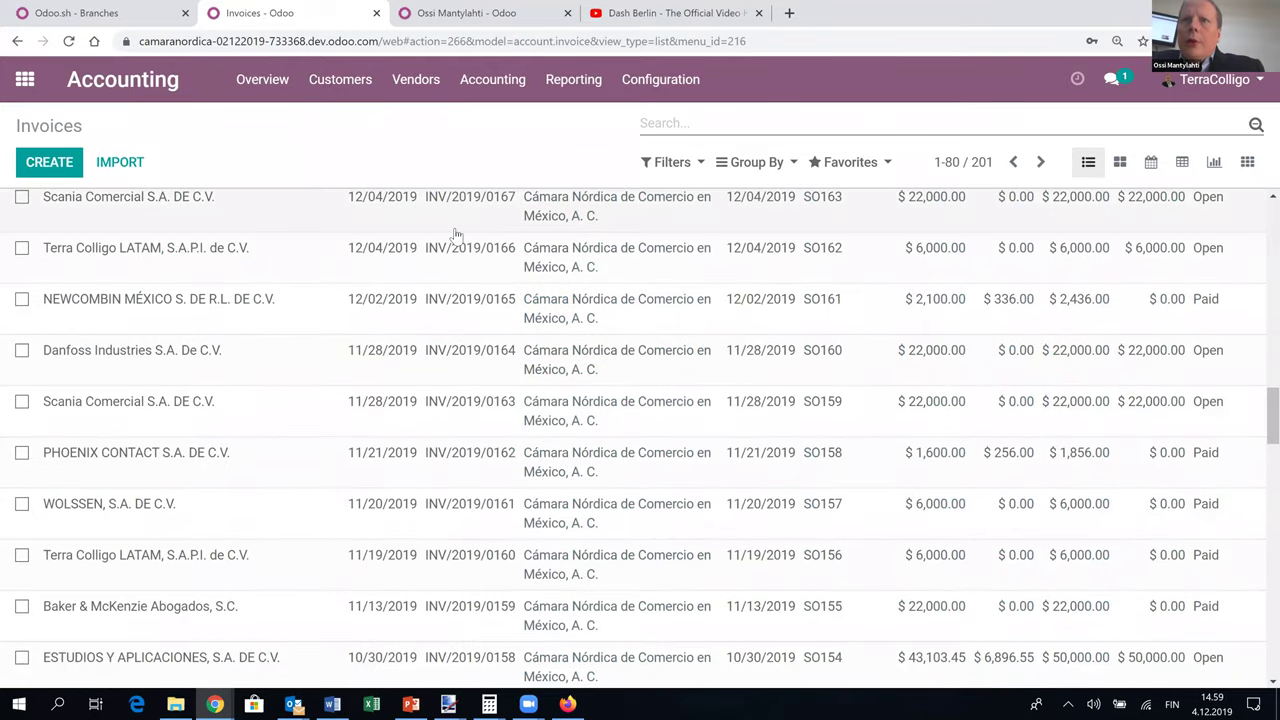
pyautogui.scroll(-5, 455, 233)
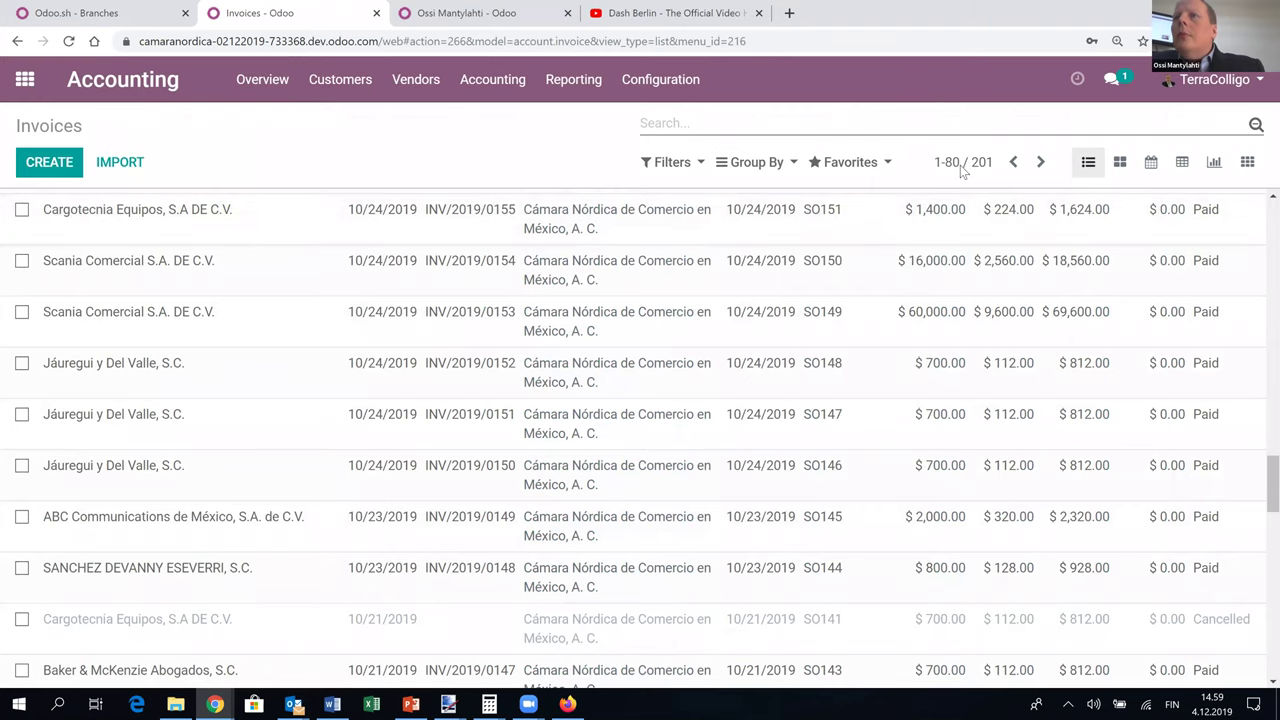
# Show the customer invoices as a pivot table of count and company-currency total, and return to the list view.
pyautogui.click(1124, 168)
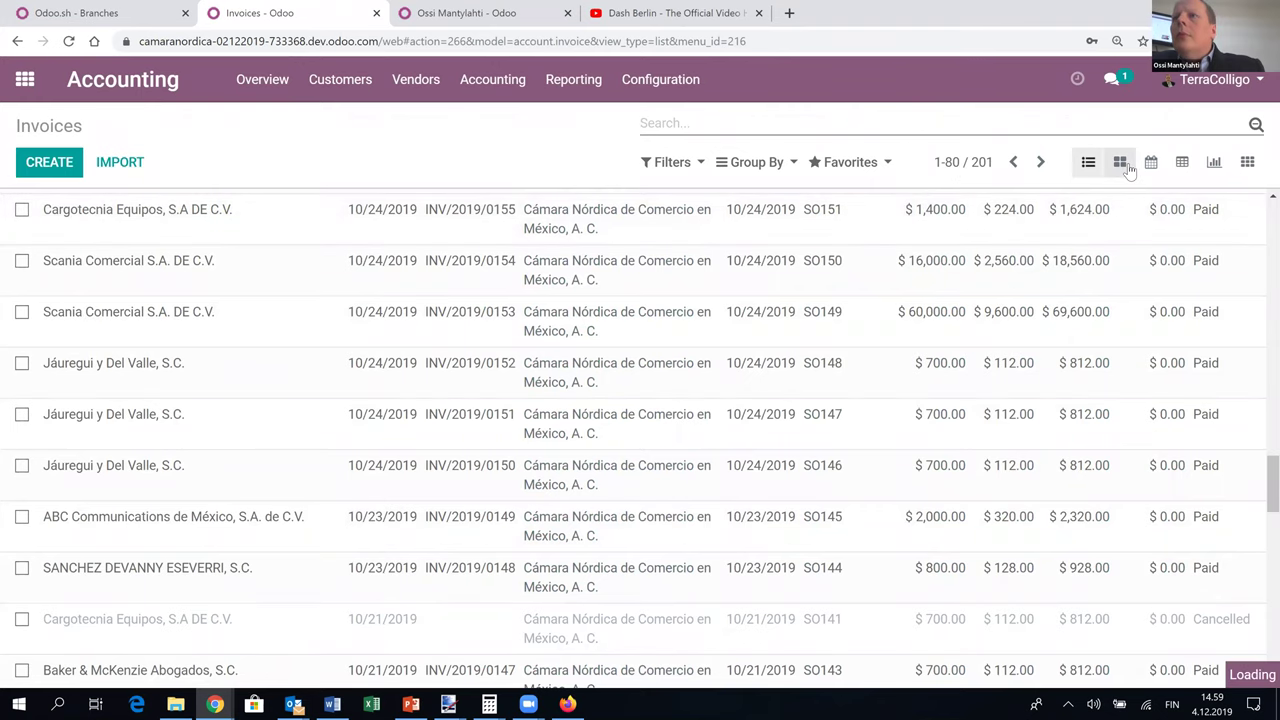
pyautogui.click(1088, 162)
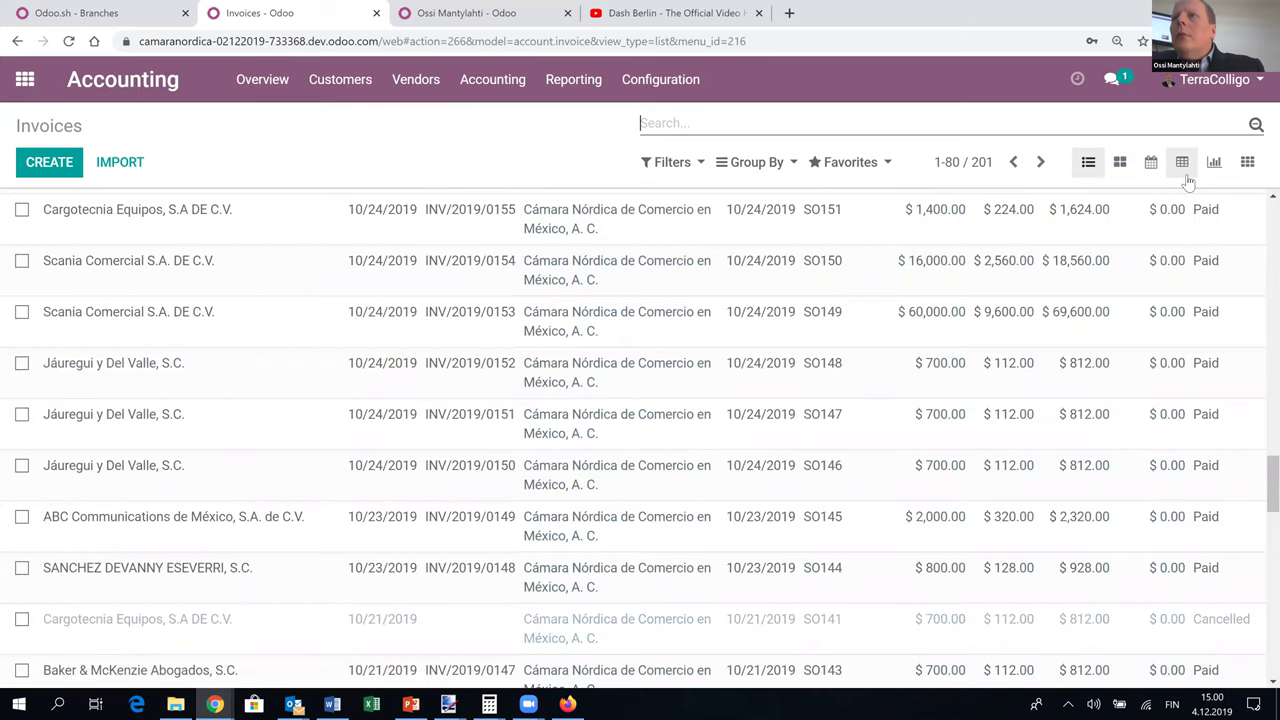
pyautogui.click(1214, 168)
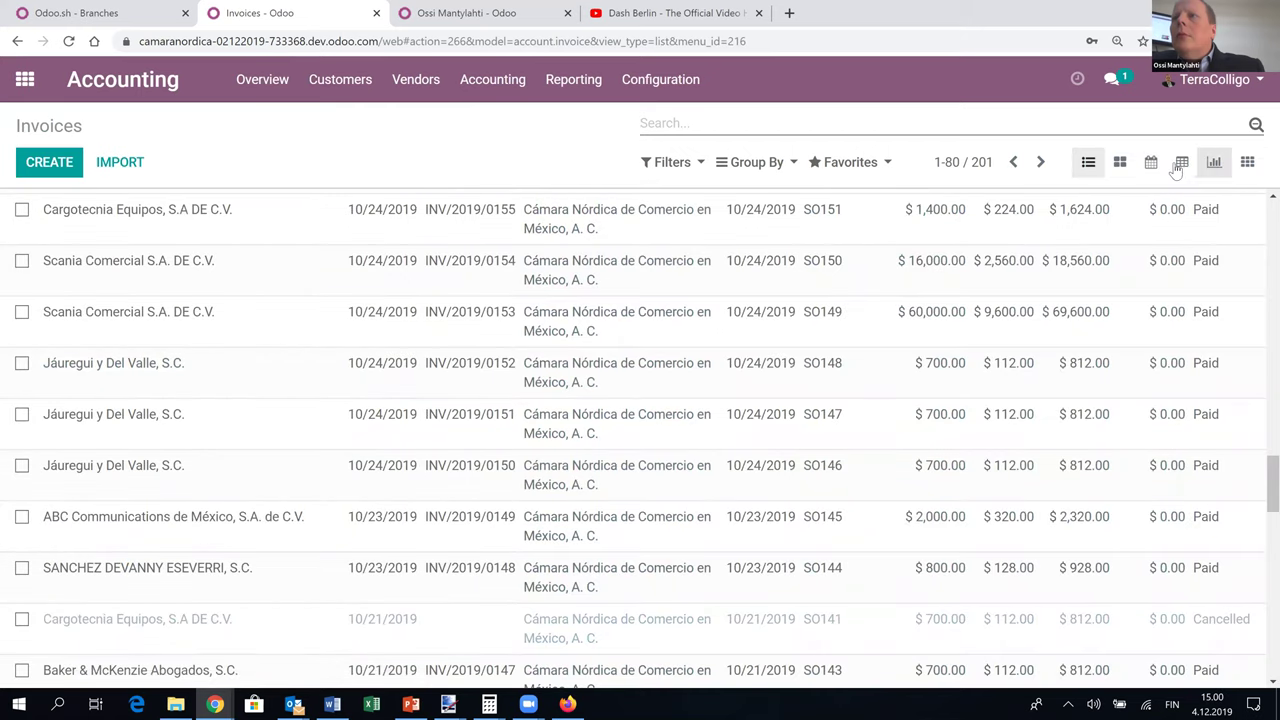
pyautogui.click(1181, 167)
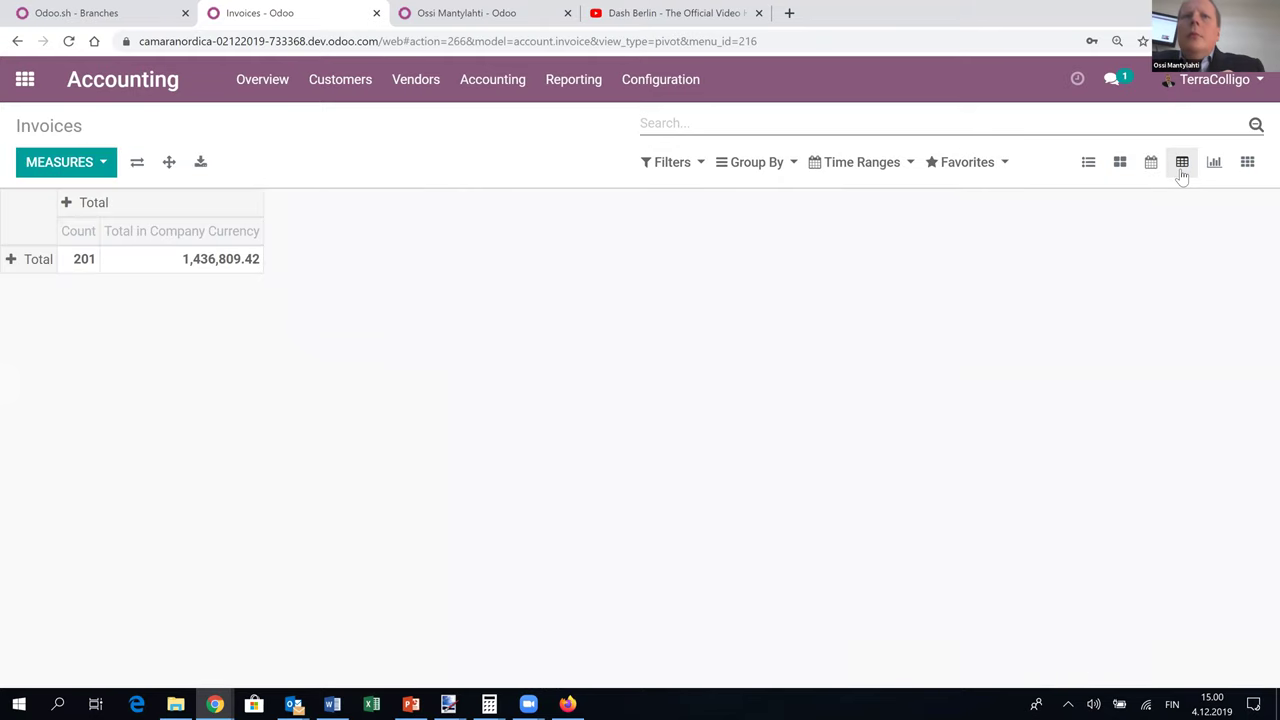
pyautogui.click(1088, 165)
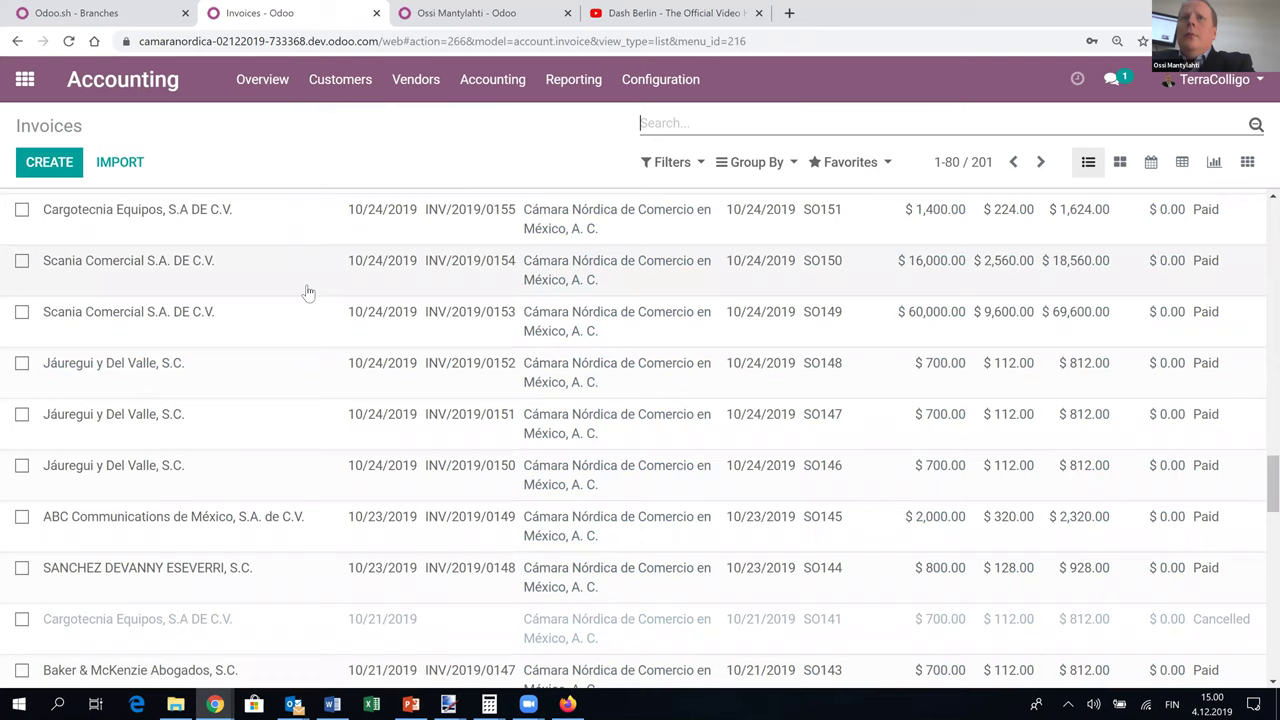
# Look through the first page of customer invoices and expand the record range to 1-201.
pyautogui.scroll(3, 340, 350)
pyautogui.scroll(-2, 390, 418)
pyautogui.scroll(-3, 390, 418)
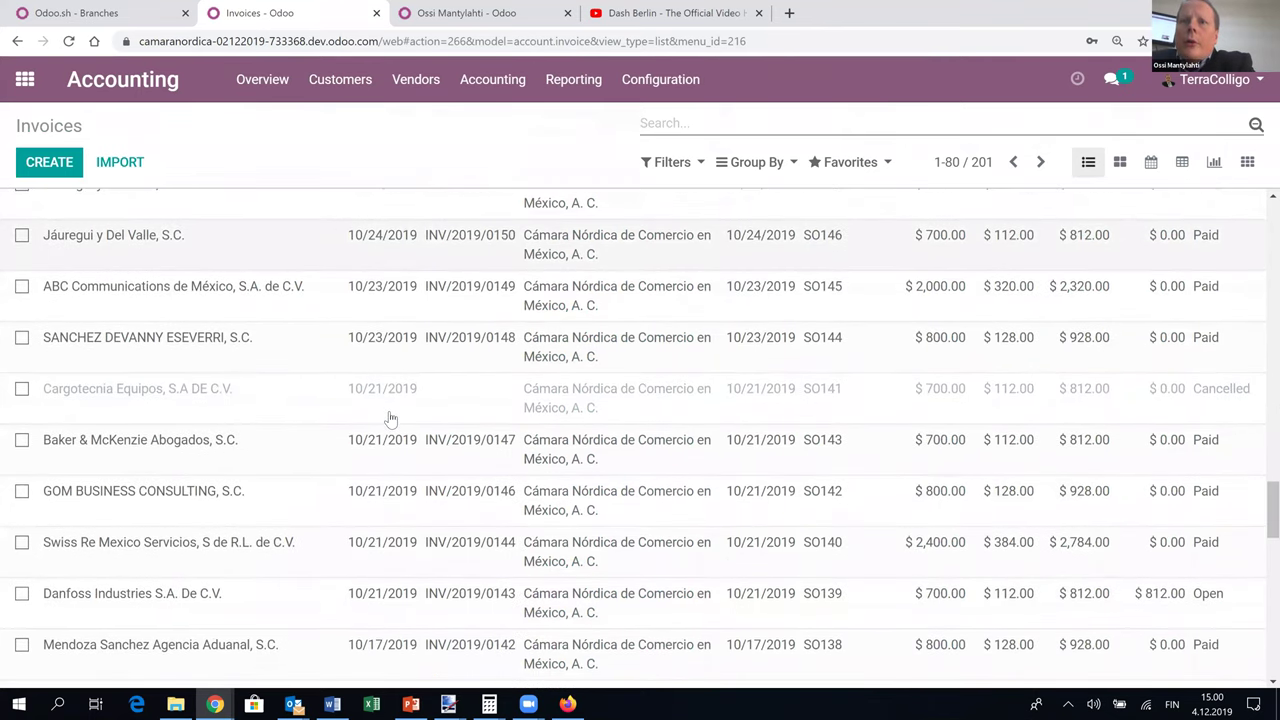
pyautogui.scroll(-10, 390, 418)
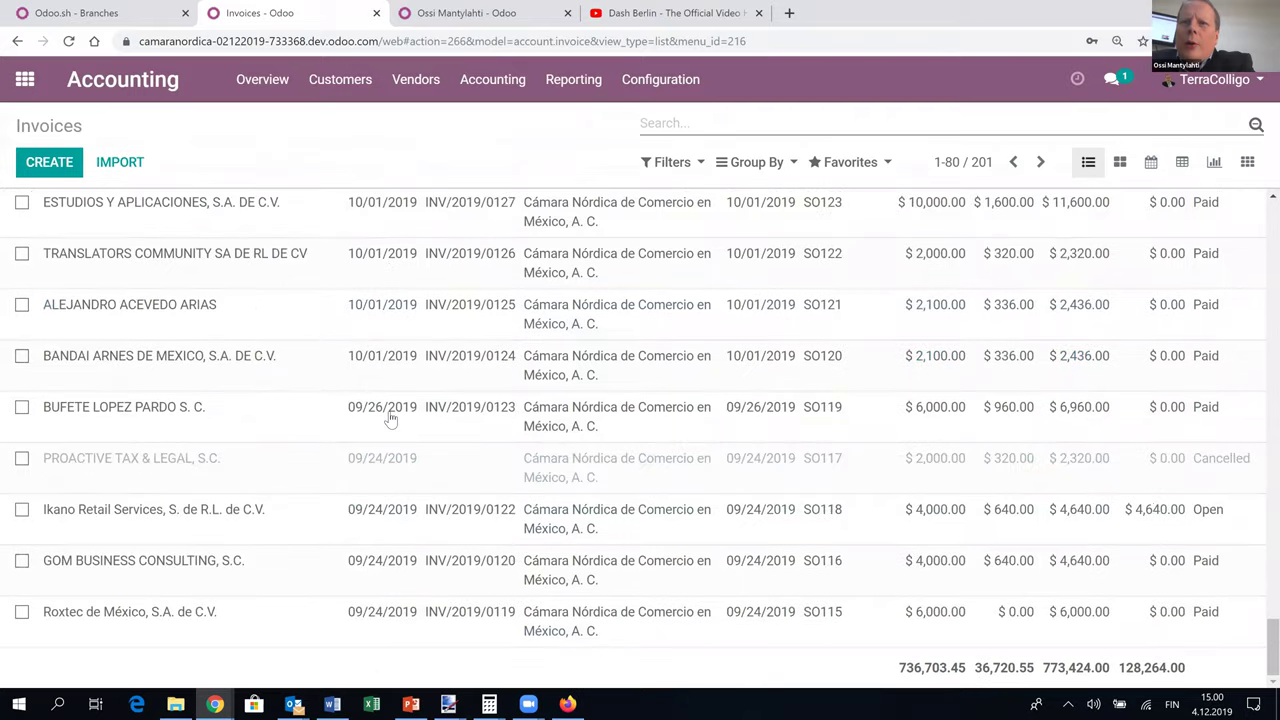
pyautogui.click(946, 160)
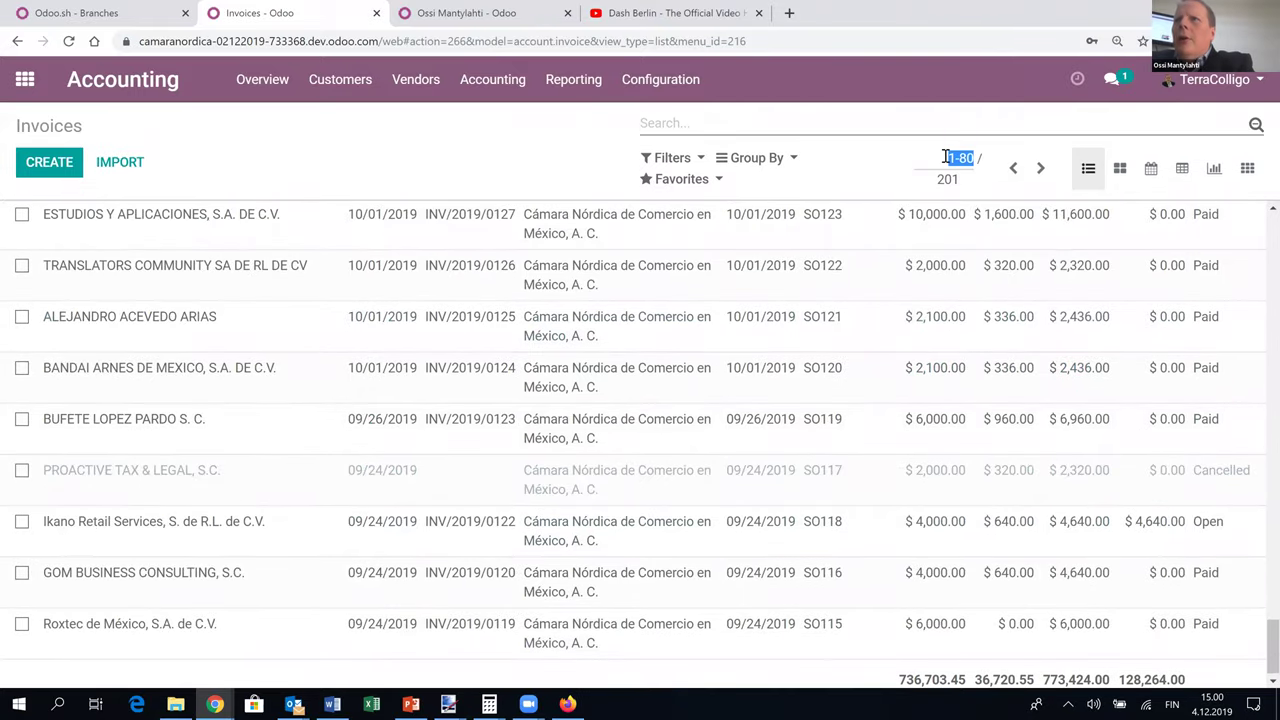
pyautogui.write('1-201')
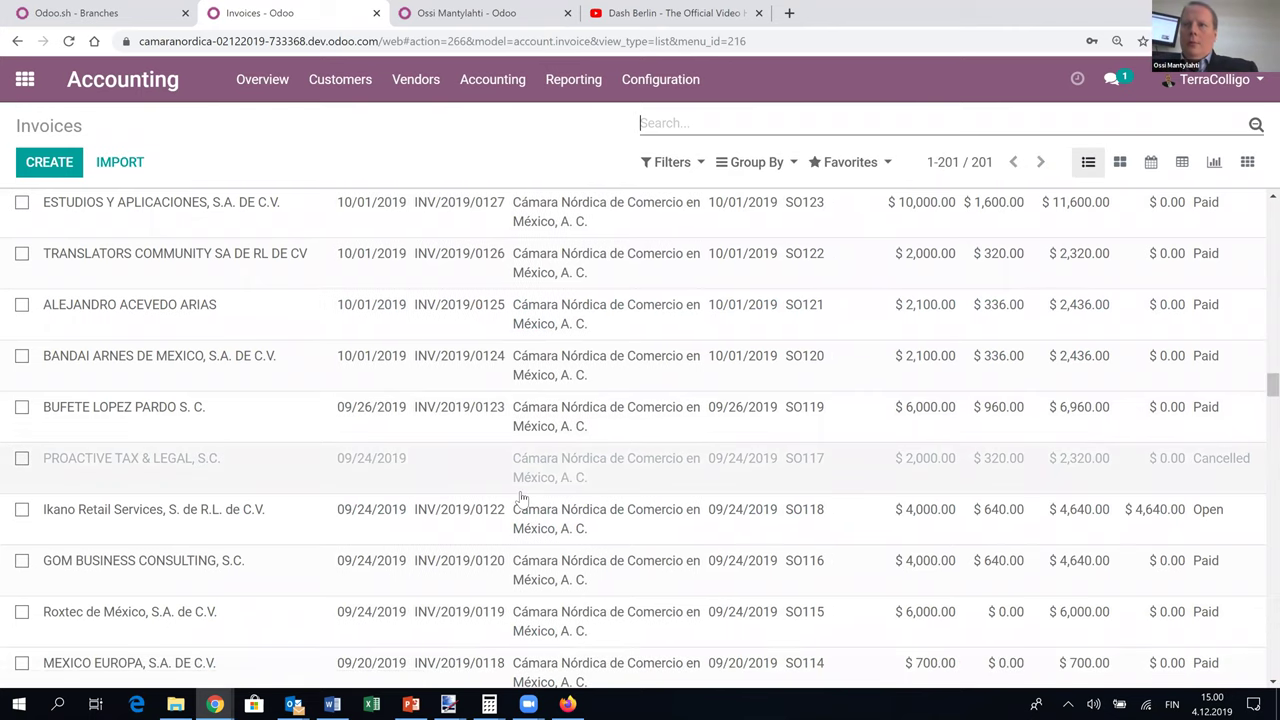
# Open the cancelled 05/22/2019 Terra Colligo Latam SAPI de CV invoice and read its message log.
pyautogui.scroll(-20, 454, 487)
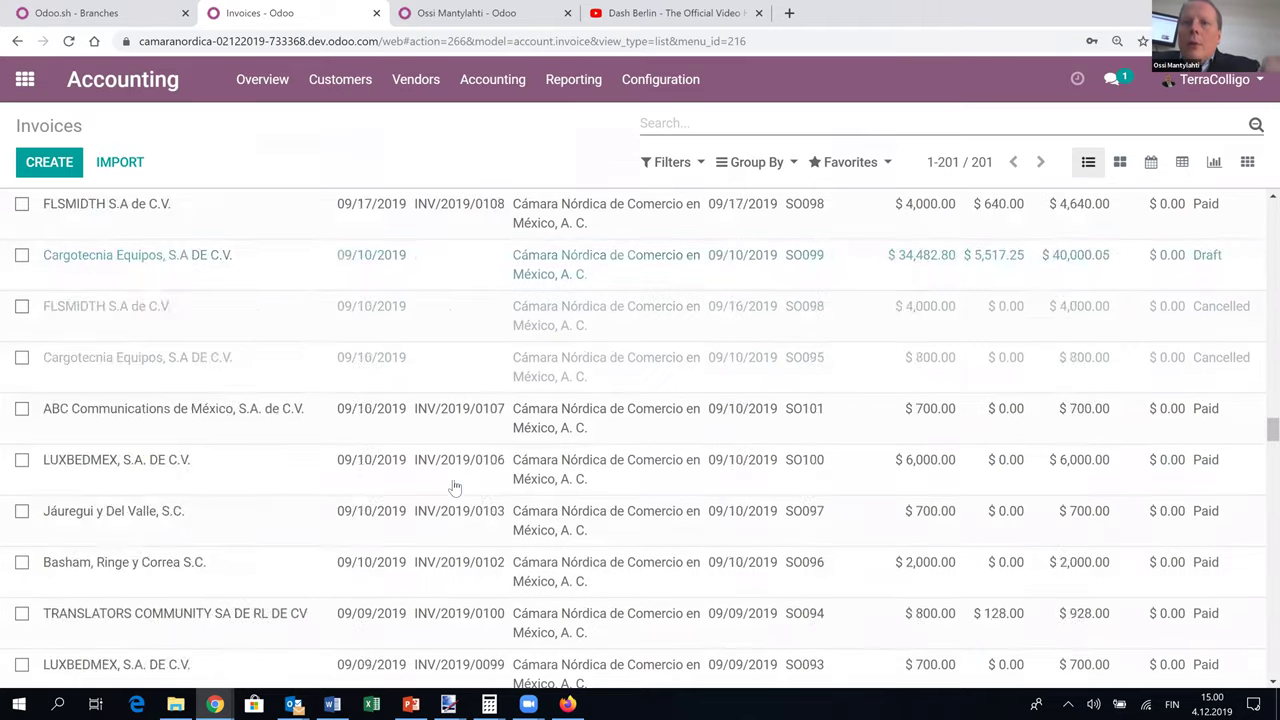
pyautogui.scroll(-10, 454, 487)
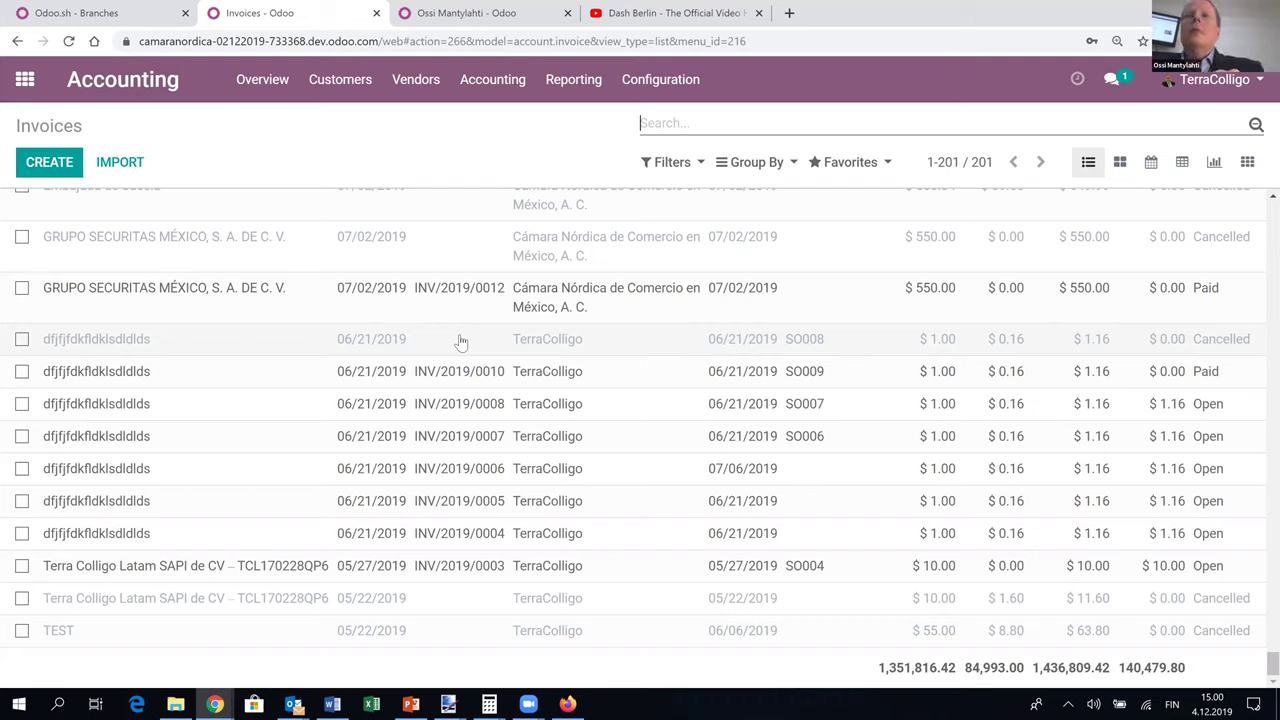
pyautogui.click(478, 603)
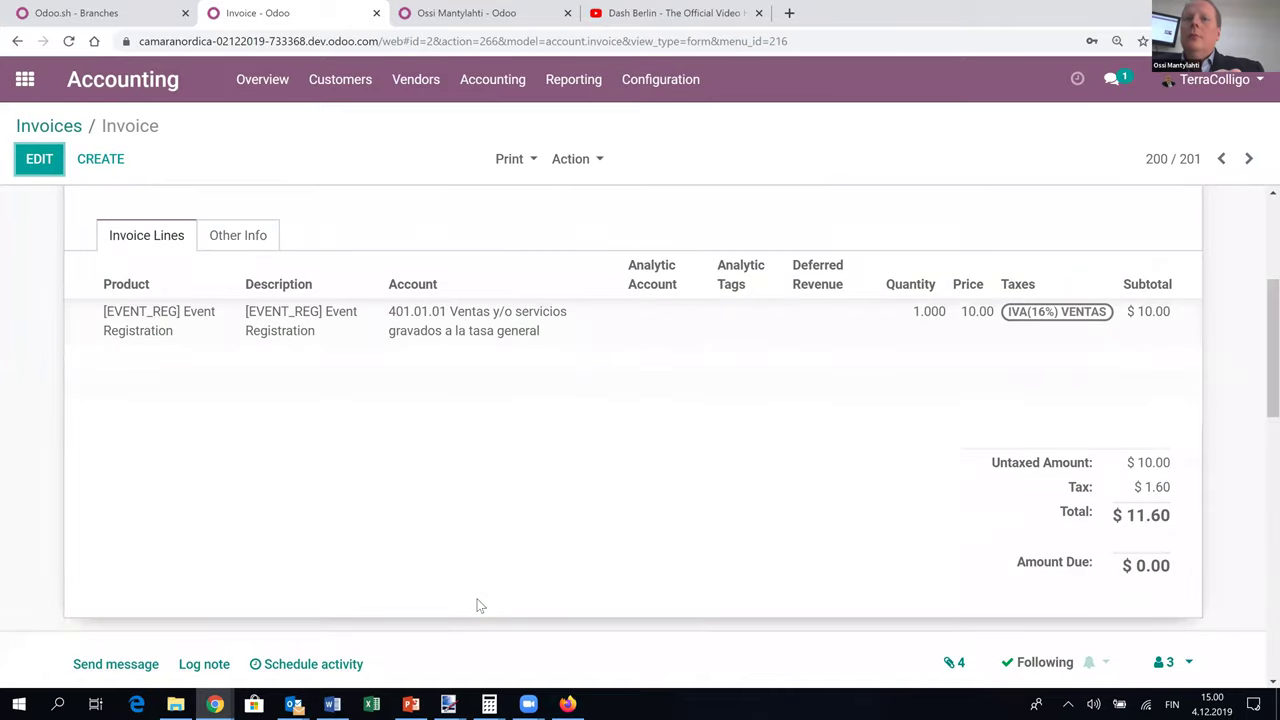
pyautogui.scroll(-4, 478, 605)
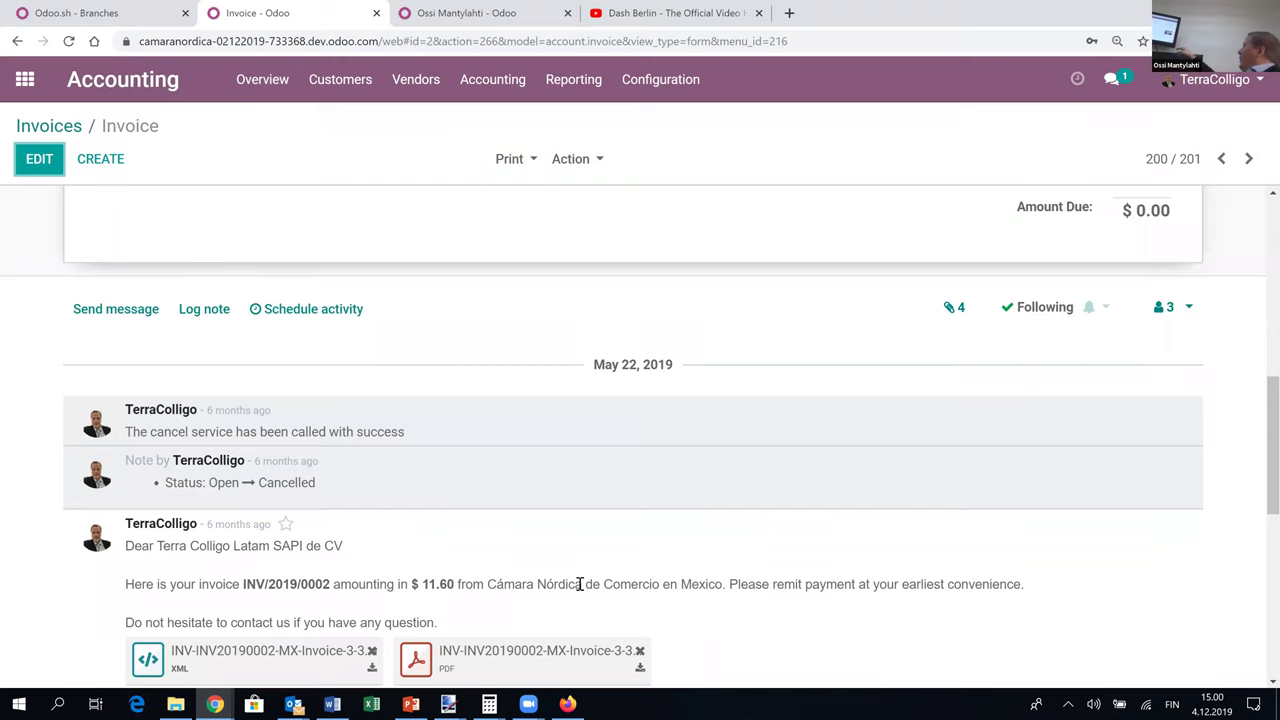
pyautogui.scroll(-2, 579, 584)
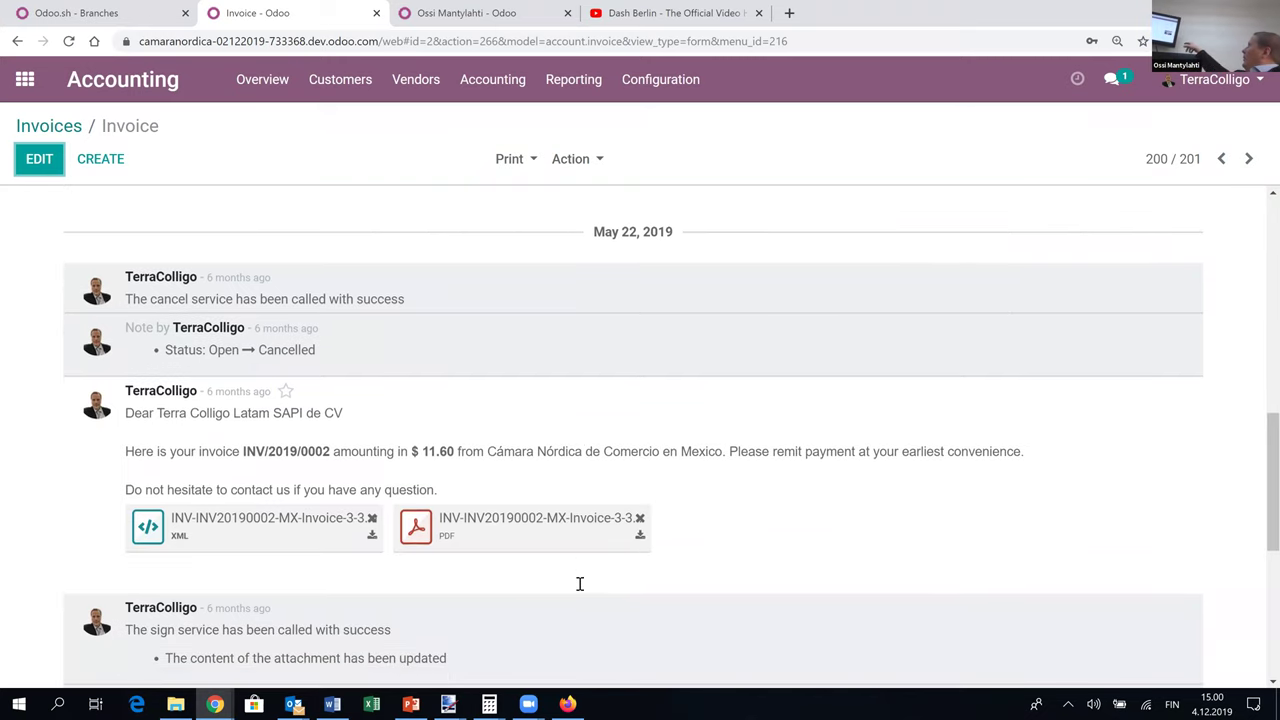
pyautogui.scroll(-4, 579, 583)
pyautogui.scroll(10, 579, 583)
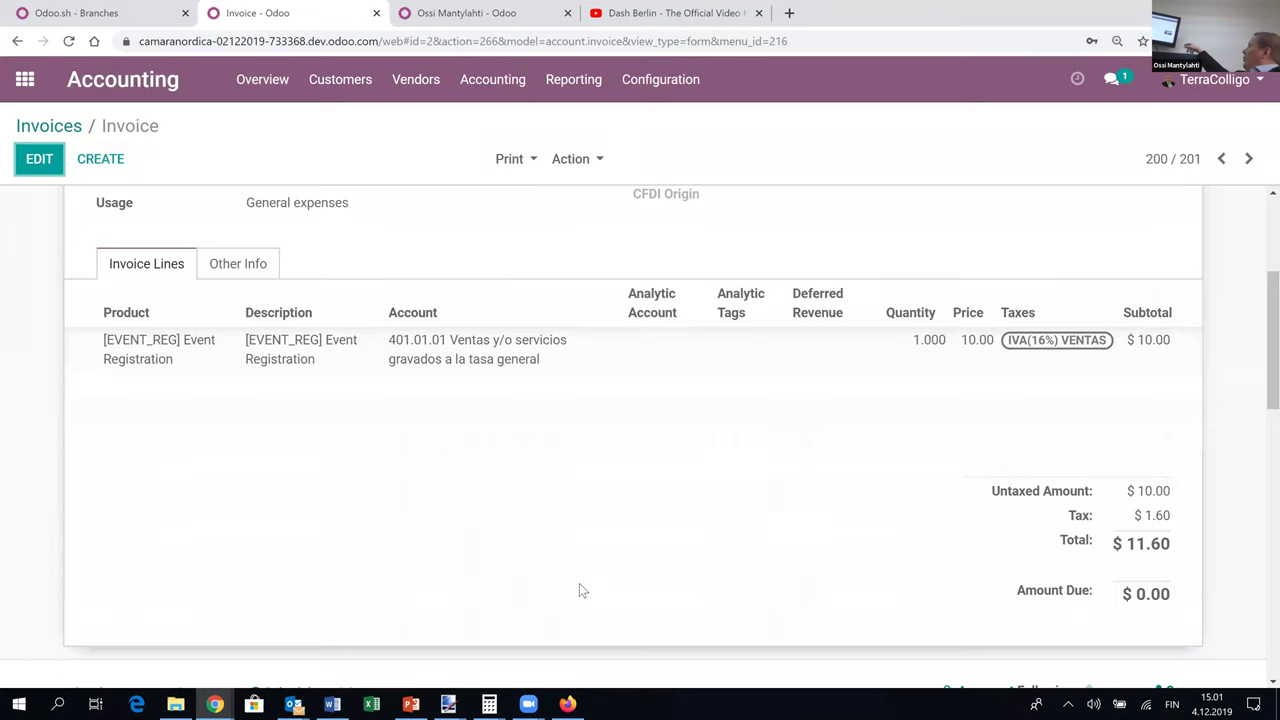
# Check the cancelled invoice's PAC status, SAT status and fiscal folio against the cancellation entries in its log.
pyautogui.scroll(4, 579, 585)
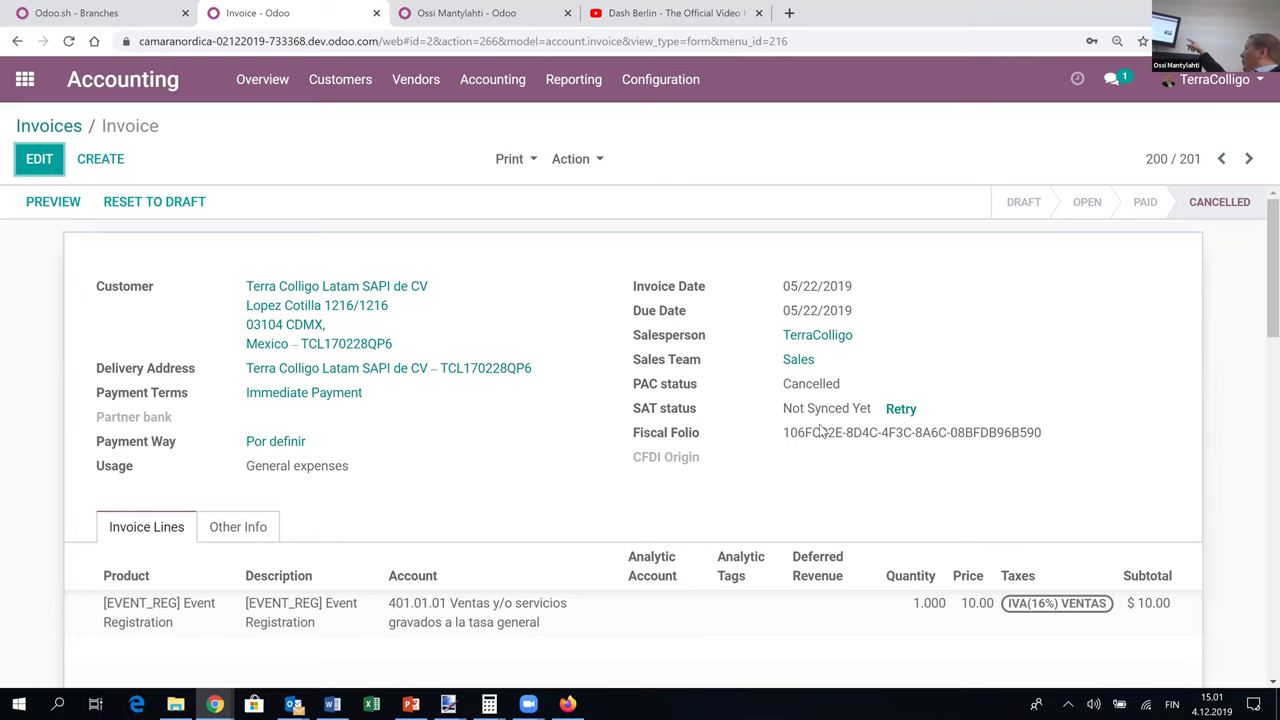
pyautogui.scroll(-1, 819, 432)
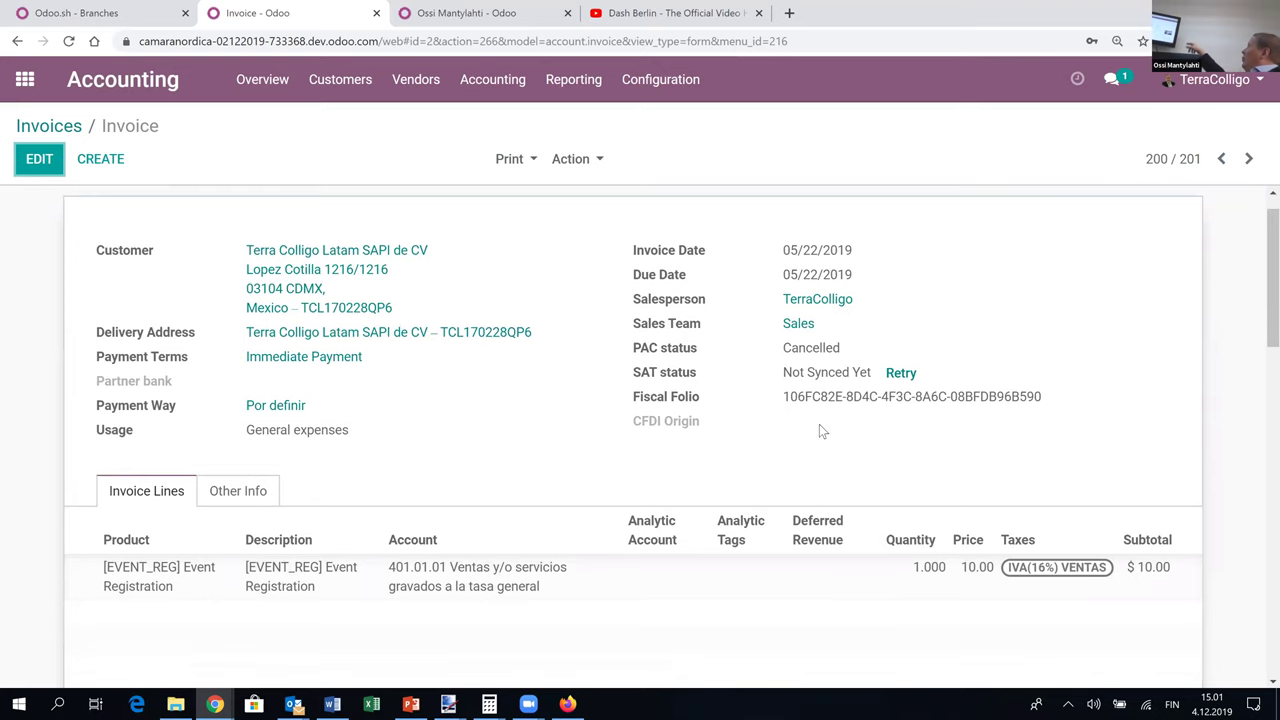
pyautogui.scroll(-2, 819, 432)
pyautogui.scroll(-5, 819, 432)
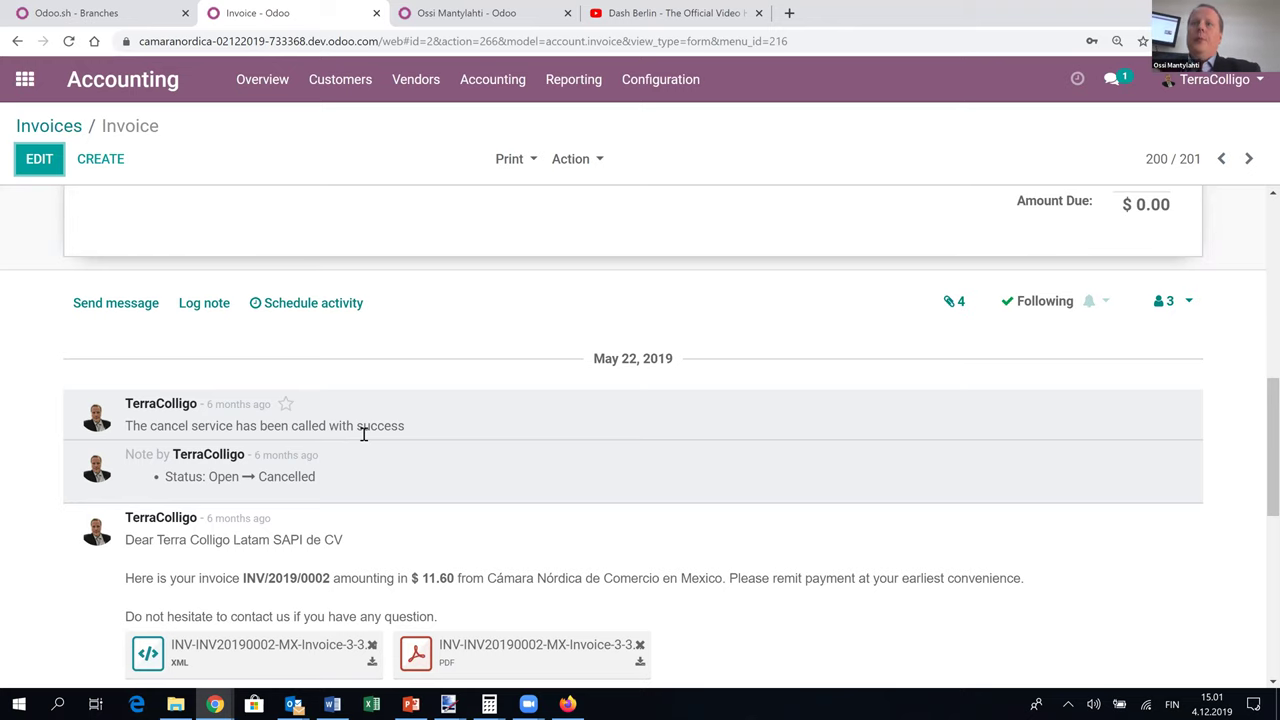
pyautogui.scroll(7, 363, 436)
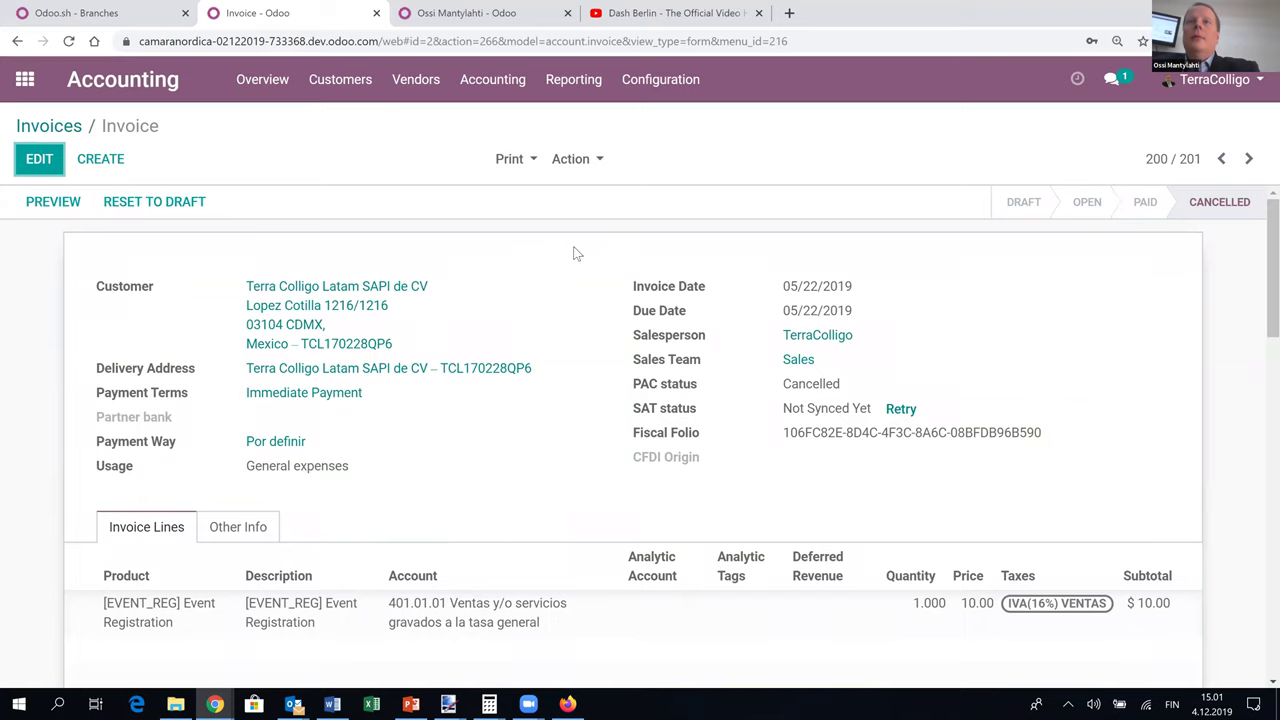
# Leave the cancelled invoice and reopen the Customer Invoices list from the Accounting Overview.
pyautogui.click(62, 131)
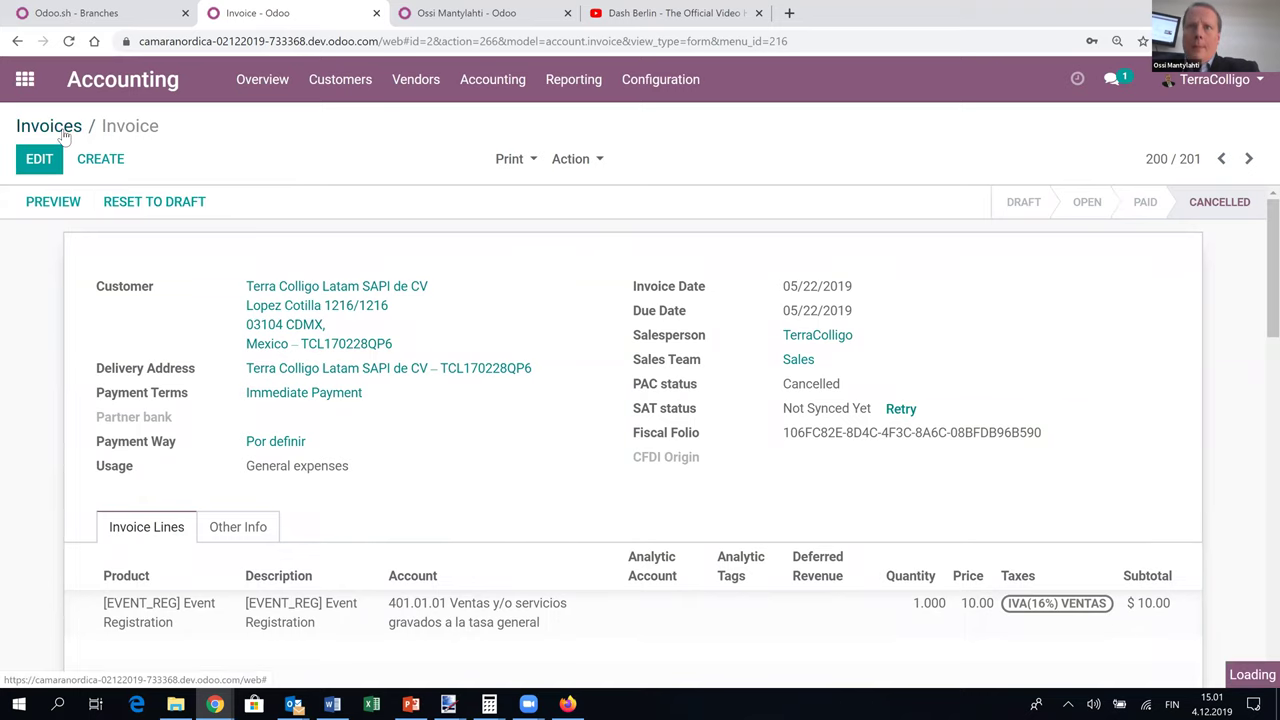
pyautogui.click(25, 80)
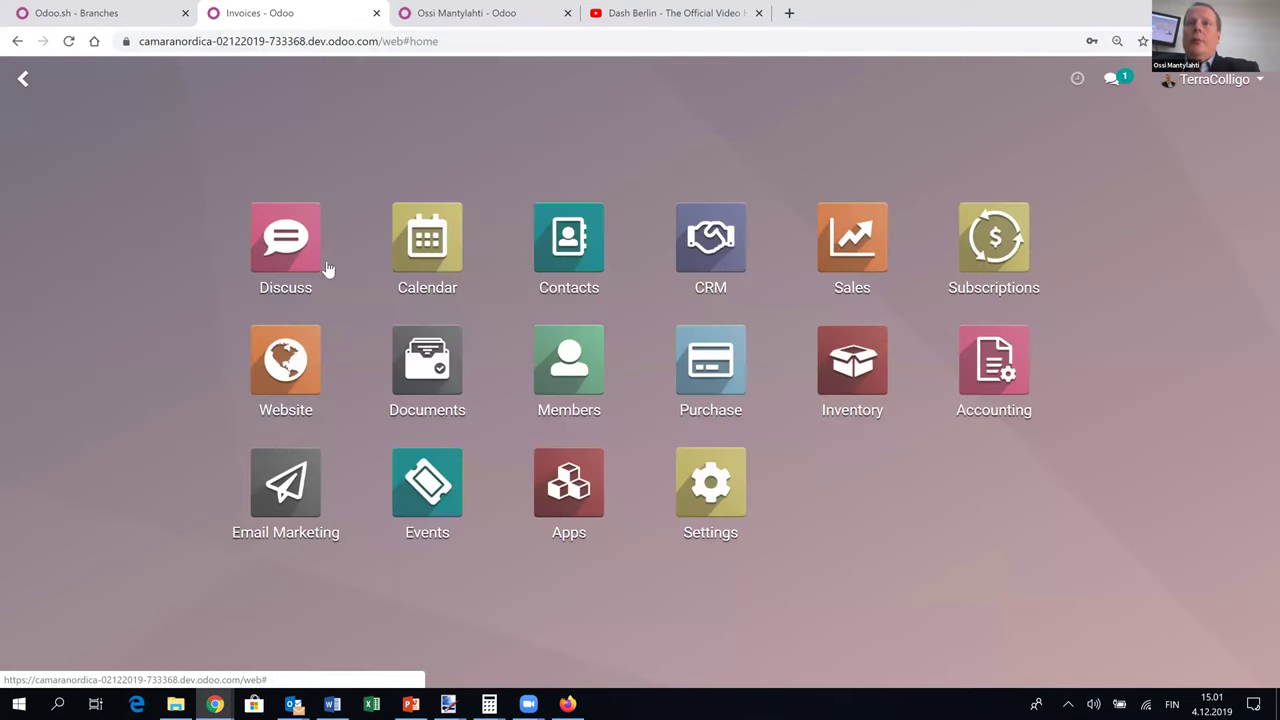
pyautogui.click(975, 375)
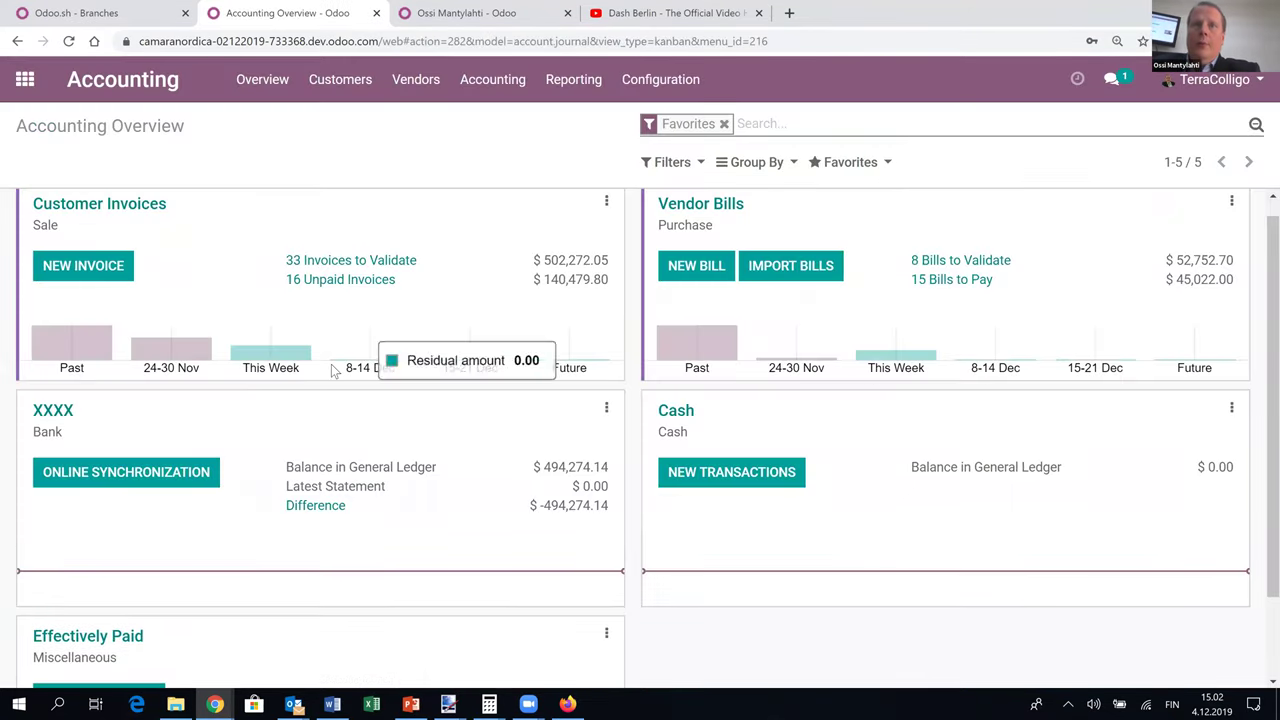
pyautogui.click(135, 205)
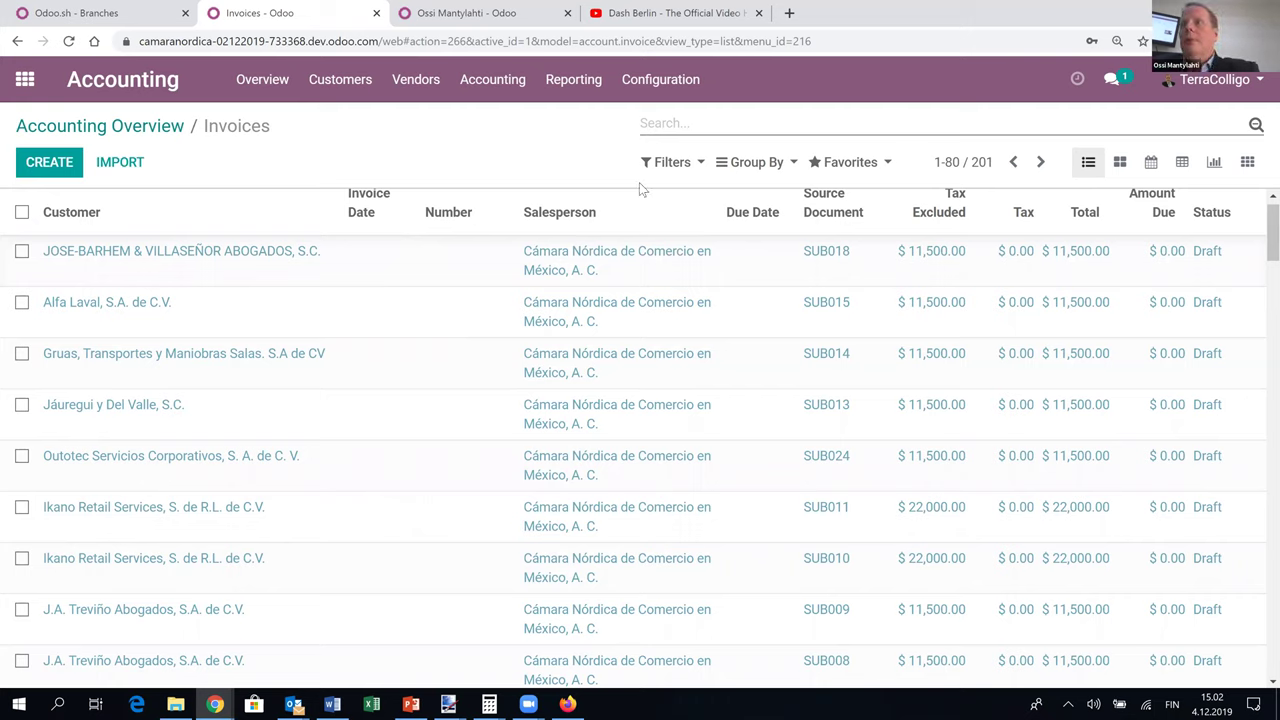
# Set the reopened Invoices list to show records 1-201 on one page.
pyautogui.doubleClick(960, 162)
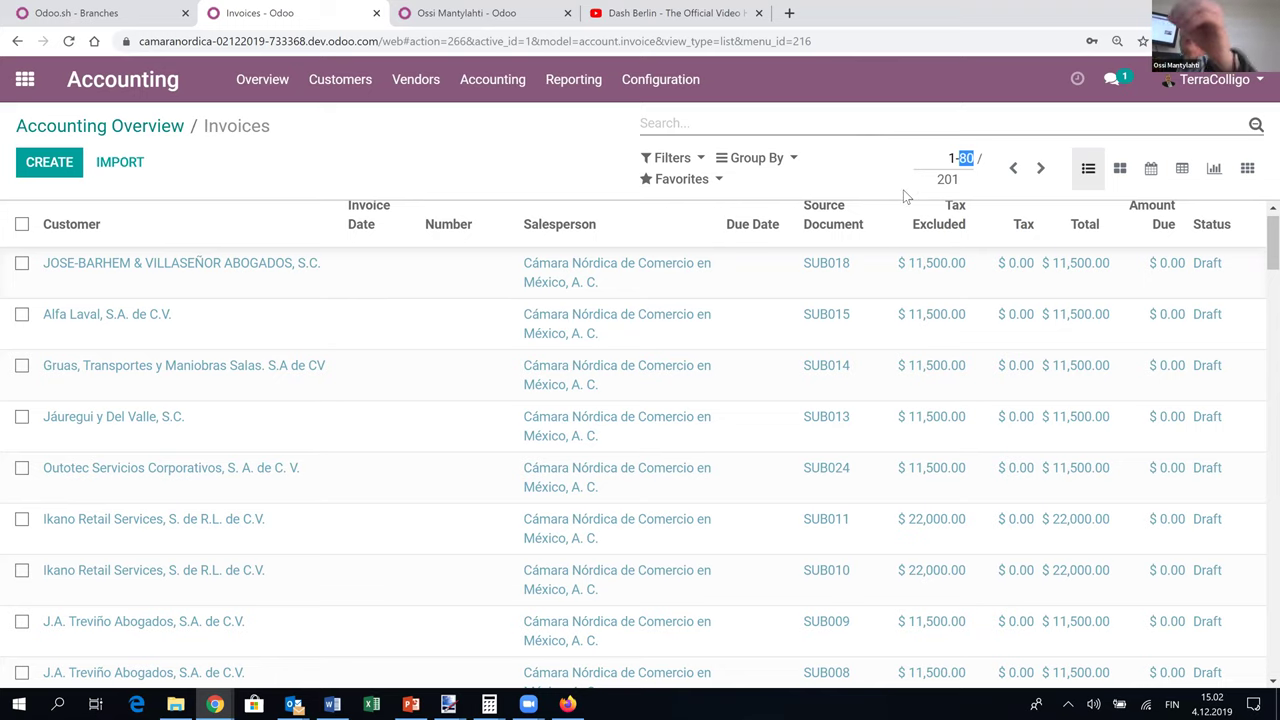
pyautogui.write('201')
pyautogui.press('Return')
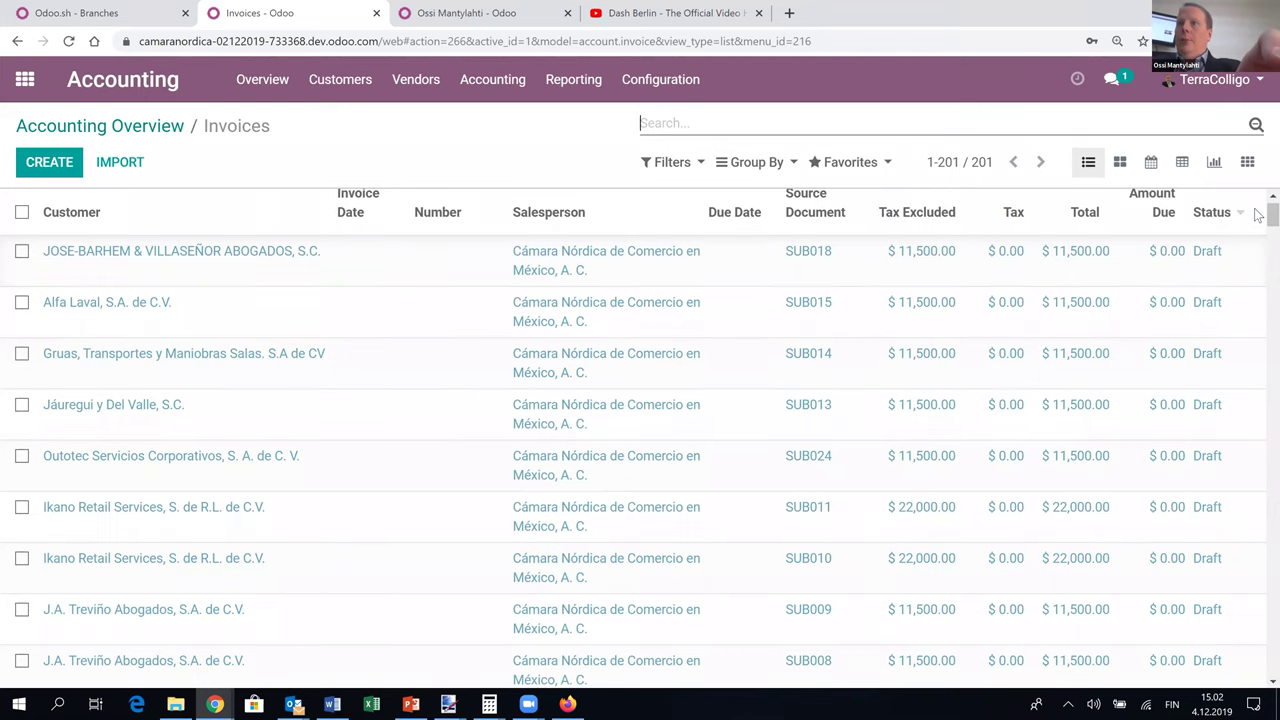
# Shorten the Invoices list range to 1-81 and set it back to 1-201.
pyautogui.click(941, 162)
pyautogui.tripleClick(962, 157)
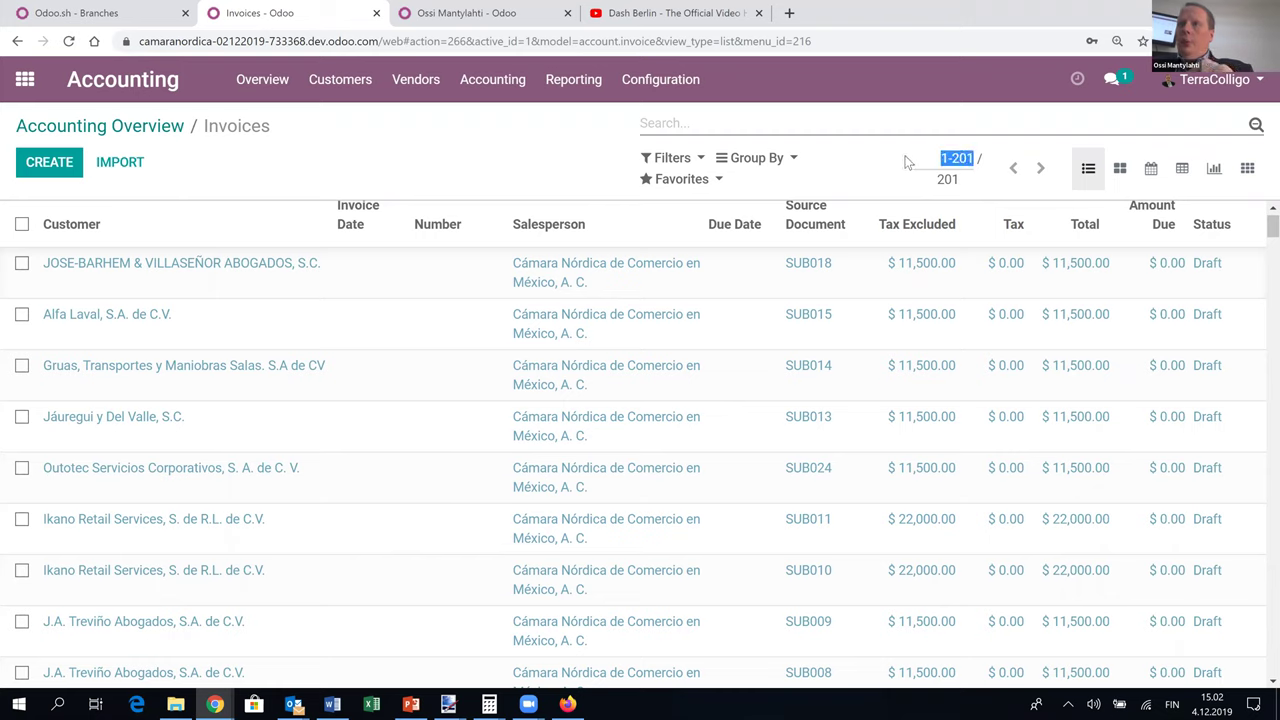
pyautogui.write('1-81')
pyautogui.press('Return')
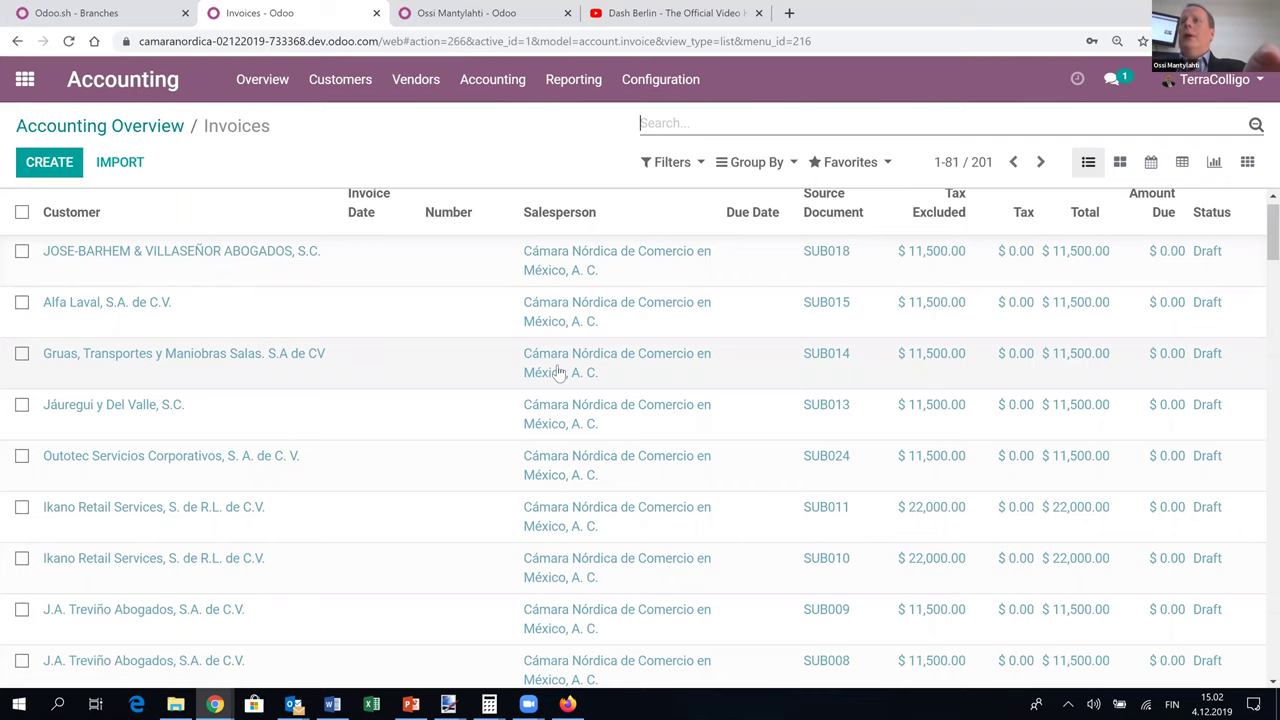
pyautogui.click(961, 163)
pyautogui.press('BackSpace')
pyautogui.write('1-201')
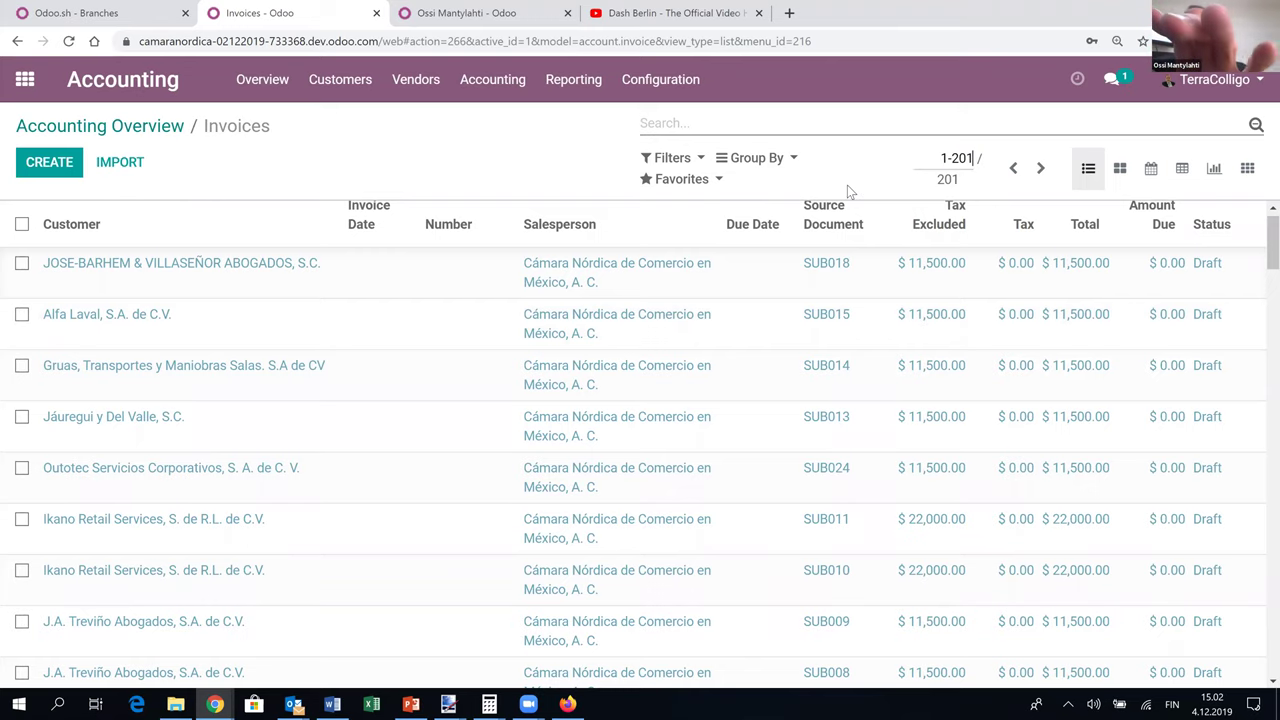
pyautogui.press('Return')
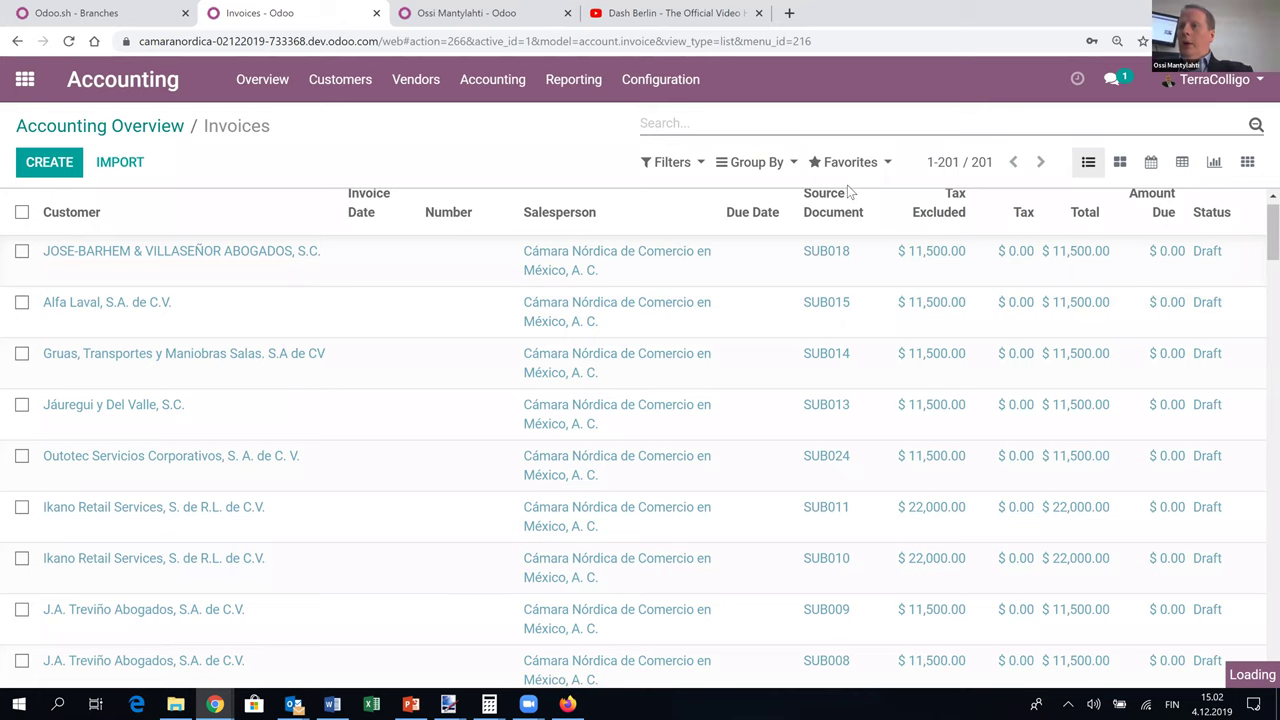
# Open the Invoices management report and show the analysis as a pivot table by product category and month.
pyautogui.click(573, 80)
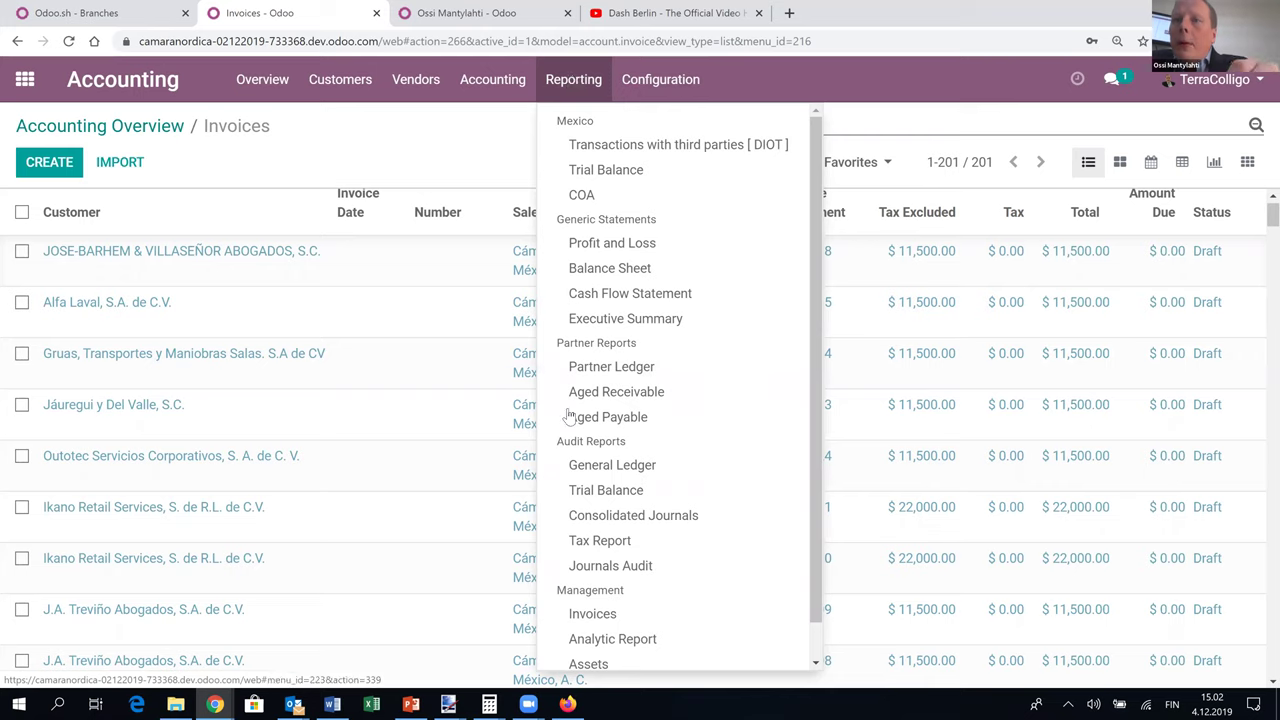
pyautogui.scroll(-1, 667, 392)
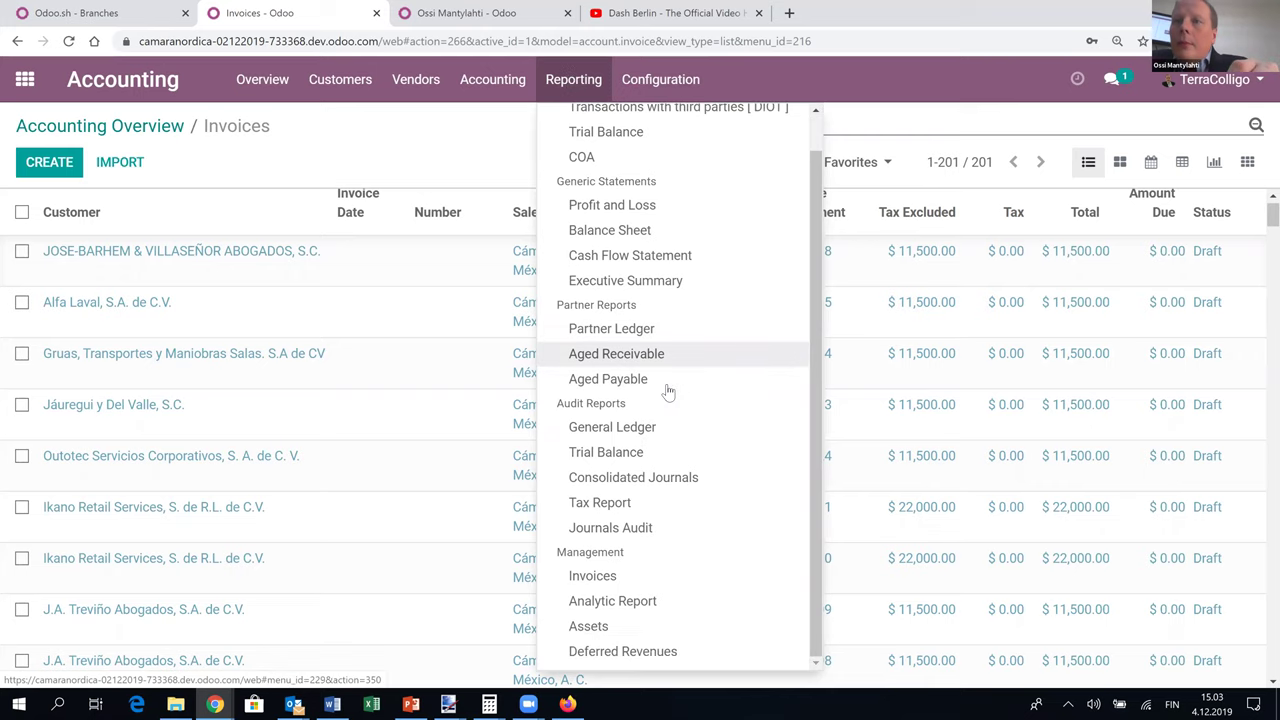
pyautogui.click(613, 580)
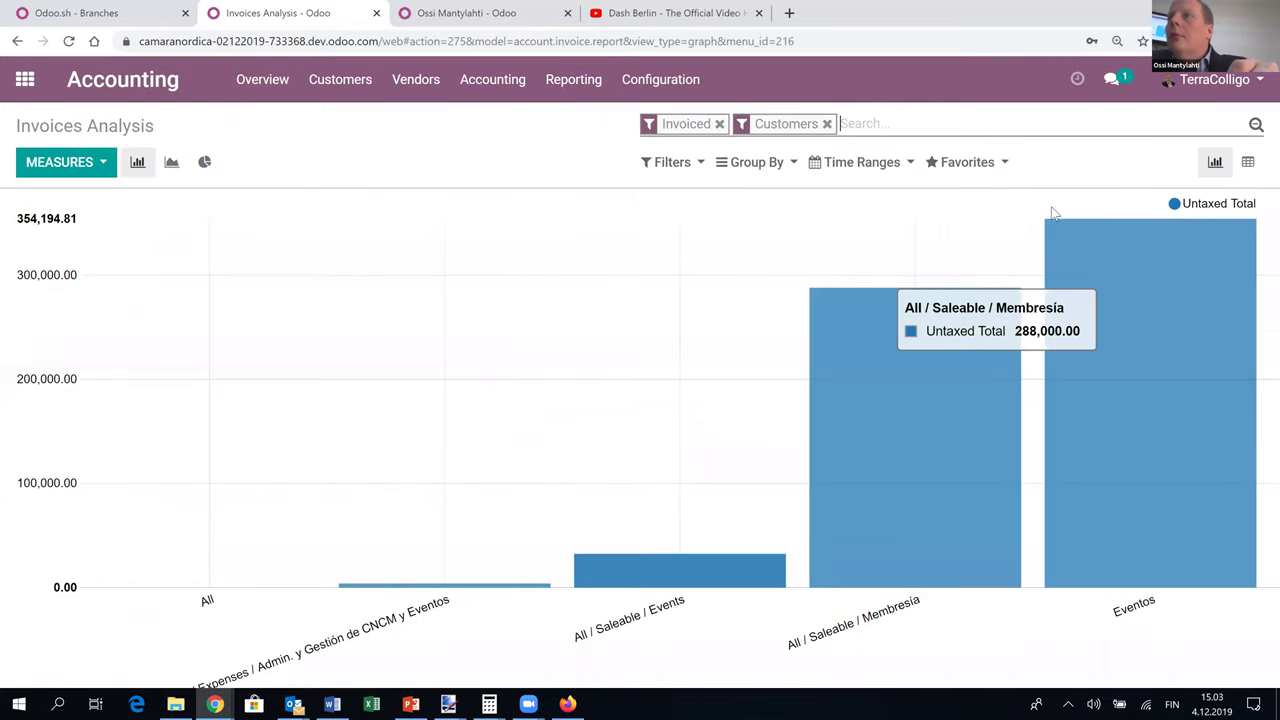
pyautogui.click(1258, 166)
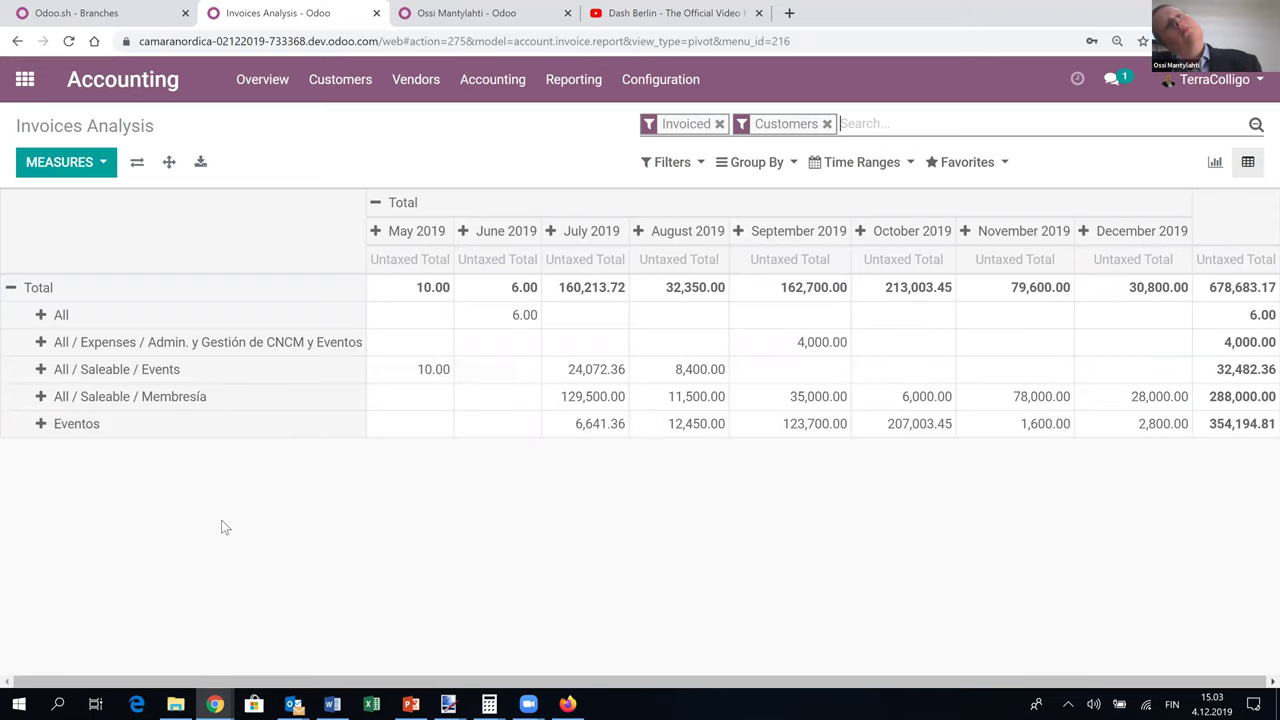
# Look through the available accounting reports, open the General Ledger audit report and check its Analytic filter.
pyautogui.click(655, 79)
pyautogui.moveTo(598, 79)
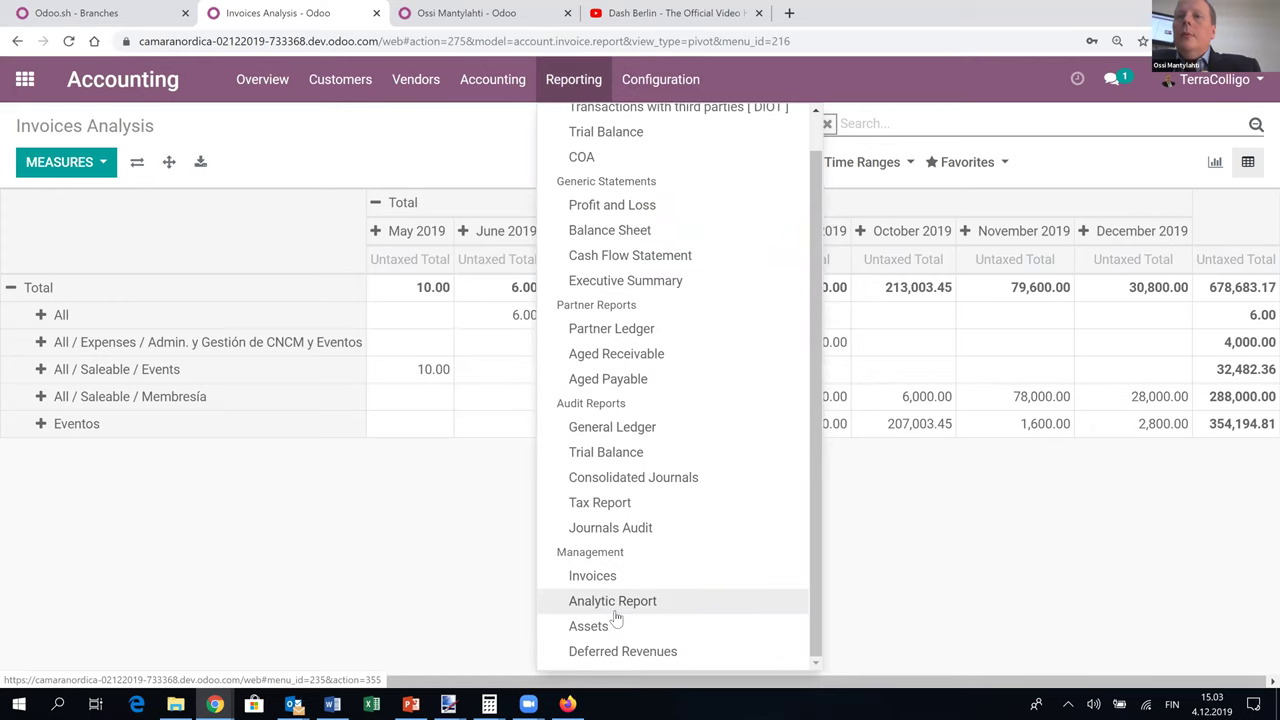
pyautogui.scroll(1, 617, 620)
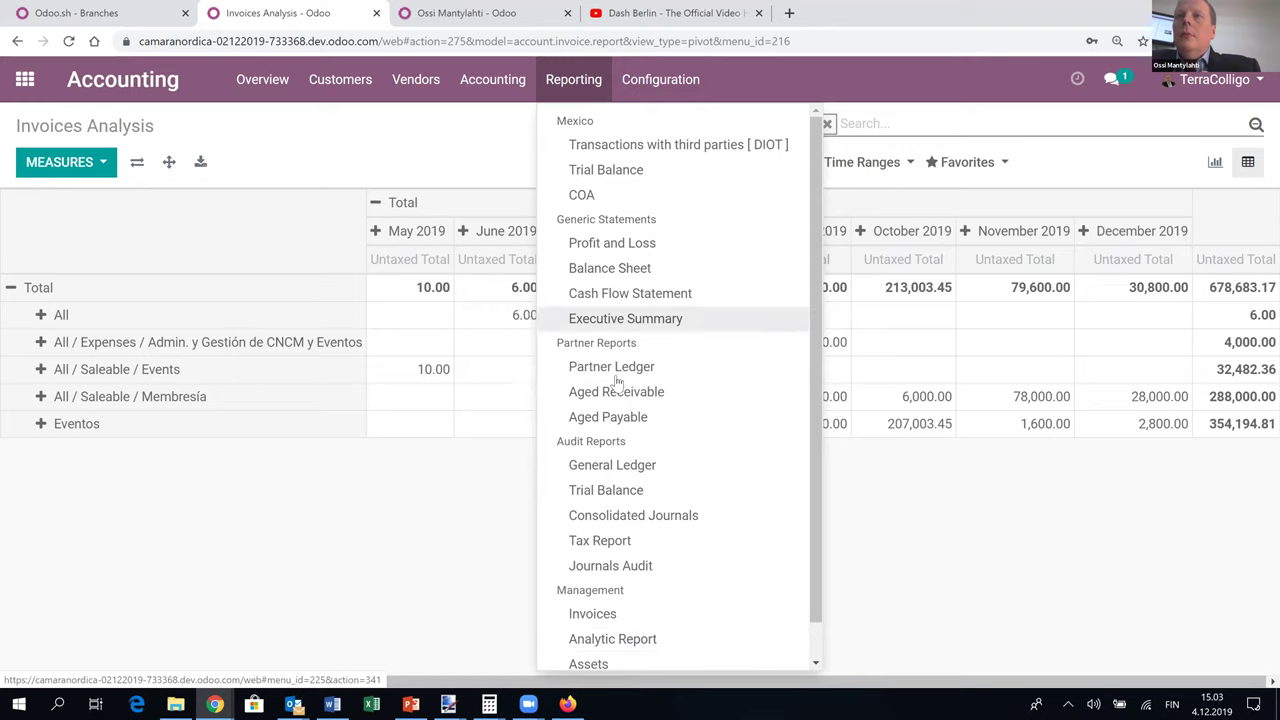
pyautogui.click(628, 472)
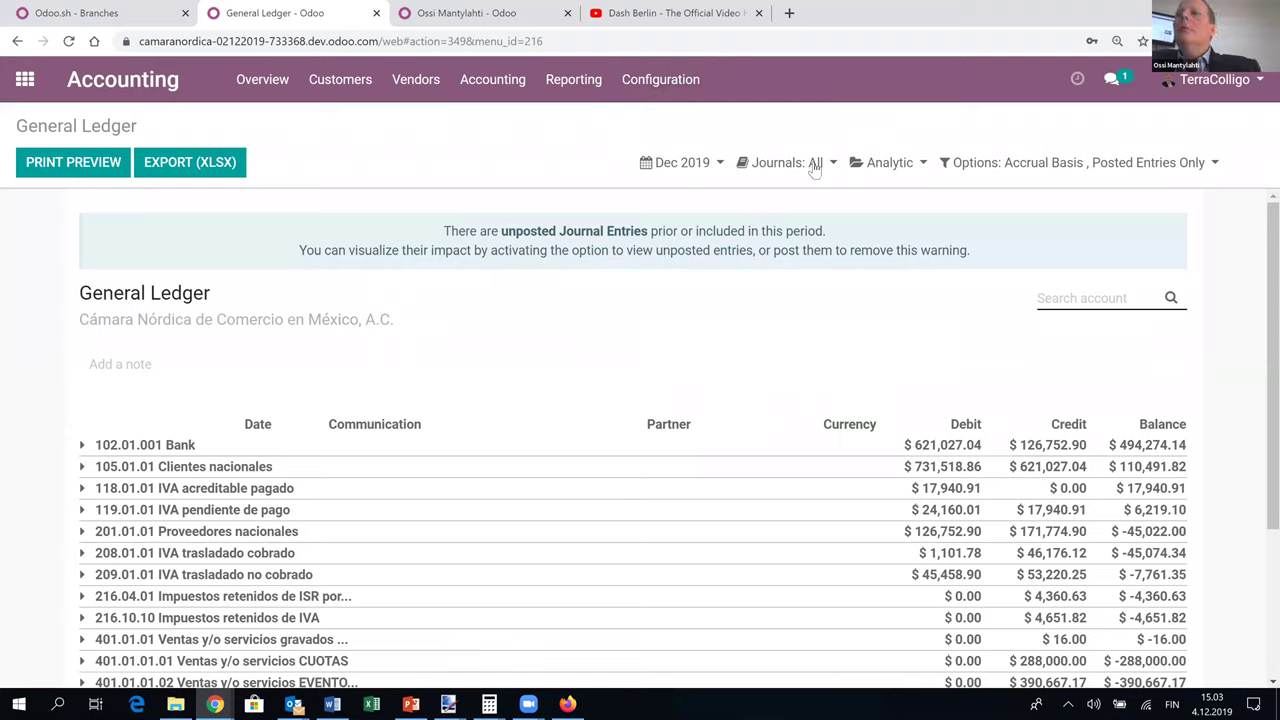
pyautogui.click(887, 163)
pyautogui.click(887, 163)
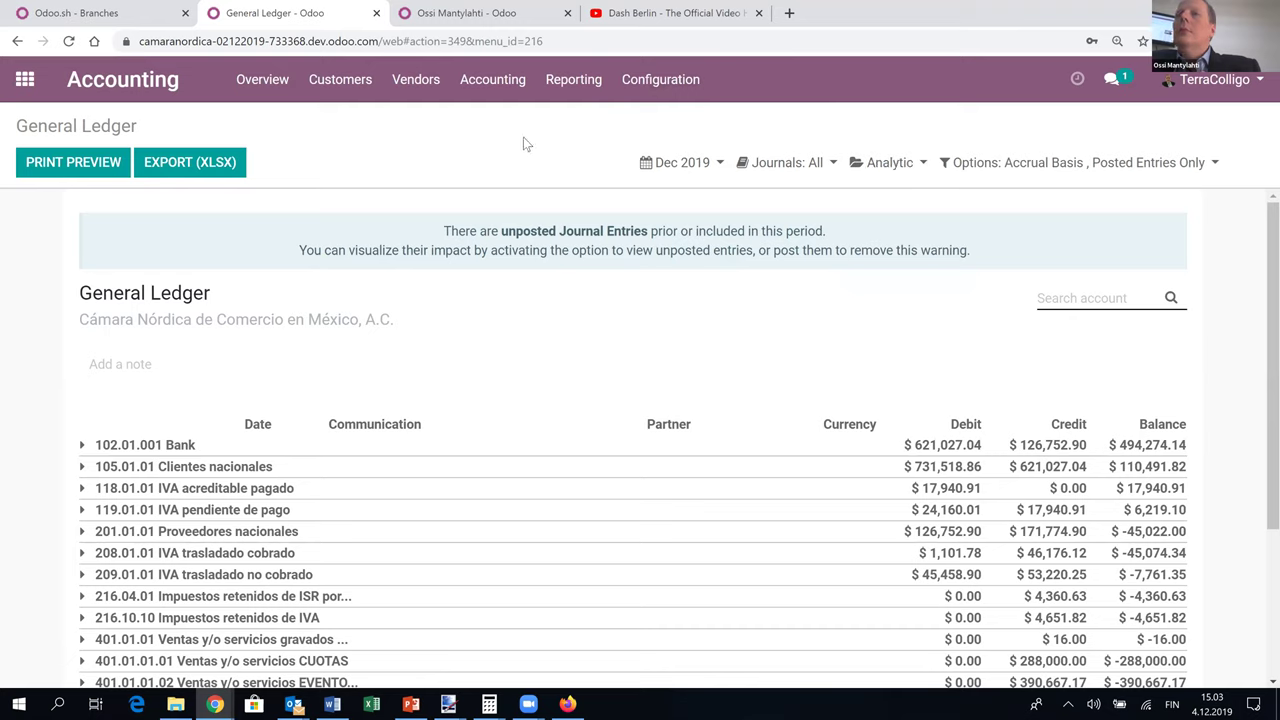
# Reopen the customer Invoices list and set its record range to 1-201 to show everything on one page.
pyautogui.click(343, 82)
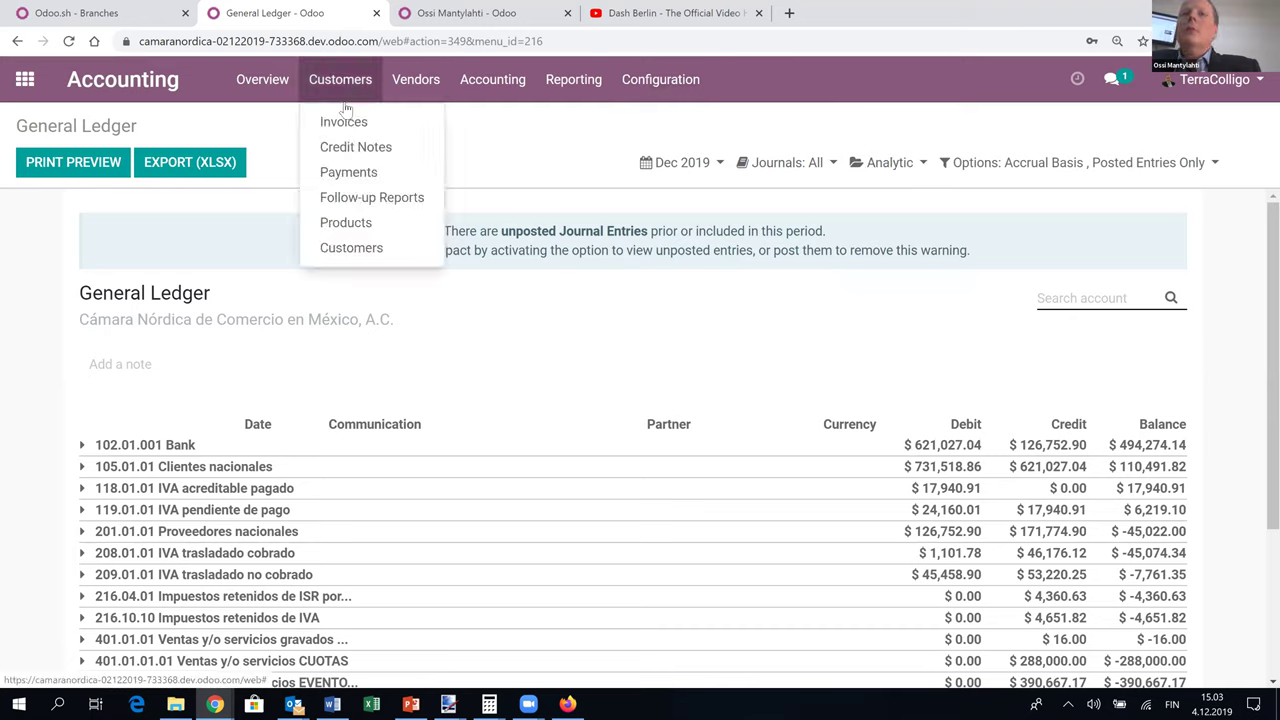
pyautogui.click(349, 123)
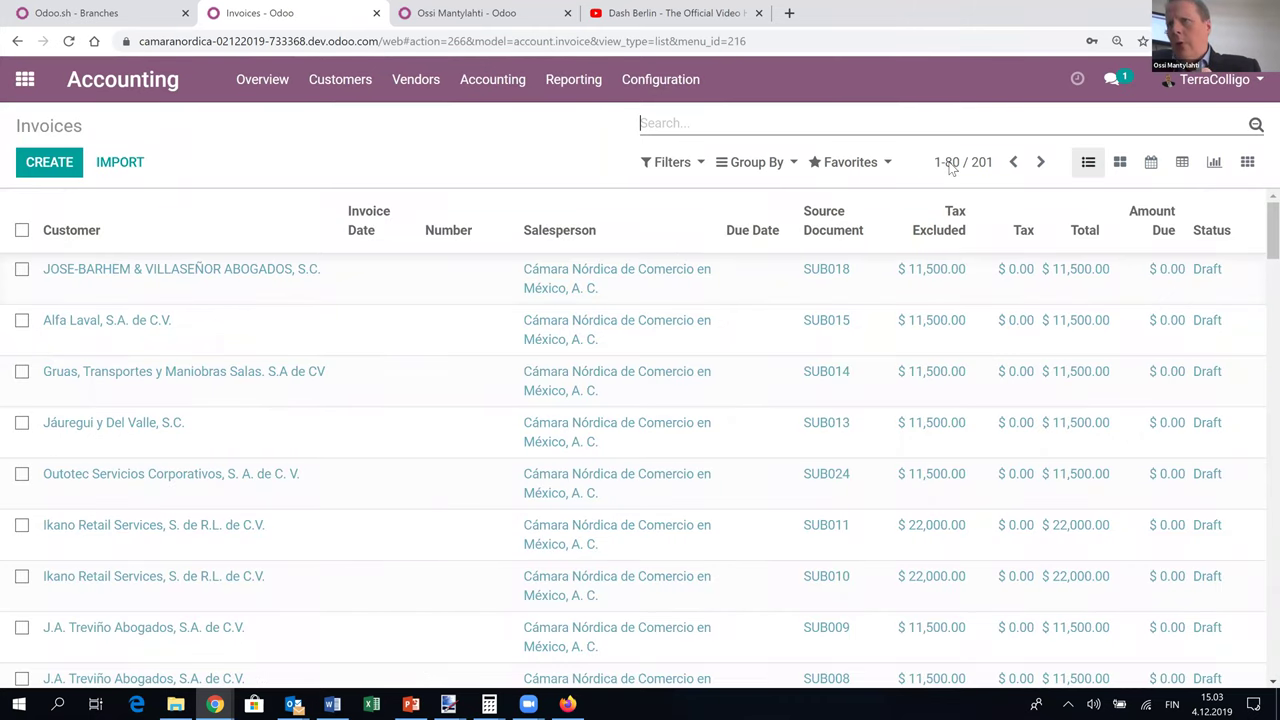
pyautogui.click(948, 163)
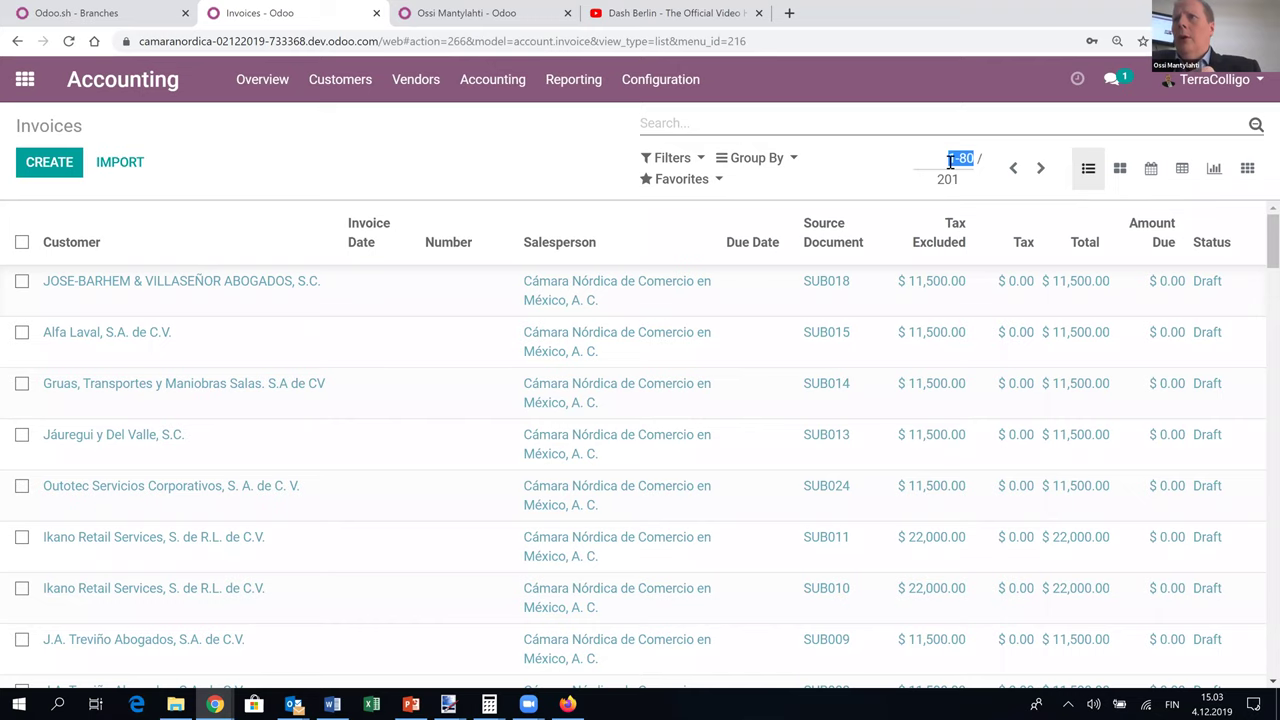
pyautogui.press('BackSpace')
pyautogui.write('1-80')
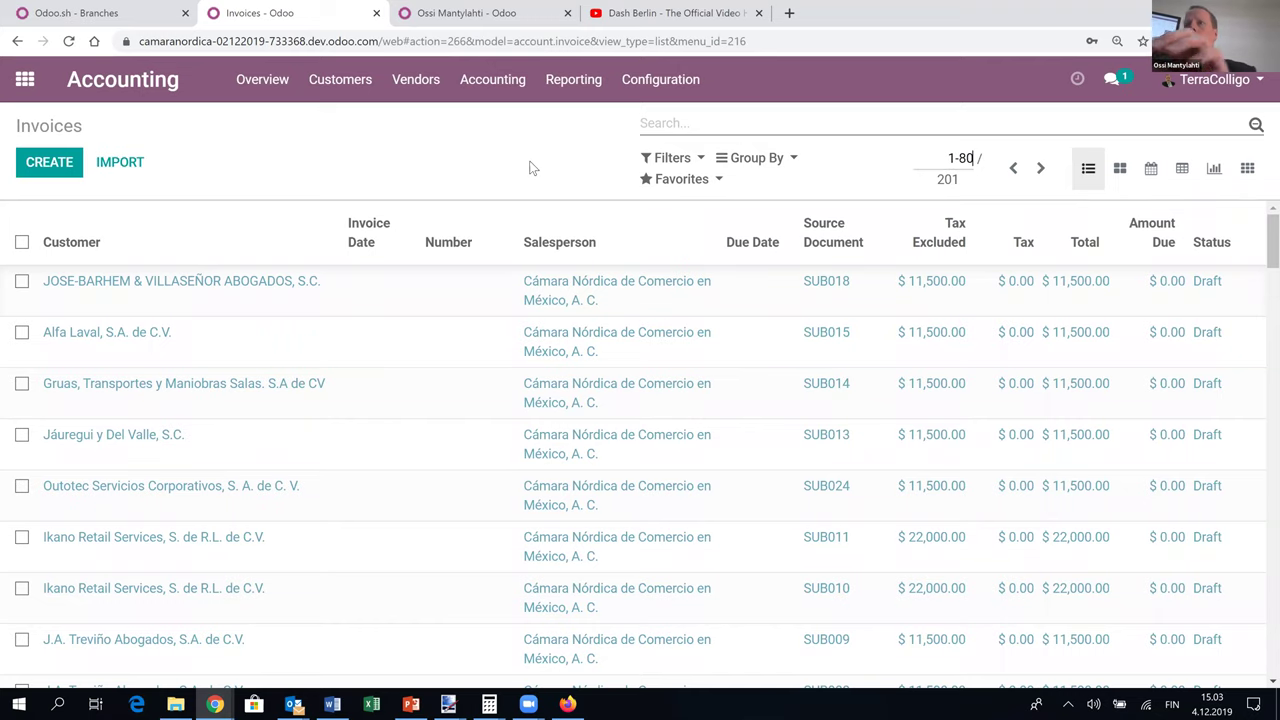
pyautogui.press('Return')
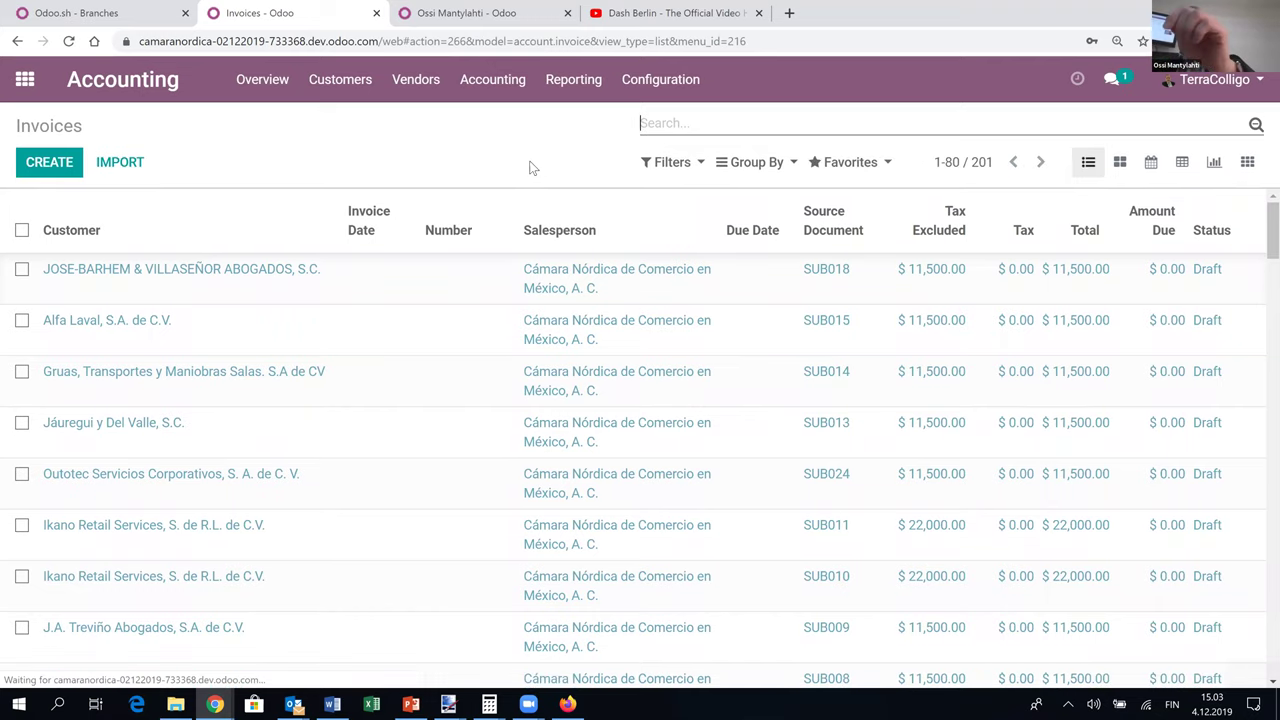
pyautogui.click(945, 165)
pyautogui.press('Right')
pyautogui.write('-201')
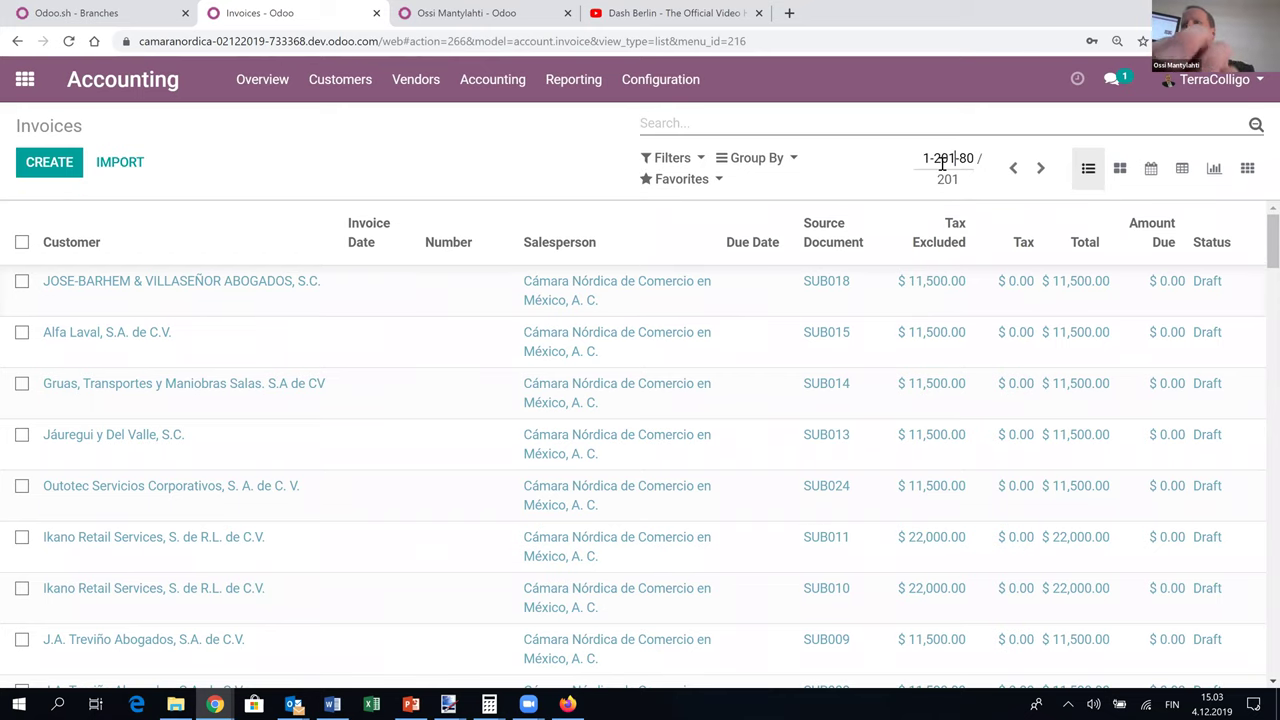
pyautogui.press('Delete')
pyautogui.press('Delete')
pyautogui.press('Delete')
pyautogui.press('Return')
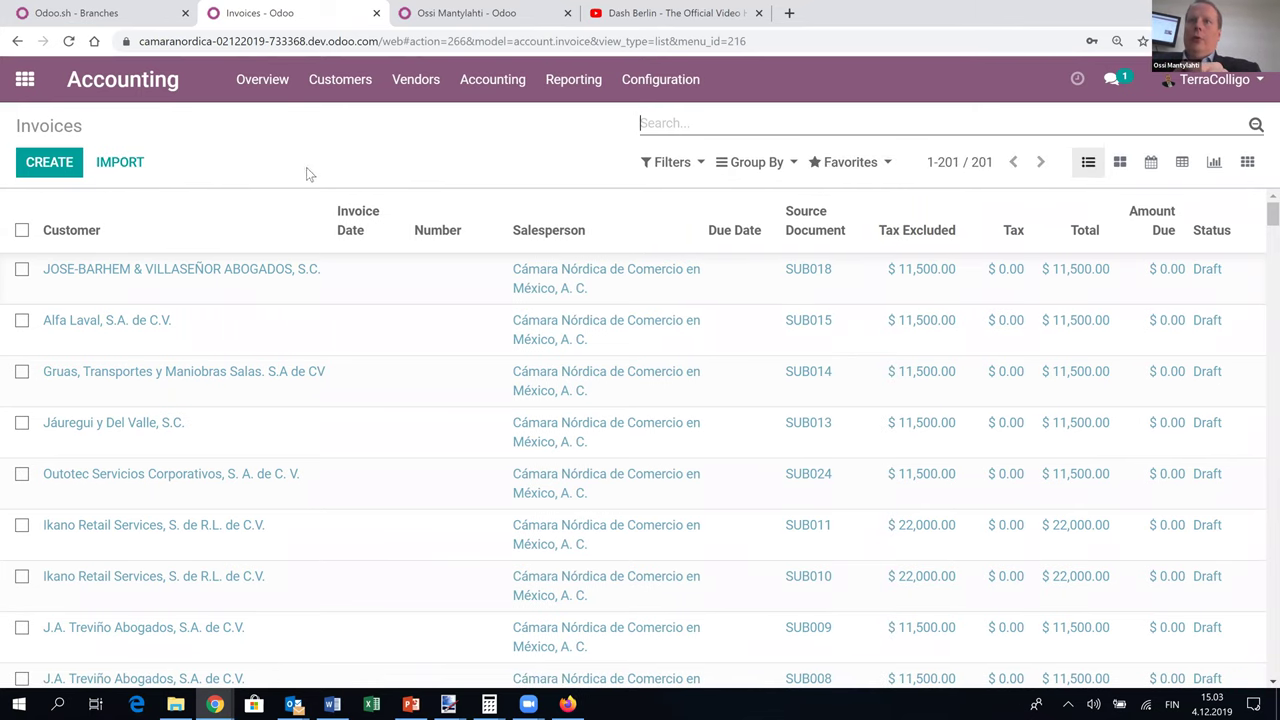
# Apply a custom filter to the Invoices list showing only invoices whose Number is set.
pyautogui.scroll(-1, 835, 276)
pyautogui.scroll(1, 529, 277)
pyautogui.scroll(-3, 526, 280)
pyautogui.scroll(-20, 526, 280)
pyautogui.scroll(20, 526, 280)
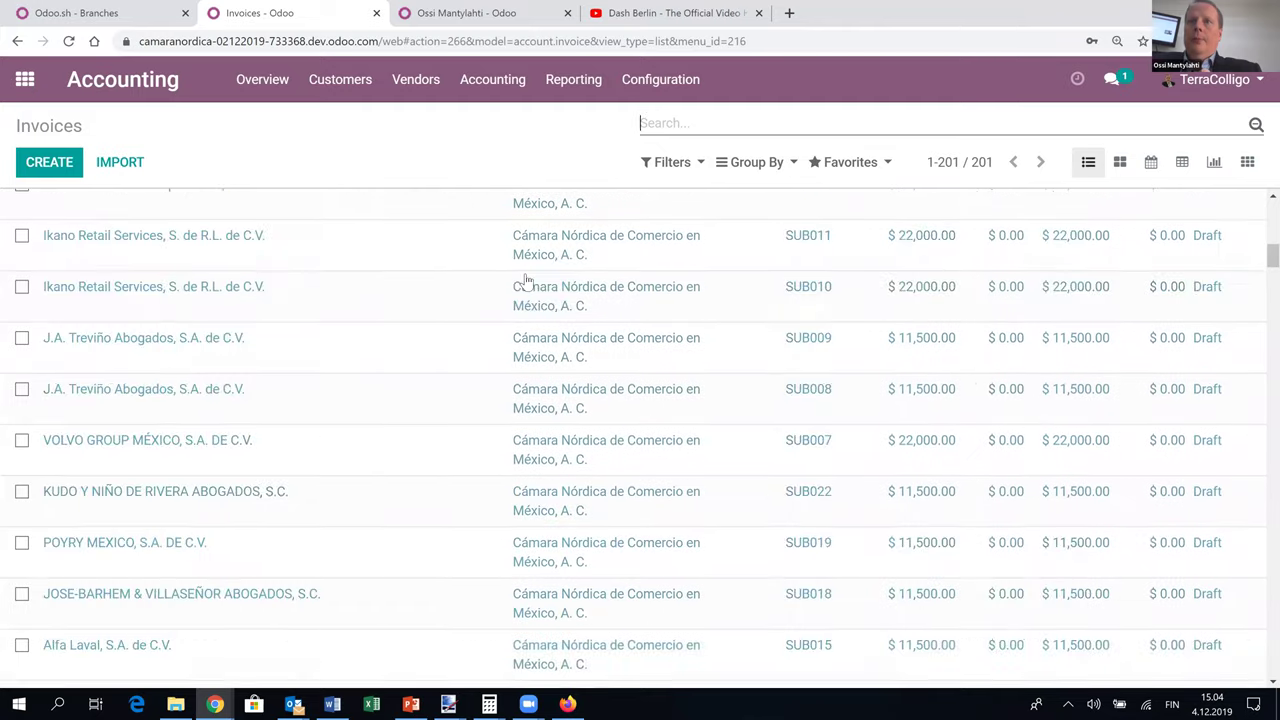
pyautogui.scroll(3, 526, 280)
pyautogui.click(672, 163)
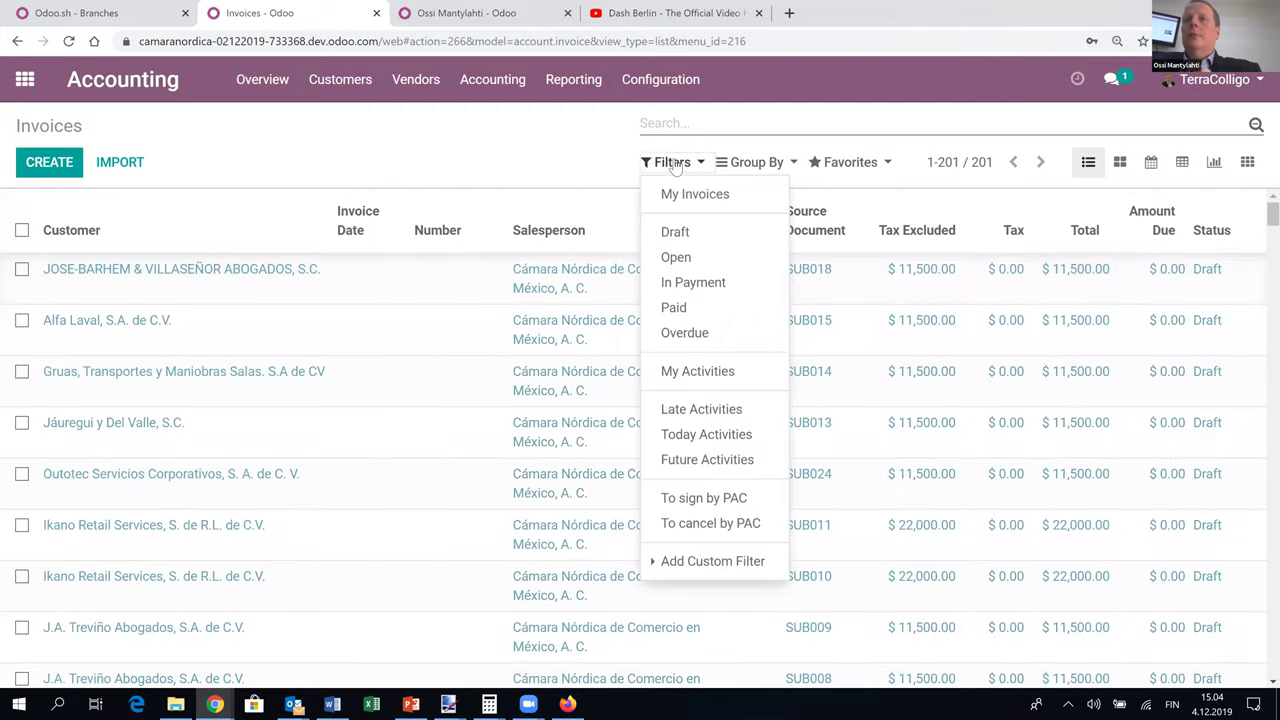
pyautogui.click(690, 561)
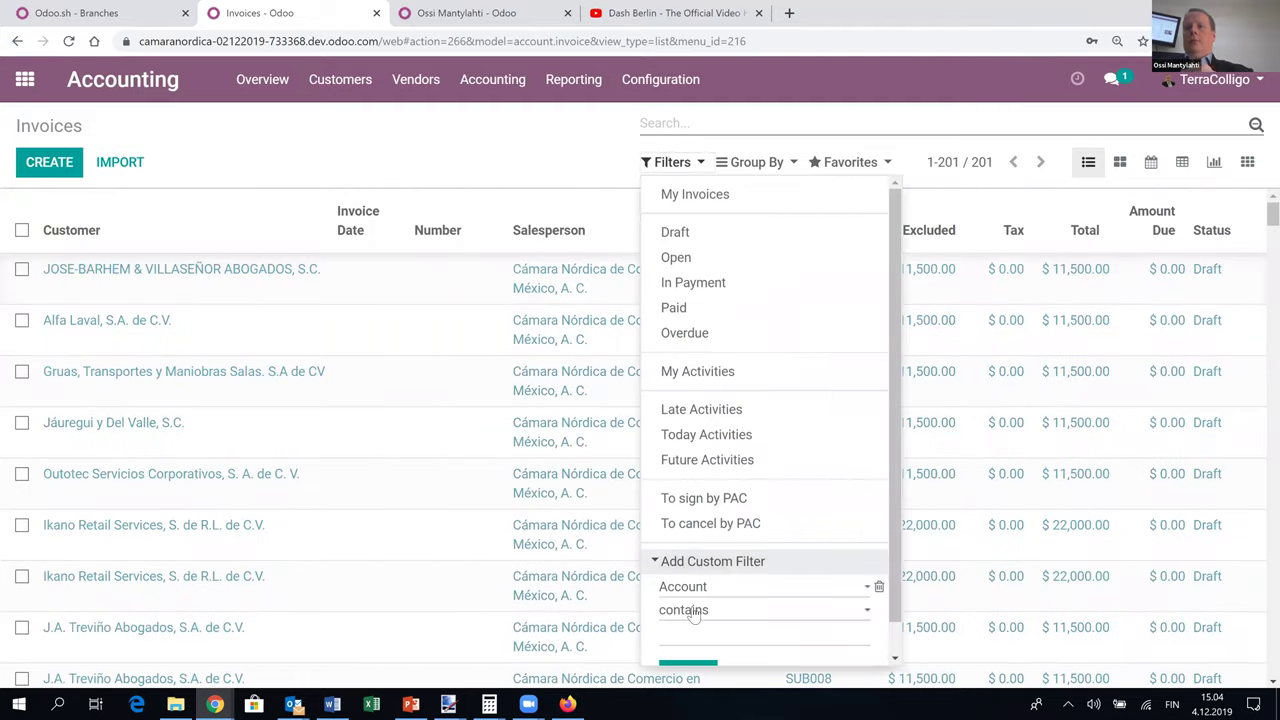
pyautogui.click(697, 590)
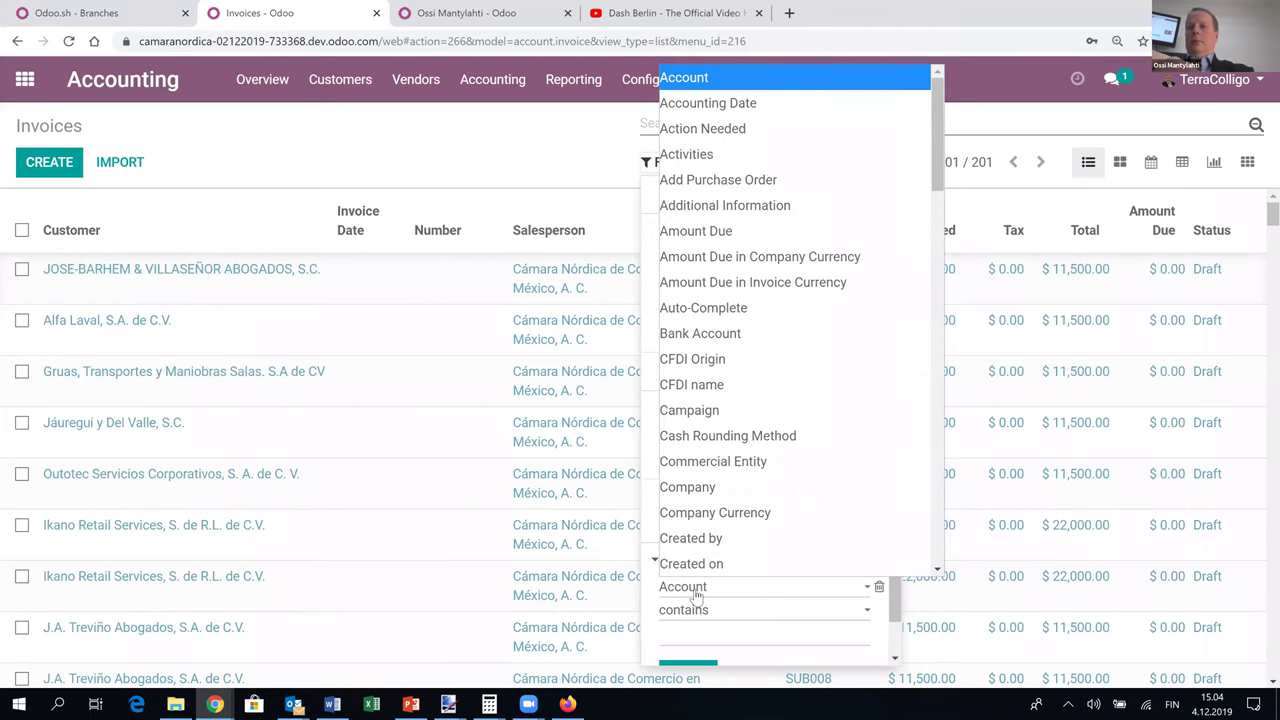
pyautogui.write('number')
pyautogui.press('Return')
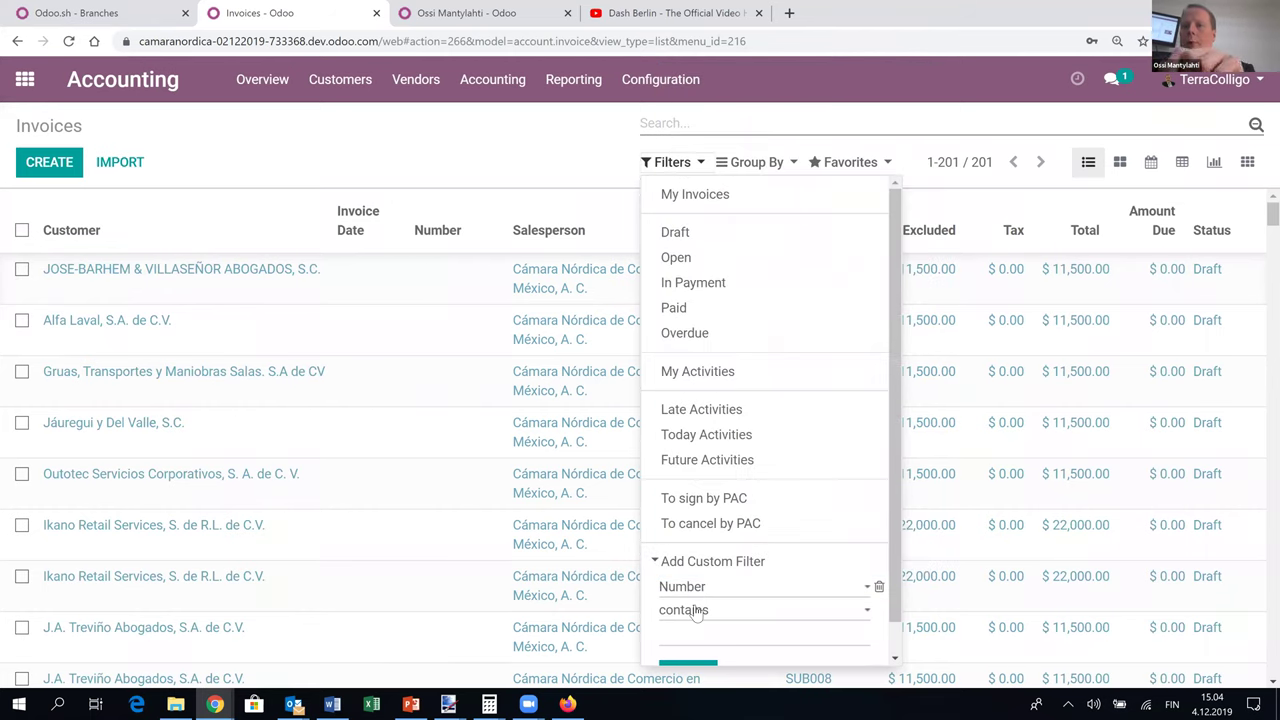
pyautogui.click(697, 612)
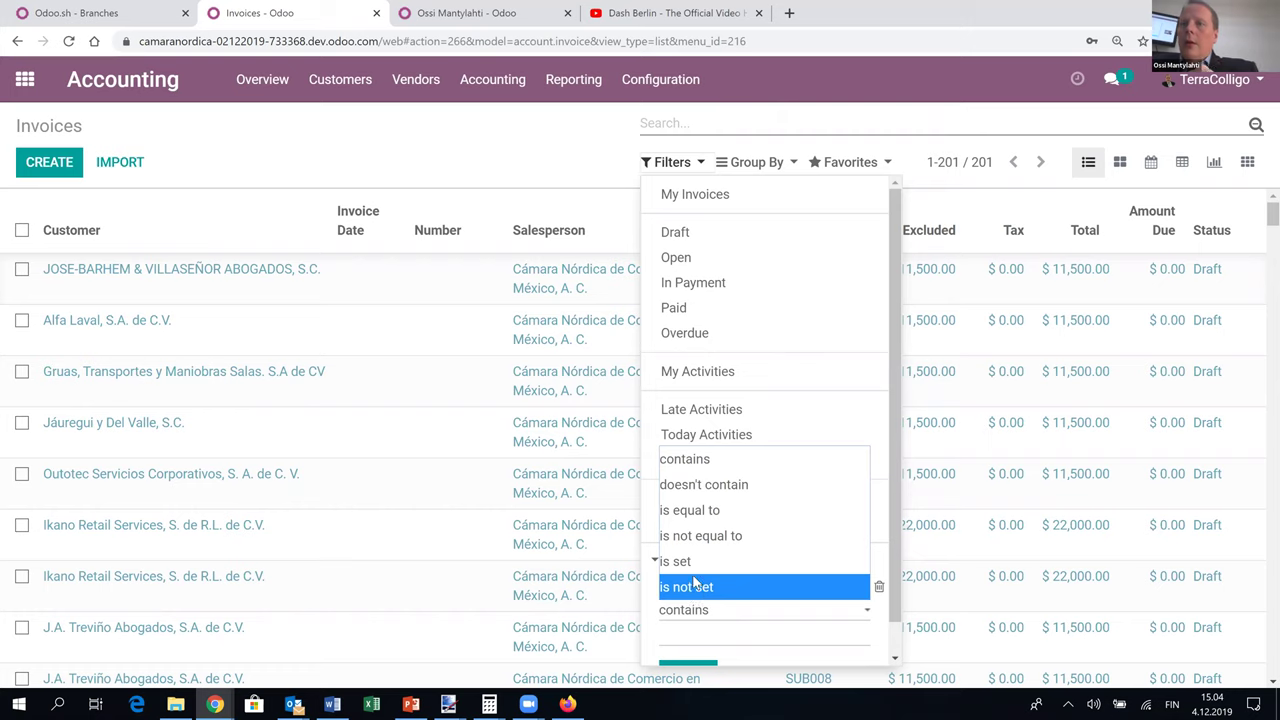
pyautogui.click(690, 561)
pyautogui.click(690, 652)
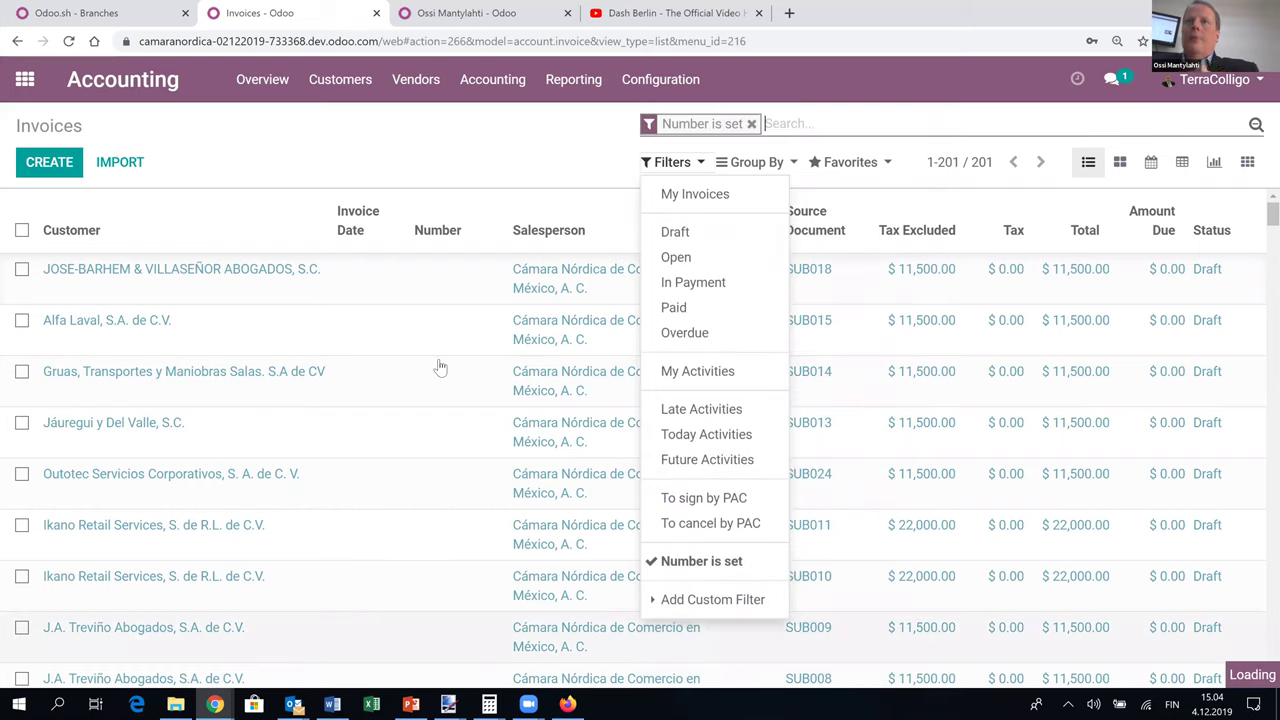
pyautogui.click(468, 178)
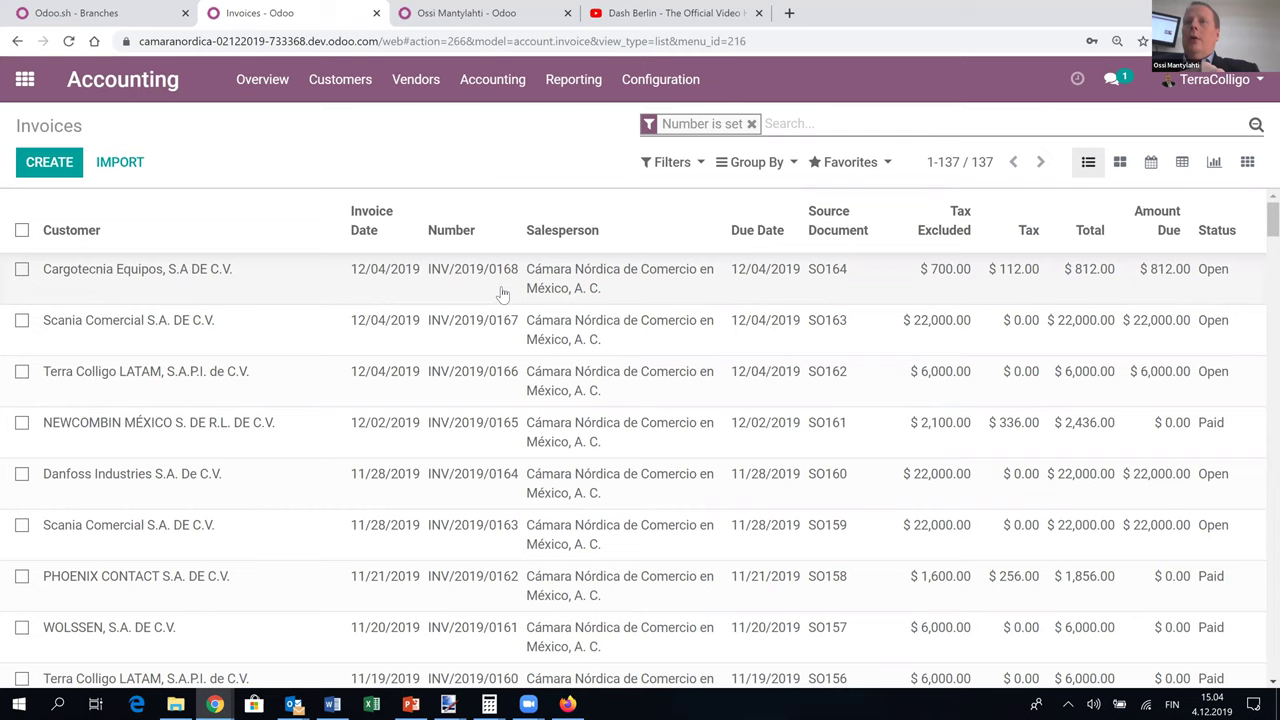
# Open invoice INV/2019/0003 at the end of the filtered list and copy its number.
pyautogui.scroll(-20, 502, 292)
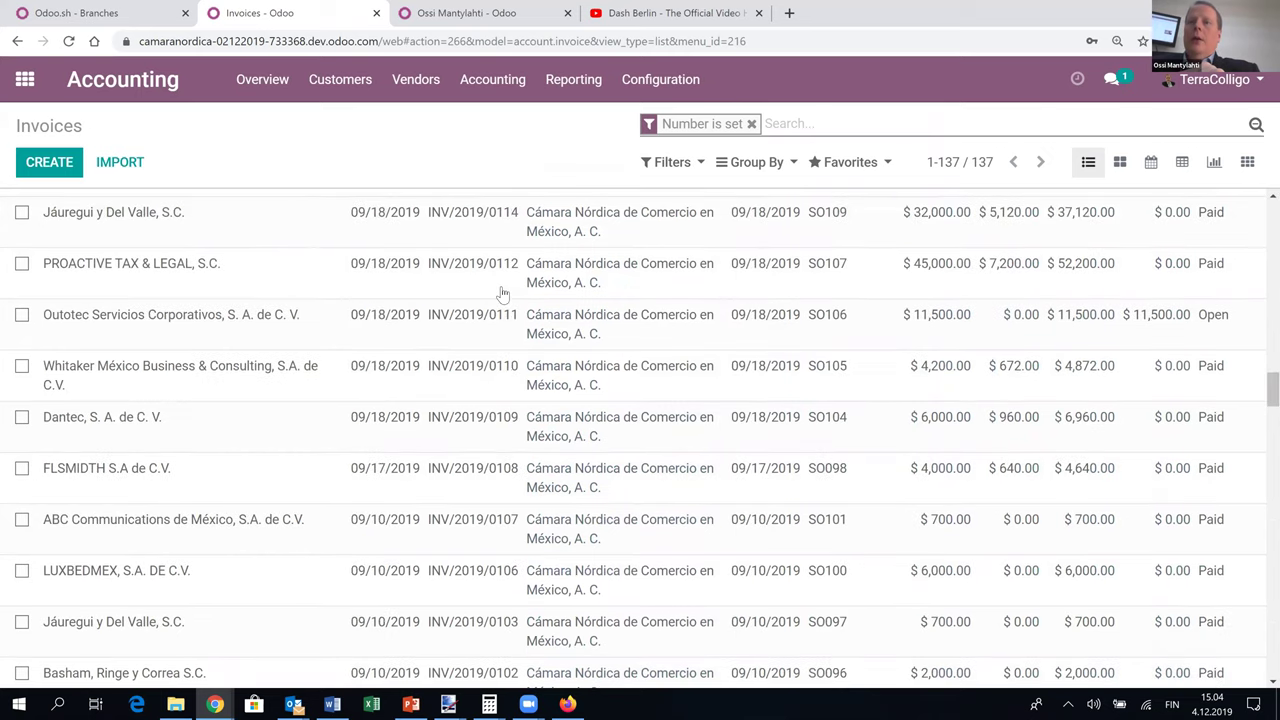
pyautogui.scroll(-20, 502, 292)
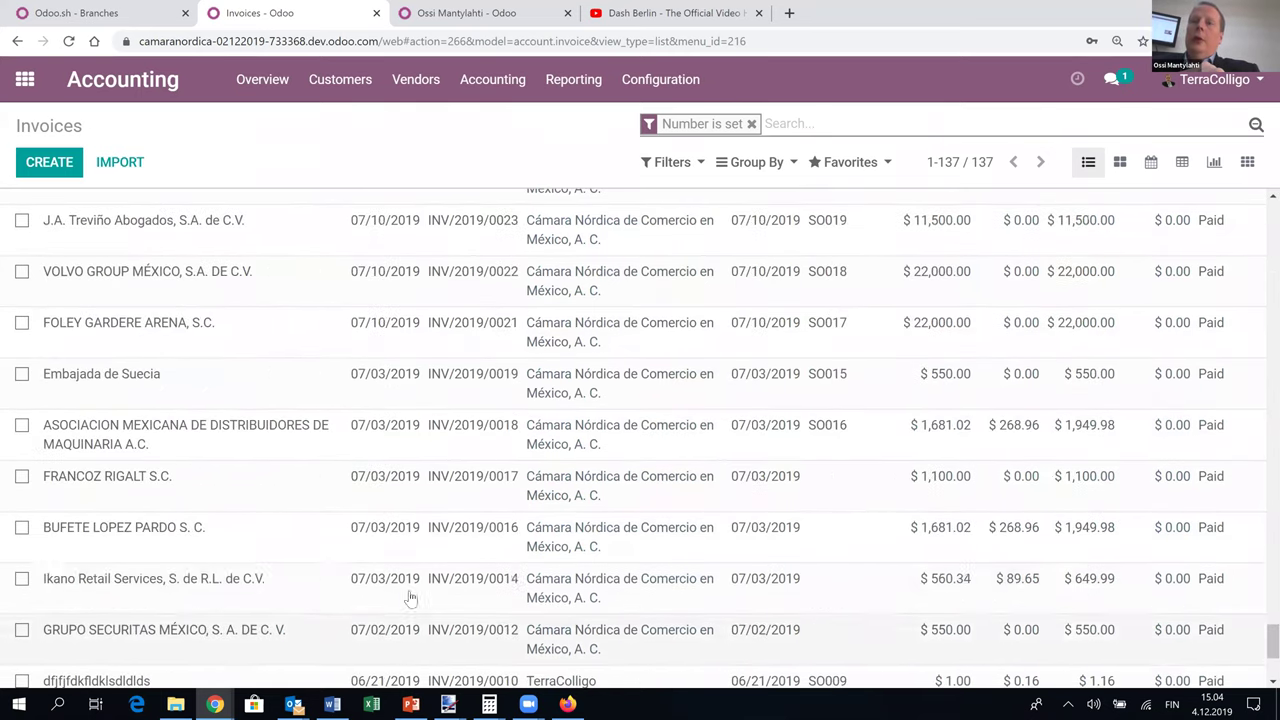
pyautogui.scroll(-3, 493, 437)
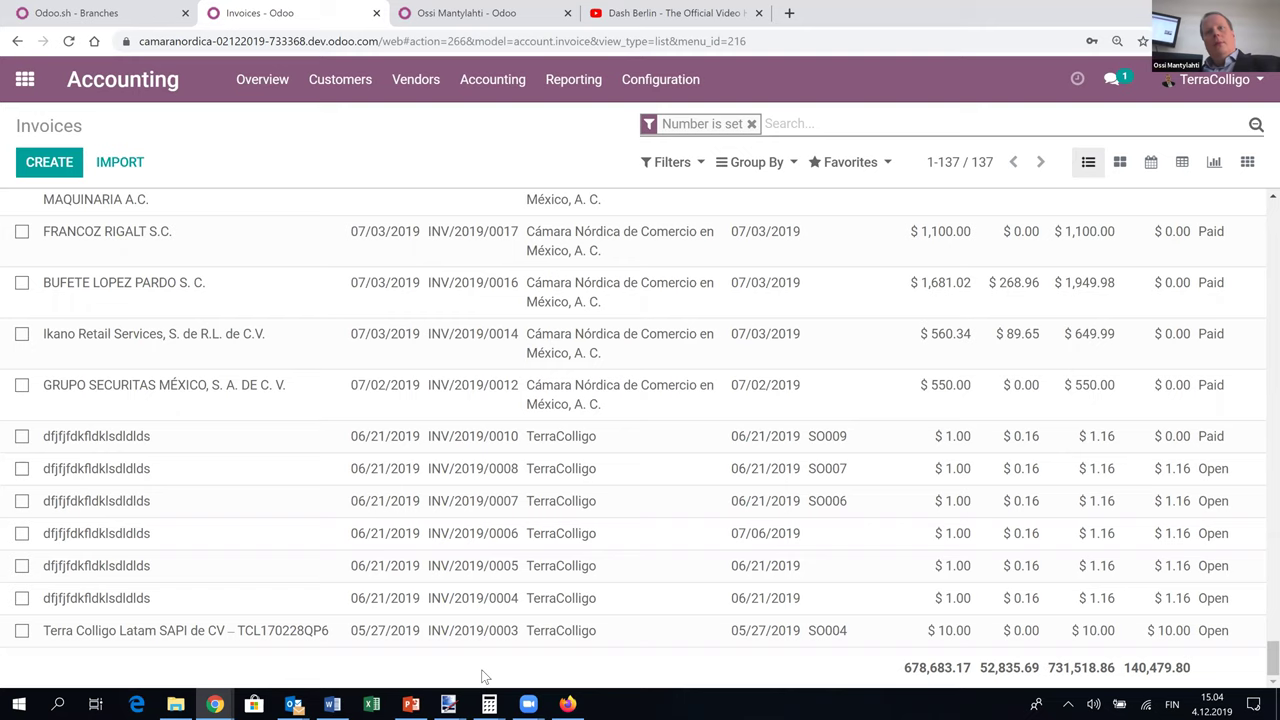
pyautogui.click(562, 638)
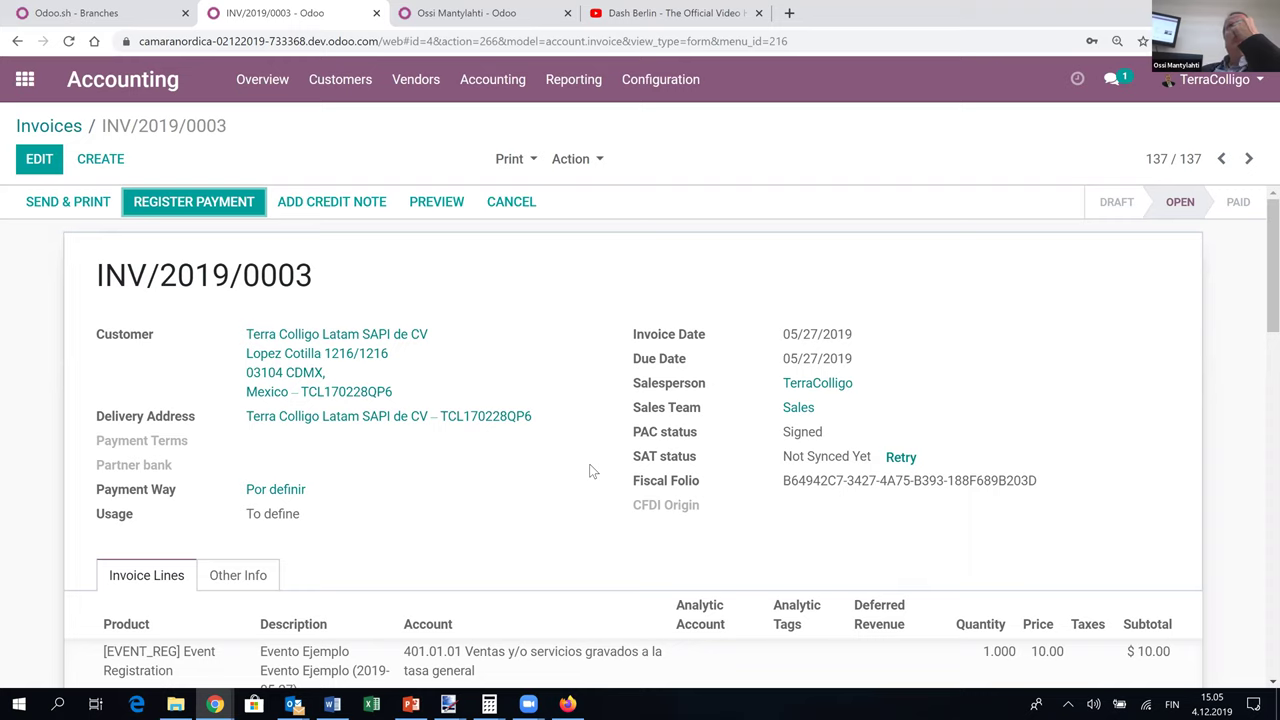
pyautogui.tripleClick(233, 282)
pyautogui.hotkey('ctrl', 'c')
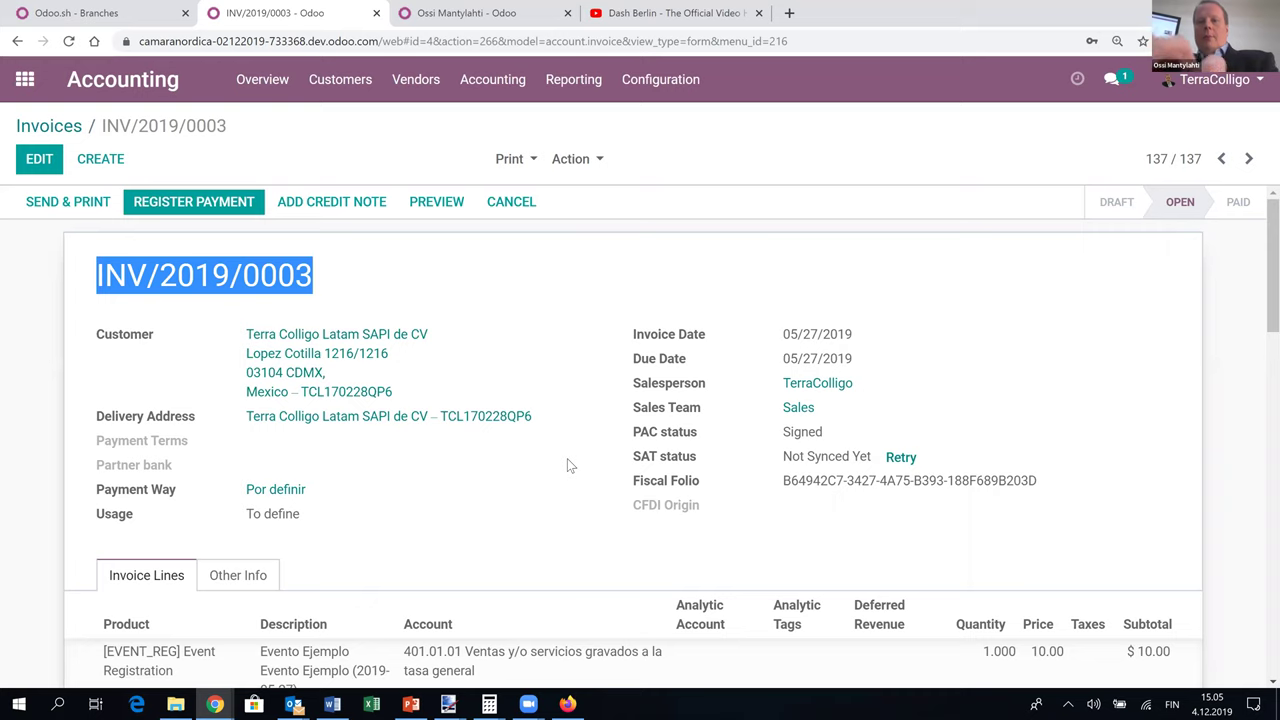
# Paste the invoice number into a new Notepad document, change it to INV/2019/0001, copy it and return to the browser.
pyautogui.press('super')
pyautogui.write('notepad')
pyautogui.press('Return')
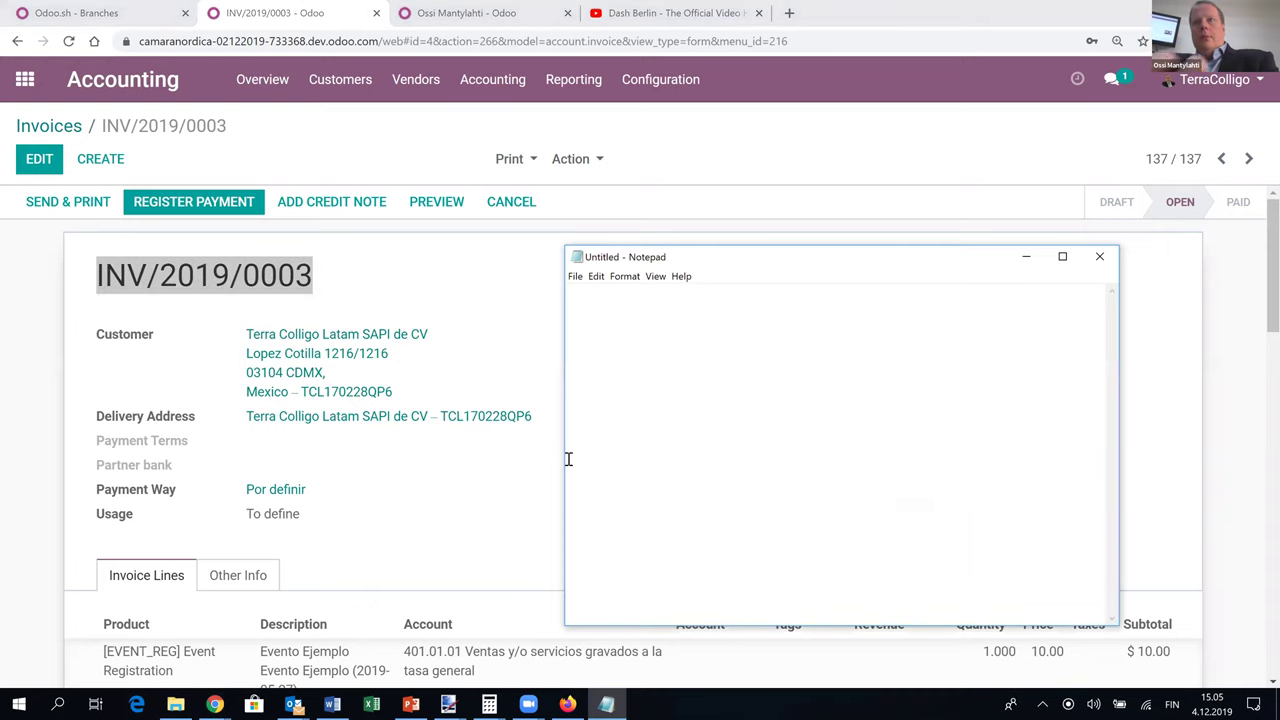
pyautogui.hotkey('ctrl', 'v')
pyautogui.press('Left')
pyautogui.press('BackSpace')
pyautogui.write('1')
pyautogui.hotkey('ctrl', 'a')
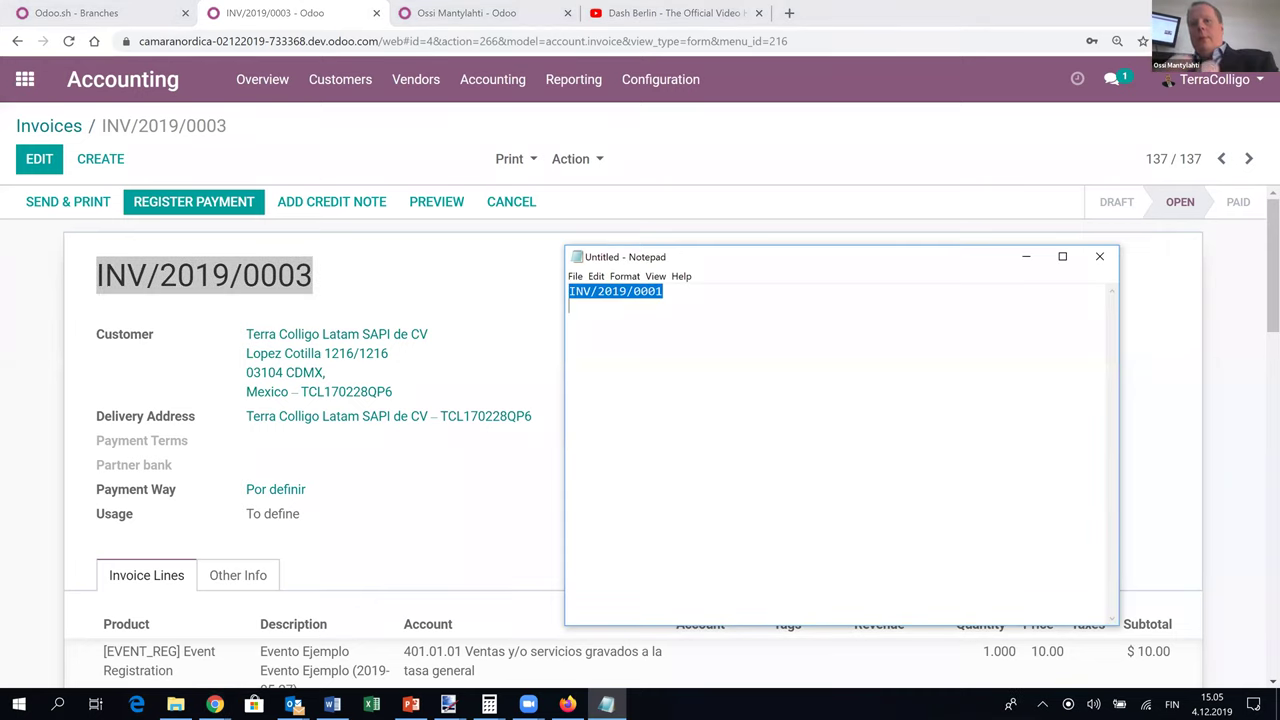
pyautogui.hotkey('alt', 'Tab')
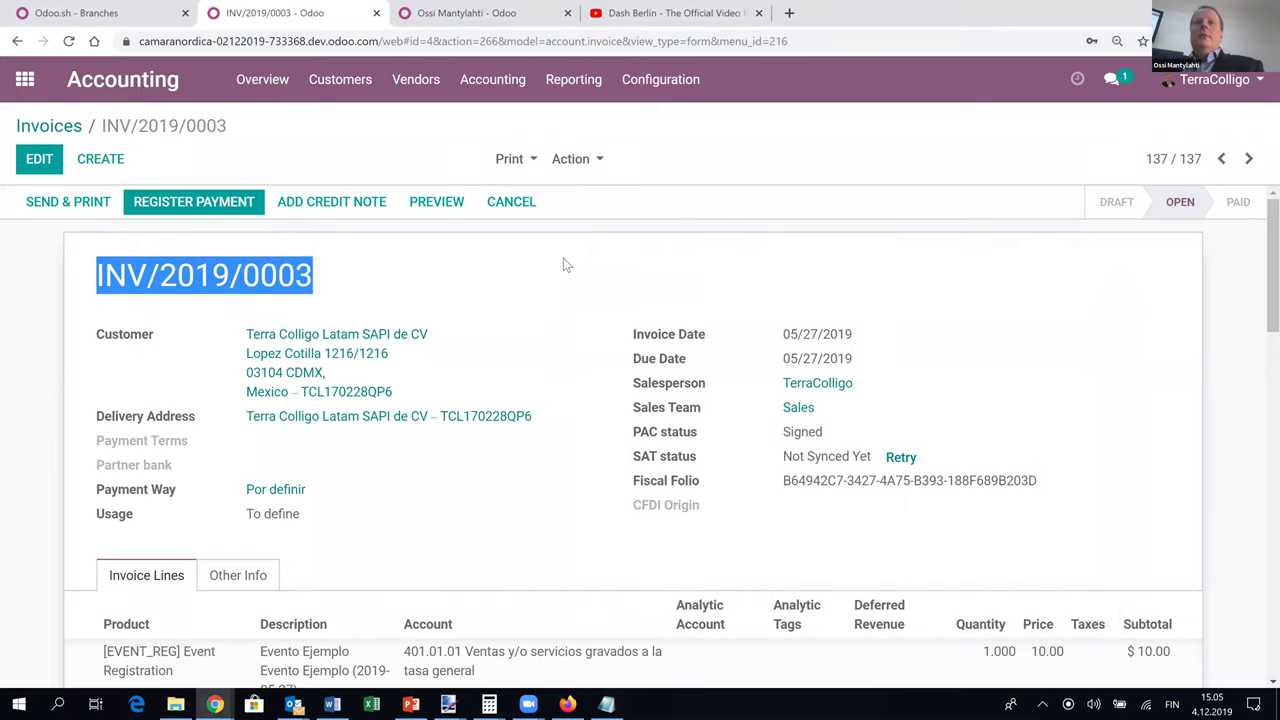
# Return to the Invoices list, remove the Number is set filter and search for invoice INV/2019/0001.
pyautogui.click(70, 127)
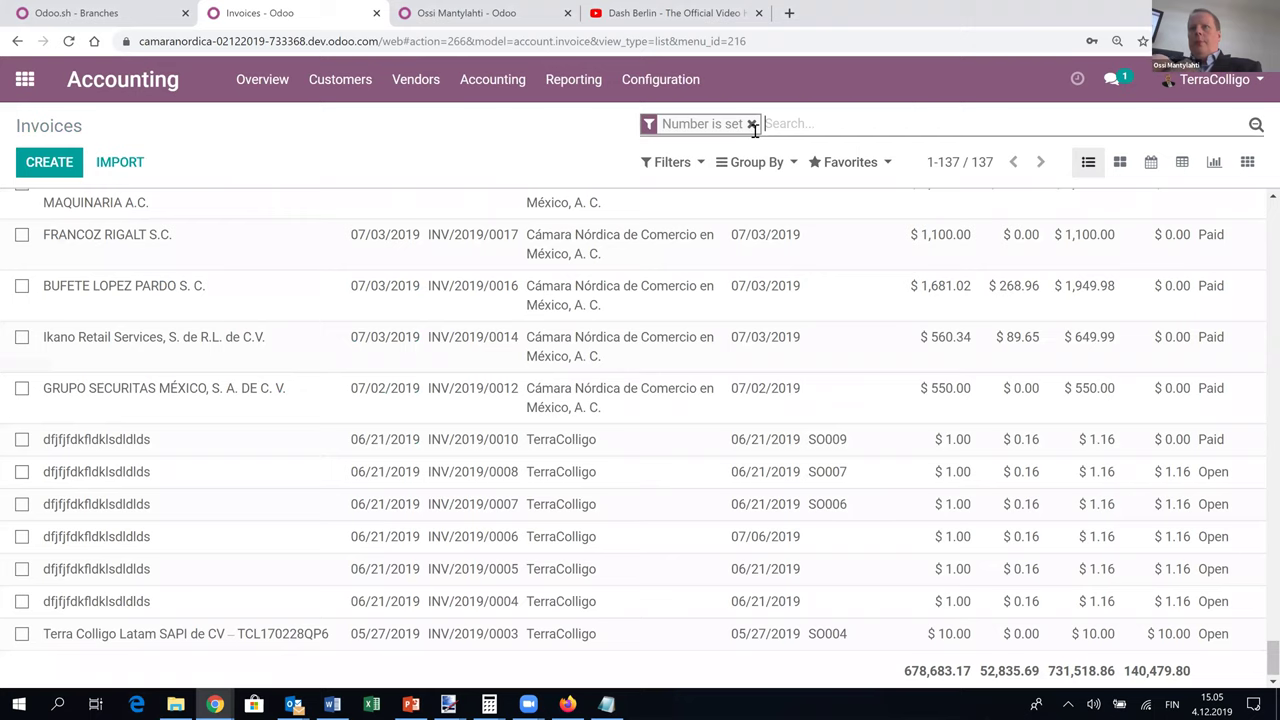
pyautogui.click(752, 124)
pyautogui.write('INV/2019/0001')
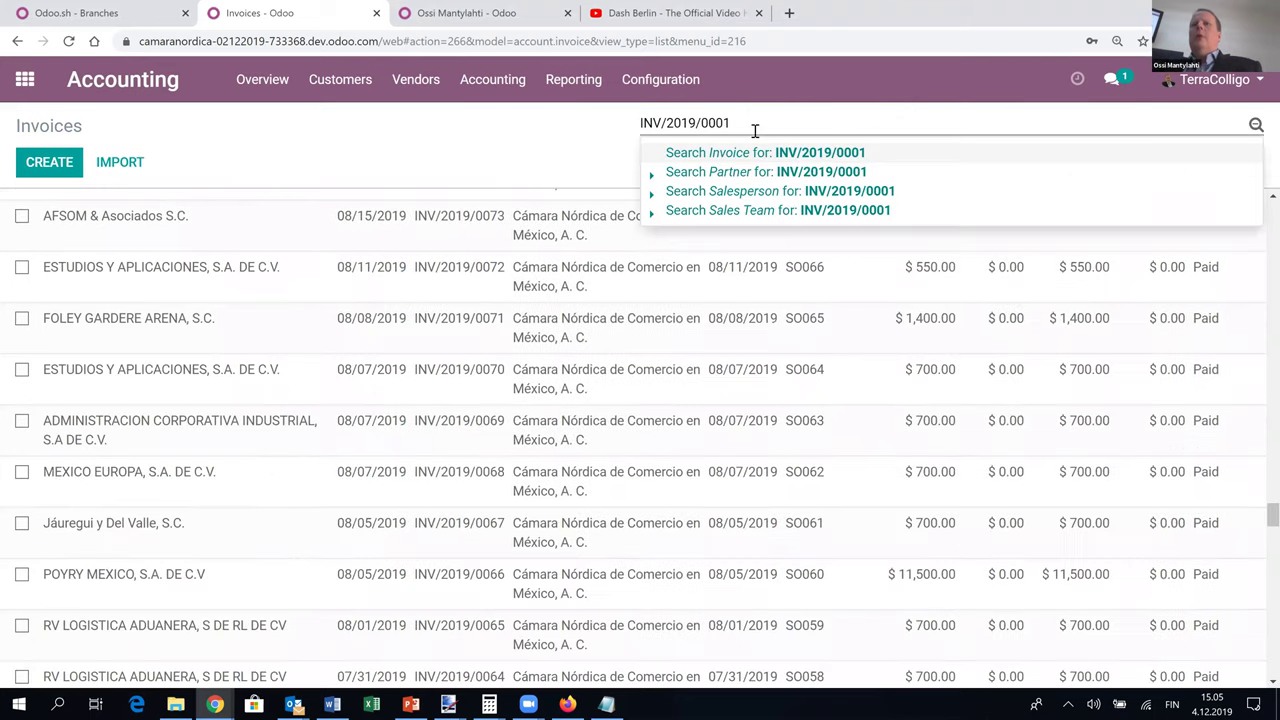
pyautogui.press('Return')
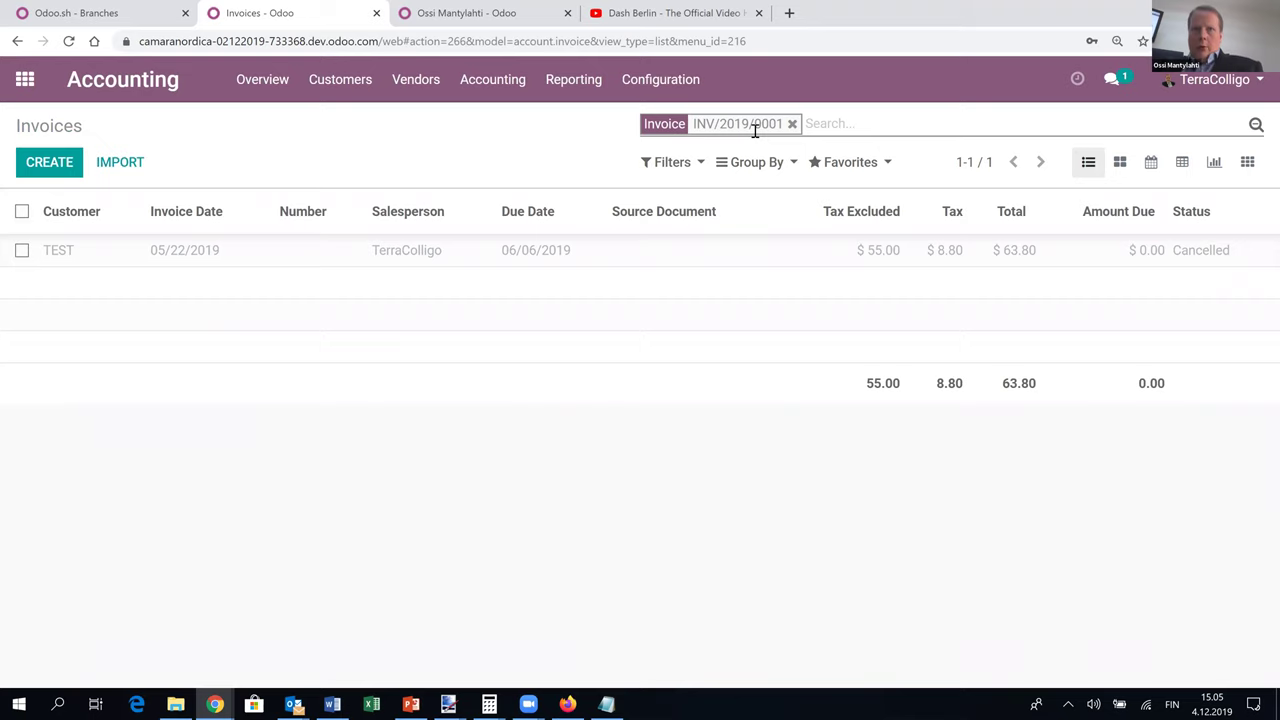
# Open the cancelled TEST invoice from the search results and examine its details and message log for the cancellation history.
pyautogui.click(278, 255)
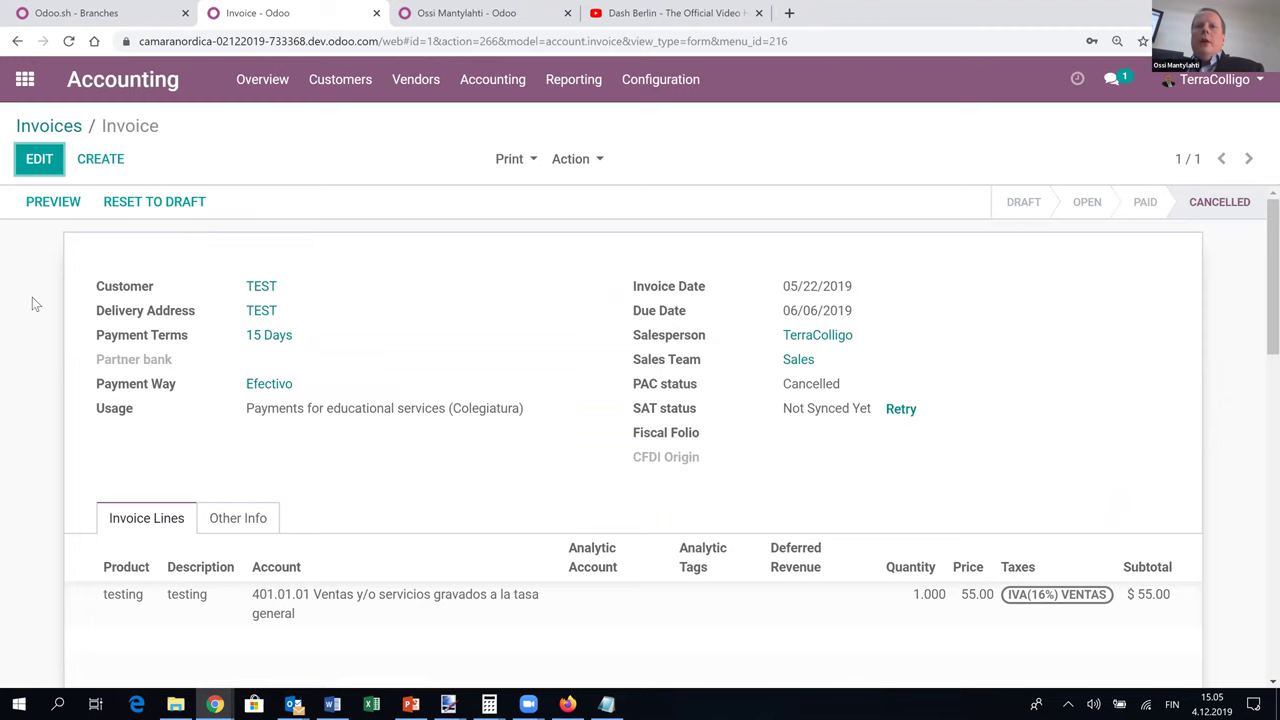
pyautogui.scroll(-4, 32, 297)
pyautogui.scroll(-4, 32, 300)
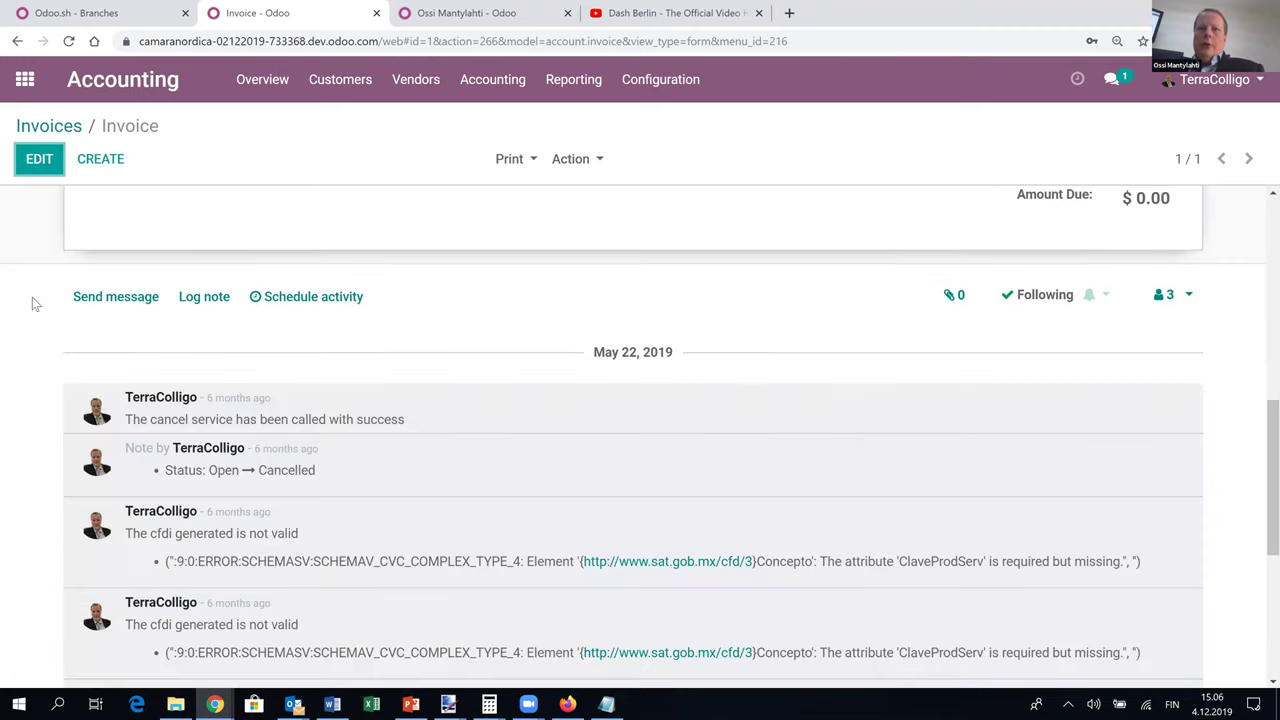
pyautogui.scroll(-2, 32, 297)
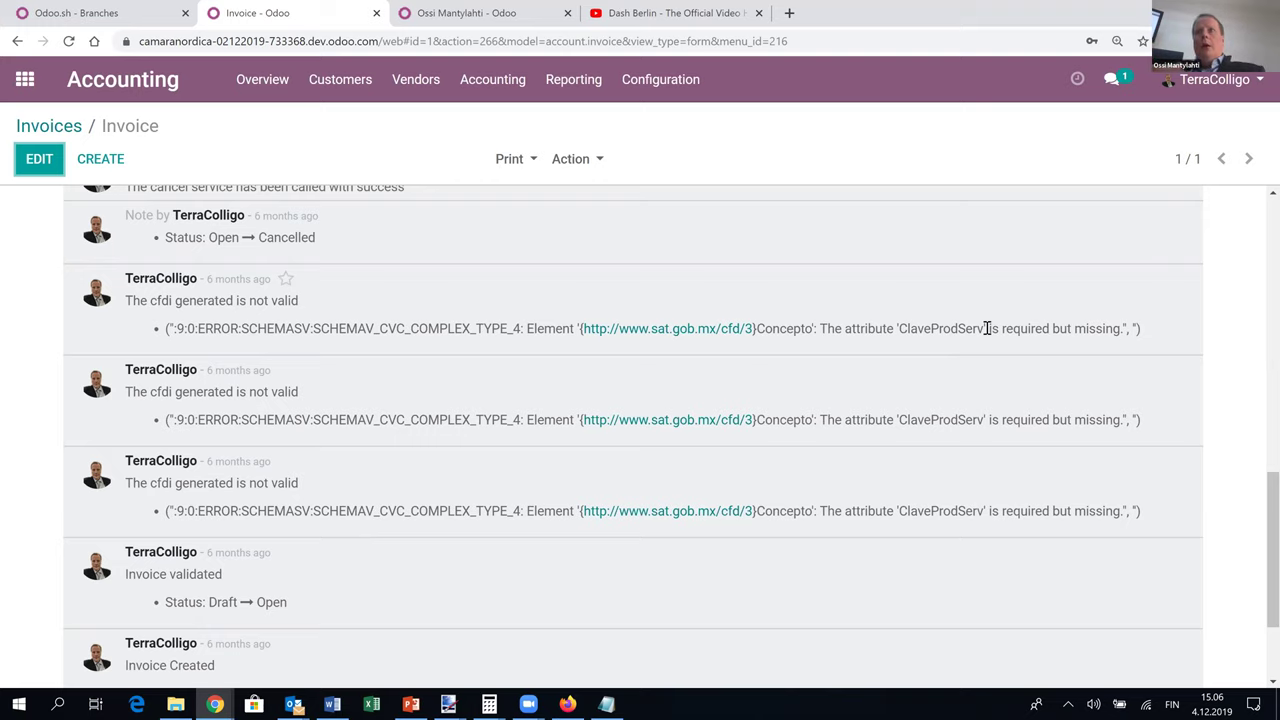
pyautogui.scroll(10, 987, 328)
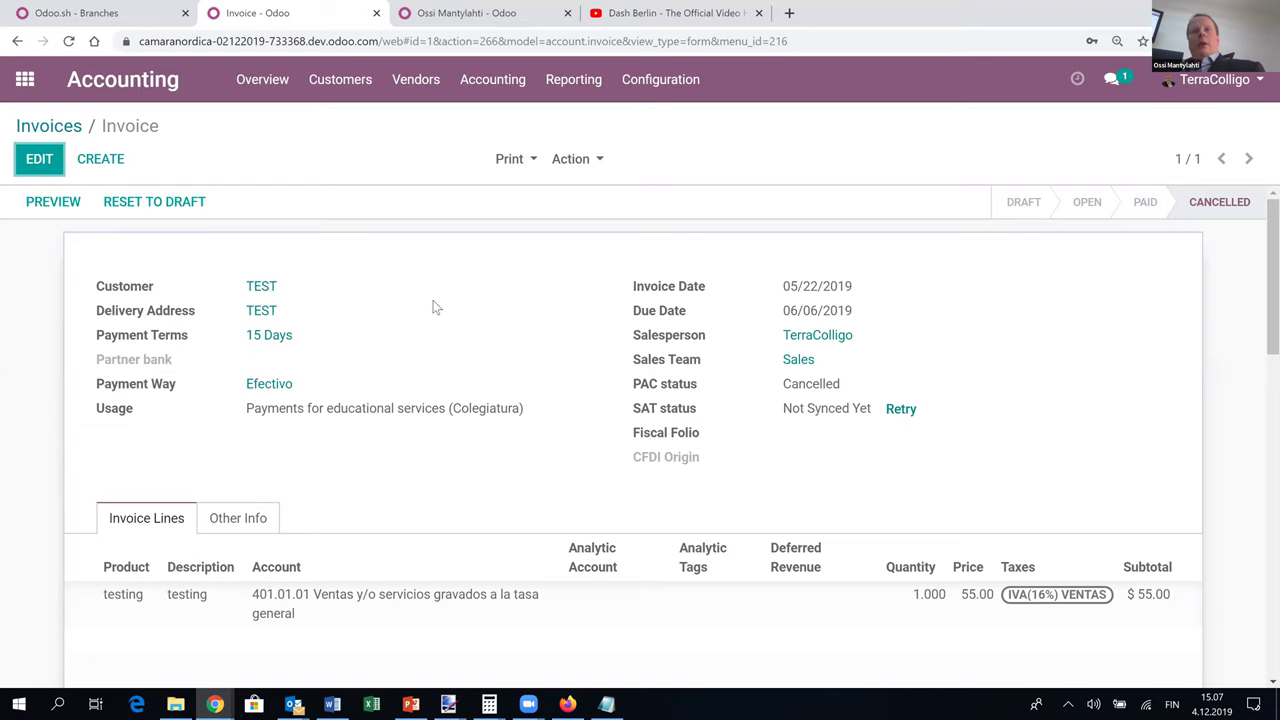
pyautogui.scroll(-1, 434, 307)
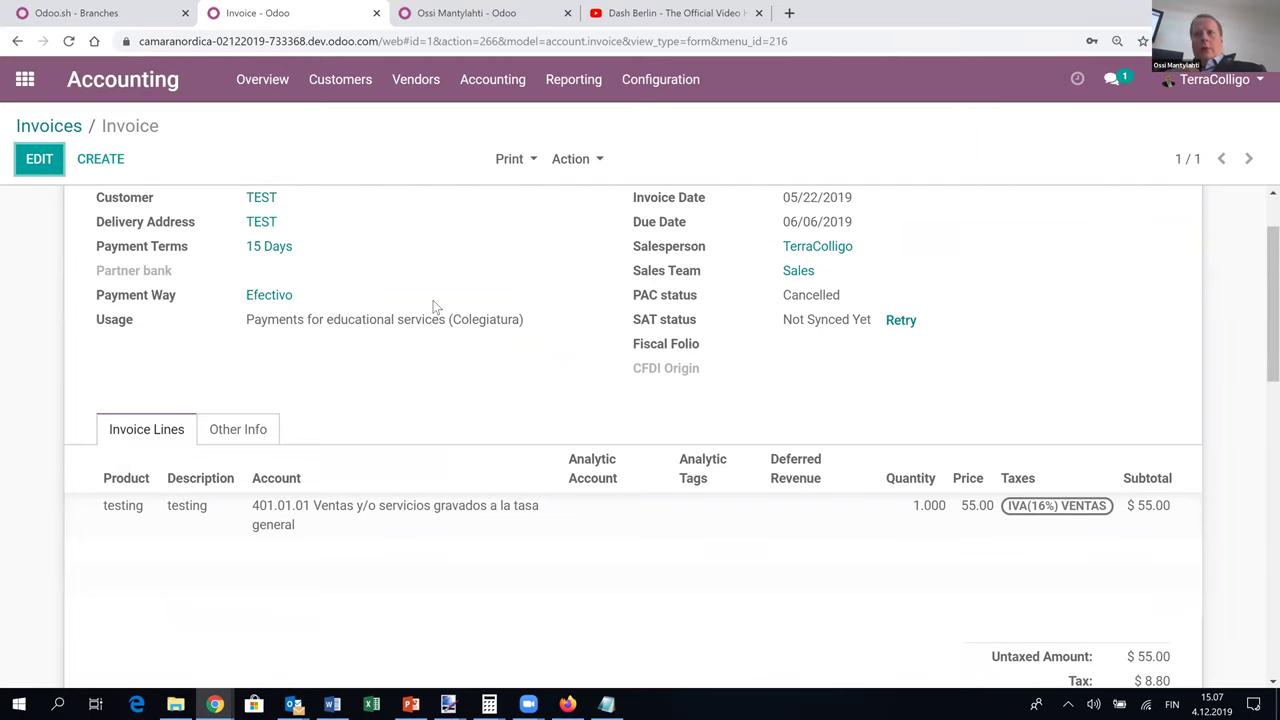
pyautogui.scroll(-8, 434, 307)
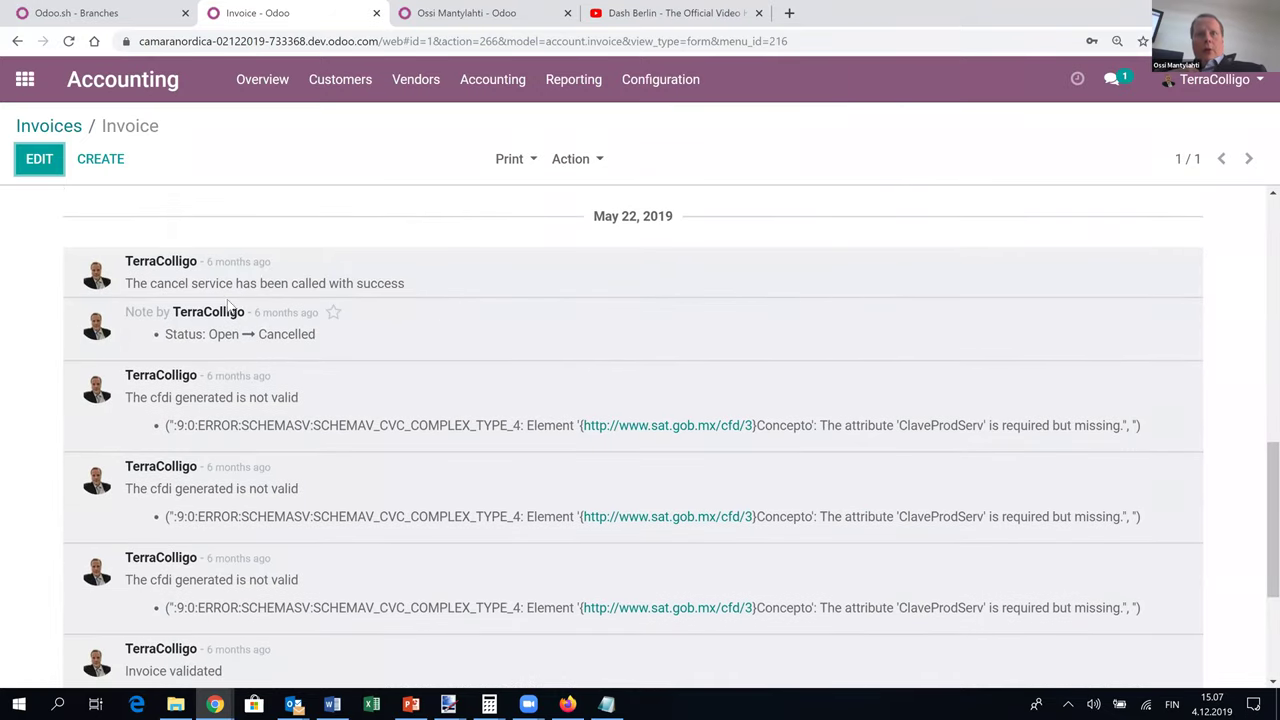
pyautogui.tripleClick(270, 317)
pyautogui.click(270, 317)
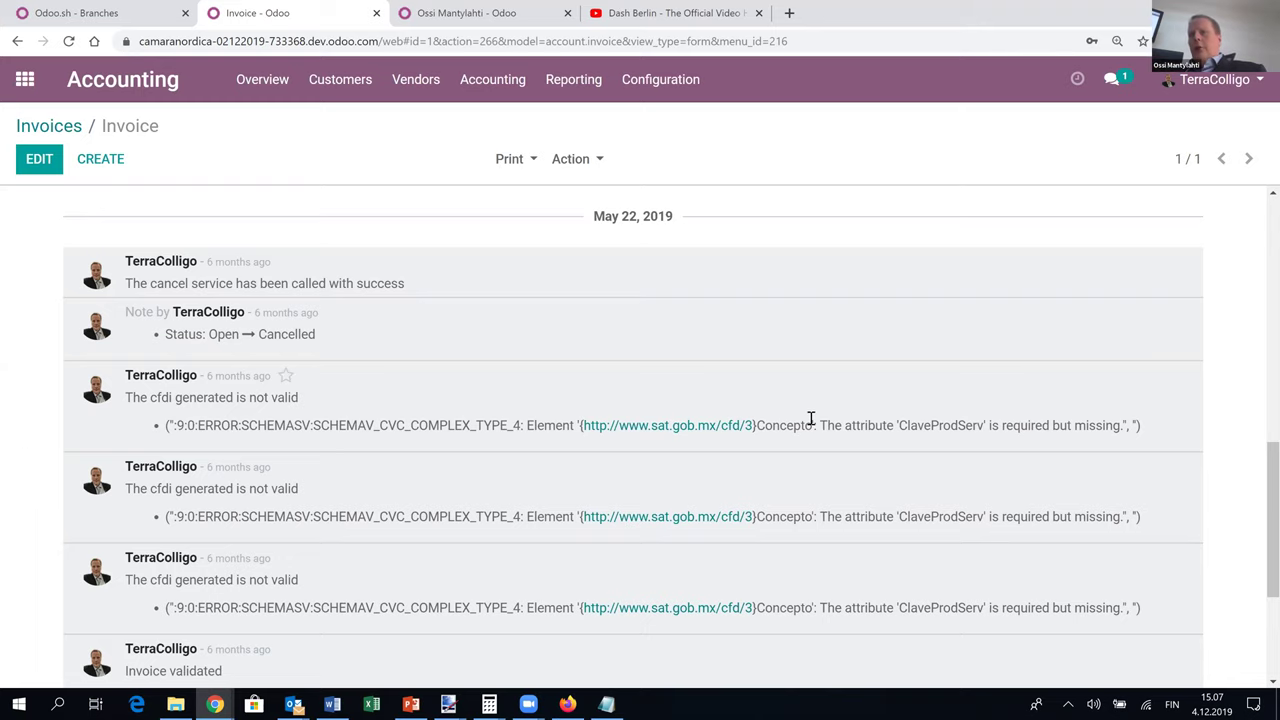
# Reopen the cancelled TEST invoice from the invoice list and examine its header details, invoice lines and message history.
pyautogui.scroll(10, 810, 418)
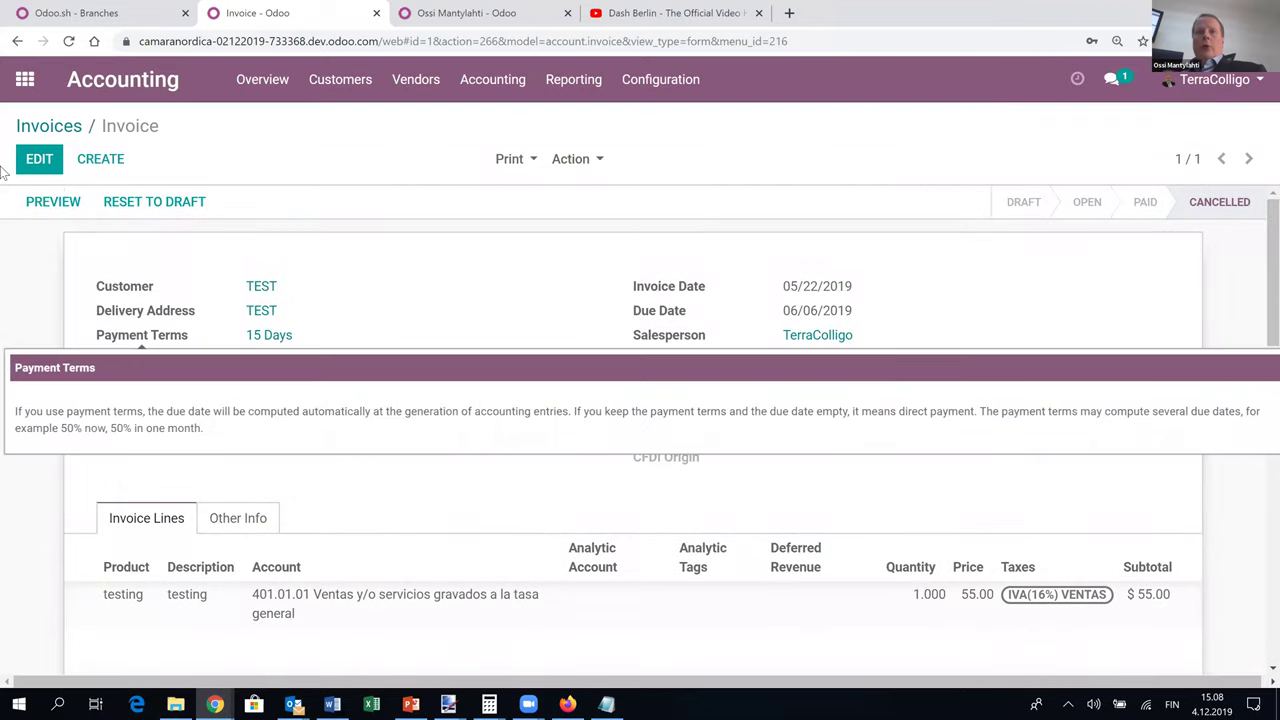
pyautogui.click(70, 132)
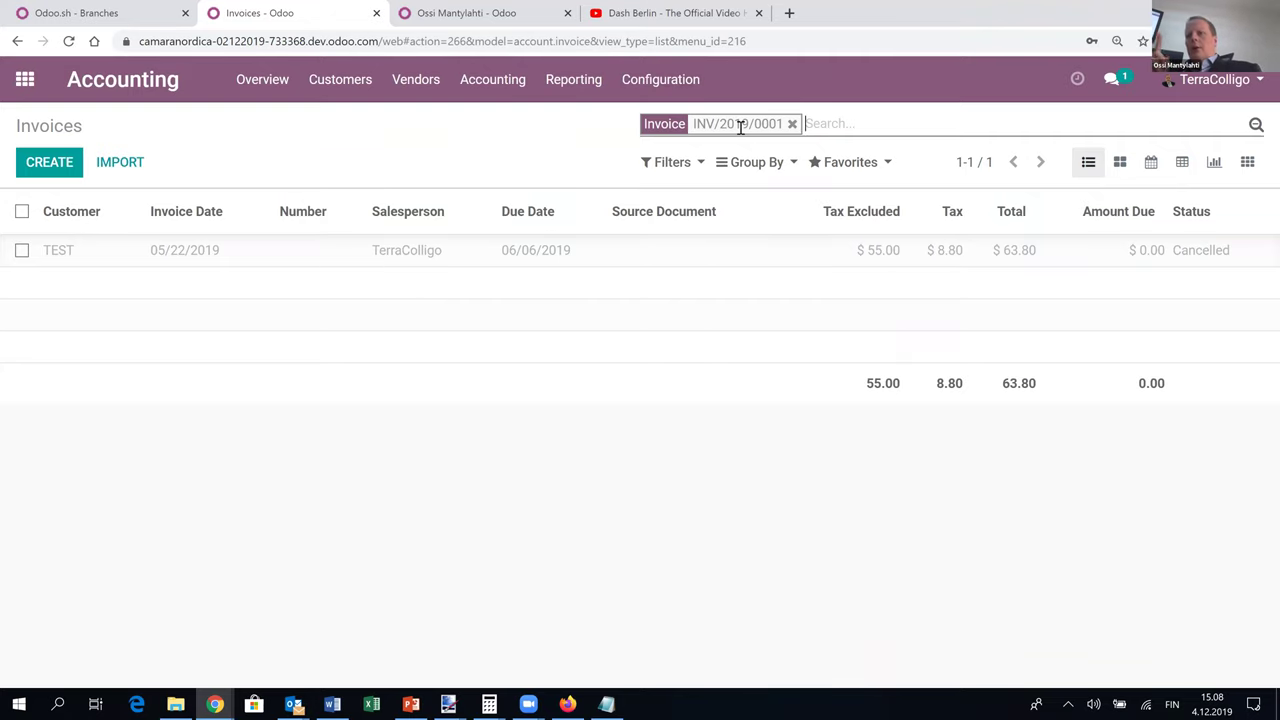
pyautogui.click(624, 266)
pyautogui.scroll(-3, 480, 258)
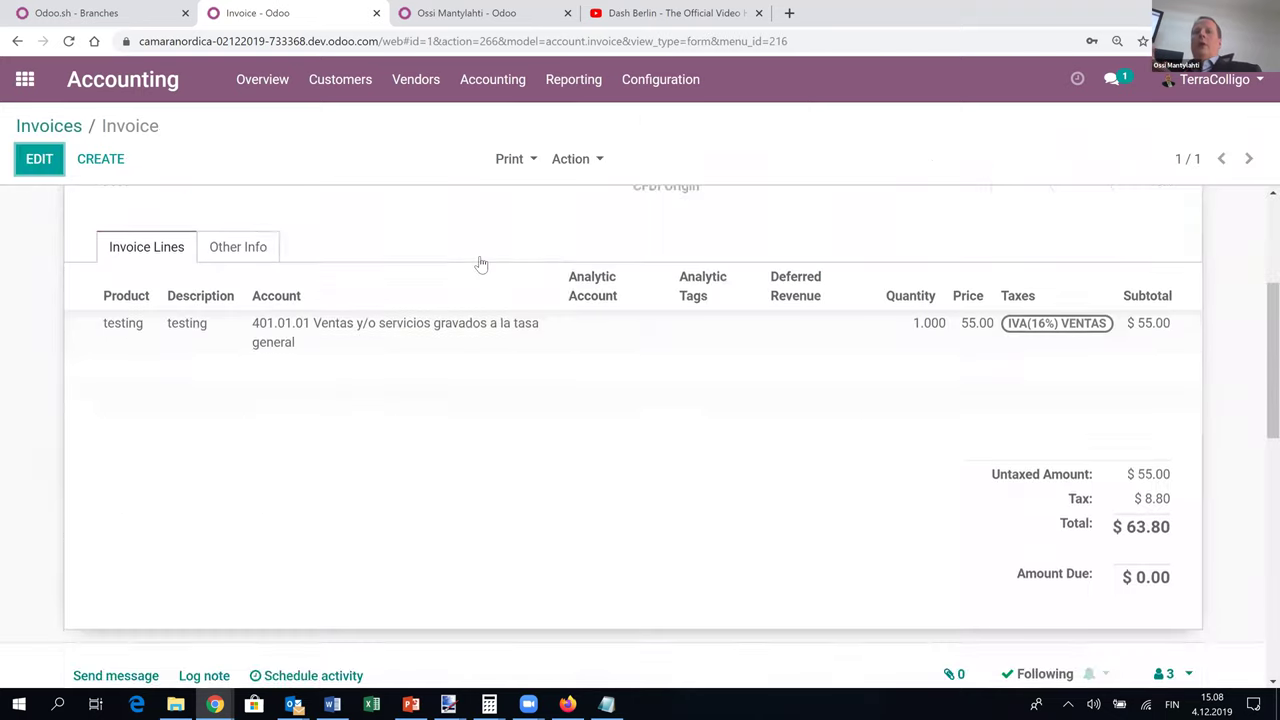
pyautogui.scroll(-3, 481, 264)
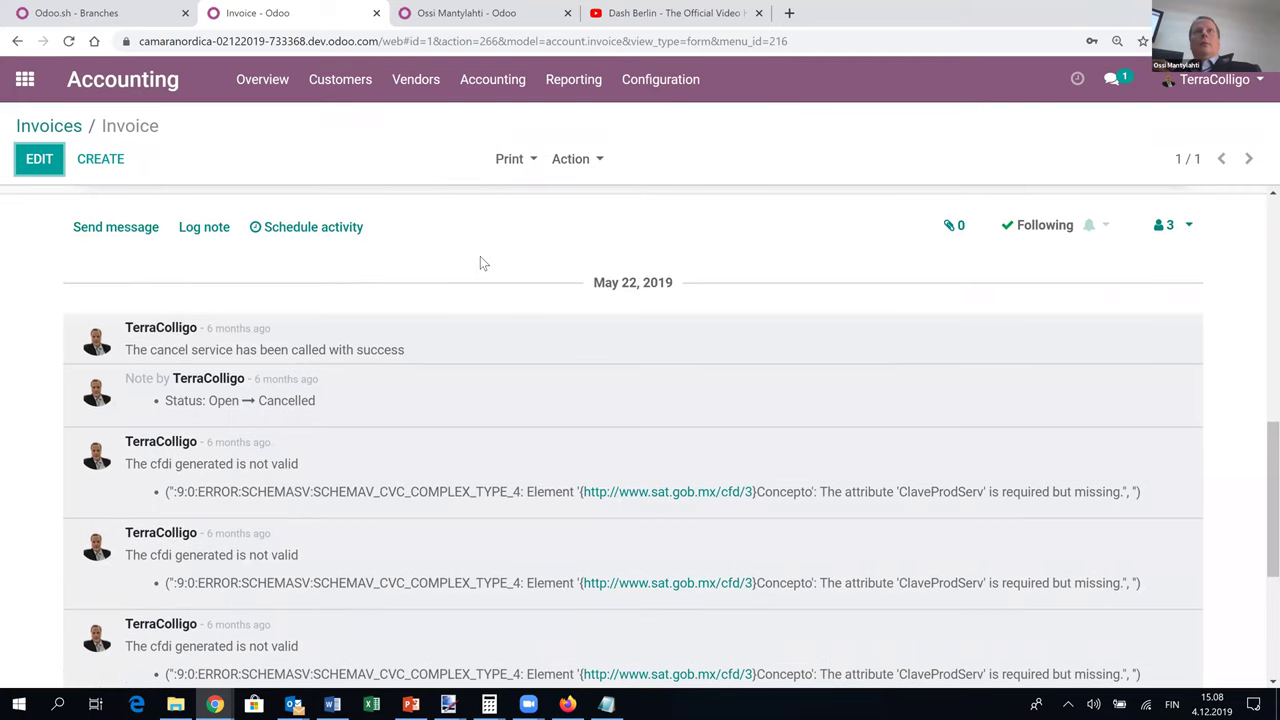
pyautogui.scroll(10, 480, 263)
pyautogui.scroll(-1, 480, 263)
pyautogui.scroll(2, 480, 263)
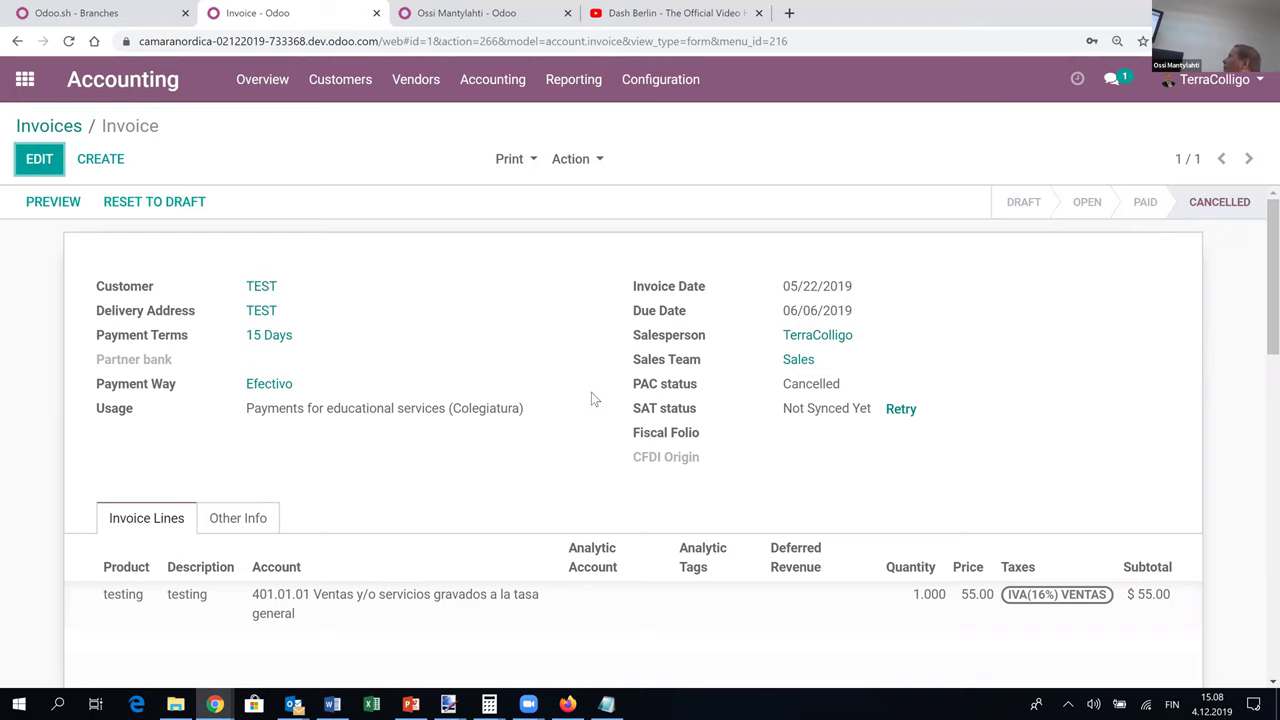
pyautogui.scroll(-1, 591, 394)
pyautogui.scroll(1, 591, 395)
# Return to the invoice list, remove the INV/2019/0001 filter and look through all invoices down to the oldest ones.
pyautogui.click(68, 126)
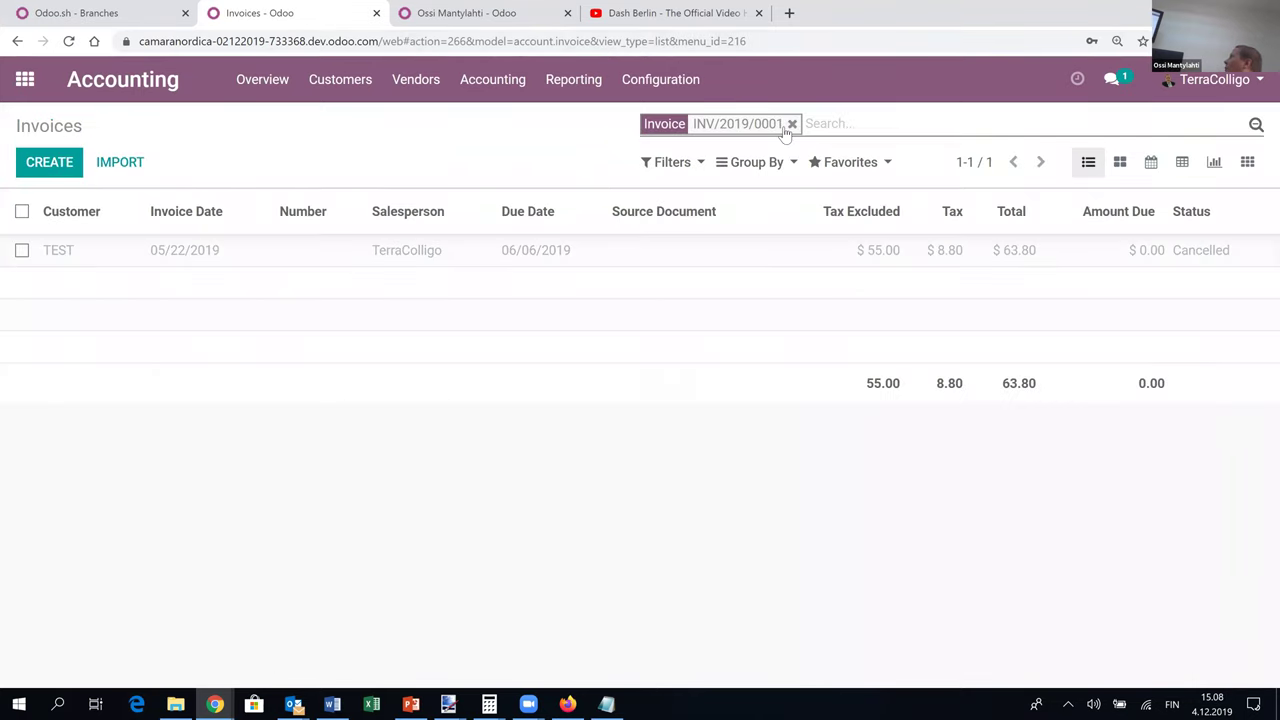
pyautogui.click(792, 125)
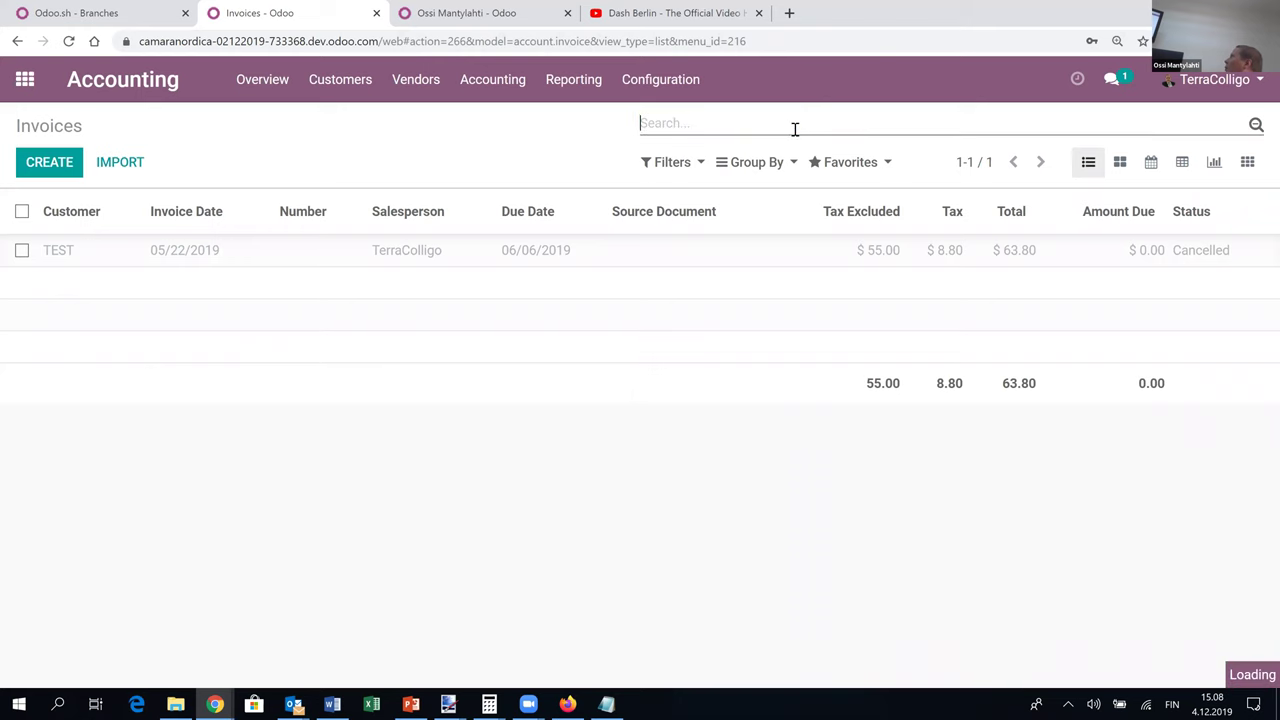
pyautogui.scroll(-3, 634, 437)
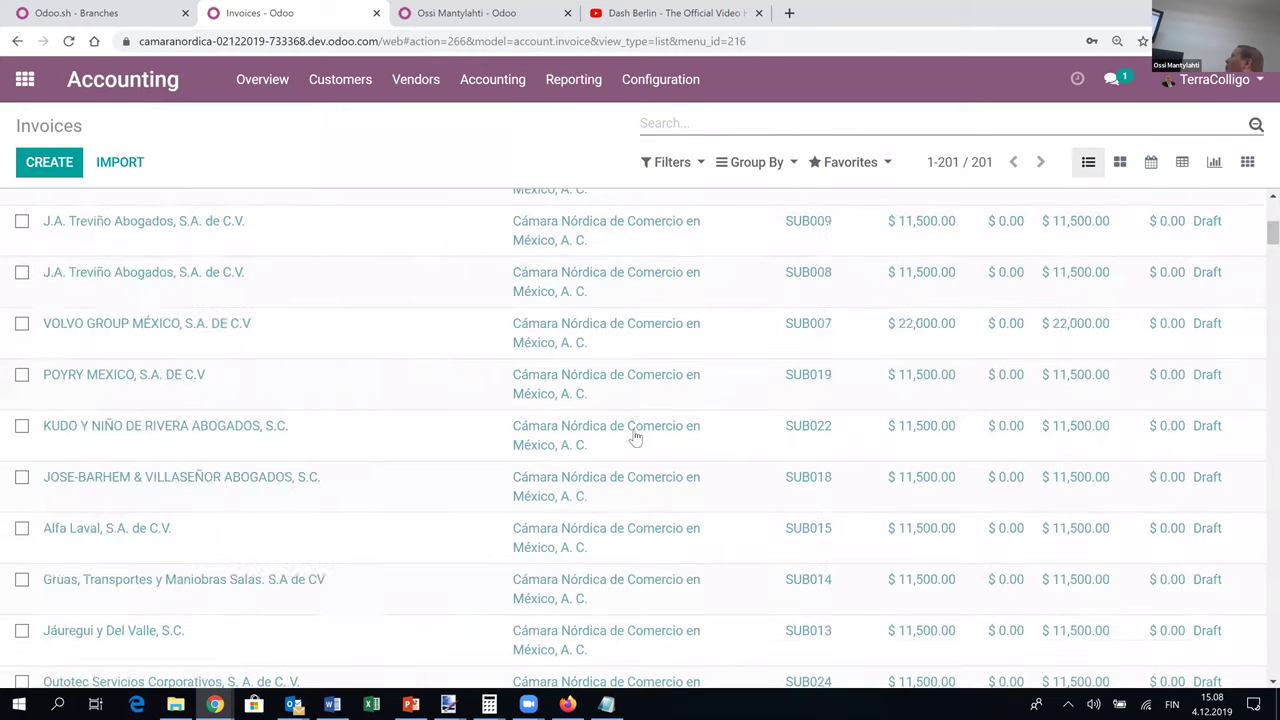
pyautogui.scroll(-20, 634, 437)
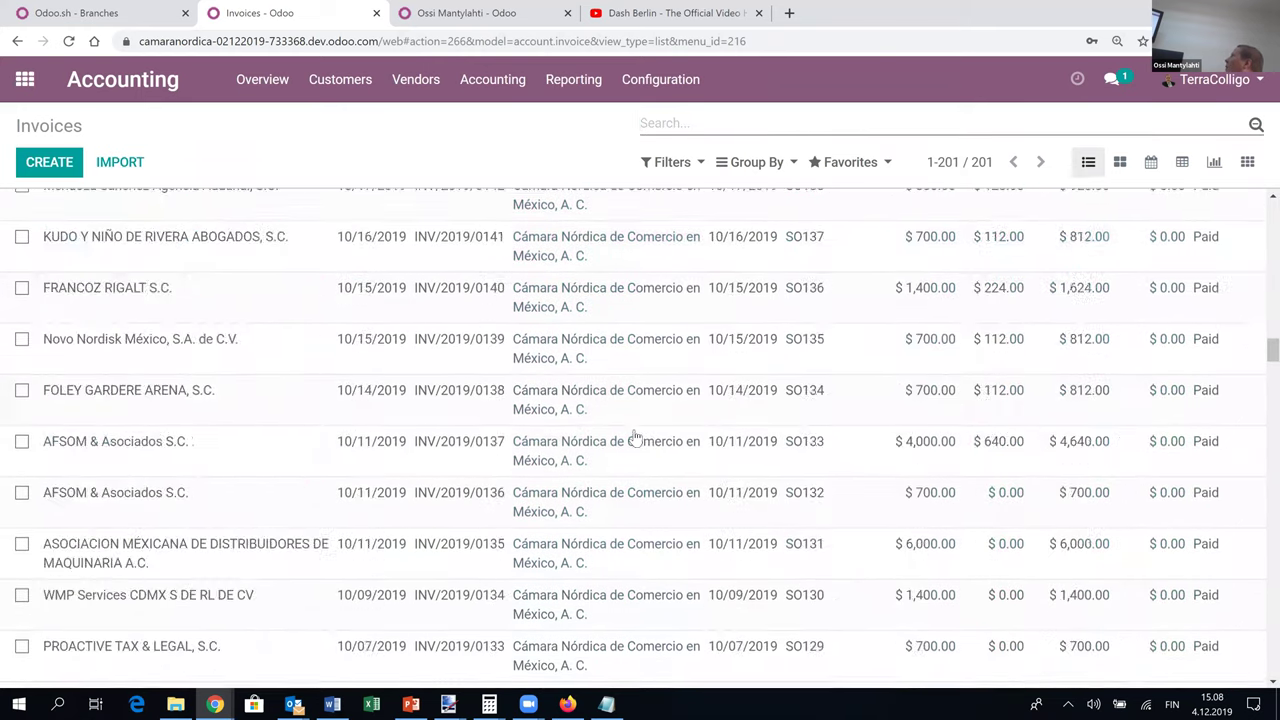
pyautogui.scroll(-5, 423, 289)
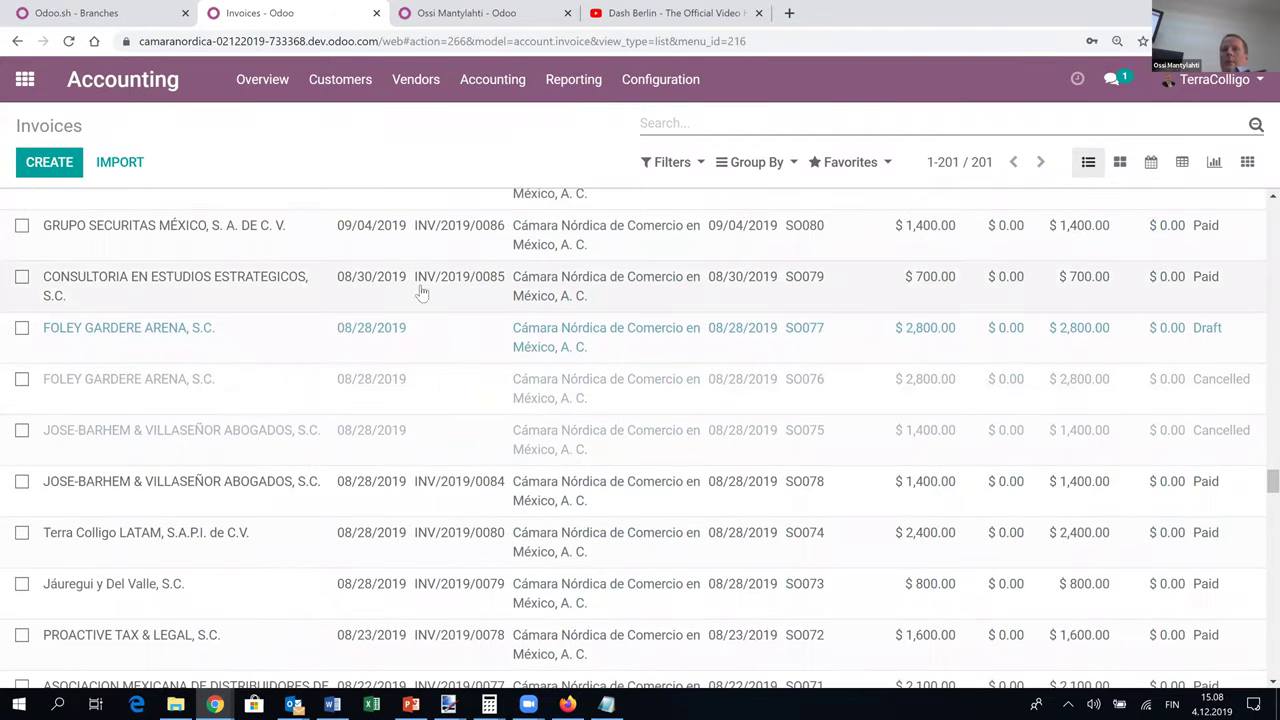
pyautogui.scroll(-15, 474, 449)
pyautogui.scroll(-4, 1258, 195)
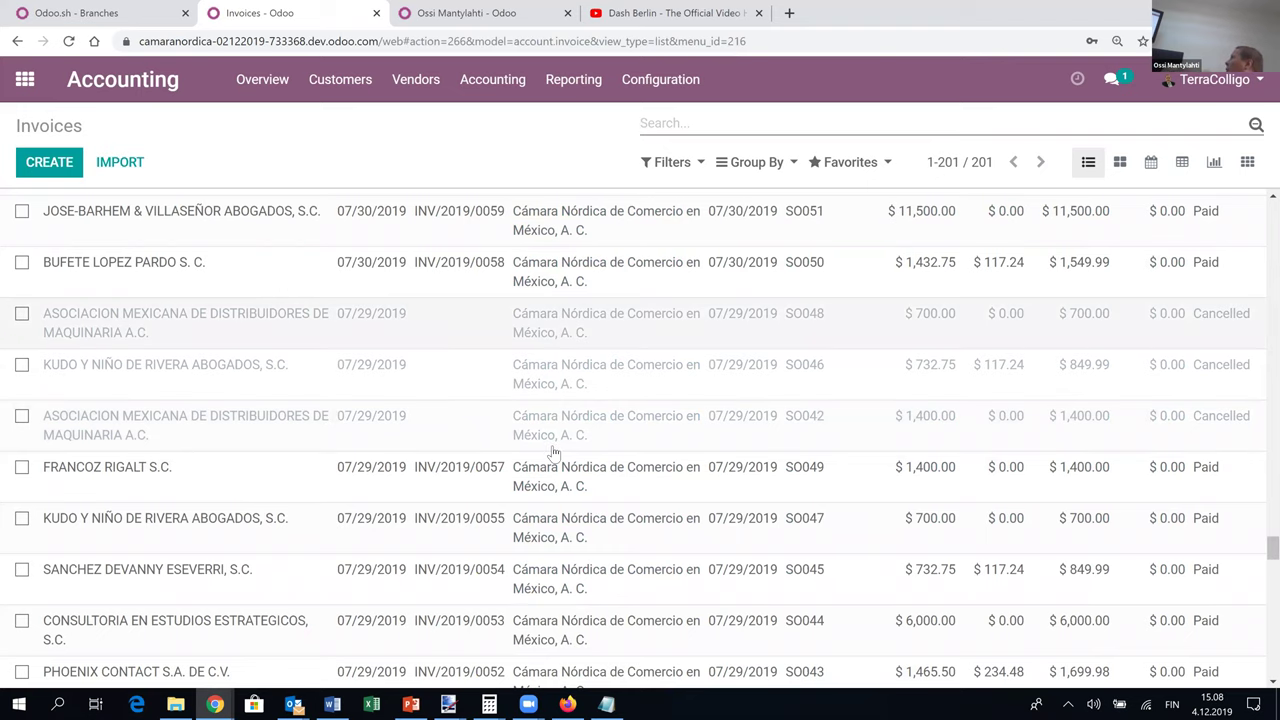
pyautogui.scroll(-10, 551, 452)
pyautogui.scroll(-10, 551, 456)
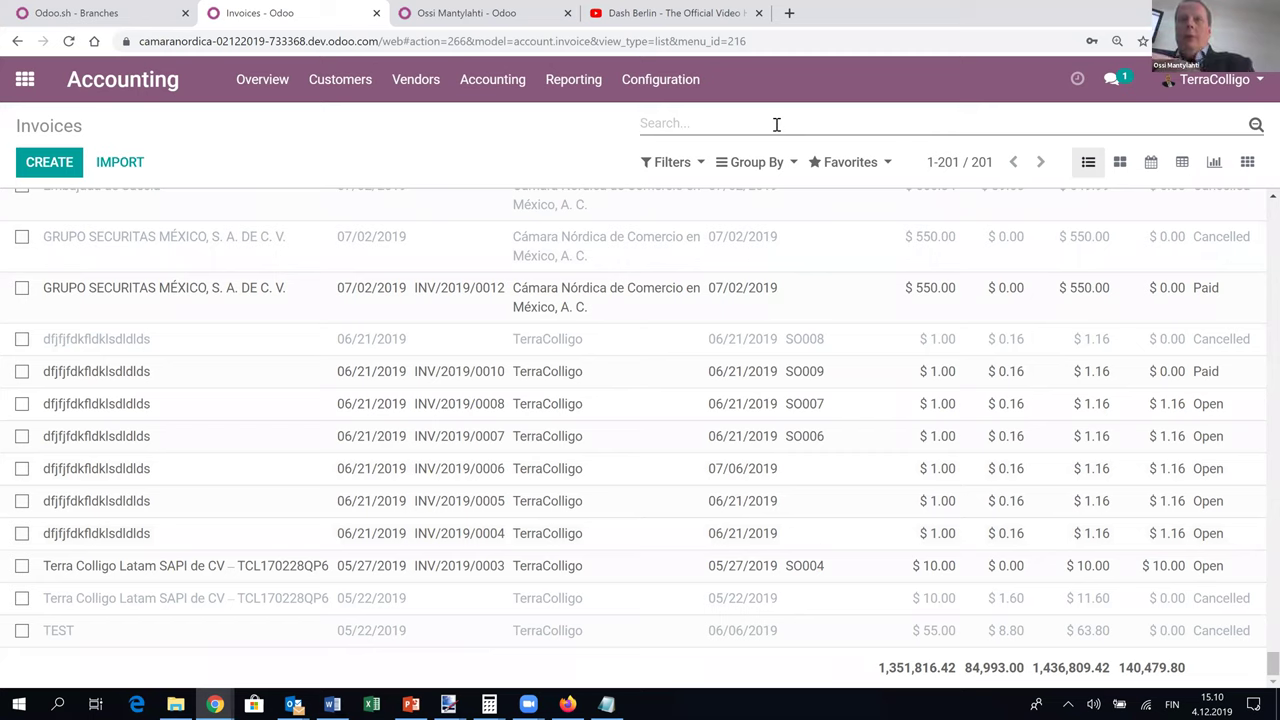
# Search the invoices by invoice number for inv/2019/0009 and open the matching record.
pyautogui.write('inv/')
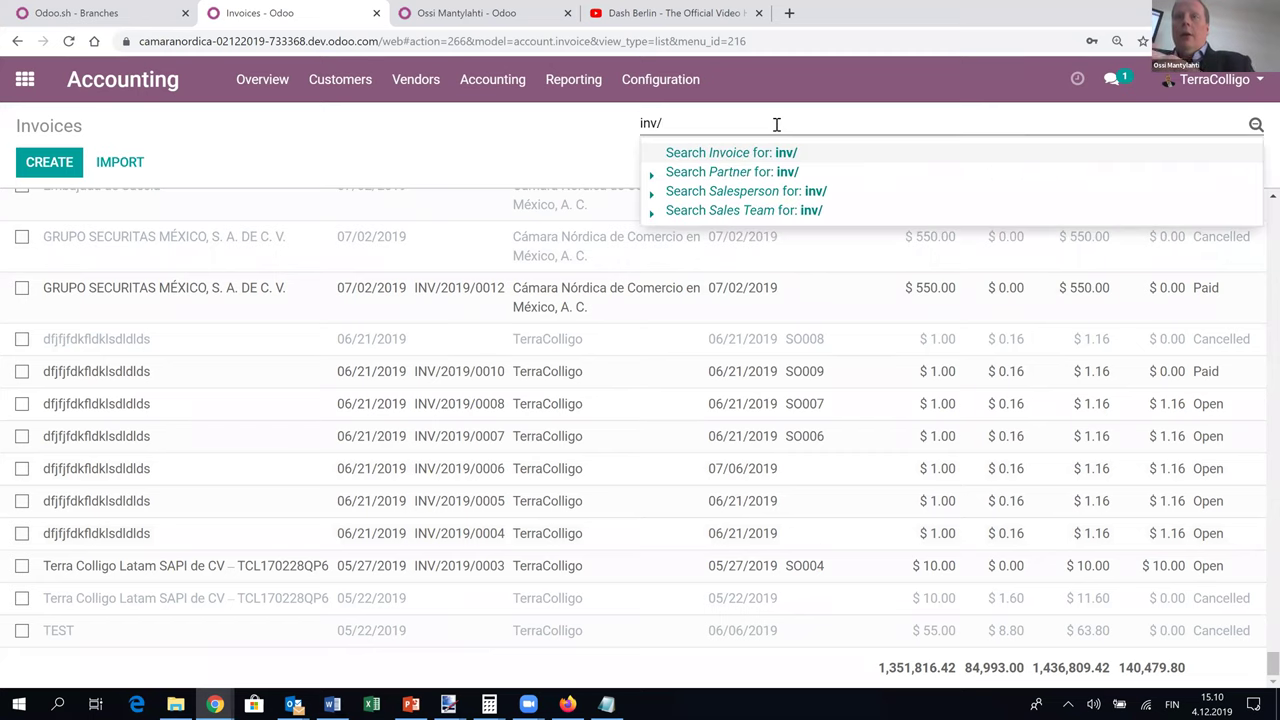
pyautogui.write('2019')
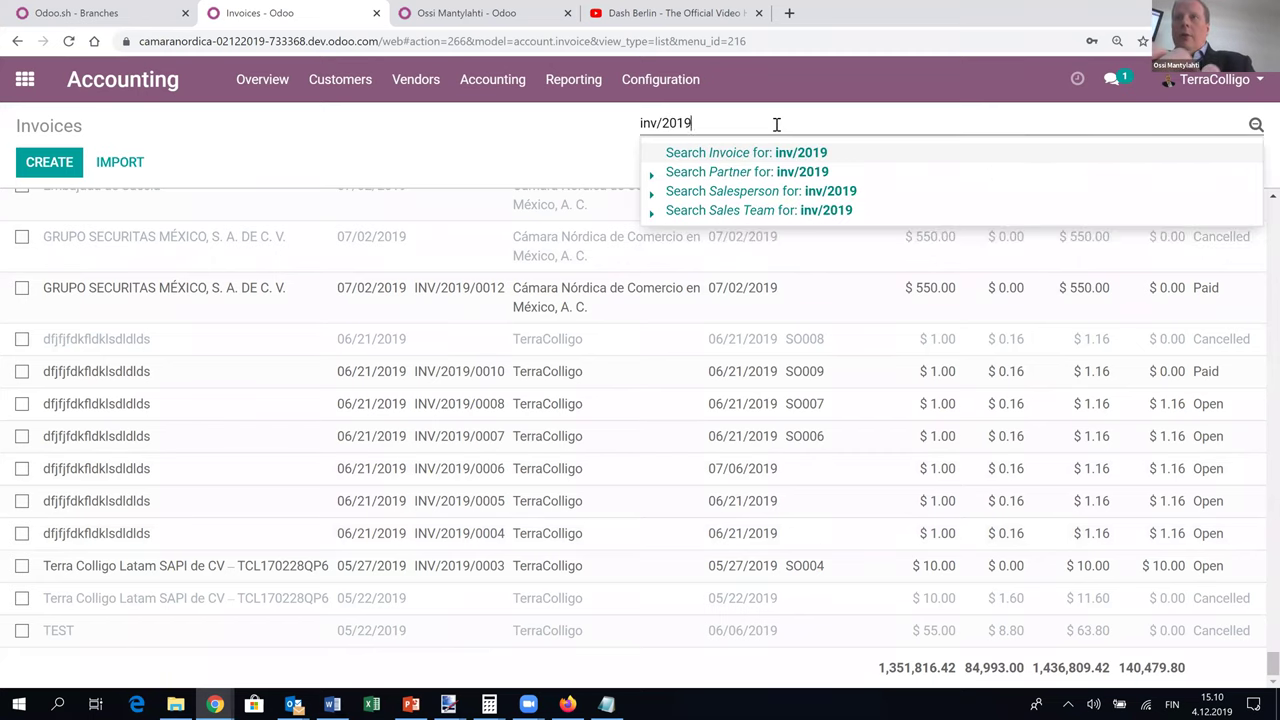
pyautogui.write('/00')
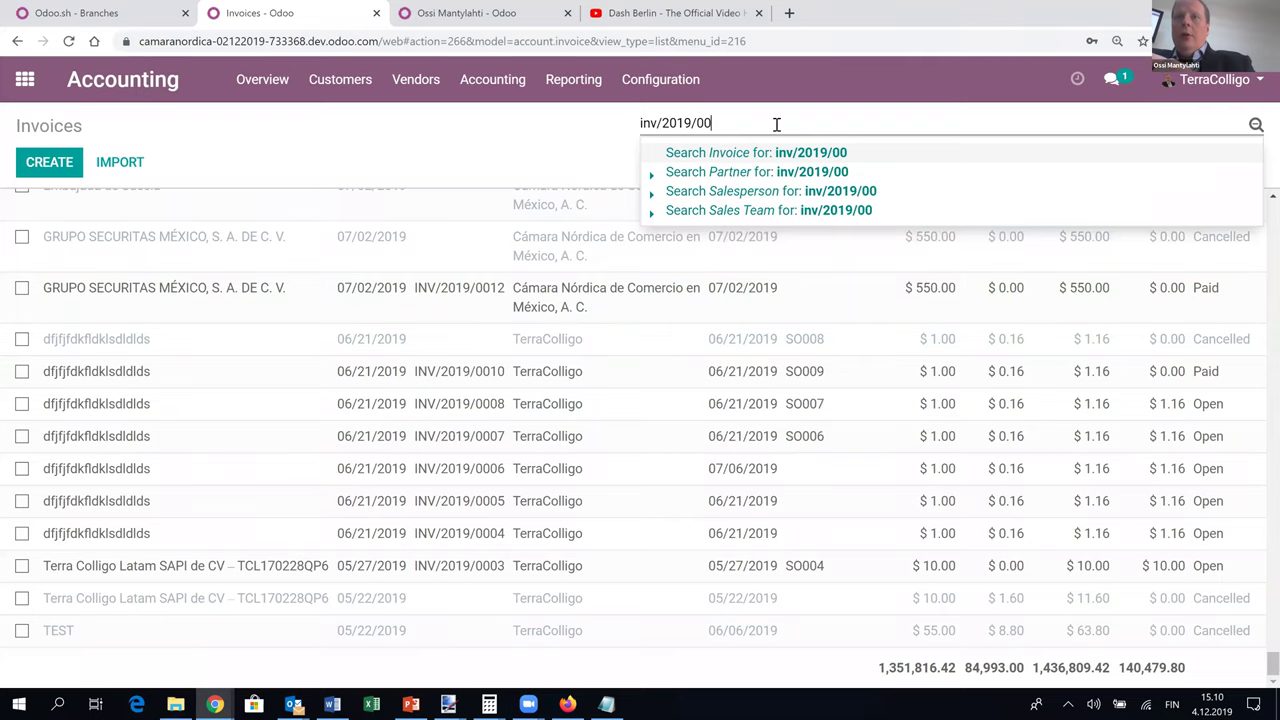
pyautogui.write('09')
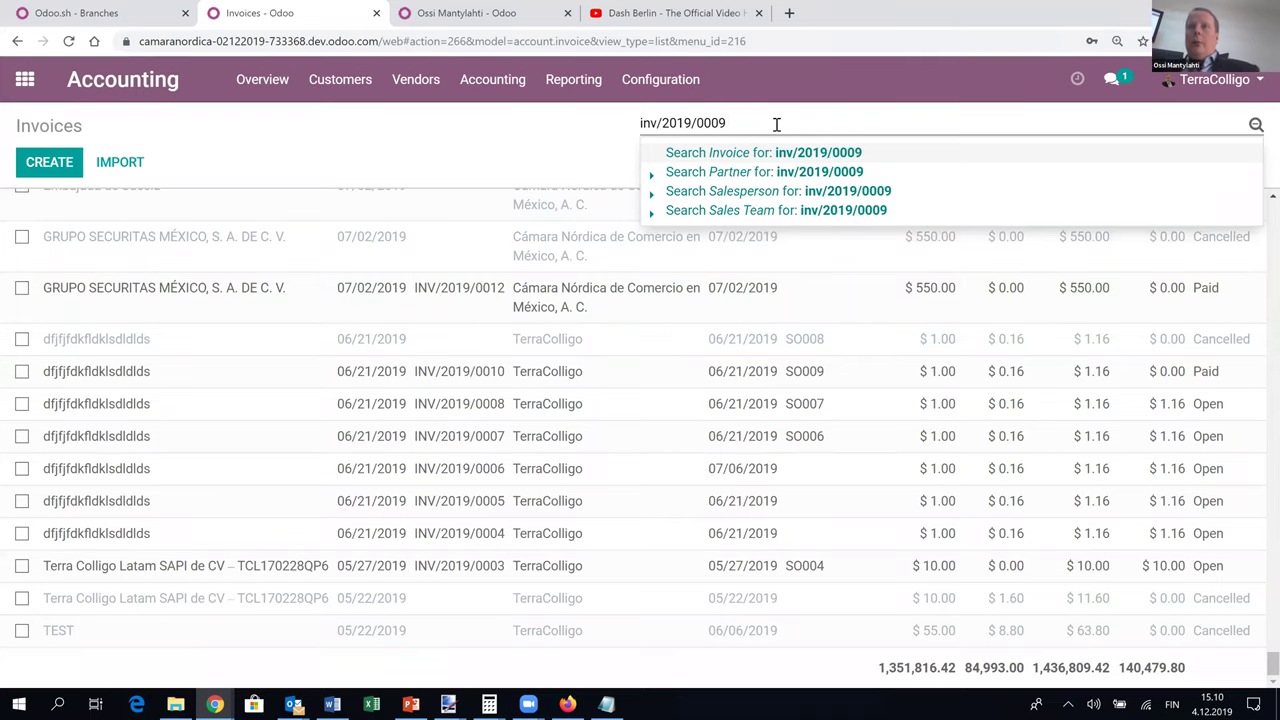
pyautogui.press('Return')
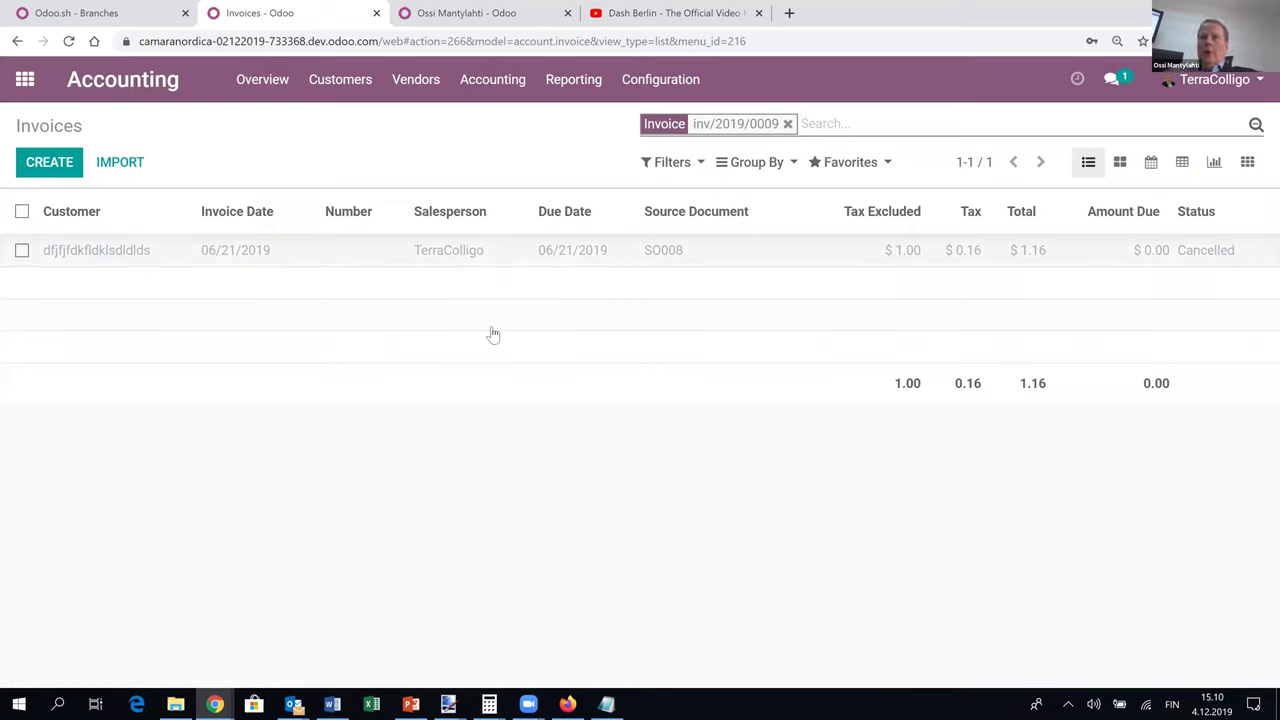
pyautogui.moveTo(510, 253); pyautogui.dragTo(489, 334)
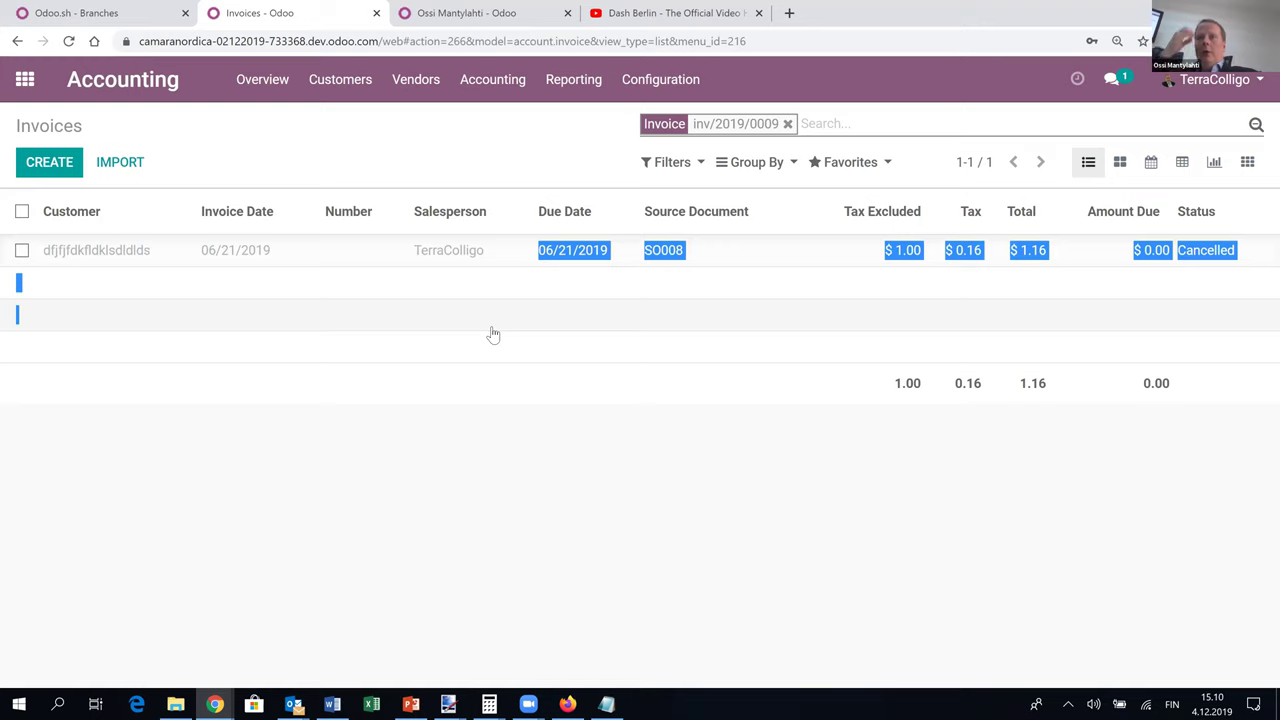
pyautogui.click(487, 266)
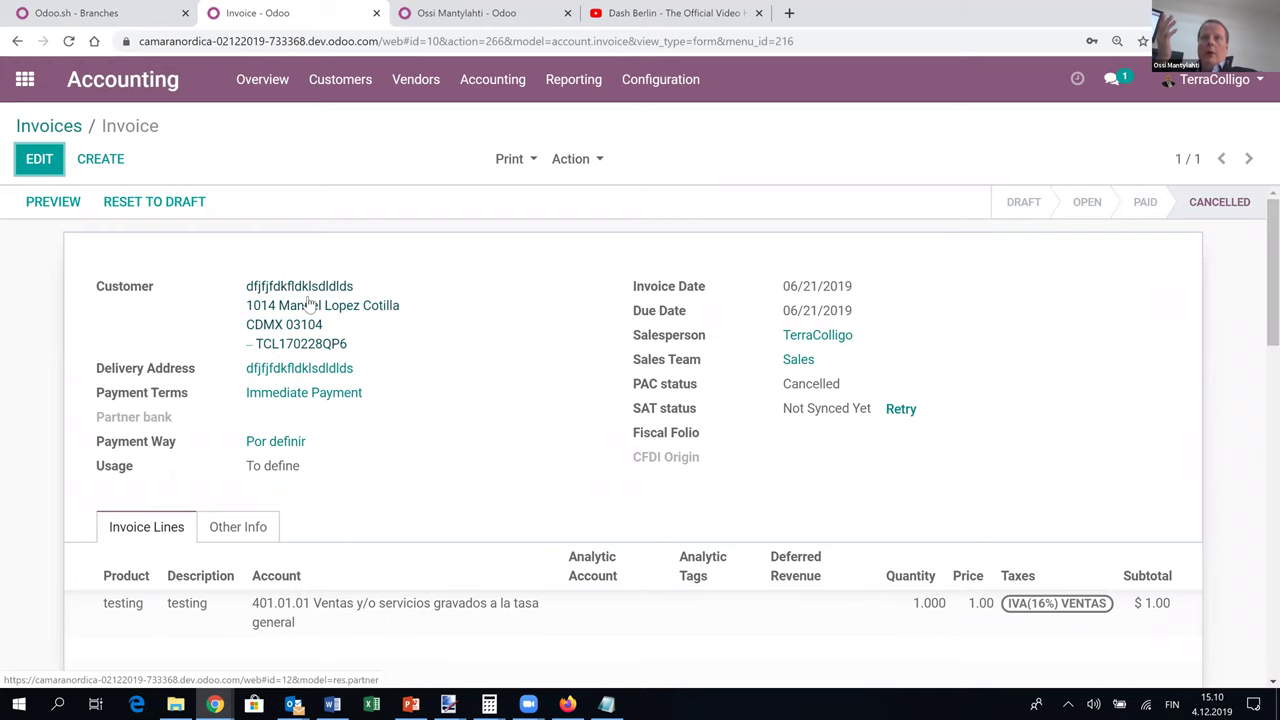
# Examine the invoice's message history for the cancellation notes, the signing service response and the CFDI document entry.
pyautogui.scroll(-5, 575, 340)
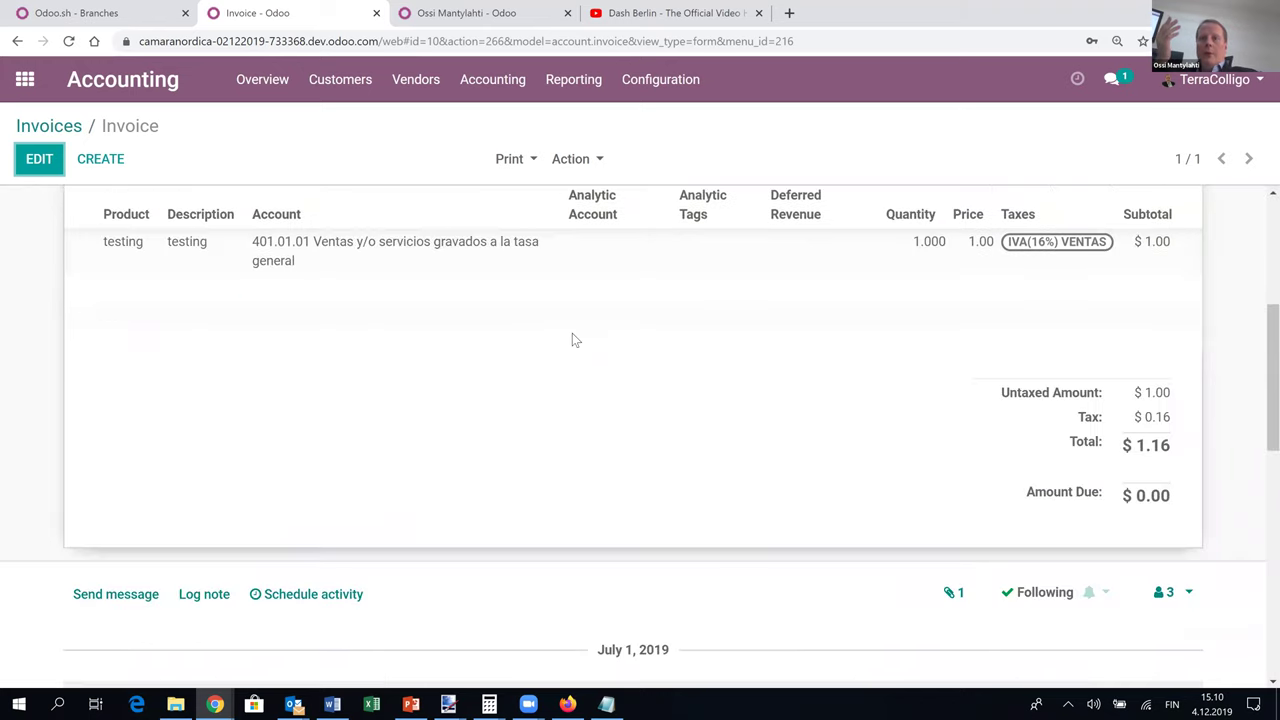
pyautogui.scroll(-4, 572, 340)
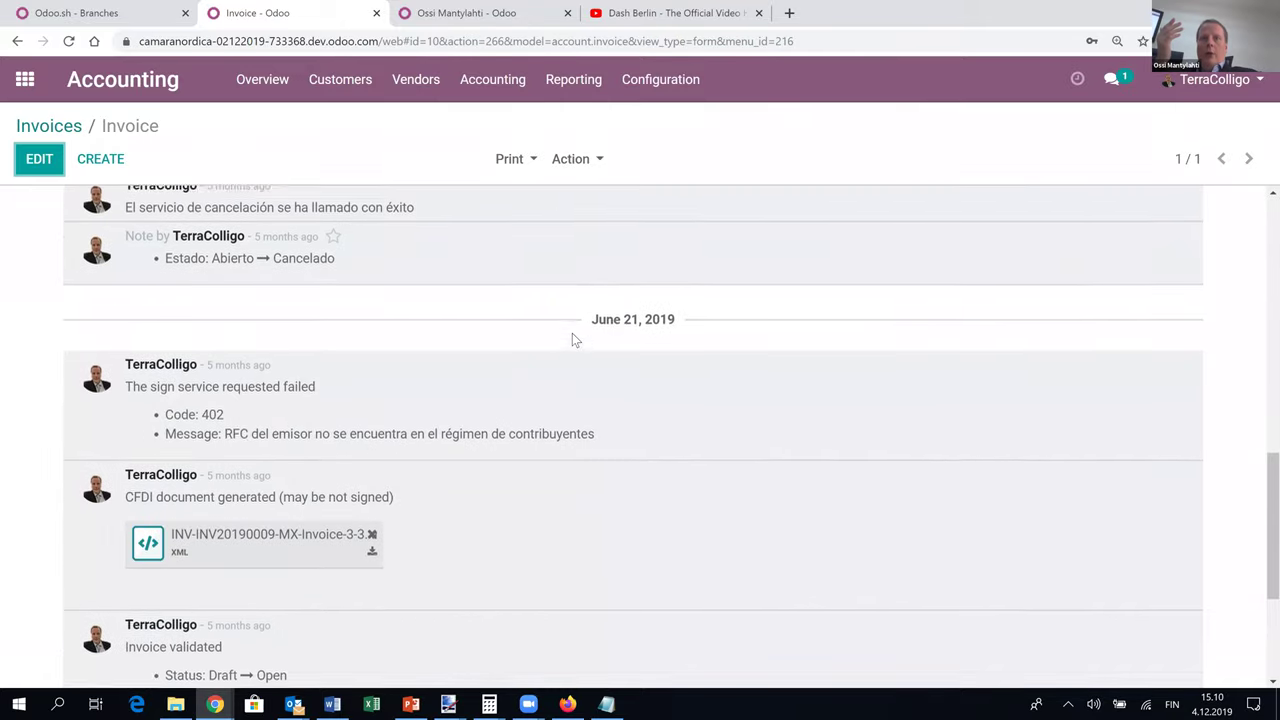
pyautogui.scroll(-1, 574, 340)
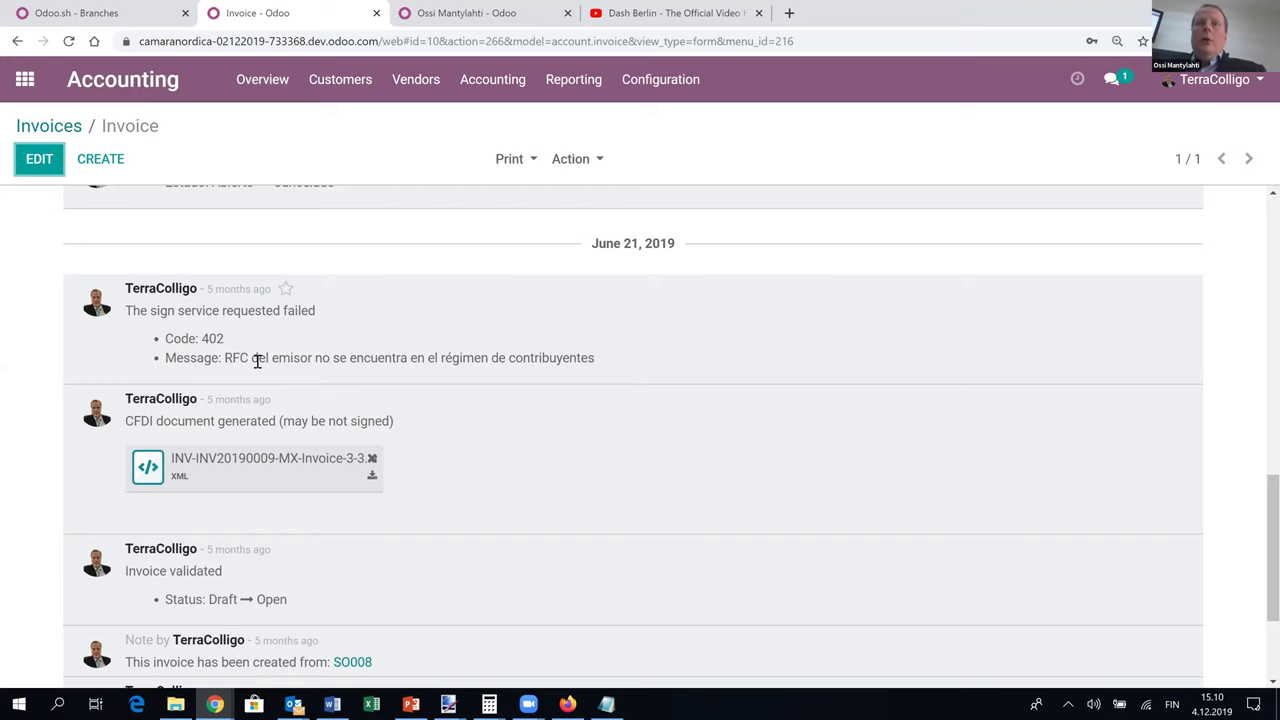
pyautogui.scroll(2, 257, 361)
pyautogui.scroll(2, 257, 363)
pyautogui.scroll(-2, 257, 363)
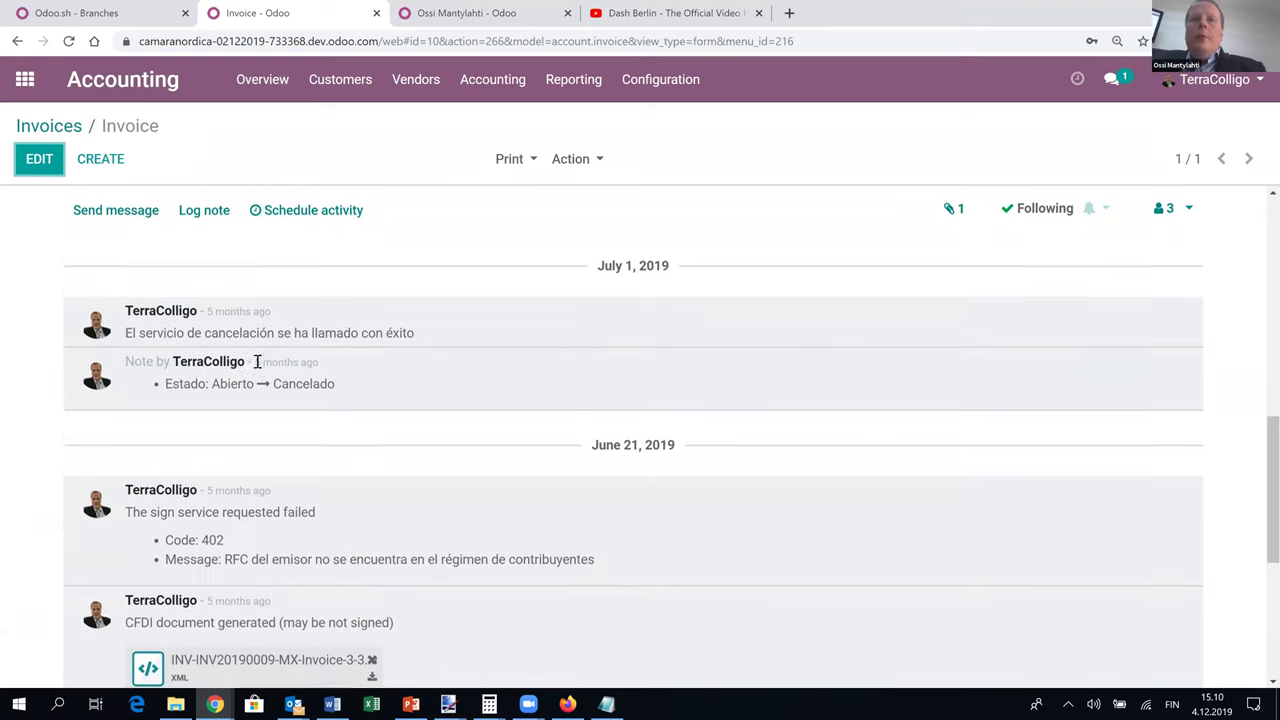
pyautogui.tripleClick(346, 333)
pyautogui.click(346, 333)
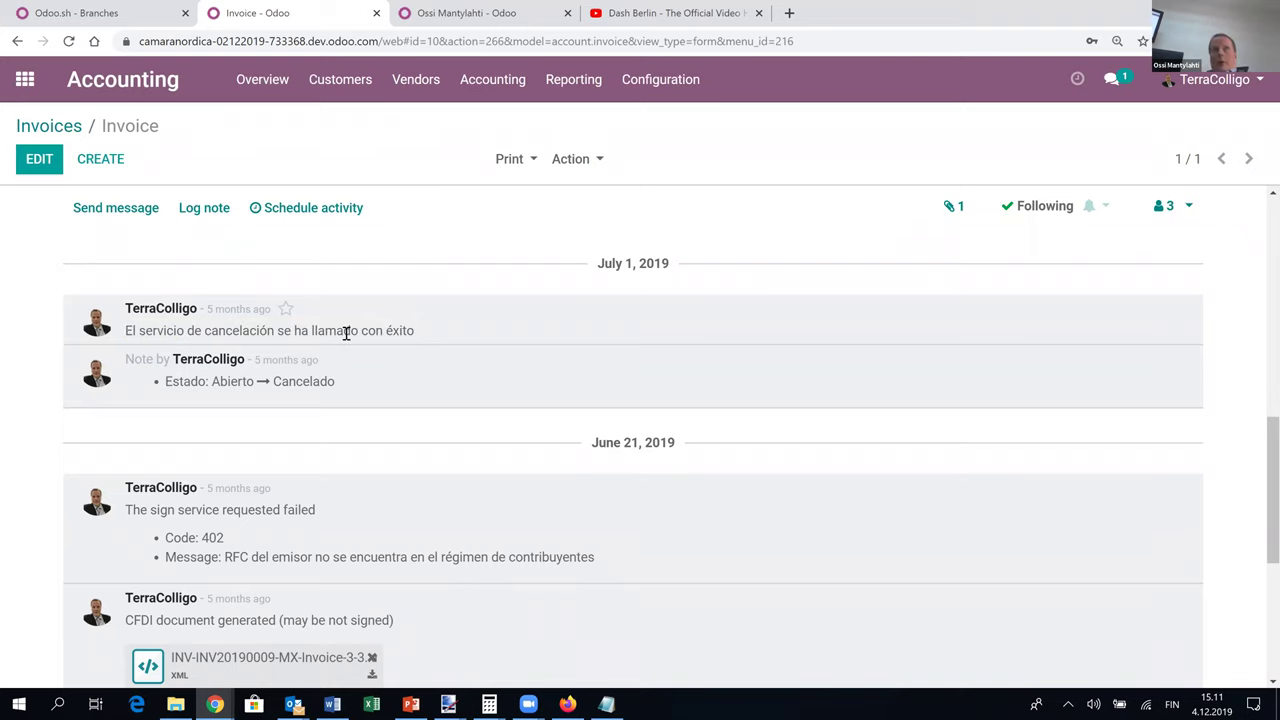
pyautogui.scroll(6, 346, 333)
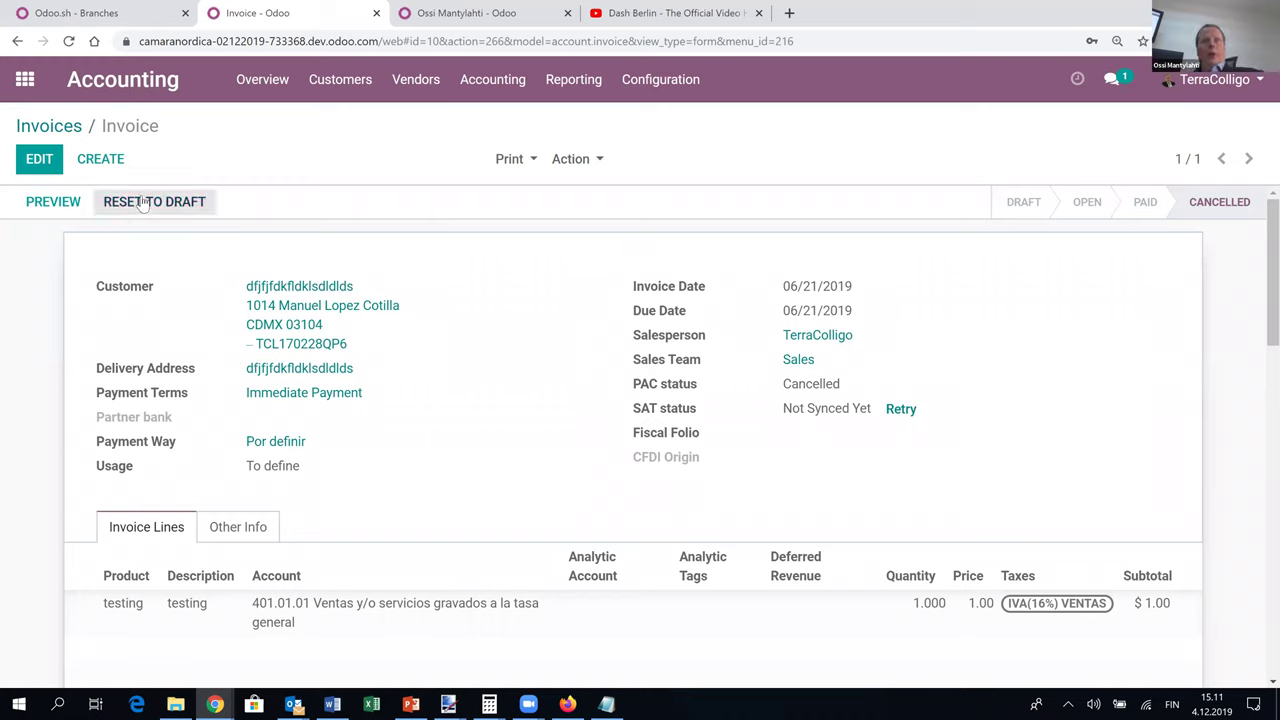
# Return to the invoice list, remove the inv/2019/0009 filter and look through the unfiltered invoices.
pyautogui.click(50, 133)
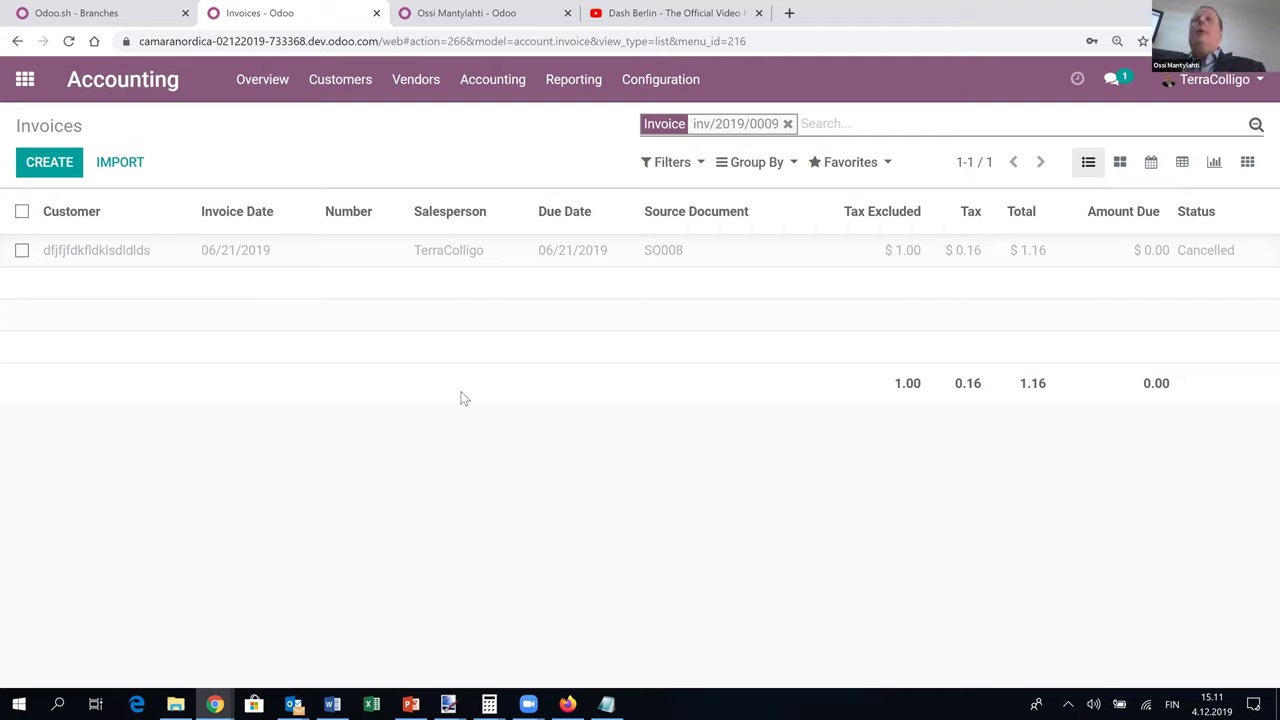
pyautogui.click(788, 124)
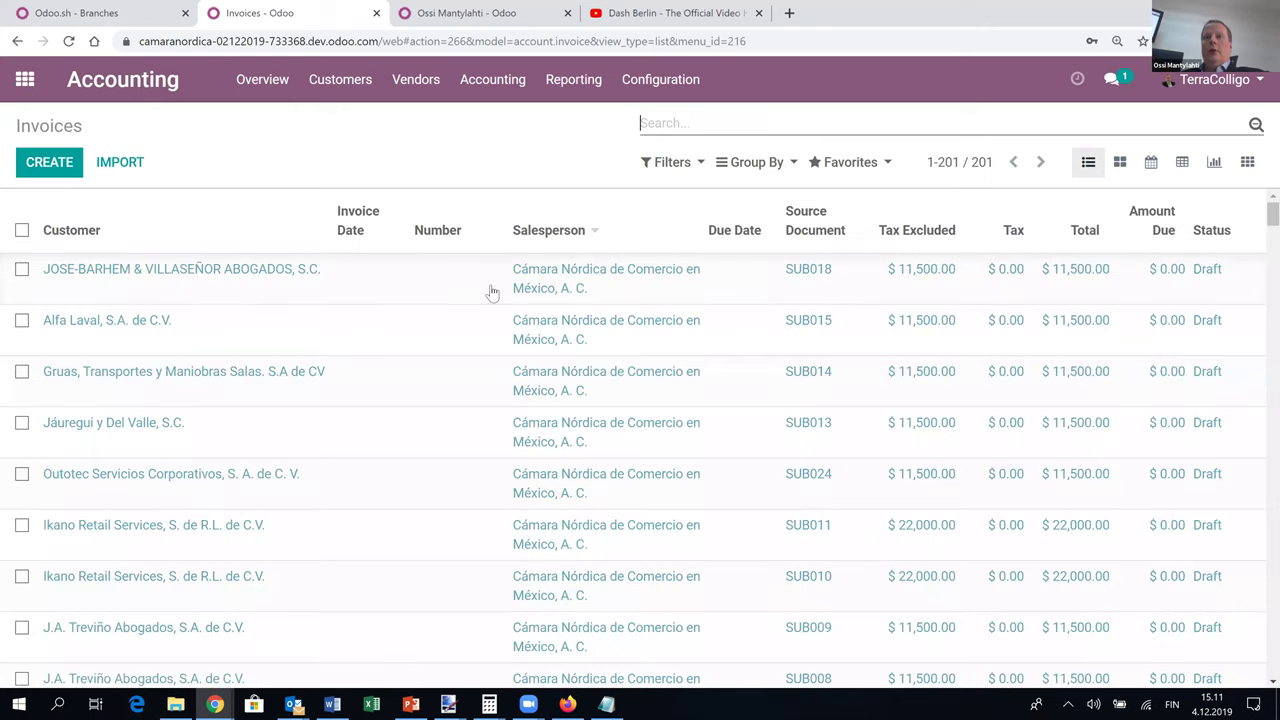
pyautogui.scroll(-3, 445, 222)
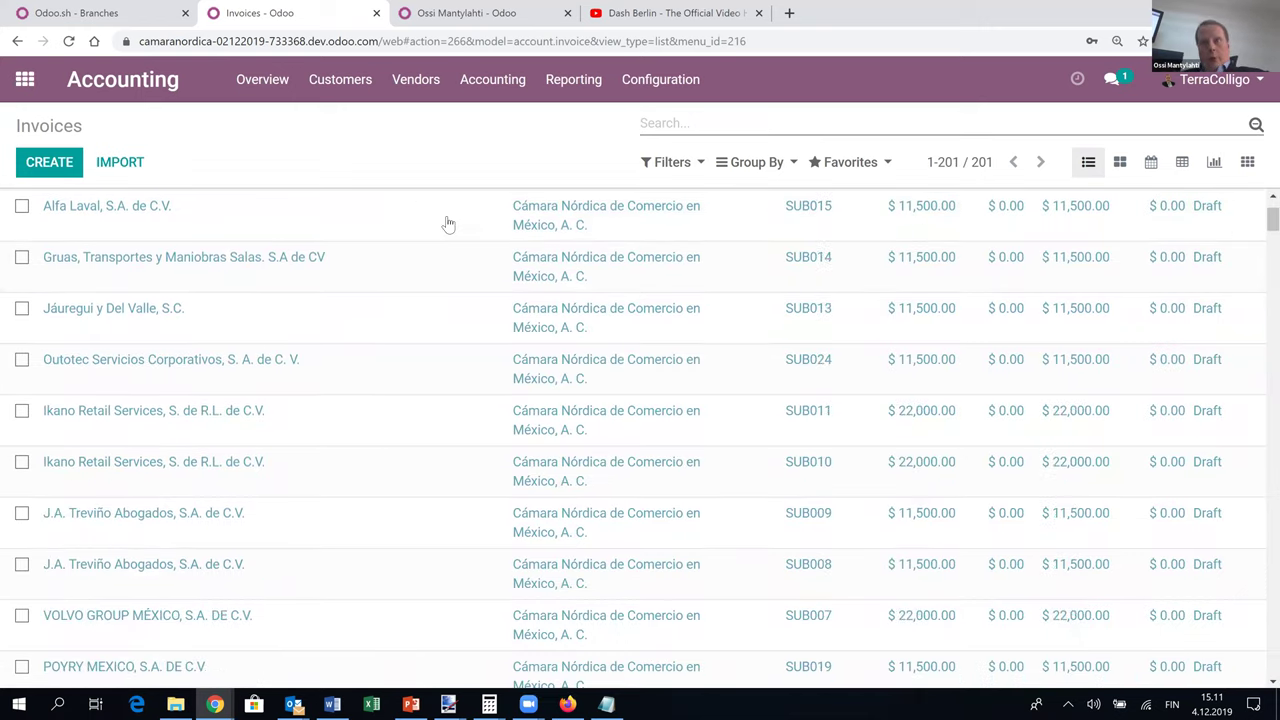
pyautogui.scroll(-10, 448, 224)
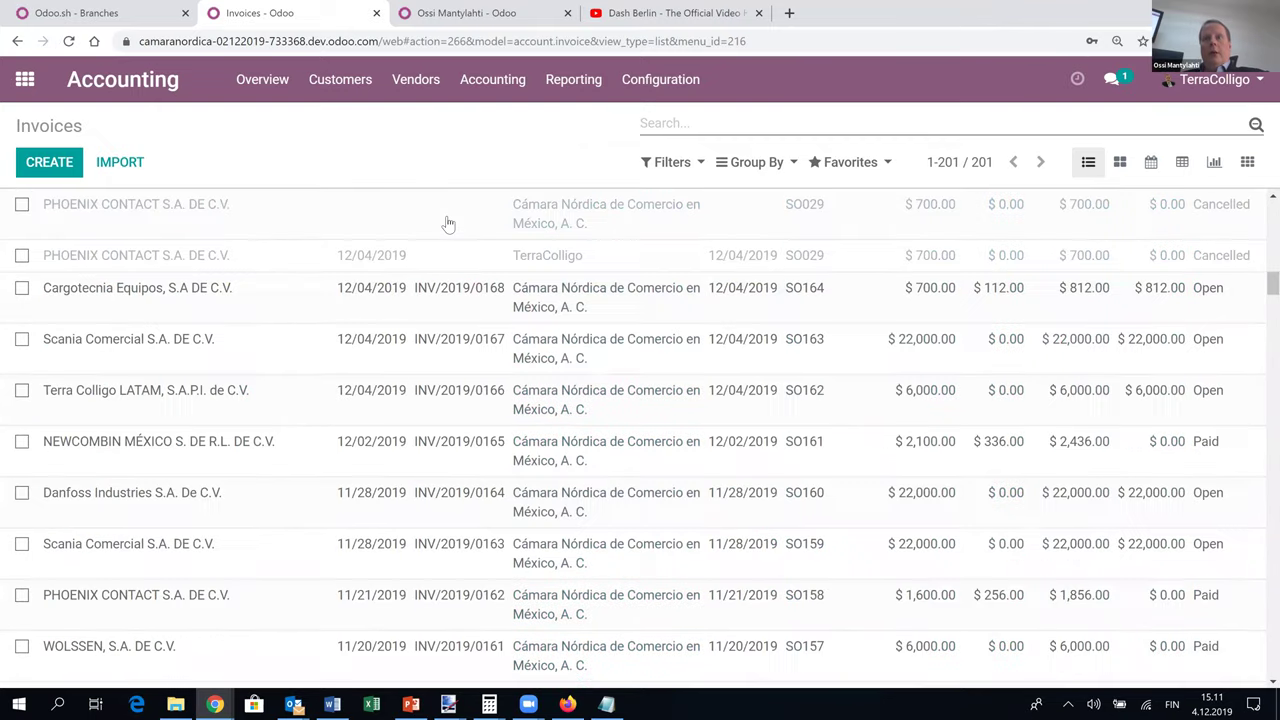
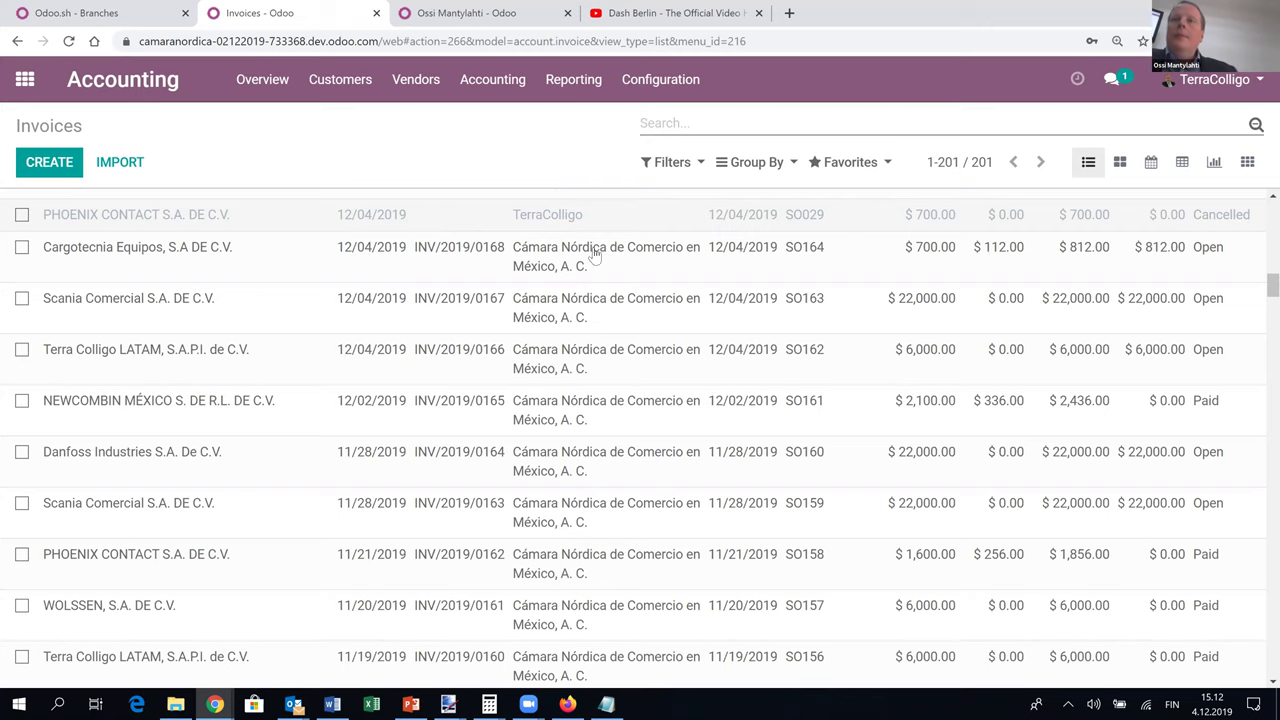
pyautogui.scroll(-5, 533, 349)
pyautogui.scroll(1, 533, 349)
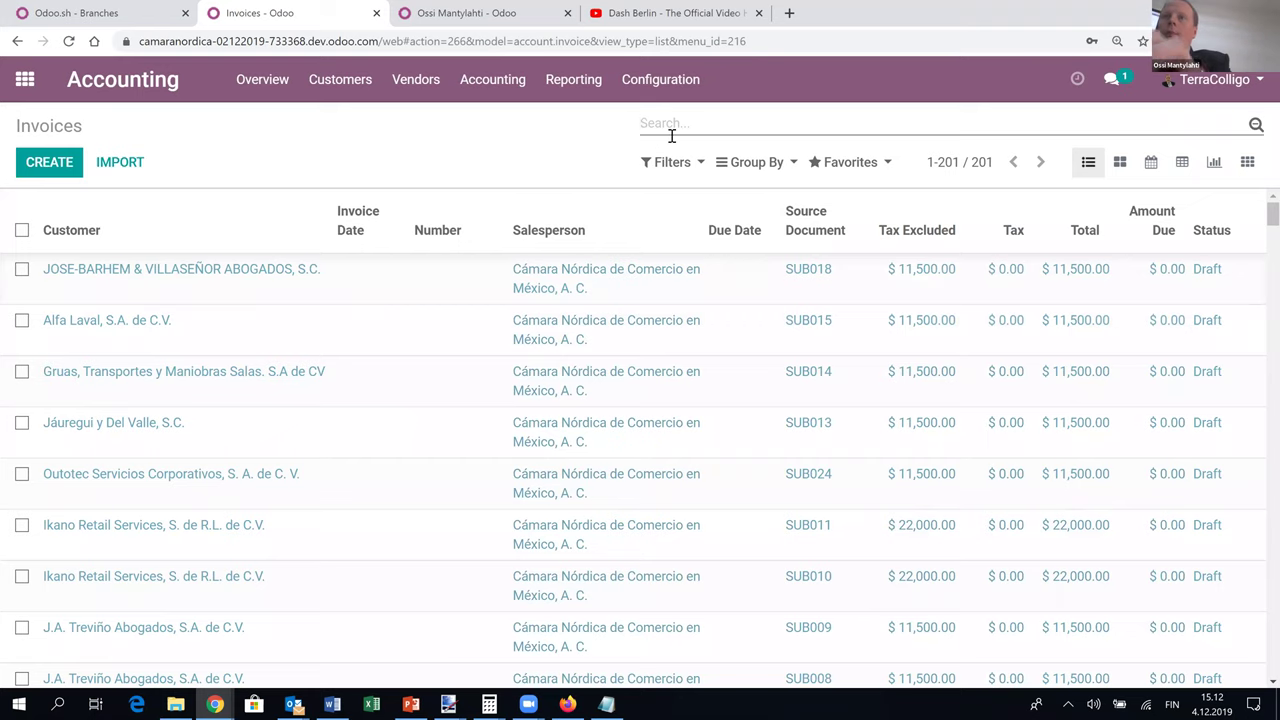
# Find and open invoice INV/2019/0092 and examine its message history for the signing and cancellation entries.
pyautogui.write('INV/2019/0001')
pyautogui.press('BackSpace')
pyautogui.press('BackSpace')
pyautogui.write('92')
pyautogui.press('Return')
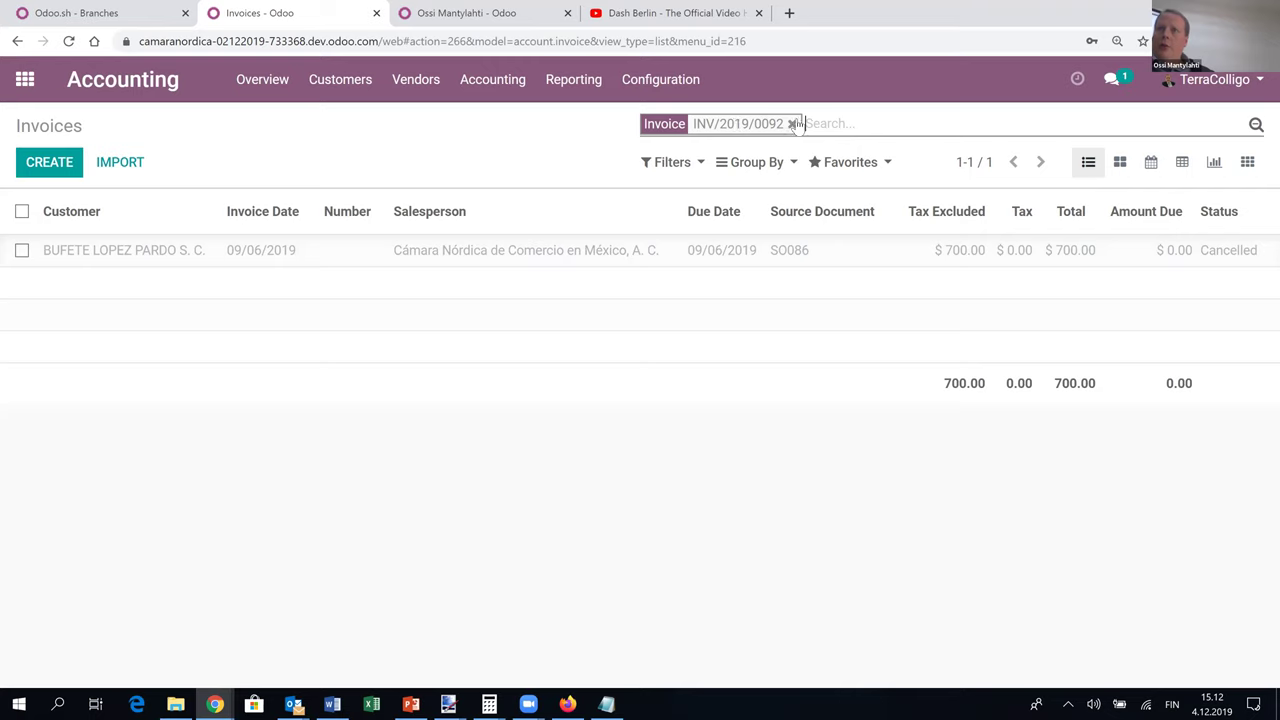
pyautogui.click(472, 262)
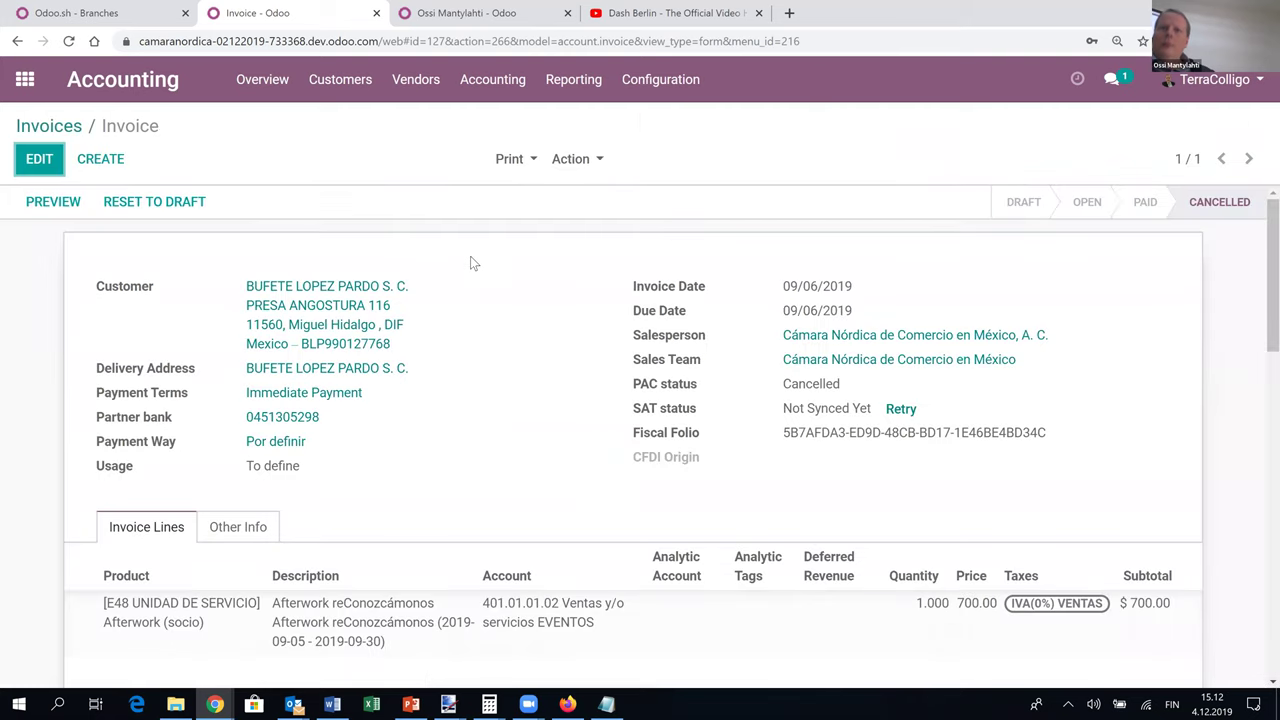
pyautogui.scroll(-10, 472, 262)
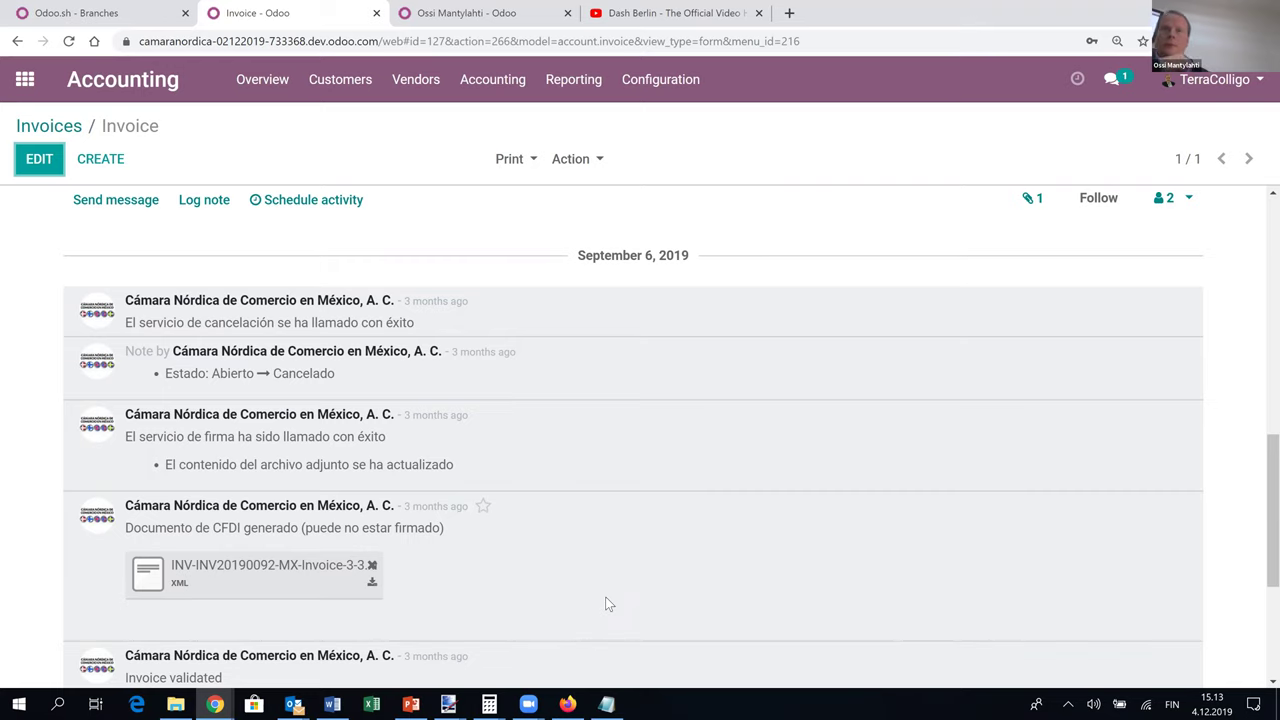
pyautogui.scroll(15, 605, 596)
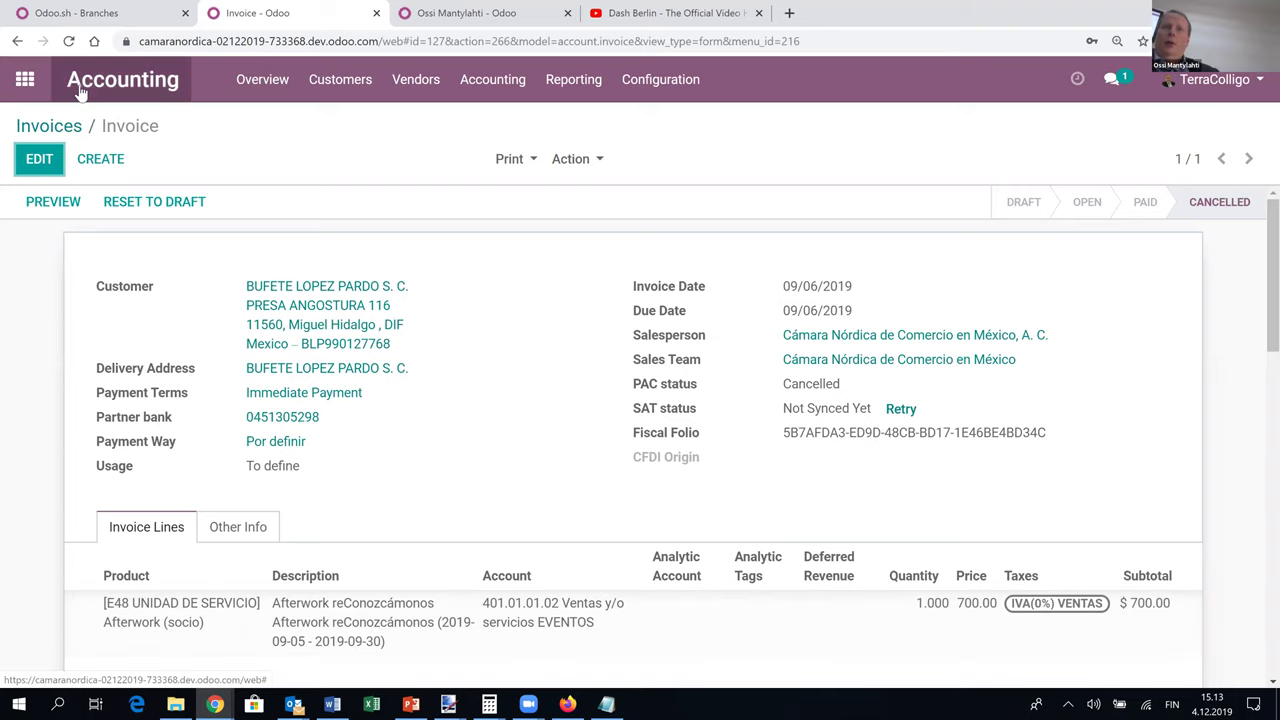
# Return to the invoice list, replace the filter with invoice number INV/2019/0001, then open the matching invoice and look it over.
pyautogui.click(17, 41)
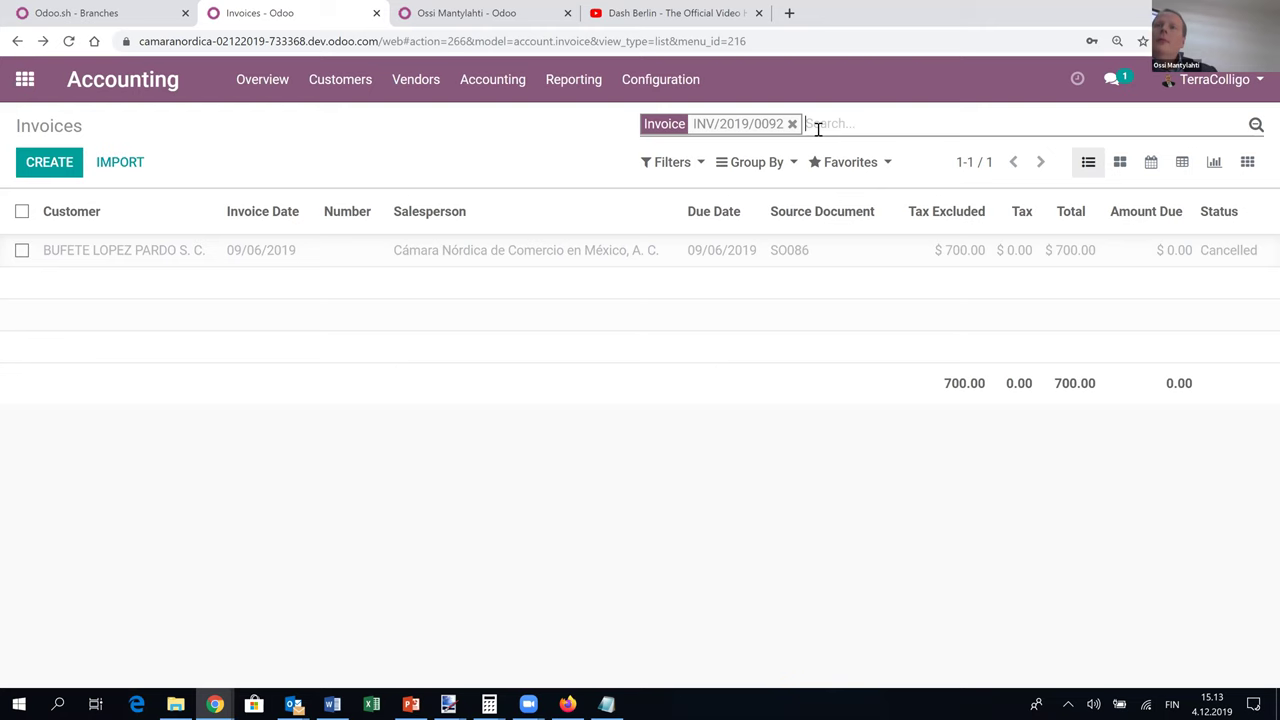
pyautogui.press('BackSpace')
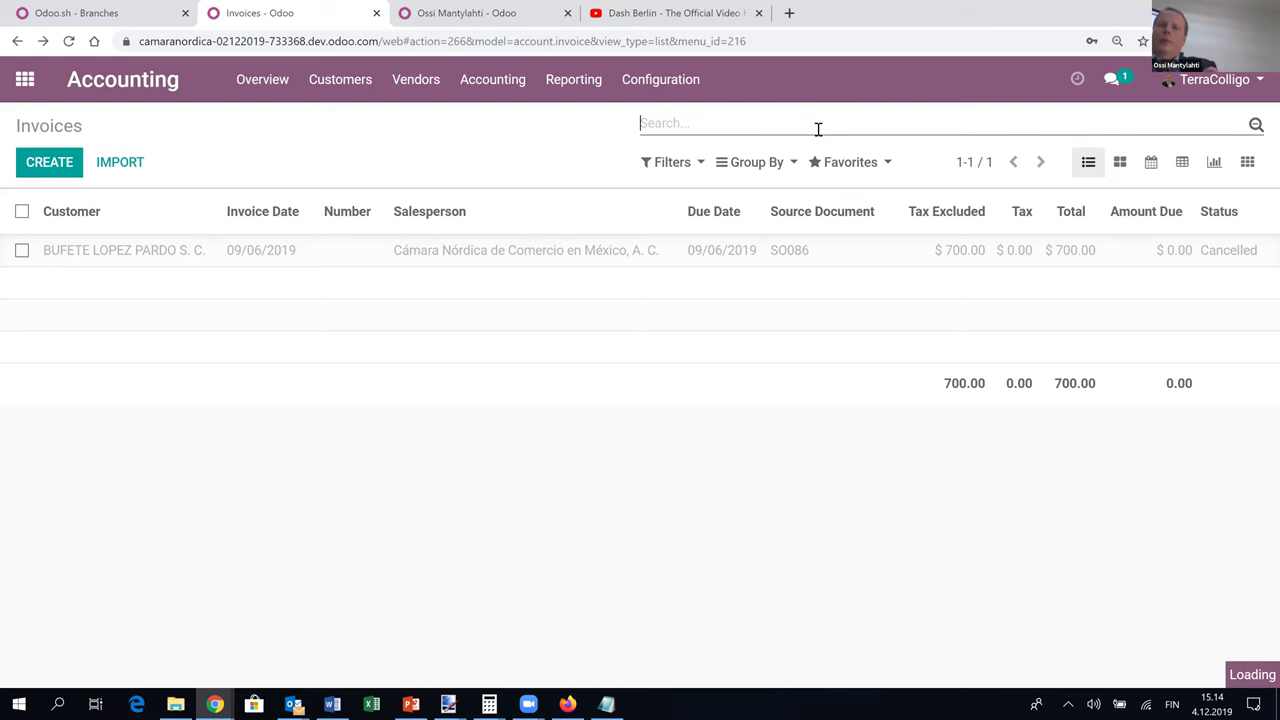
pyautogui.write('INV/2019/0001')
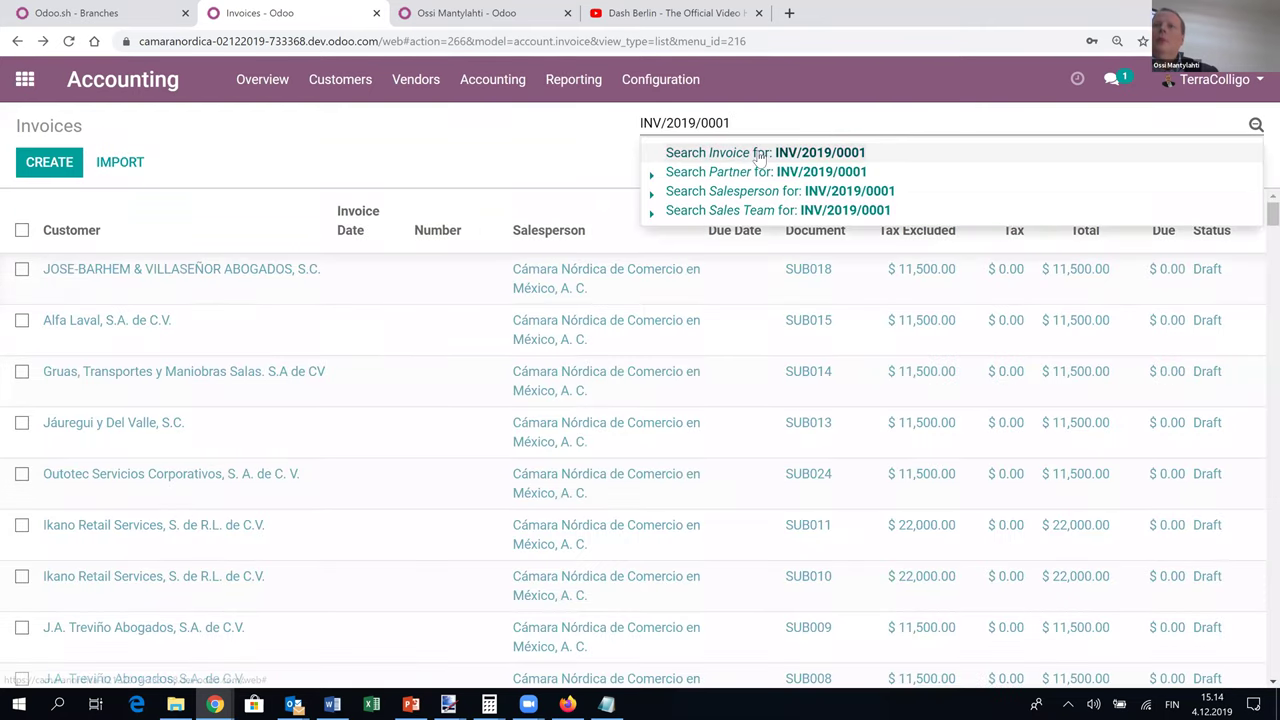
pyautogui.click(762, 153)
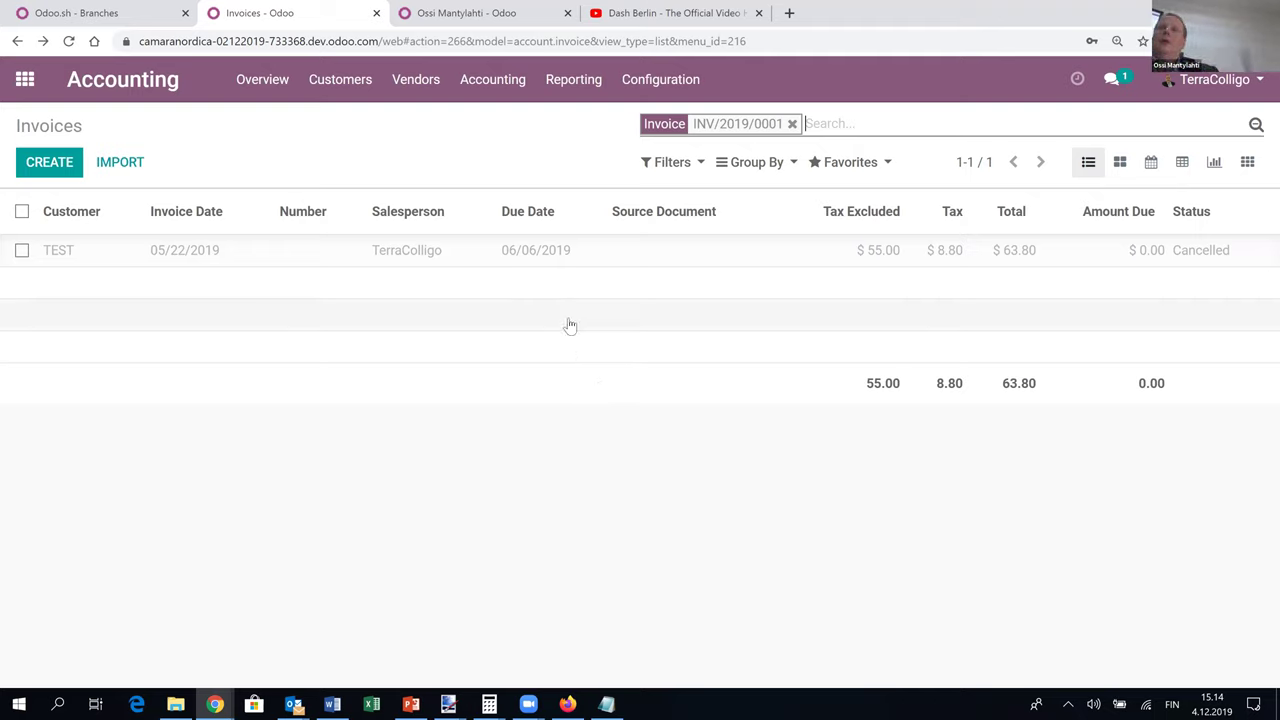
pyautogui.click(533, 253)
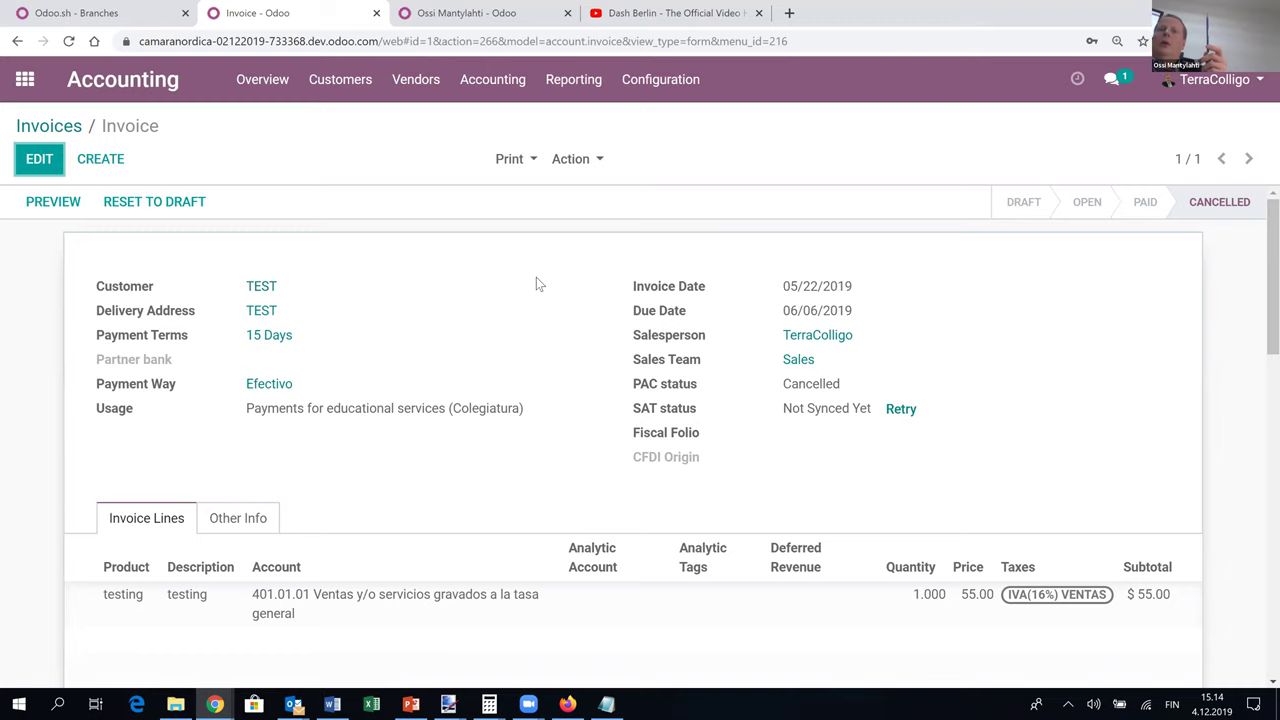
pyautogui.scroll(-3, 536, 284)
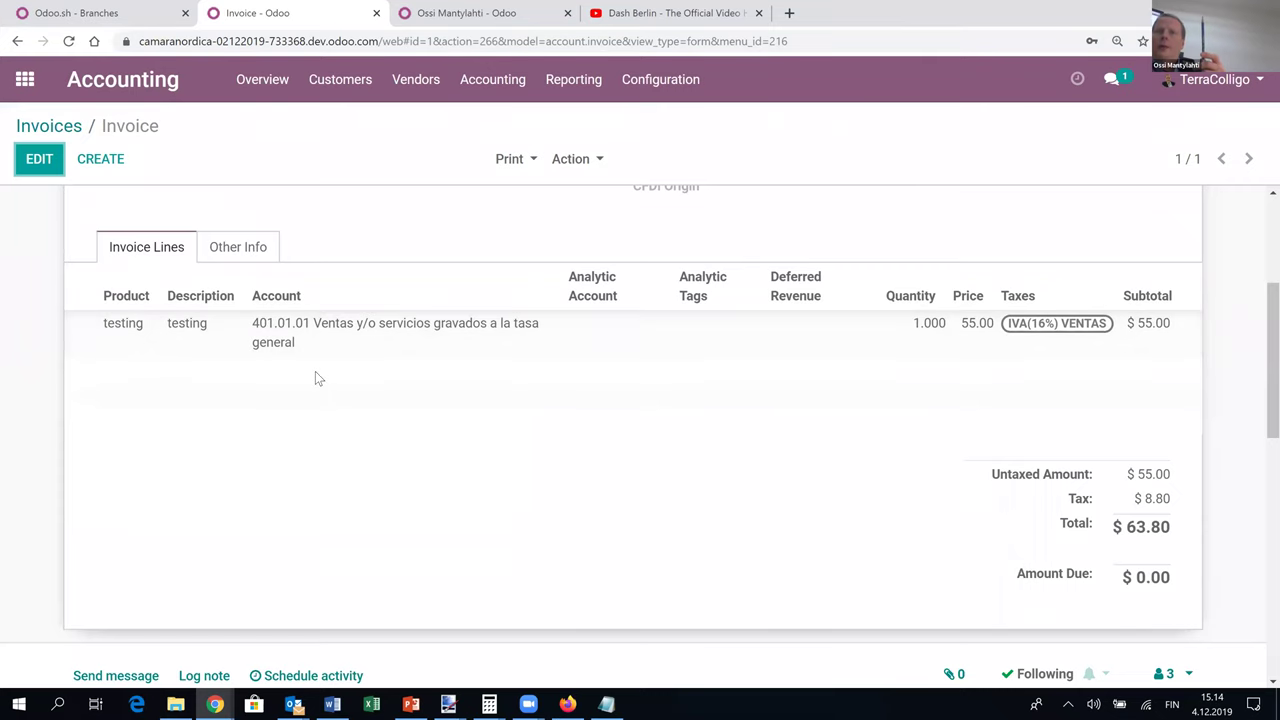
pyautogui.scroll(3, 315, 371)
# Return to the invoice list, replace the filter with invoice number inv/2019/0092 and open the matching record.
pyautogui.click(41, 128)
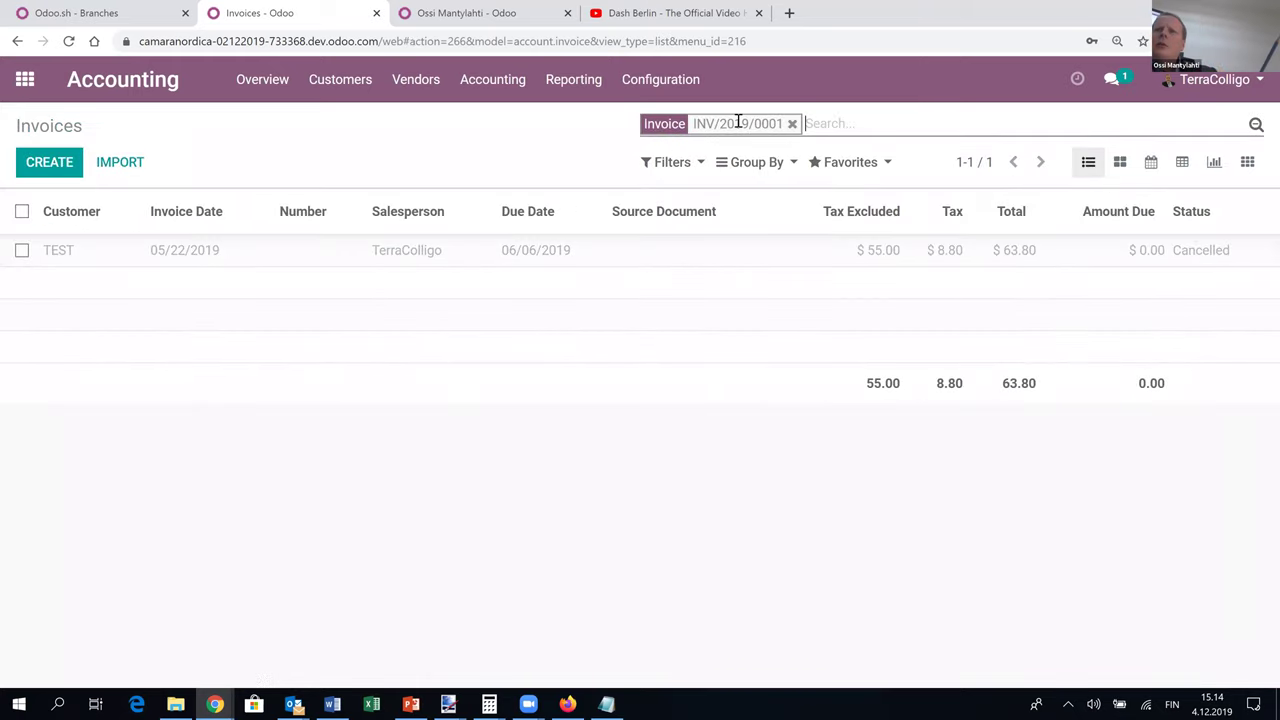
pyautogui.click(793, 125)
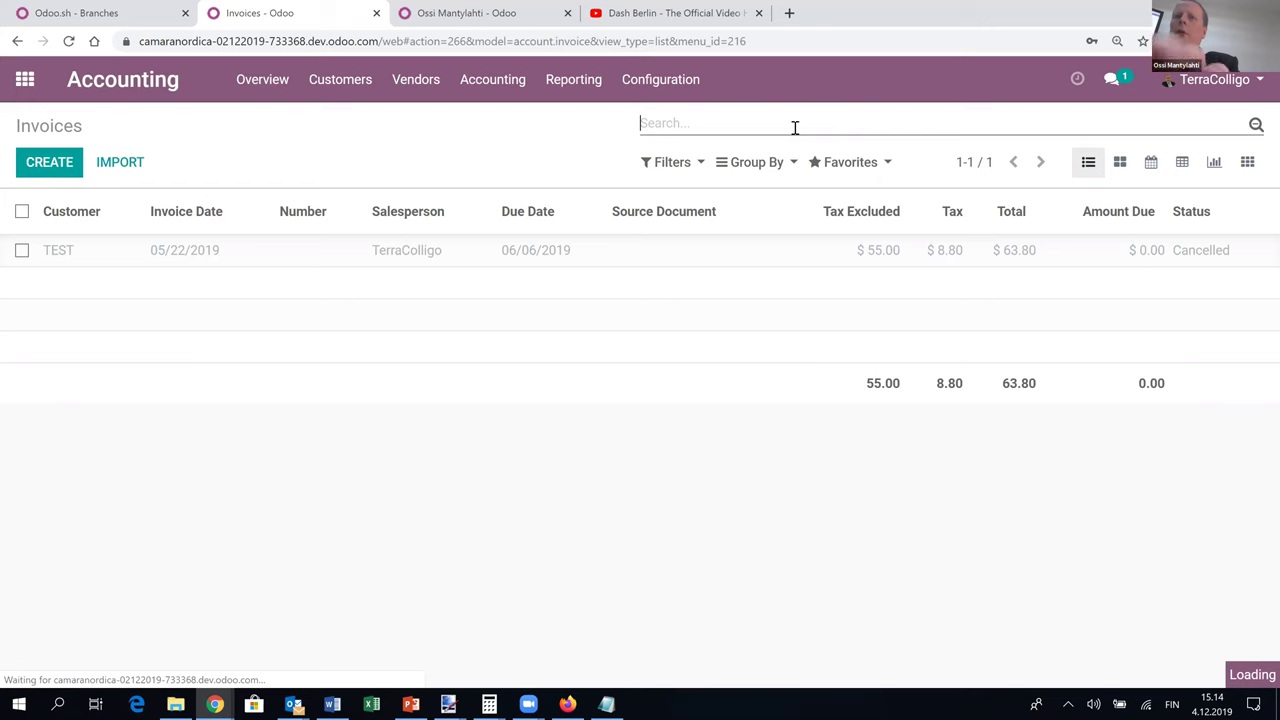
pyautogui.write('inv/2019/0092')
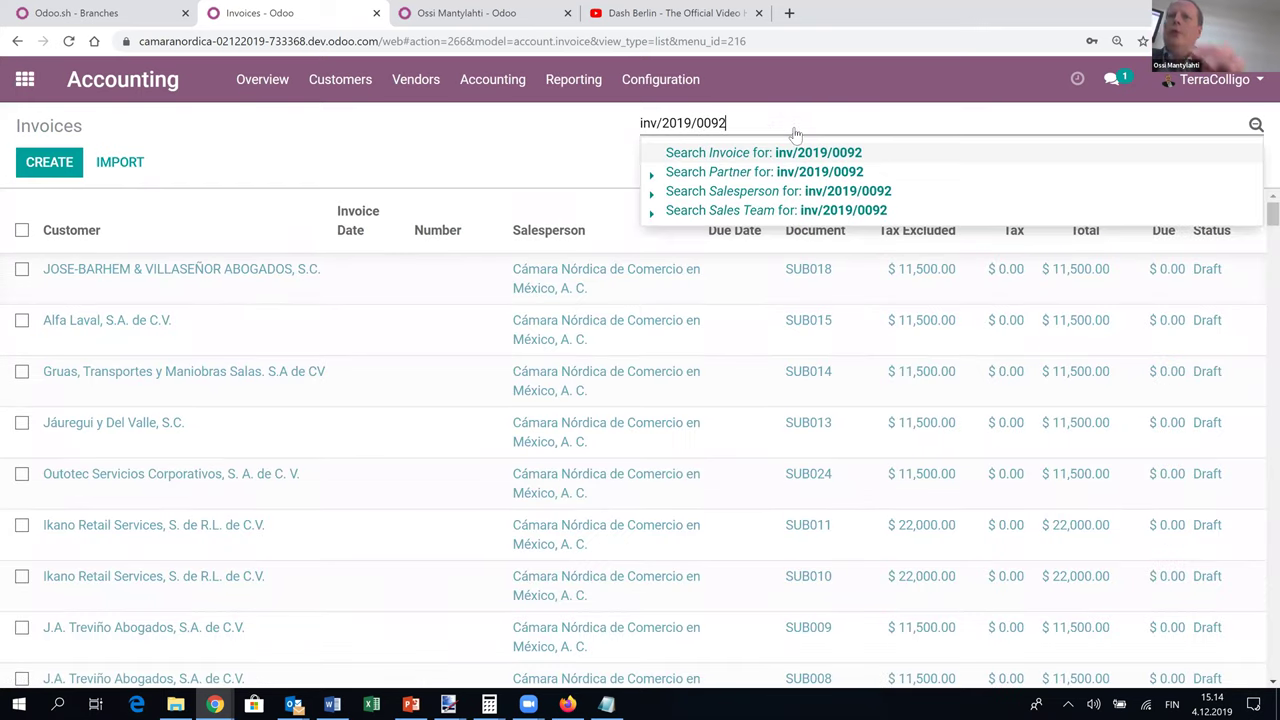
pyautogui.press('Return')
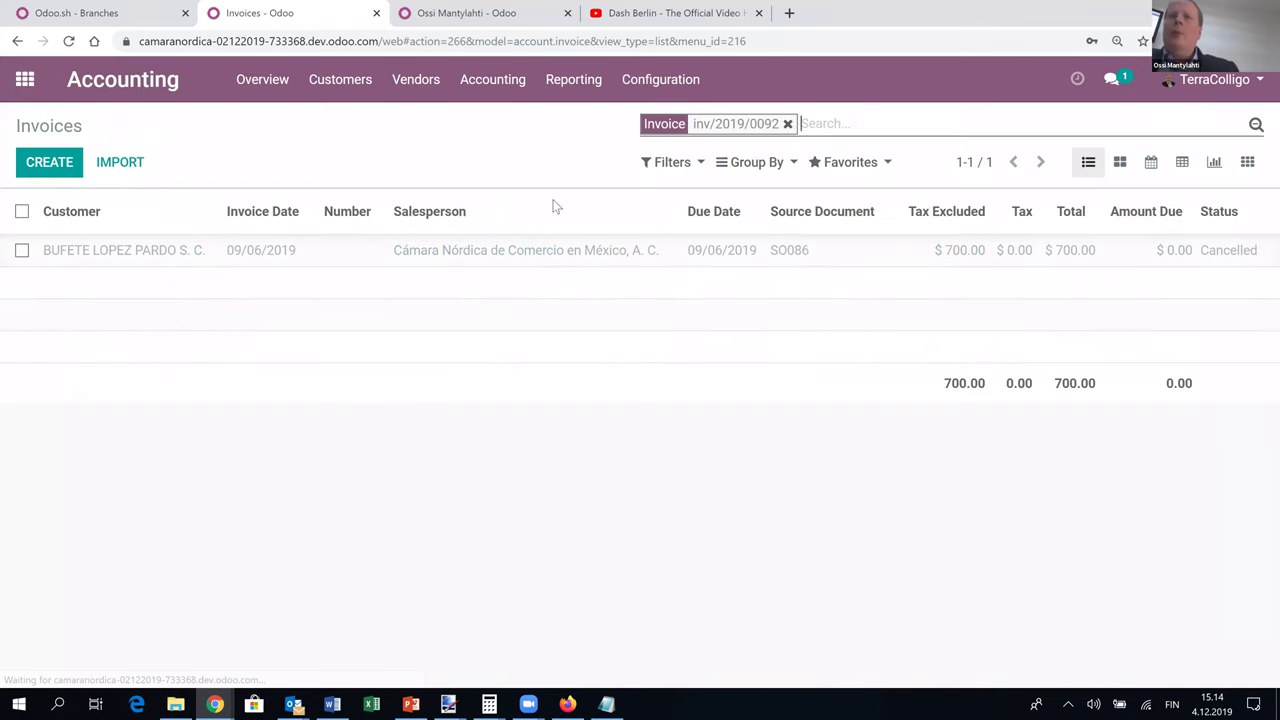
pyautogui.click(291, 258)
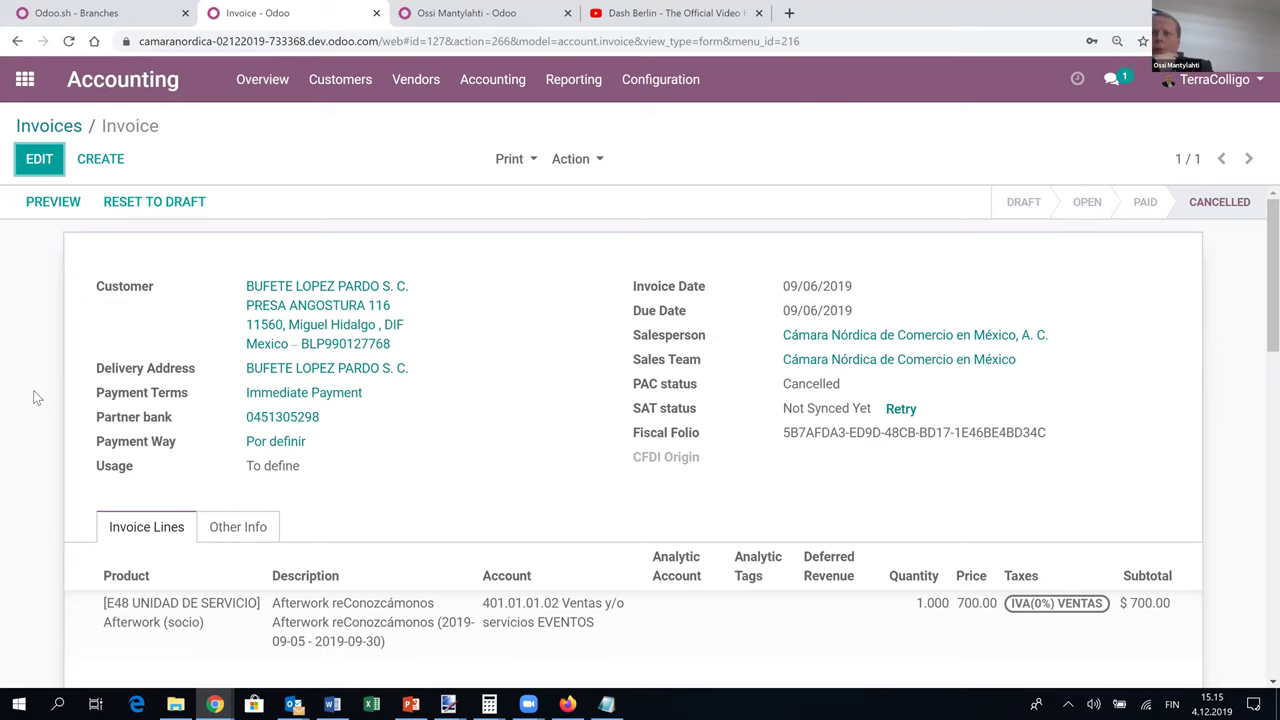
# Read through the invoice's message history down to the validation entry and highlight that entry.
pyautogui.scroll(-3, 33, 397)
pyautogui.scroll(-3, 33, 397)
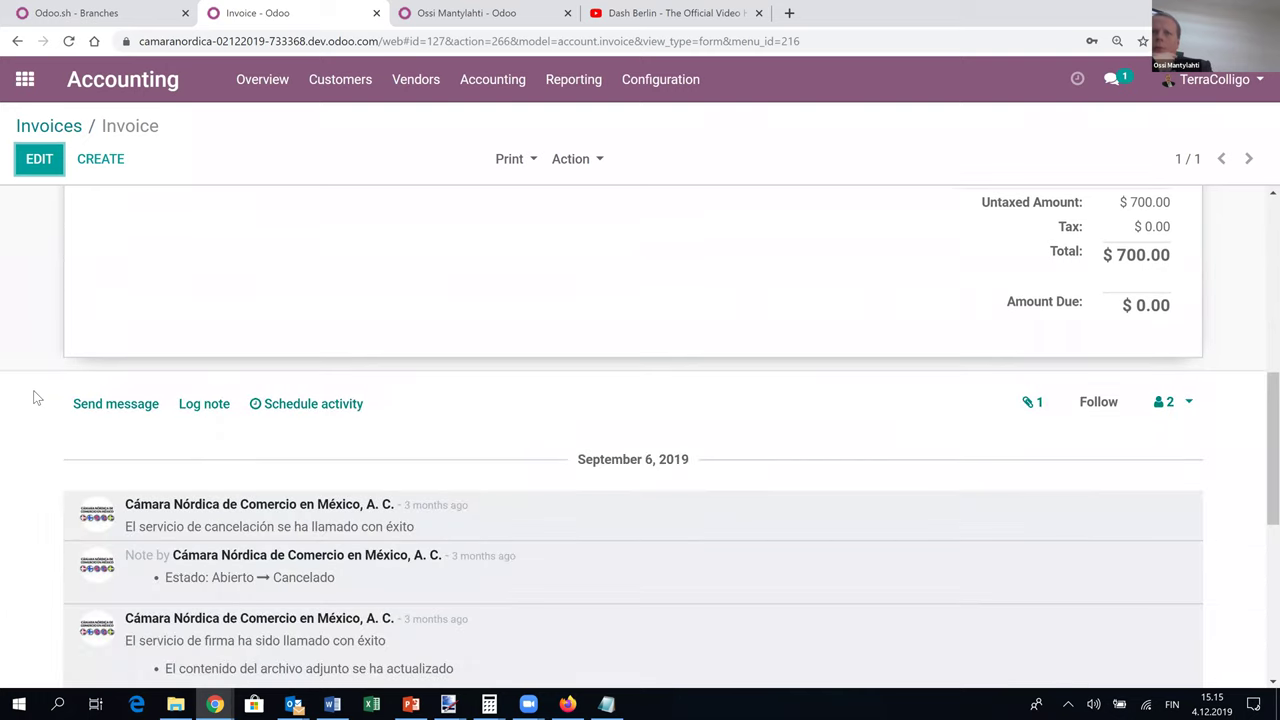
pyautogui.scroll(-2, 33, 397)
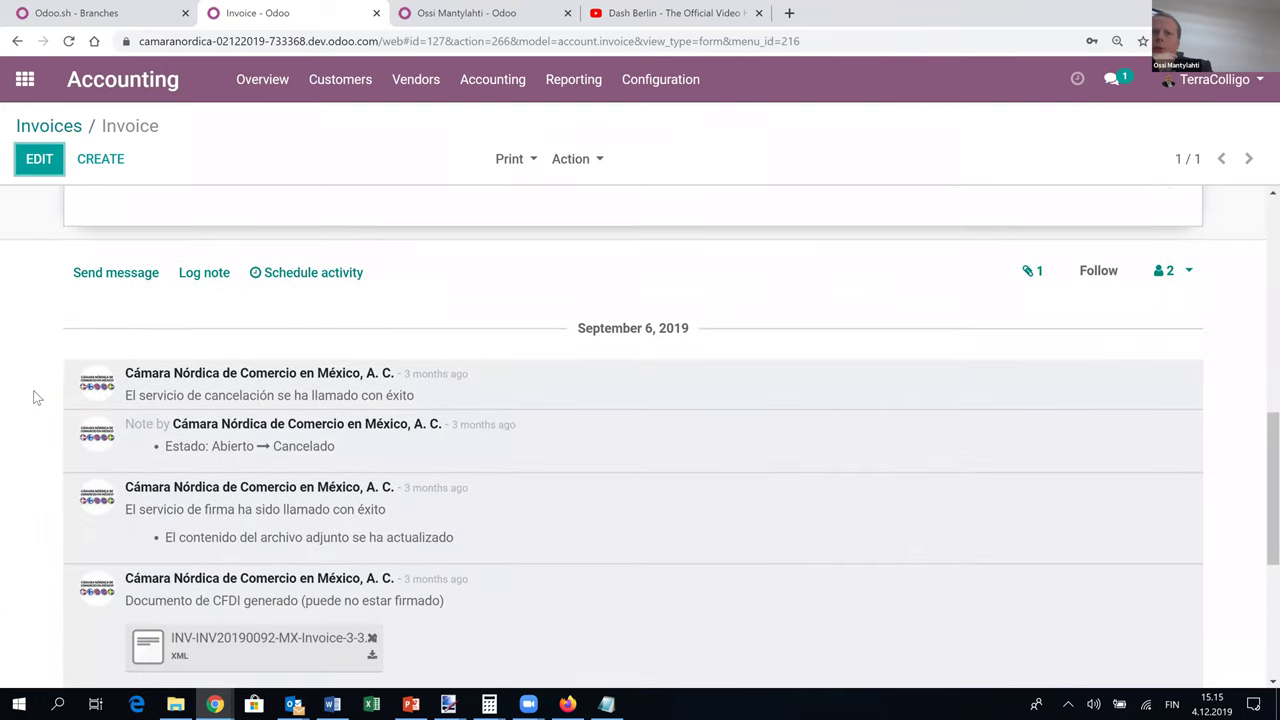
pyautogui.scroll(-1, 33, 397)
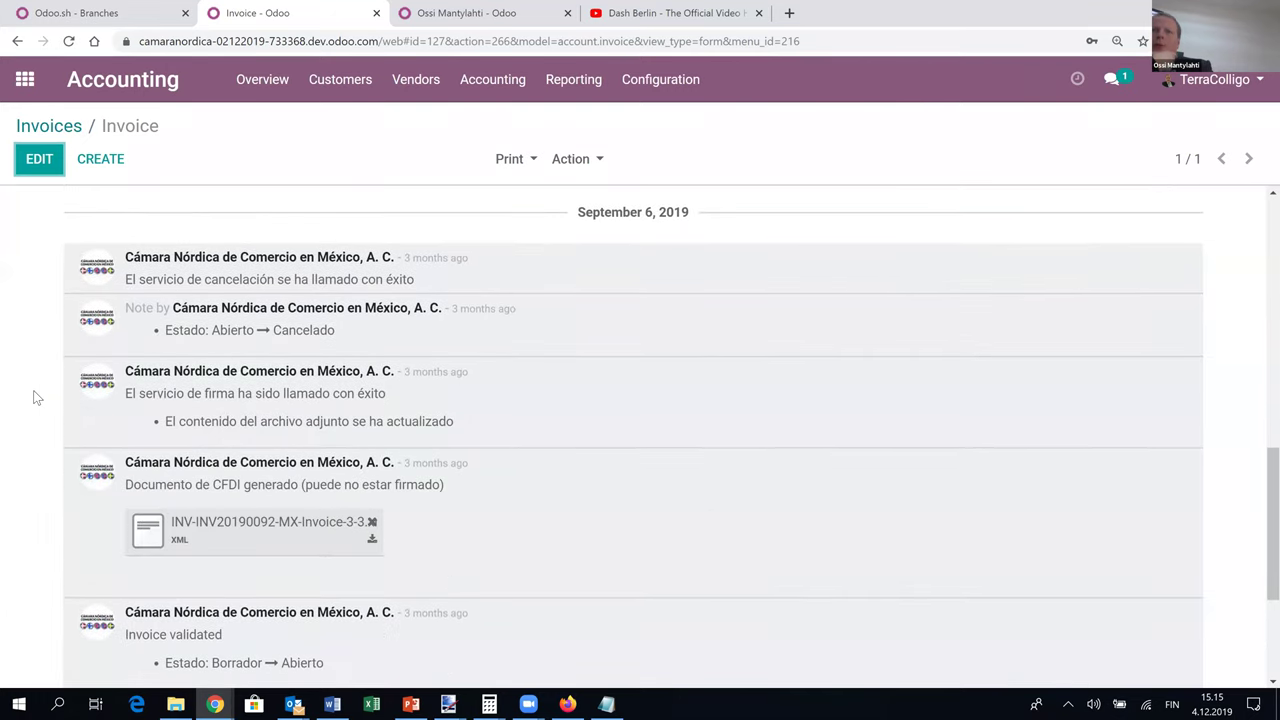
pyautogui.scroll(-1, 33, 397)
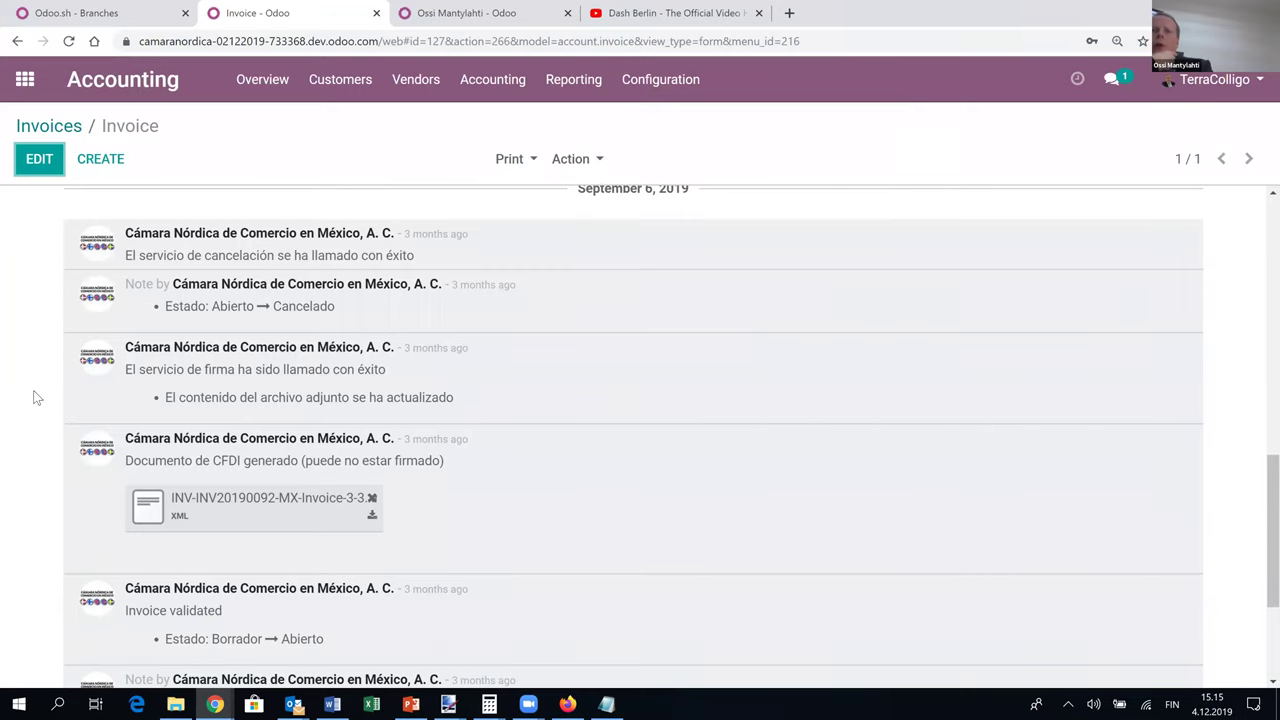
pyautogui.scroll(-1, 33, 397)
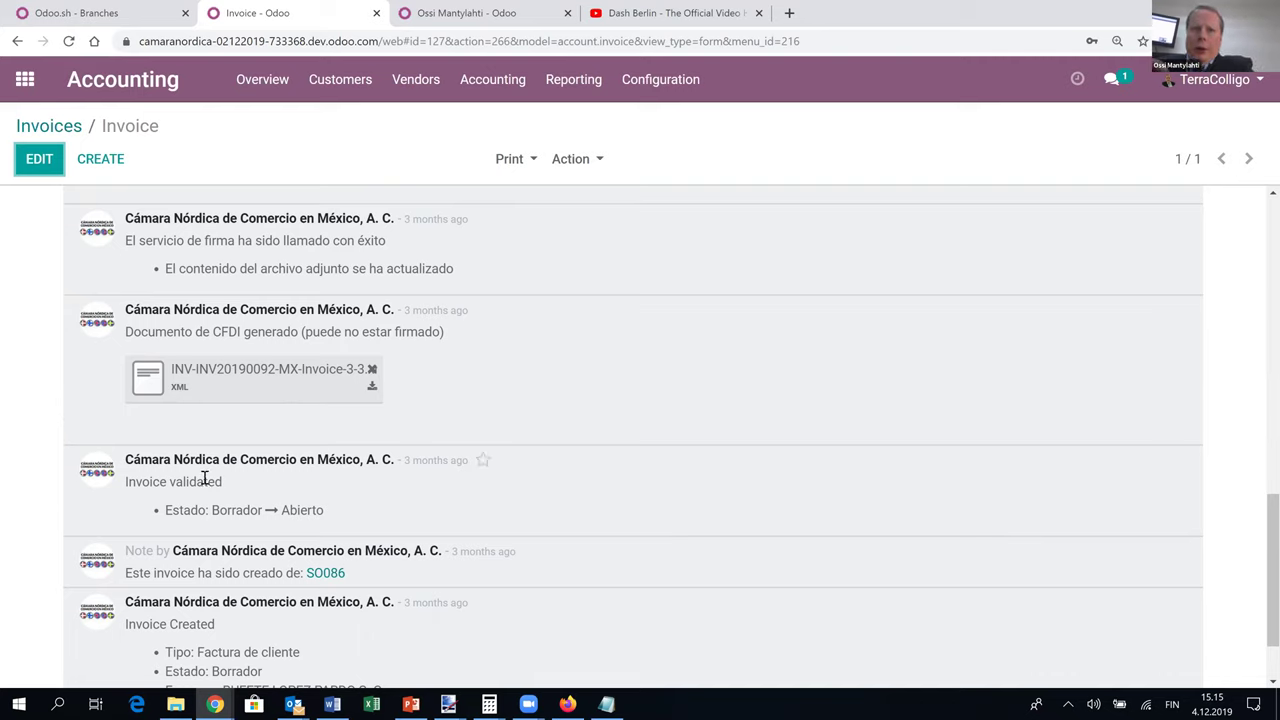
pyautogui.moveTo(352, 510); pyautogui.dragTo(116, 463)
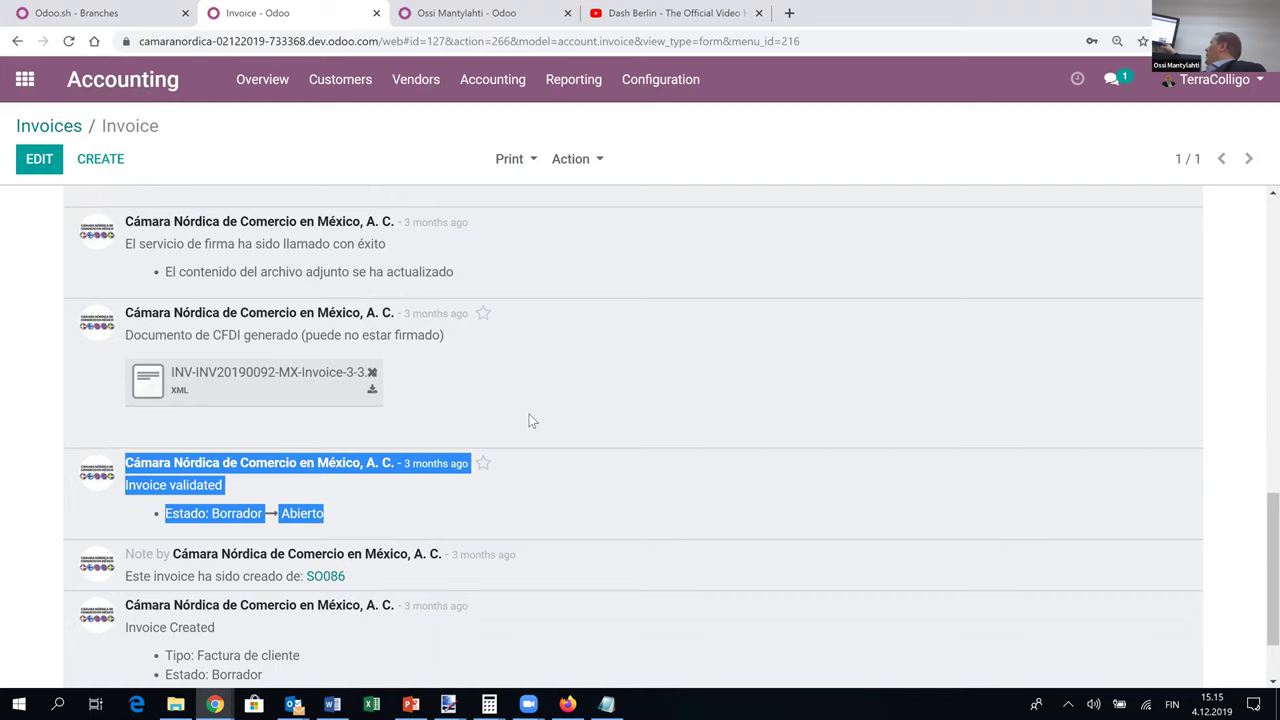
# Examine the newer message history entries covering the signing service, the state change and the cancellation service call.
pyautogui.scroll(1, 531, 420)
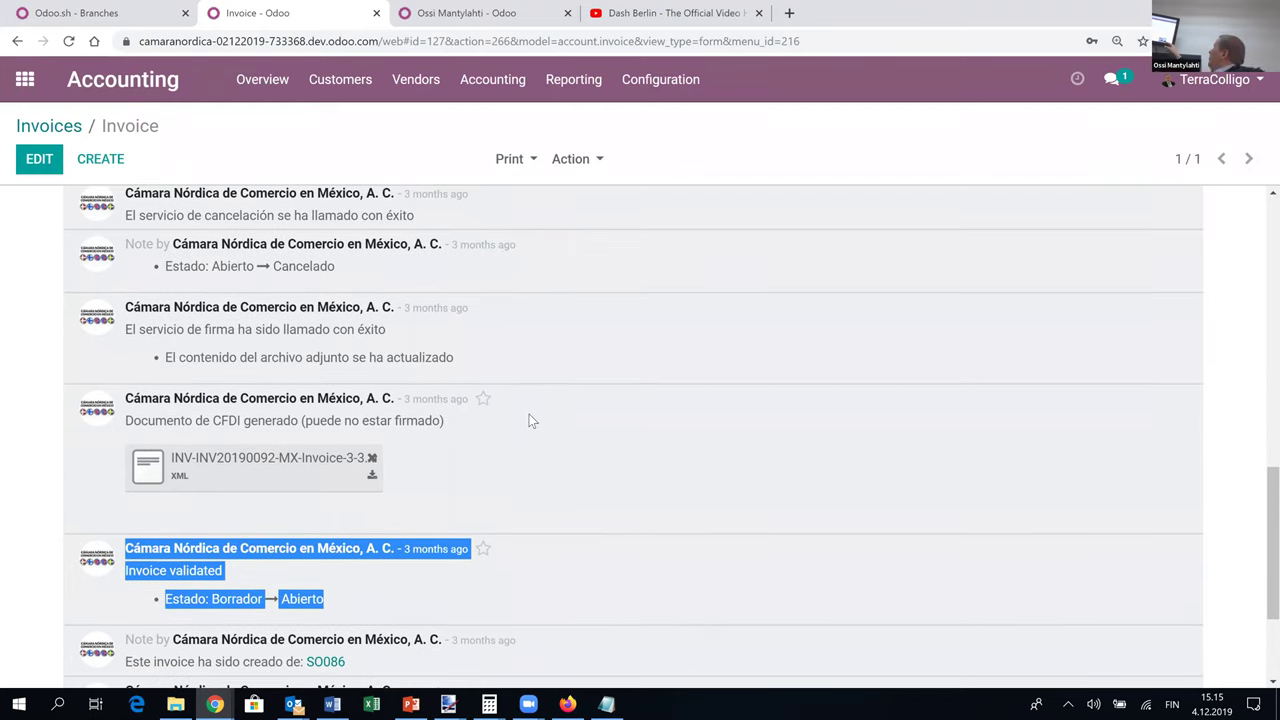
pyautogui.scroll(2, 529, 420)
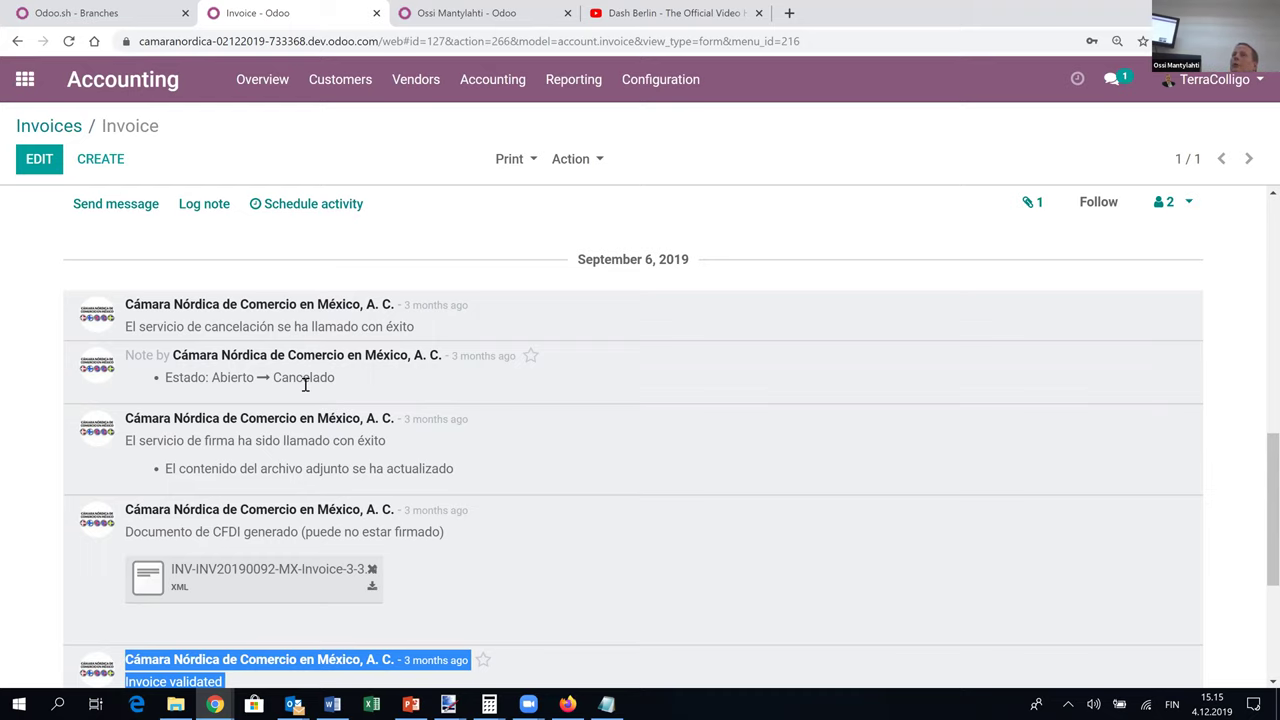
pyautogui.scroll(1, 305, 385)
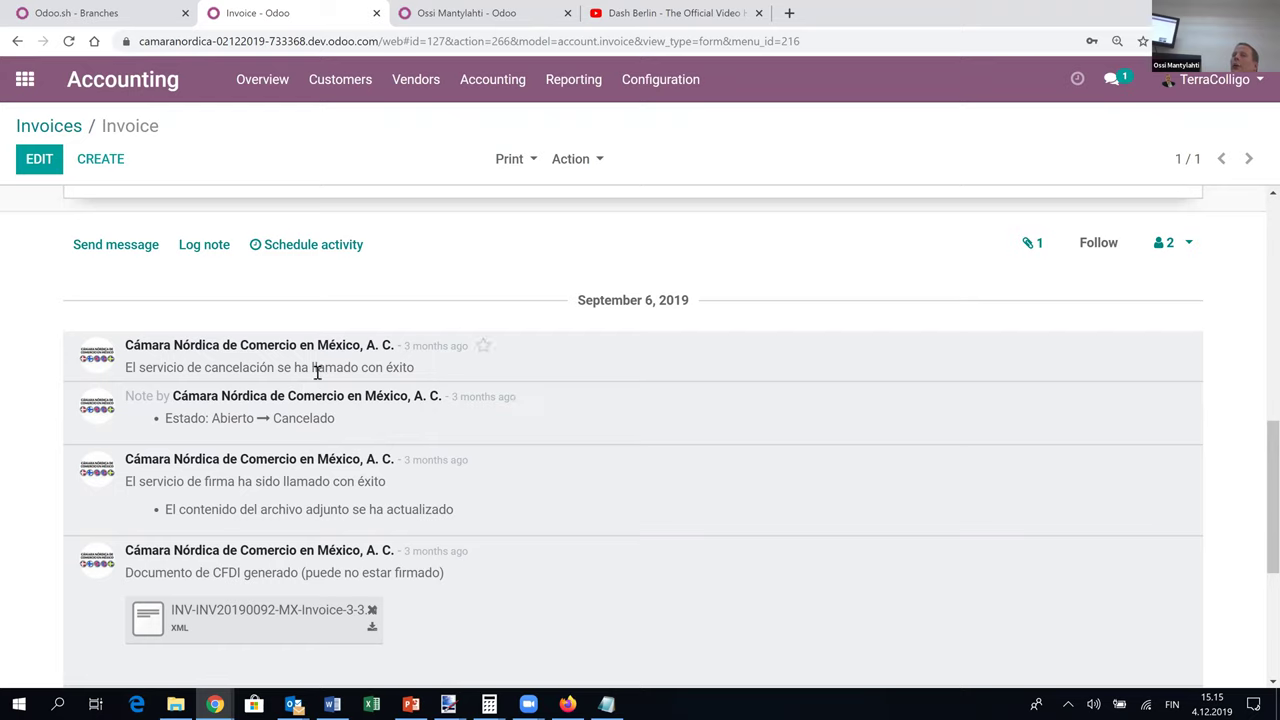
pyautogui.tripleClick(318, 368)
pyautogui.click(317, 371)
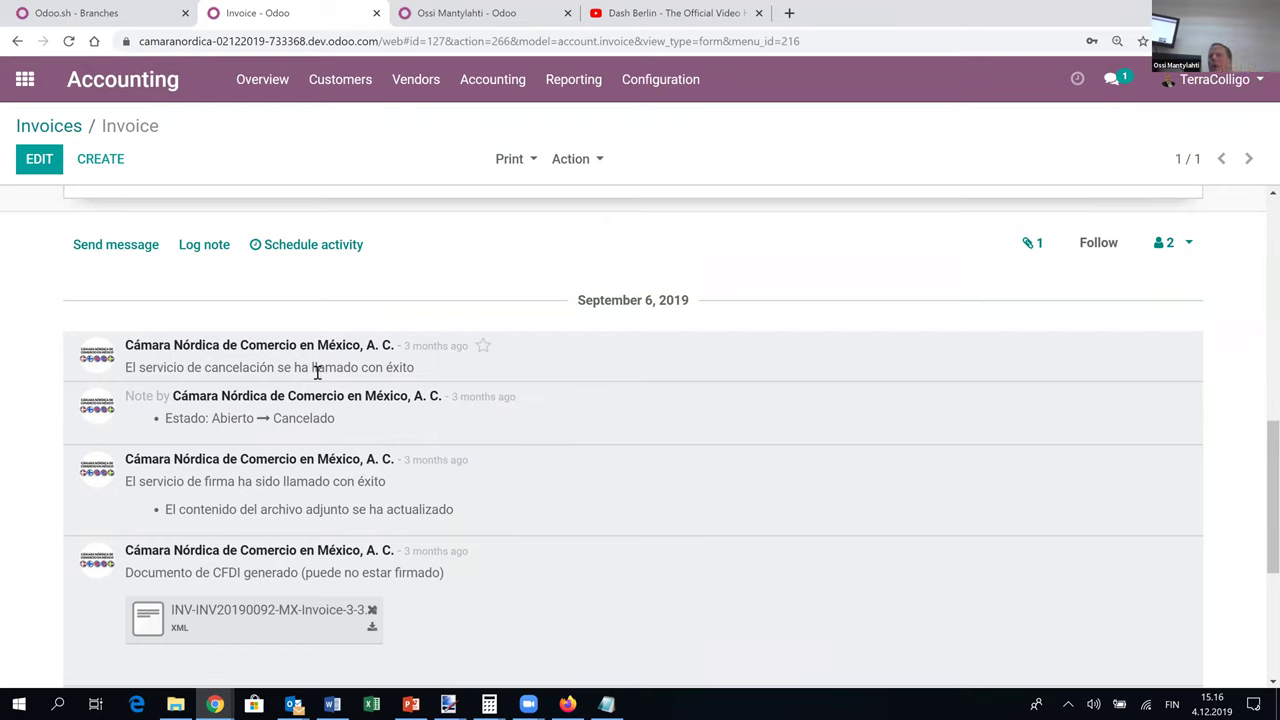
# Check the invoice's header details, highlighting the Payment Terms label, and look over the invoice lines and totals.
pyautogui.scroll(1, 317, 372)
pyautogui.scroll(5, 317, 372)
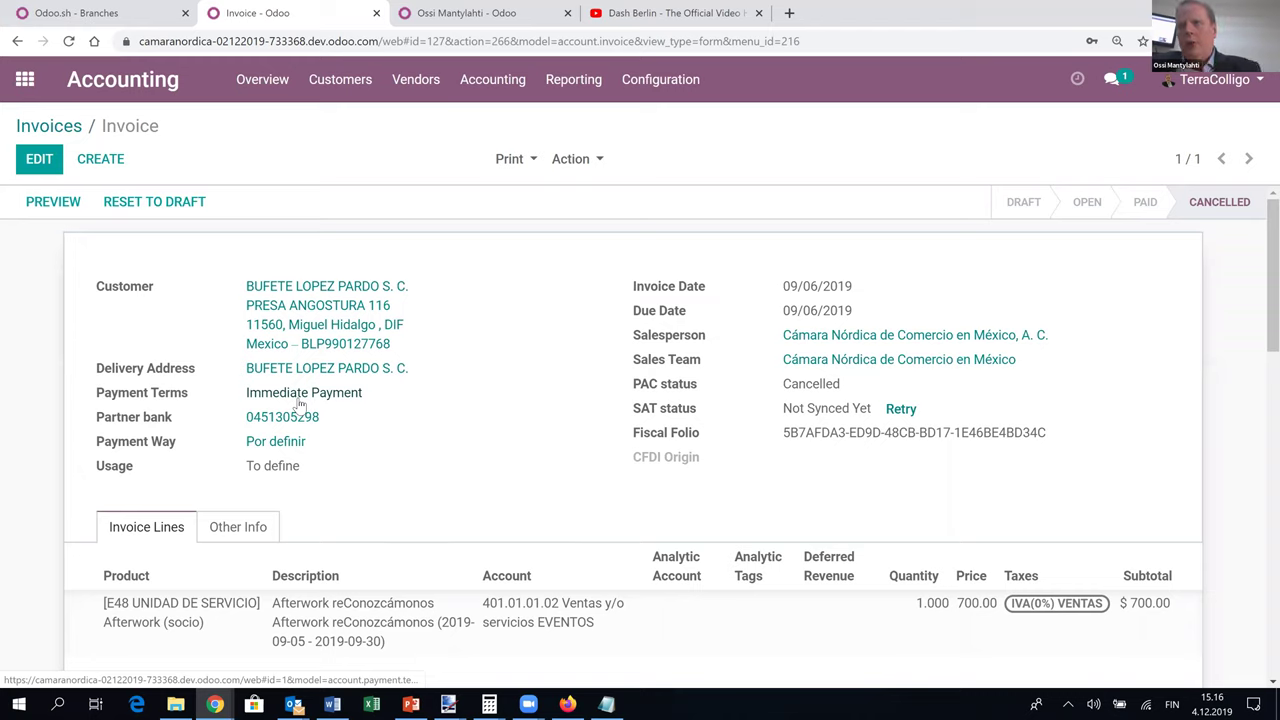
pyautogui.tripleClick(129, 399)
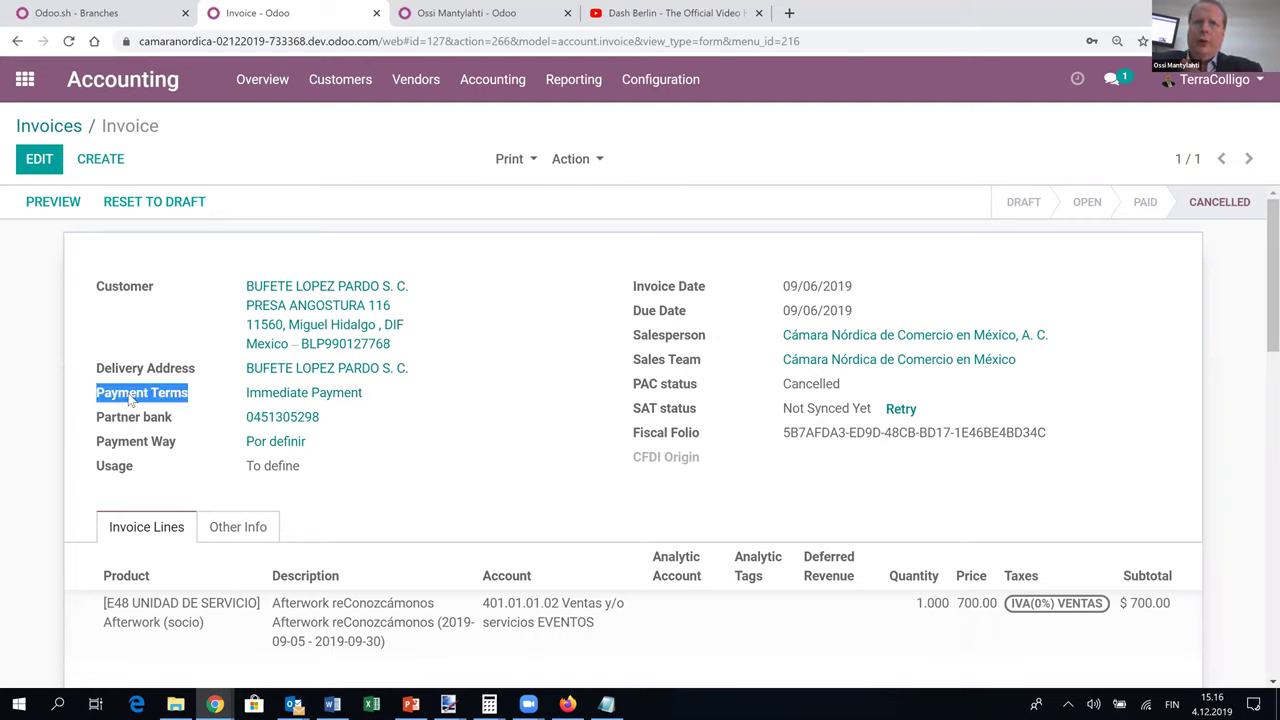
pyautogui.click(129, 399)
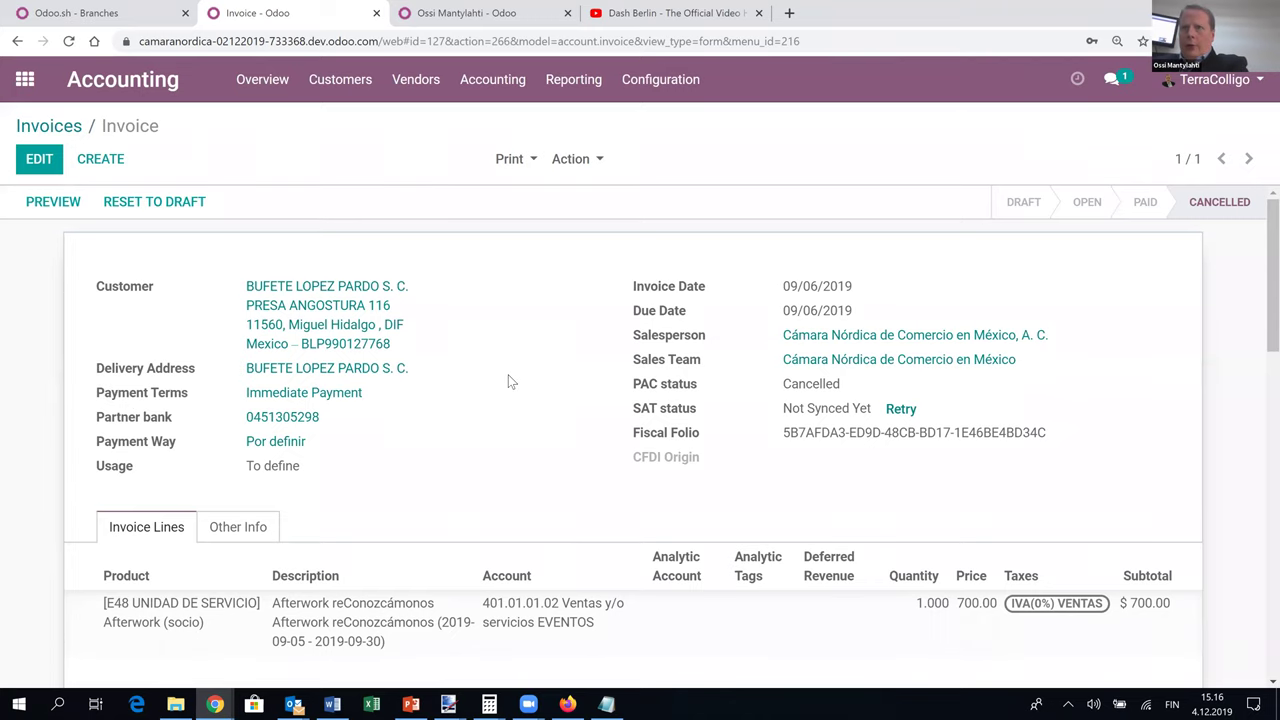
pyautogui.scroll(-4, 600, 372)
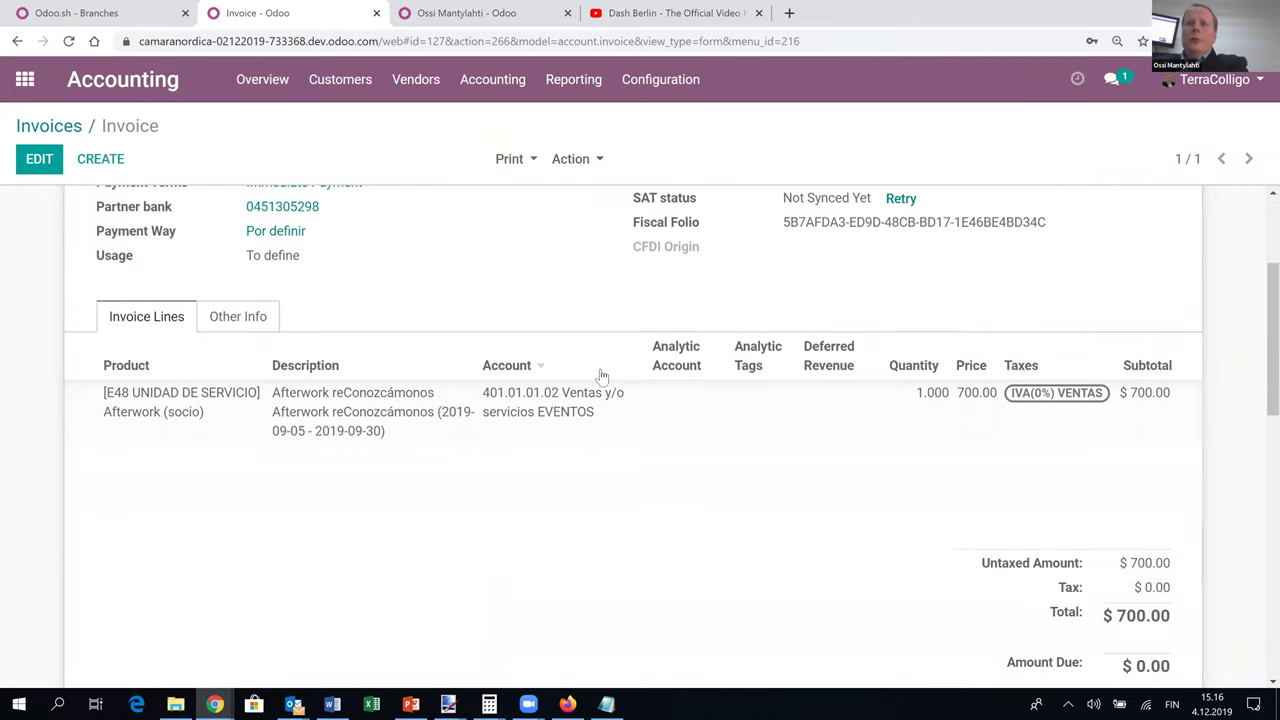
pyautogui.scroll(4, 600, 375)
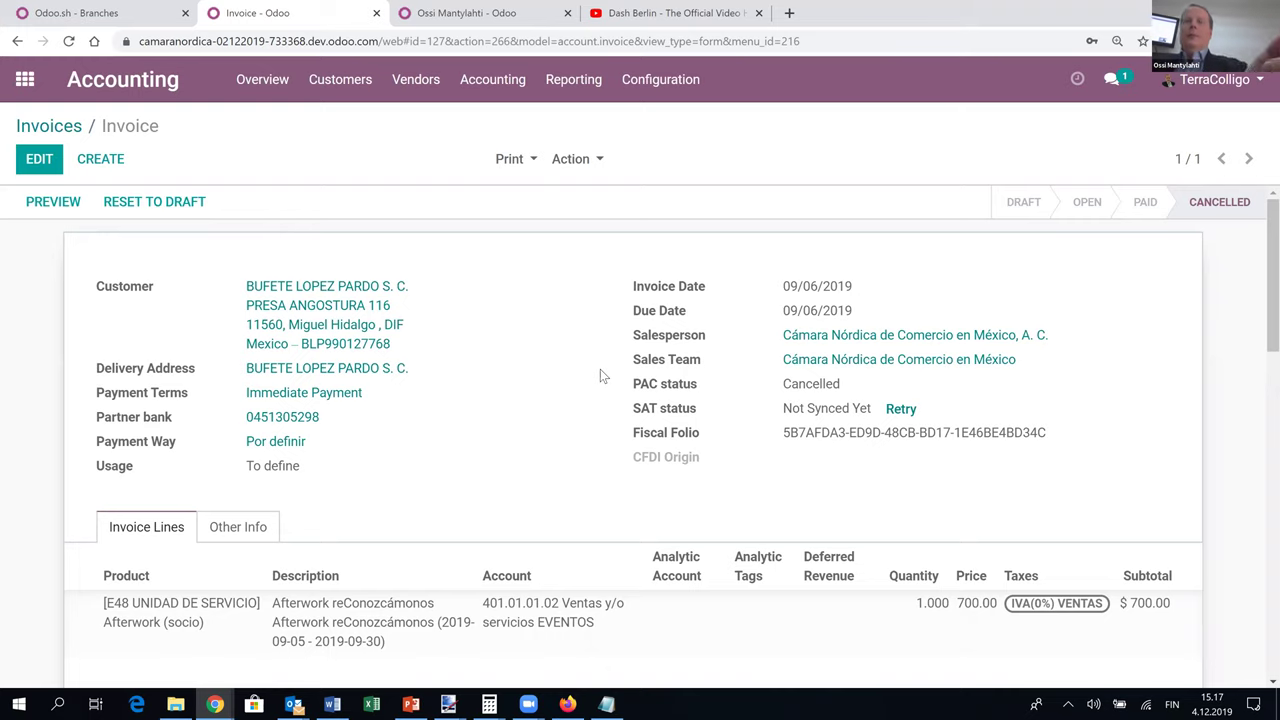
# Look through the invoice's message history to its origin note and open the source sales order linked there.
pyautogui.scroll(-6, 600, 375)
pyautogui.scroll(-3, 600, 375)
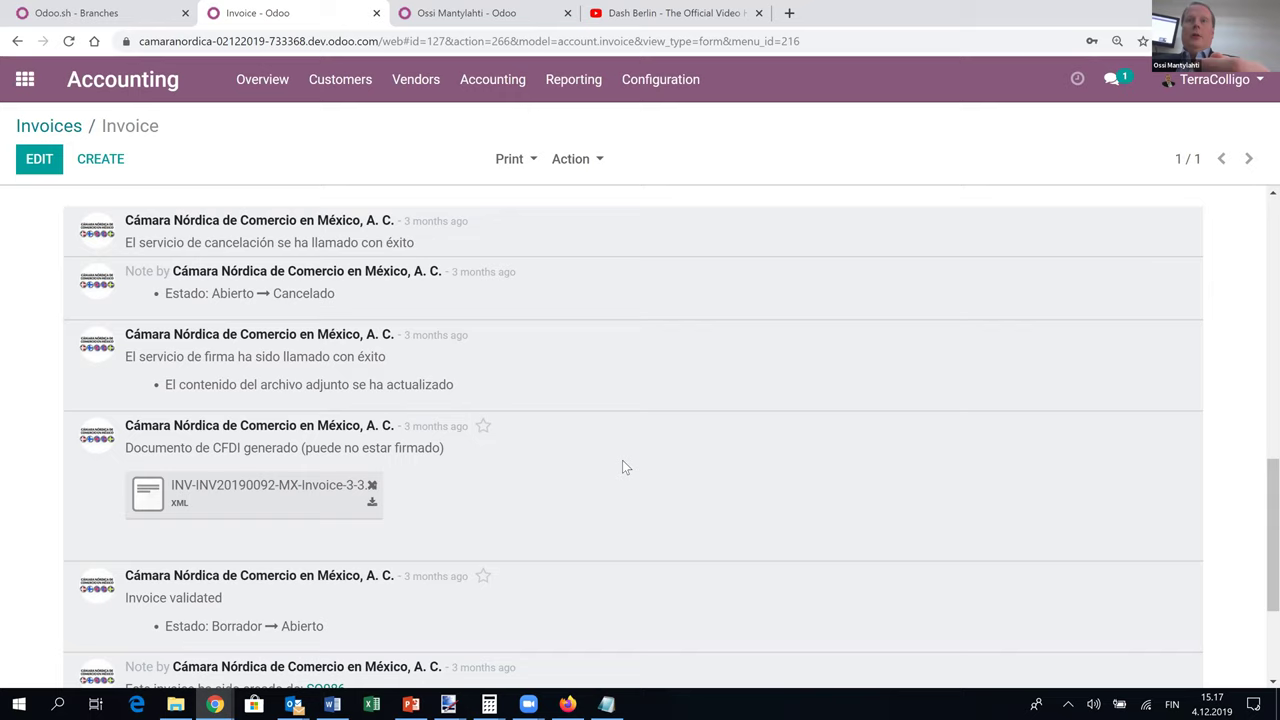
pyautogui.scroll(15, 620, 466)
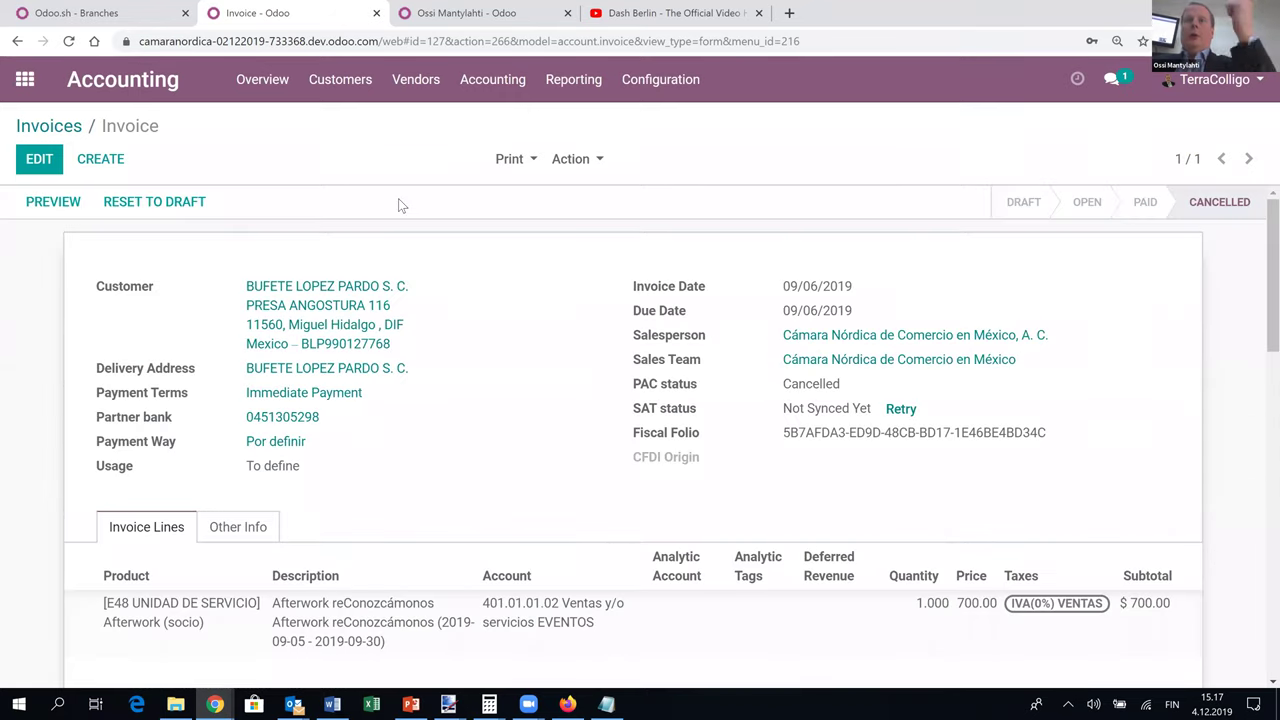
pyautogui.scroll(-10, 605, 348)
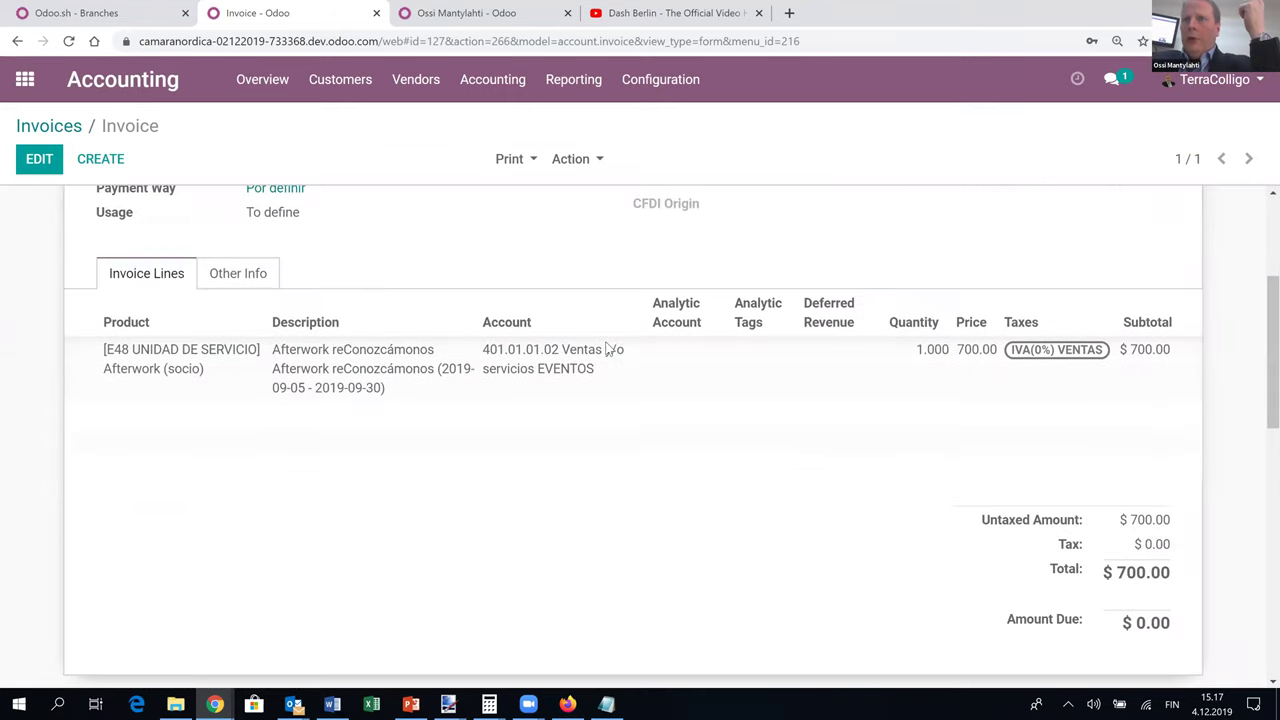
pyautogui.scroll(-3, 605, 348)
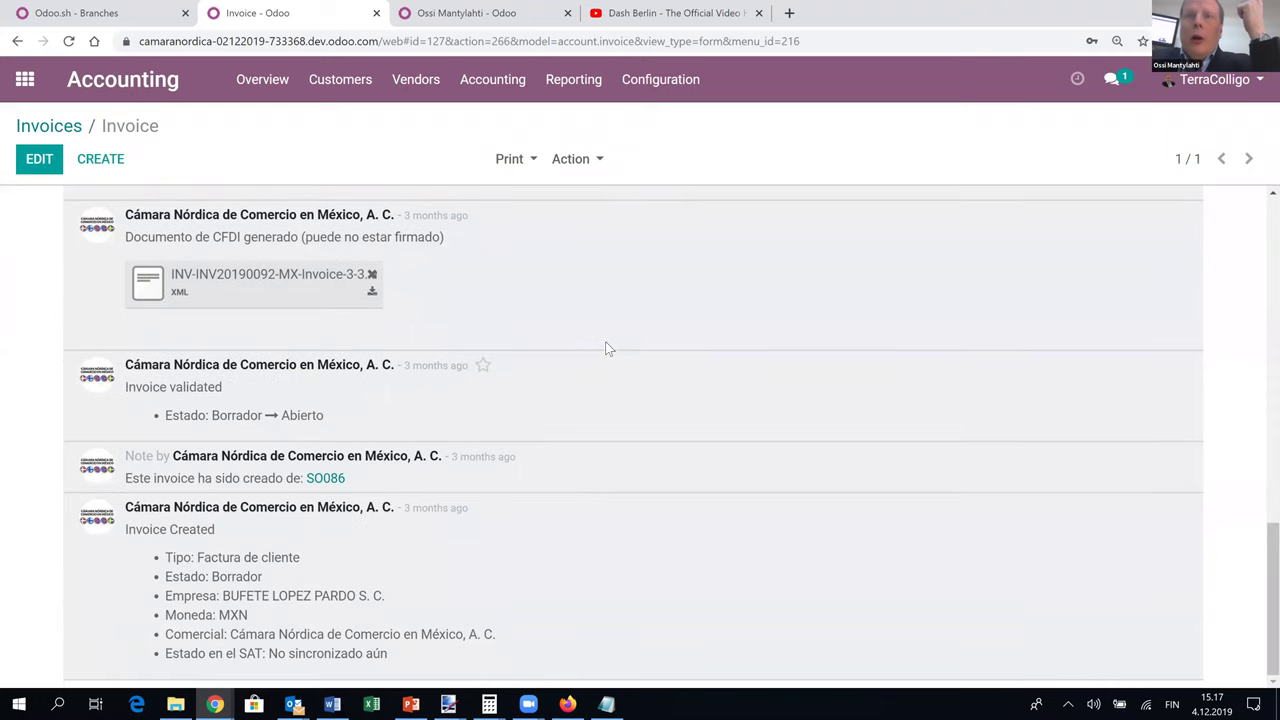
pyautogui.tripleClick(184, 484)
pyautogui.click(420, 504)
pyautogui.click(338, 481)
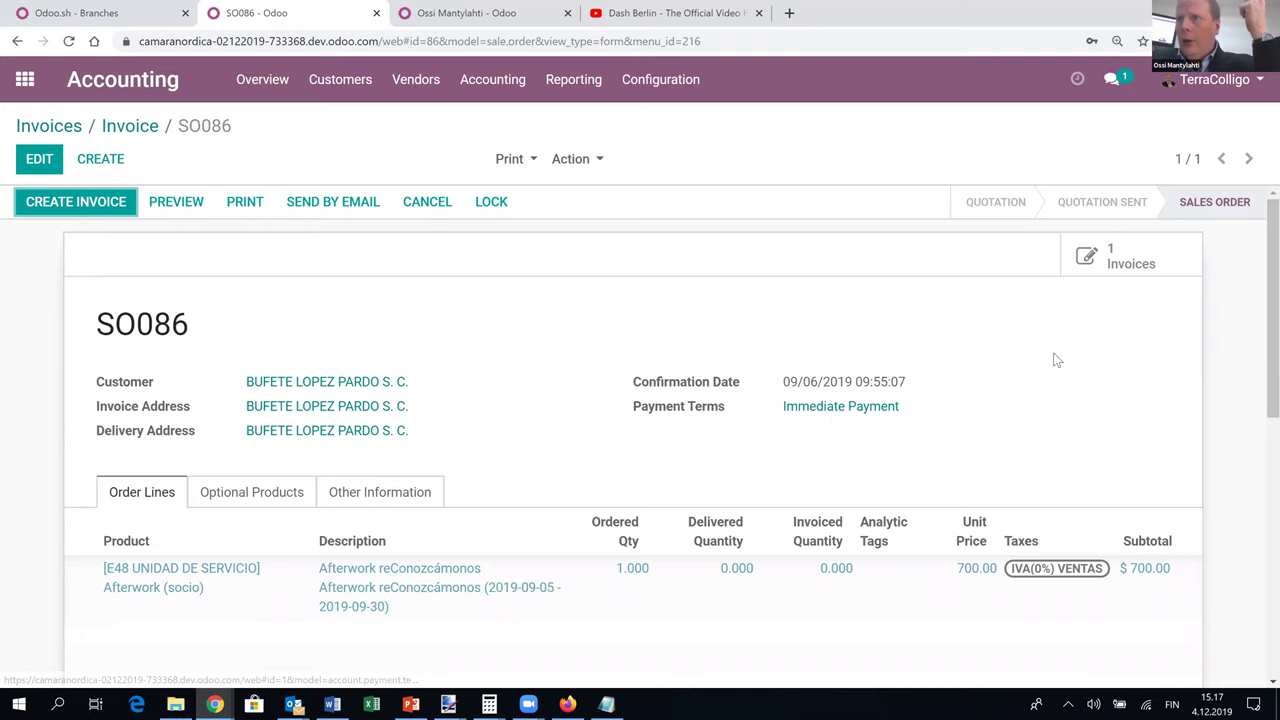
# Review the sales order's lines, open its linked invoice and examine the PAC status.
pyautogui.scroll(-5, 1183, 357)
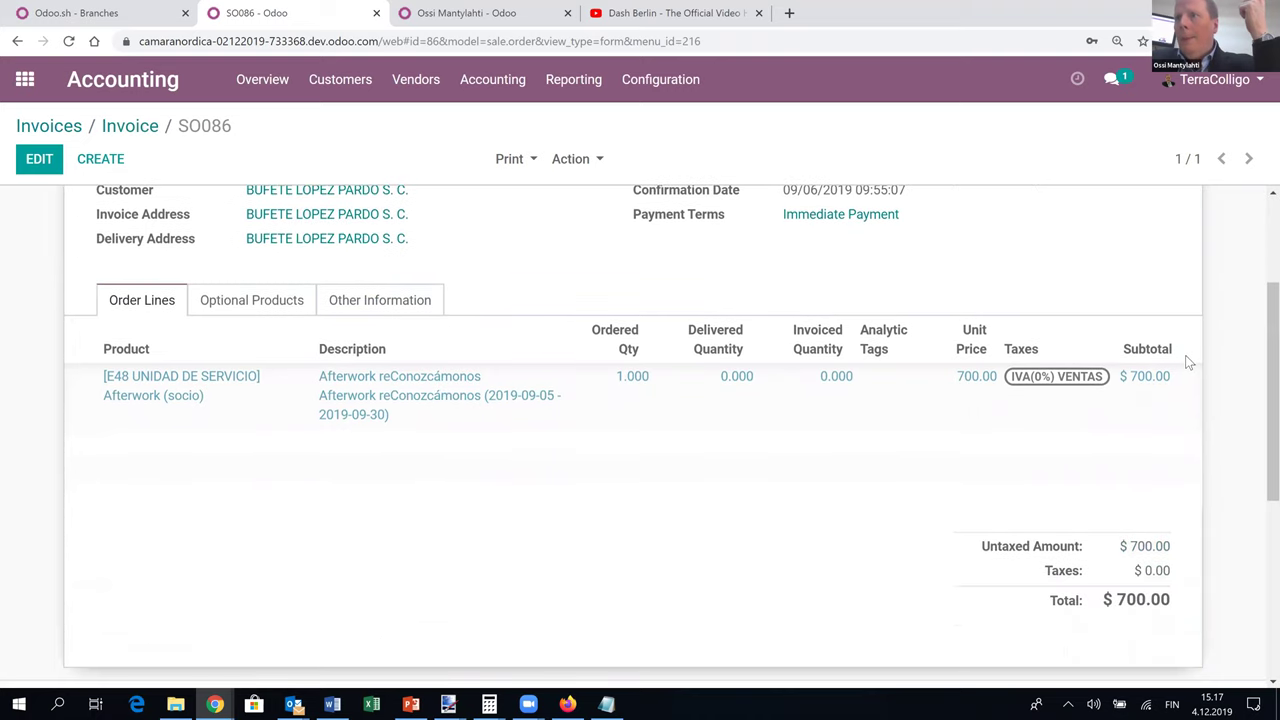
pyautogui.scroll(5, 1188, 362)
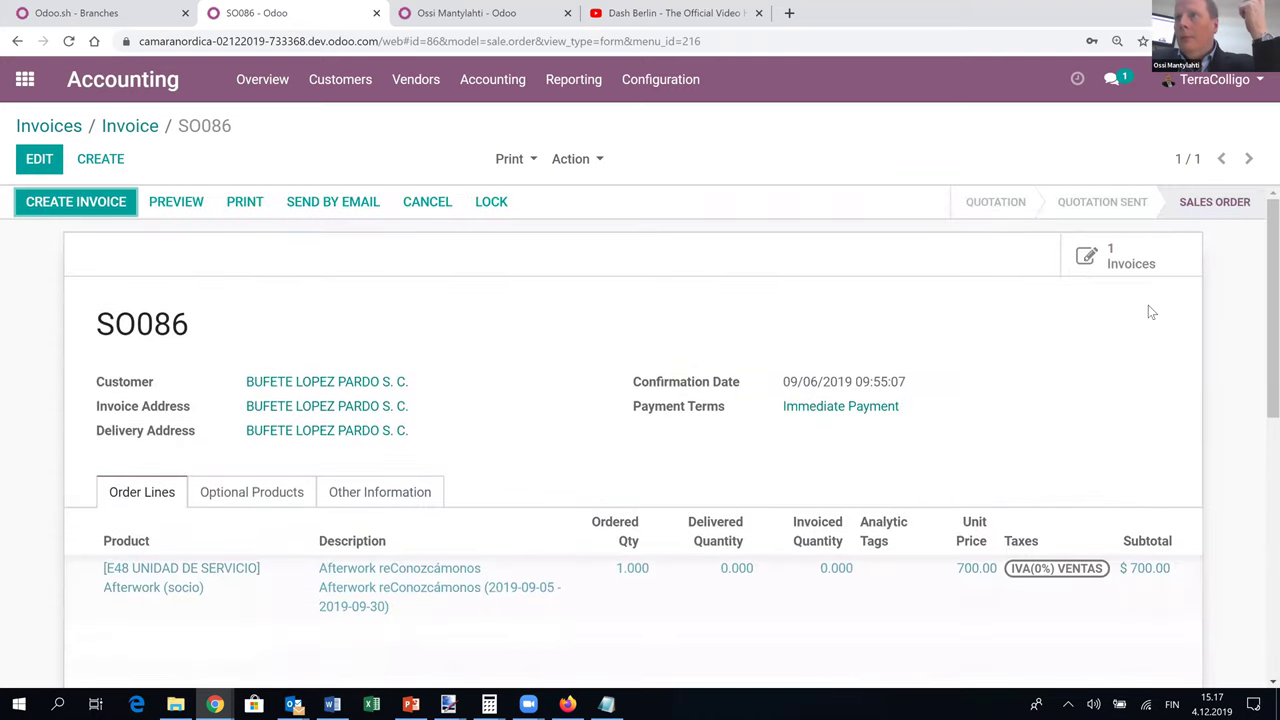
pyautogui.click(1110, 257)
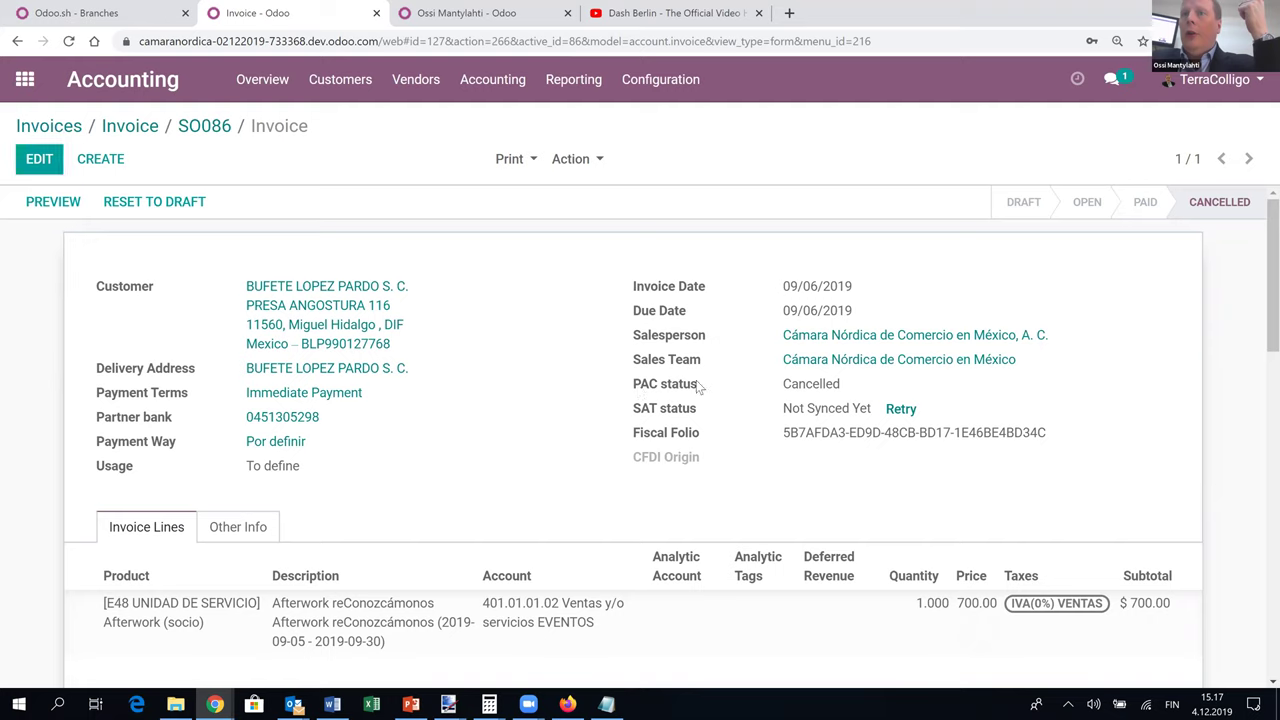
pyautogui.moveTo(640, 386); pyautogui.dragTo(842, 390)
pyautogui.click(842, 398)
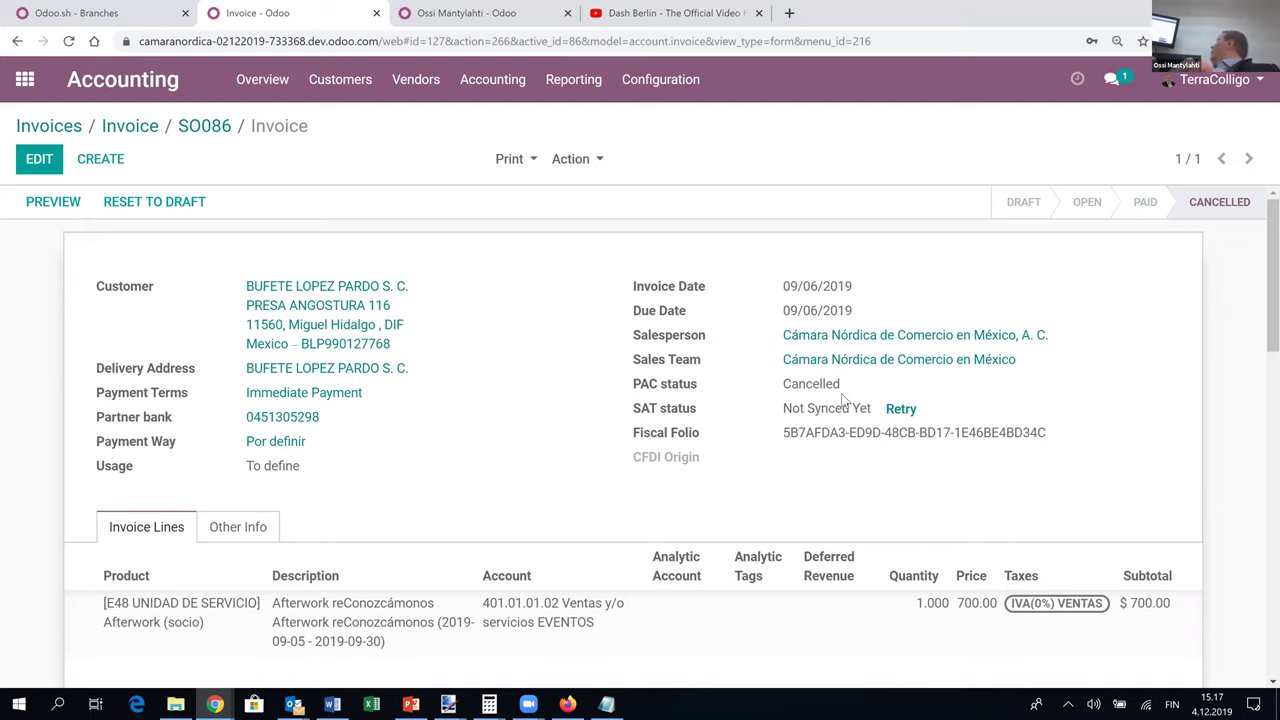
# Check the PAC status of the sales order's linked invoice by highlighting its value.
pyautogui.moveTo(843, 399); pyautogui.dragTo(687, 365)
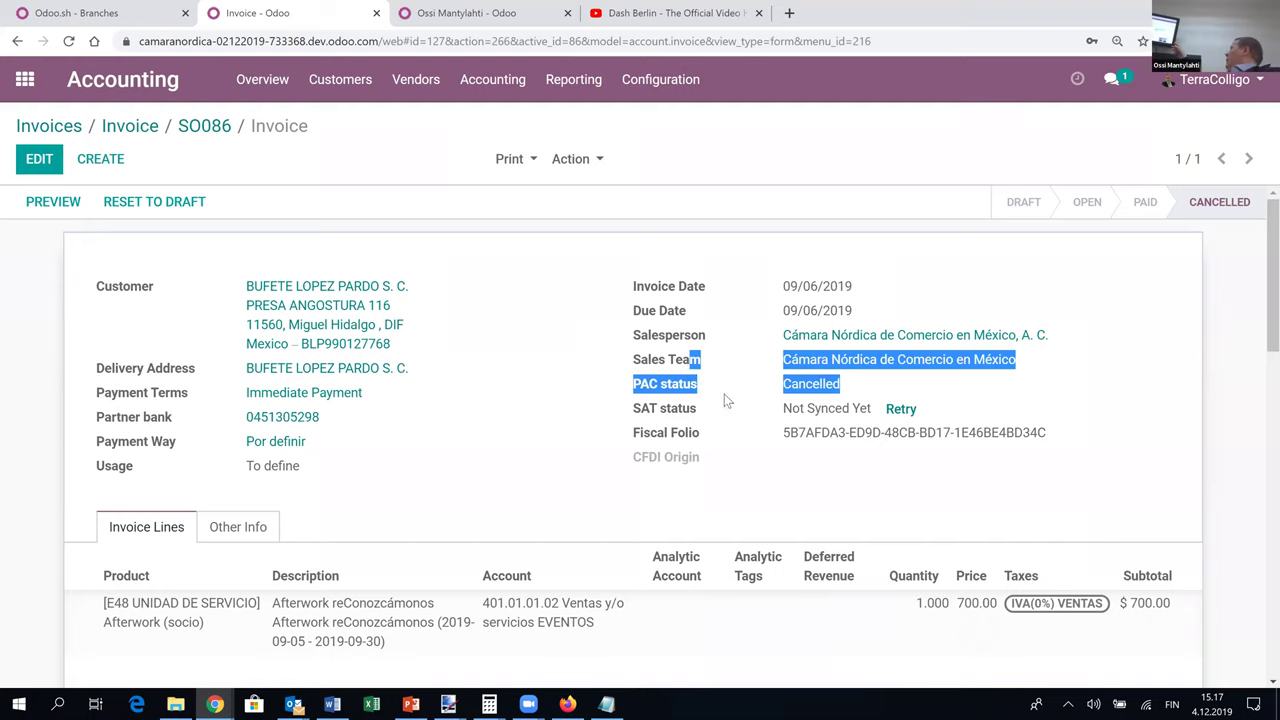
pyautogui.click(724, 394)
pyautogui.doubleClick(733, 398)
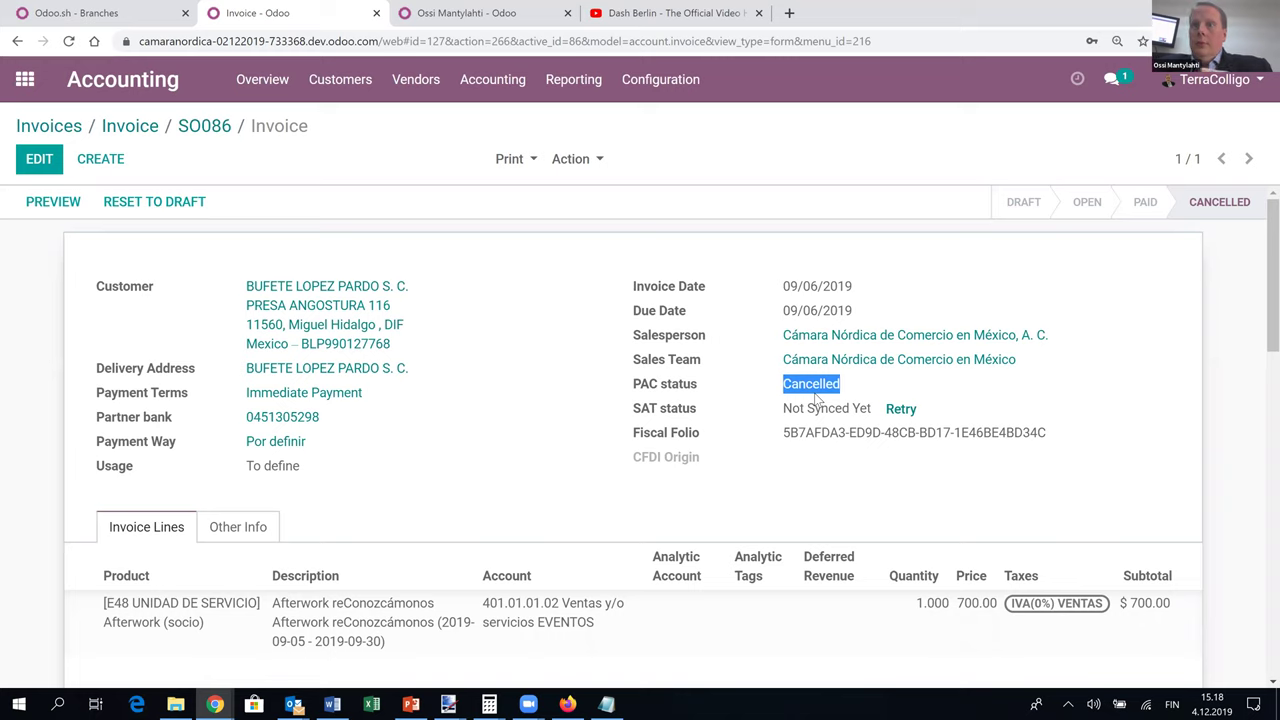
# Return to the originally opened invoice, check its Fiscal Folio and retry the SAT status synchronisation.
pyautogui.click(140, 130)
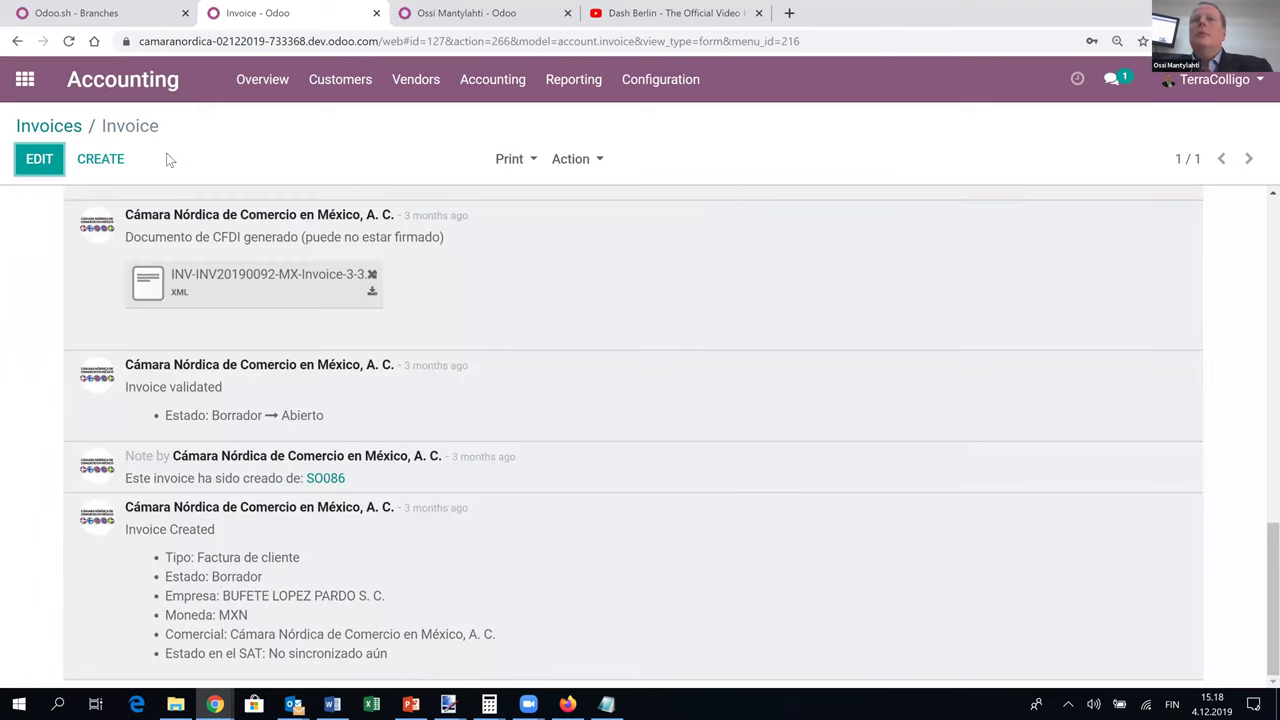
pyautogui.scroll(15, 517, 391)
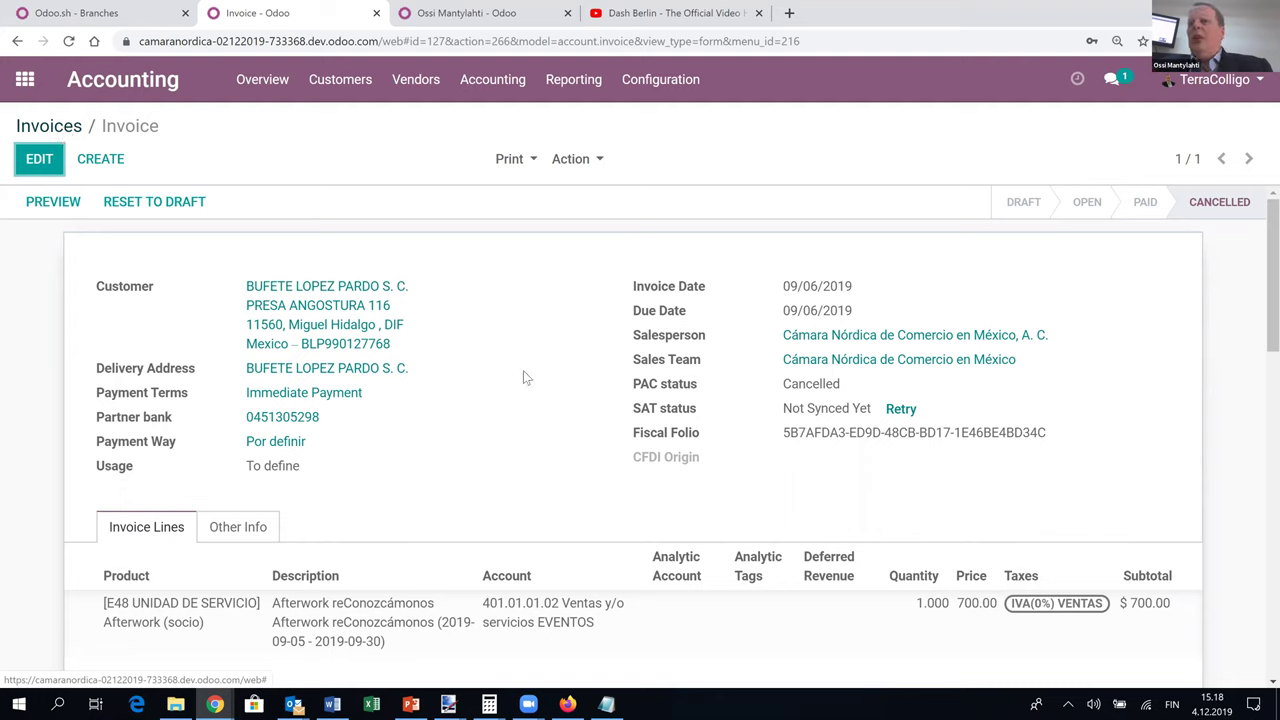
pyautogui.moveTo(658, 437); pyautogui.dragTo(1026, 427)
pyautogui.click(1026, 427)
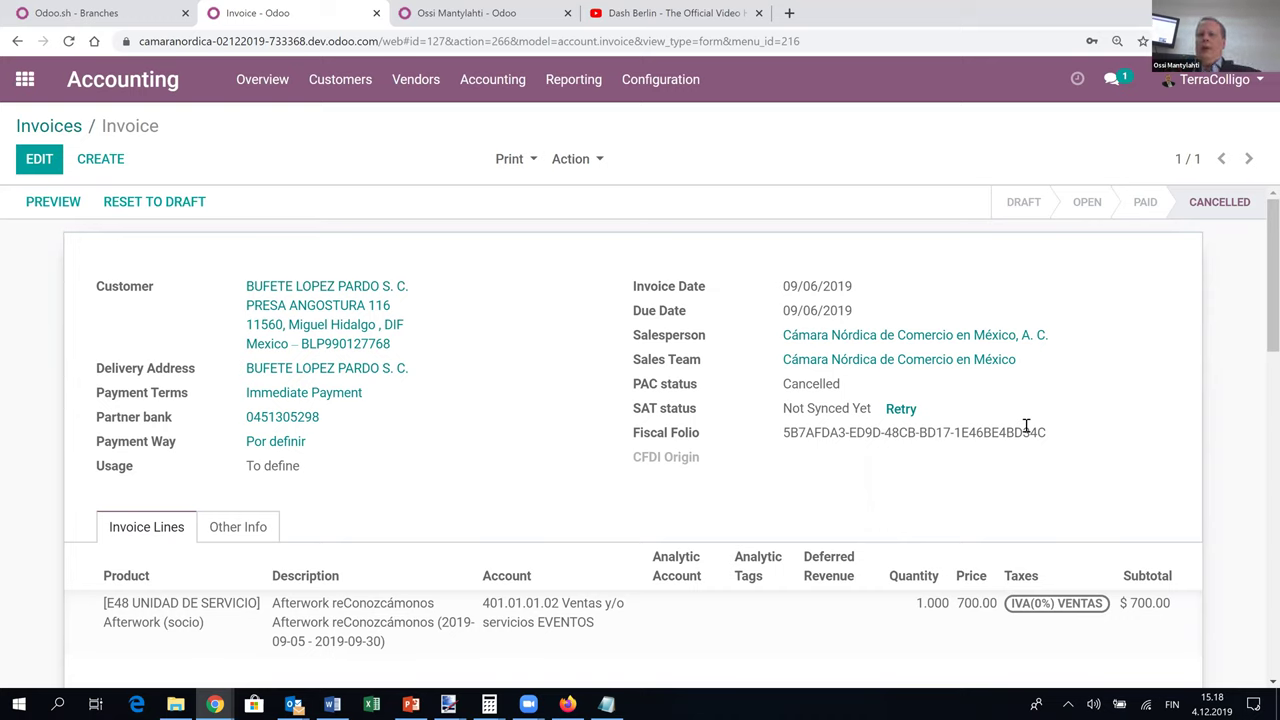
pyautogui.click(906, 410)
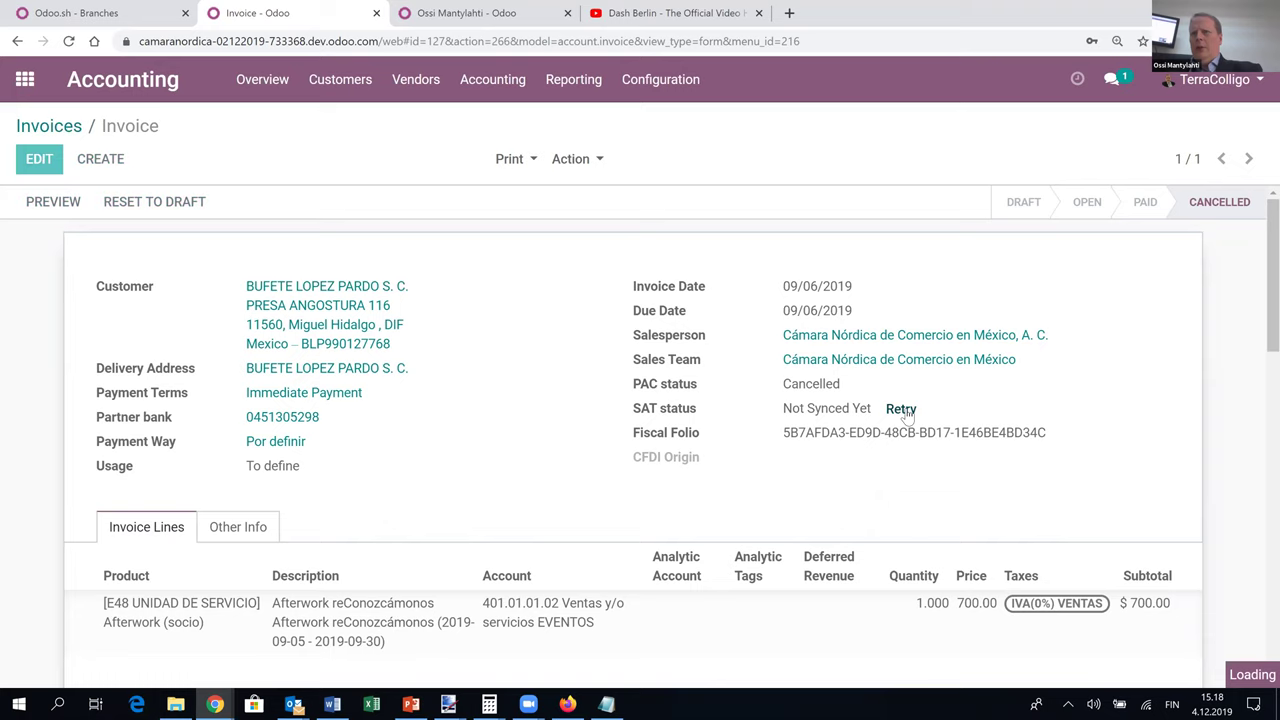
pyautogui.click(904, 410)
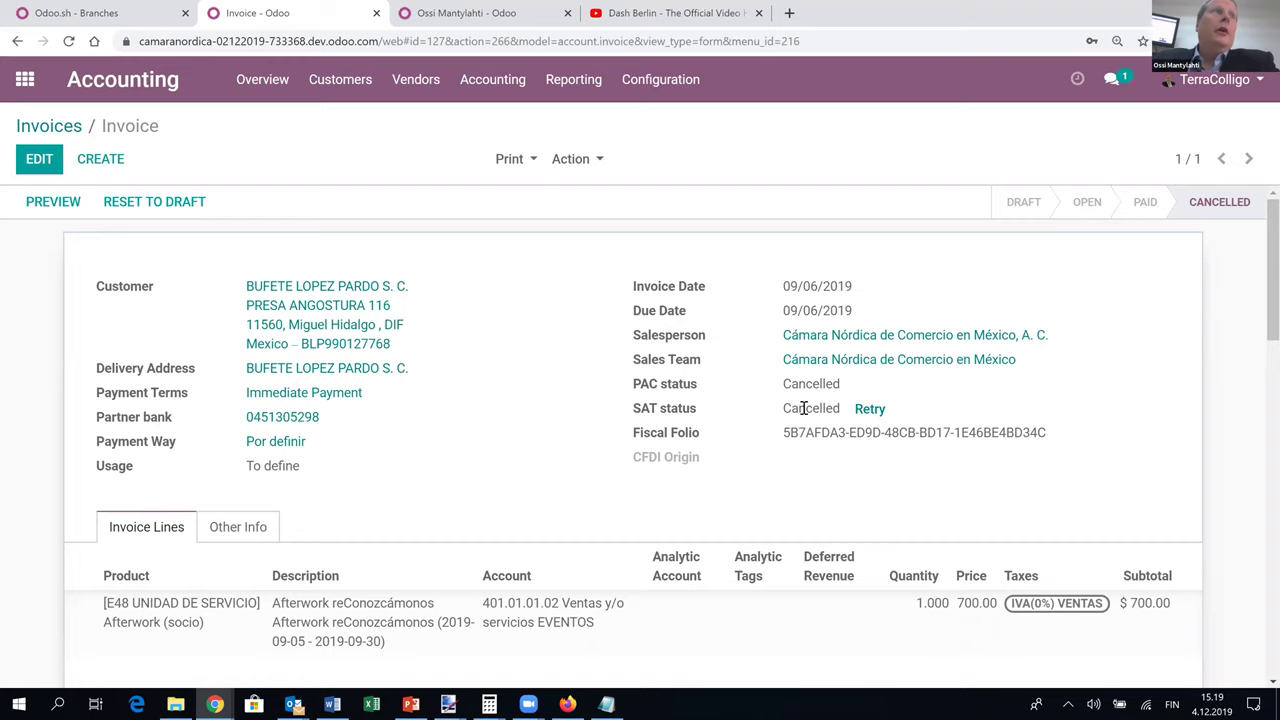
# Return to the invoices list, remove the invoice number search filter and look through the full list.
pyautogui.click(60, 128)
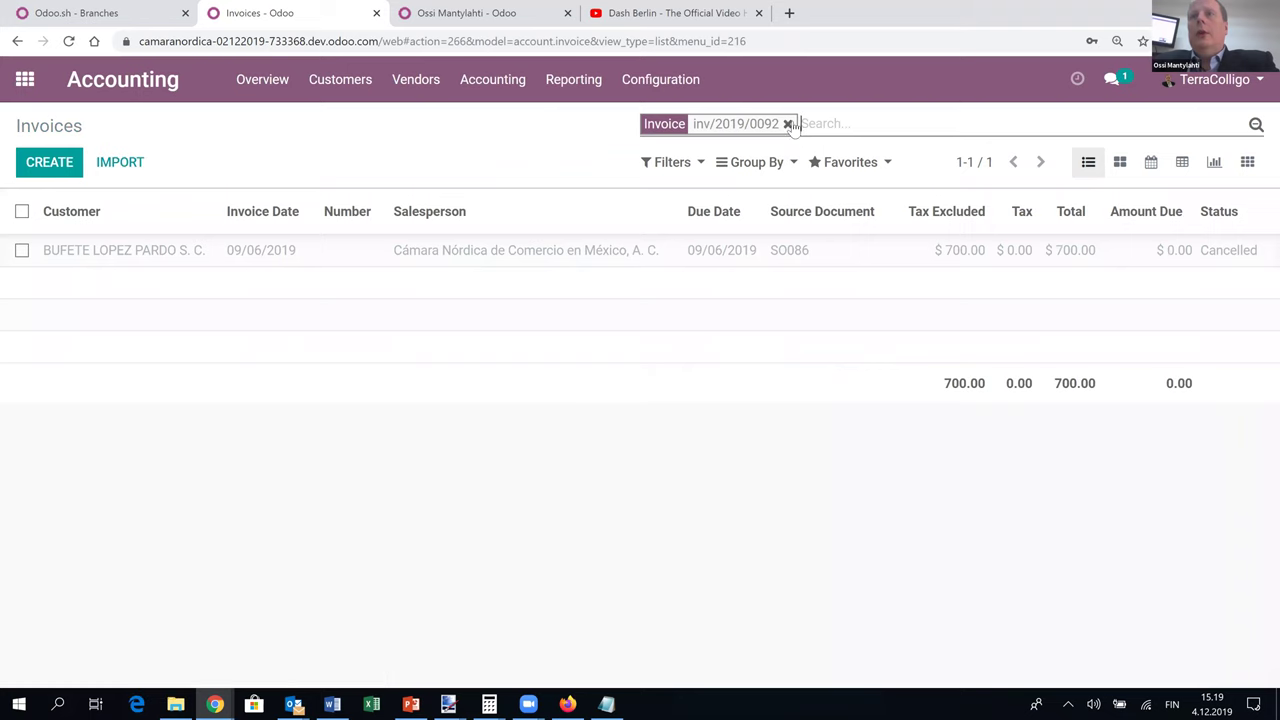
pyautogui.click(789, 123)
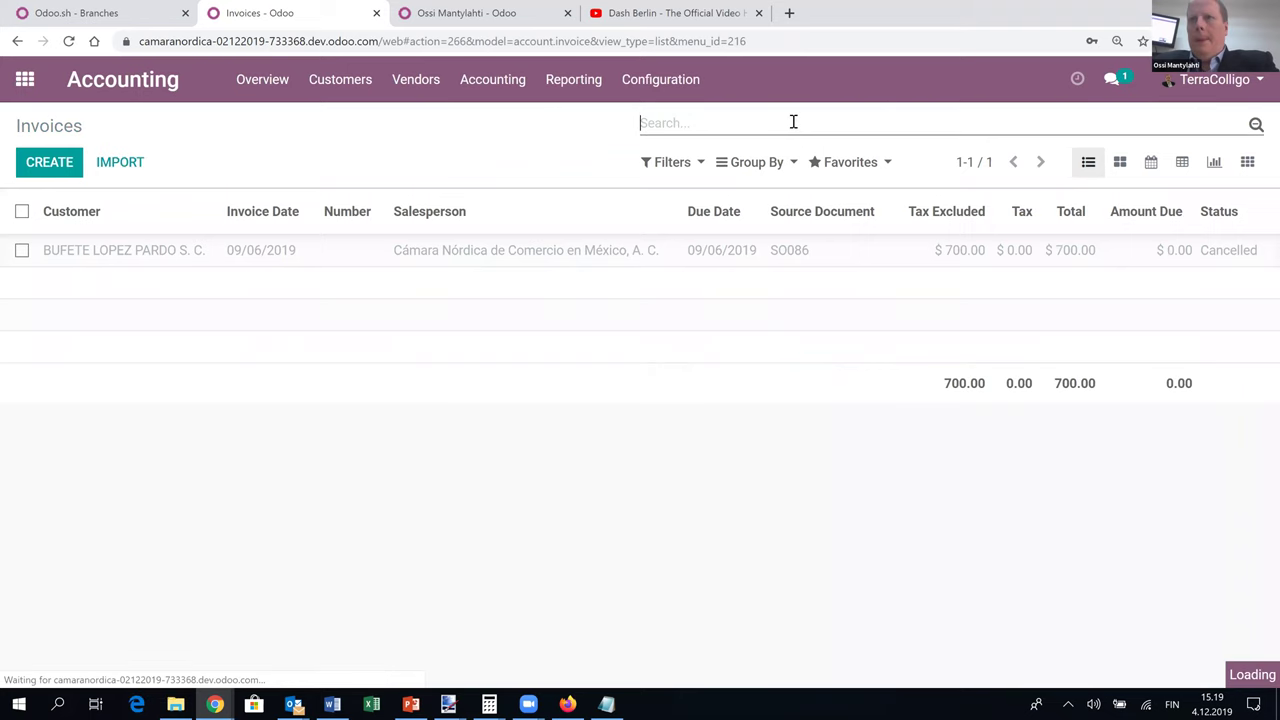
pyautogui.scroll(-3, 238, 433)
pyautogui.scroll(-7, 238, 433)
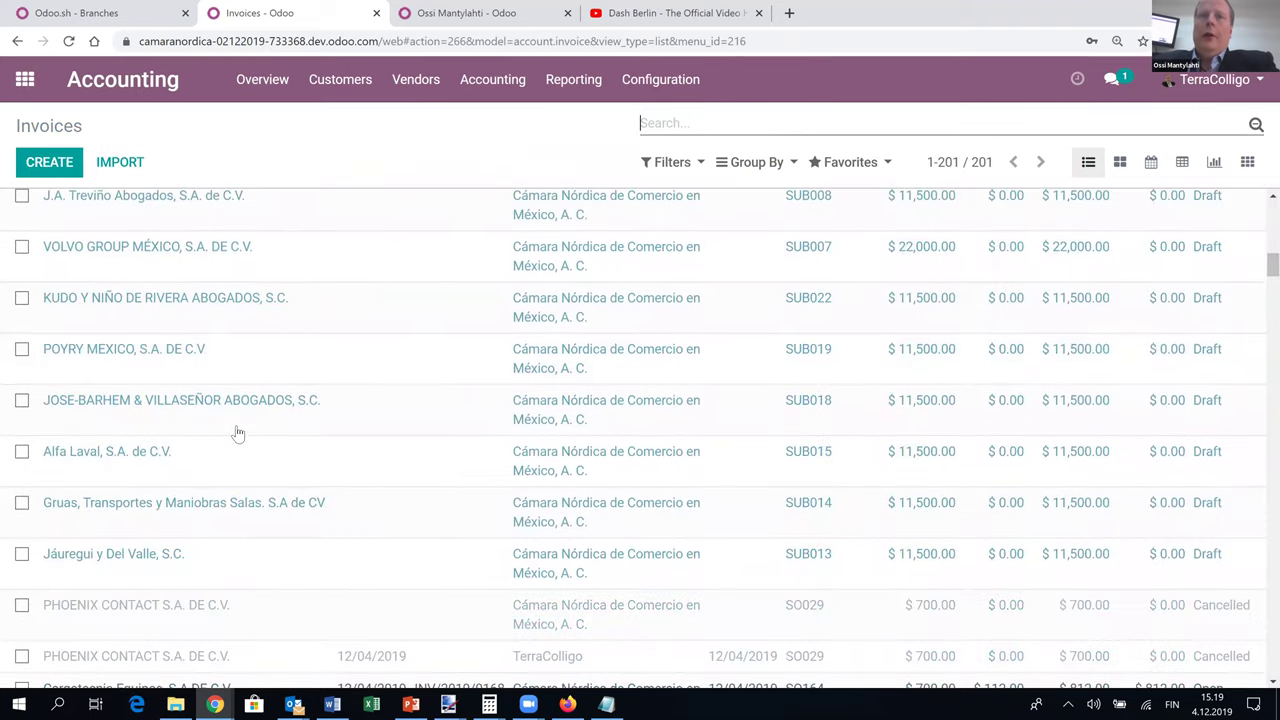
pyautogui.scroll(4, 238, 433)
pyautogui.scroll(-1, 238, 433)
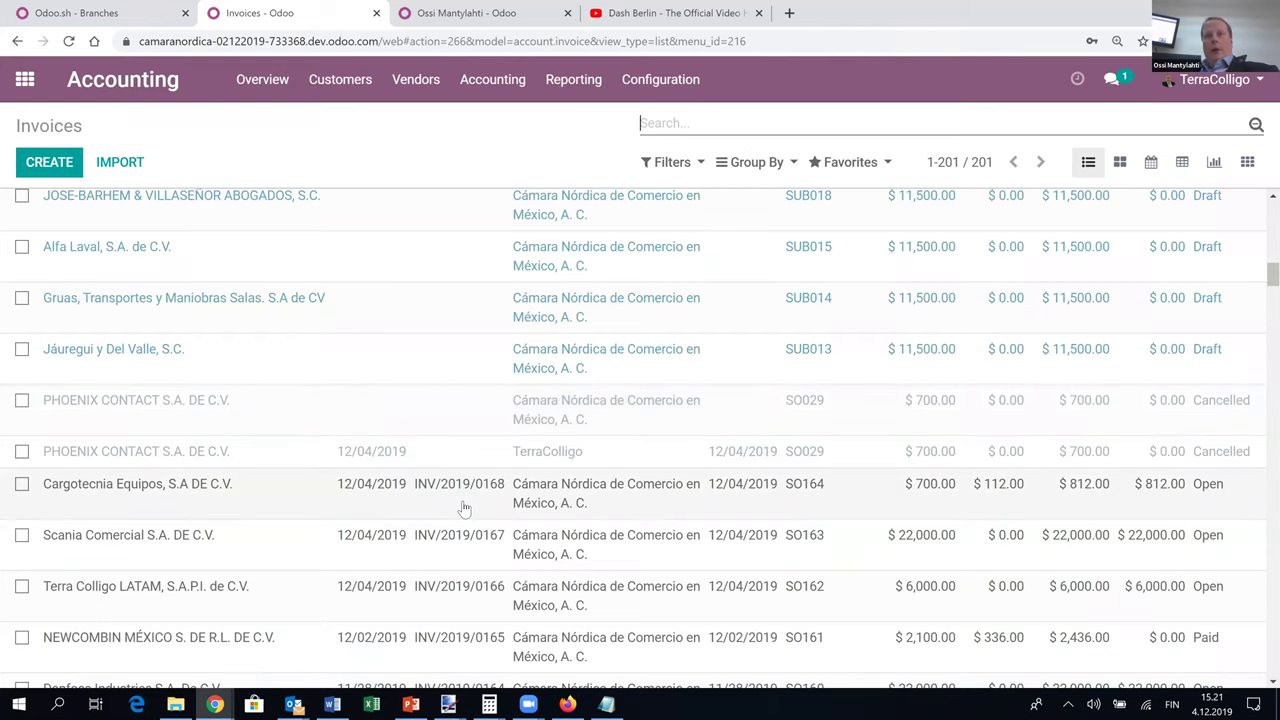
pyautogui.scroll(15, 463, 508)
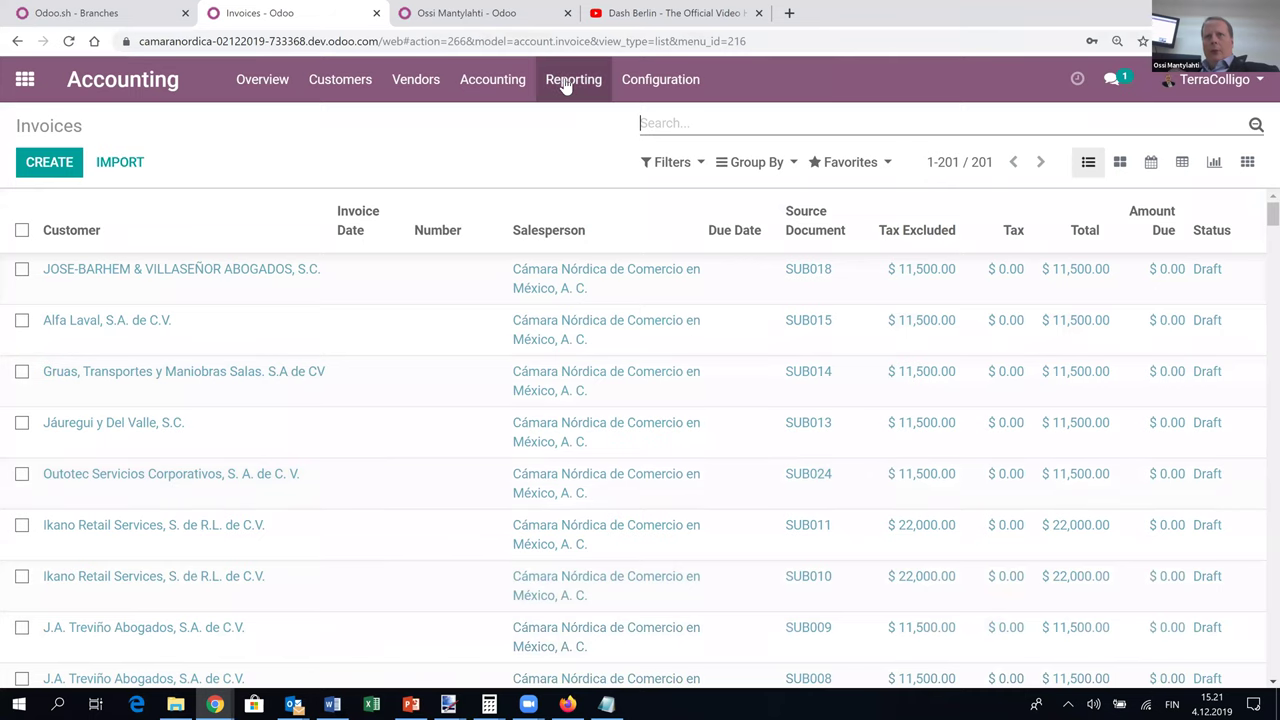
# Open the Journals Audit report options and set the entries to be sorted by date.
pyautogui.click(566, 84)
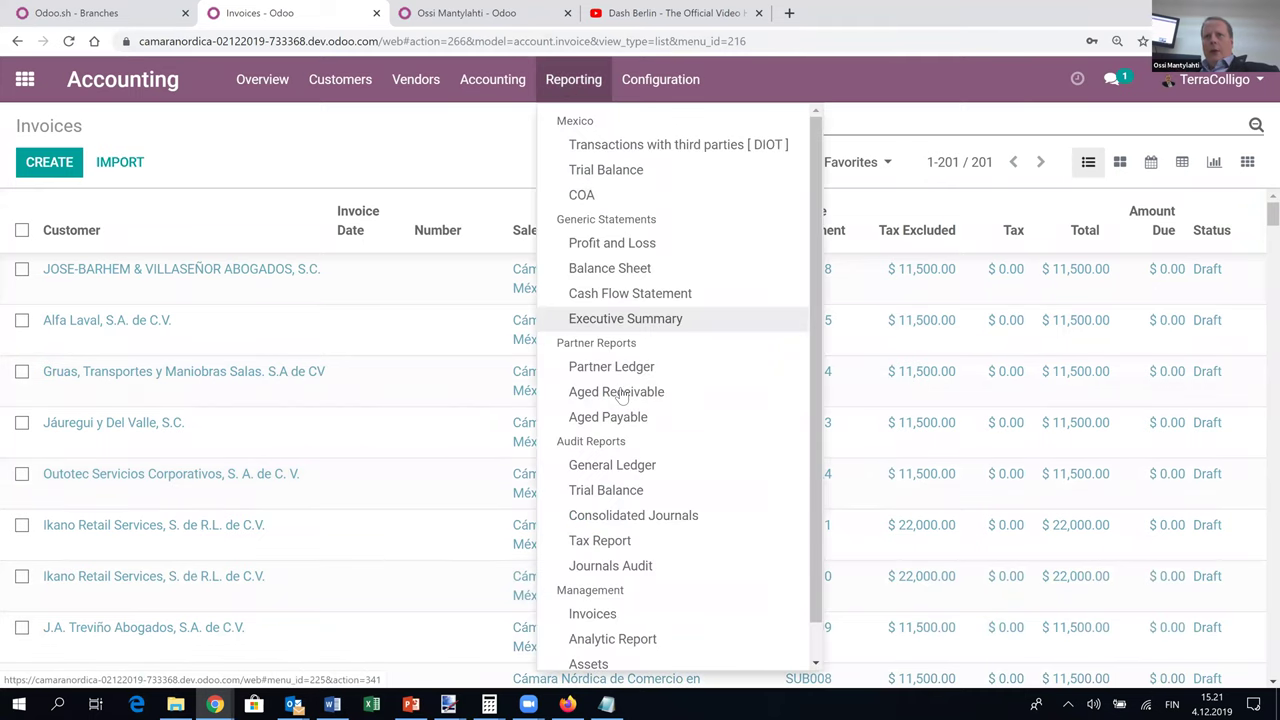
pyautogui.click(651, 566)
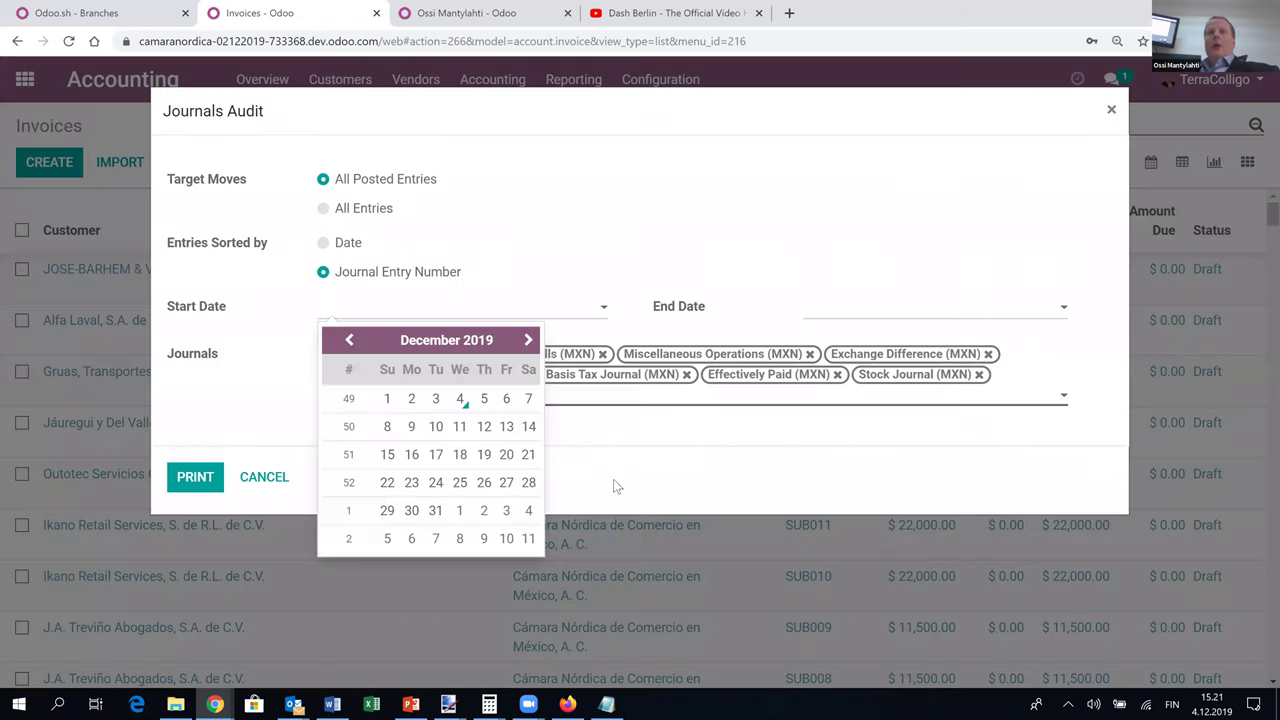
pyautogui.click(583, 189)
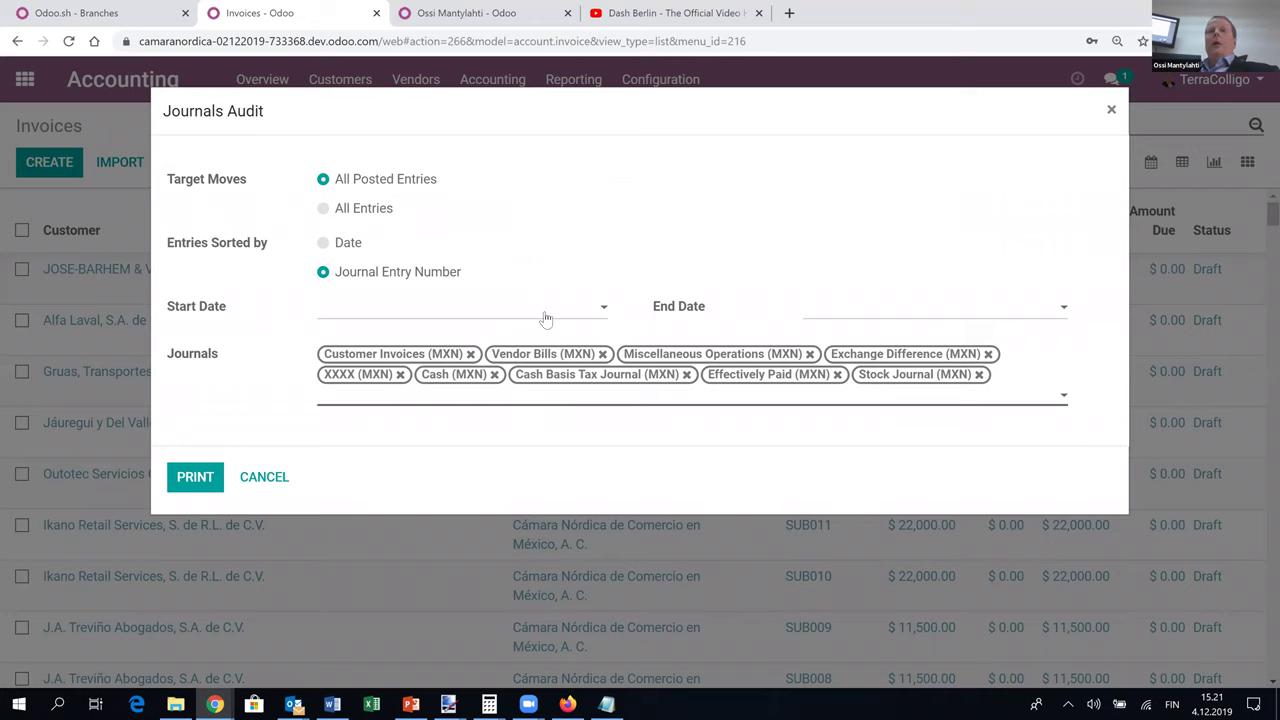
pyautogui.click(324, 243)
# Print the journals audit to Journals Audit (1).pdf in Downloads and open the file.
pyautogui.click(212, 482)
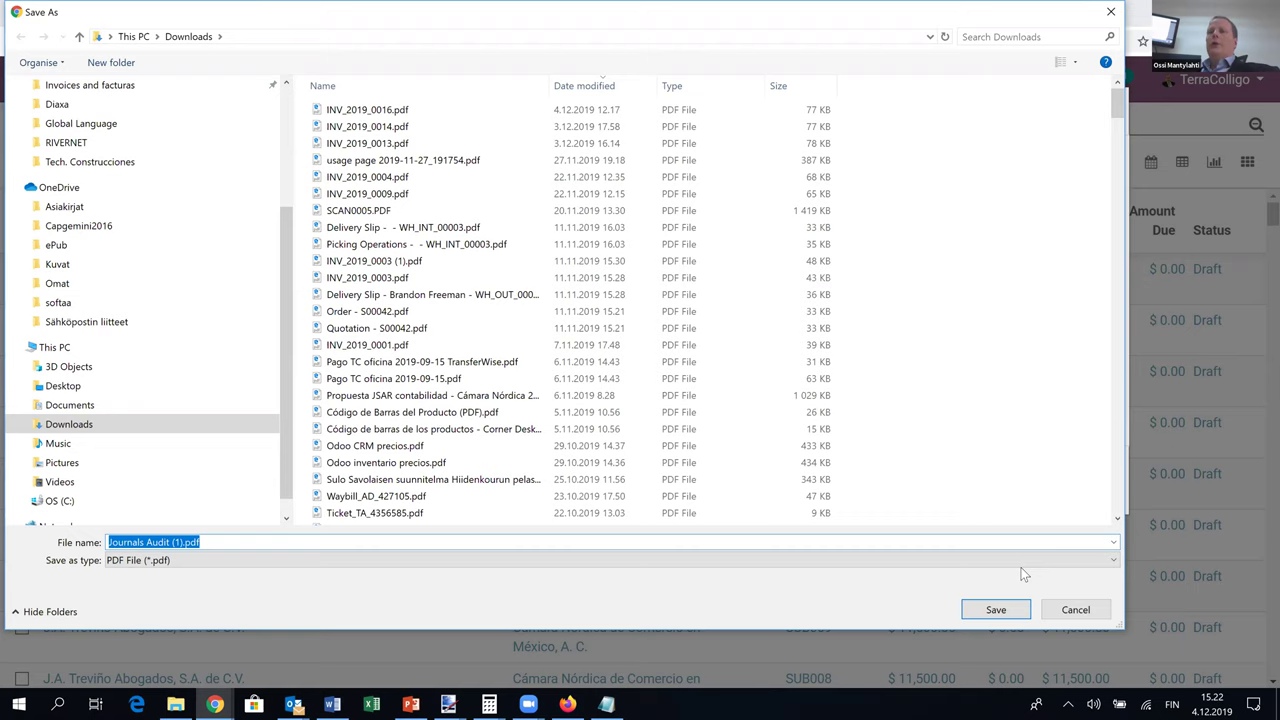
pyautogui.click(995, 612)
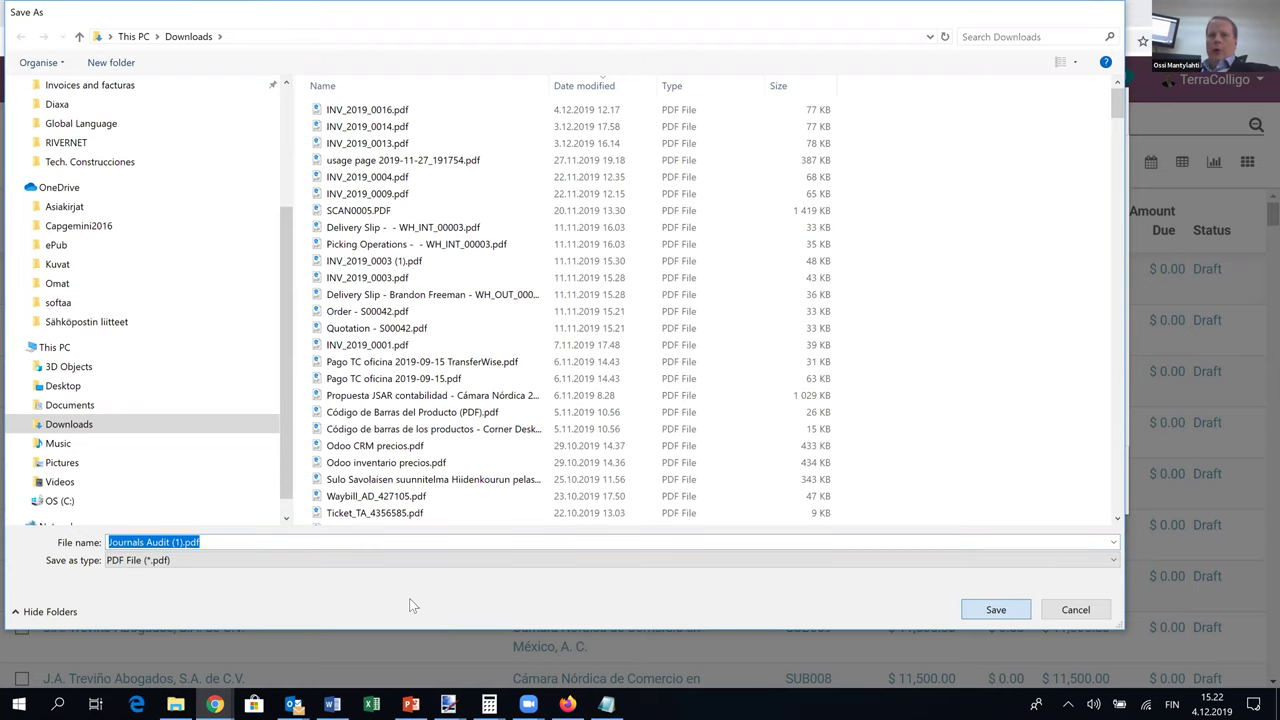
pyautogui.click(115, 685)
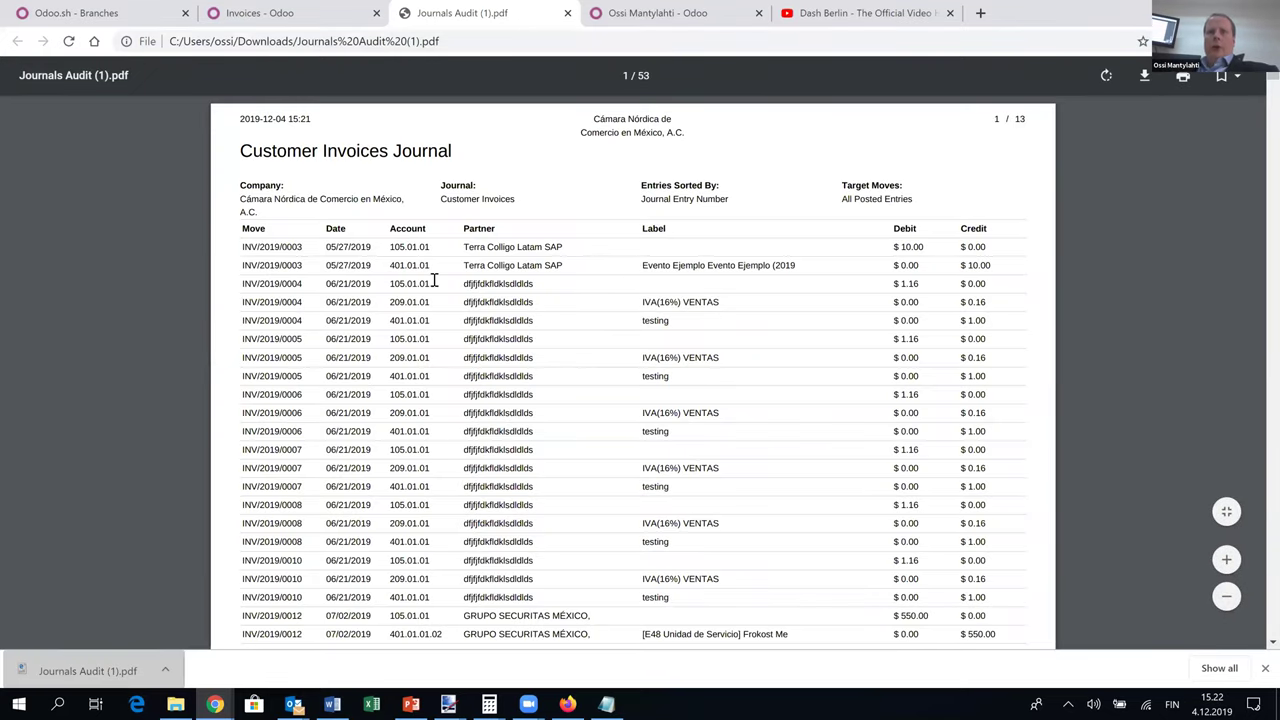
# Look through the Customer Invoices Journal entries in the posted-entries audit, following the sequence of invoice numbers.
pyautogui.scroll(-1, 300, 242)
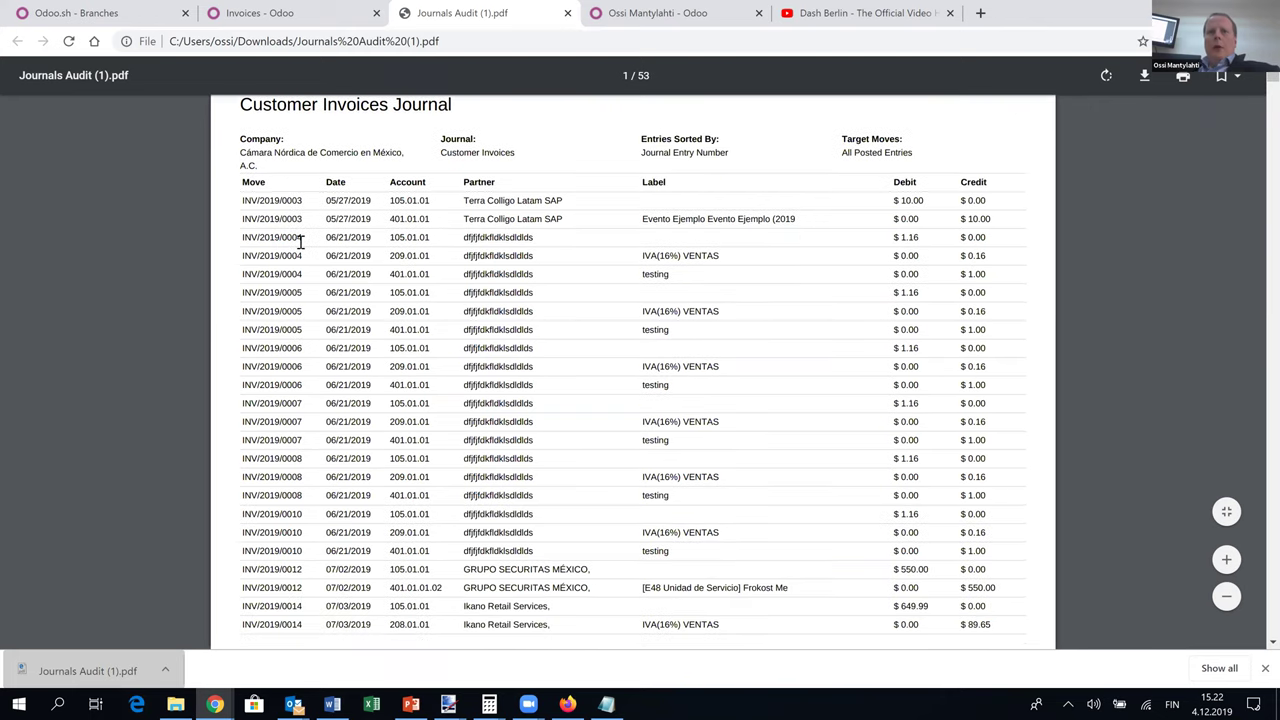
pyautogui.scroll(-3, 300, 242)
pyautogui.scroll(-20, 300, 242)
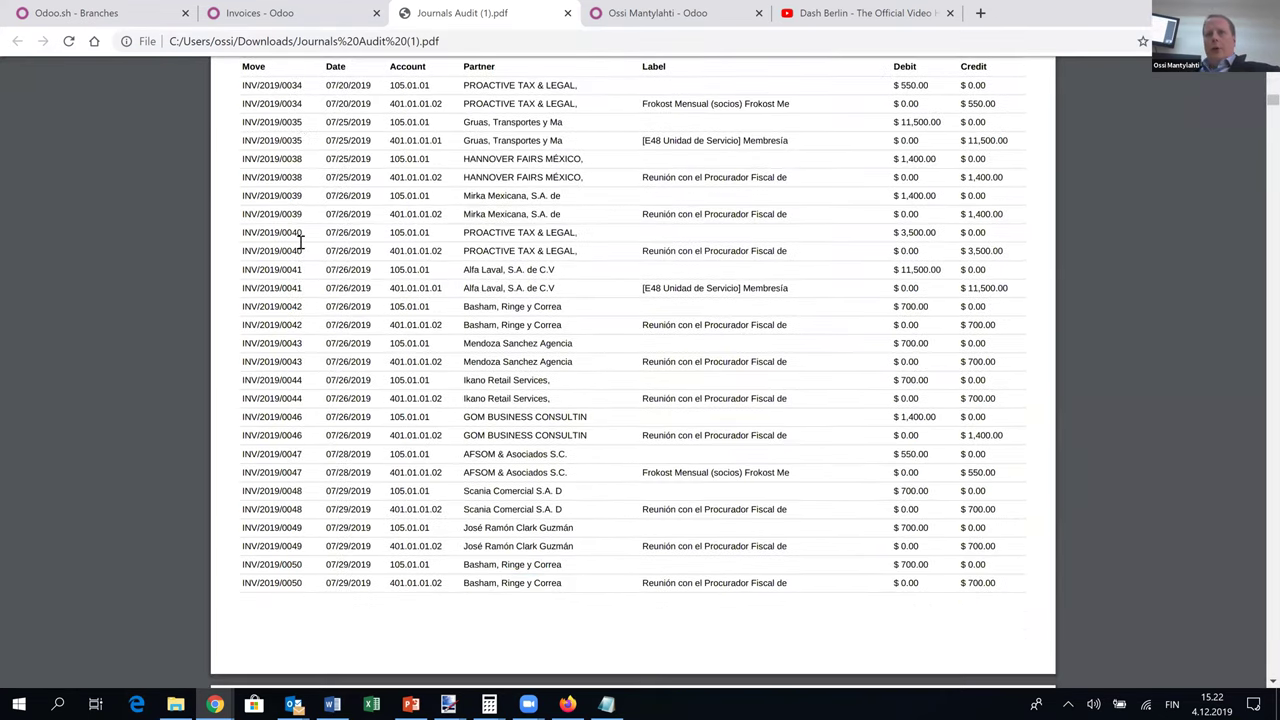
pyautogui.scroll(-20, 300, 242)
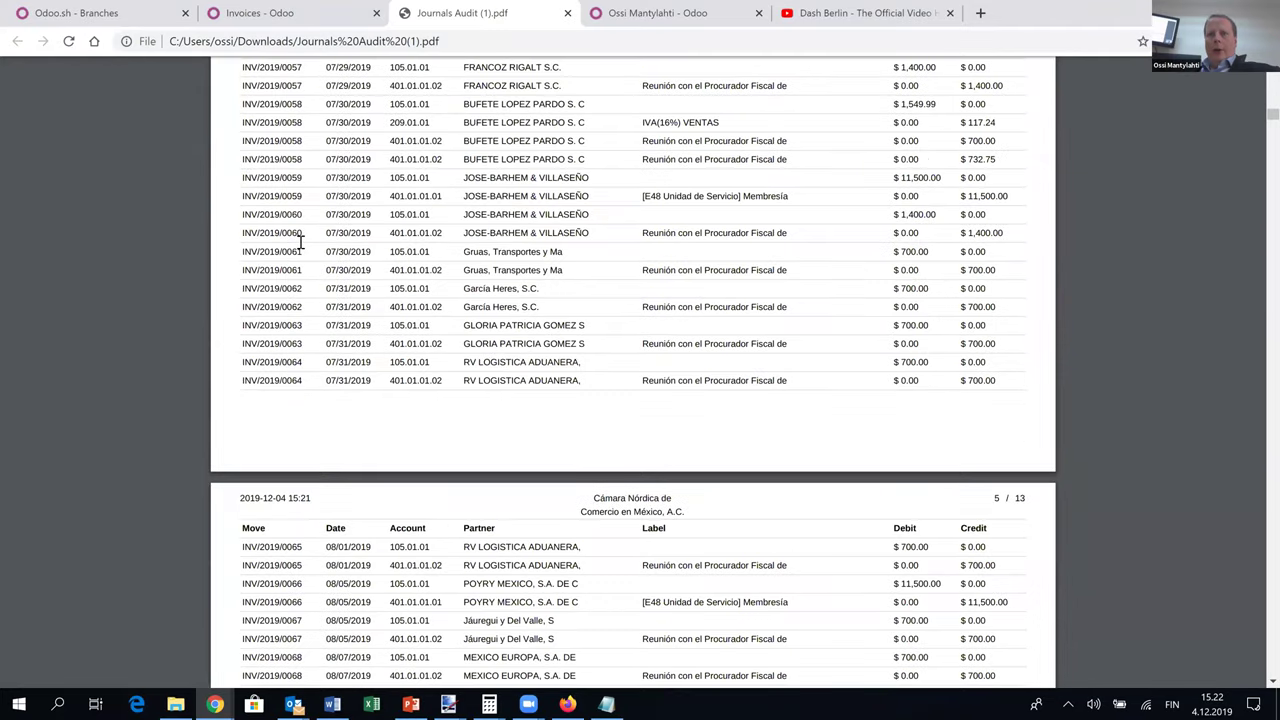
pyautogui.scroll(-10, 300, 242)
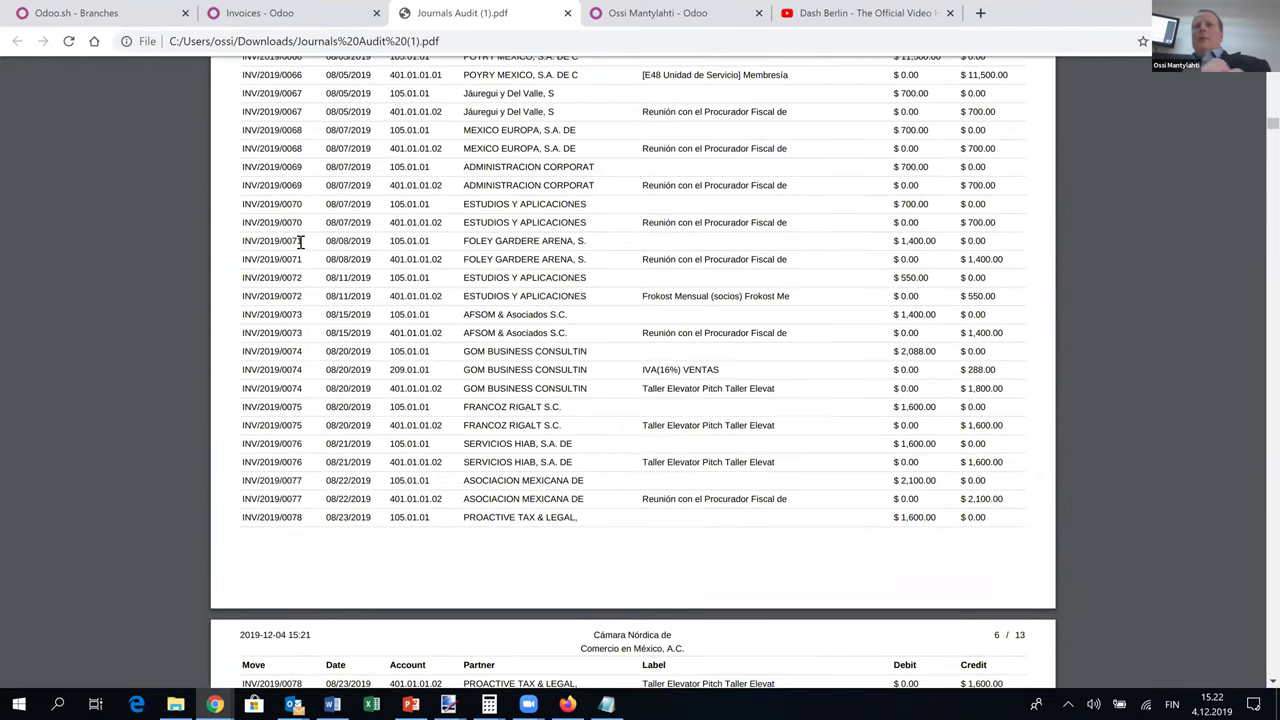
# Return to the accounting page, reopen the Journals Audit report options and set Target Moves to All Entries.
pyautogui.hotkey('ctrl', 'shift', 'Tab')
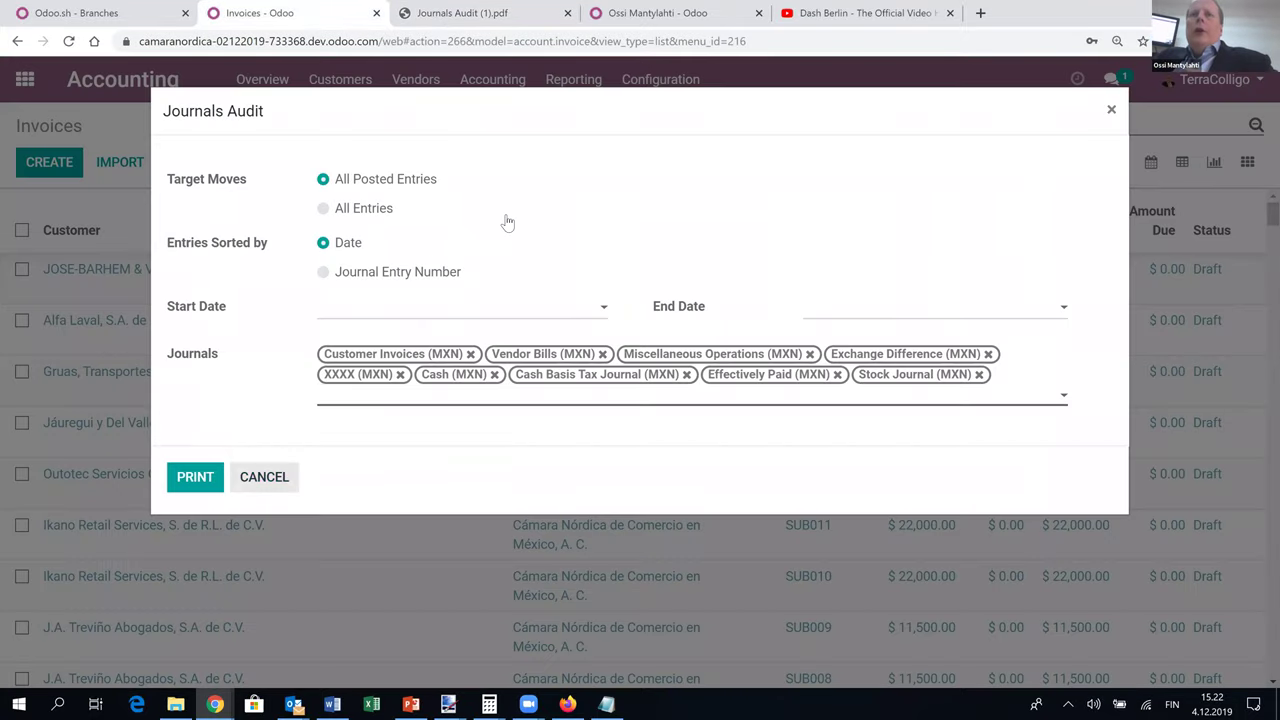
pyautogui.click(575, 86)
pyautogui.click(577, 86)
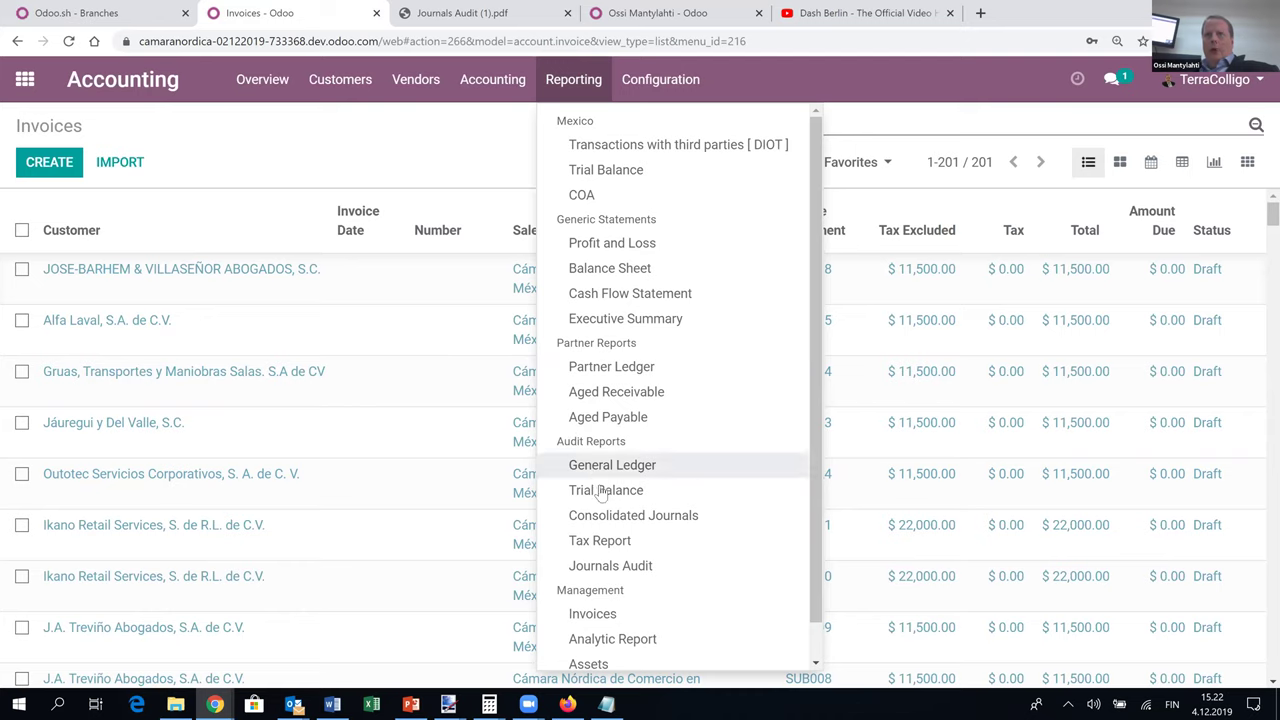
pyautogui.click(633, 566)
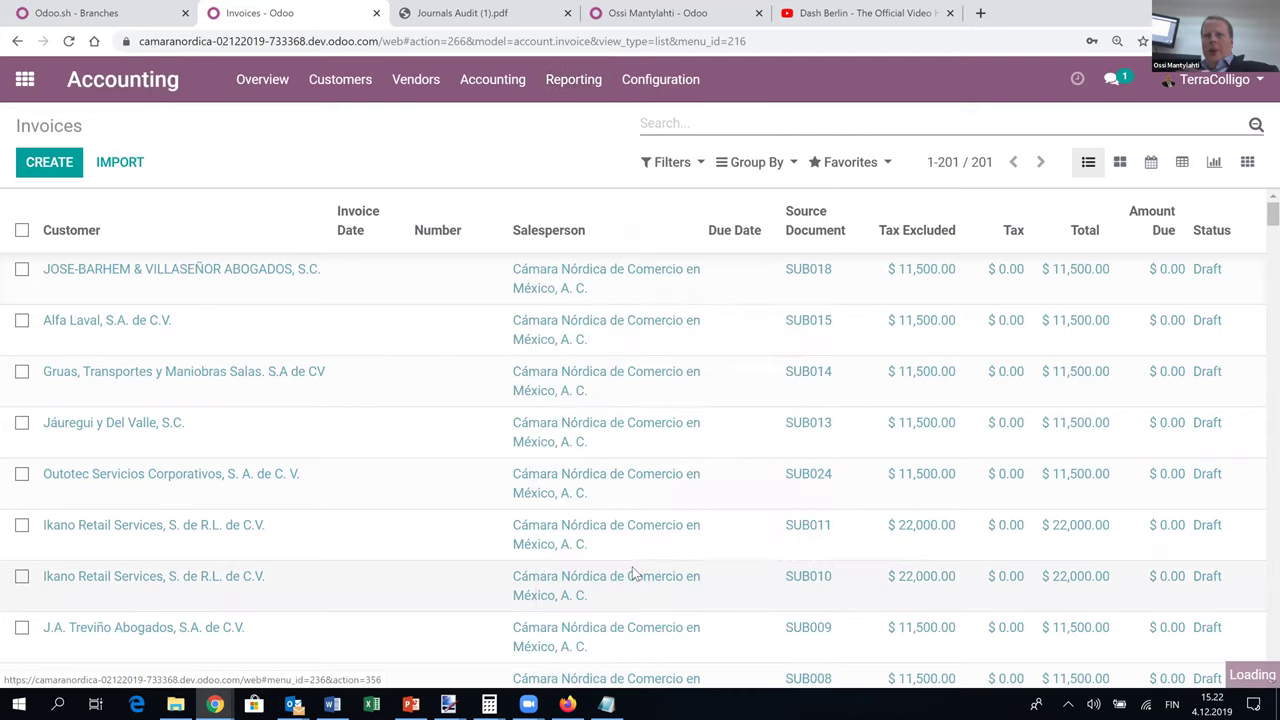
pyautogui.click(612, 167)
pyautogui.click(361, 210)
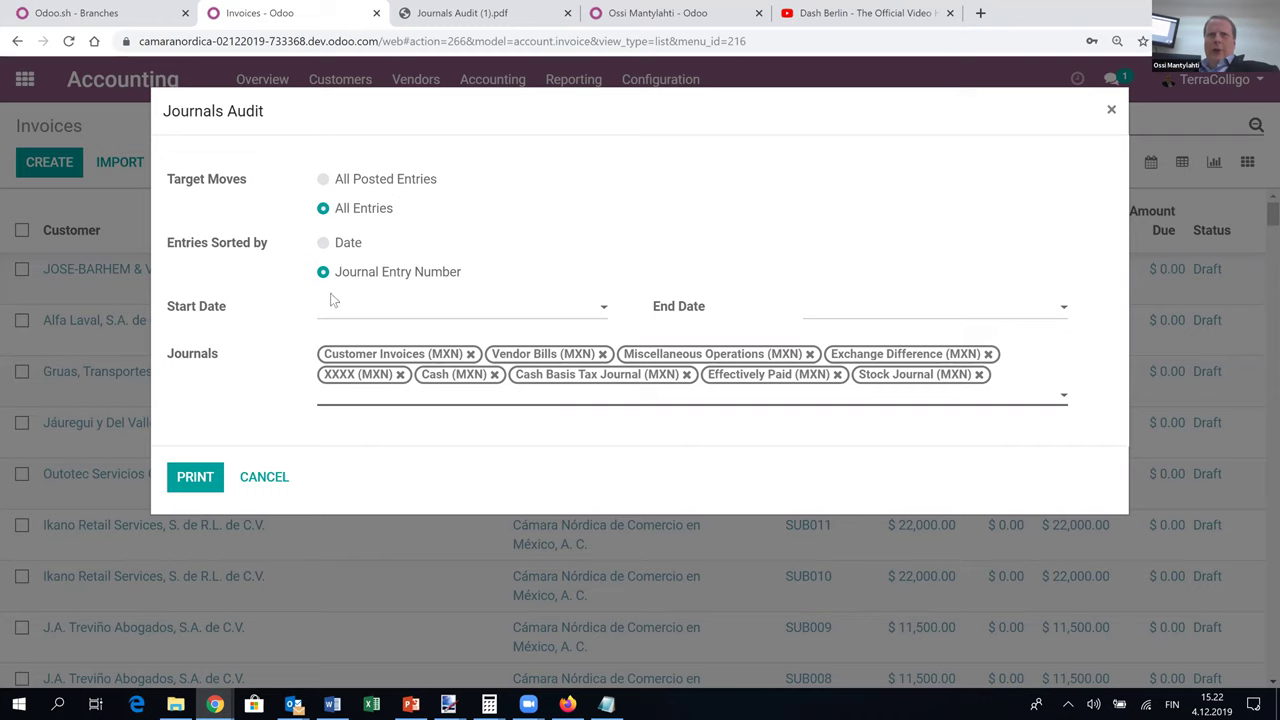
# Print the all-entries audit to Journals Audit (2).pdf in Downloads and open the file.
pyautogui.click(188, 477)
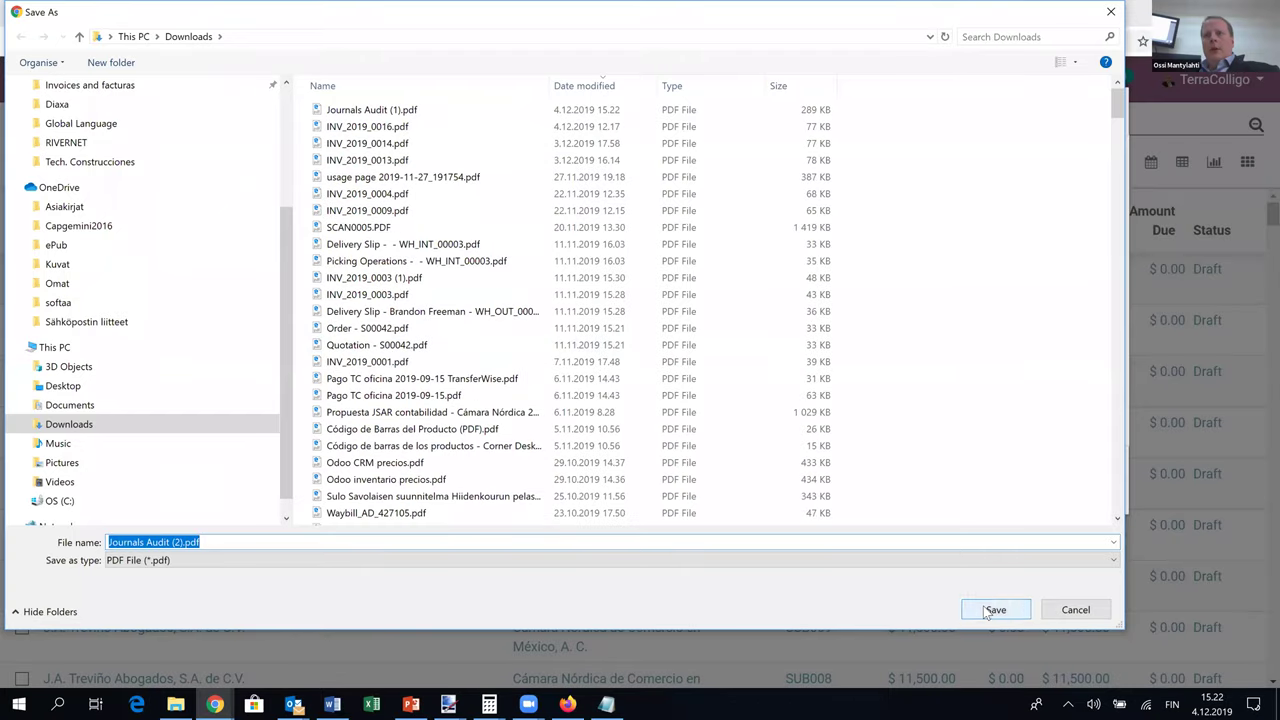
pyautogui.click(986, 610)
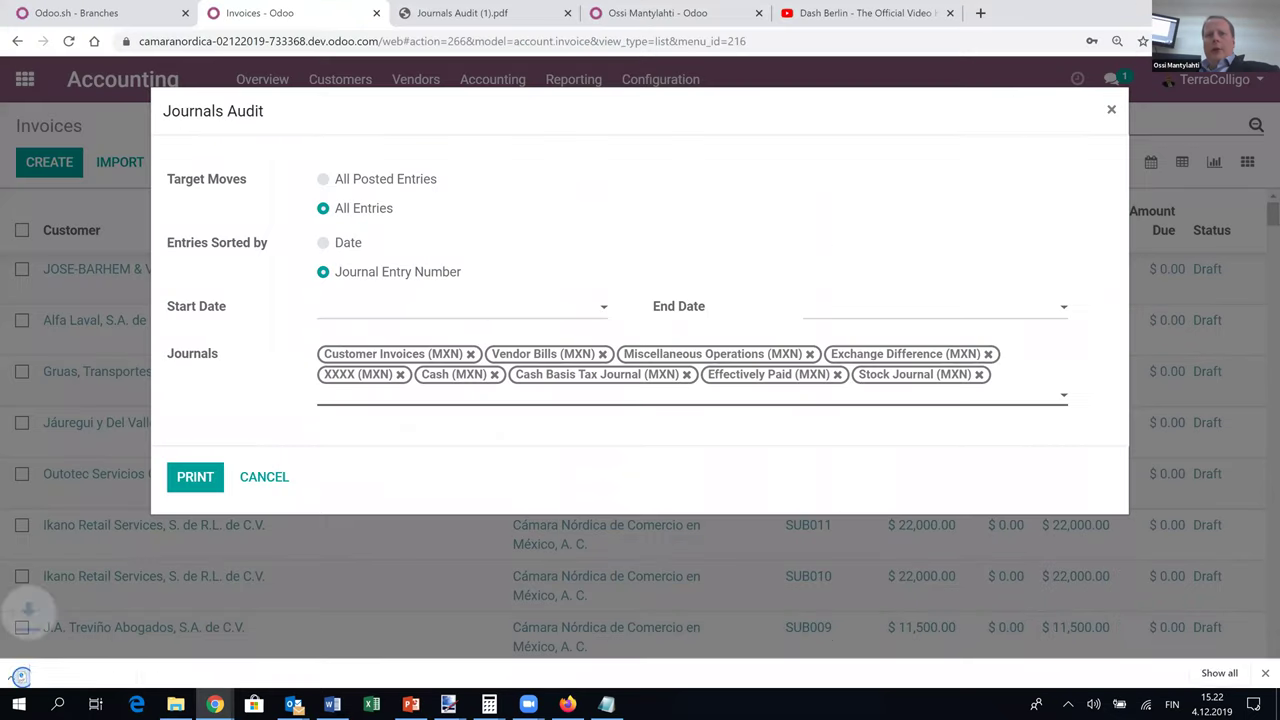
pyautogui.click(85, 672)
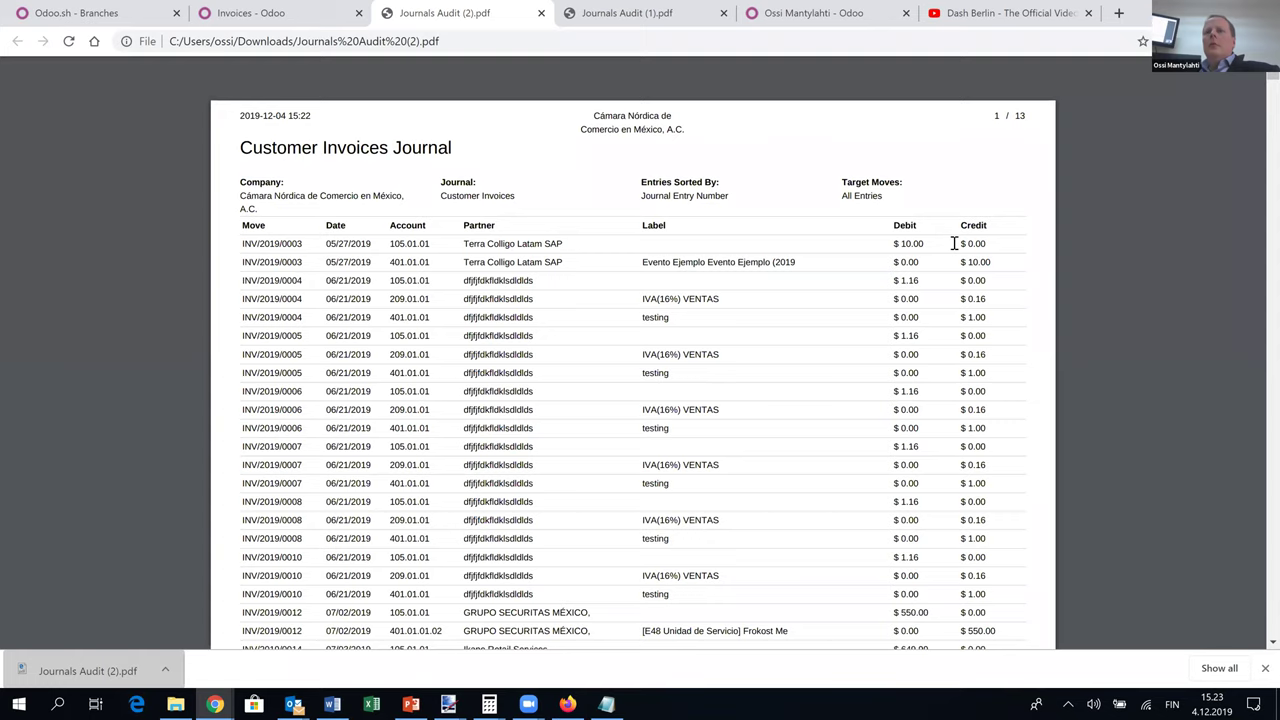
# Examine the all-entries audit from the Customer Invoices Journal through the Vendor Bills Journal to the bank entries.
pyautogui.scroll(-5, 955, 245)
pyautogui.scroll(-5, 955, 251)
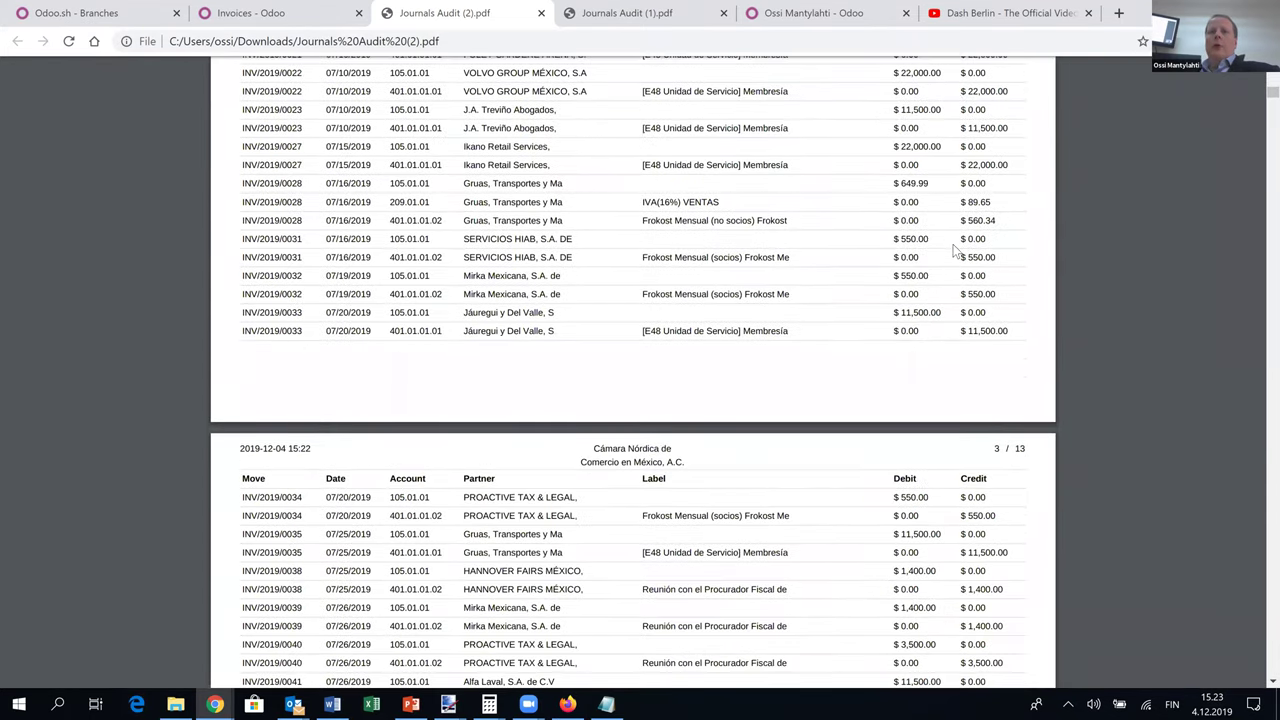
pyautogui.scroll(-1, 955, 251)
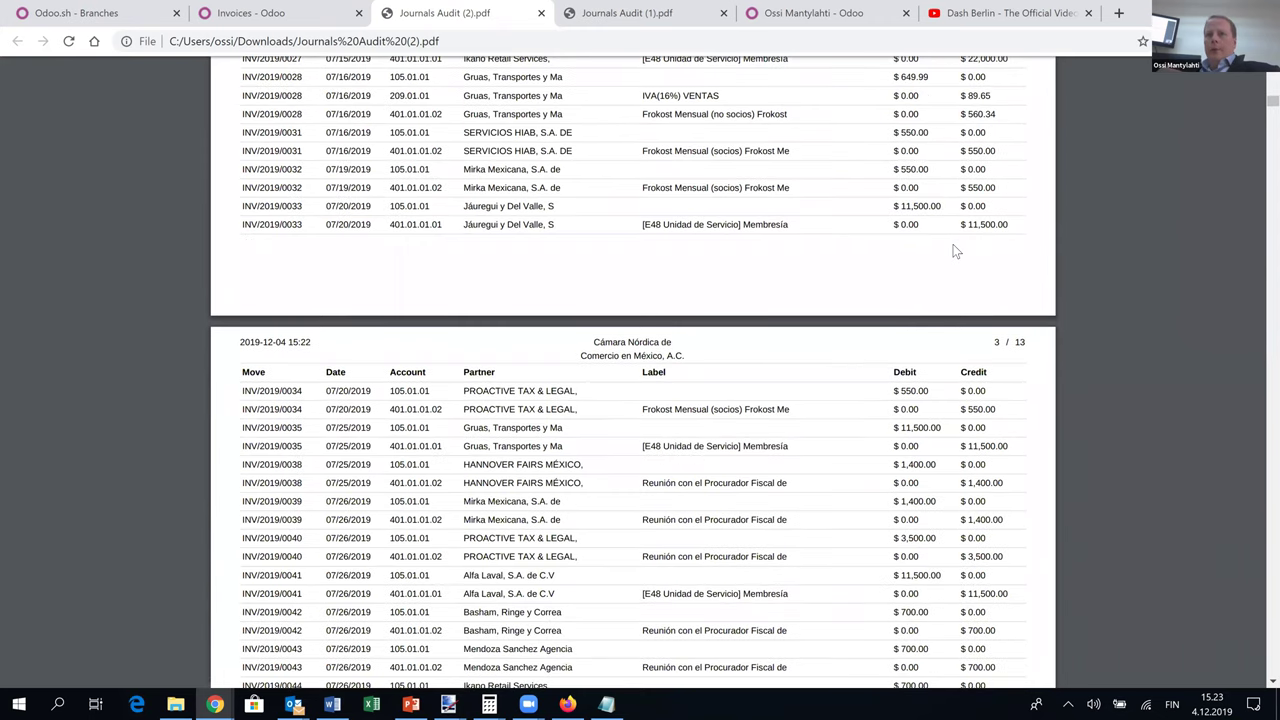
pyautogui.scroll(-20, 955, 251)
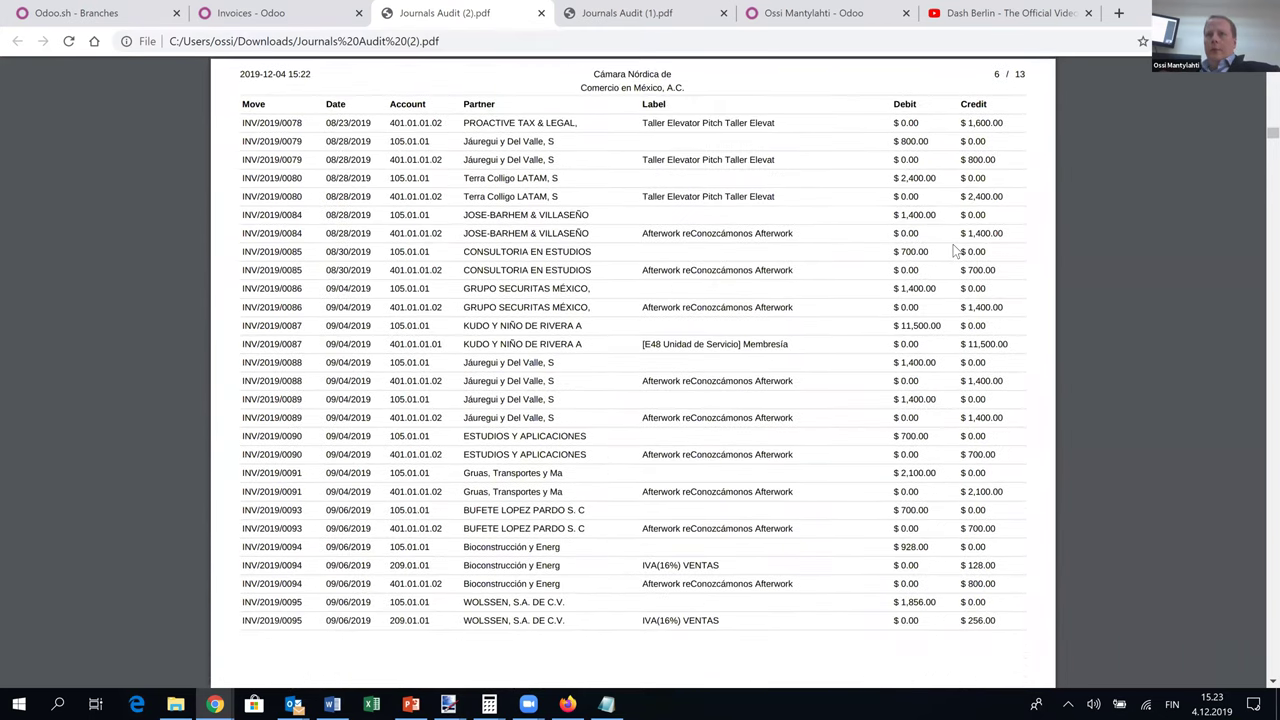
pyautogui.scroll(-20, 955, 251)
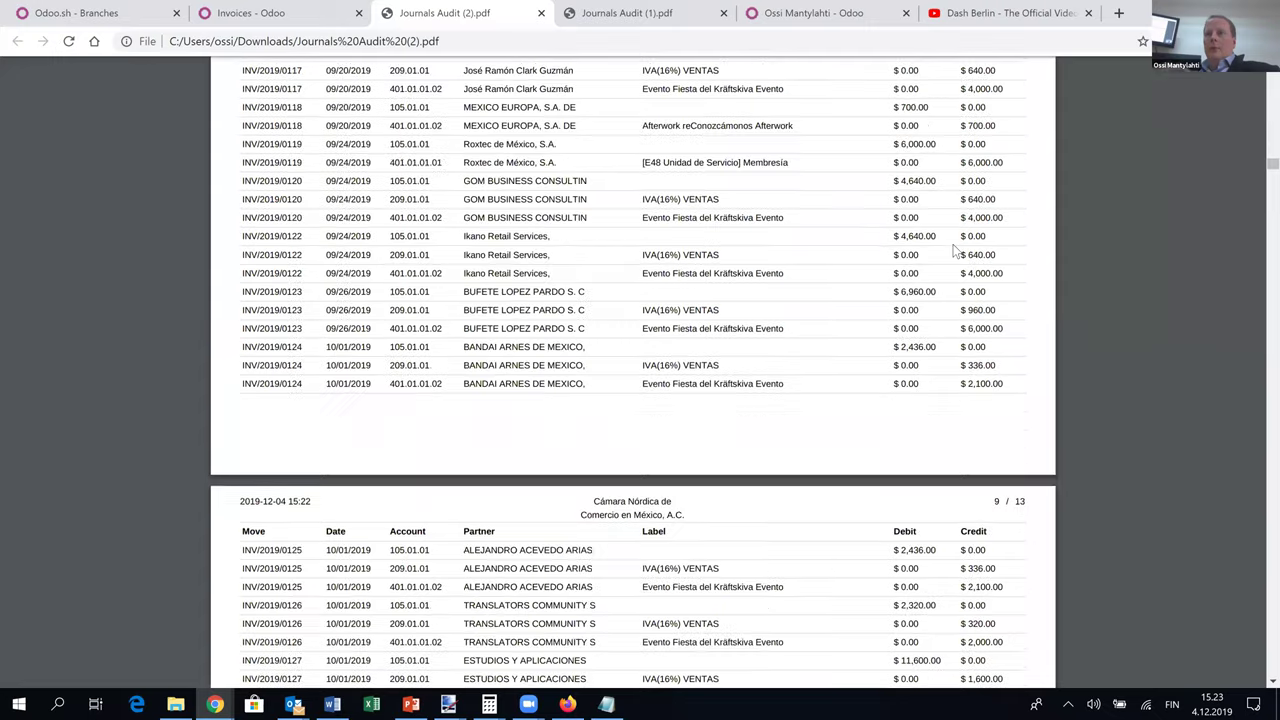
pyautogui.scroll(-20, 955, 251)
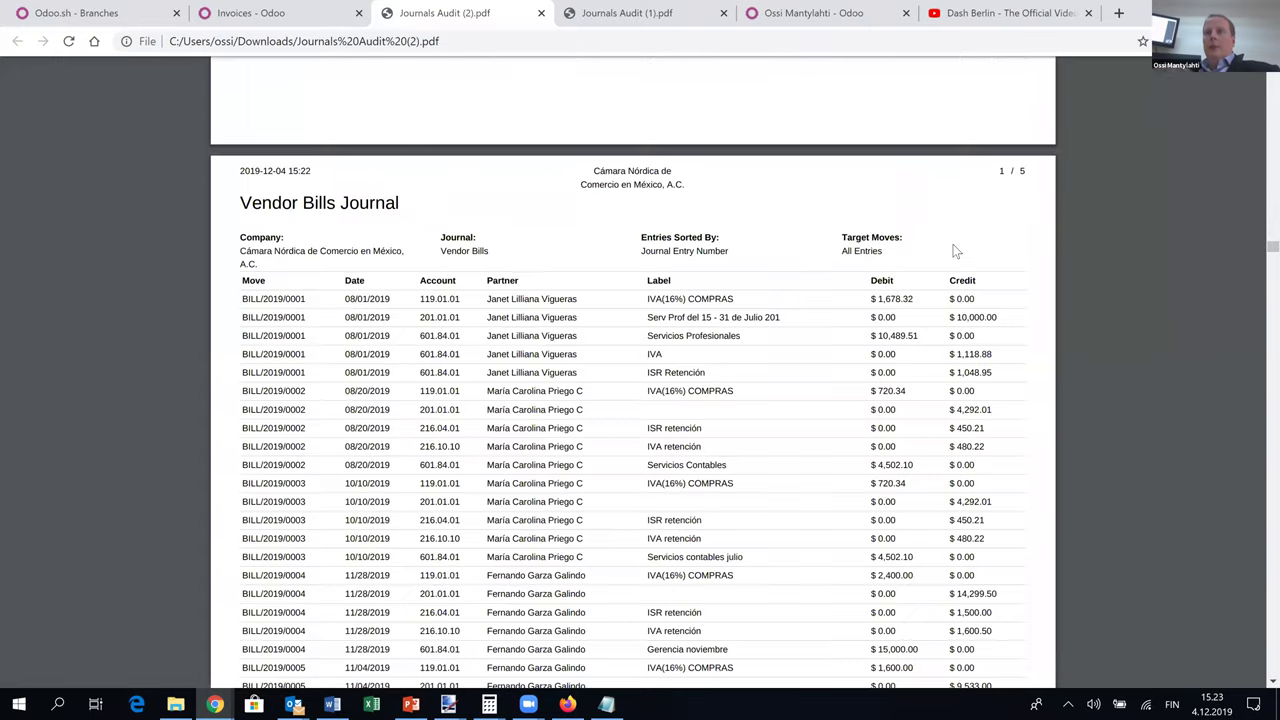
pyautogui.scroll(-20, 955, 251)
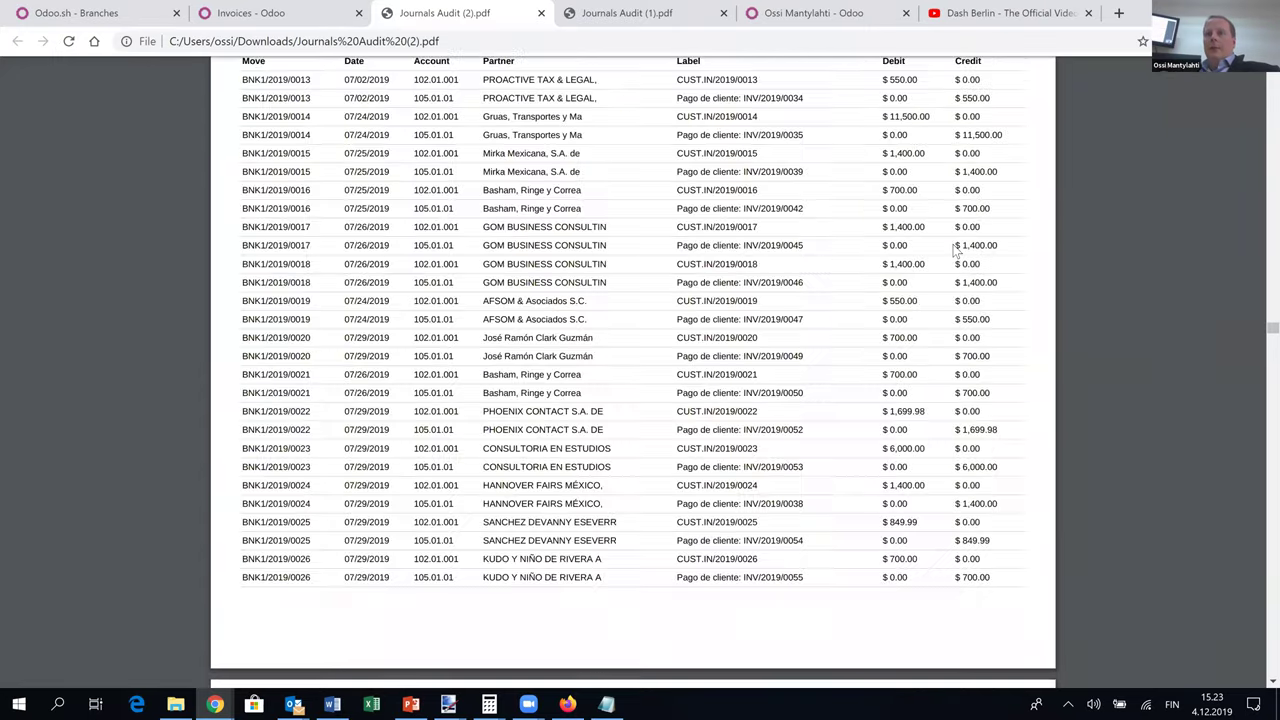
# Look through the remaining bank entries, close Journals Audit (2).pdf, and cancel the Journals Audit report options on the Invoices page.
pyautogui.scroll(-20, 955, 251)
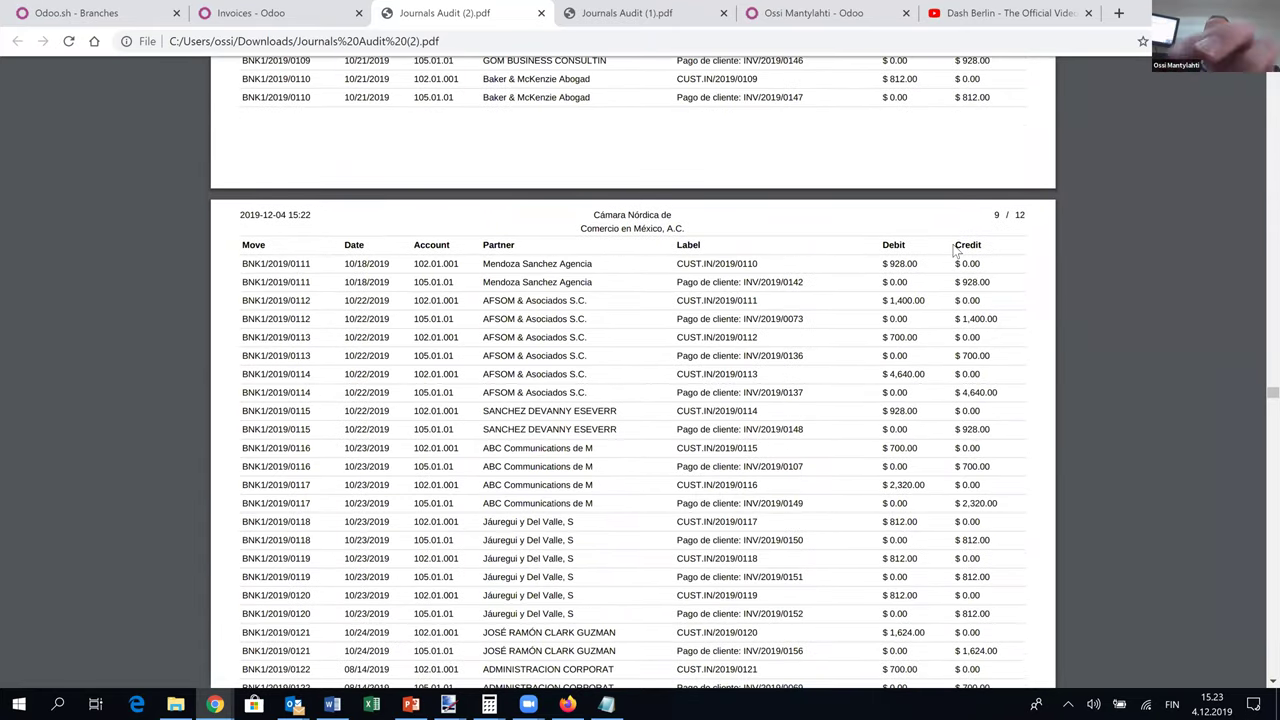
pyautogui.hotkey('ctrl', 'w')
pyautogui.hotkey('ctrl', '1')
pyautogui.hotkey('ctrl', '2')
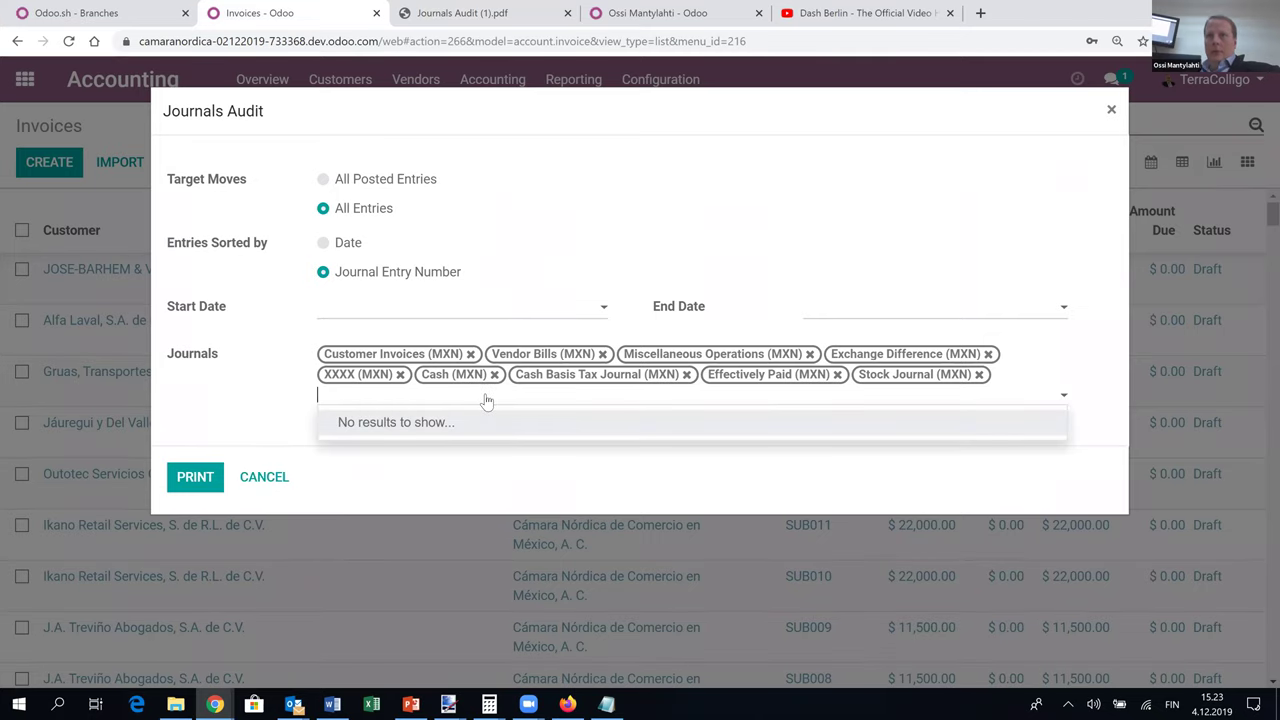
pyautogui.click(266, 479)
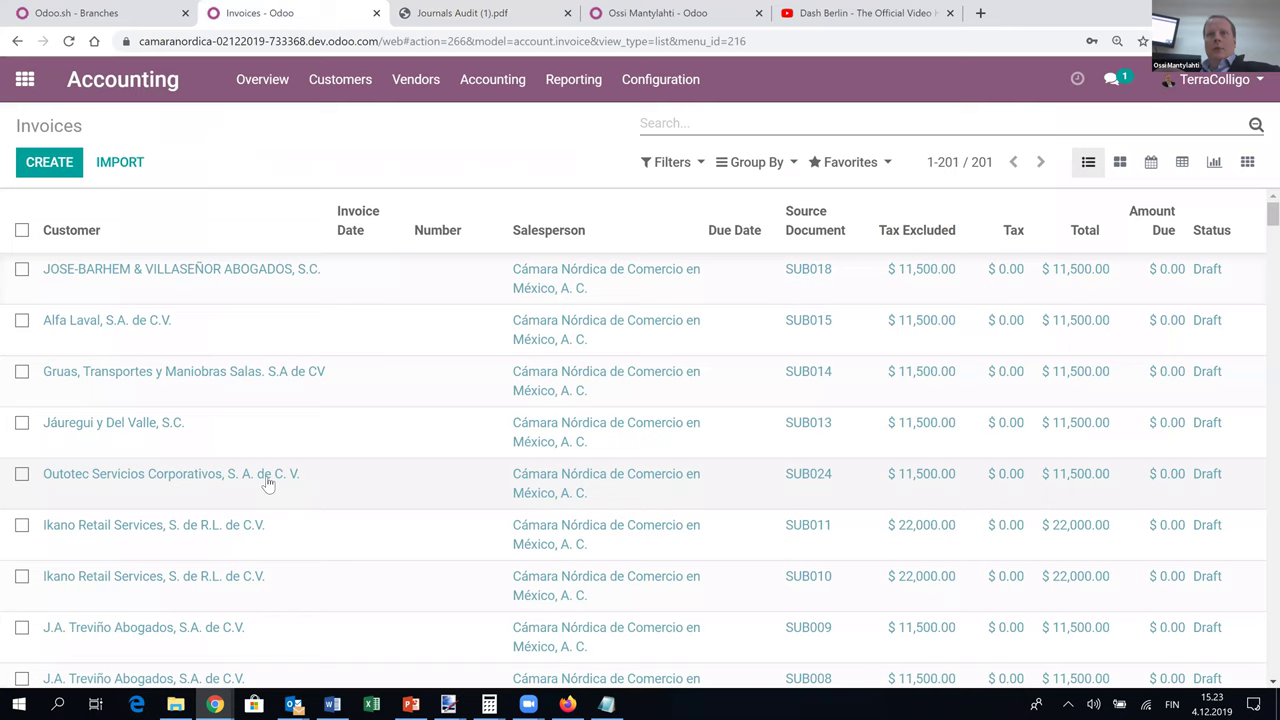
# Switch to the PowerPoint training presentation, start the slide show at the current slide, and advance to "Facturas de proveedores".
pyautogui.scroll(-4, 471, 466)
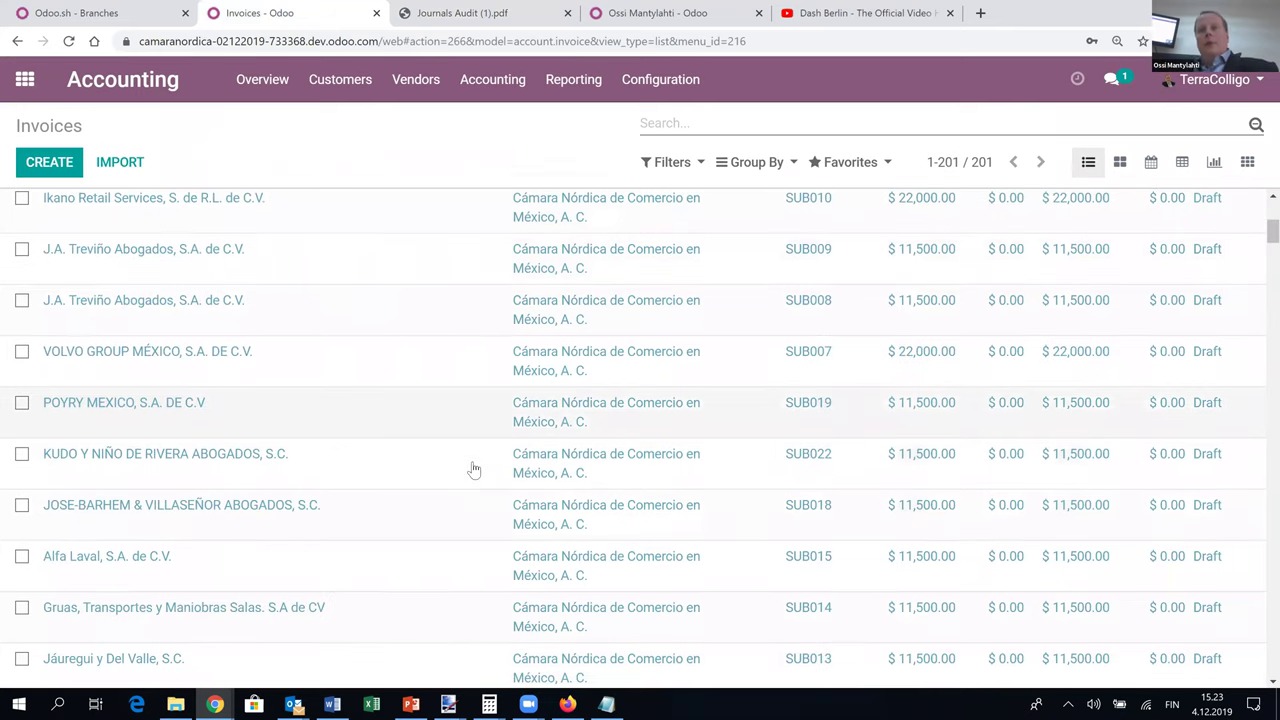
pyautogui.scroll(-3, 470, 473)
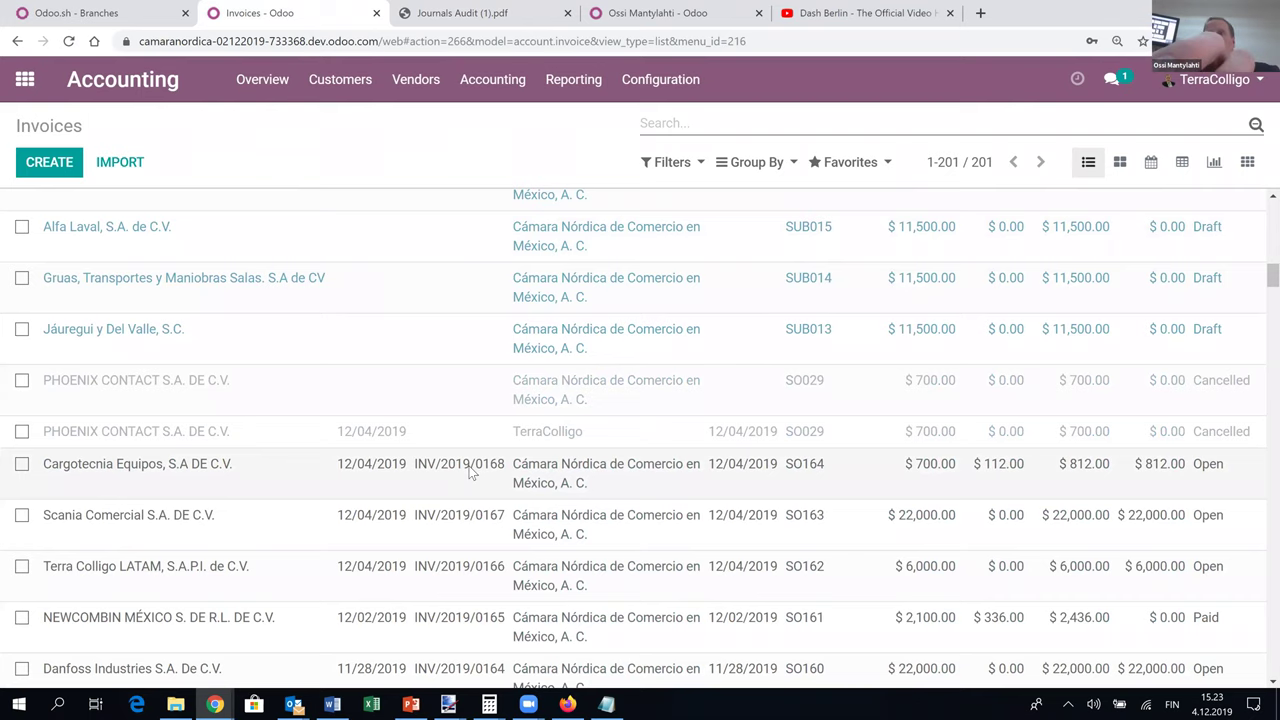
pyautogui.hotkey('alt', 'Tab')
pyautogui.hotkey('alt', 'Tab')
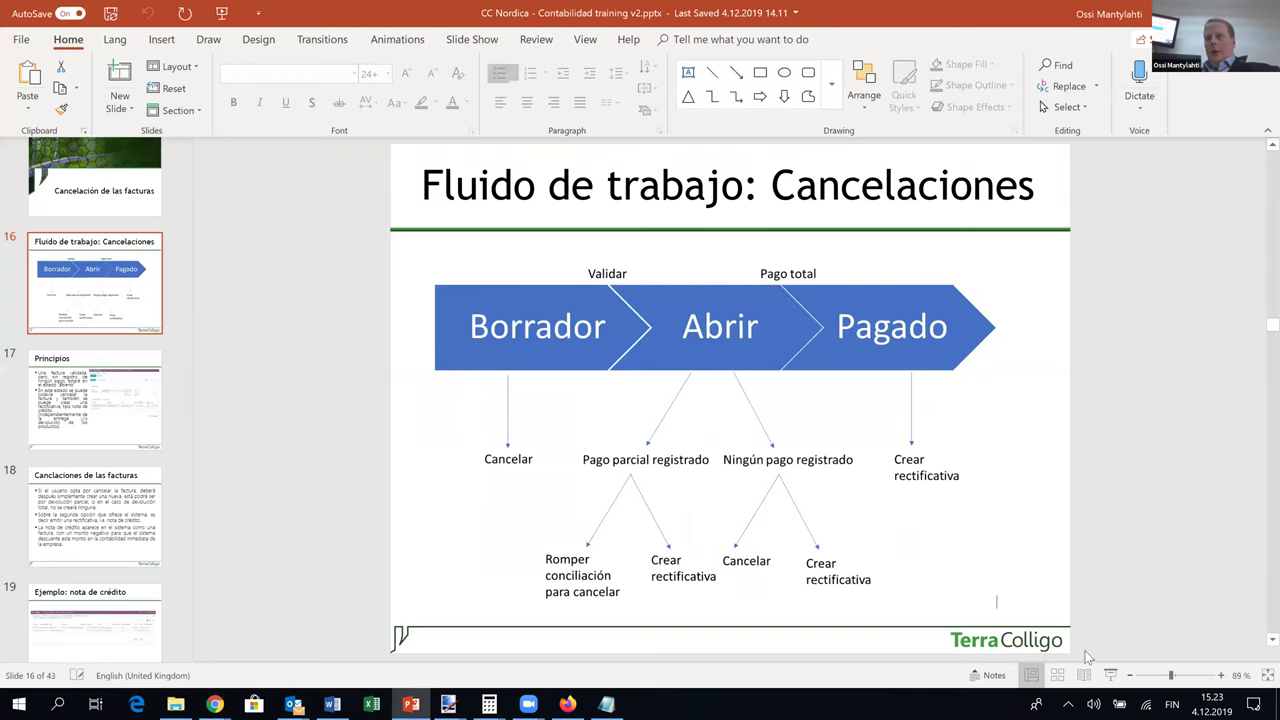
pyautogui.click(1110, 677)
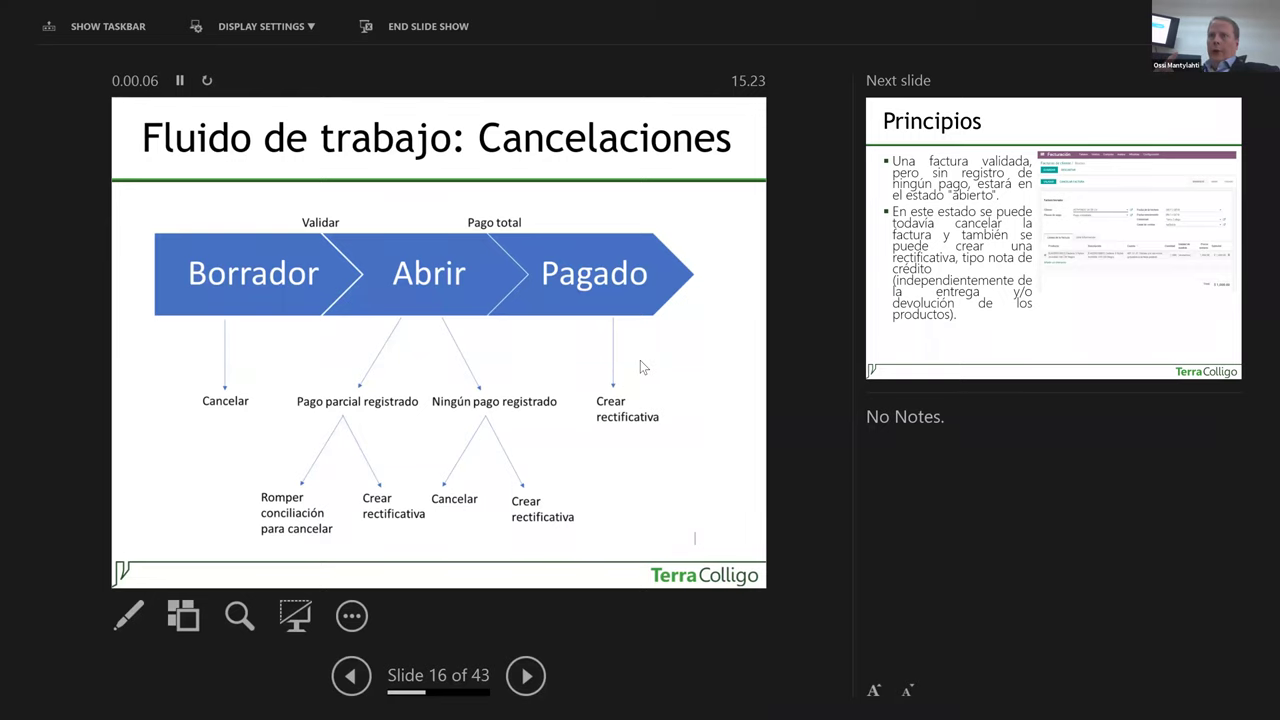
pyautogui.scroll(-8, 640, 367)
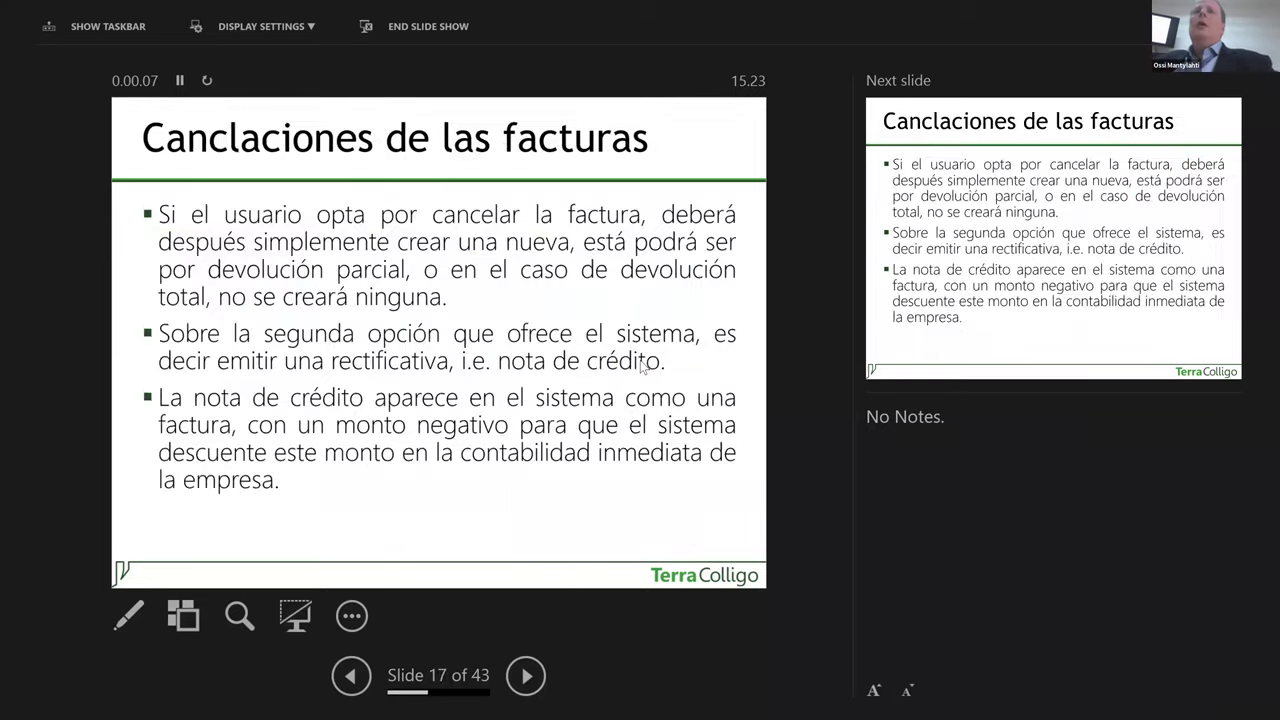
pyautogui.scroll(-1, 642, 367)
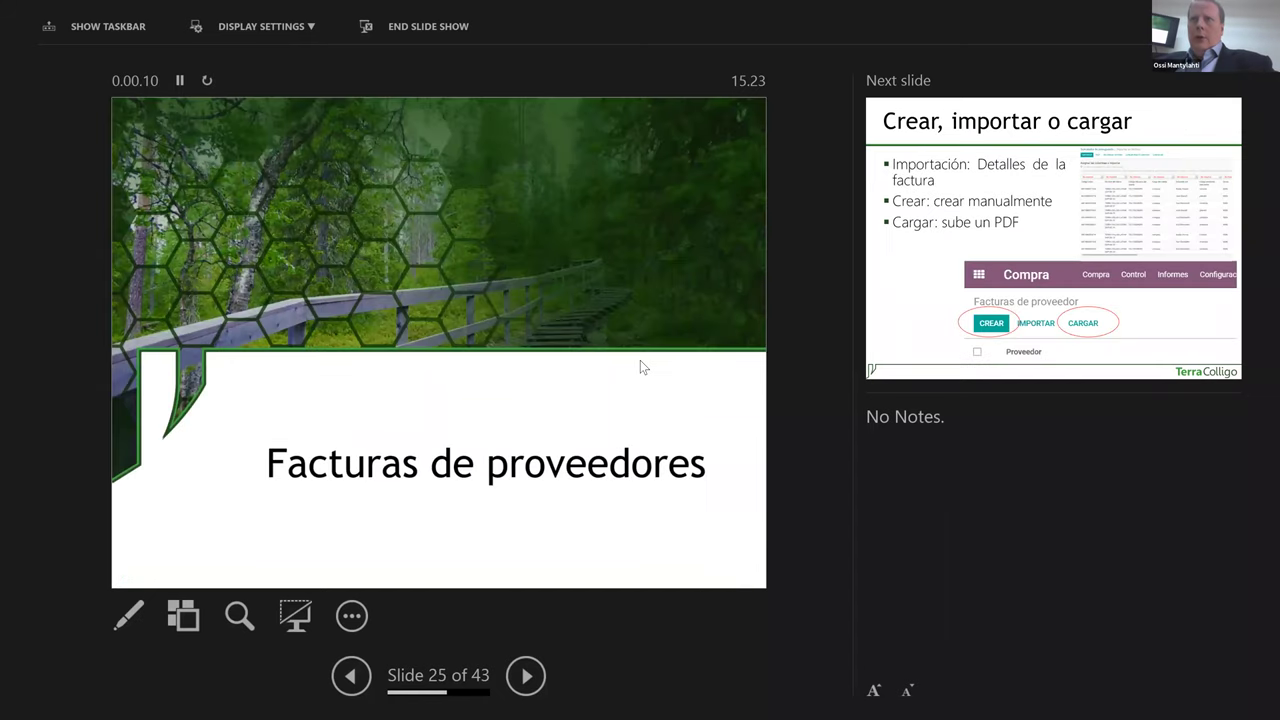
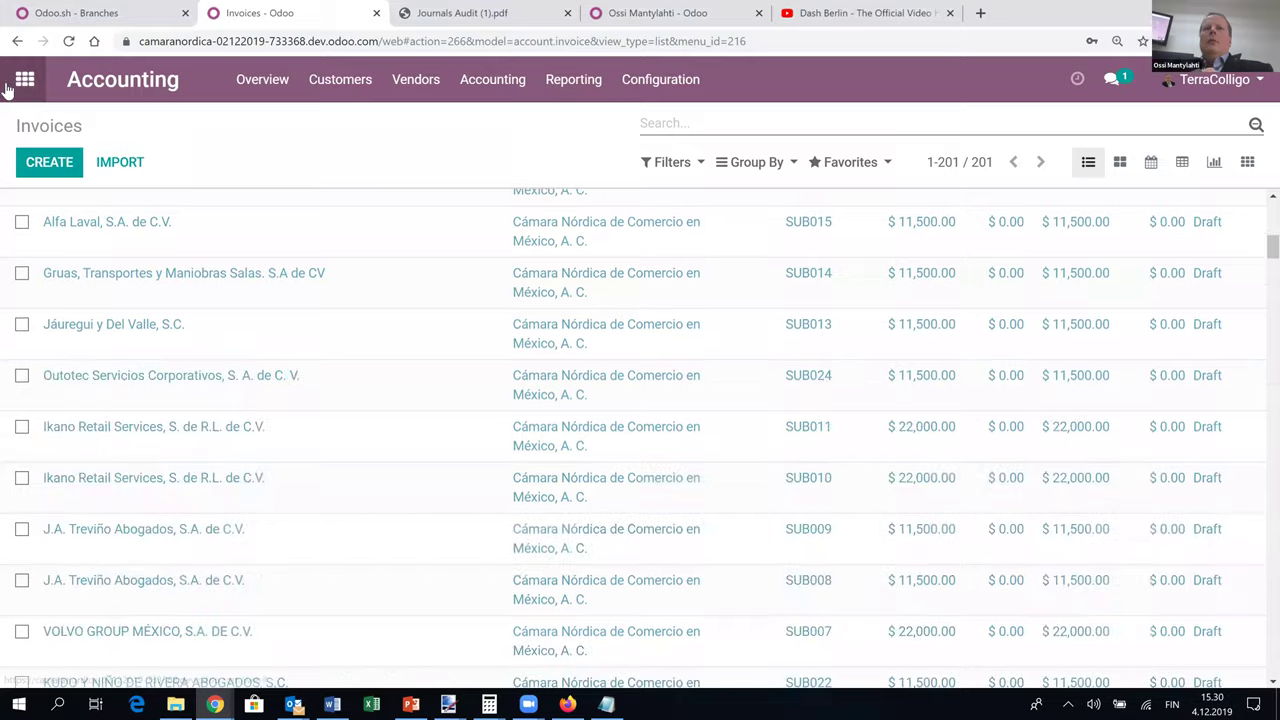
# Switch to the Purchase app in Odoo and view its Purchase Orders list.
pyautogui.click(710, 372)
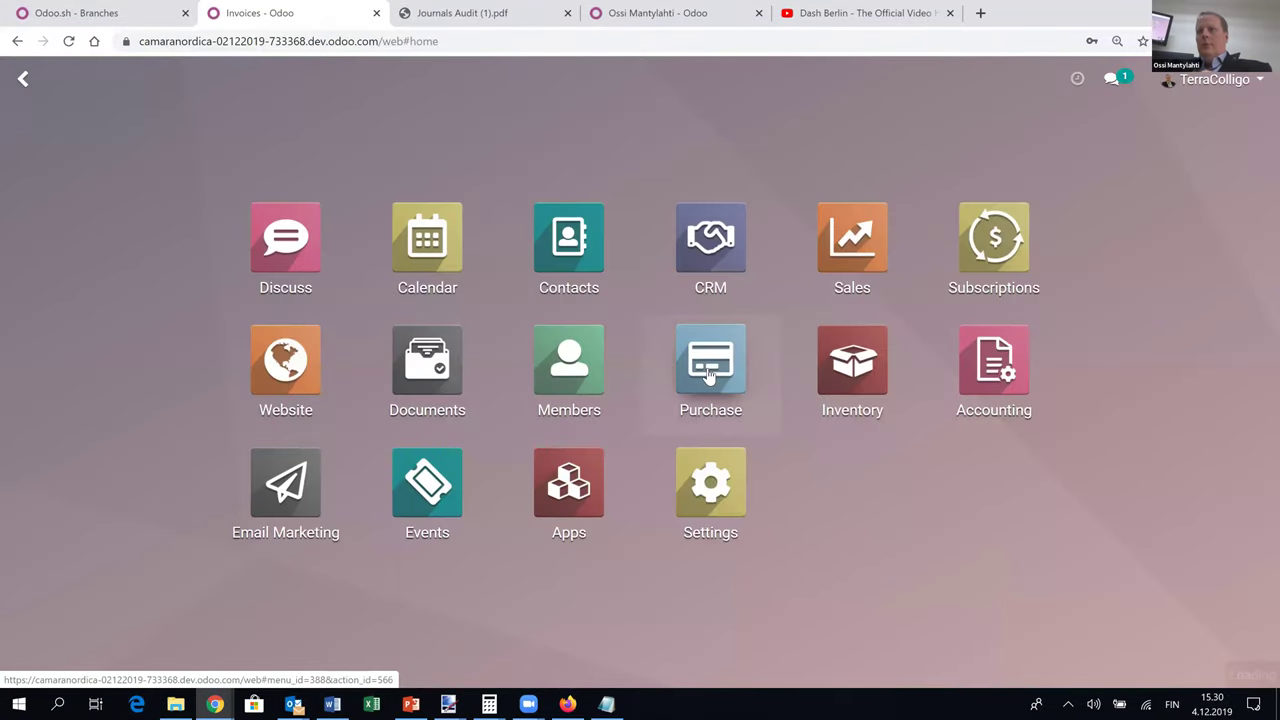
pyautogui.click(243, 80)
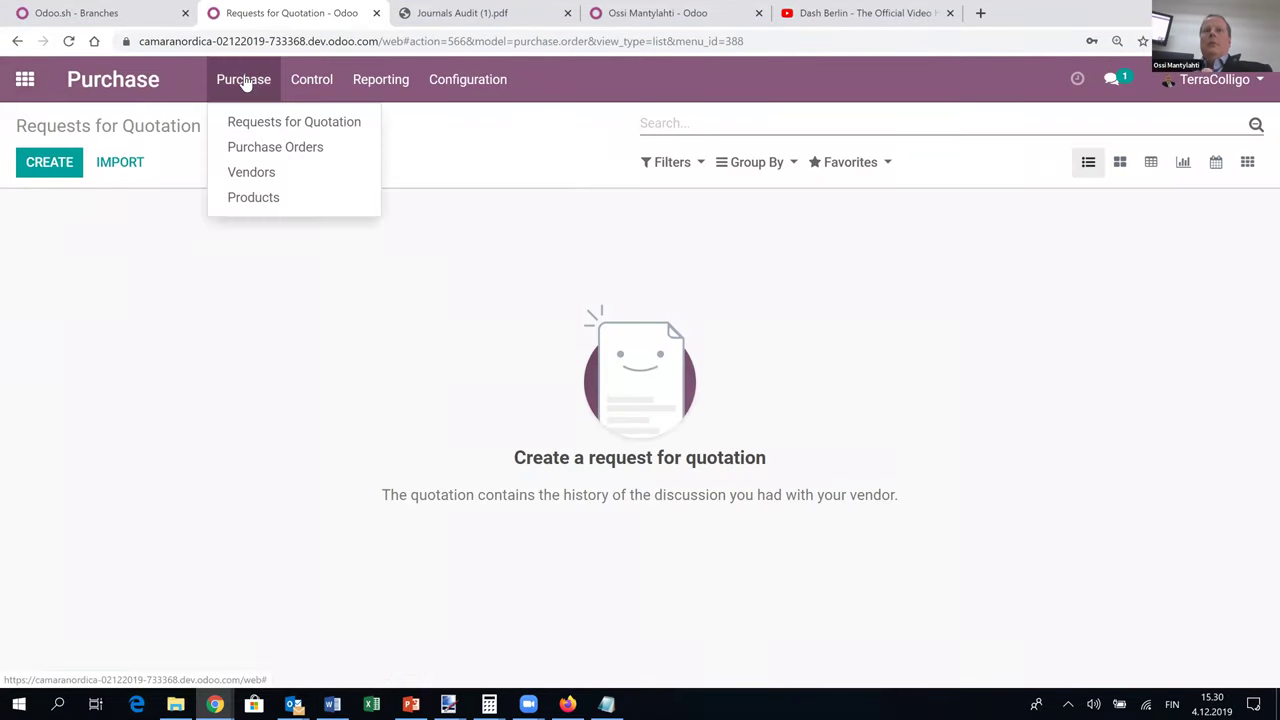
pyautogui.click(268, 160)
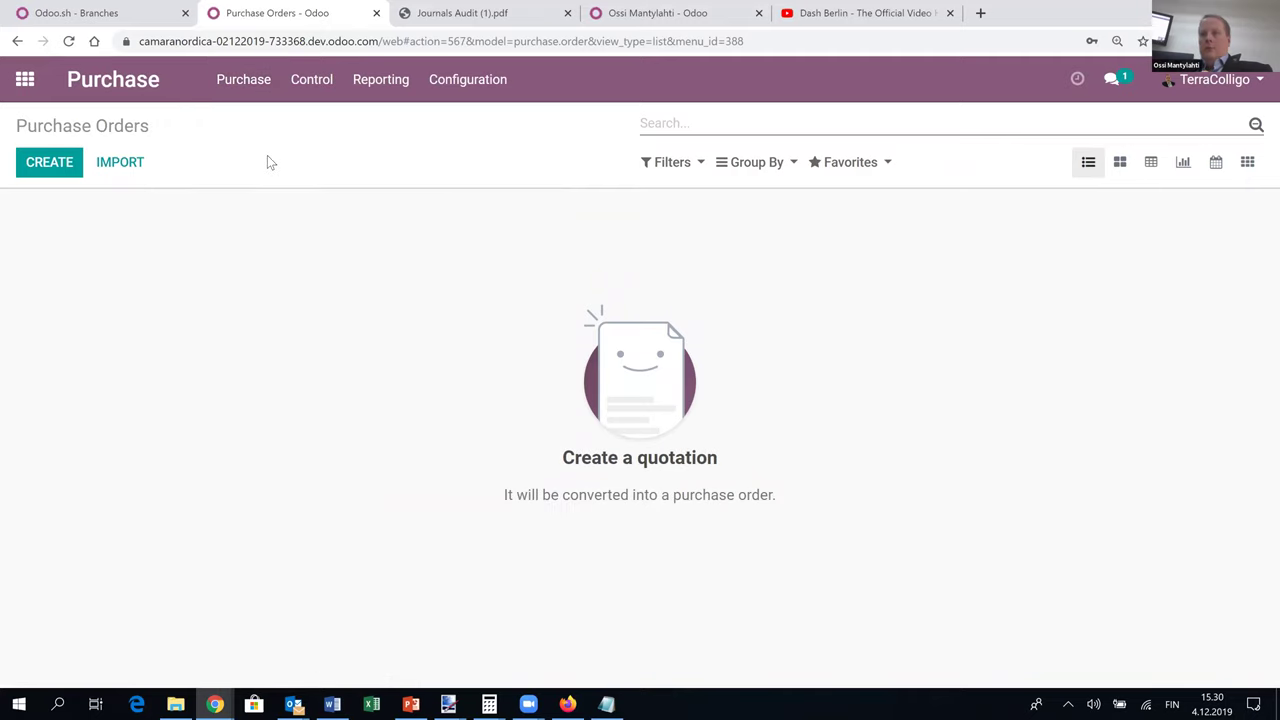
pyautogui.click(247, 84)
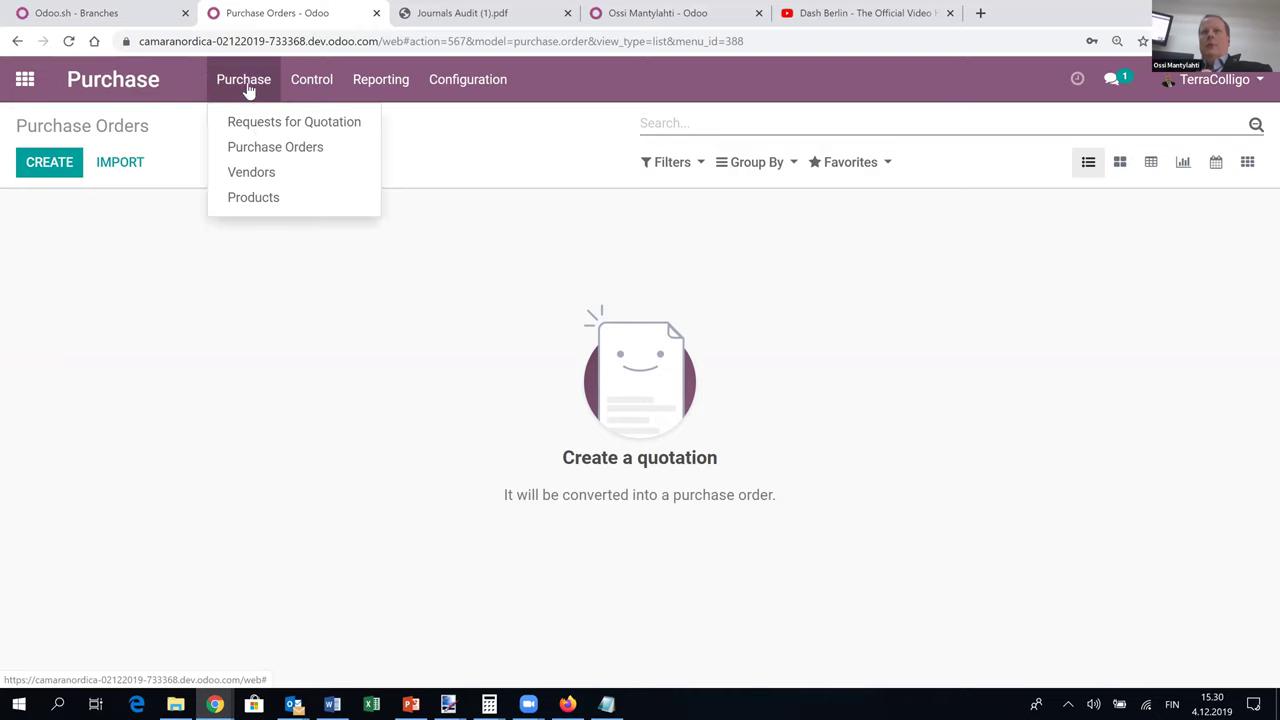
pyautogui.click(262, 149)
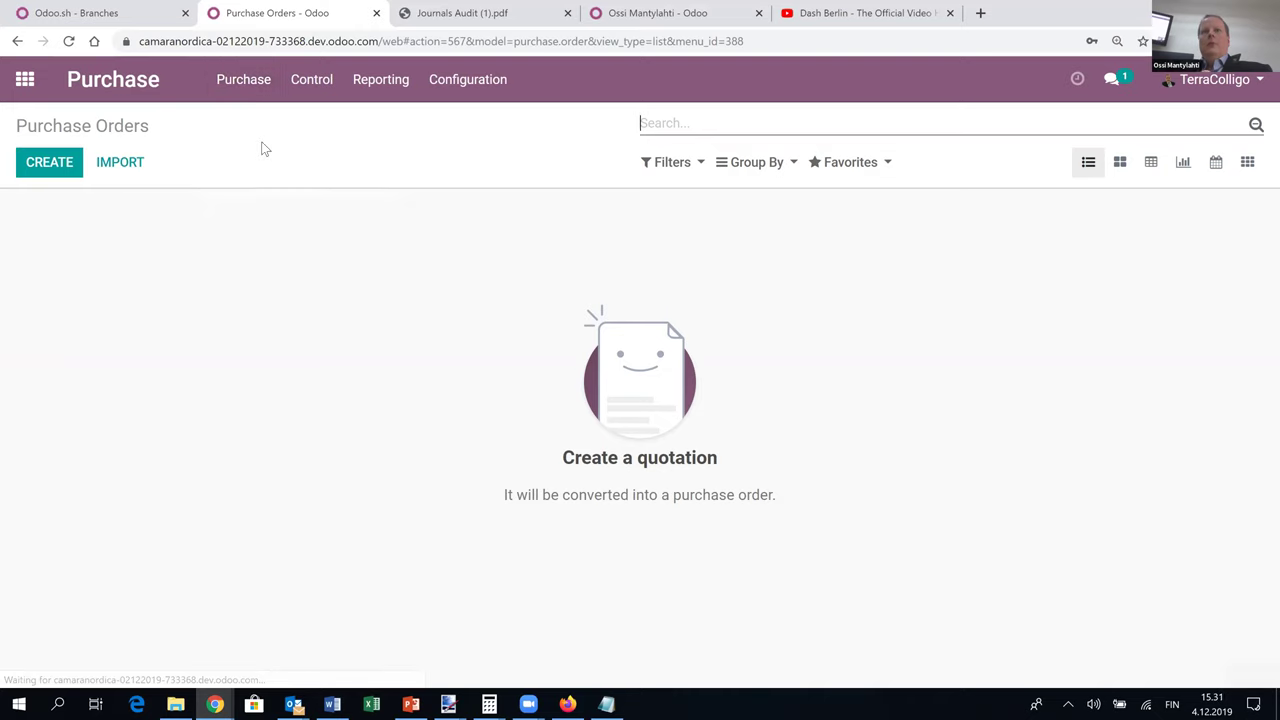
# Go to the Accounting app and look over the journal cards on the Accounting Overview.
pyautogui.click(25, 81)
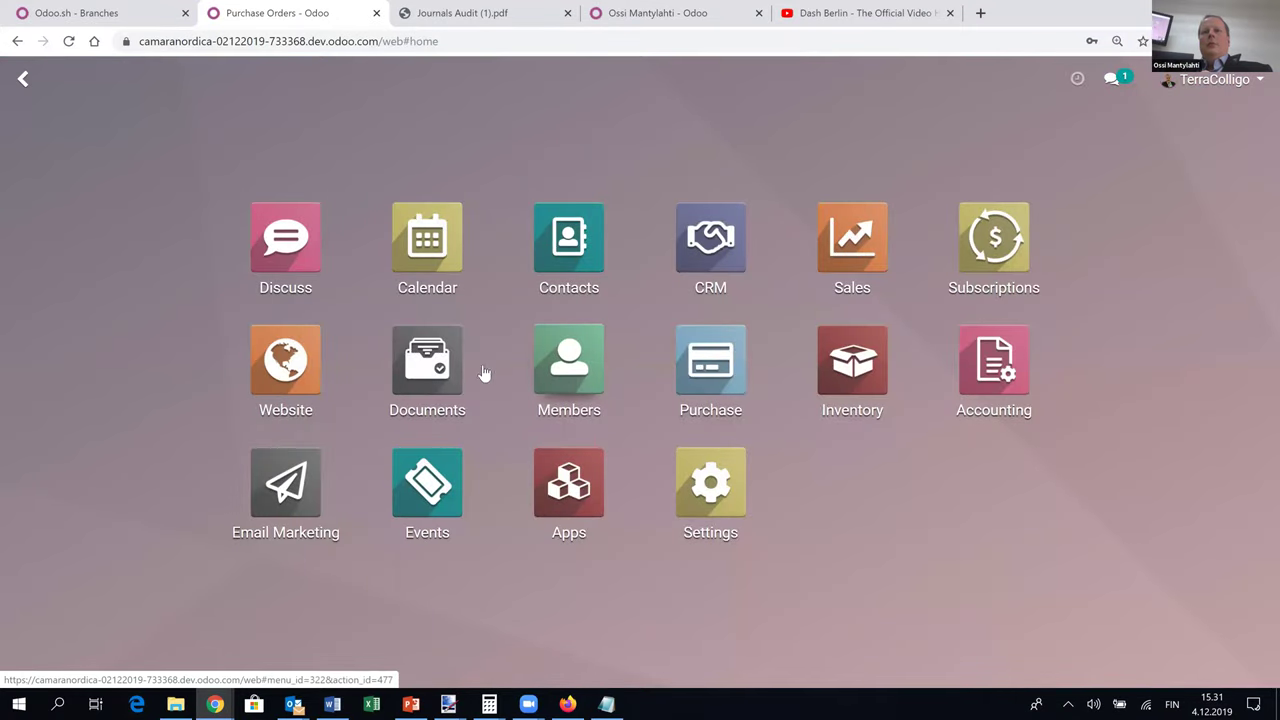
pyautogui.click(1000, 366)
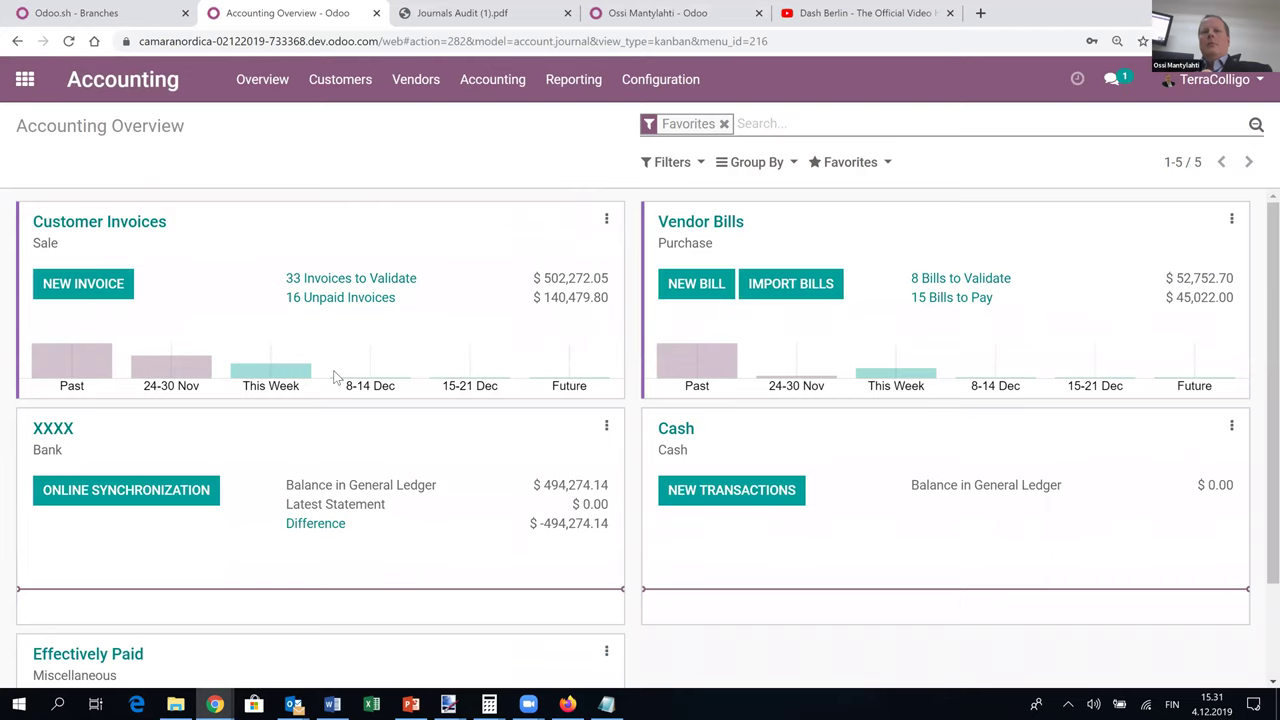
pyautogui.scroll(-1, 293, 224)
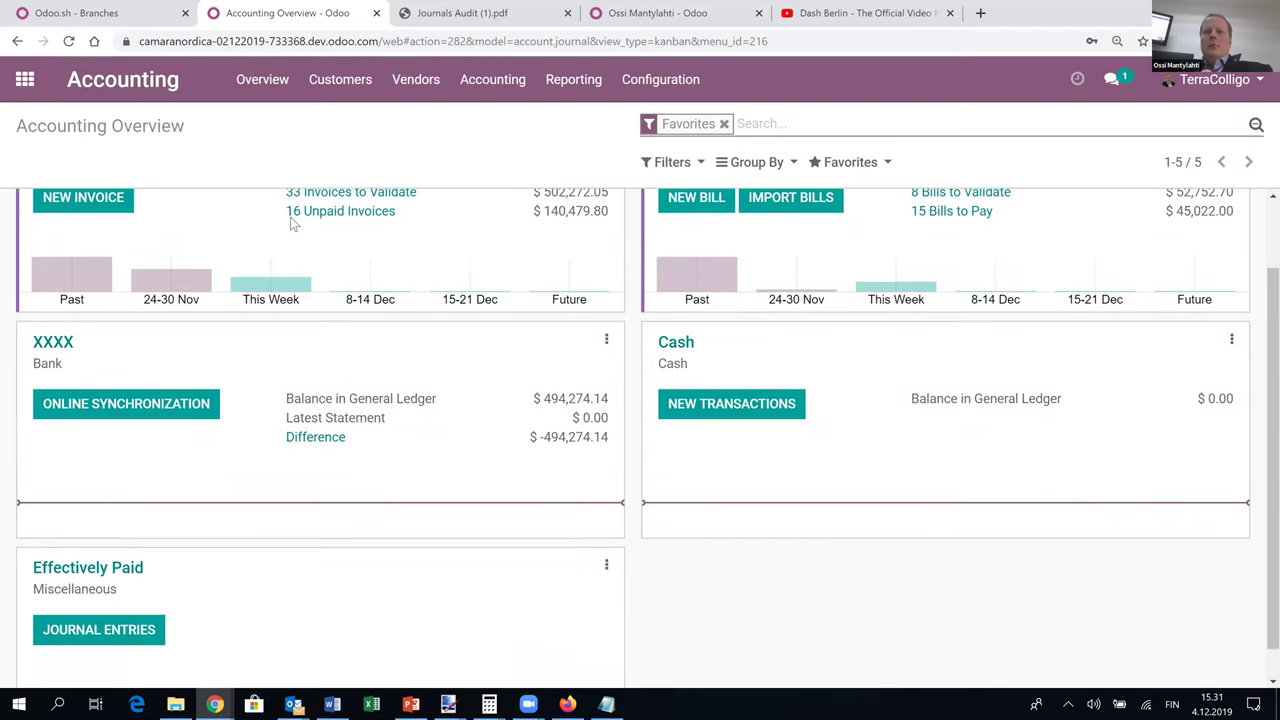
pyautogui.scroll(1, 293, 224)
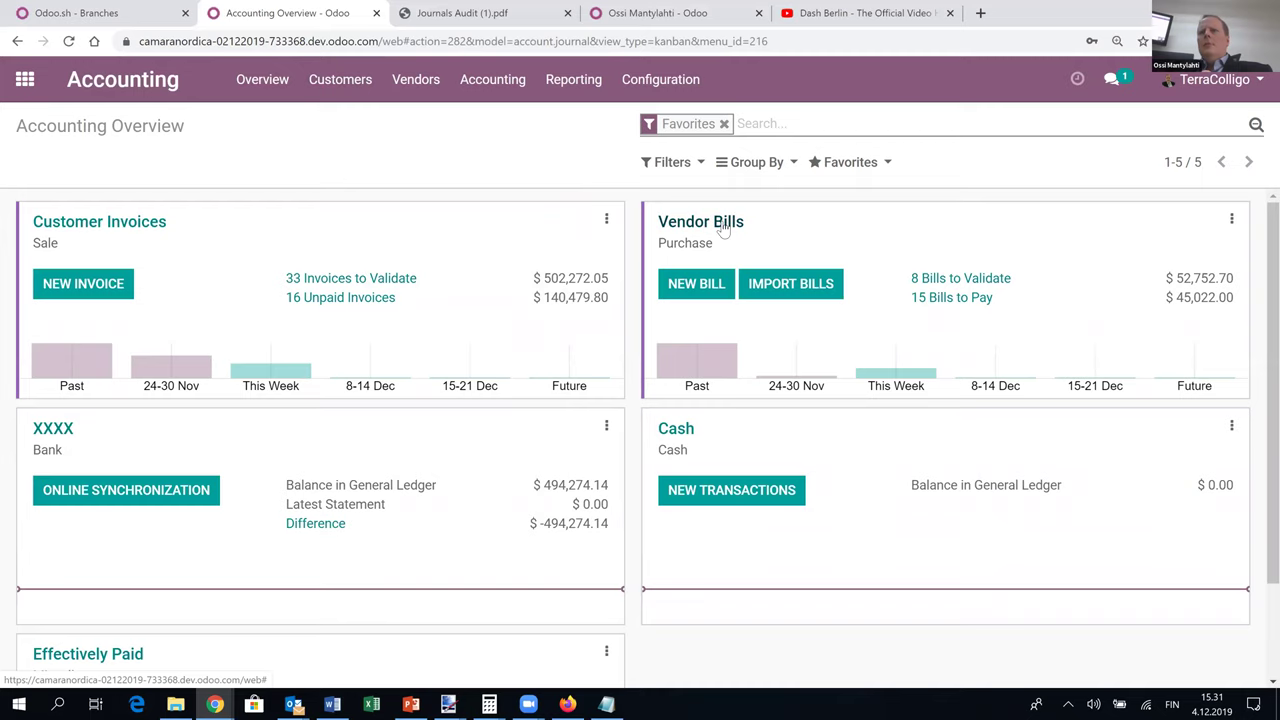
# Start a new vendor bill from the Accounting Overview with Office Depot de México, SA de CV as vendor and review the form.
pyautogui.click(711, 287)
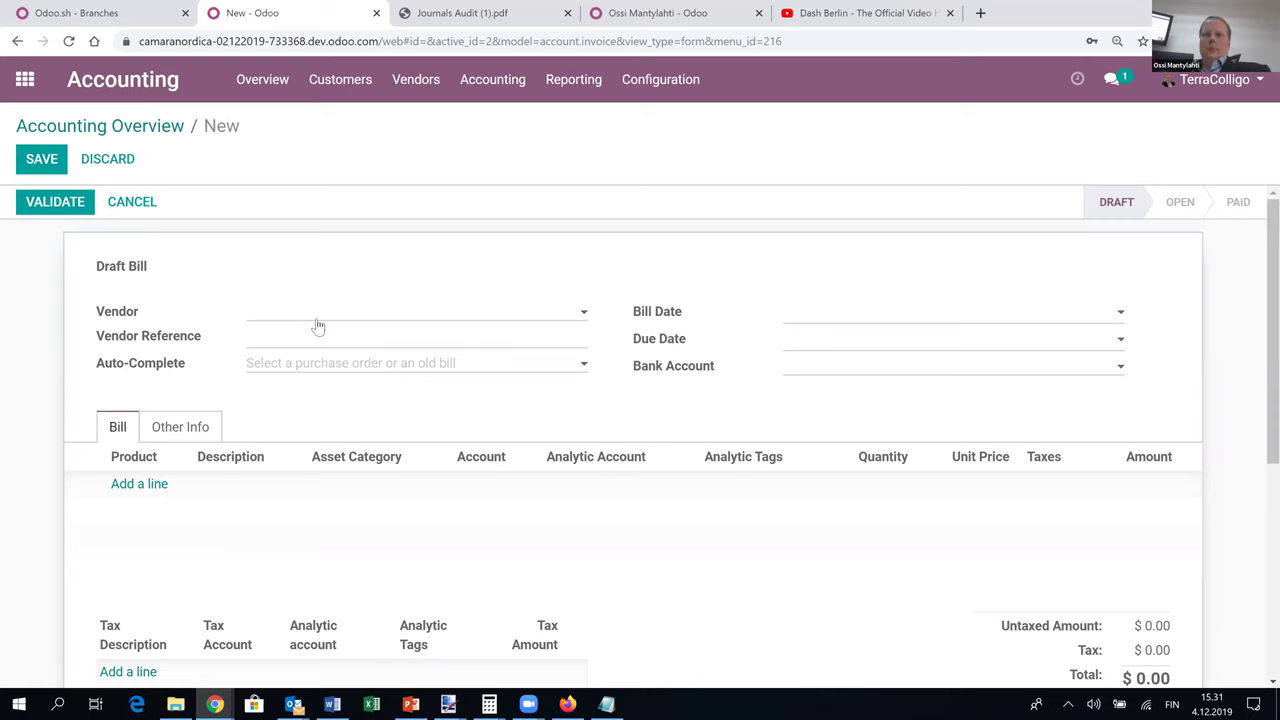
pyautogui.write('offi')
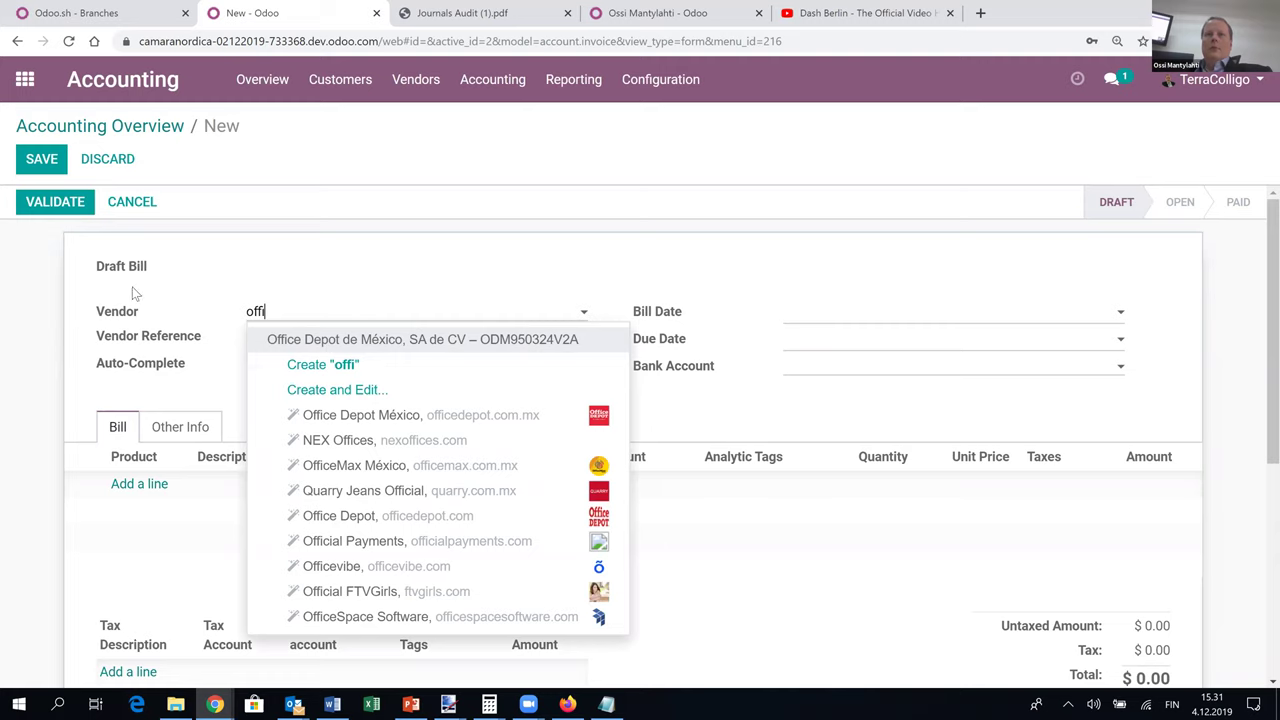
pyautogui.click(266, 339)
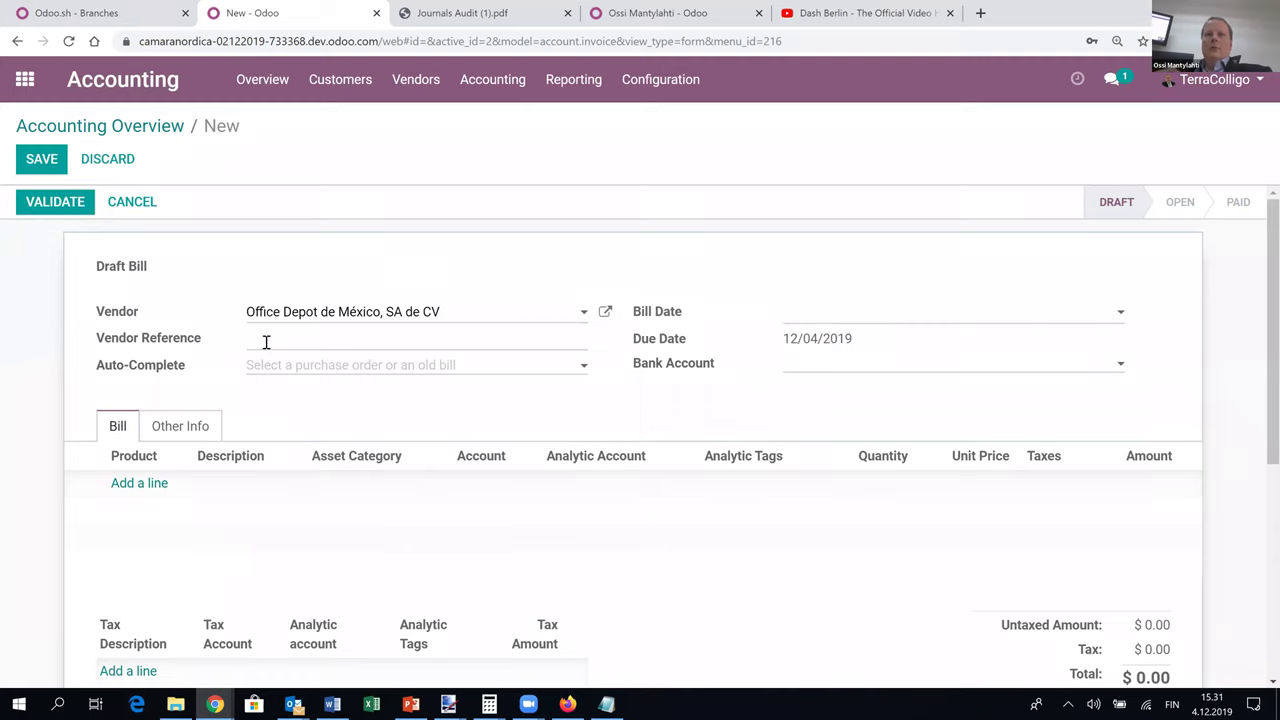
pyautogui.scroll(-3, 24, 327)
pyautogui.scroll(2, 24, 327)
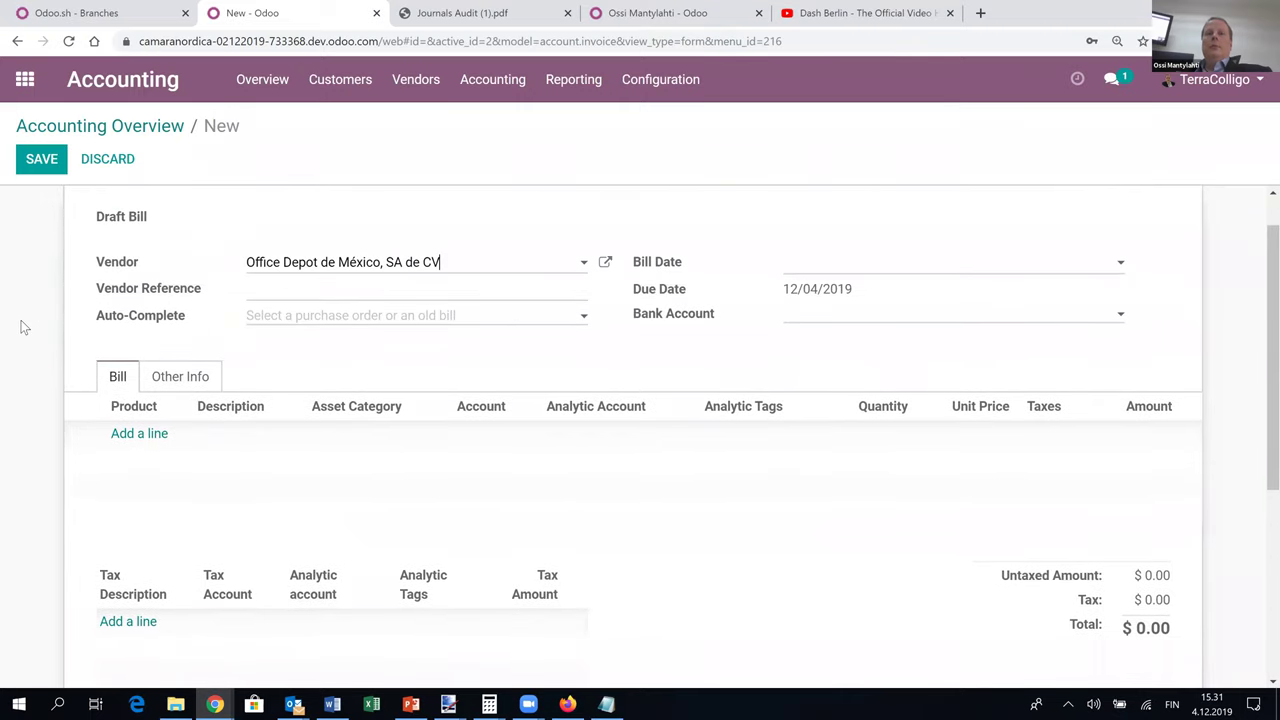
pyautogui.scroll(1, 330, 468)
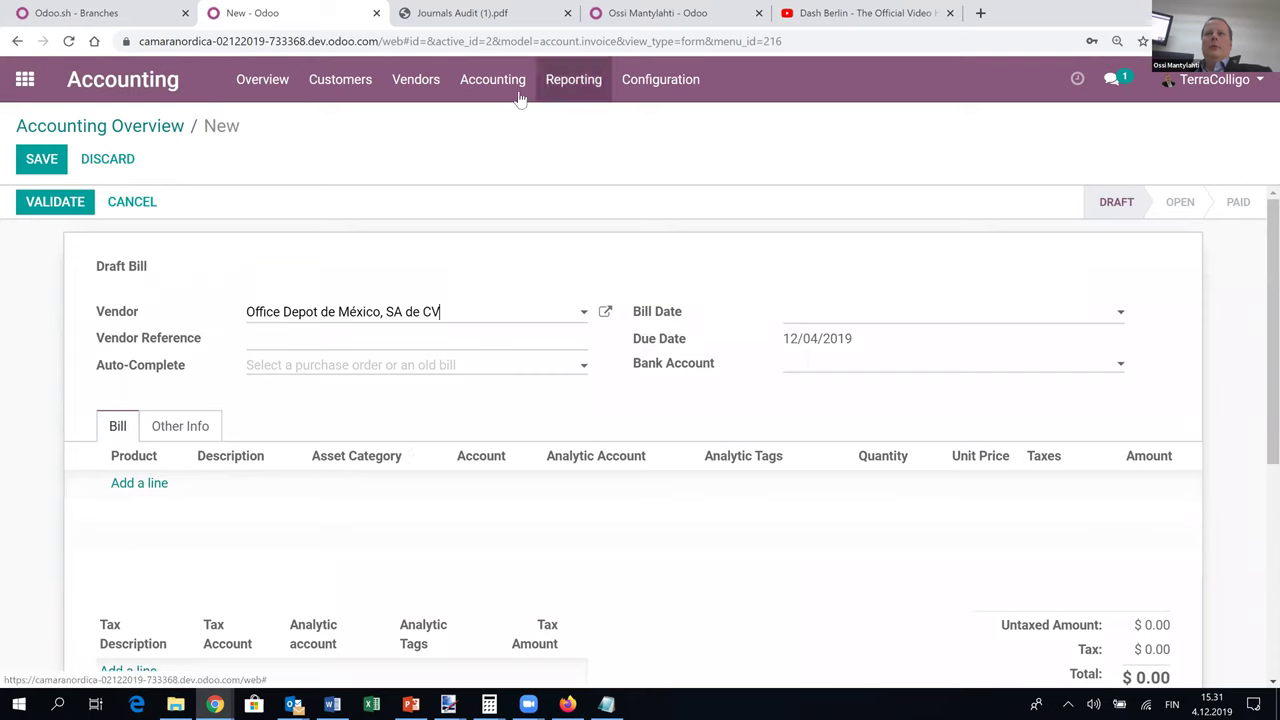
# Discard the draft vendor bill and return to the Accounting Overview.
pyautogui.click(483, 90)
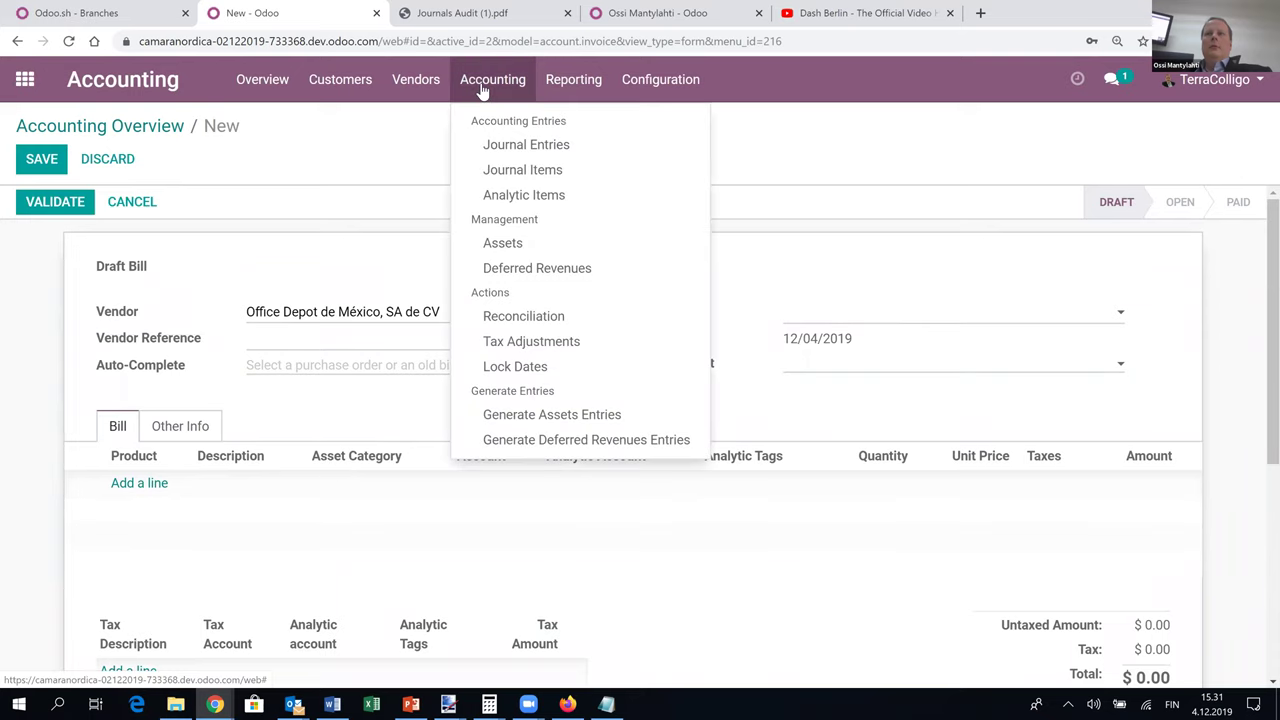
pyautogui.click(483, 90)
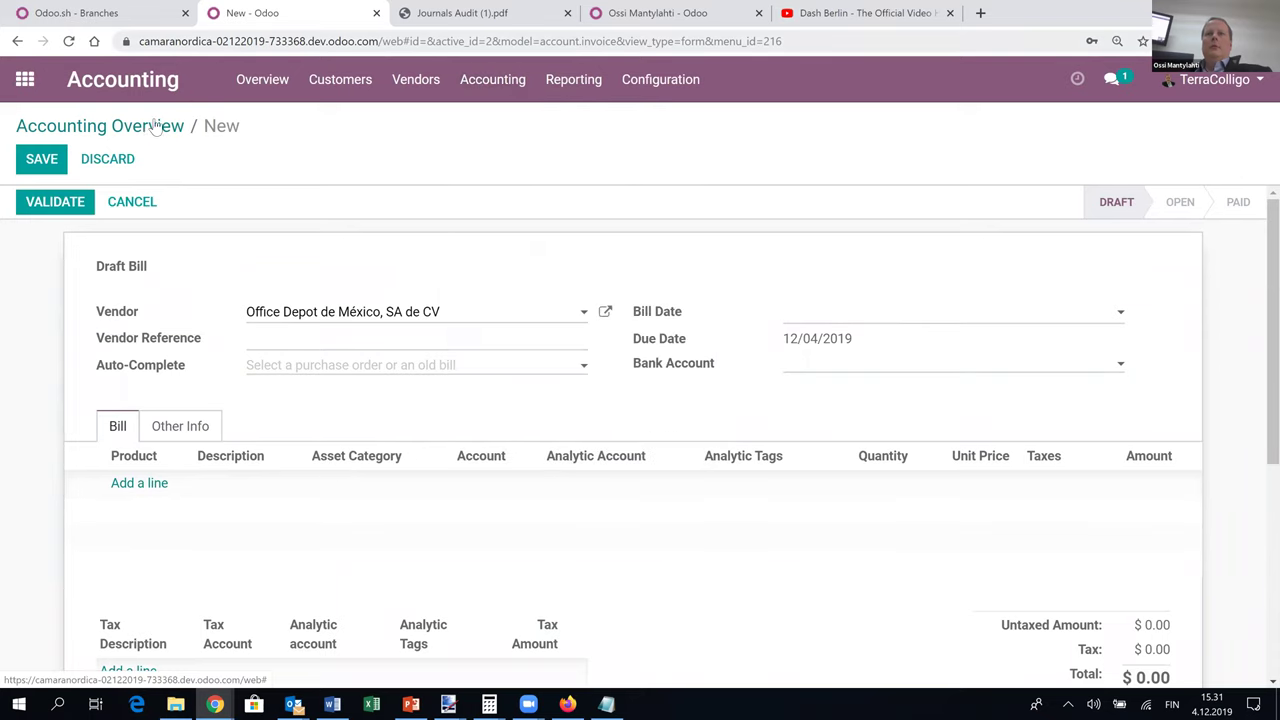
pyautogui.click(108, 160)
pyautogui.click(348, 216)
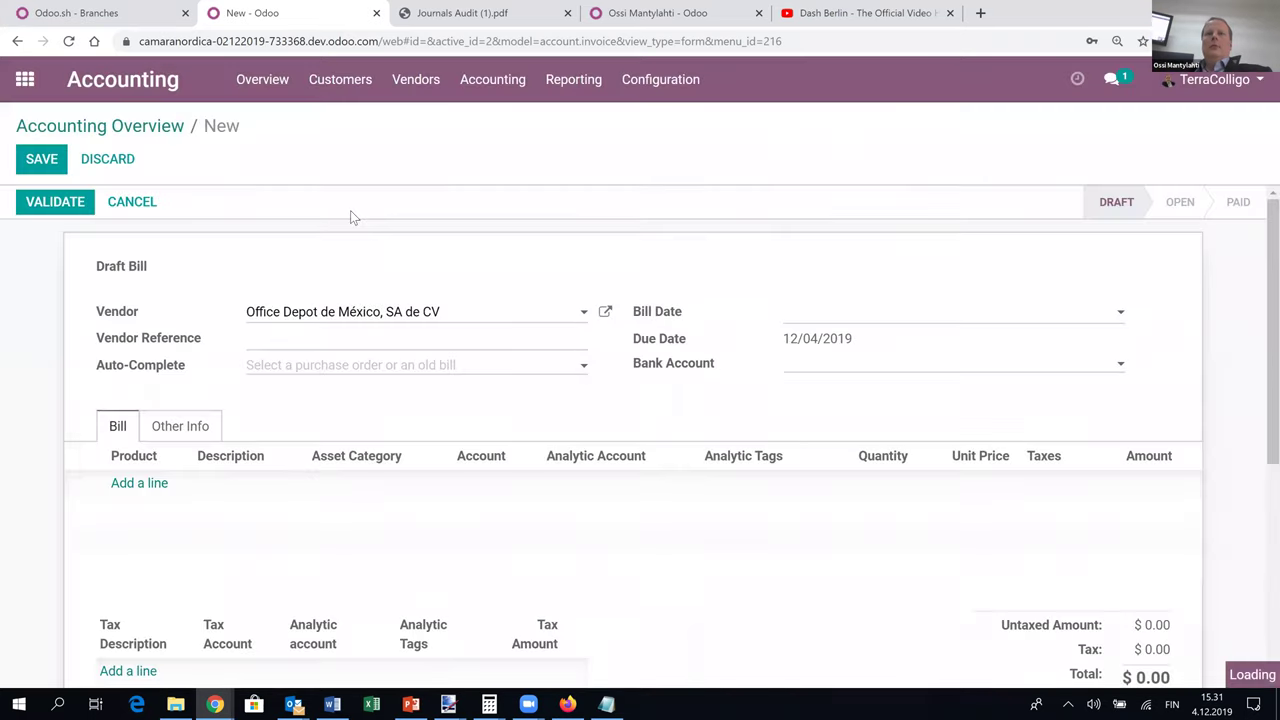
# Open the vendor bill import, browse to the "Invoices and facturas" folder for files to upload, and cancel the import.
pyautogui.click(784, 284)
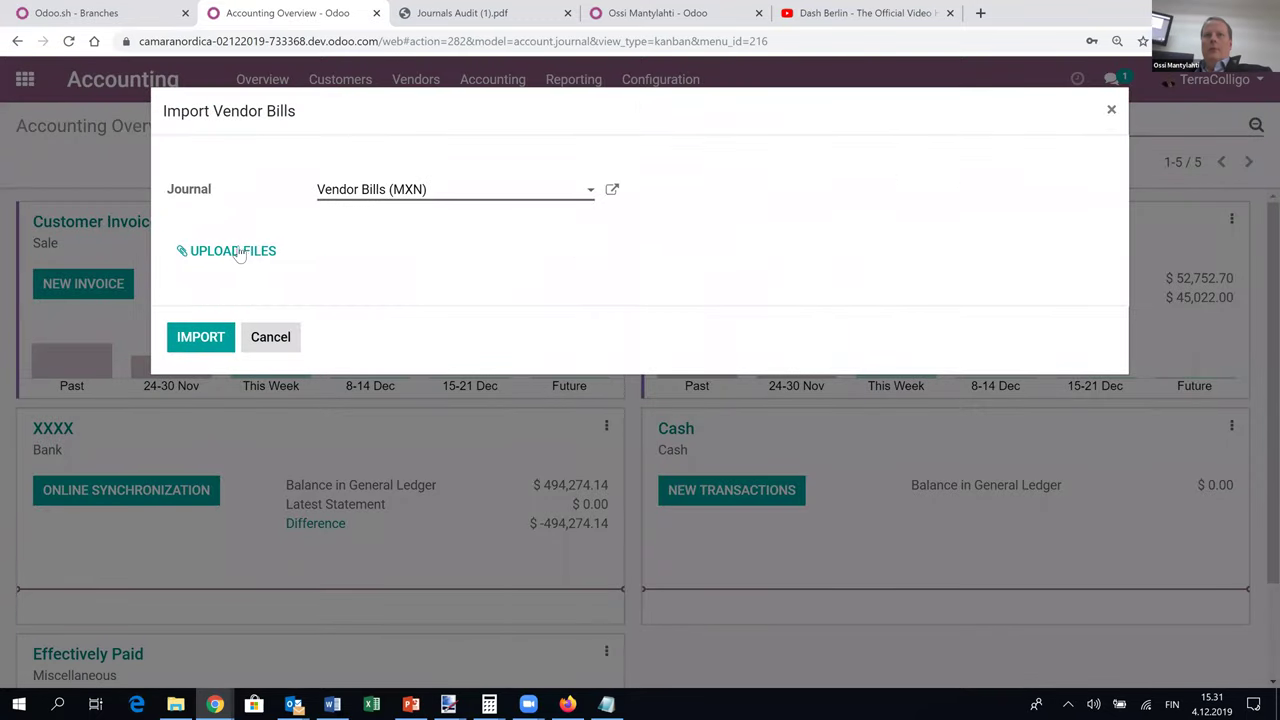
pyautogui.click(240, 252)
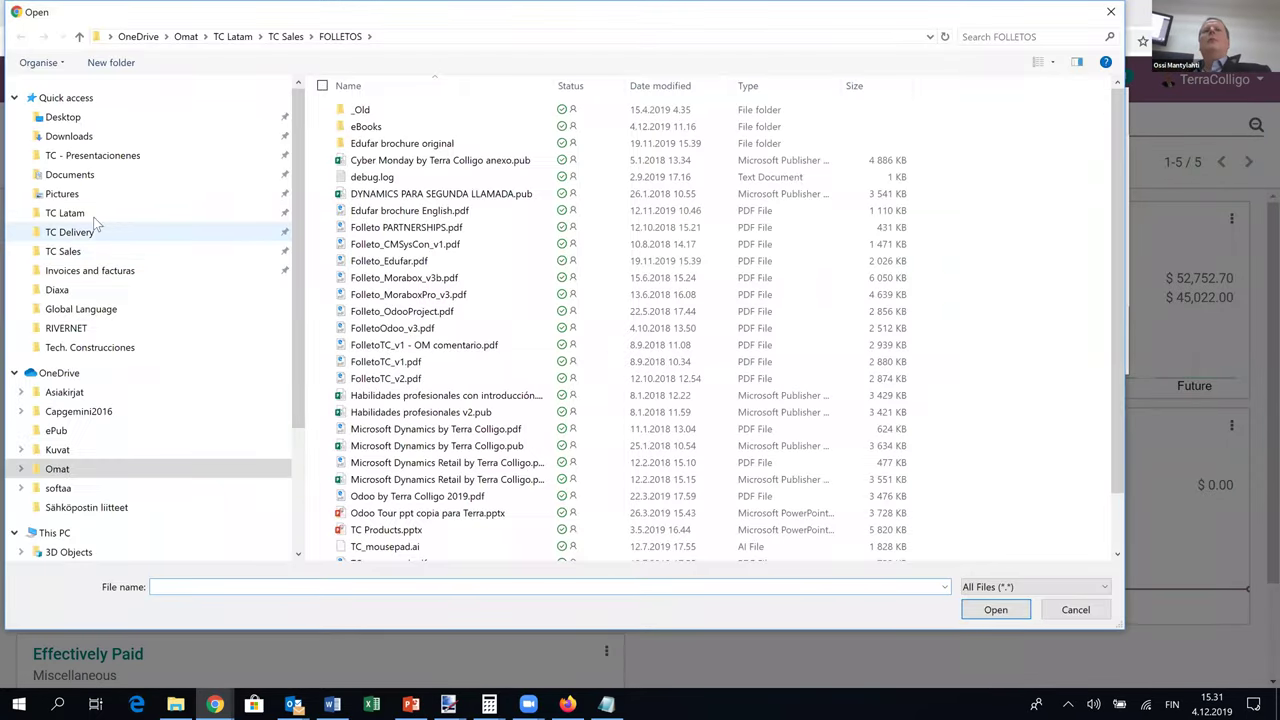
pyautogui.click(98, 280)
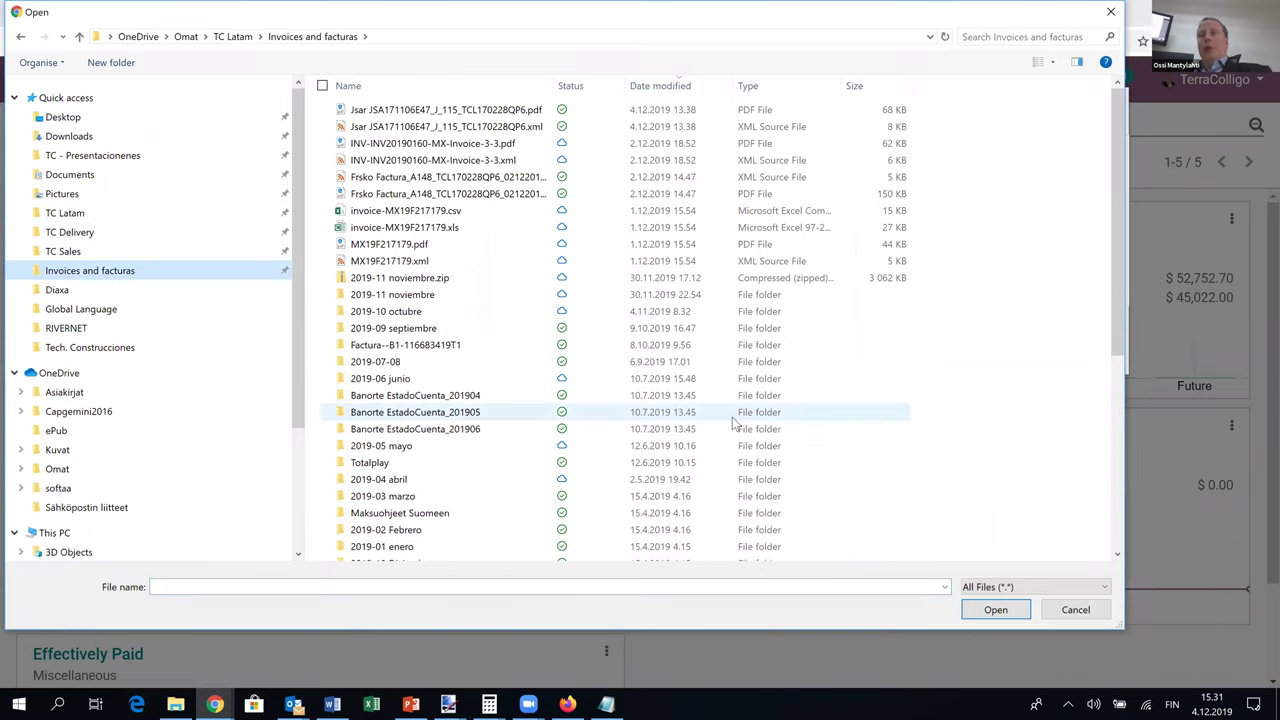
pyautogui.click(1067, 609)
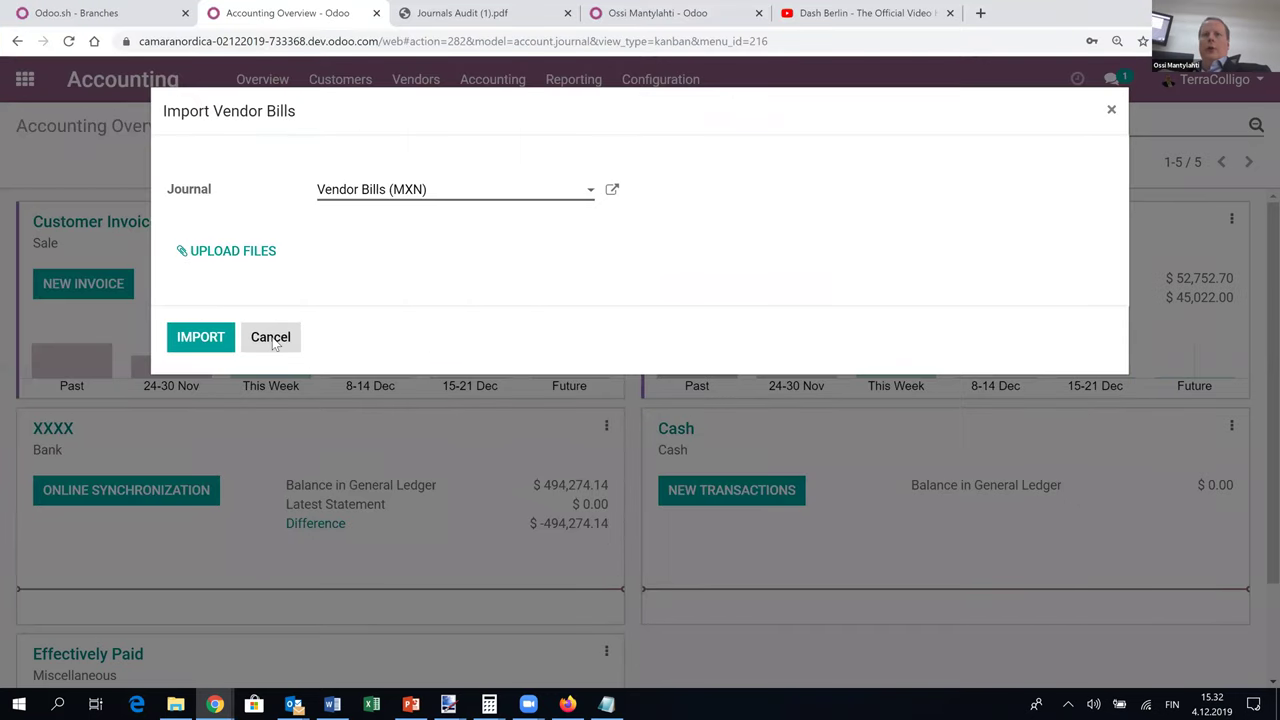
pyautogui.click(271, 337)
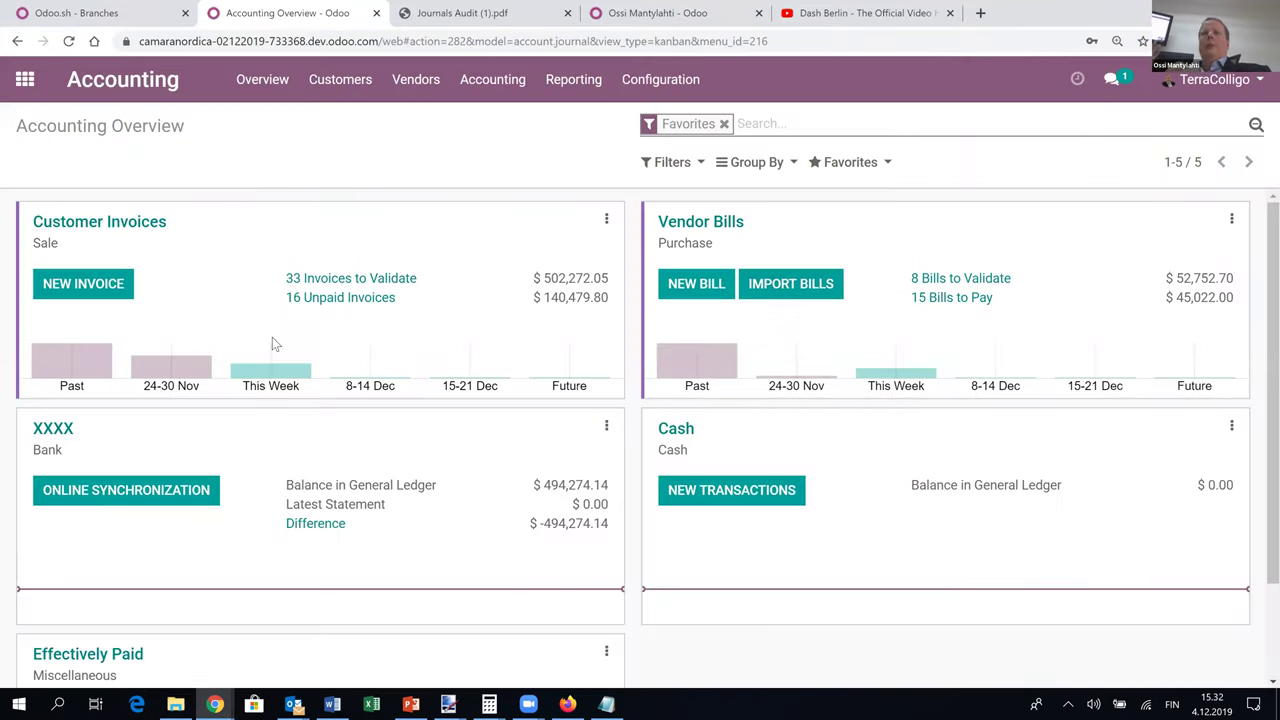
# Import the Frsko Factura_A148 XML and PDF files as vendor bills into the Vendor Bills (MXN) journal.
pyautogui.click(783, 285)
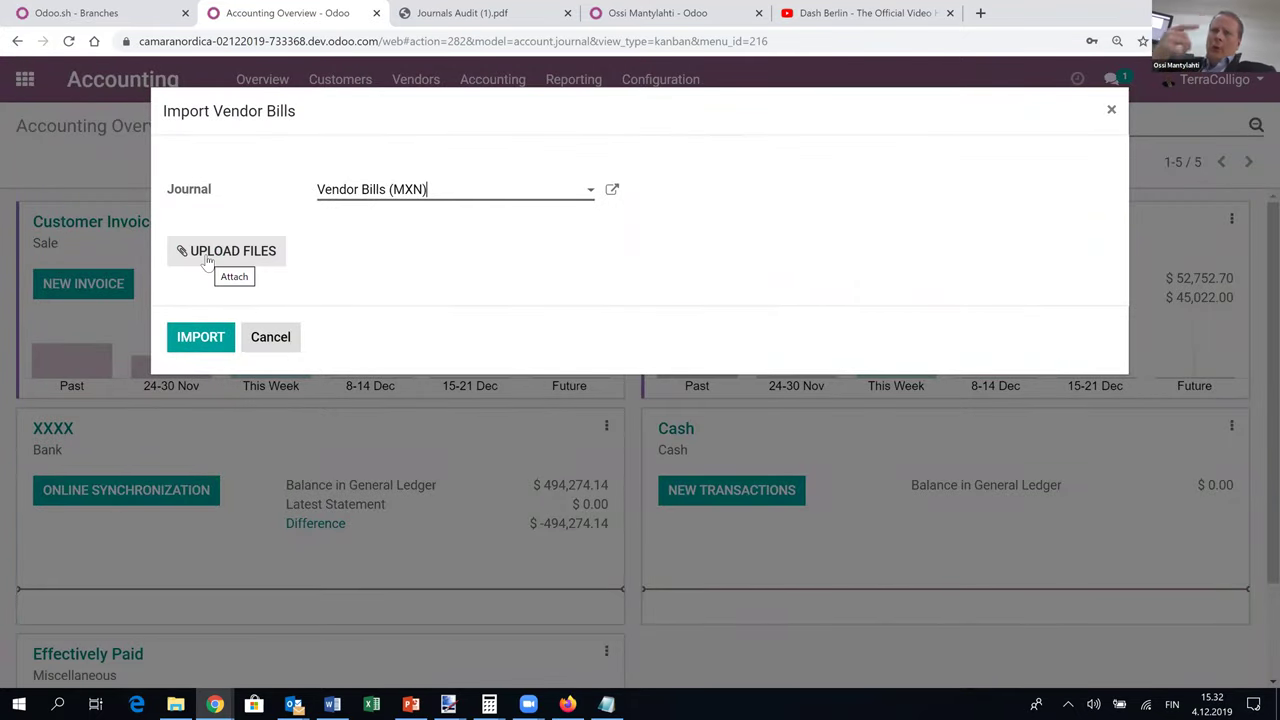
pyautogui.click(424, 191)
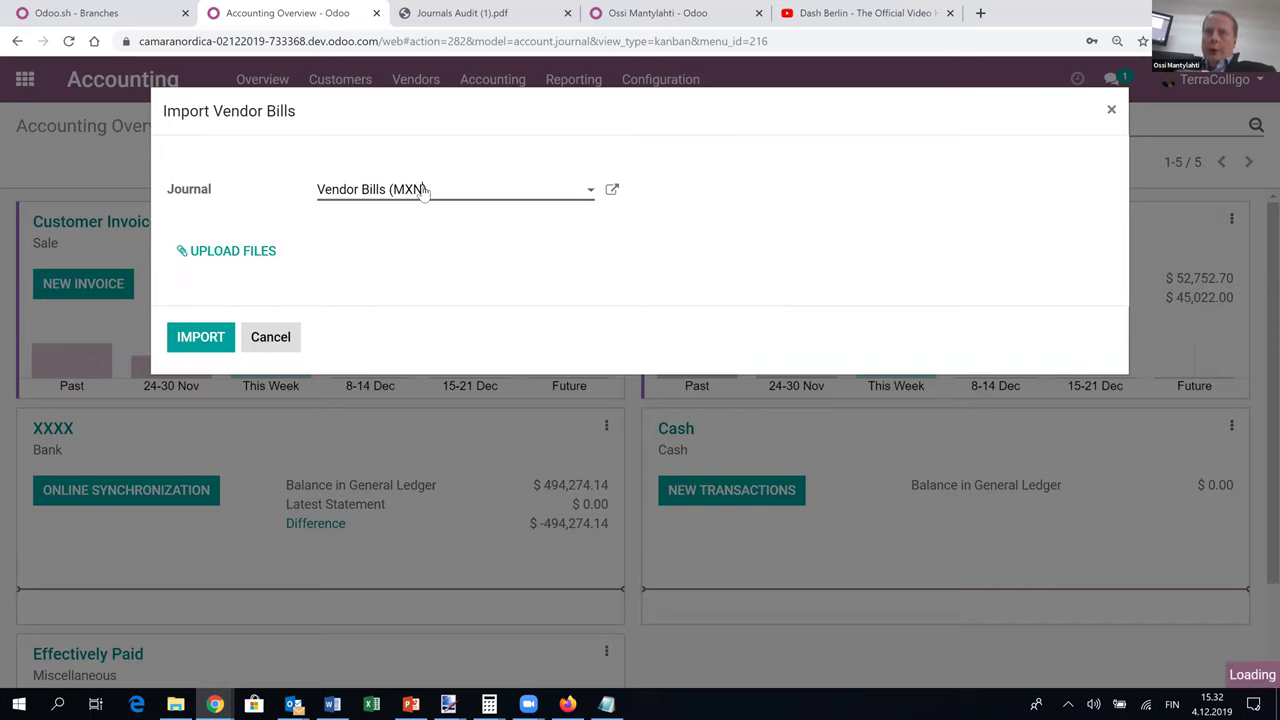
pyautogui.click(424, 191)
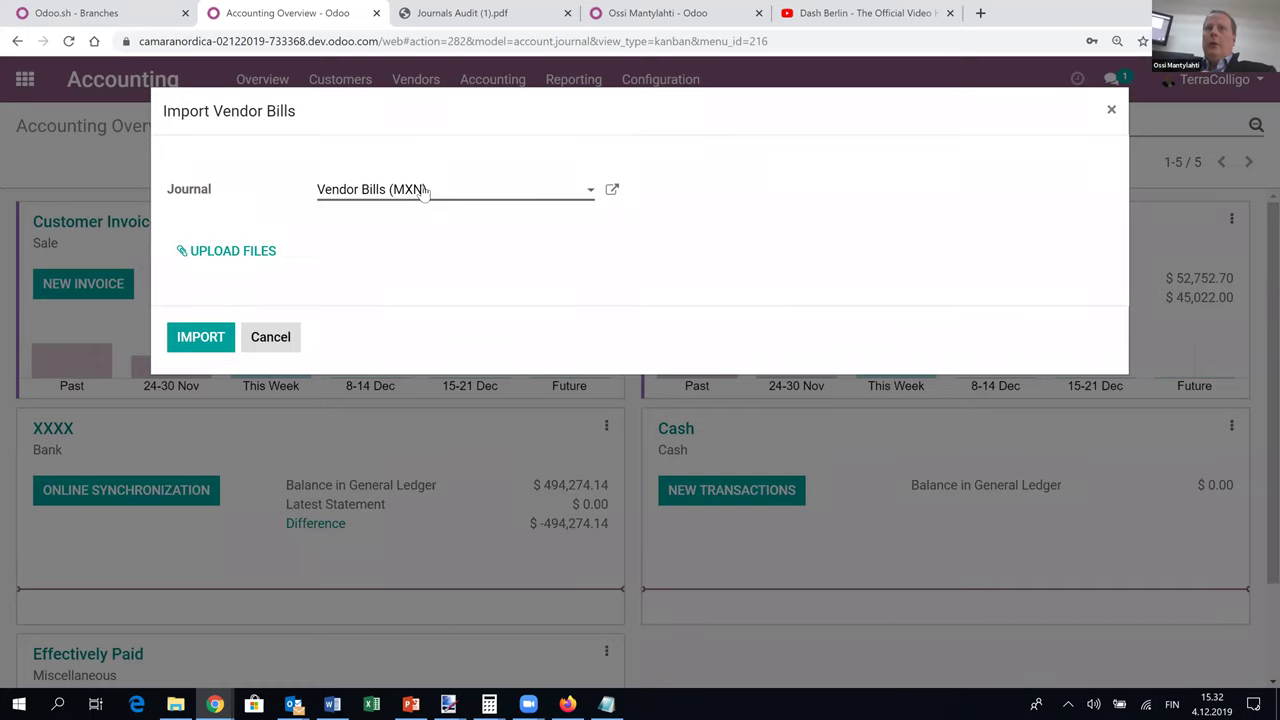
pyautogui.click(241, 258)
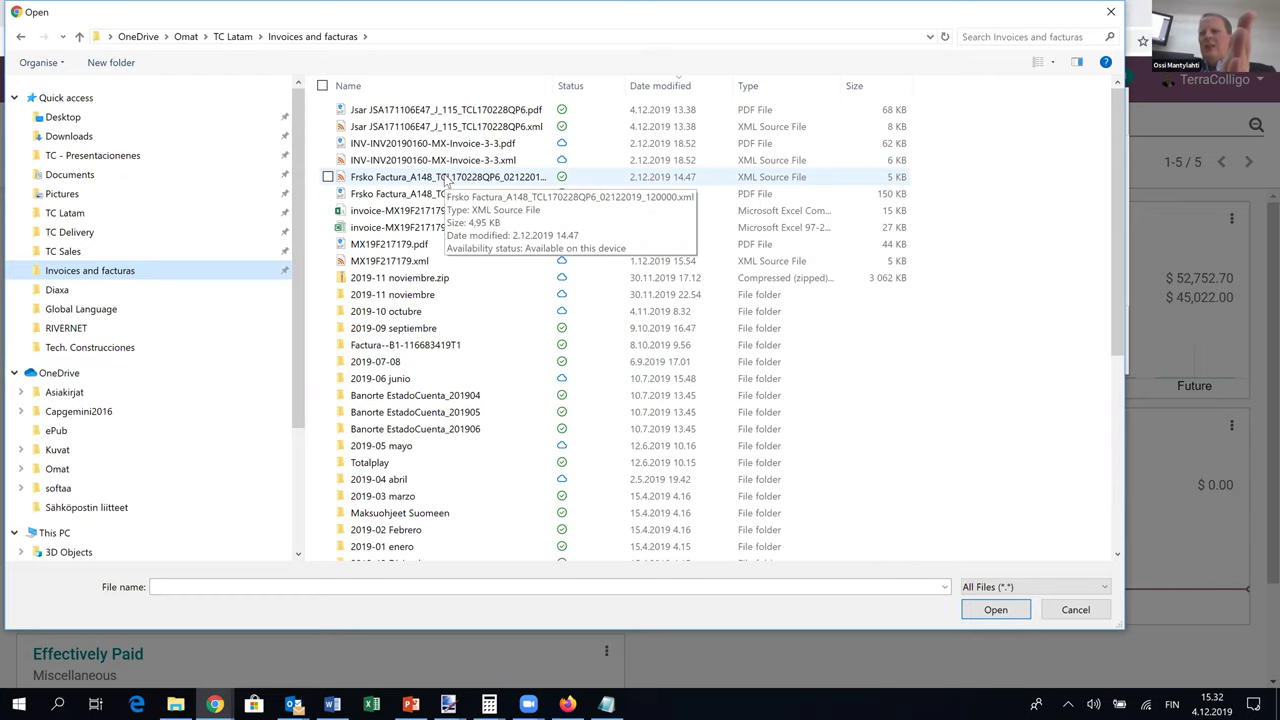
pyautogui.doubleClick(445, 179)
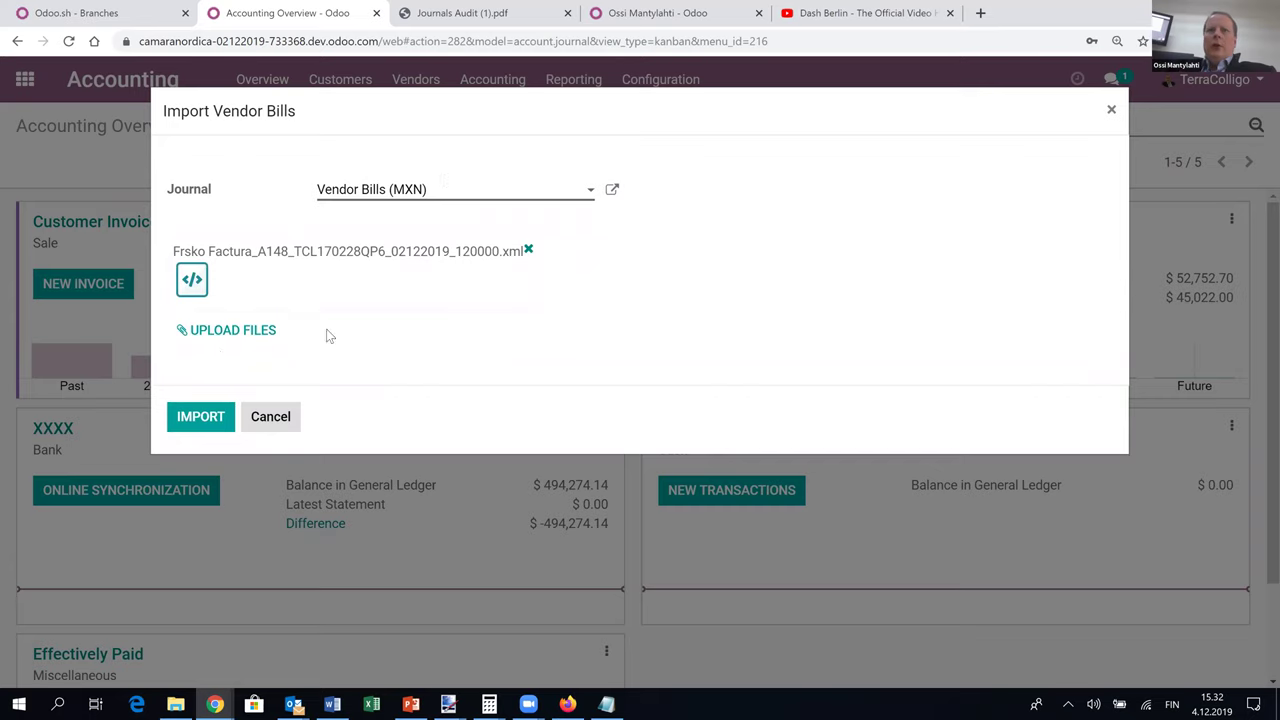
pyautogui.click(221, 332)
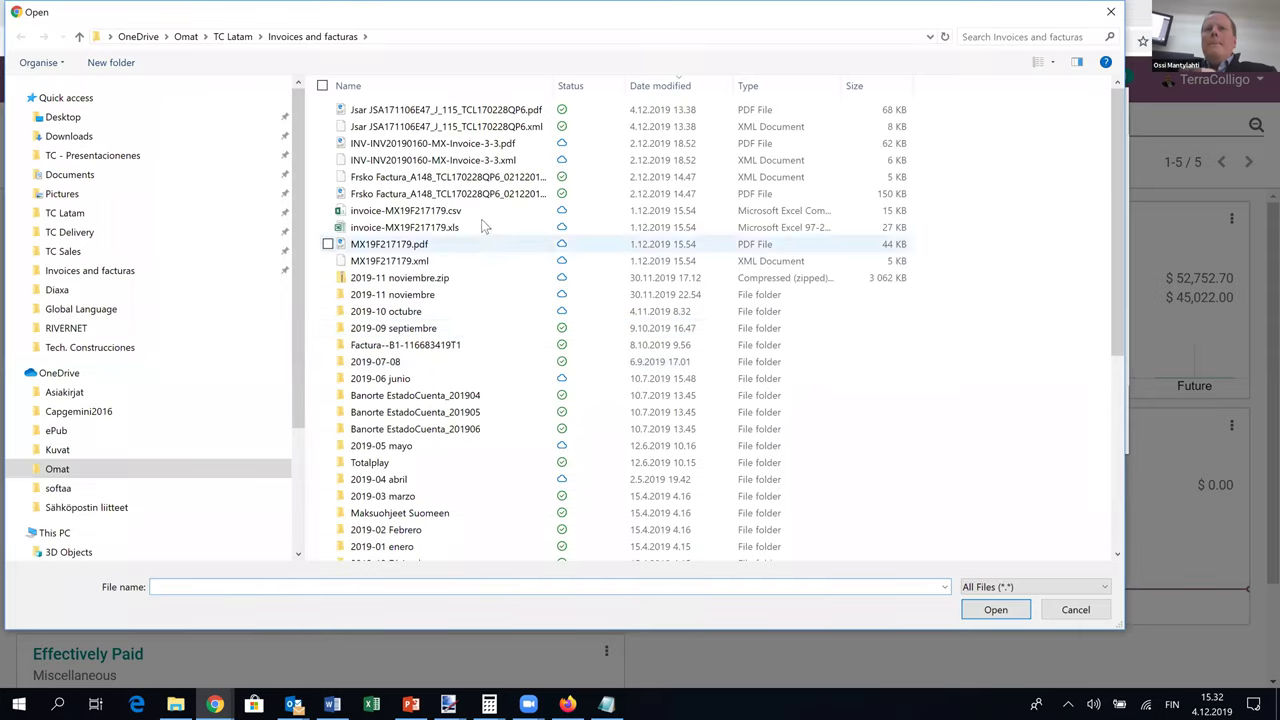
pyautogui.doubleClick(458, 199)
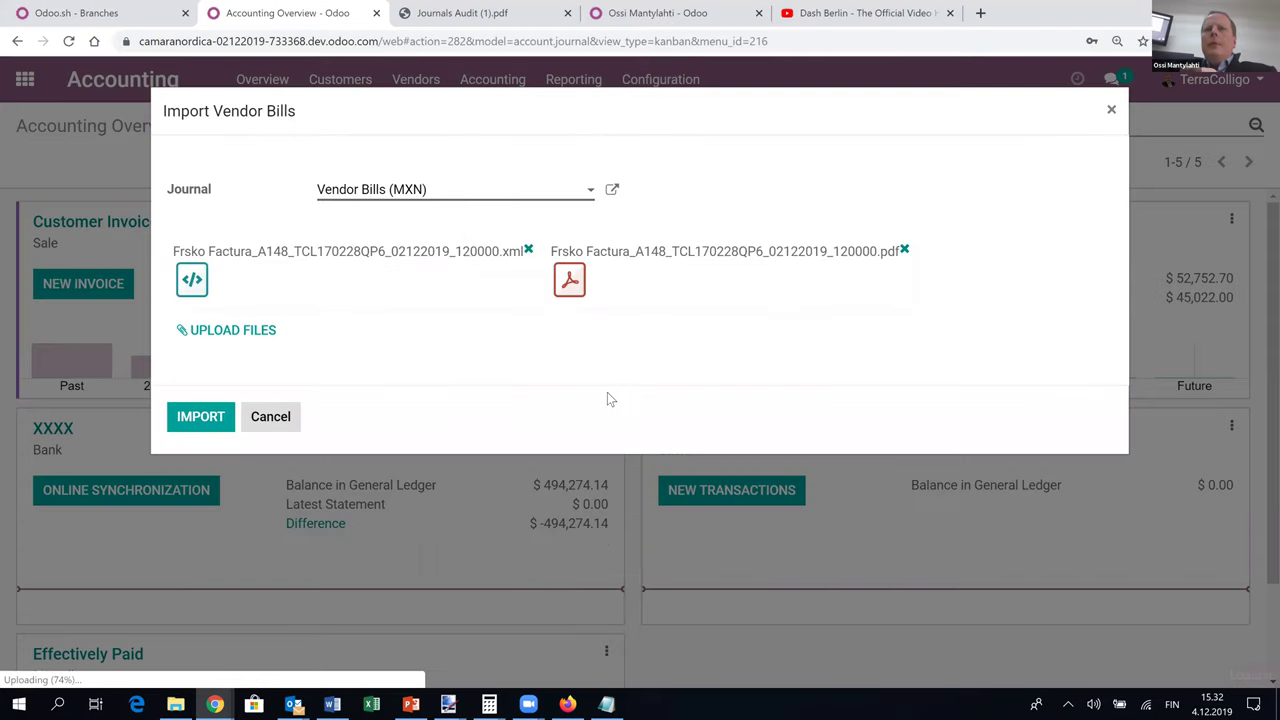
pyautogui.click(202, 417)
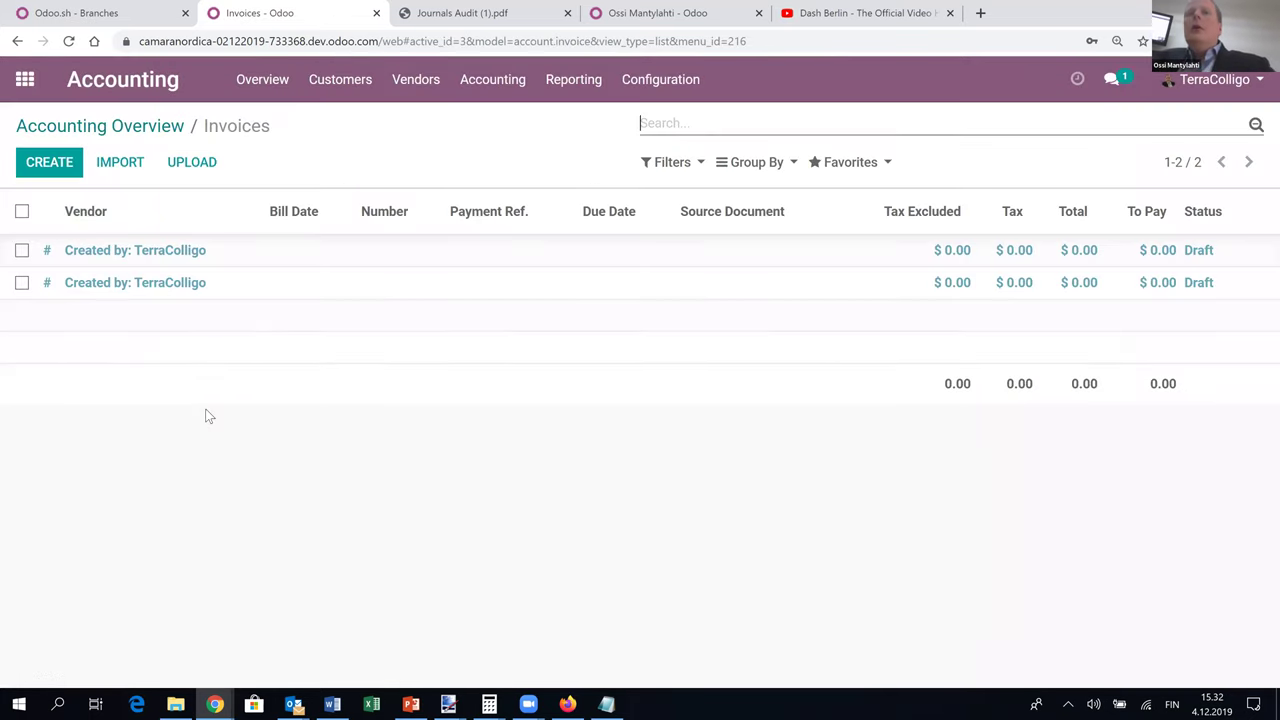
# Open the second imported draft bill, check its attached PDF, and send the file through OCR.
pyautogui.click(137, 285)
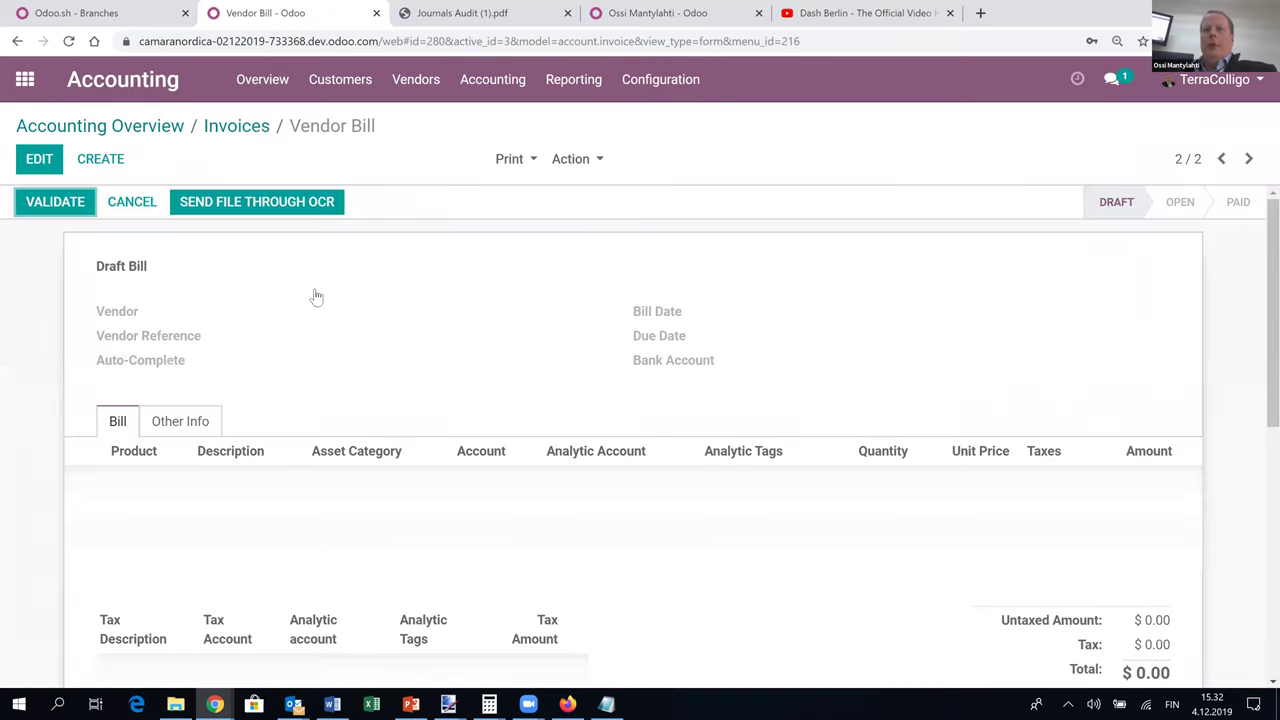
pyautogui.scroll(-5, 314, 295)
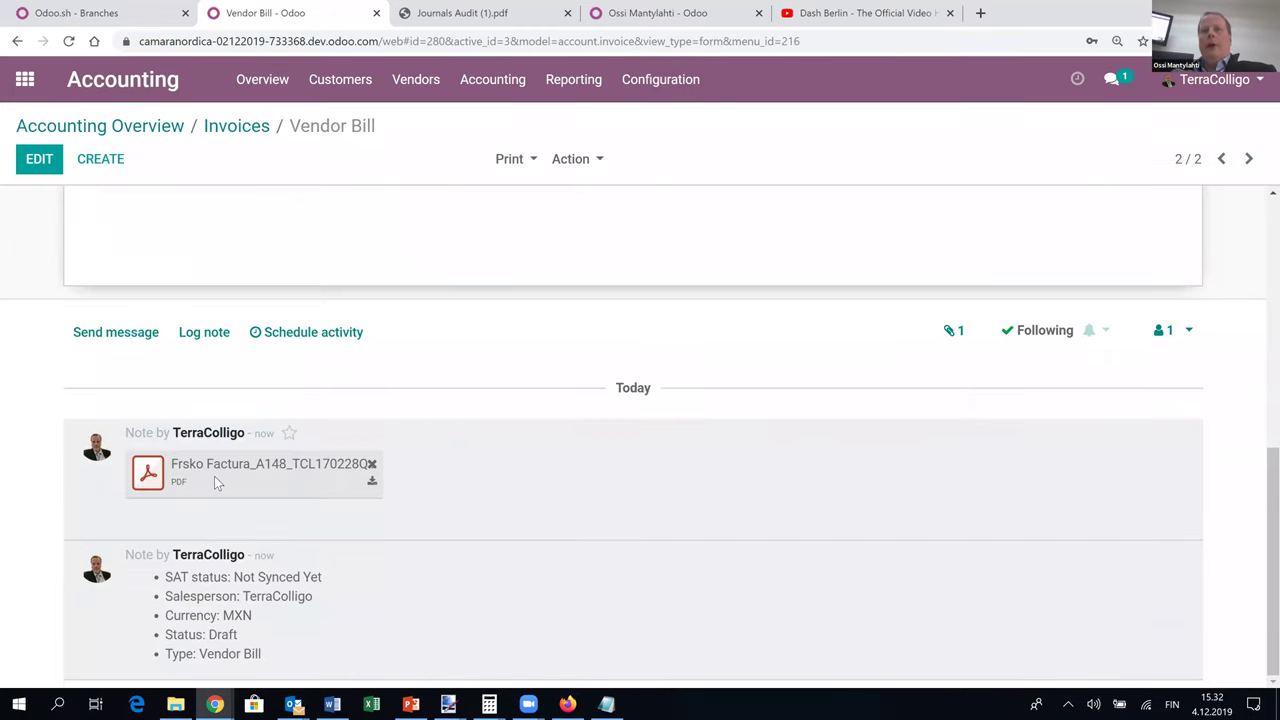
pyautogui.scroll(5, 450, 507)
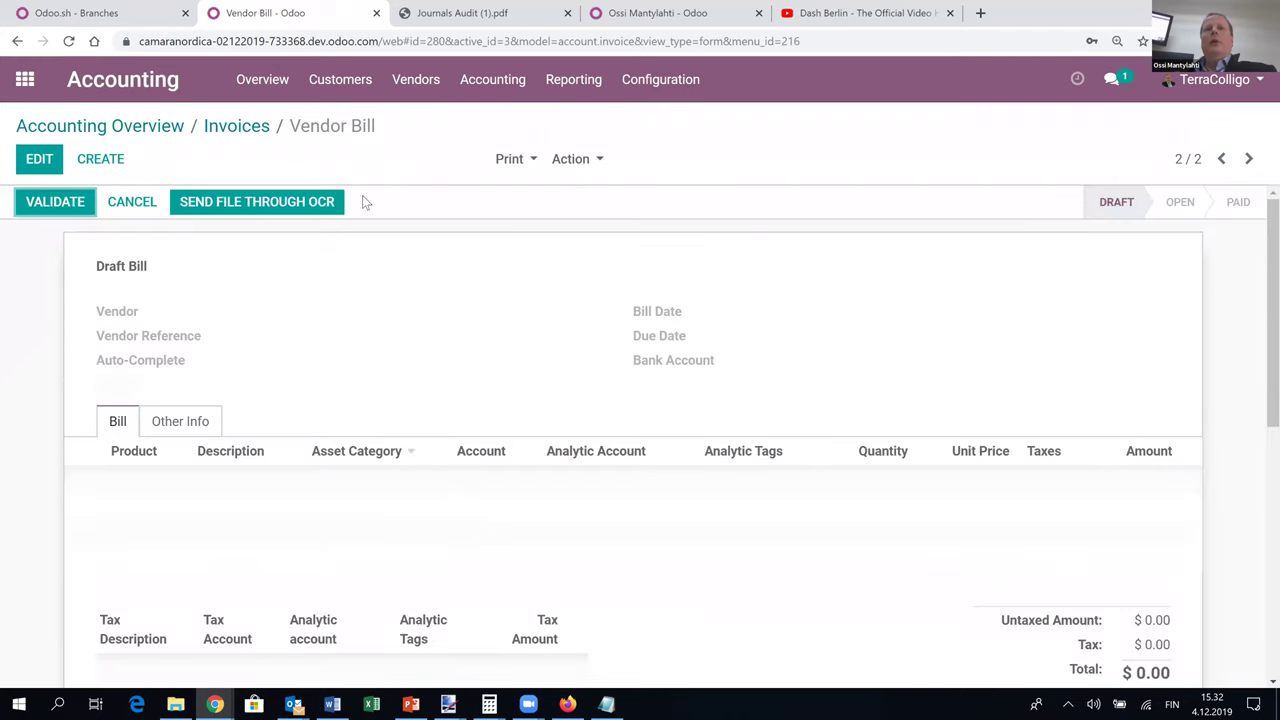
pyautogui.click(309, 206)
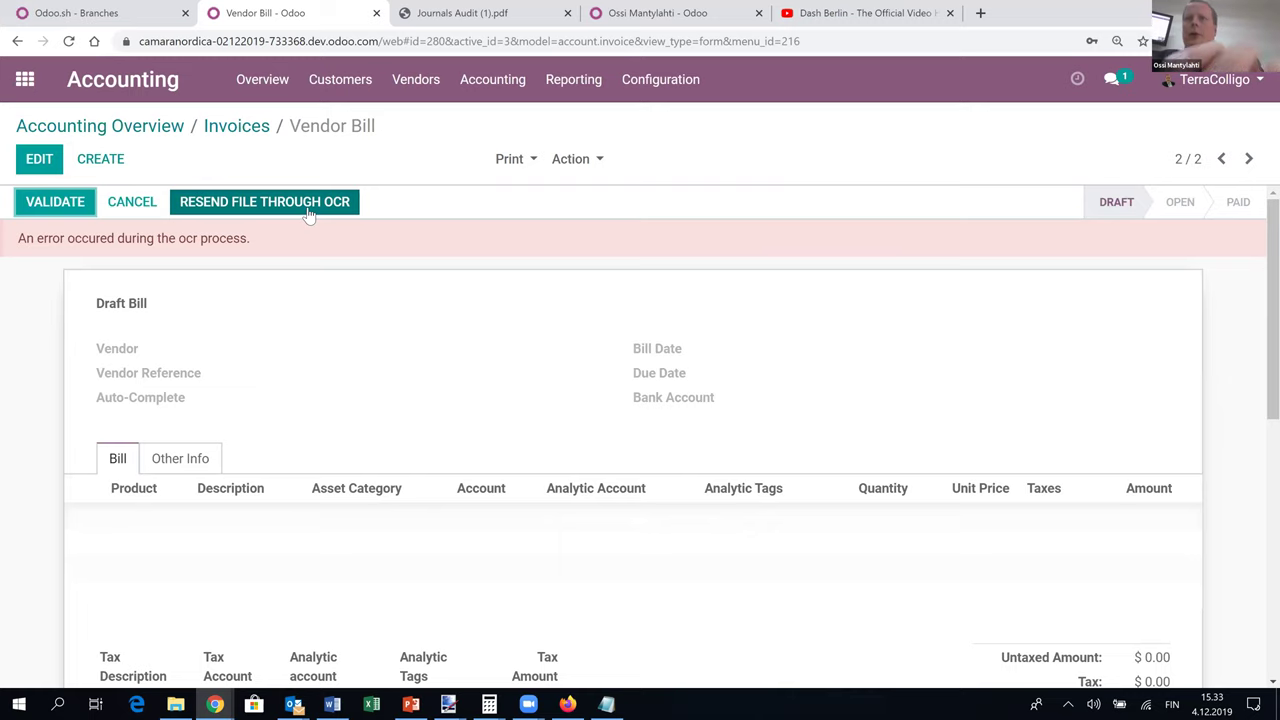
# Switch to the tc-subs-demo database, open its Contabilidad overview, and upload the Frsko Factura_A148 PDF as a vendor bill.
pyautogui.hotkey('ctrl', 'Tab')
pyautogui.hotkey('ctrl', 'Tab')
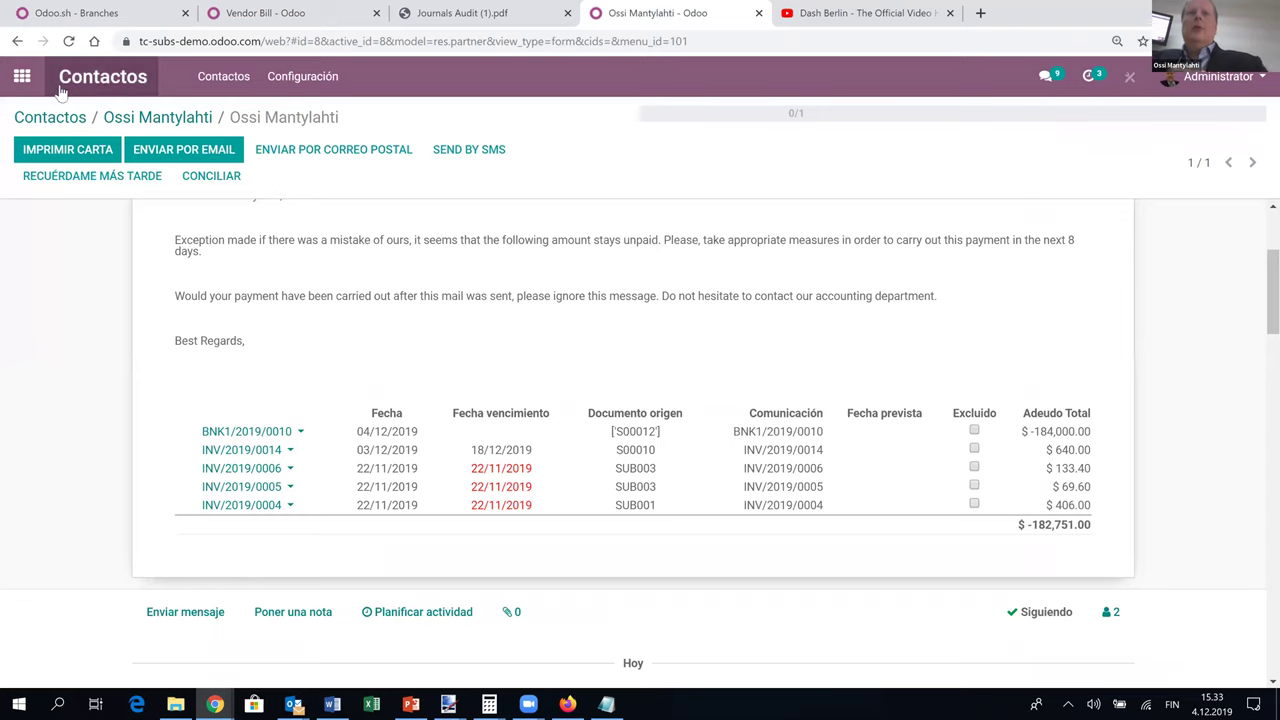
pyautogui.click(26, 80)
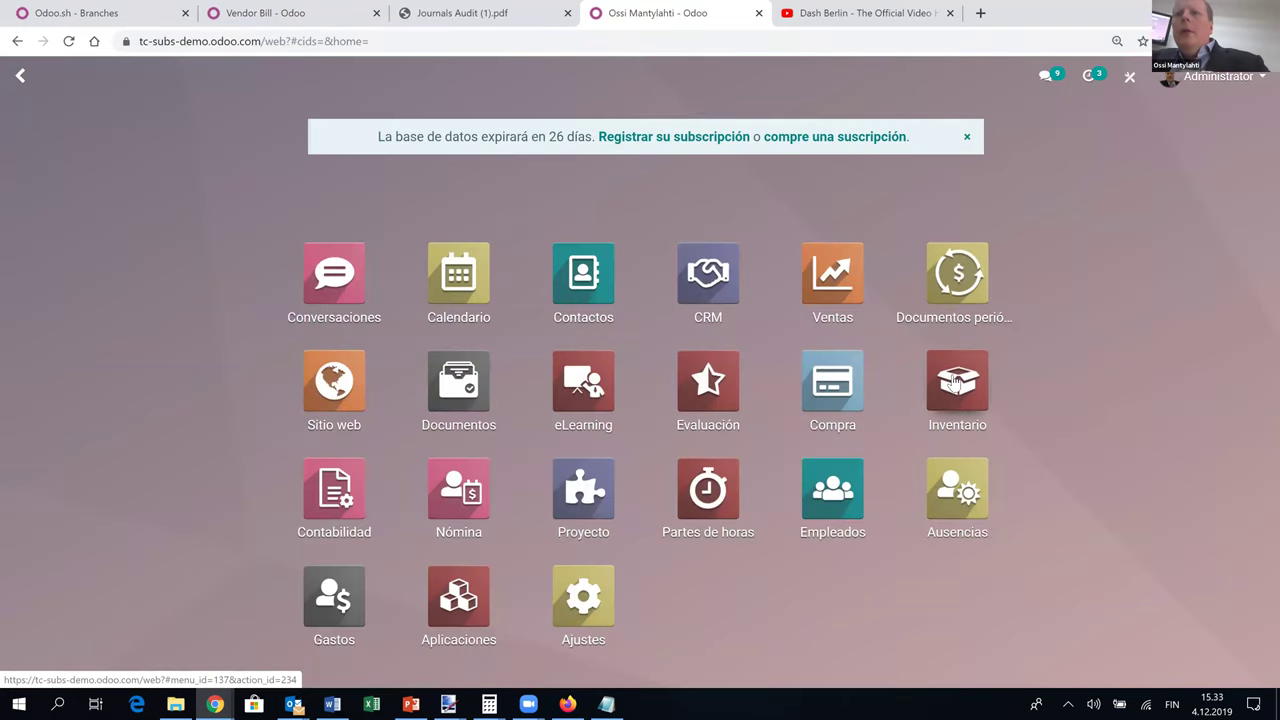
pyautogui.click(860, 430)
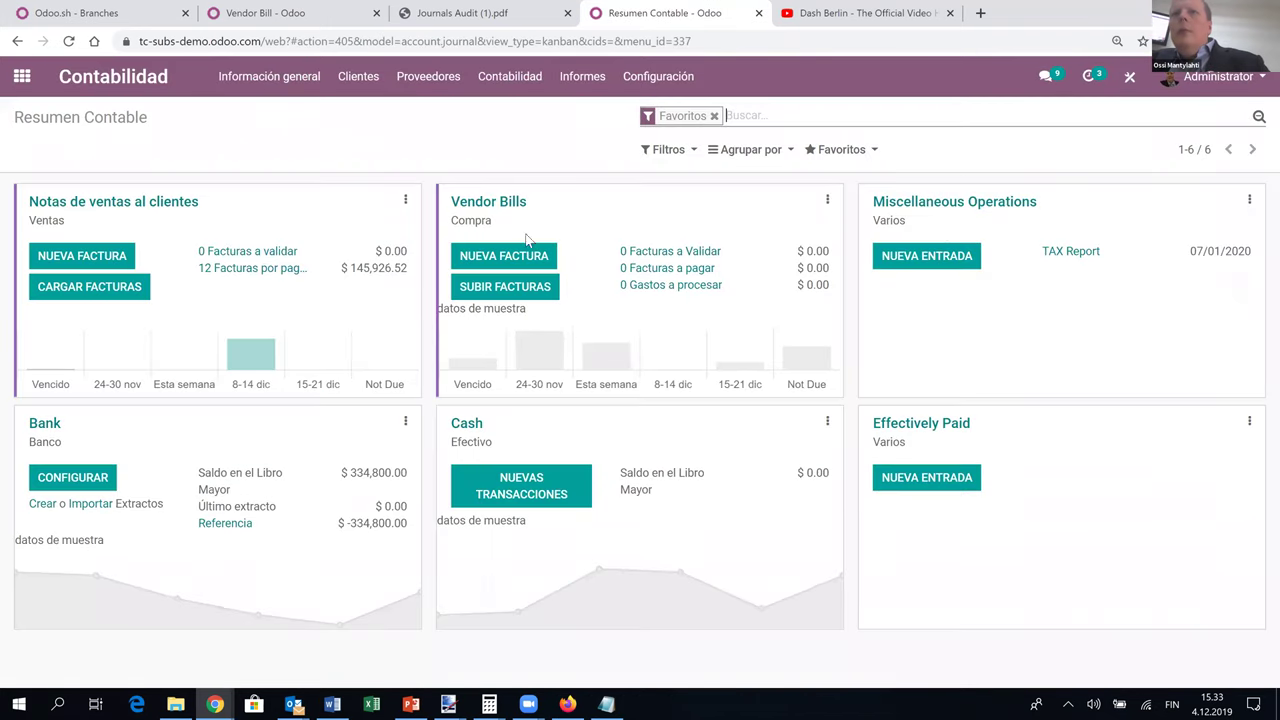
pyautogui.click(505, 288)
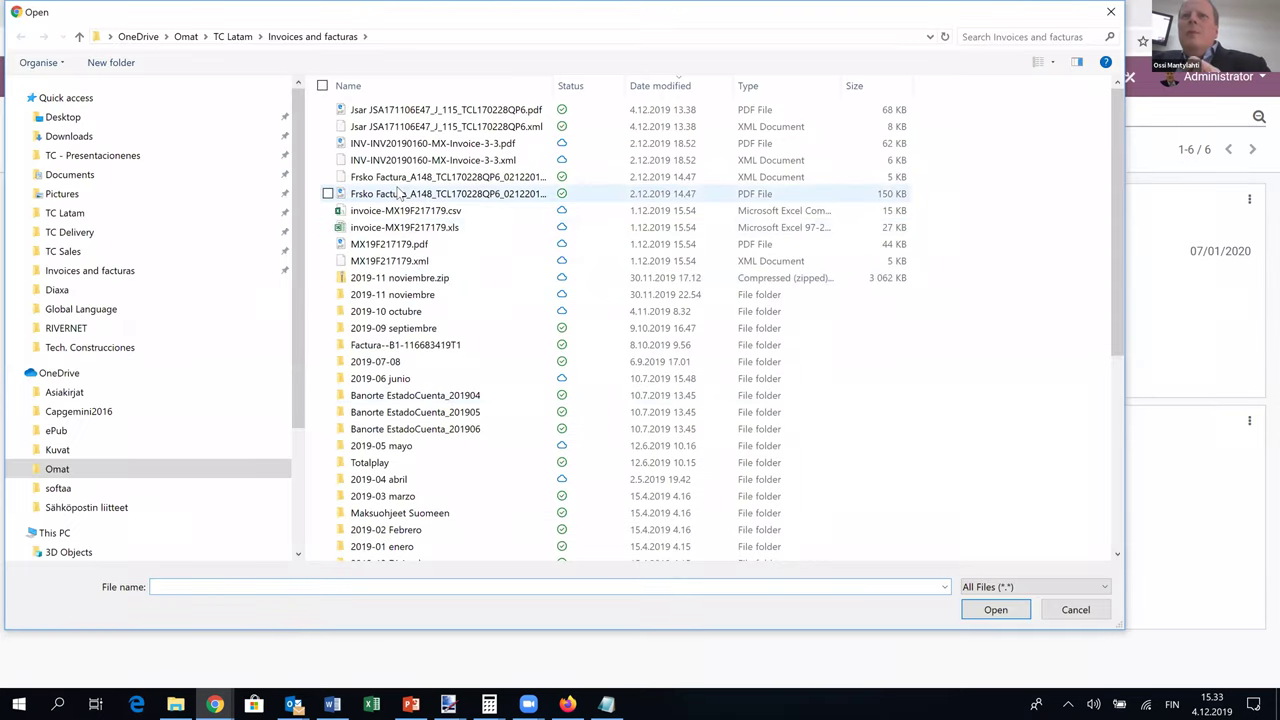
pyautogui.click(400, 193)
pyautogui.doubleClick(400, 193)
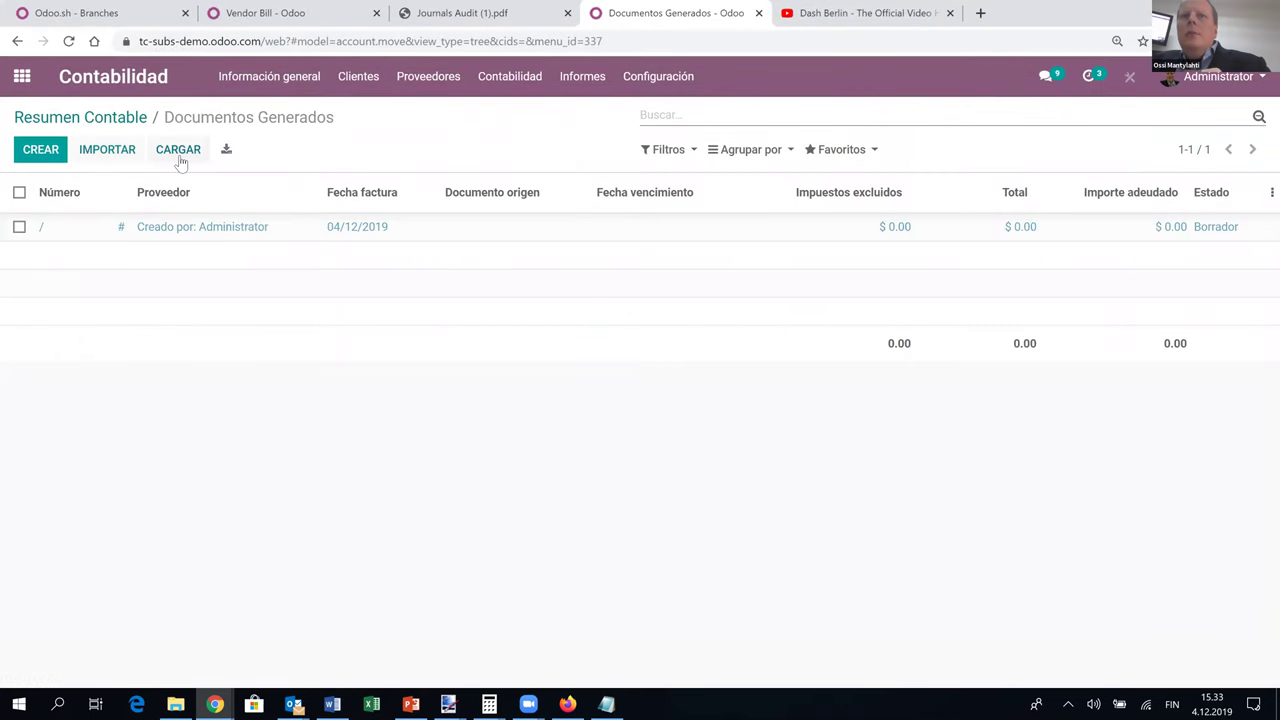
# Open the uploaded draft bill, send it for digitalization, and read the response.
pyautogui.click(403, 227)
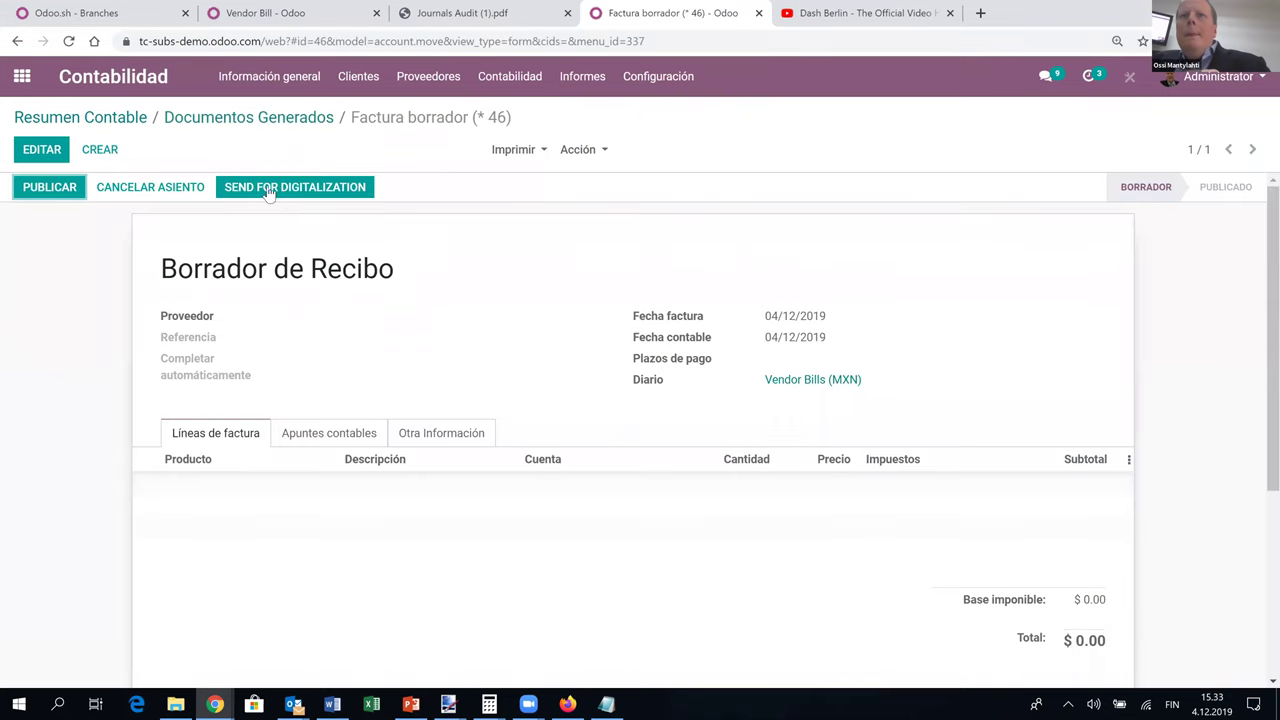
pyautogui.click(268, 192)
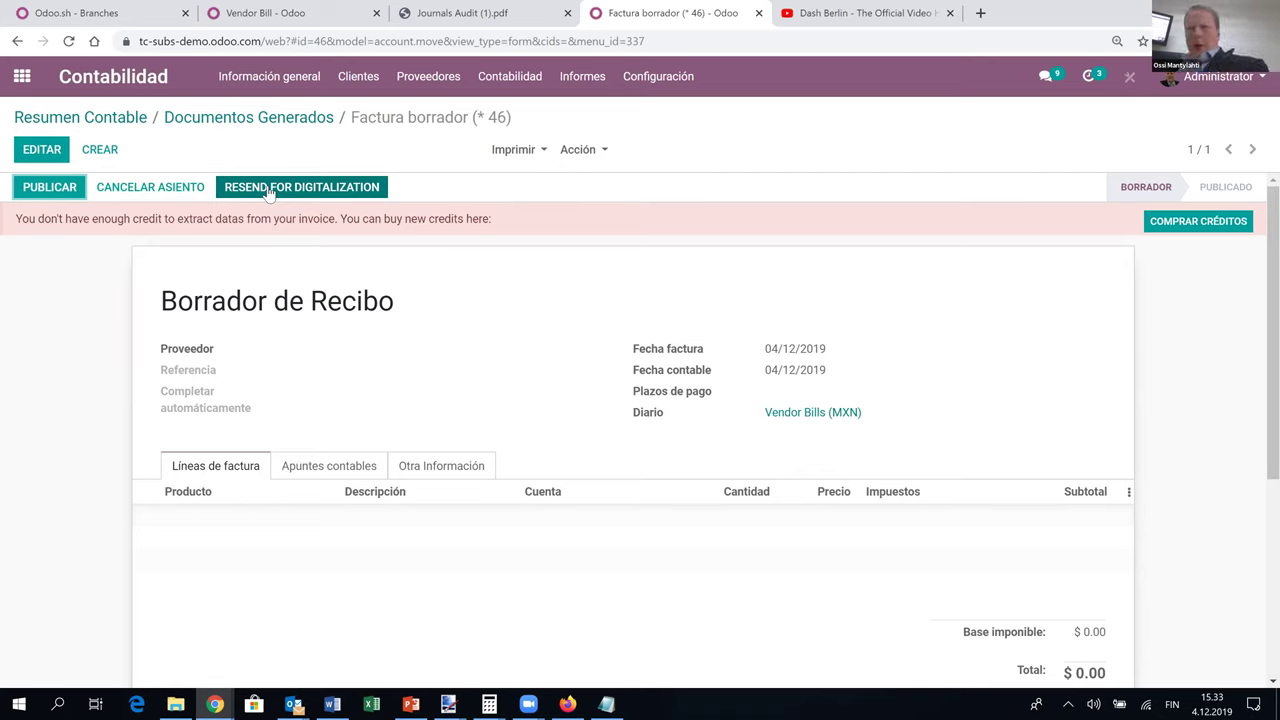
pyautogui.tripleClick(76, 224)
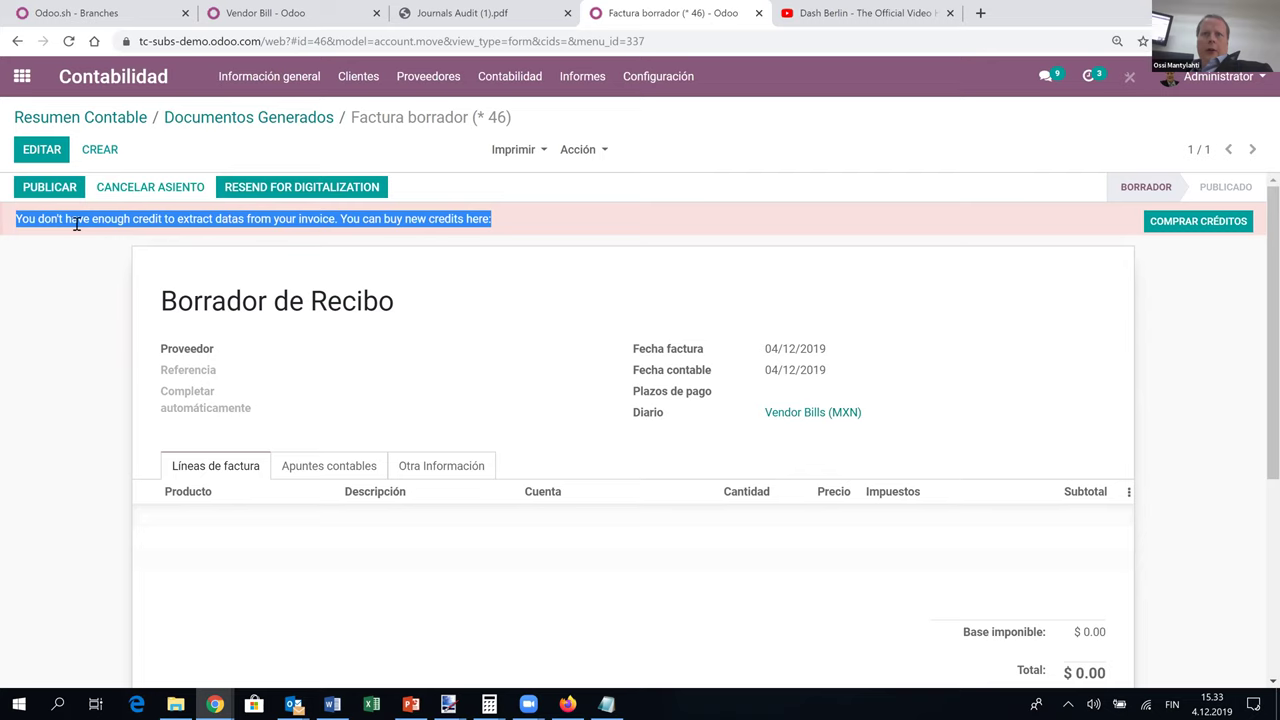
pyautogui.click(76, 224)
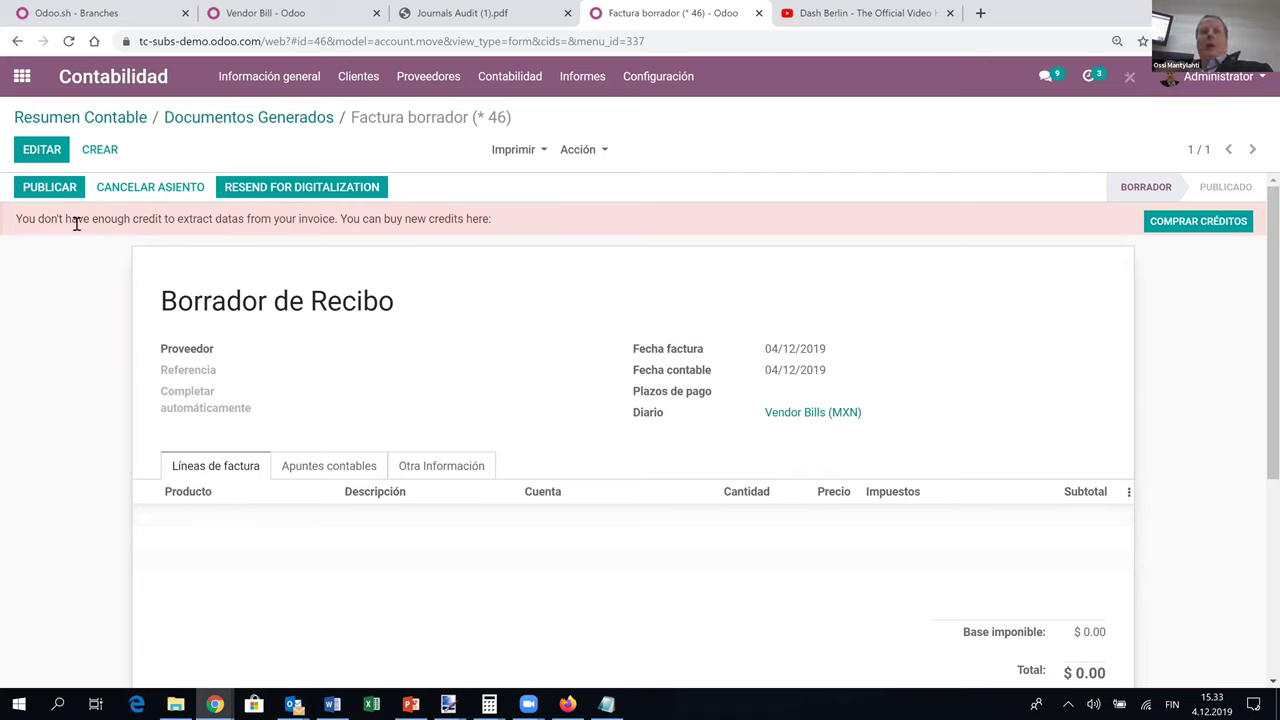
# Cancel the uploaded draft bill's entry and return to the Resumen Contable.
pyautogui.click(156, 194)
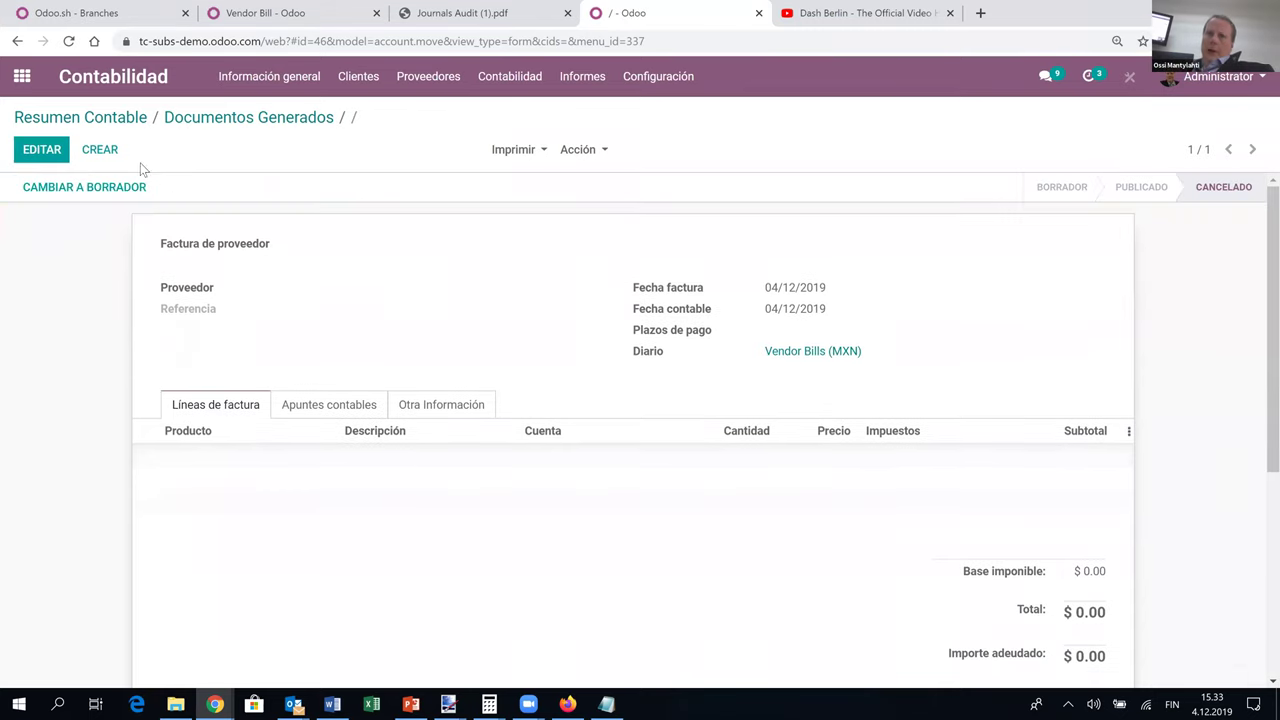
pyautogui.click(219, 121)
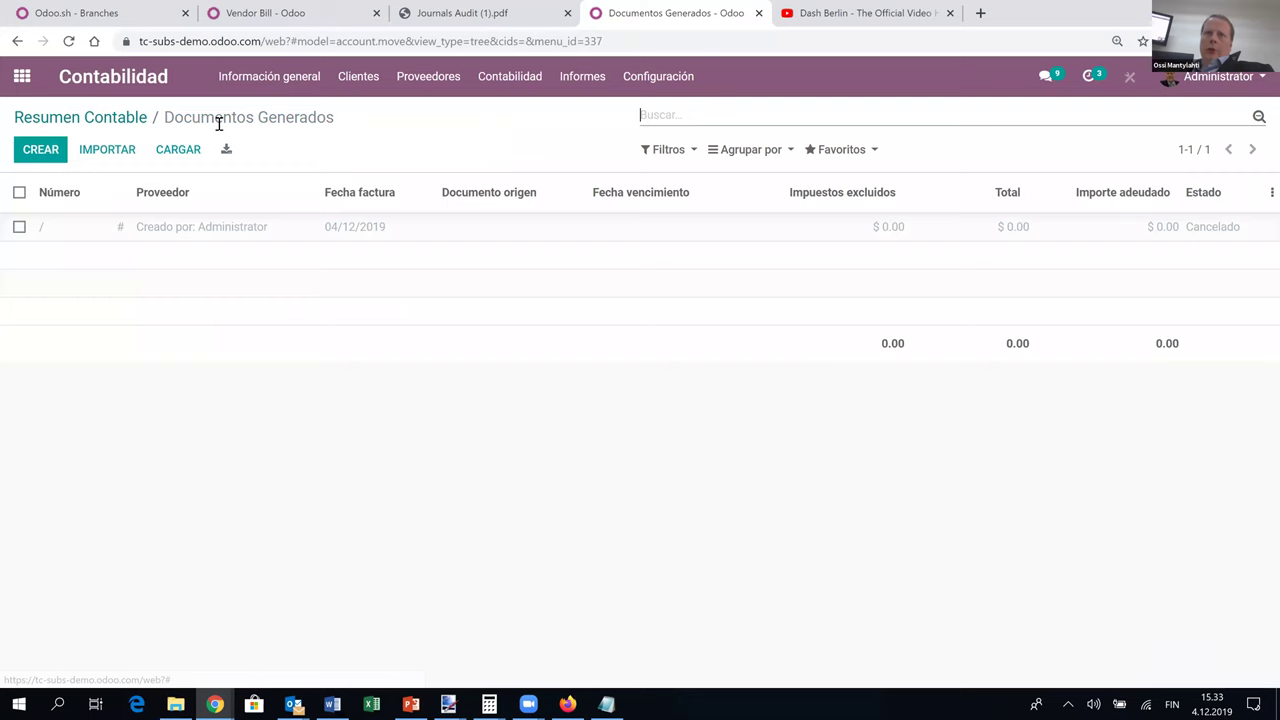
pyautogui.click(77, 120)
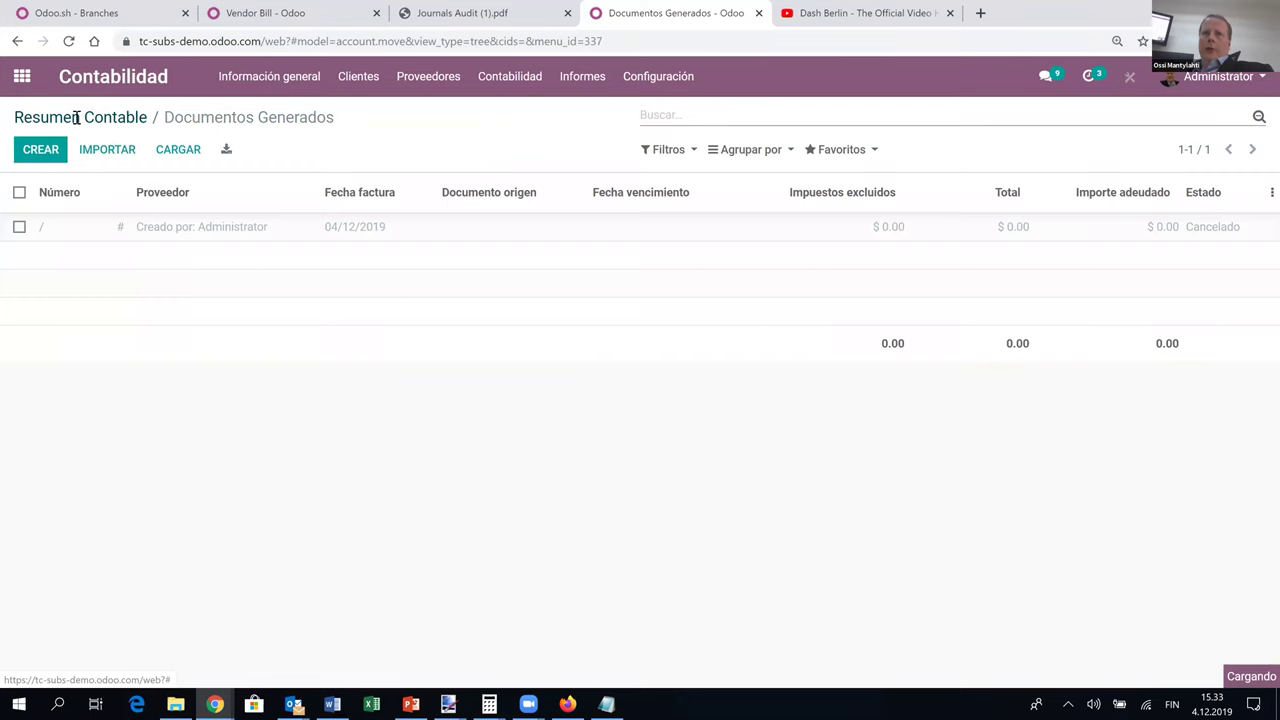
# Start a new vendor bill, open the full creation form for a new vendor "Frsko", and discard that form.
pyautogui.click(491, 262)
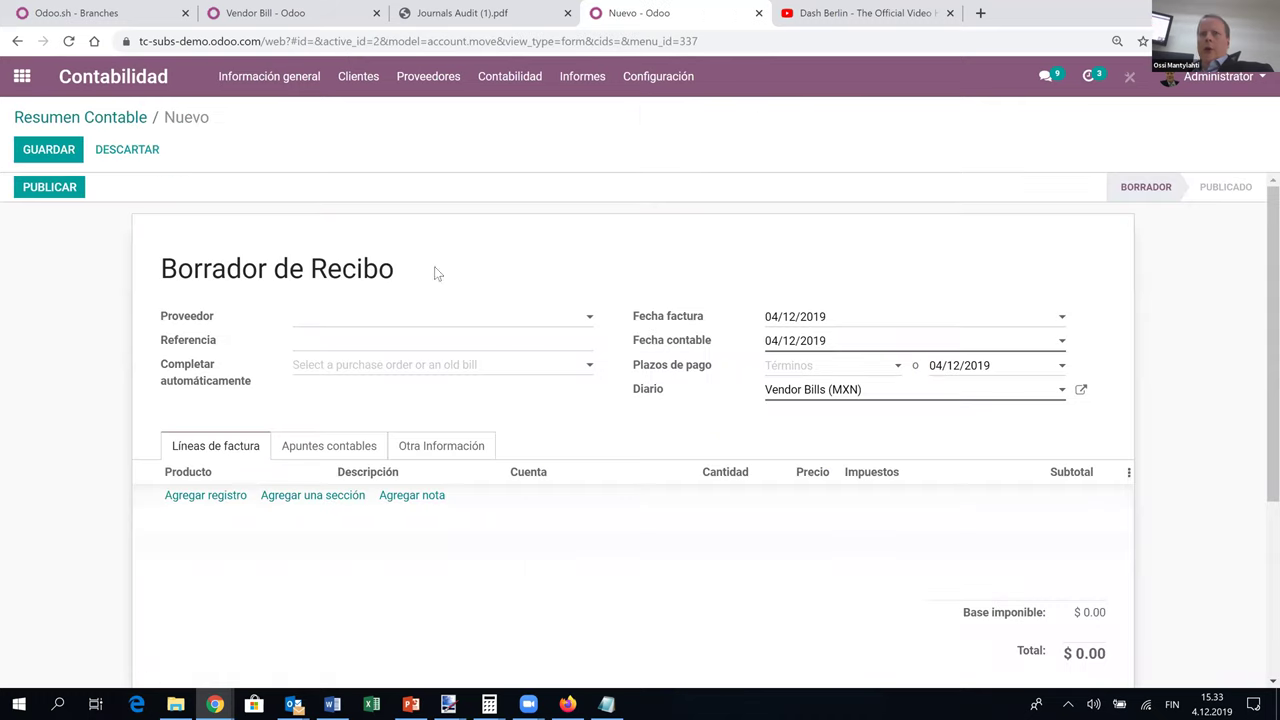
pyautogui.click(359, 327)
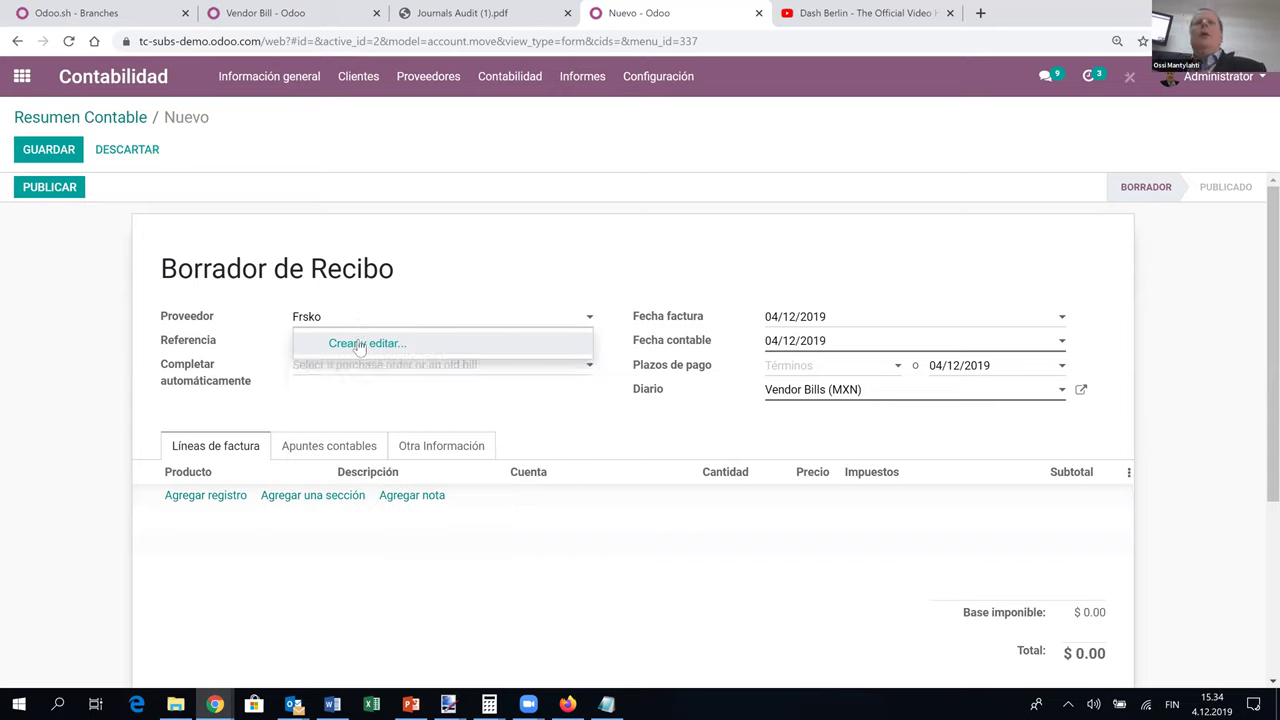
pyautogui.click(359, 344)
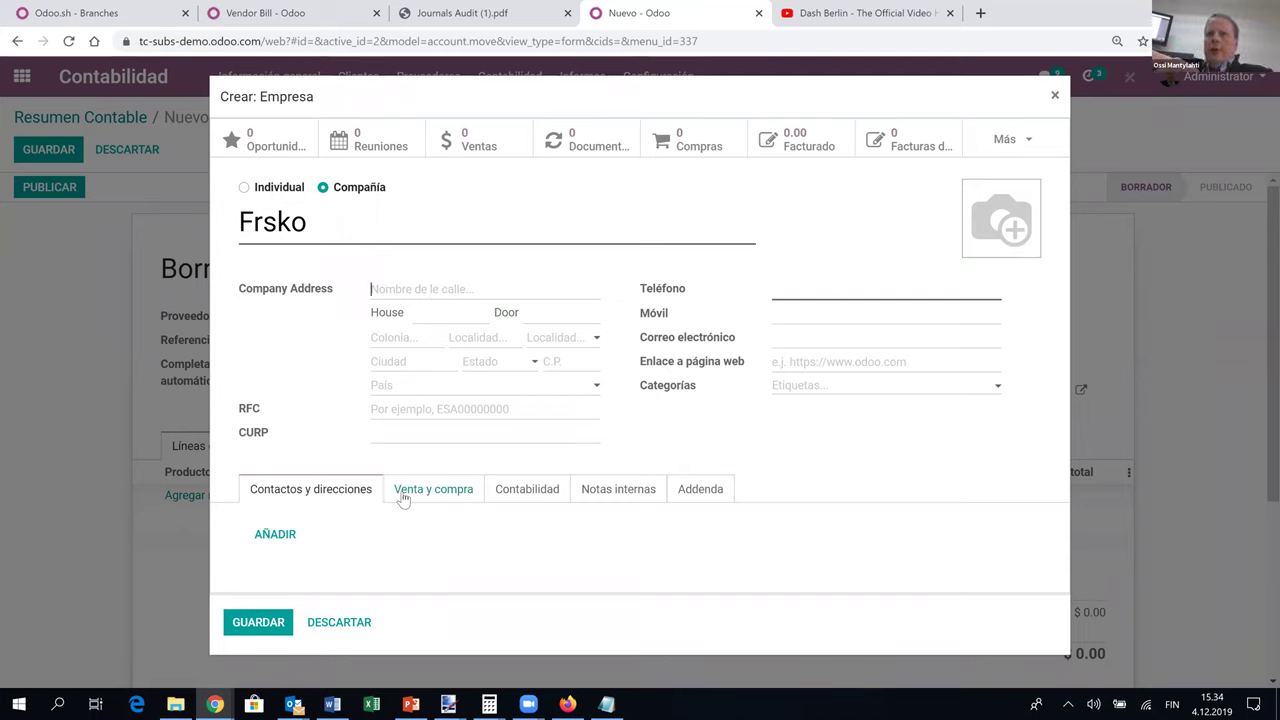
pyautogui.click(340, 622)
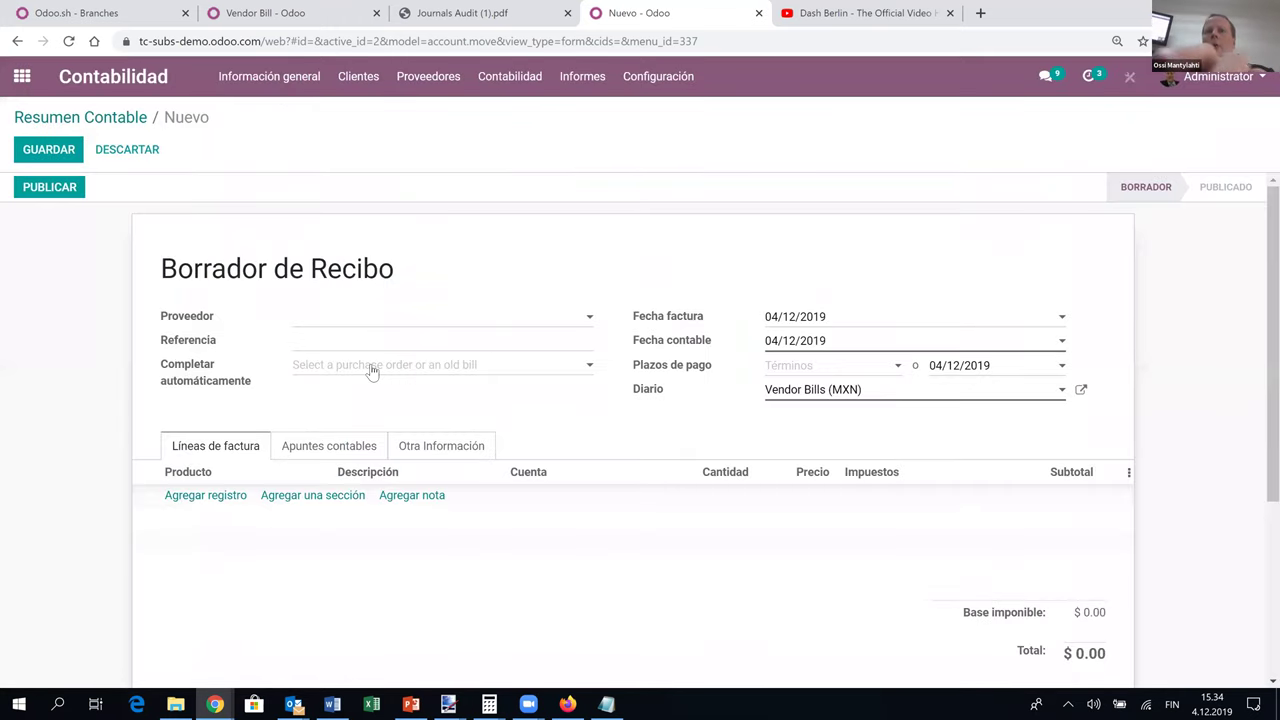
# Close the Journals Audit PDF and return to the Accounting Overview in the camaranordica database.
pyautogui.hotkey('ctrl', 'shift', 'Tab')
pyautogui.hotkey('ctrl', 'w')
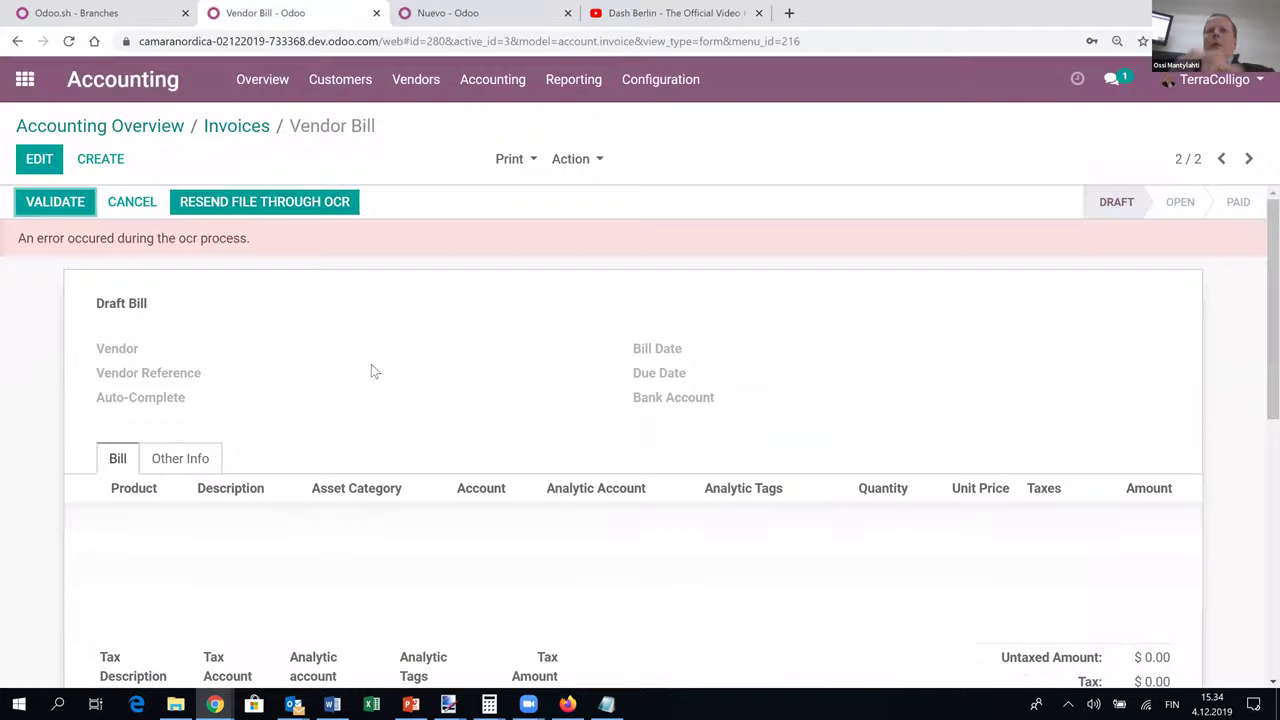
pyautogui.click(219, 130)
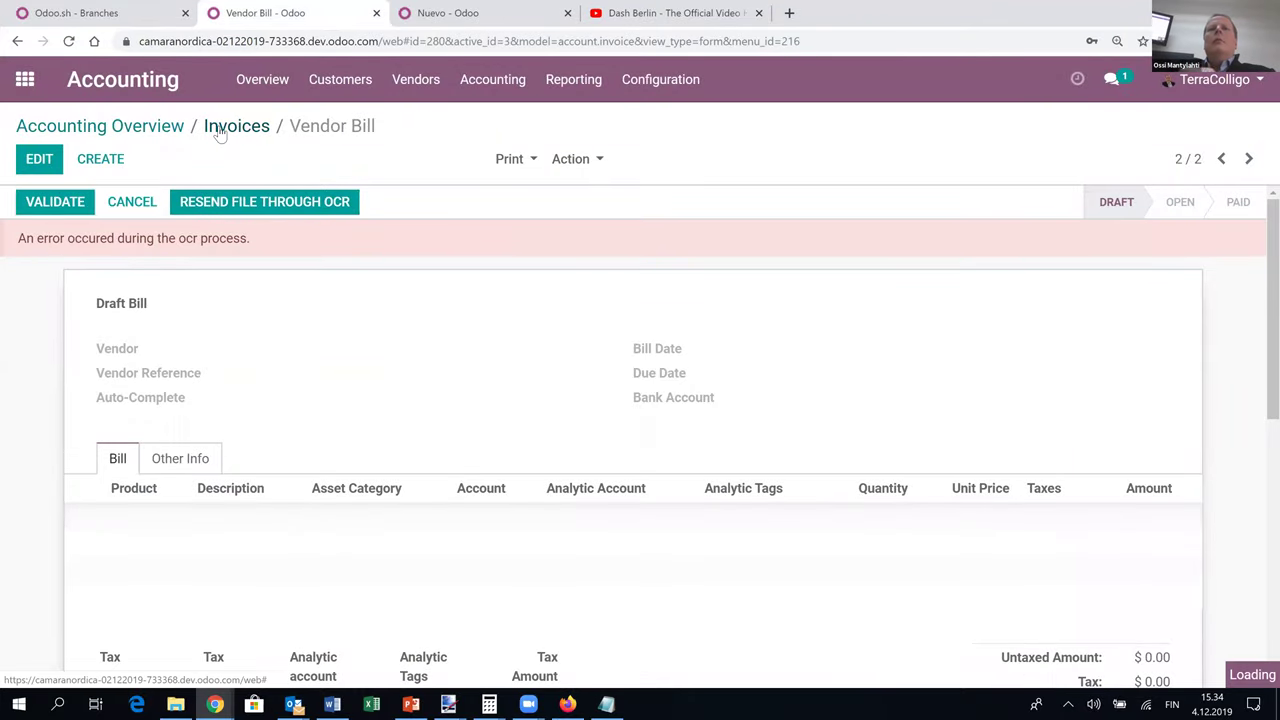
pyautogui.click(166, 128)
# Start a new vendor bill and set its vendor to Office Depot de México, SA de CV.
pyautogui.click(690, 284)
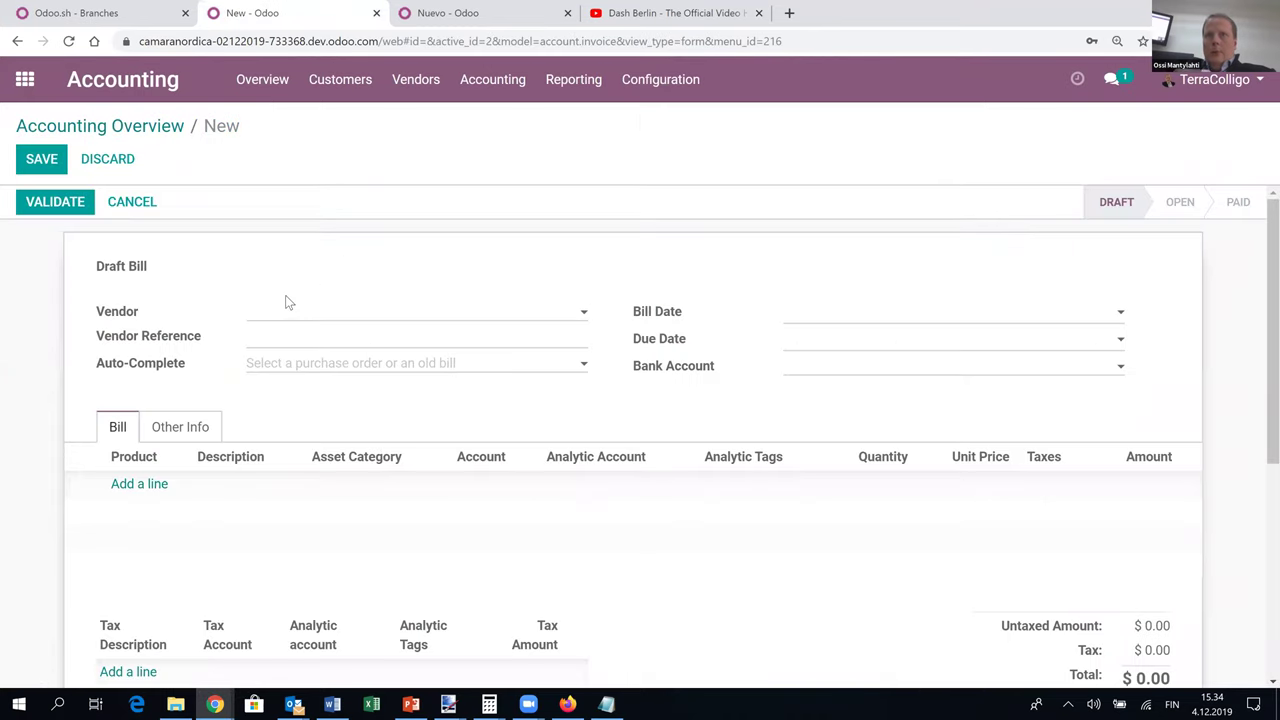
pyautogui.click(282, 314)
pyautogui.write('frs')
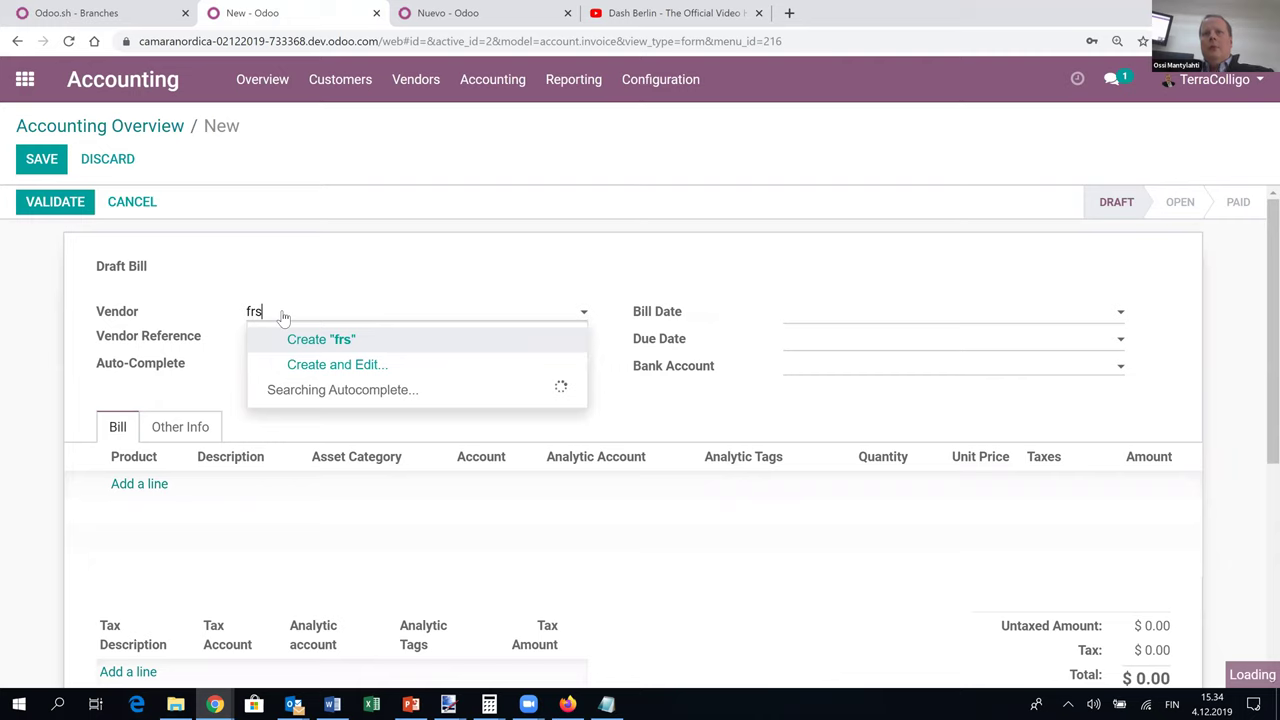
pyautogui.write('offi')
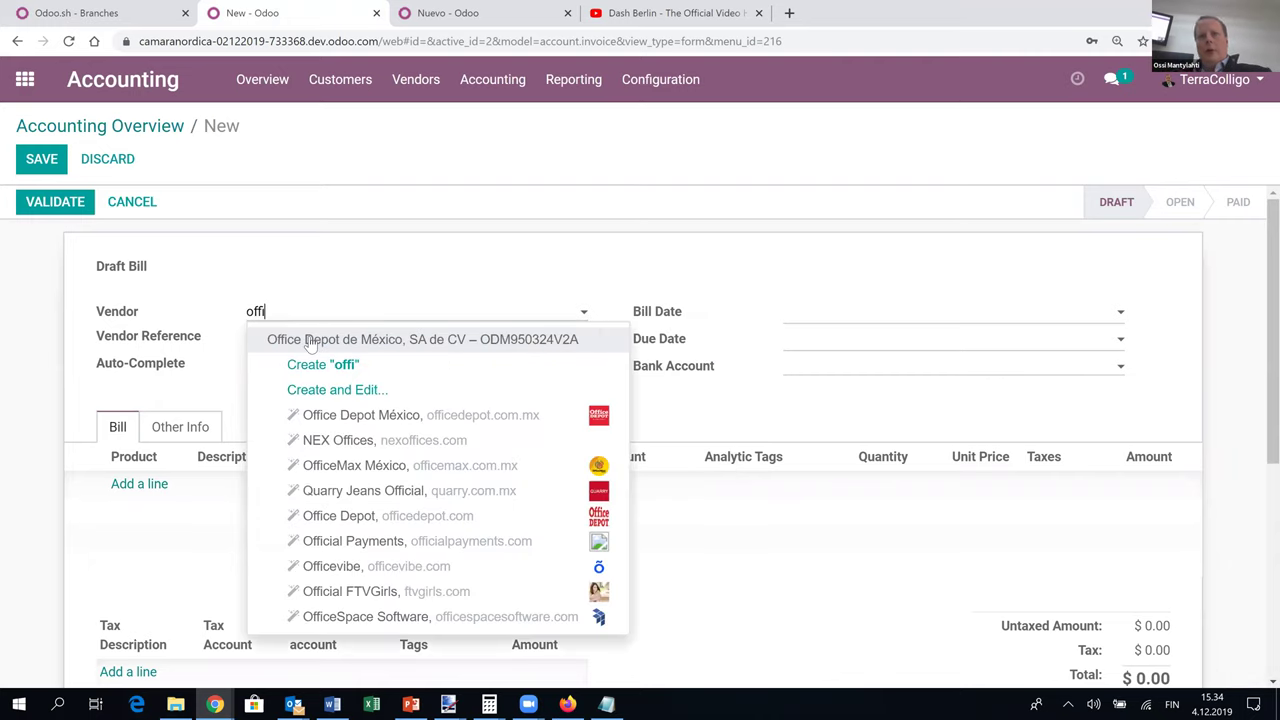
pyautogui.click(311, 343)
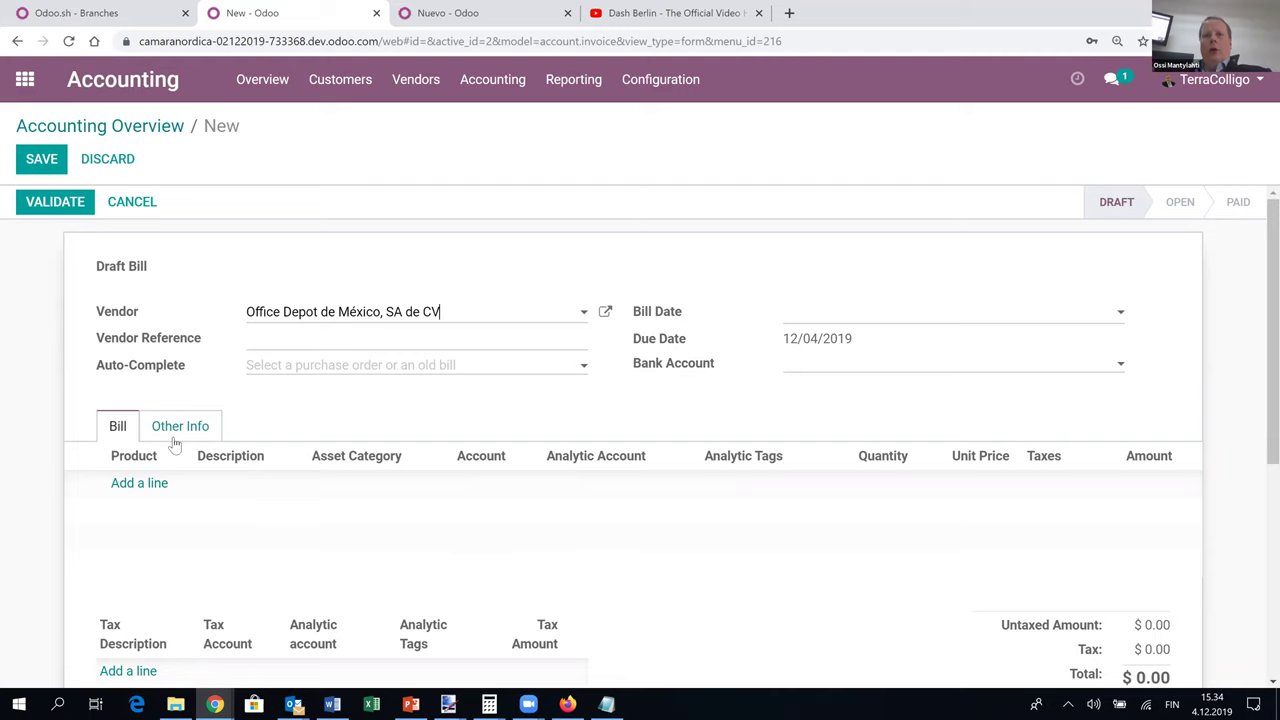
# Add a bill line for the product Papelería.
pyautogui.click(135, 484)
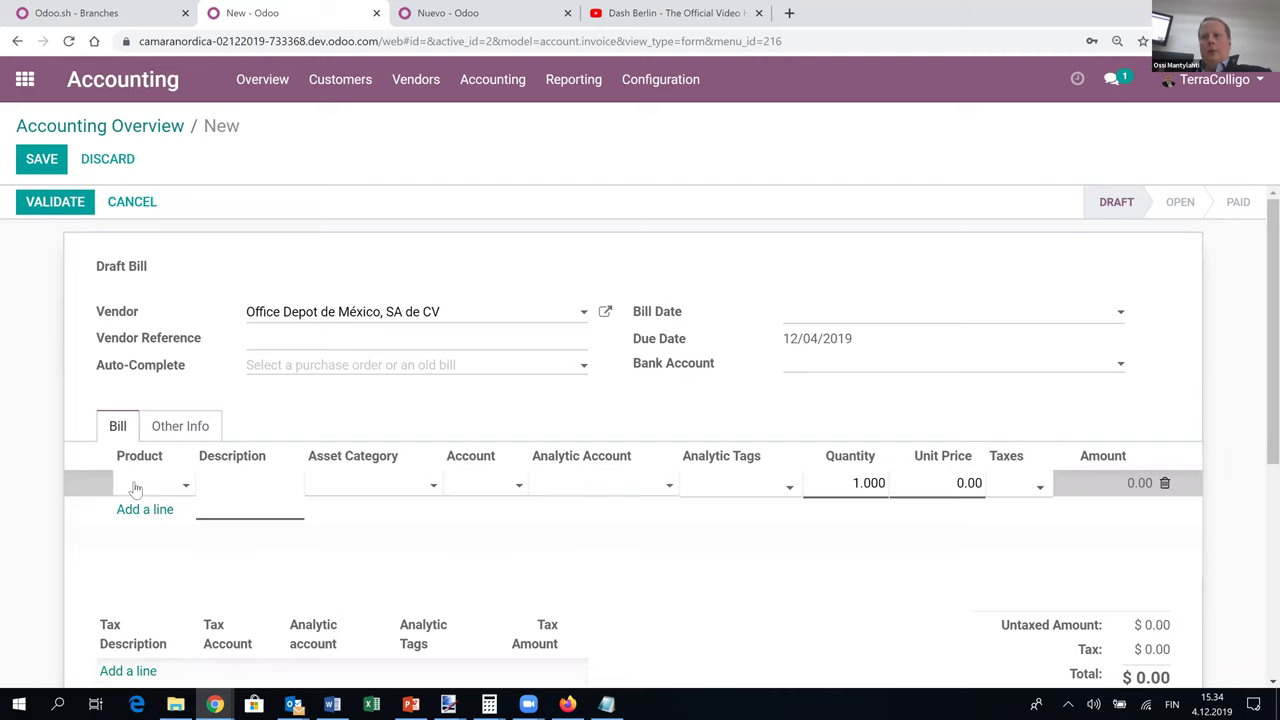
pyautogui.click(136, 486)
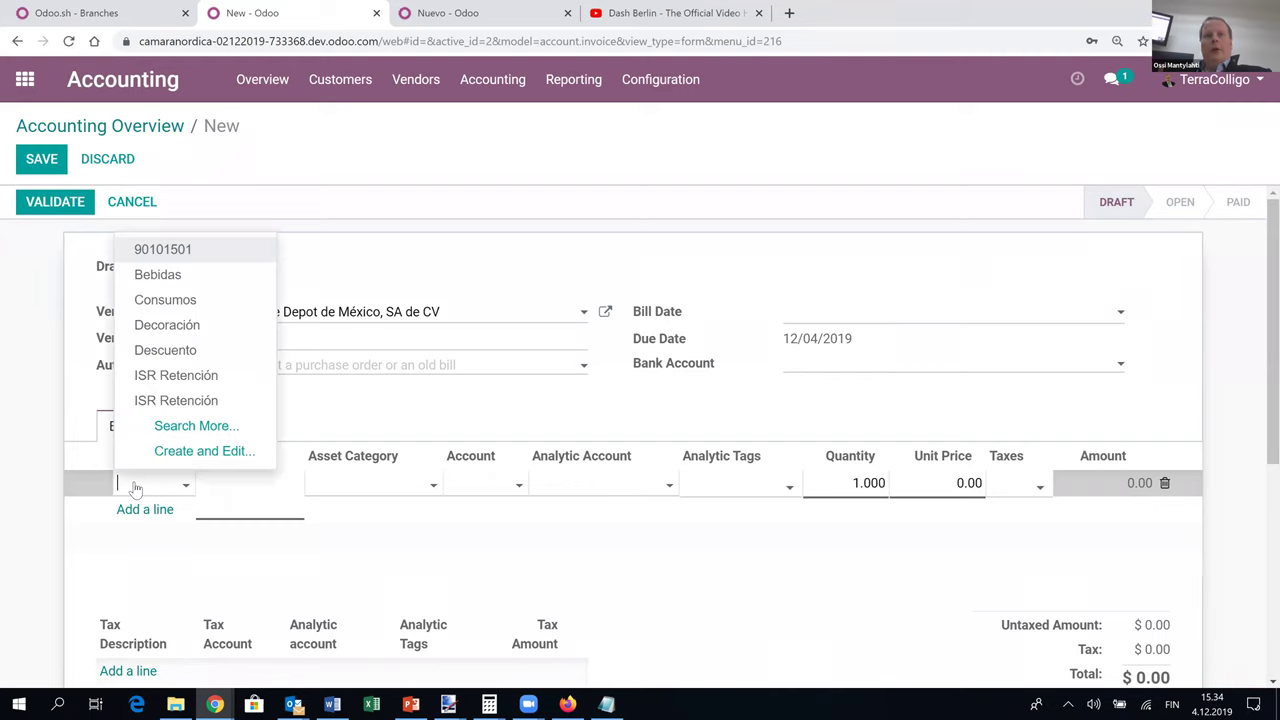
pyautogui.write('pape')
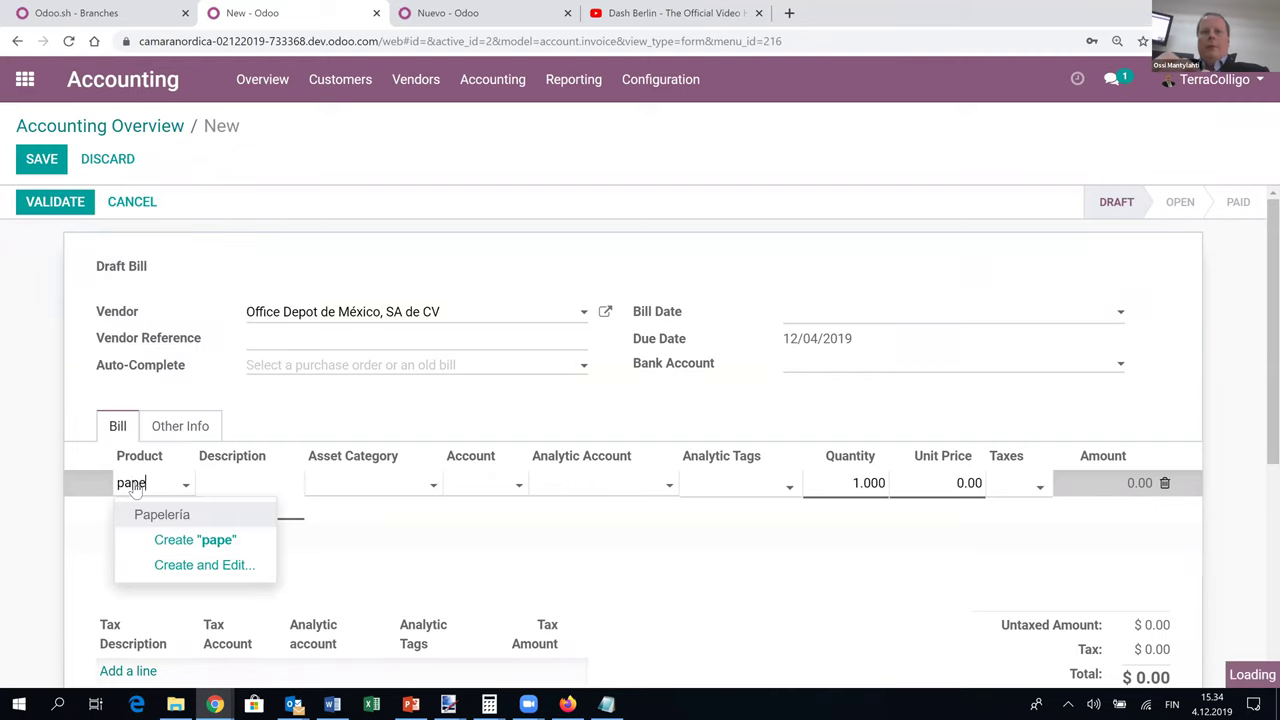
pyautogui.press('Escape')
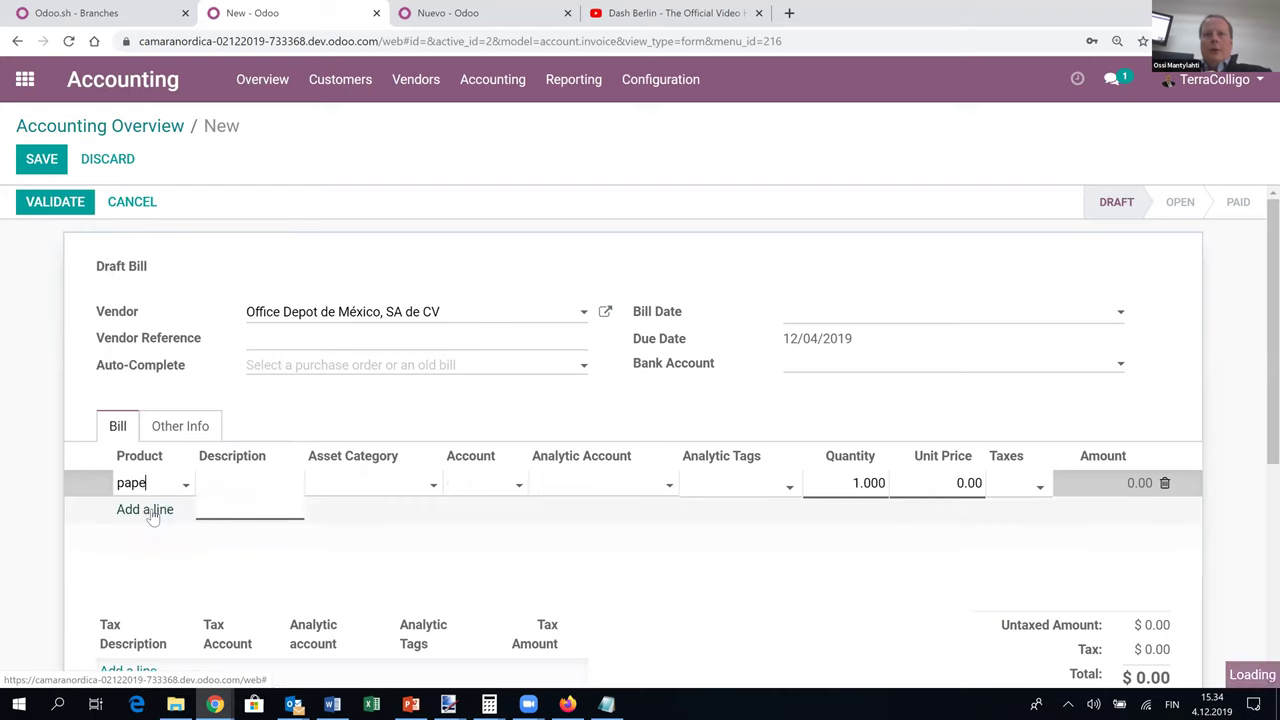
pyautogui.press('Tab')
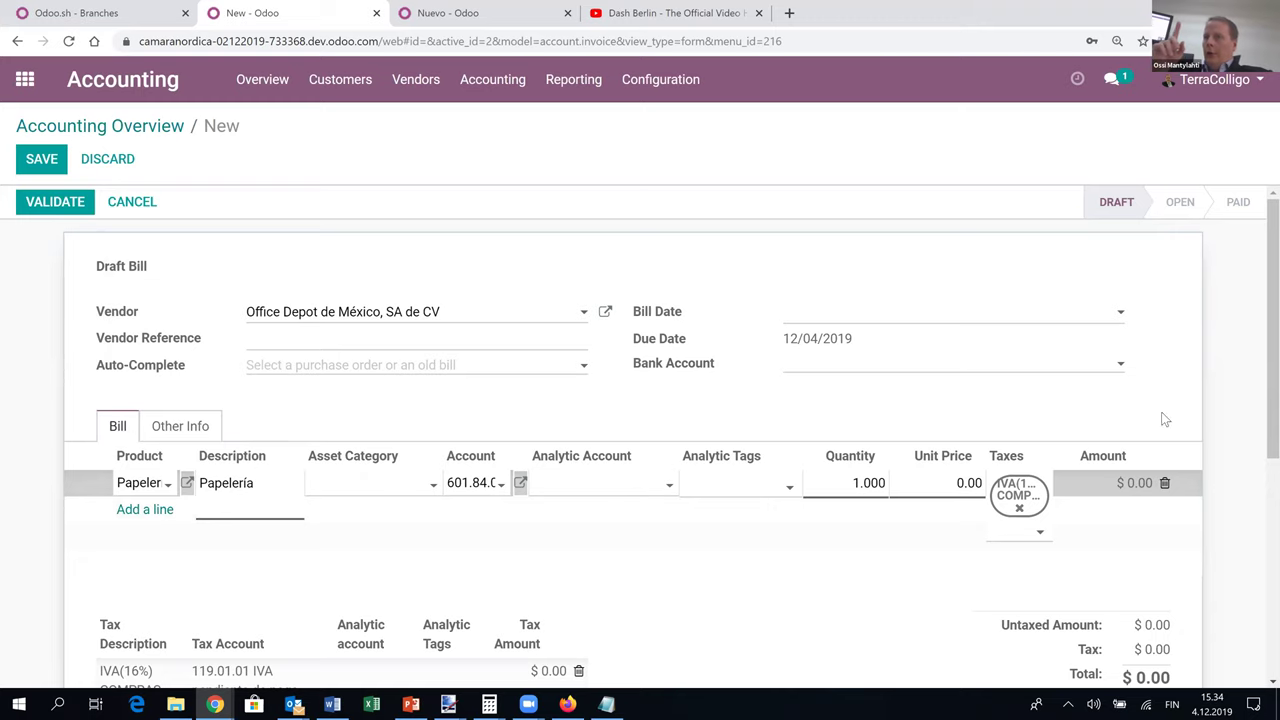
# Set the bill date to 12/04/2019 and validate the Office Depot bill.
pyautogui.click(1232, 406)
pyautogui.scroll(-5, 1234, 408)
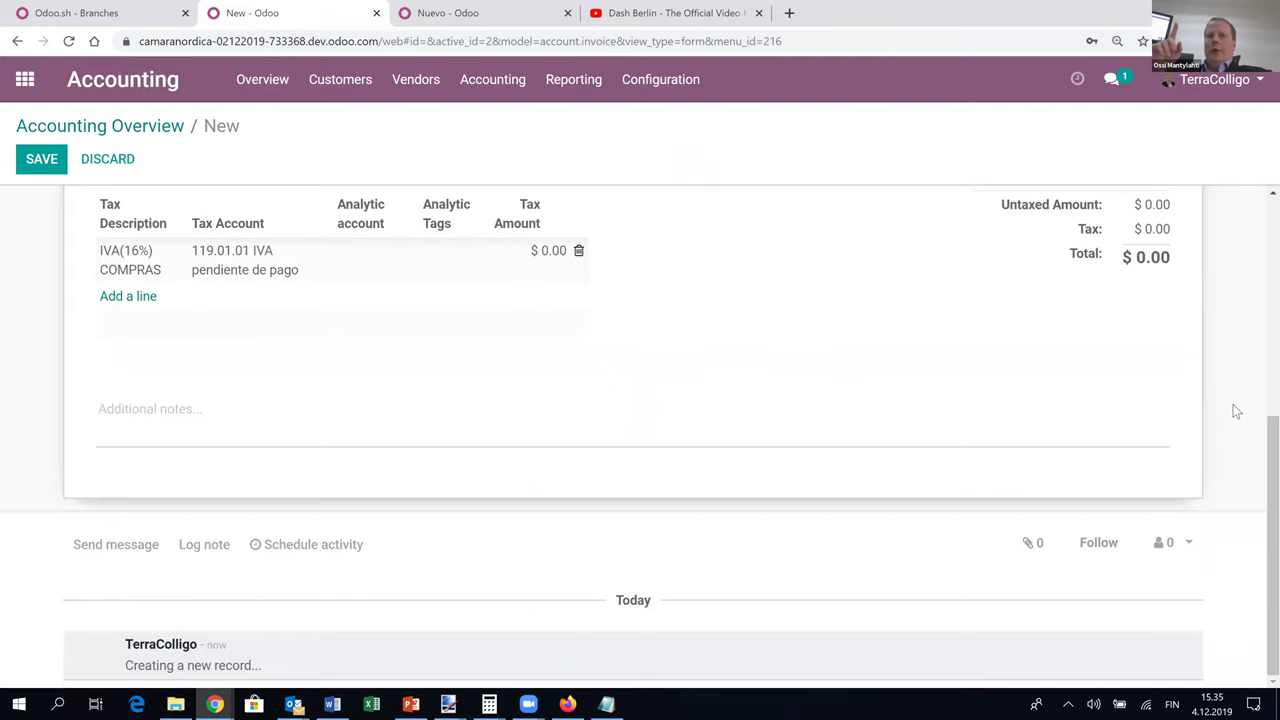
pyautogui.scroll(5, 55, 421)
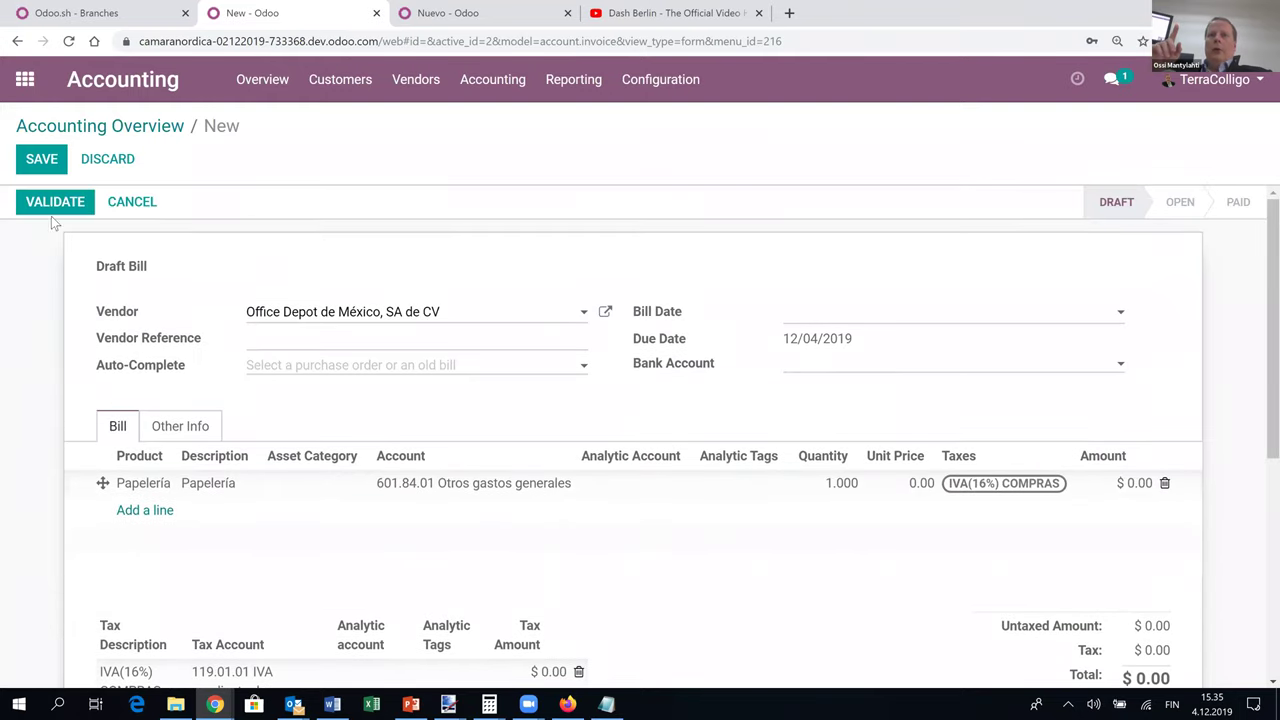
pyautogui.click(836, 316)
pyautogui.click(924, 403)
pyautogui.click(36, 212)
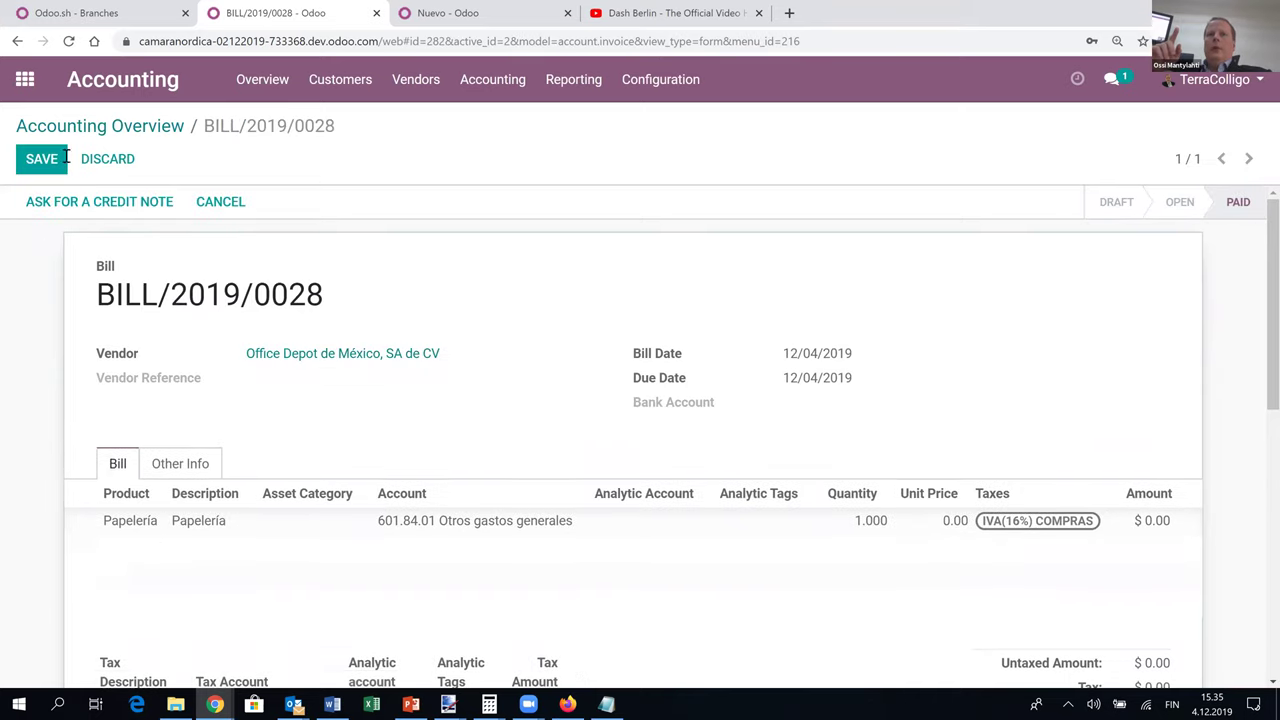
# Log a note on the validated bill with the Frsko Factura_A148 PDF and XML files attached.
pyautogui.scroll(-6, 65, 330)
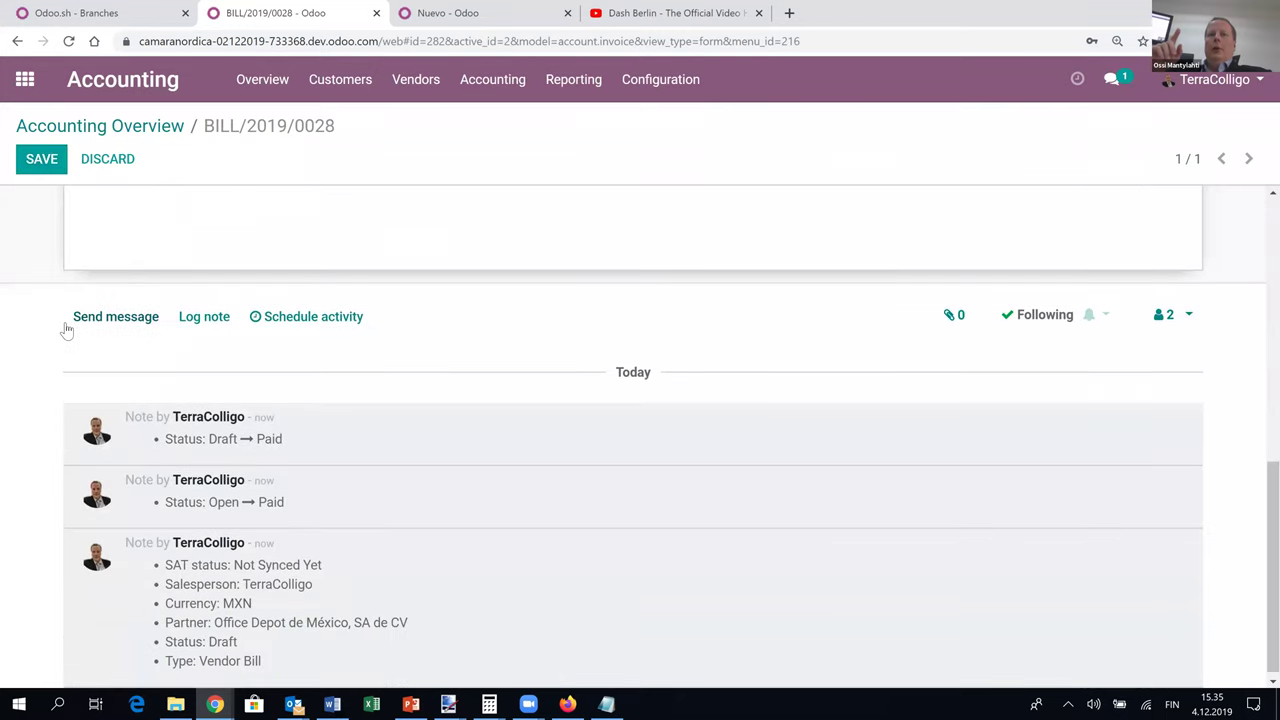
pyautogui.click(201, 318)
pyautogui.click(186, 432)
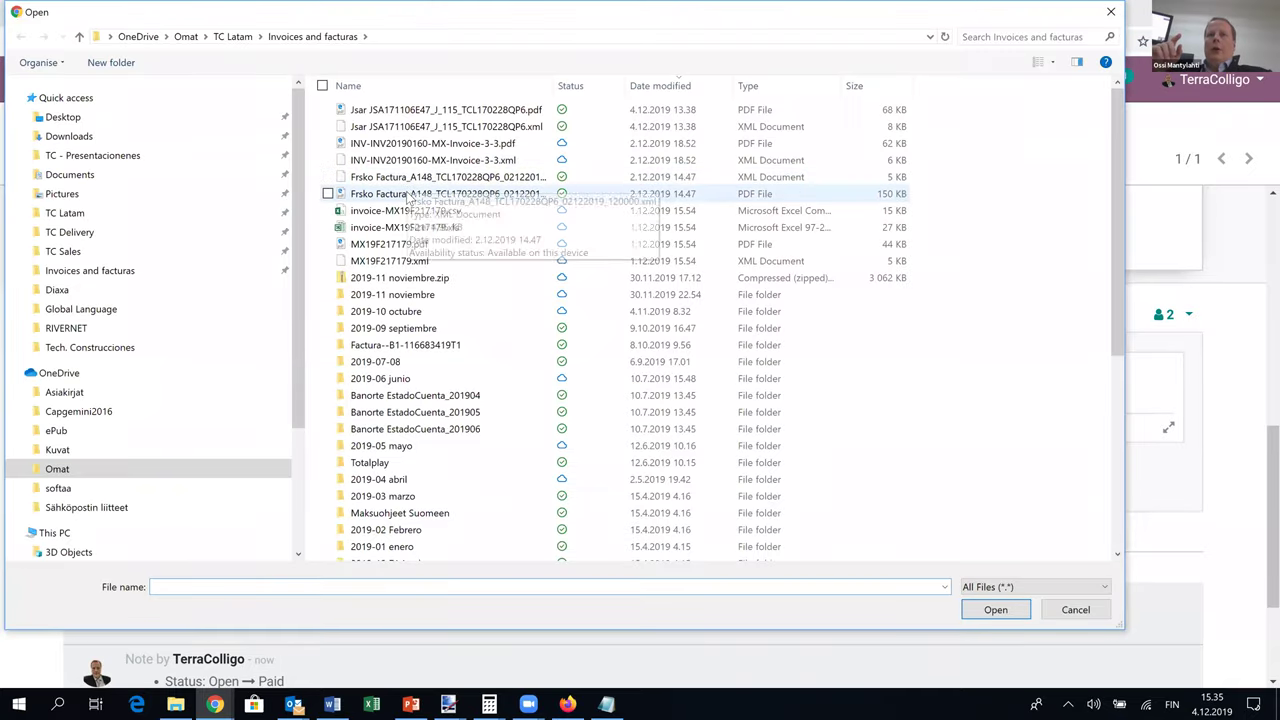
pyautogui.doubleClick(409, 193)
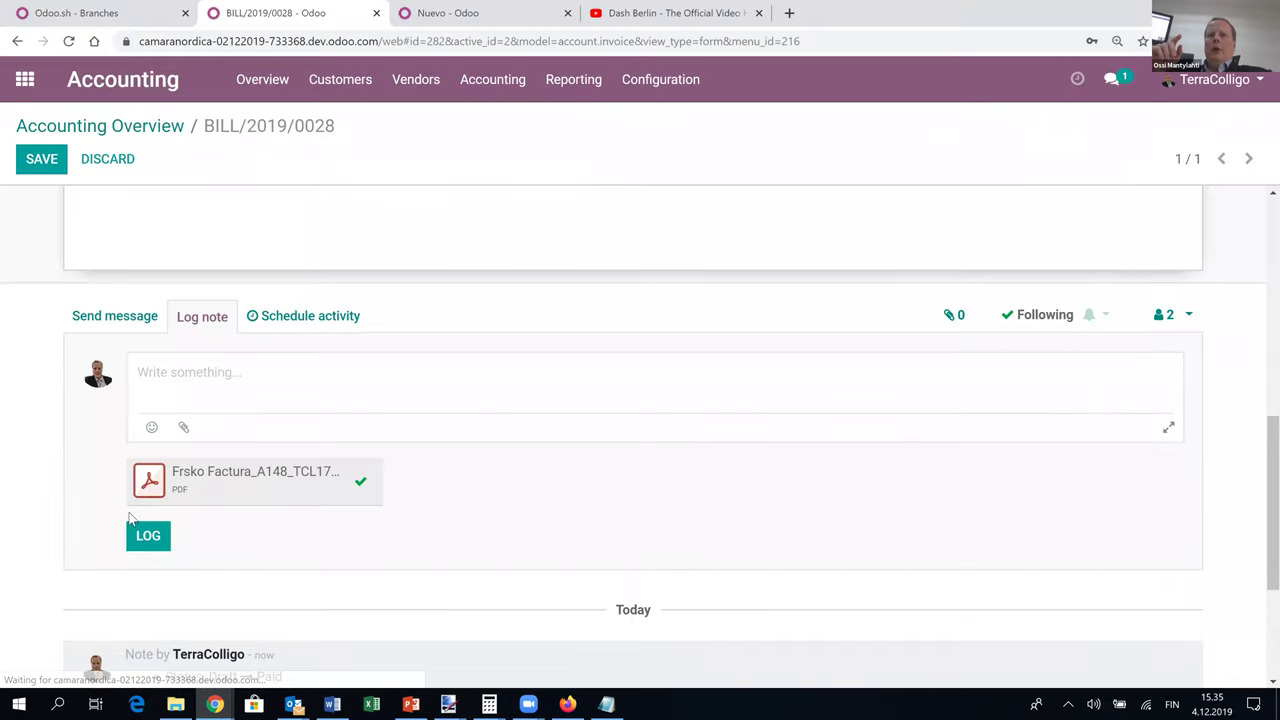
pyautogui.click(184, 427)
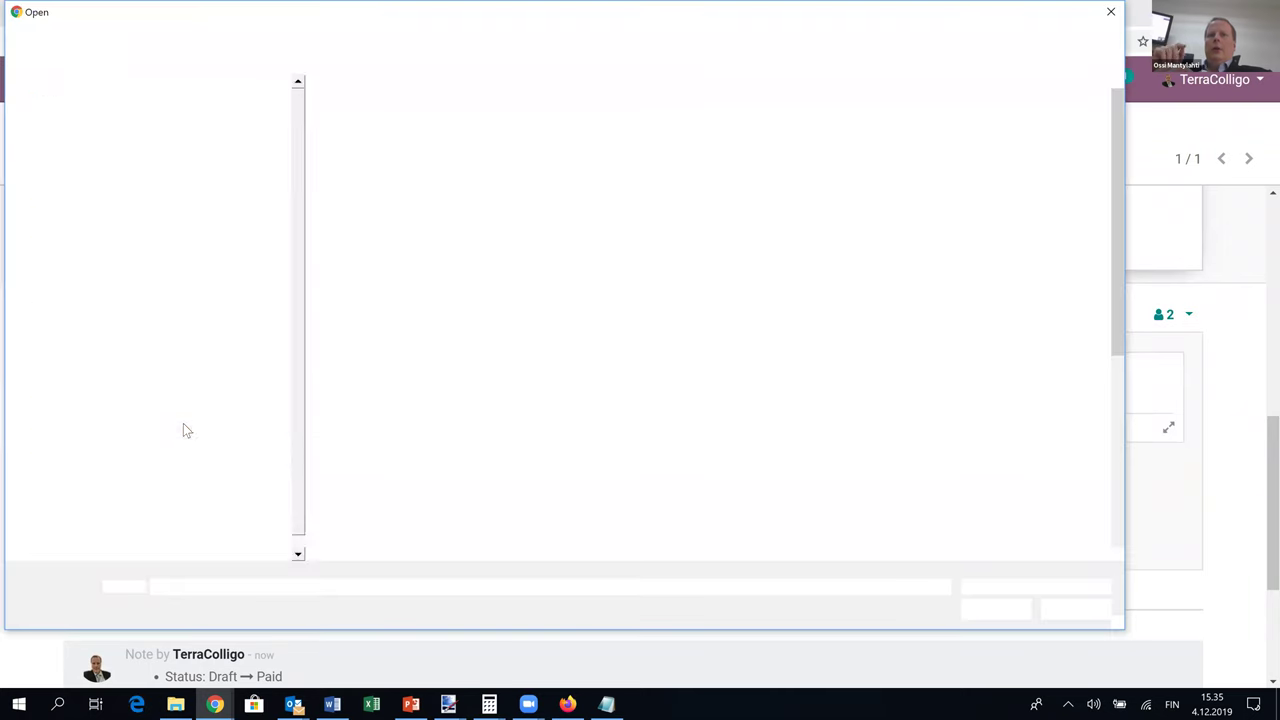
pyautogui.doubleClick(466, 177)
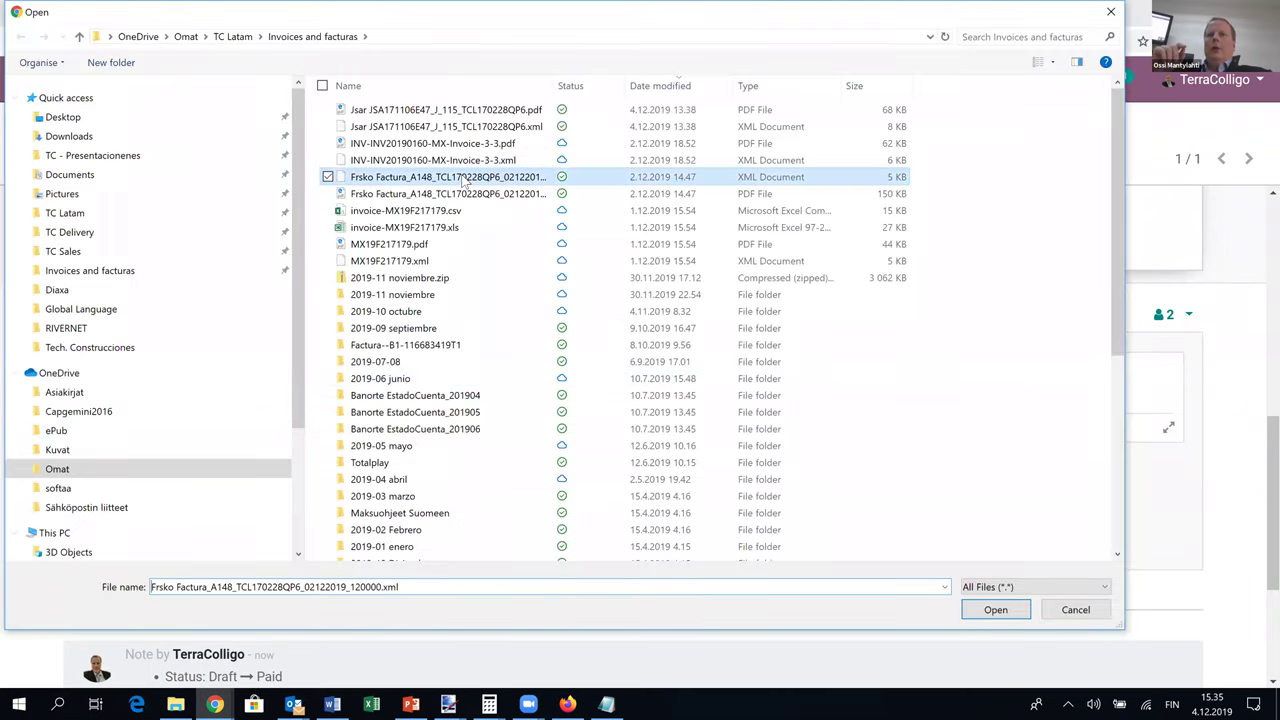
pyautogui.click(143, 540)
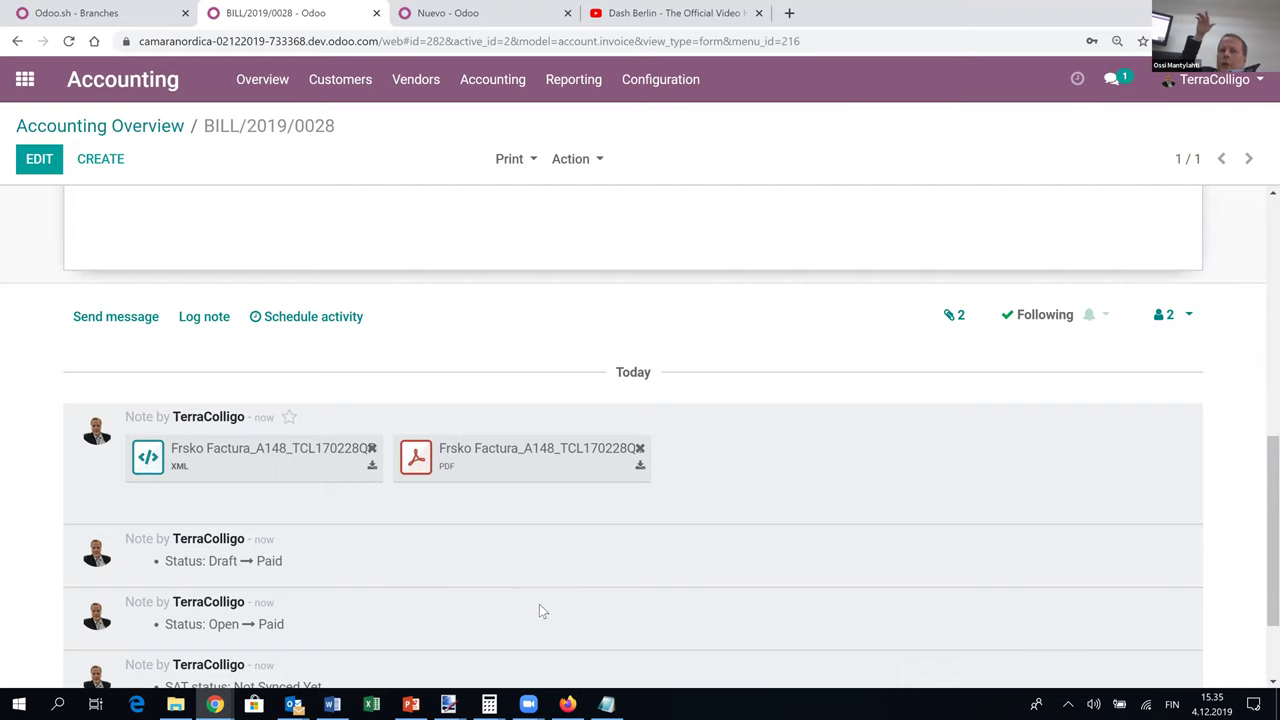
# Preview the attached Frsko invoice PDF, read its lines and totals, and close it.
pyautogui.click(412, 454)
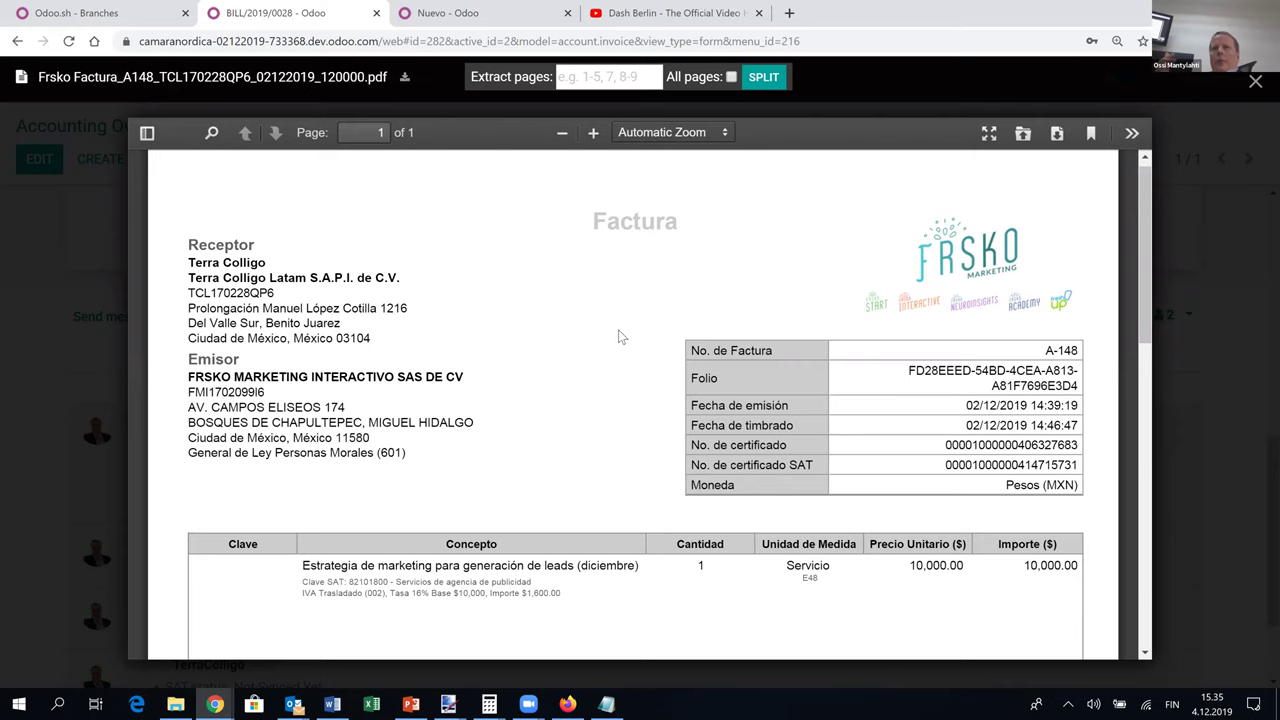
pyautogui.scroll(-3, 618, 337)
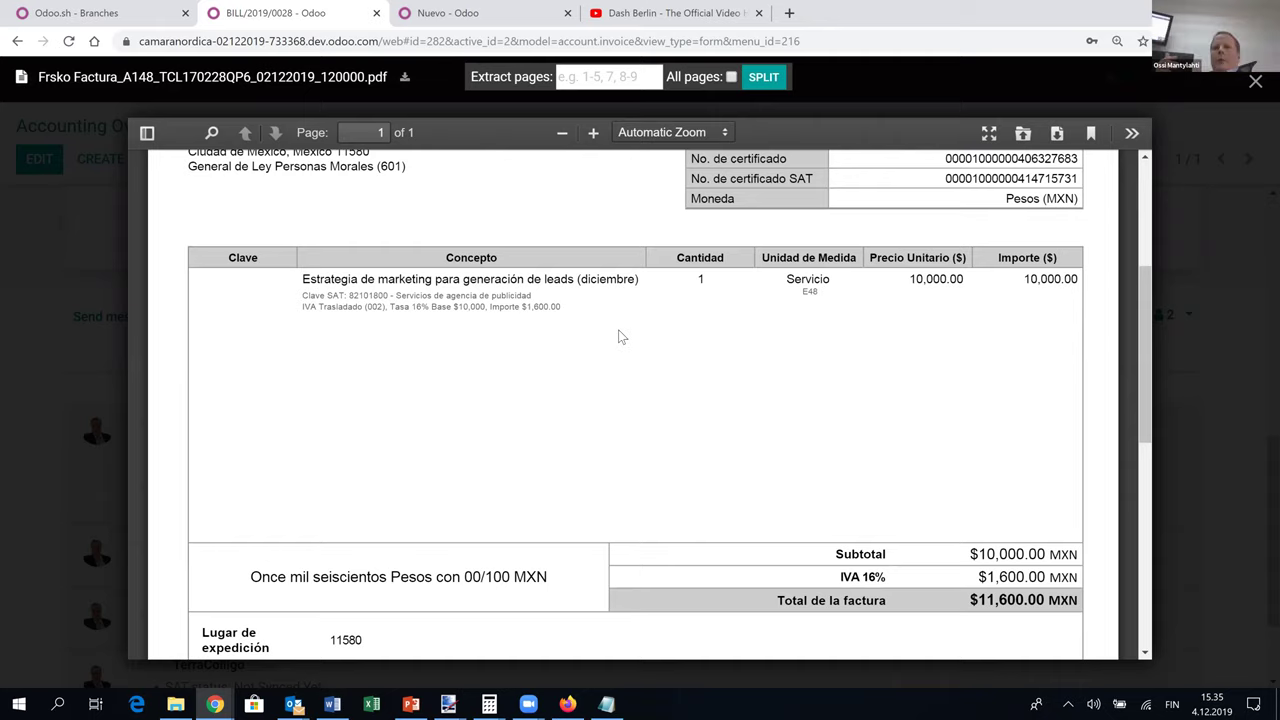
pyautogui.press('Escape')
pyautogui.scroll(10, 534, 560)
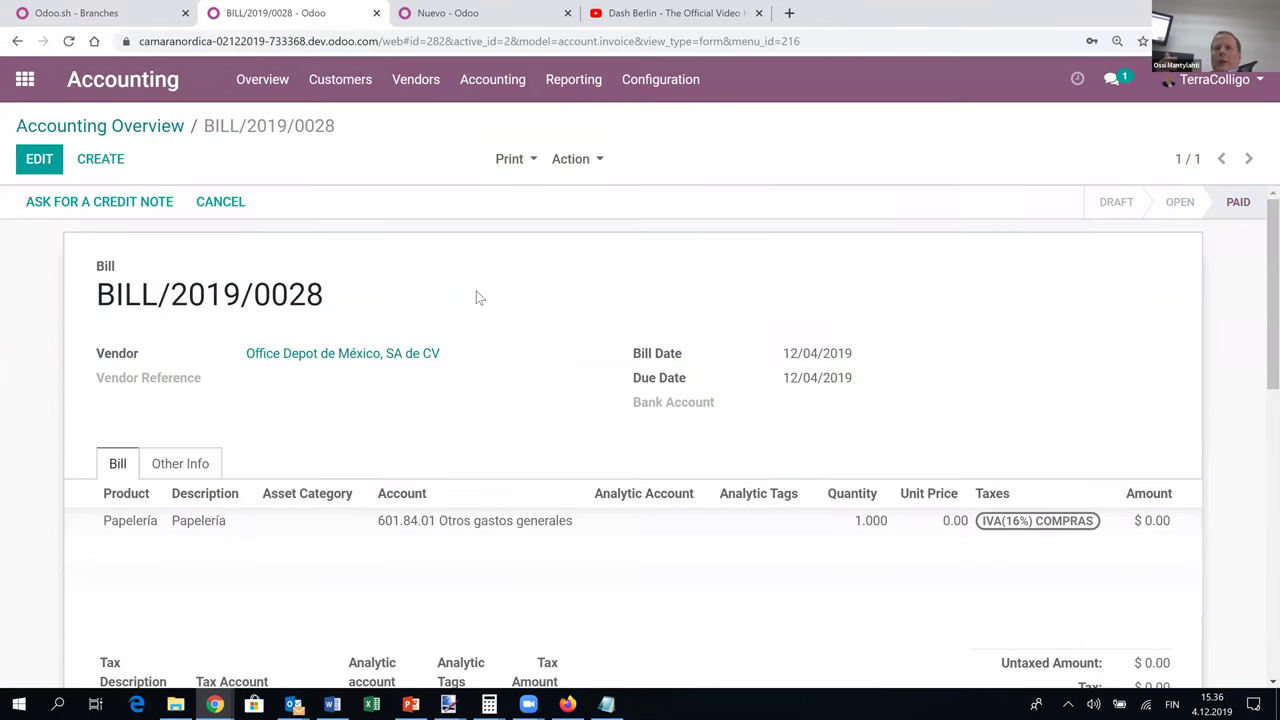
# Return to the Accounting Overview and import a vendor bill from the Frsko Factura_A148 XML file.
pyautogui.click(160, 127)
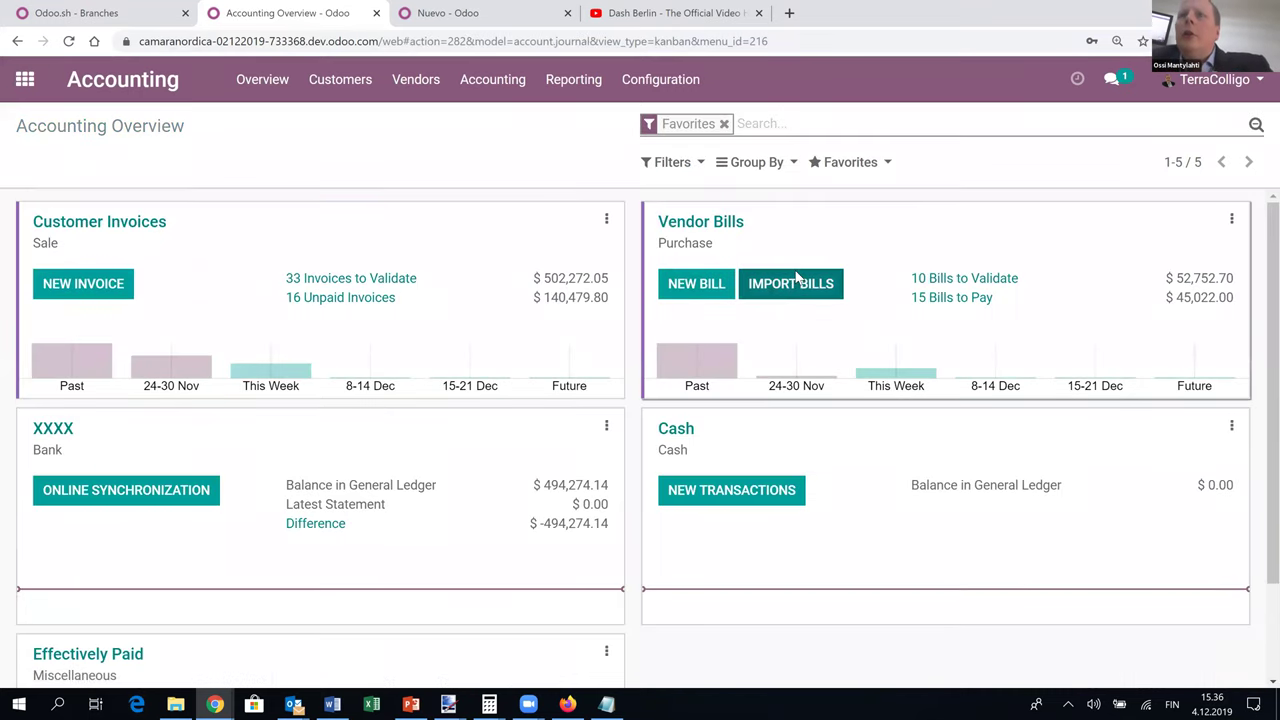
pyautogui.click(797, 280)
pyautogui.click(232, 258)
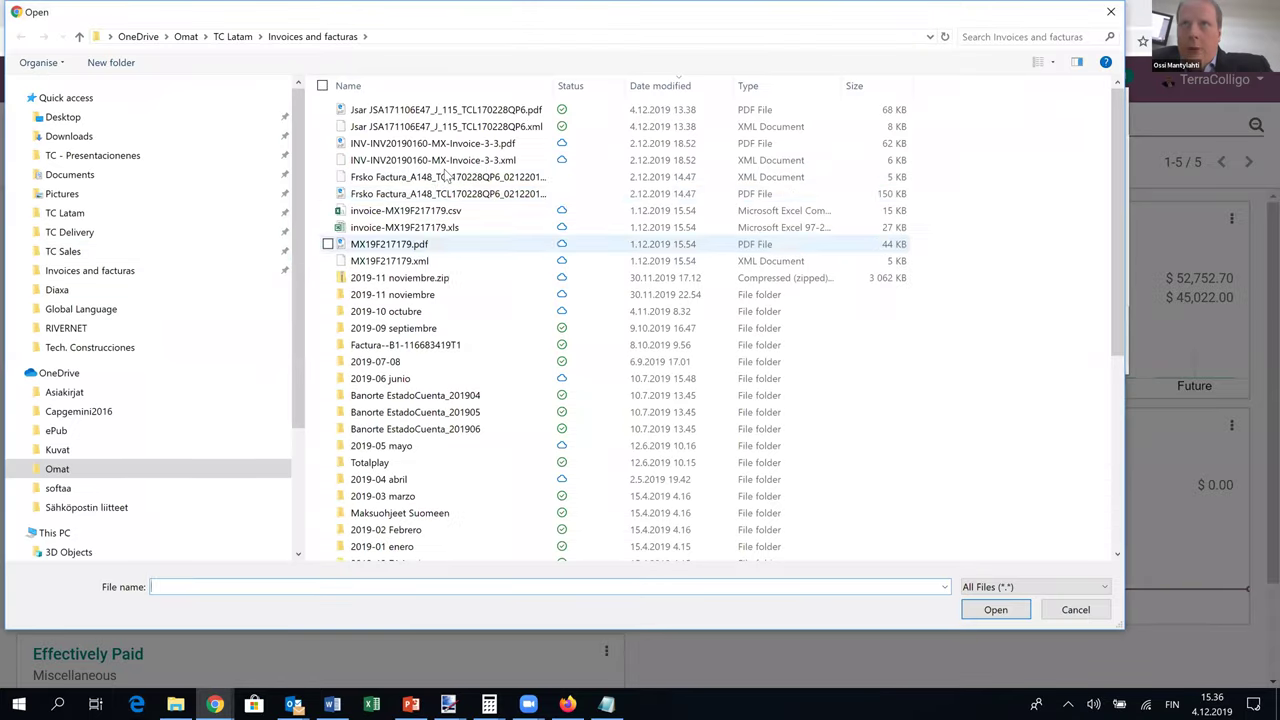
pyautogui.doubleClick(447, 176)
pyautogui.click(196, 418)
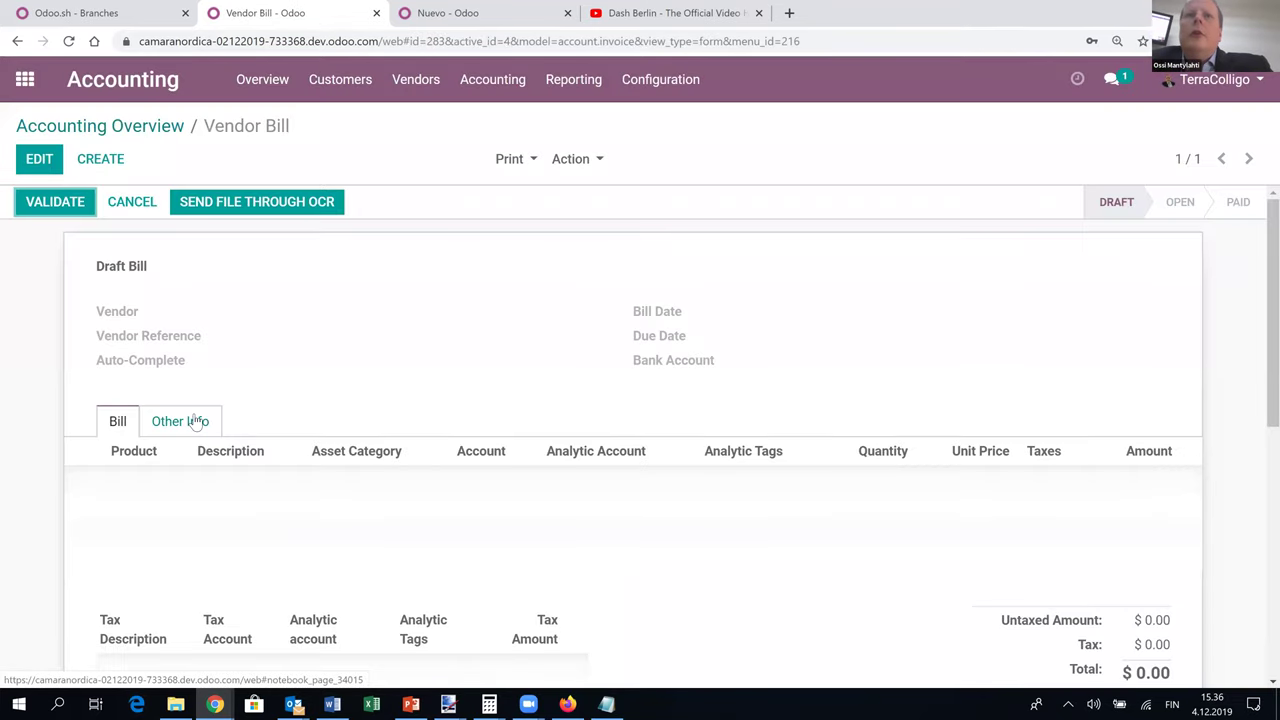
# Try to validate the imported draft bill without a vendor.
pyautogui.scroll(-3, 44, 387)
pyautogui.scroll(3, 42, 387)
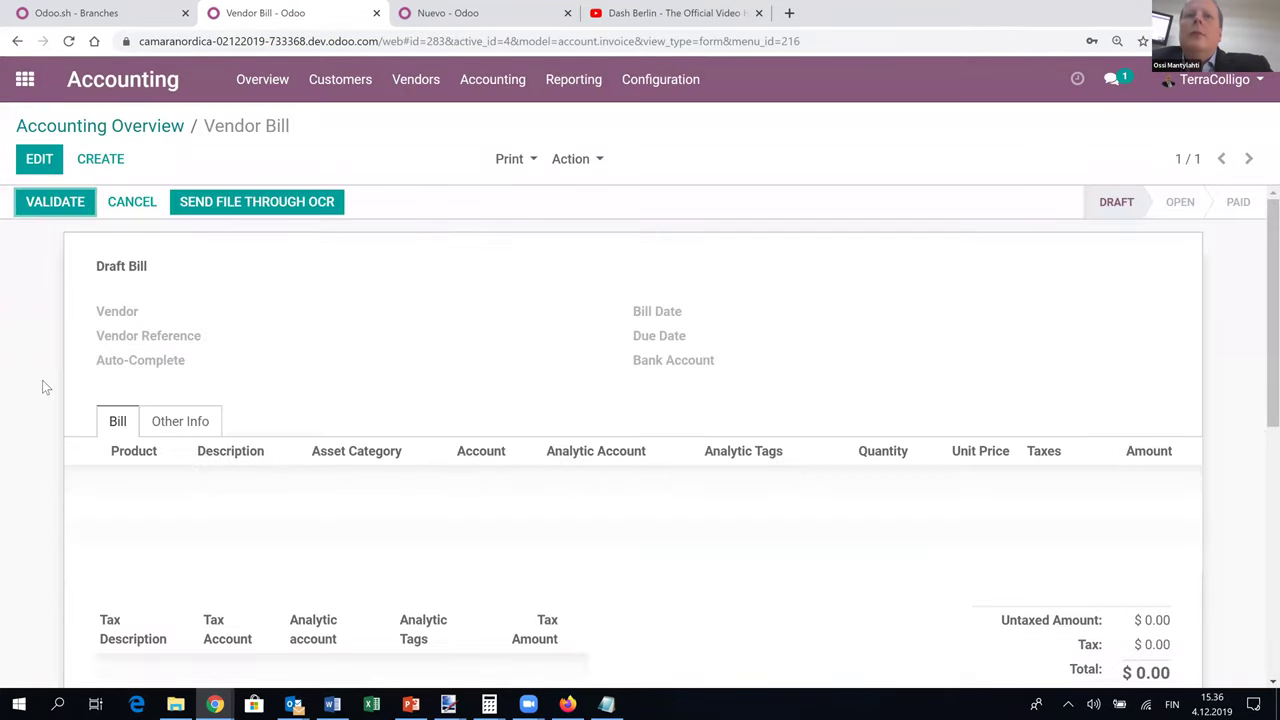
pyautogui.click(52, 204)
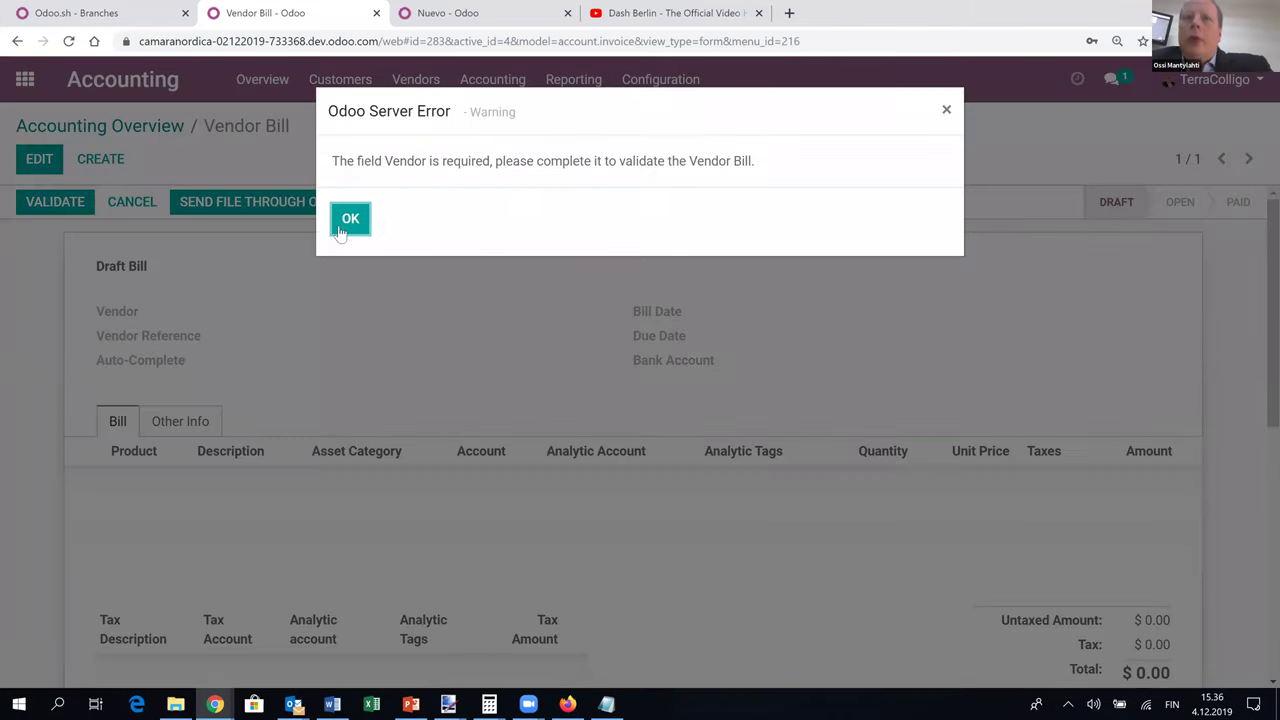
pyautogui.click(350, 220)
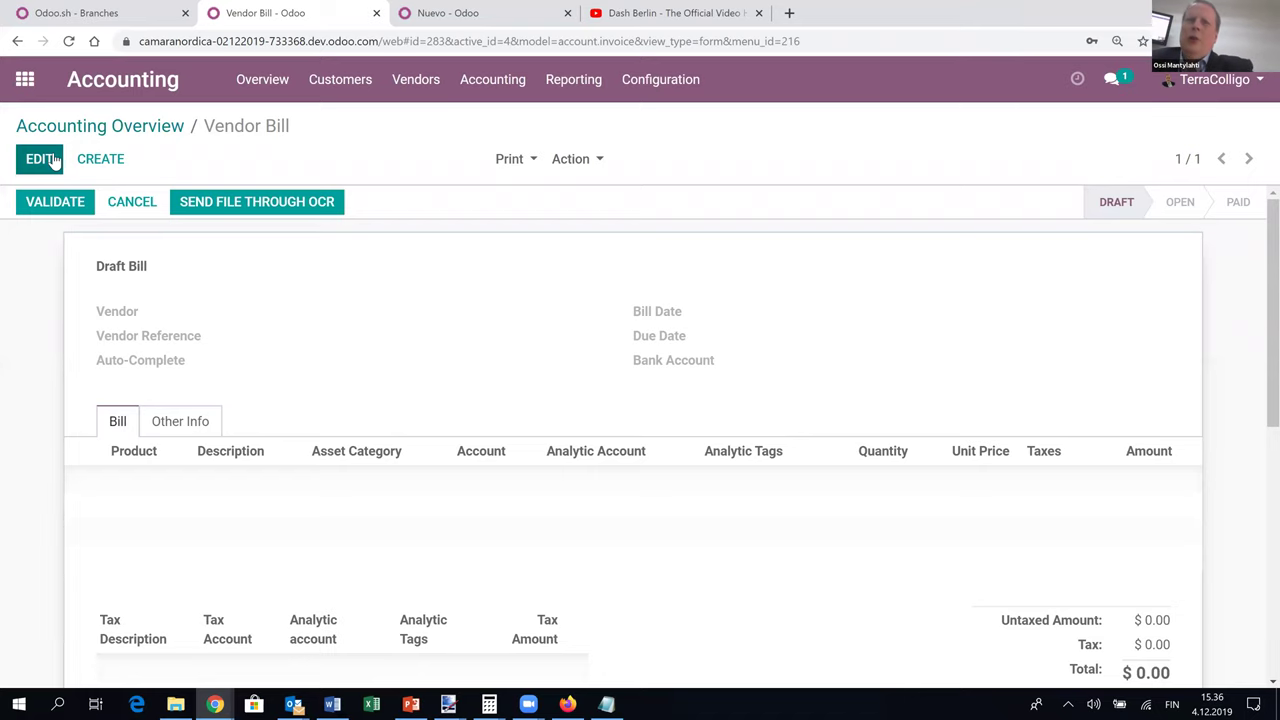
pyautogui.scroll(-3, 357, 289)
pyautogui.scroll(3, 357, 290)
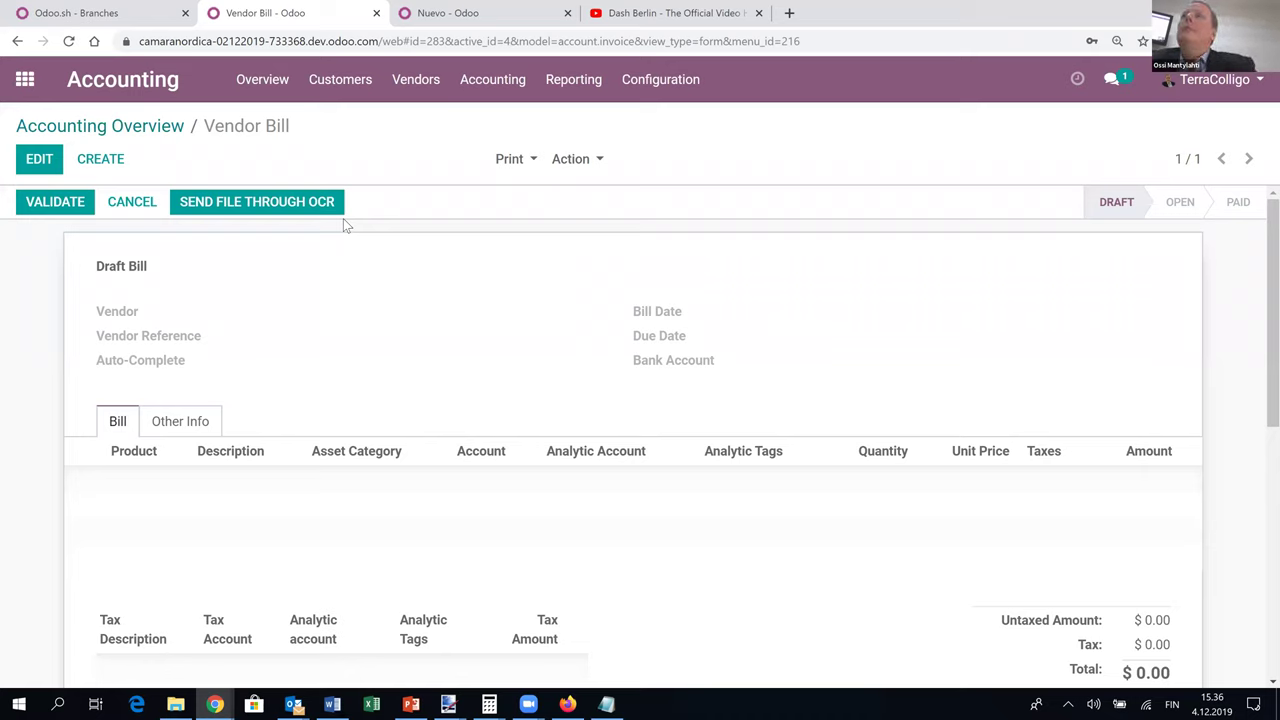
# Cancel the imported draft bill and open the Vendor Bills list from the Accounting Overview.
pyautogui.click(135, 204)
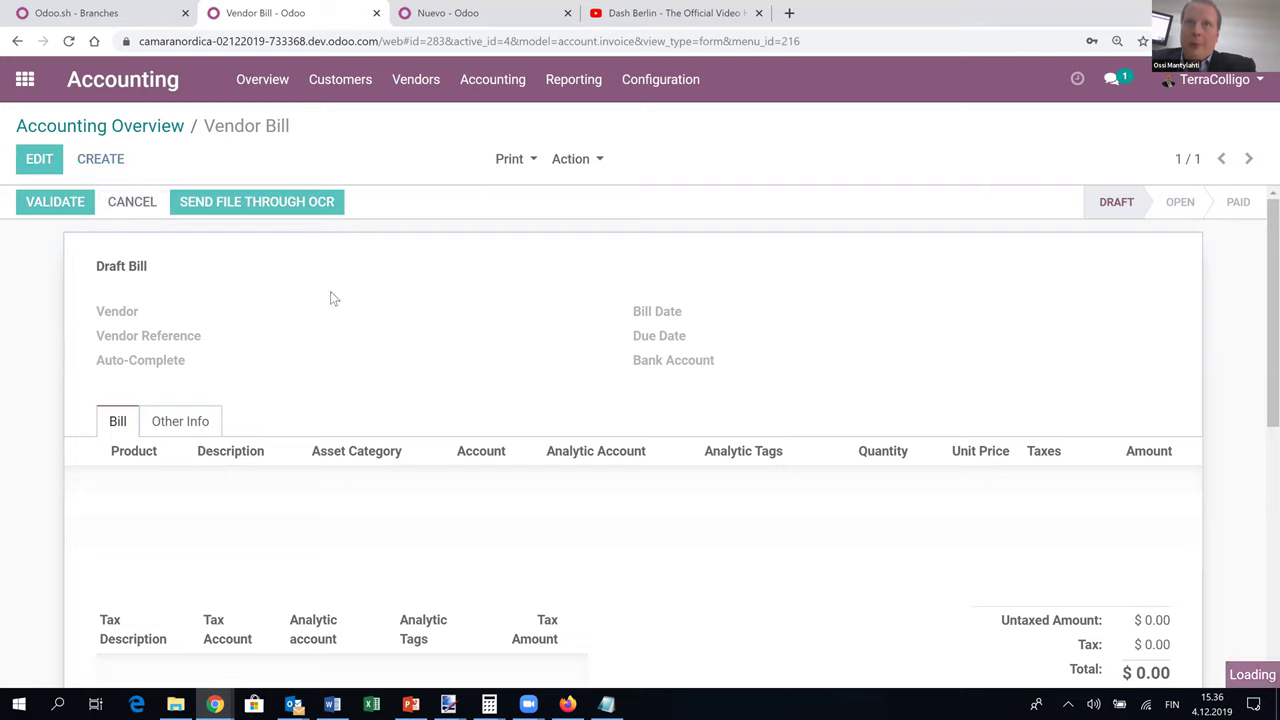
pyautogui.click(114, 126)
pyautogui.click(722, 232)
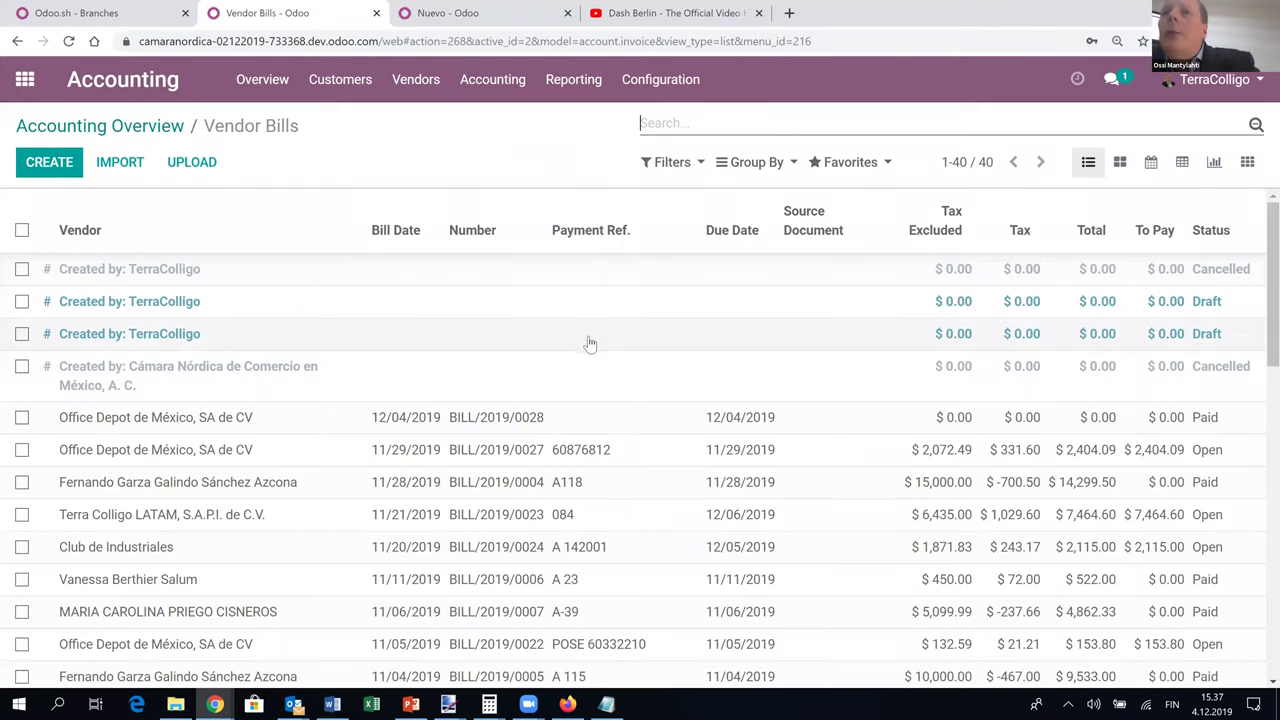
# Open the unpaid Office Depot de México vendor bill dated 11/29/2019 and review its lines, taxes and totals.
pyautogui.click(178, 457)
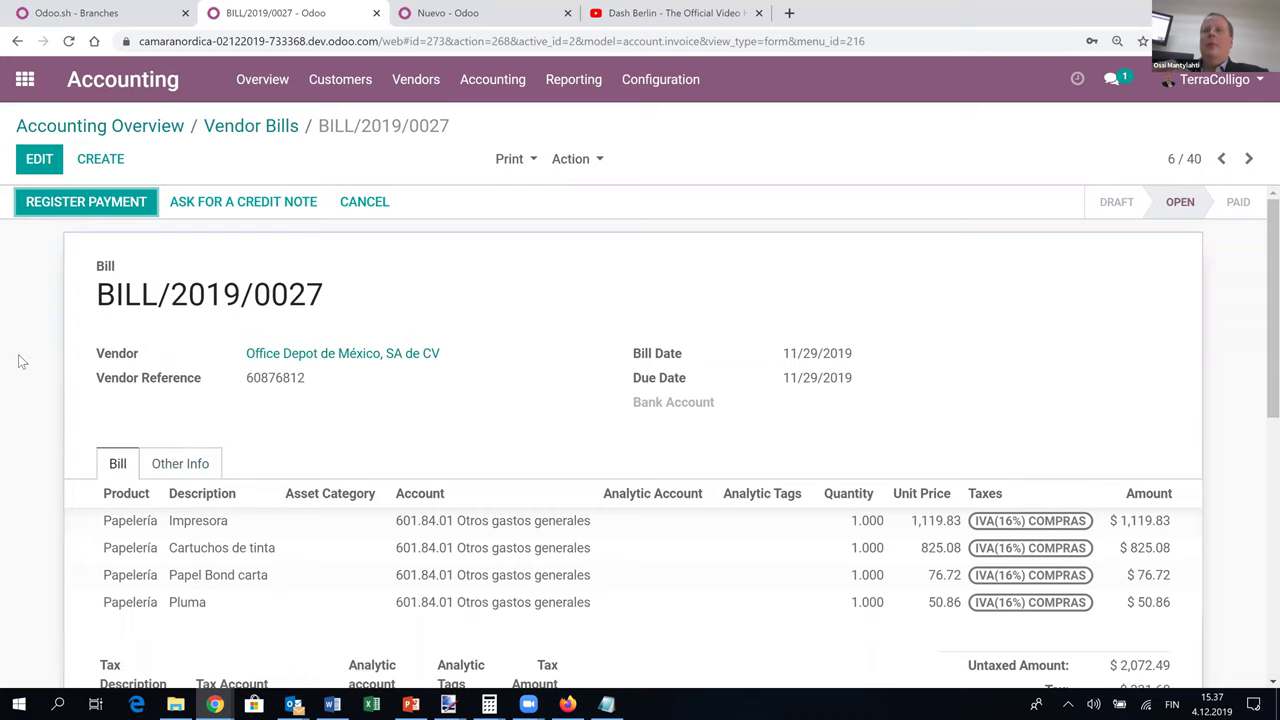
pyautogui.scroll(-3, 20, 361)
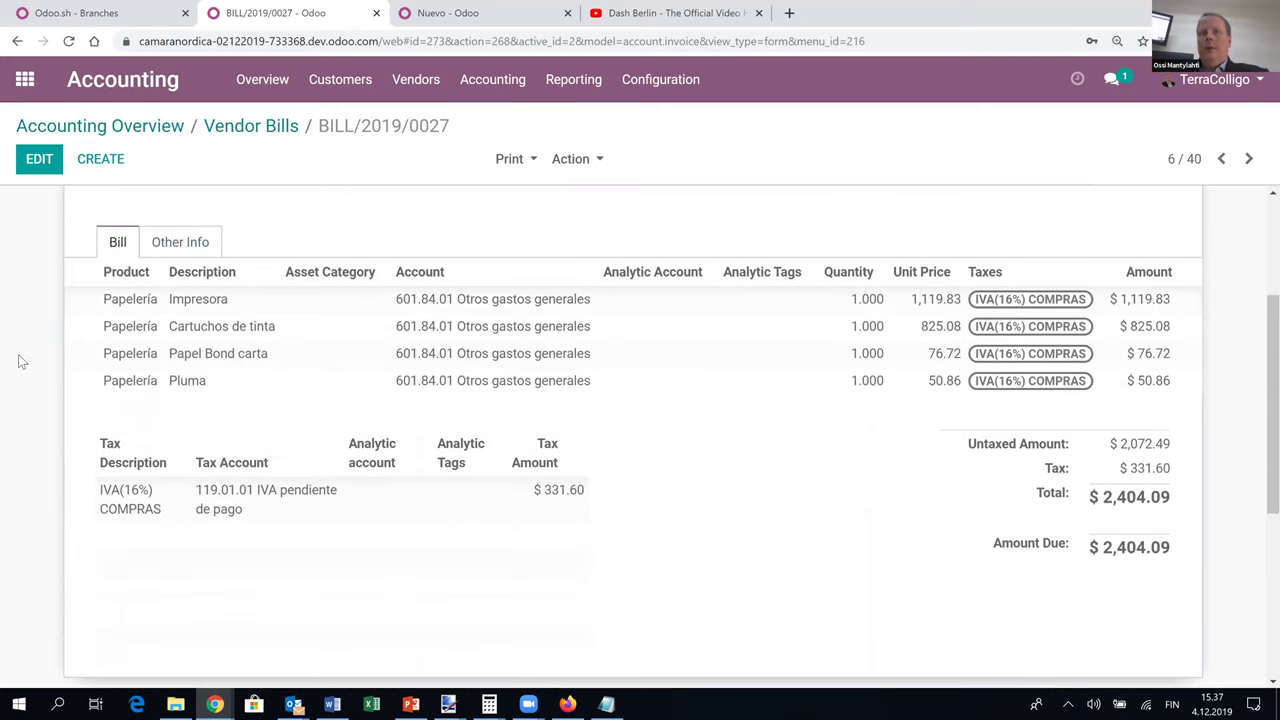
pyautogui.scroll(1, 18, 361)
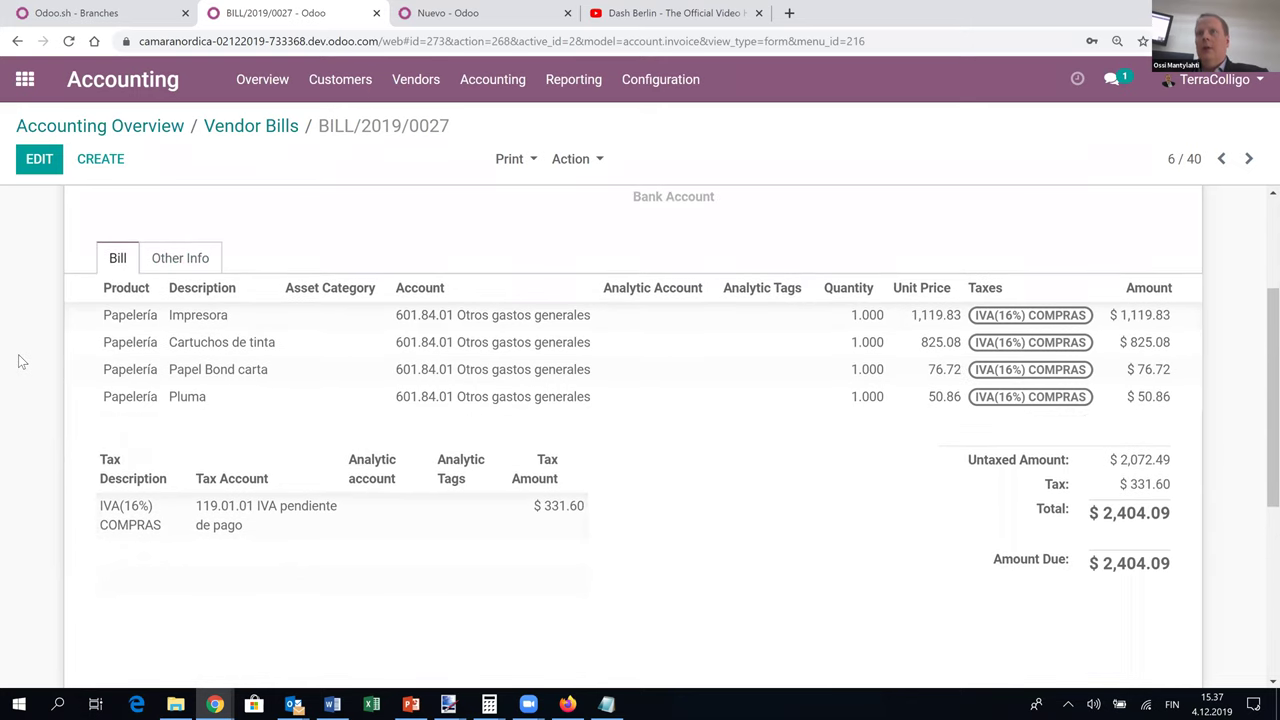
pyautogui.scroll(3, 20, 361)
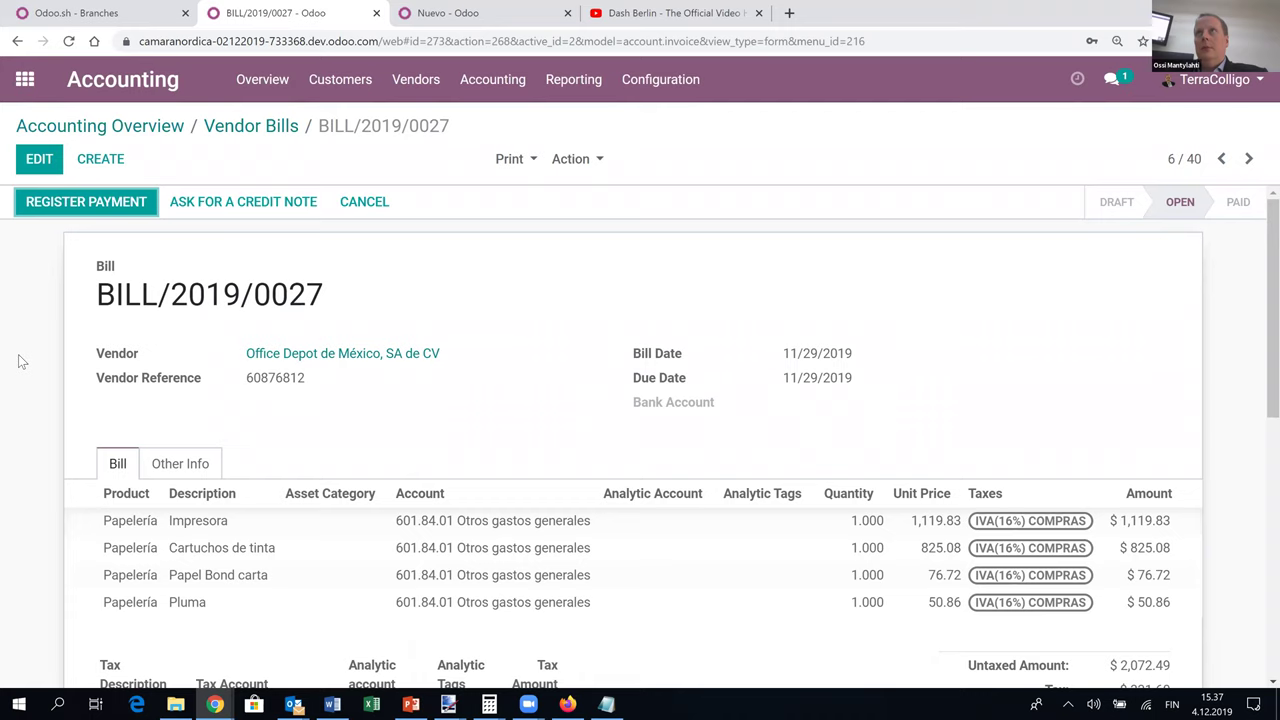
# Register the bill's full payment with the Cash (MXN) payment journal, leaving the partner bank empty, and validate it.
pyautogui.click(82, 205)
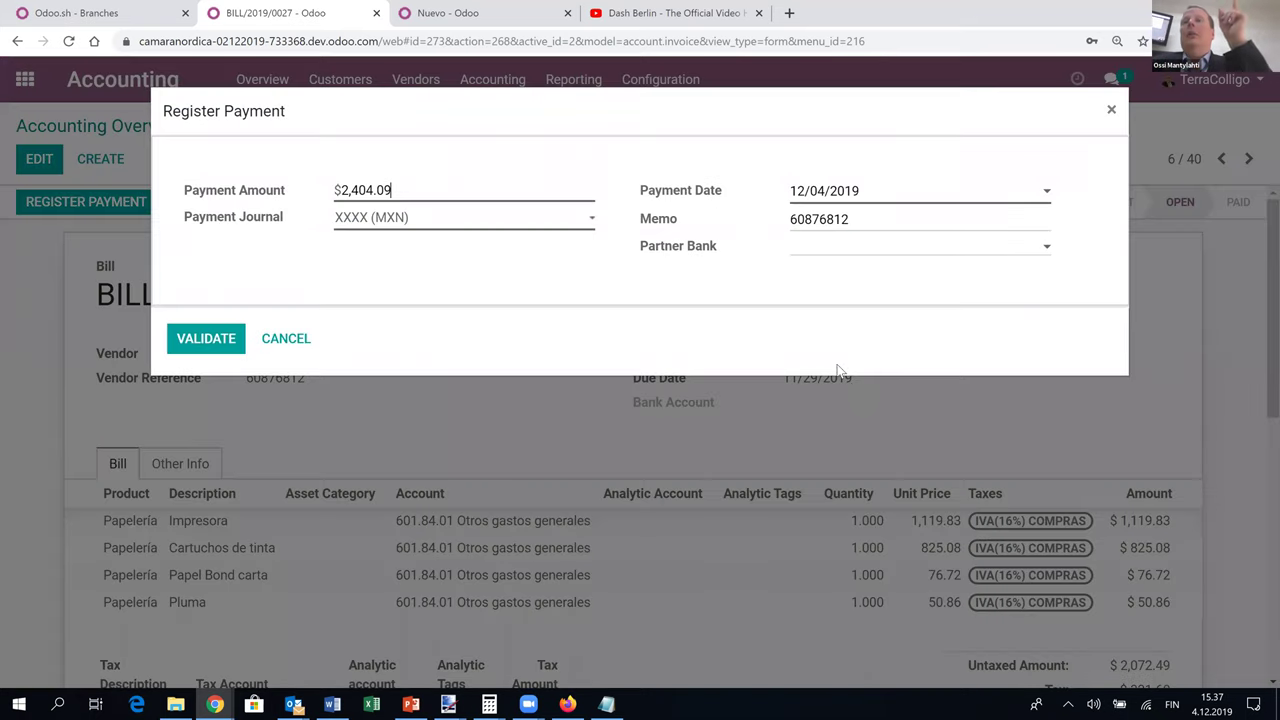
pyautogui.click(421, 224)
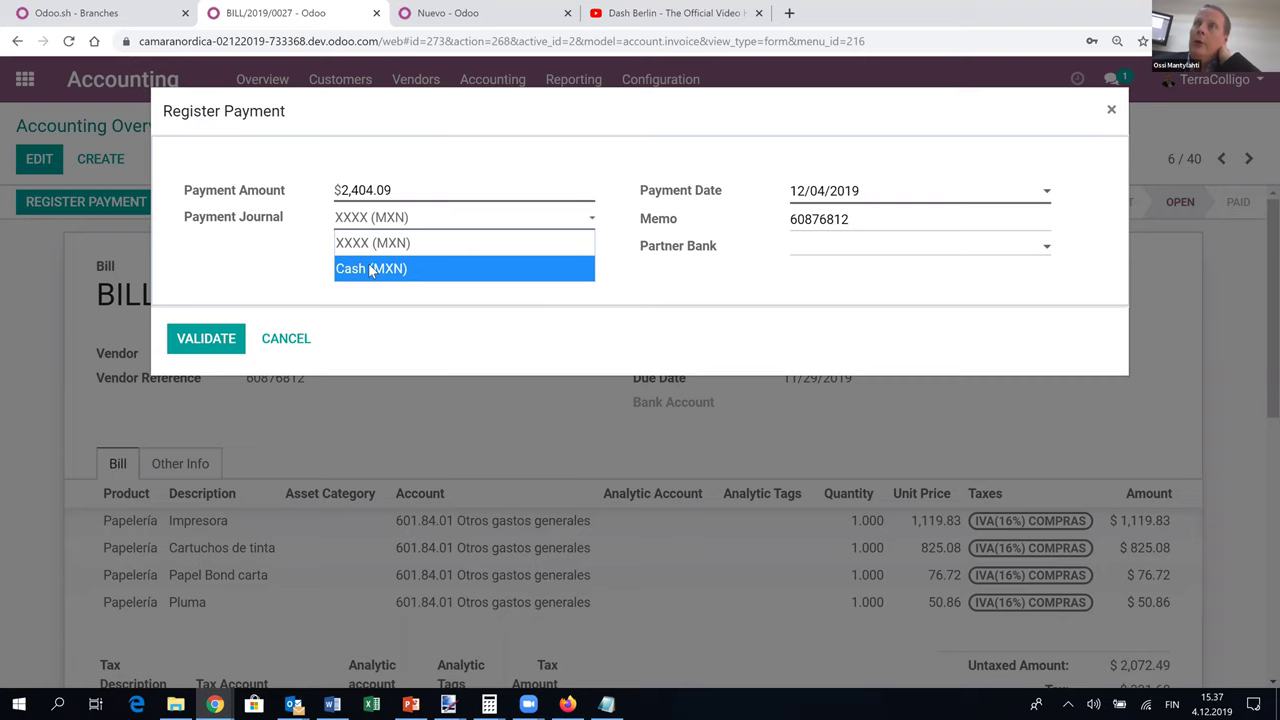
pyautogui.click(372, 268)
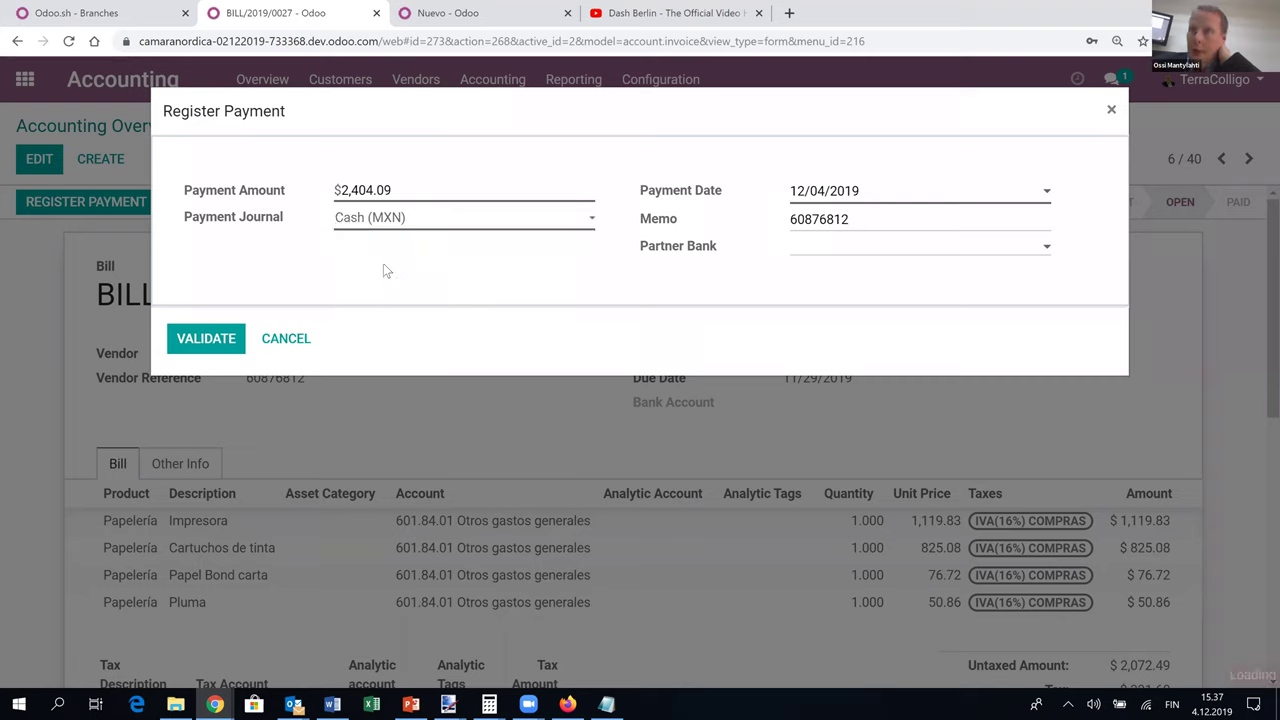
pyautogui.click(822, 251)
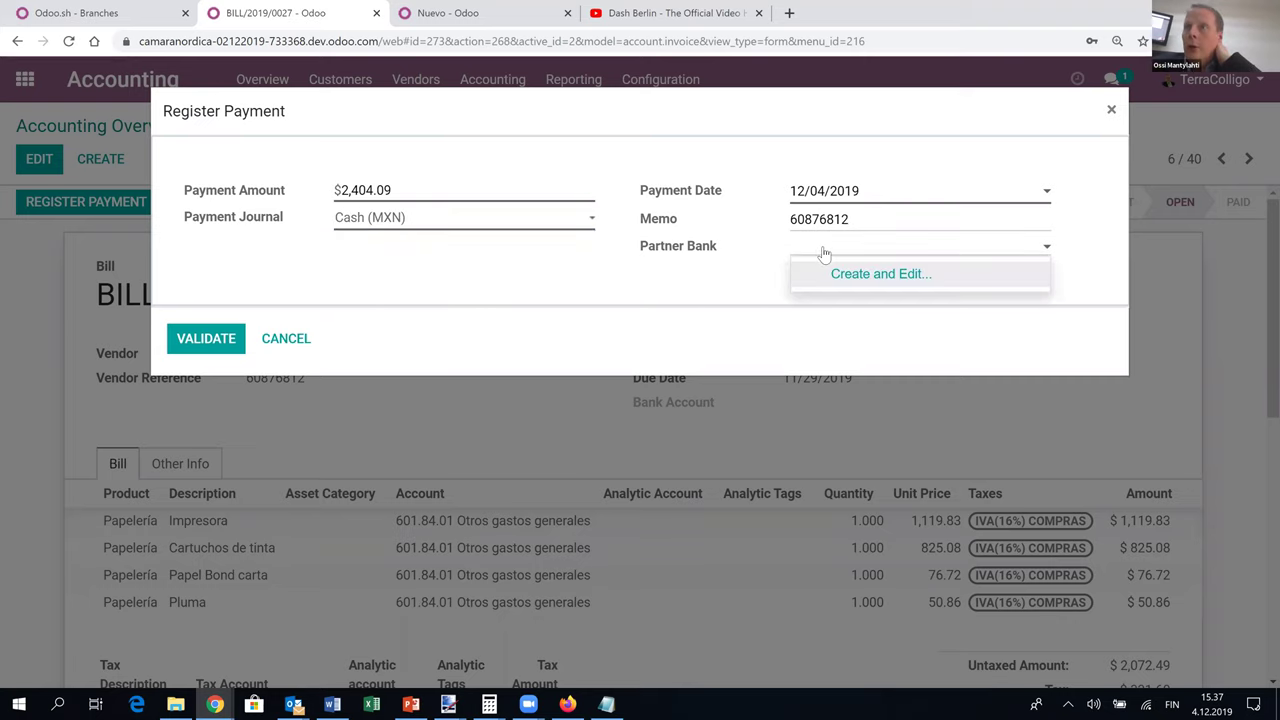
pyautogui.click(822, 251)
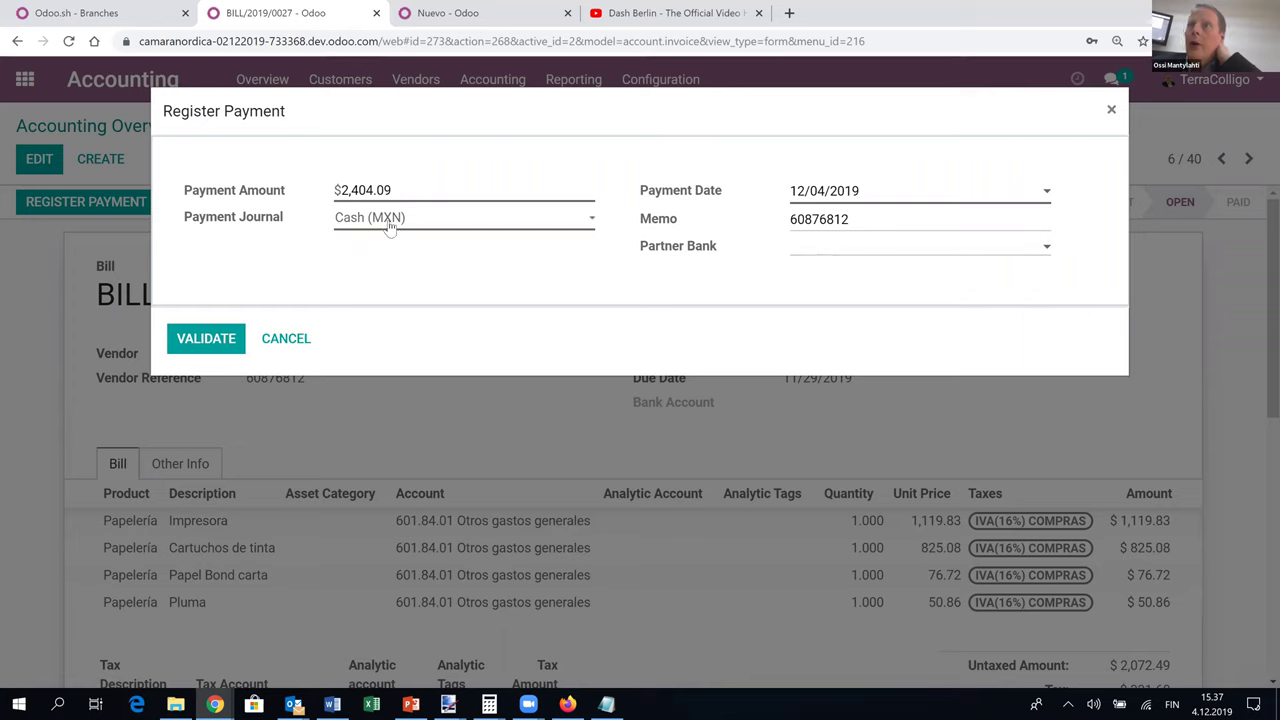
pyautogui.click(183, 341)
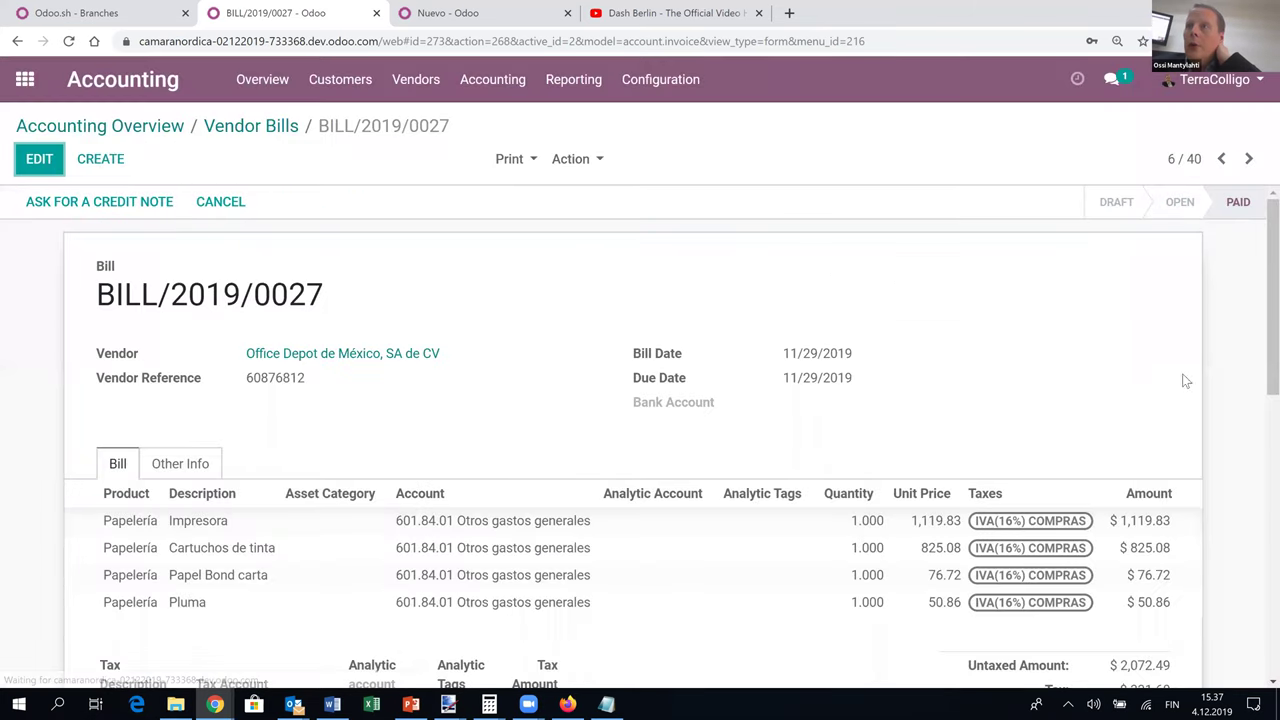
# Review the bill's totals and status log, and view the payment details next to the paid amount.
pyautogui.scroll(-7, 1215, 310)
pyautogui.scroll(7, 1215, 310)
pyautogui.scroll(-5, 1215, 310)
pyautogui.scroll(1, 1215, 310)
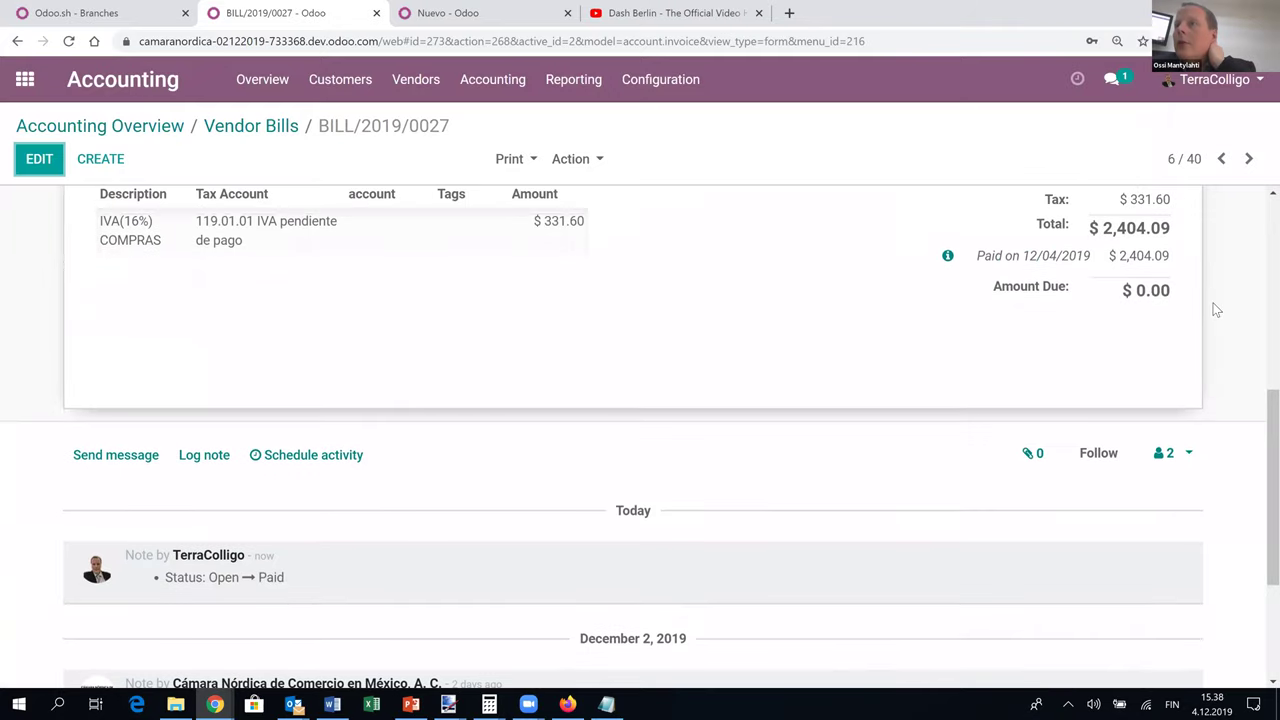
pyautogui.click(948, 289)
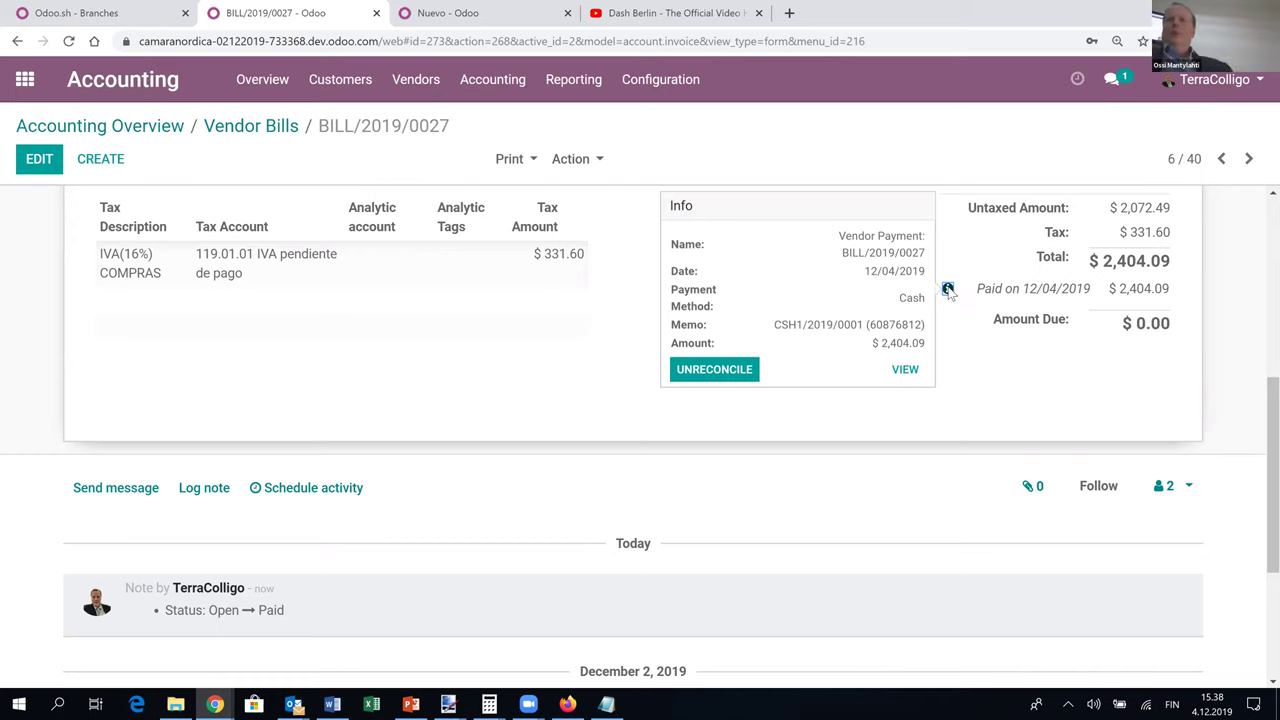
pyautogui.click(1258, 372)
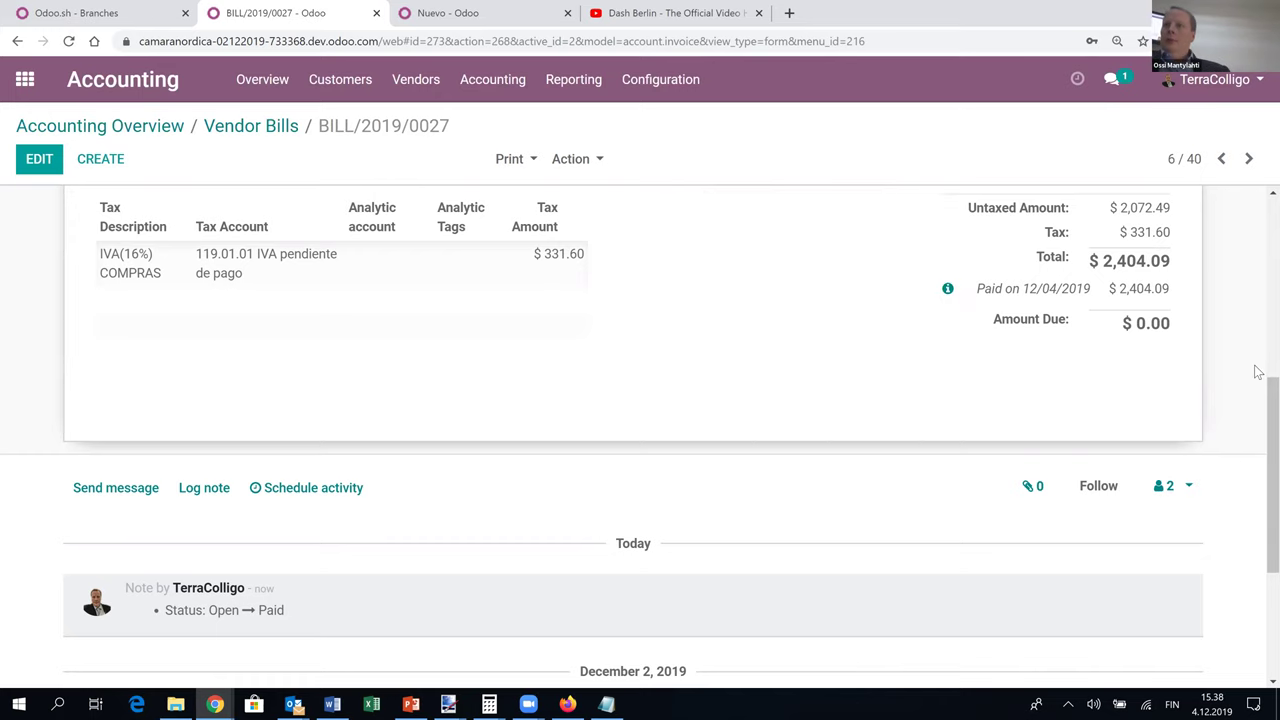